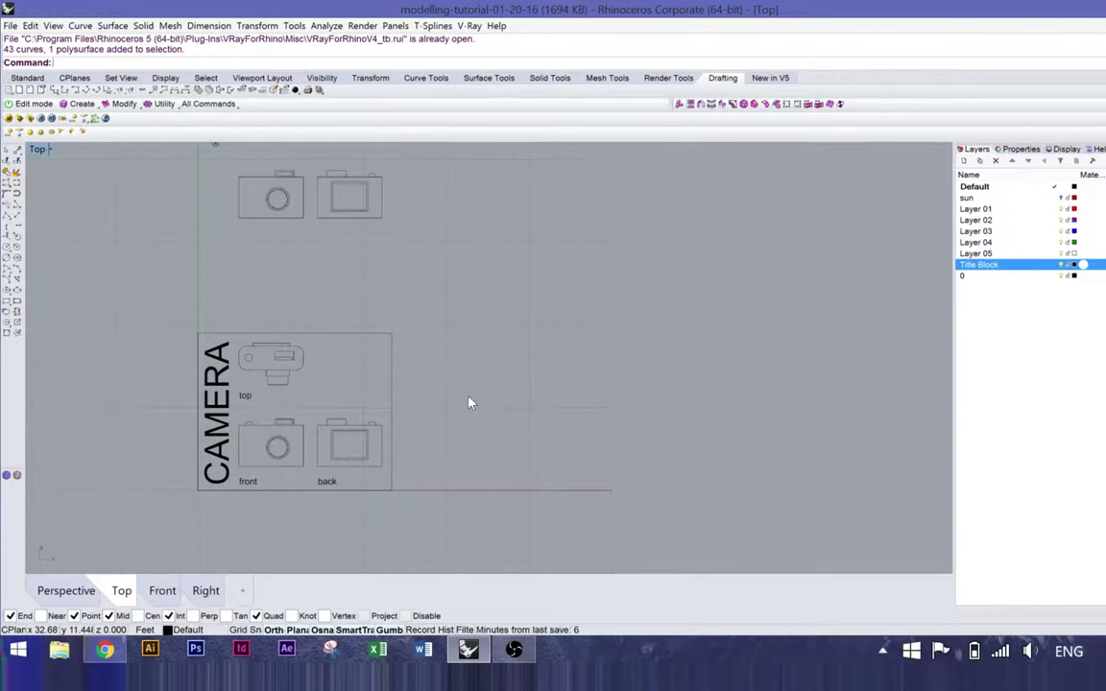
Step: Start importing the drawing file CAMERA (1) from the Downloads folder into the current model
mouse_move(374, 430)
right_mouse_down()
mouse_move(486, 254)
mouse_move(523, 261)
mouse_move(406, 333)
right_mouse_up()
scroll(422, 360, "up", 2)
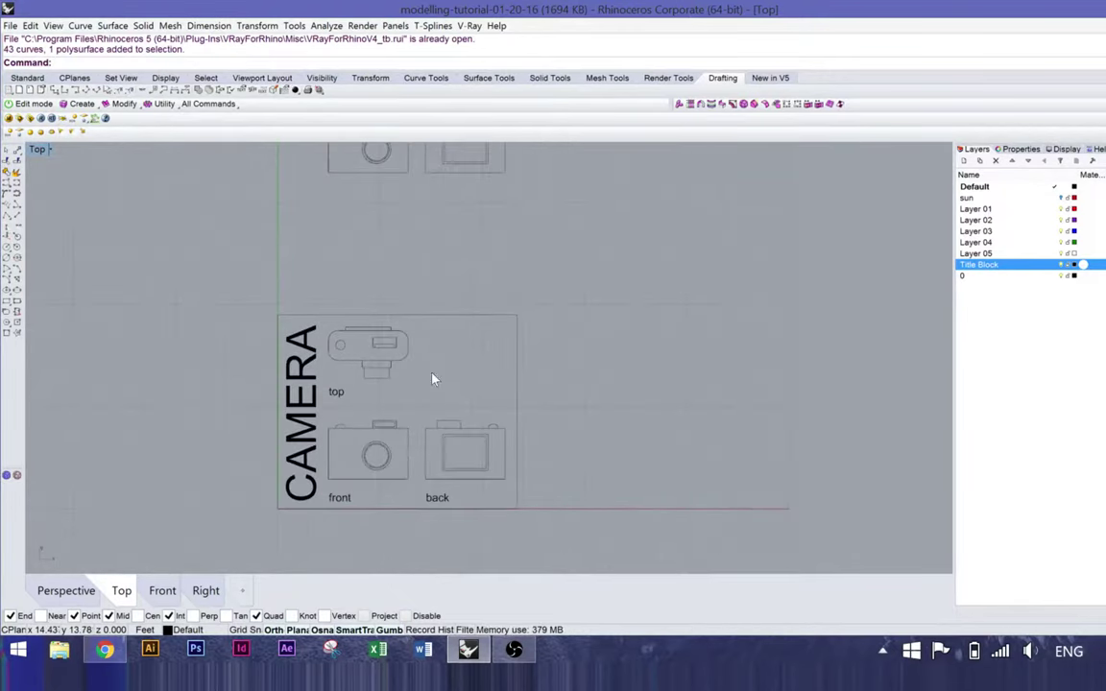
scroll(471, 408, "up", 2)
scroll(459, 417, "up", 3)
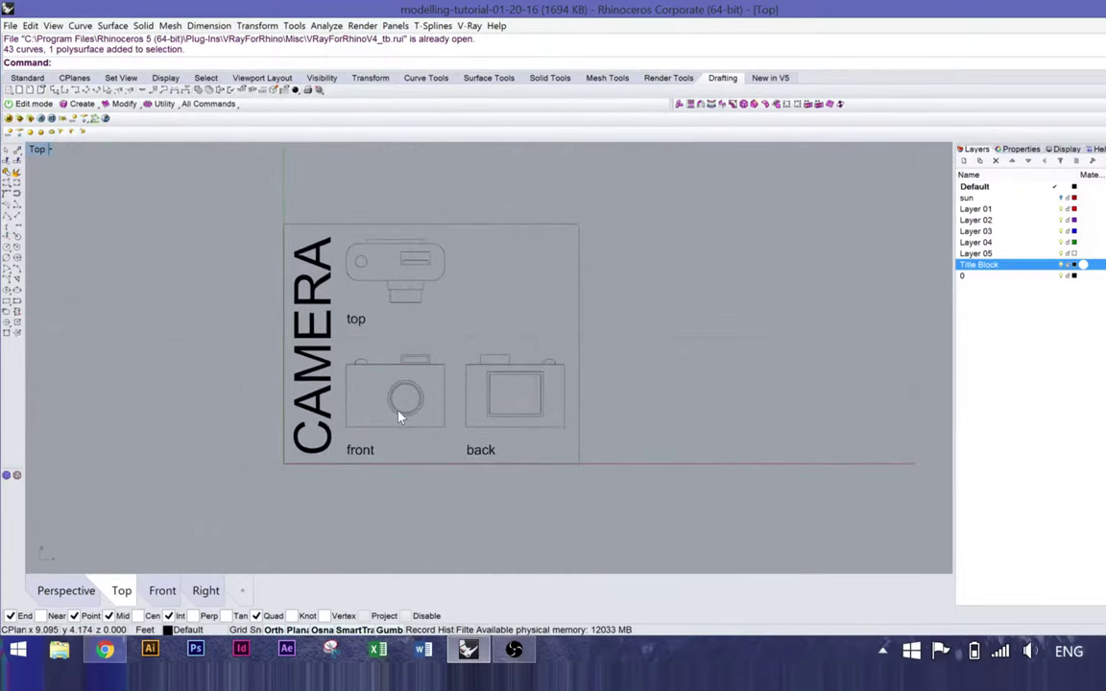
right_click_drag(543, 282, 547, 314)
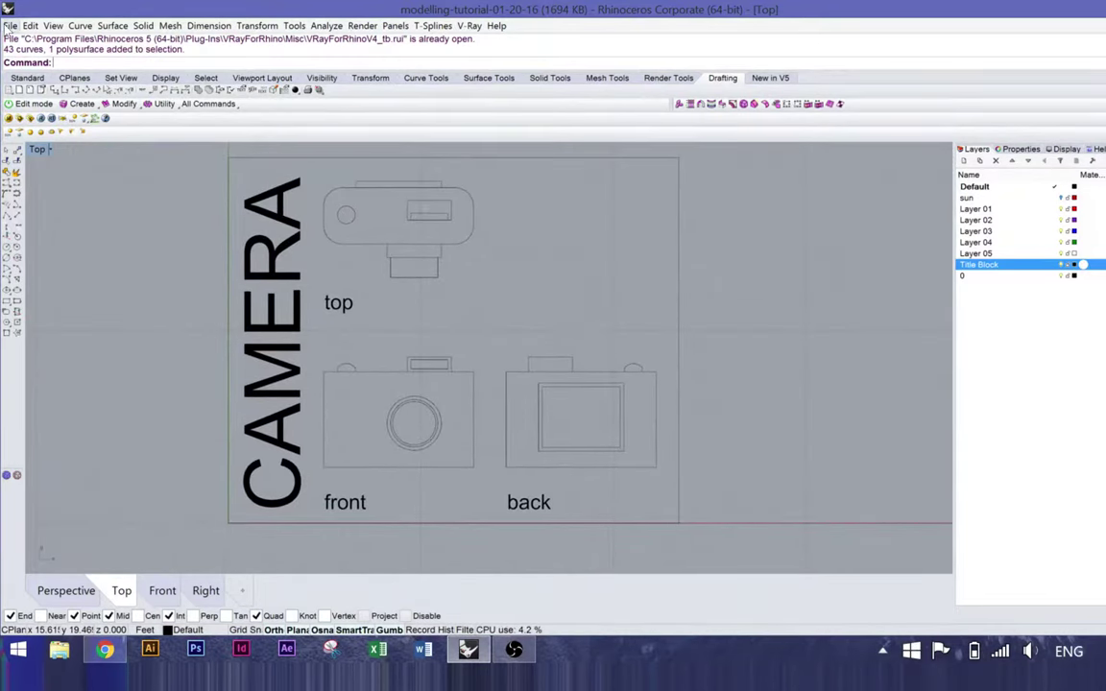
left_click(10, 26)
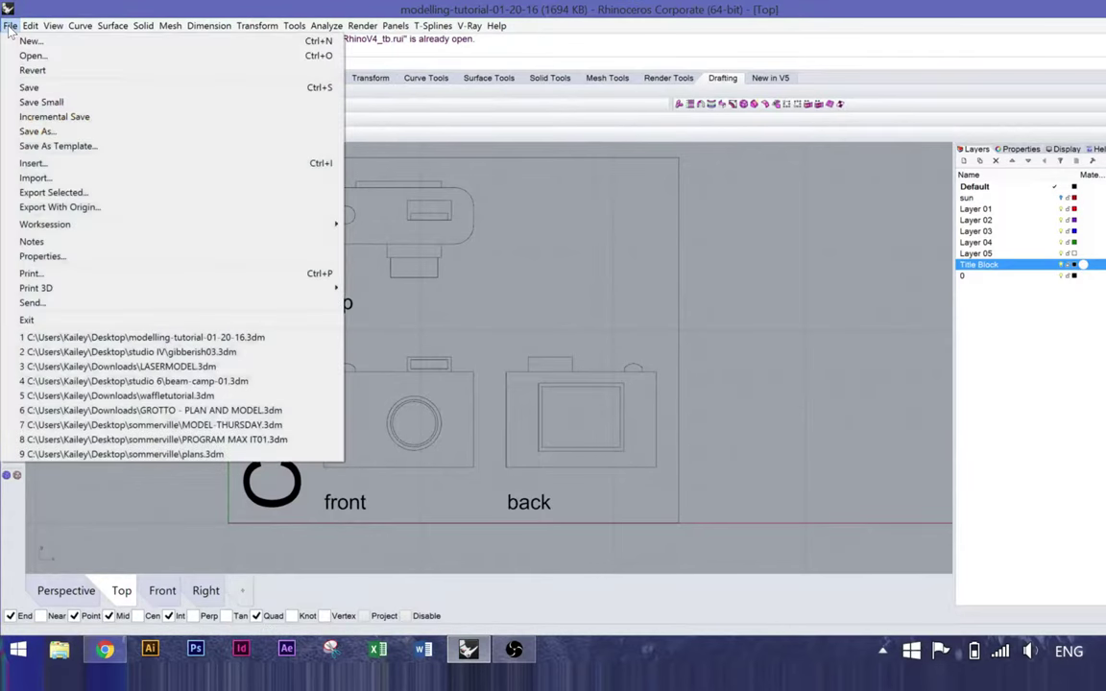
left_click(36, 179)
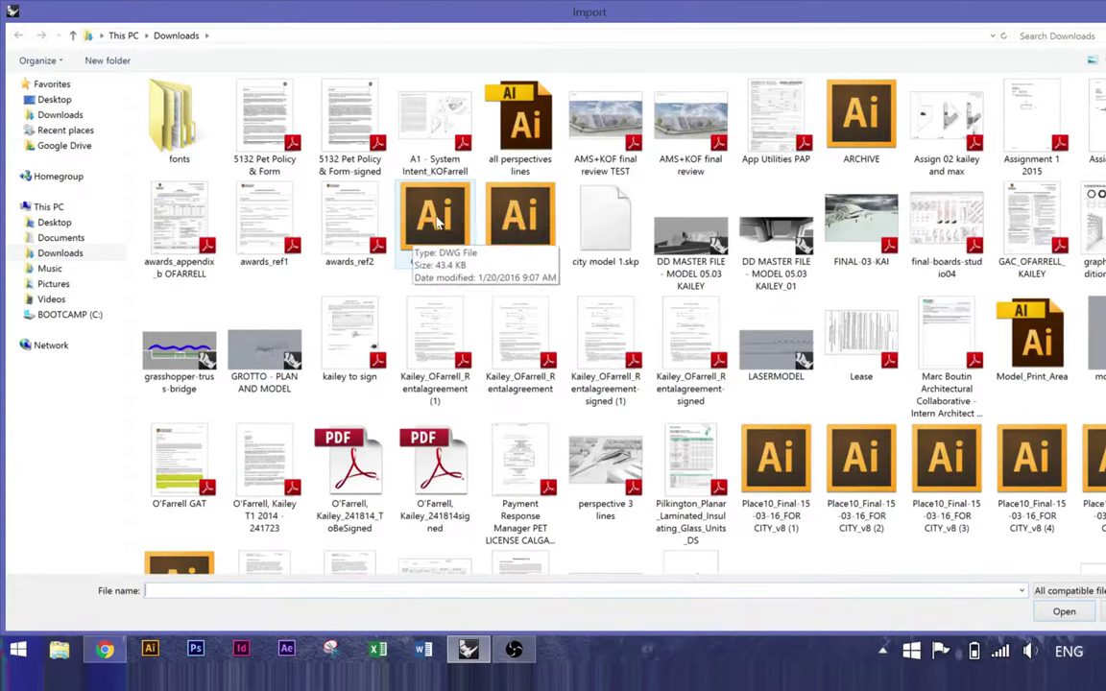
left_click(398, 199)
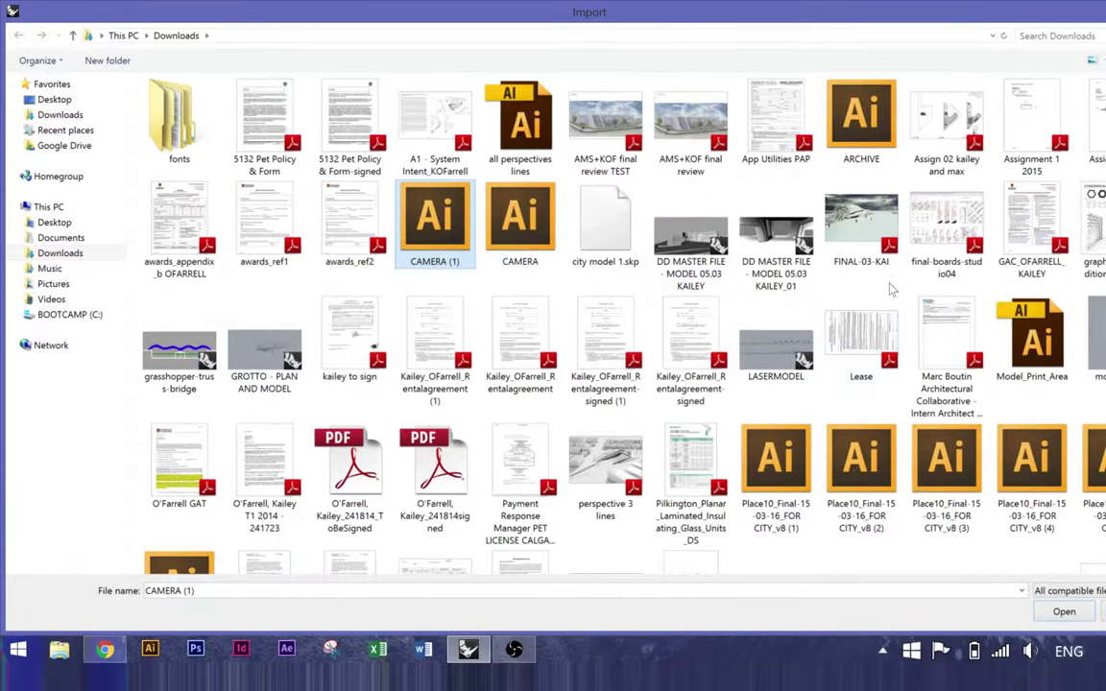
left_click(1063, 612)
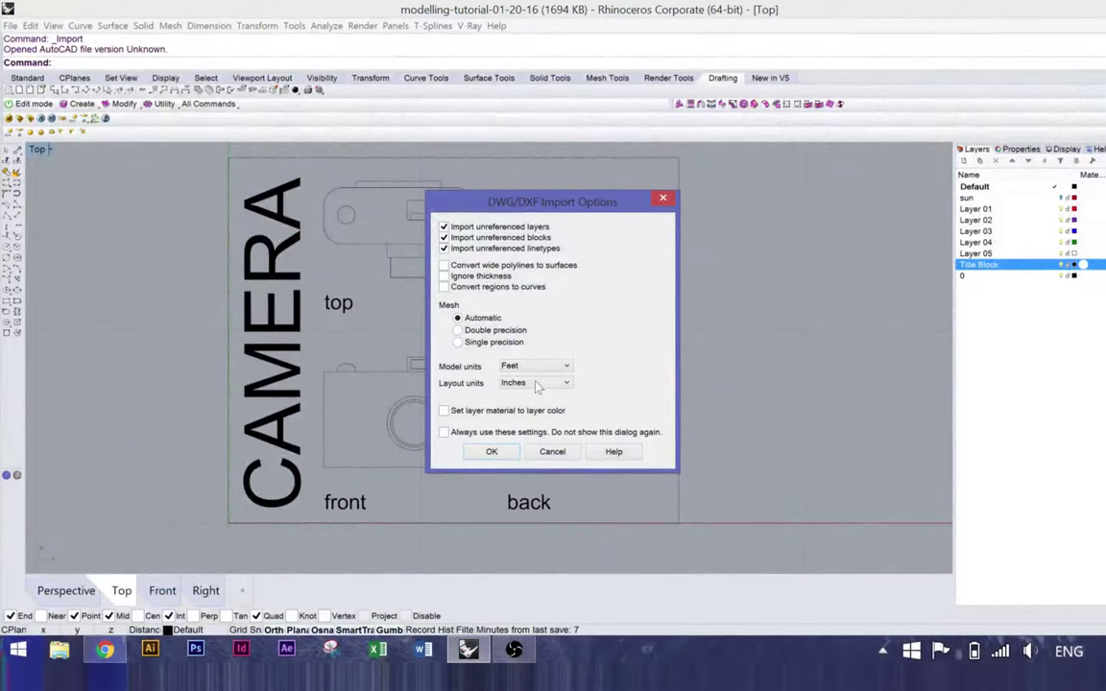
Step: Set the DWG import's model units and layout units to Millimeters and complete the import
left_click(568, 369)
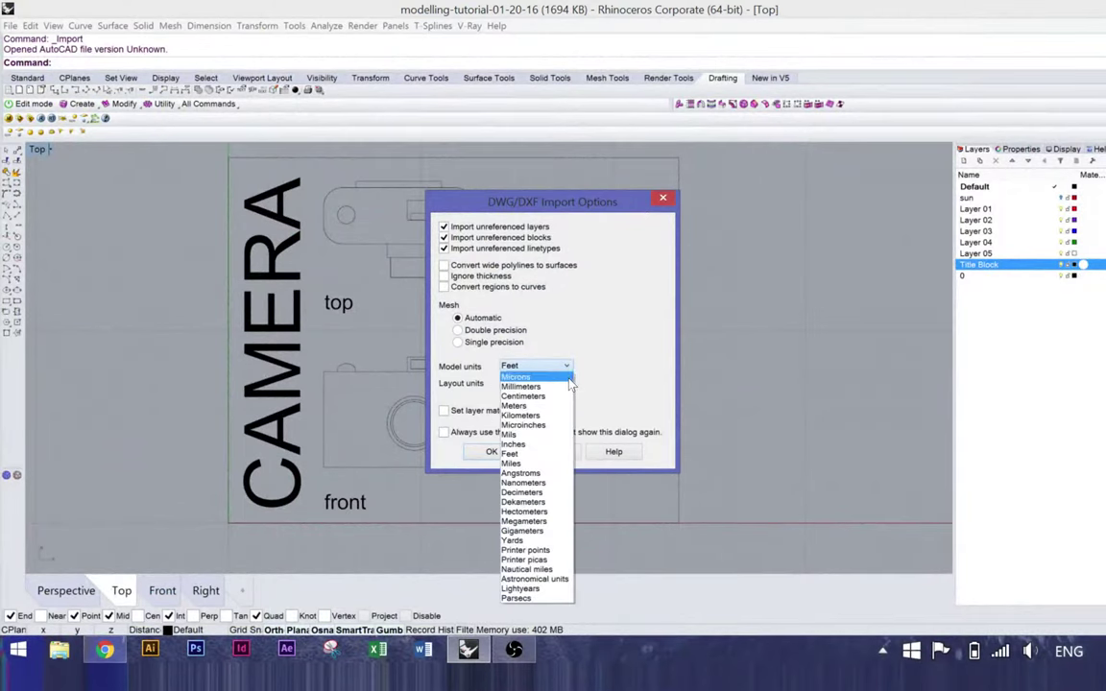
left_click(570, 390)
left_click(568, 384)
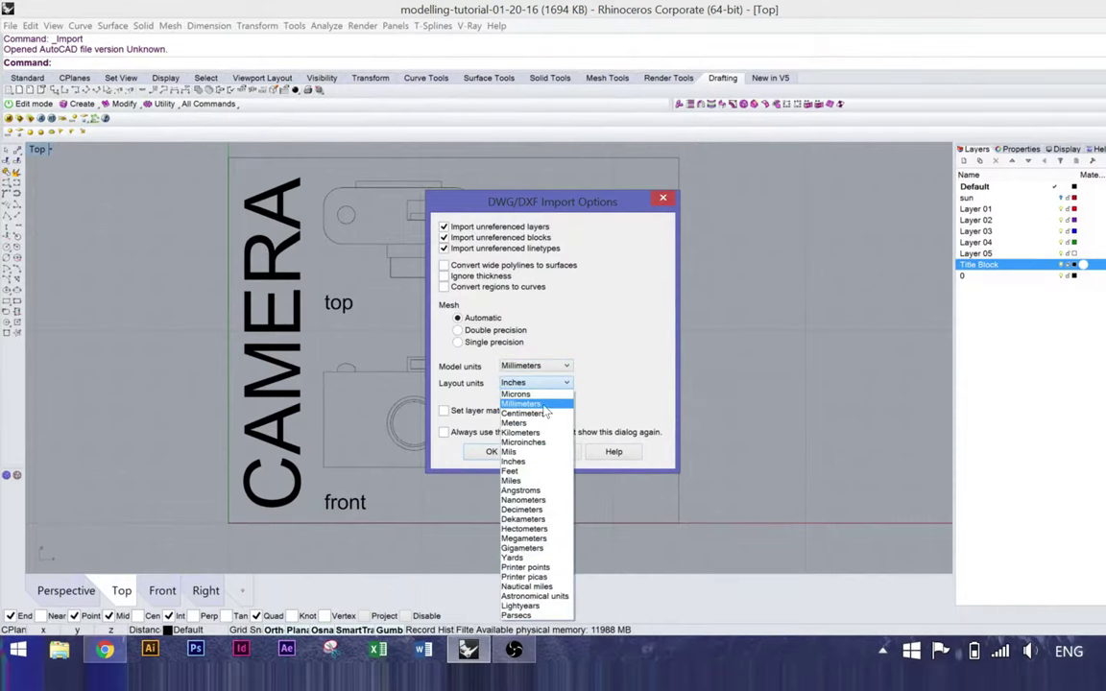
left_click(544, 403)
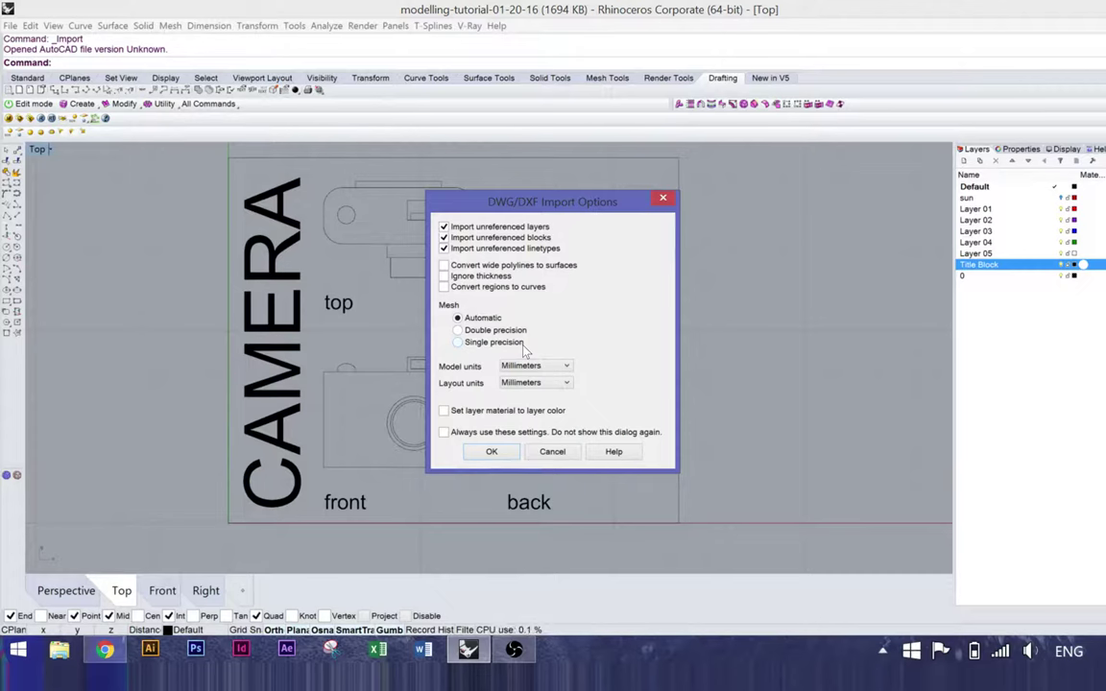
left_click(491, 452)
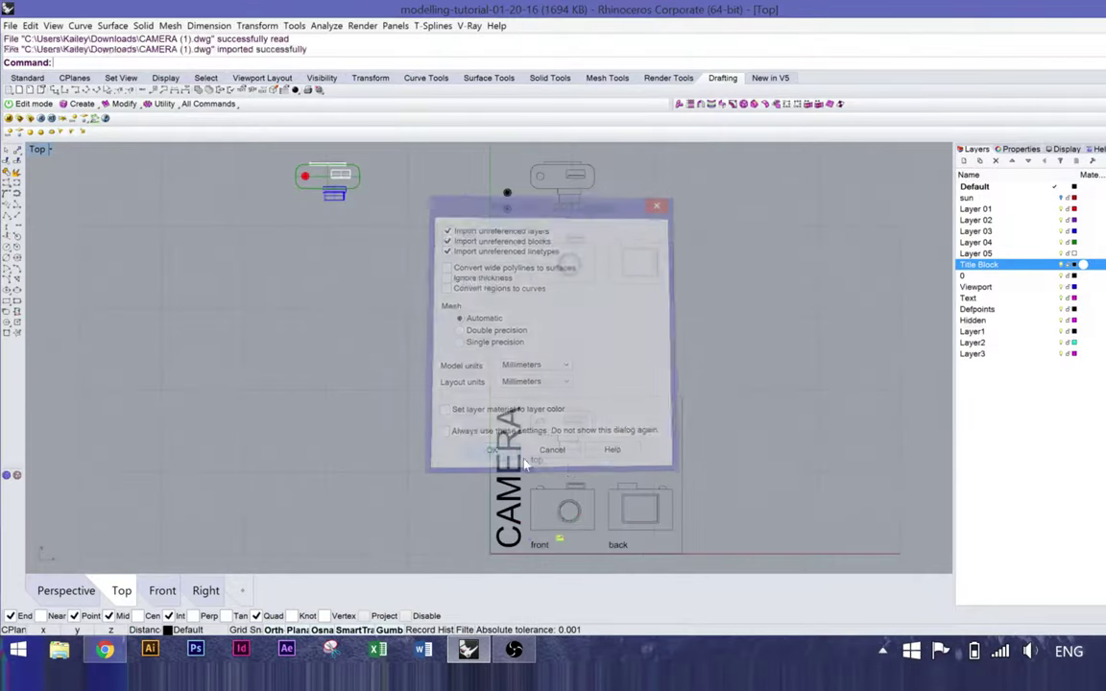
Step: Try enlarging the small imported camera drawing uniformly with the gumball, and undo that scaling
scroll(526, 405, "up", 6)
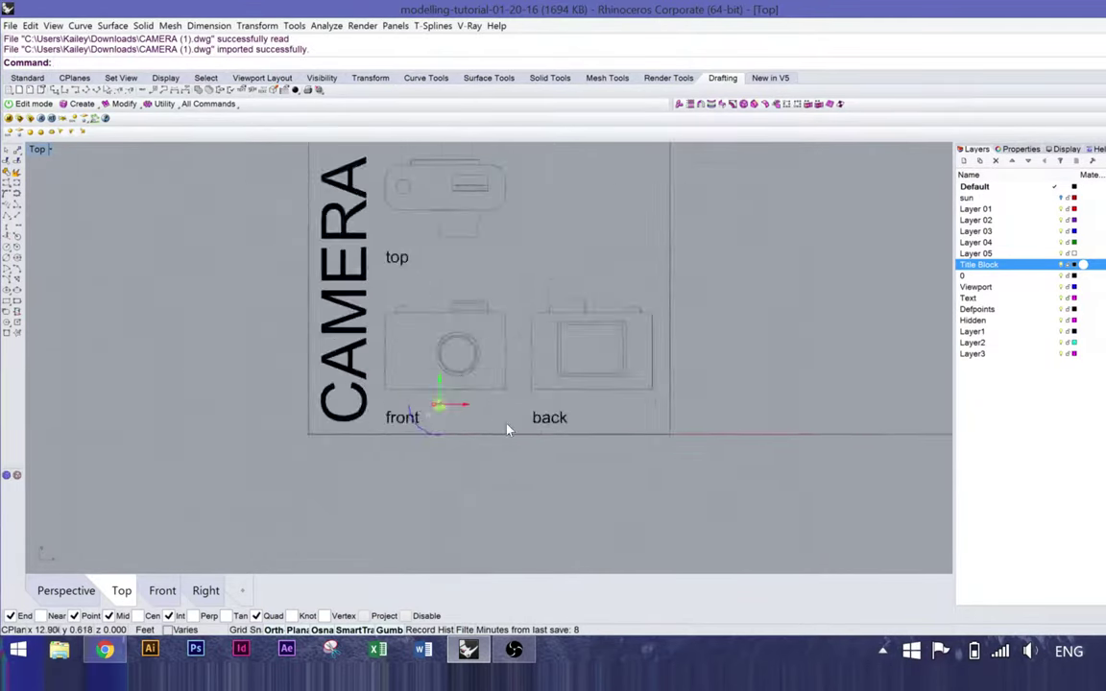
scroll(411, 419, "down", 5)
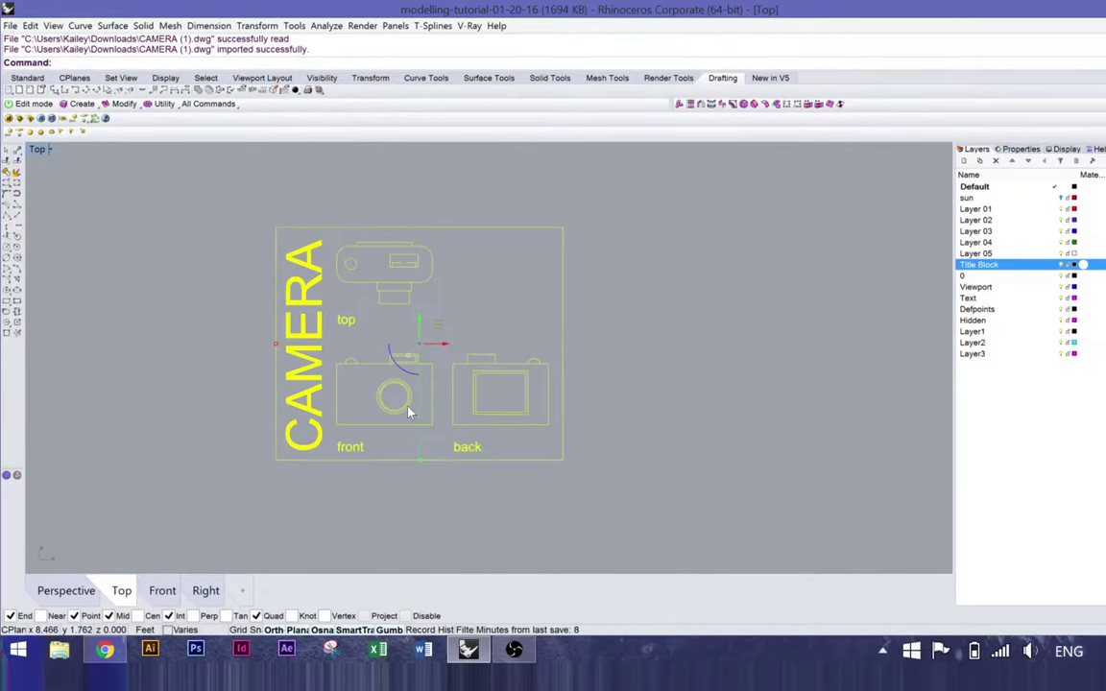
scroll(452, 408, "up", 3)
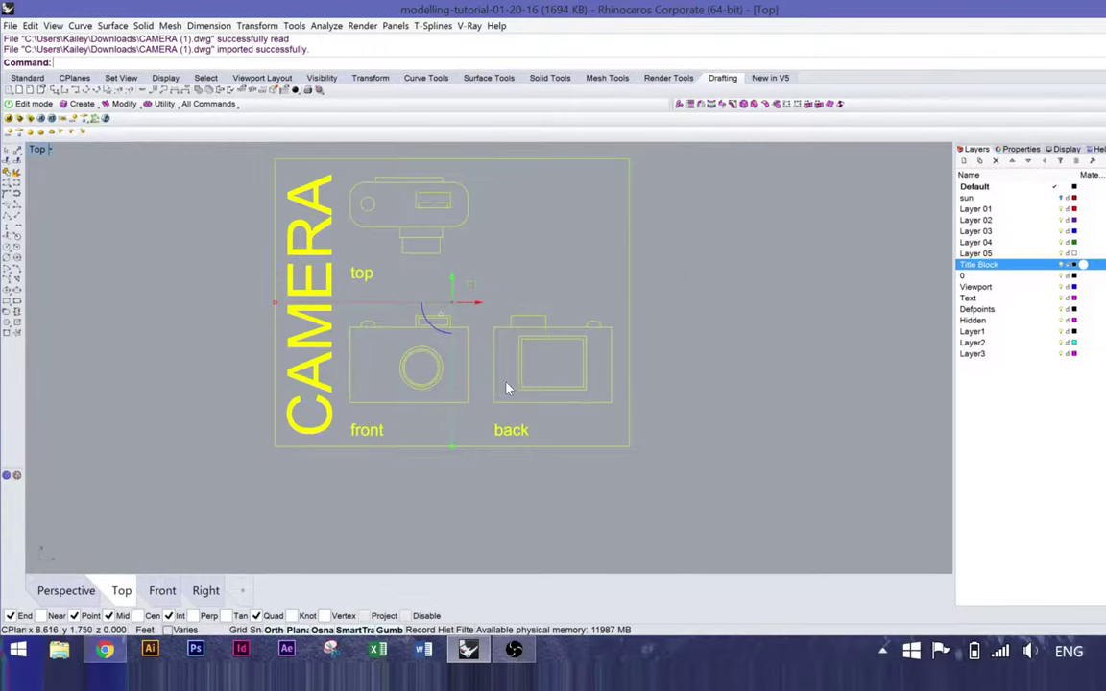
scroll(506, 326, "down", 5)
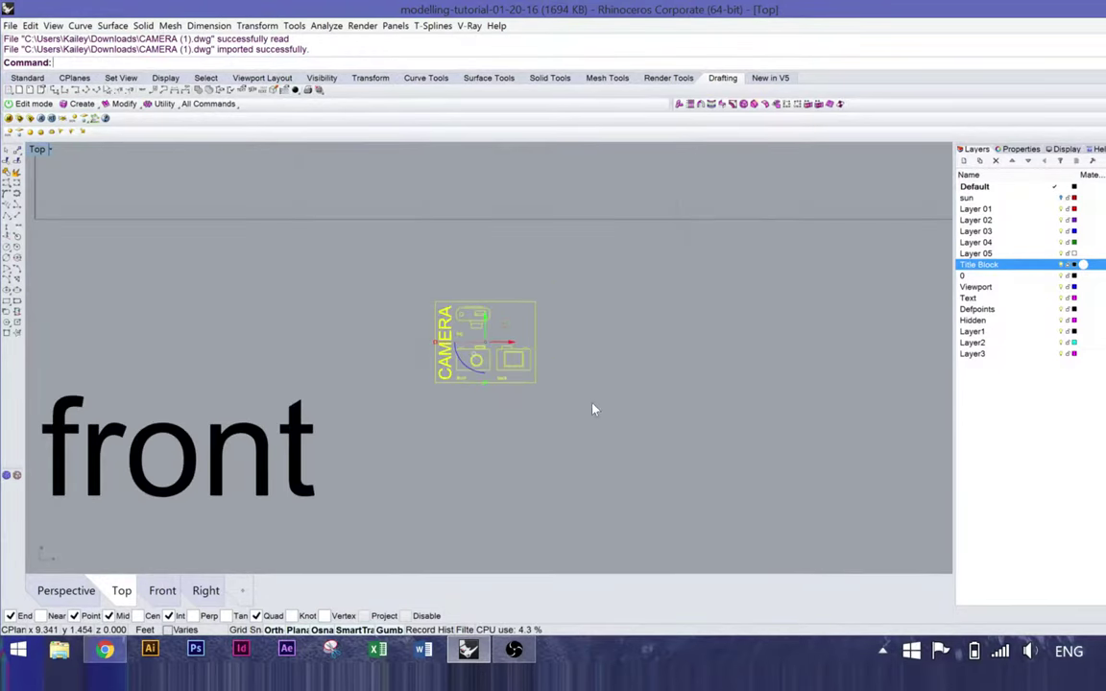
scroll(576, 402, "up", 2)
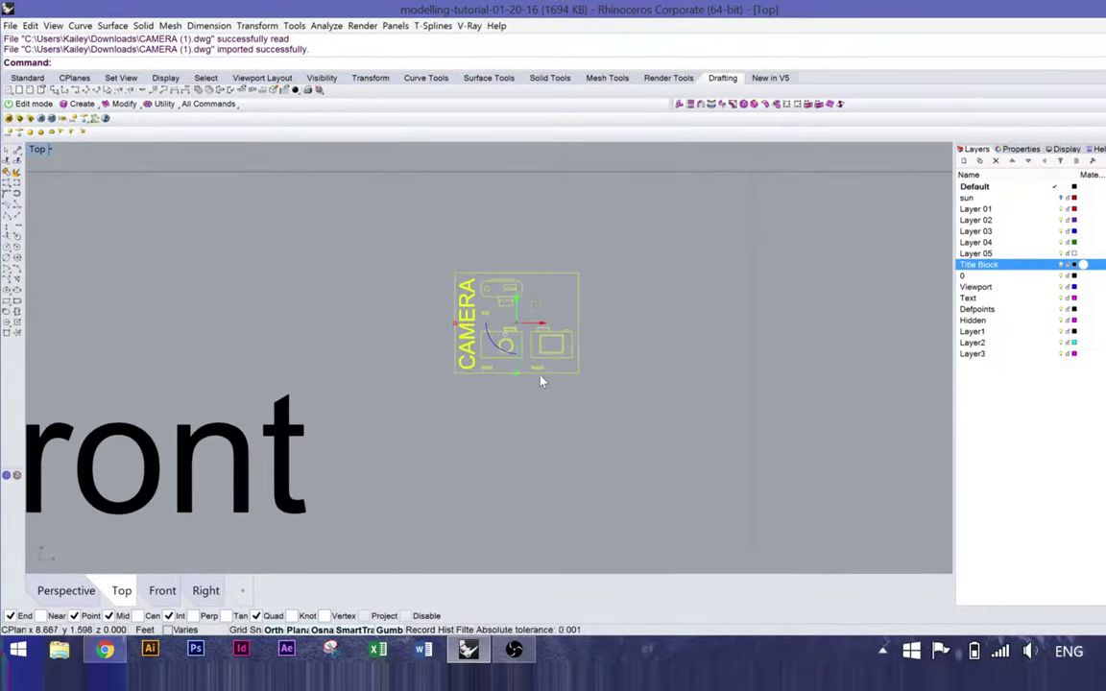
scroll(541, 381, "down", 3)
left_click_drag(527, 397, 602, 518, "shift")
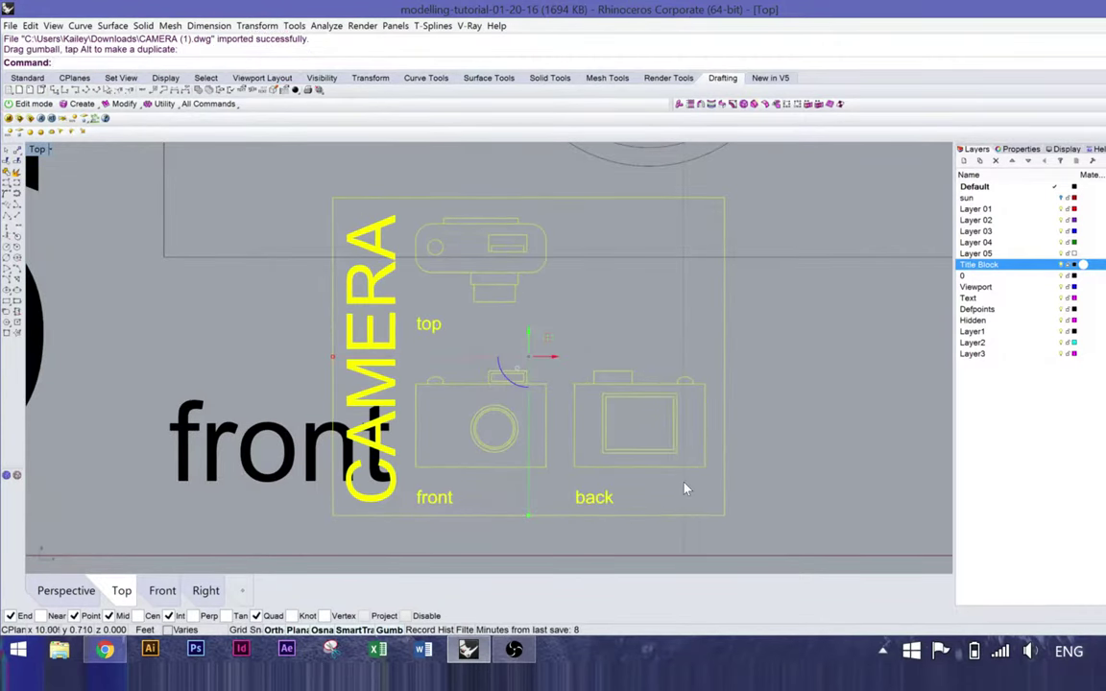
key("ctrl+z")
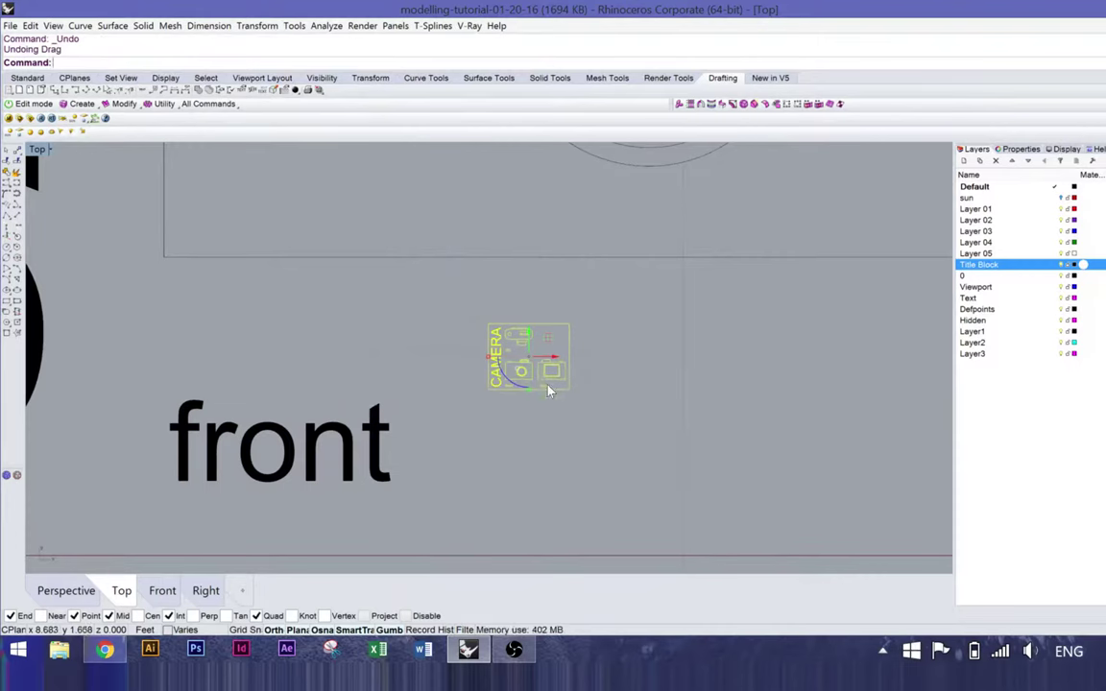
type("Scale")
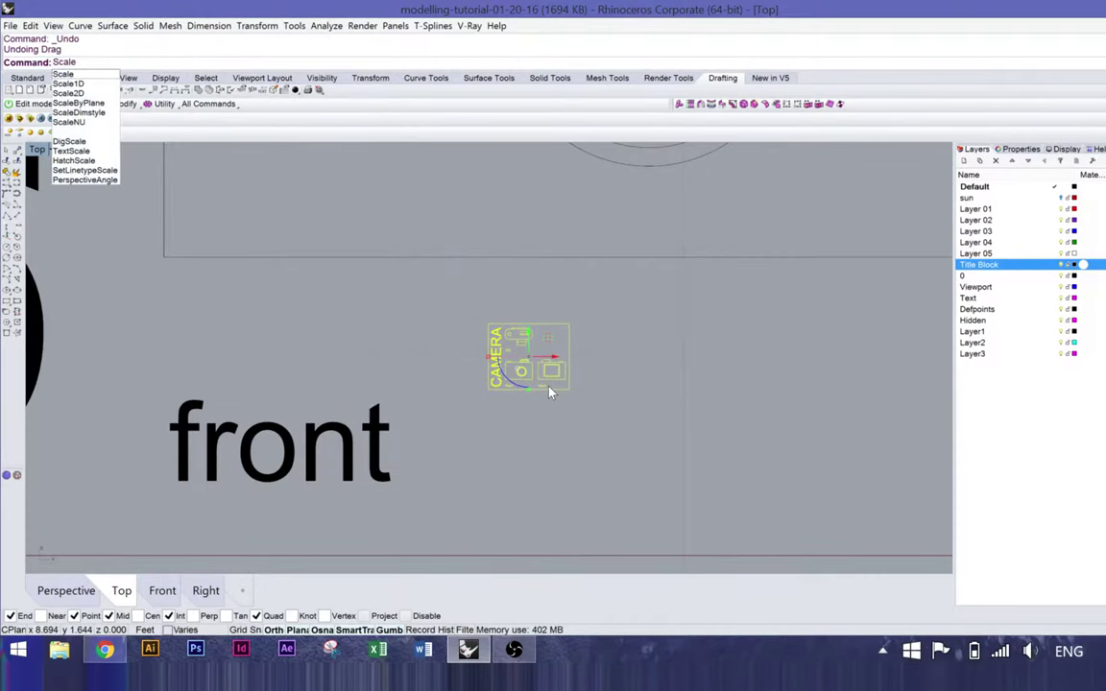
type("1D")
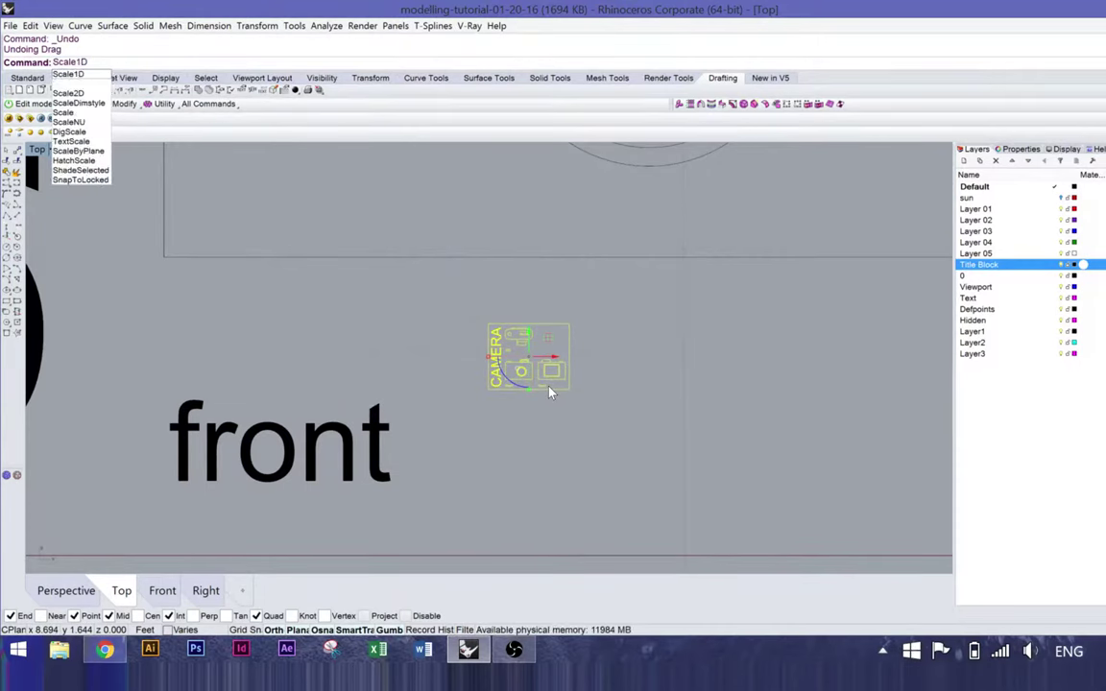
key("Return")
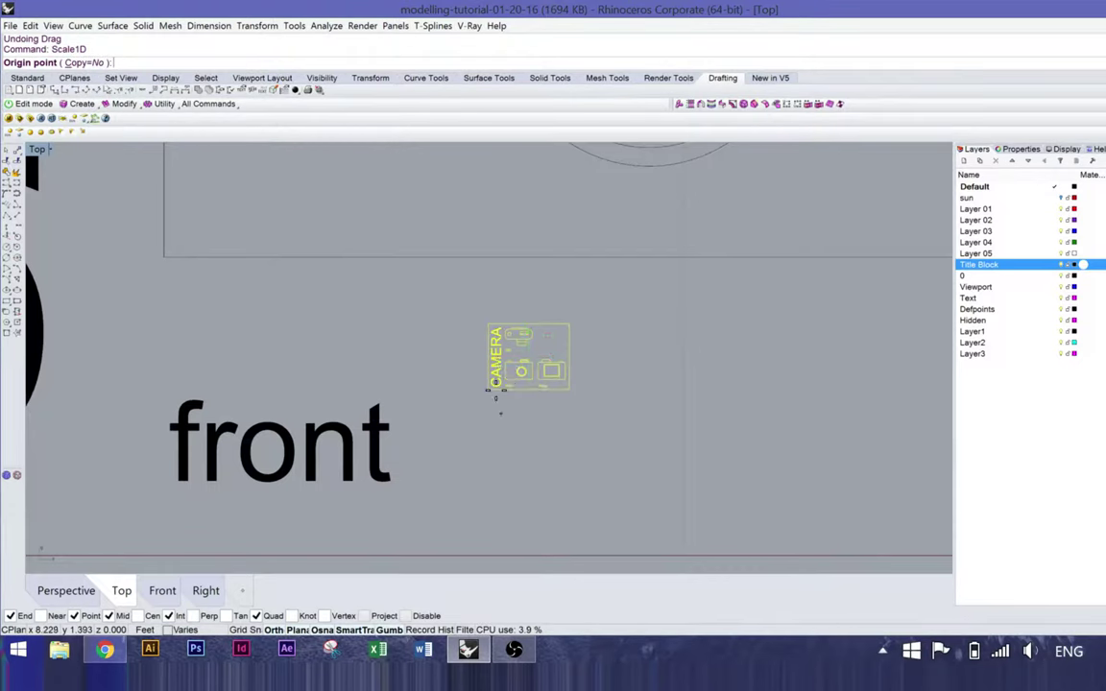
scroll(492, 395, "up", 4)
left_click(477, 372)
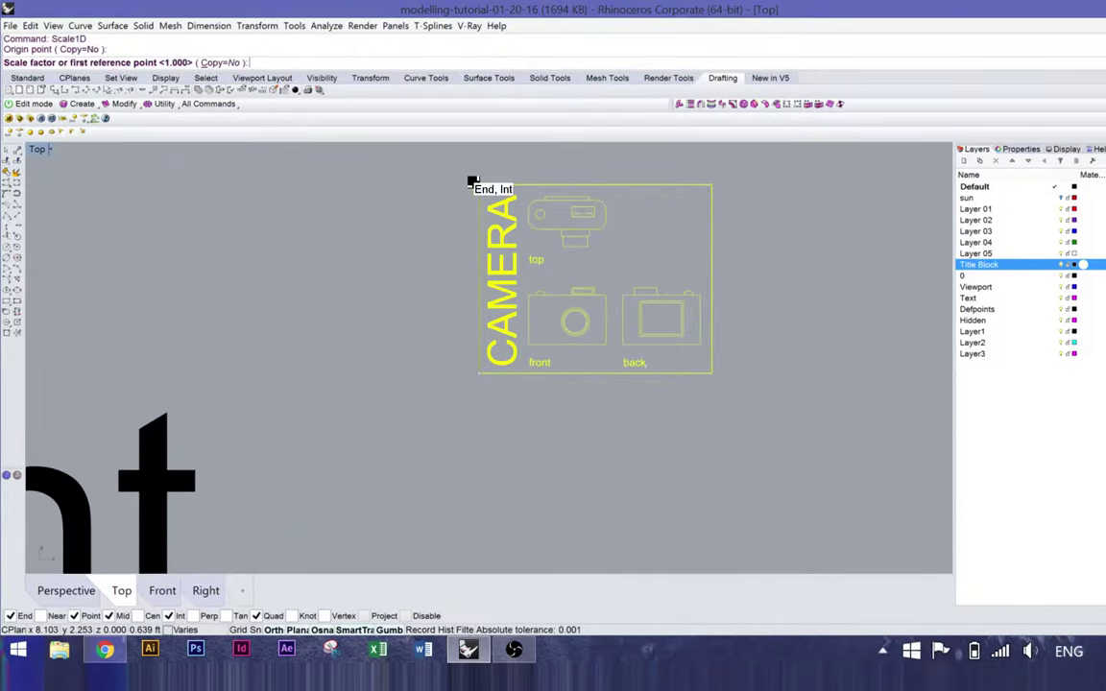
left_click(471, 182)
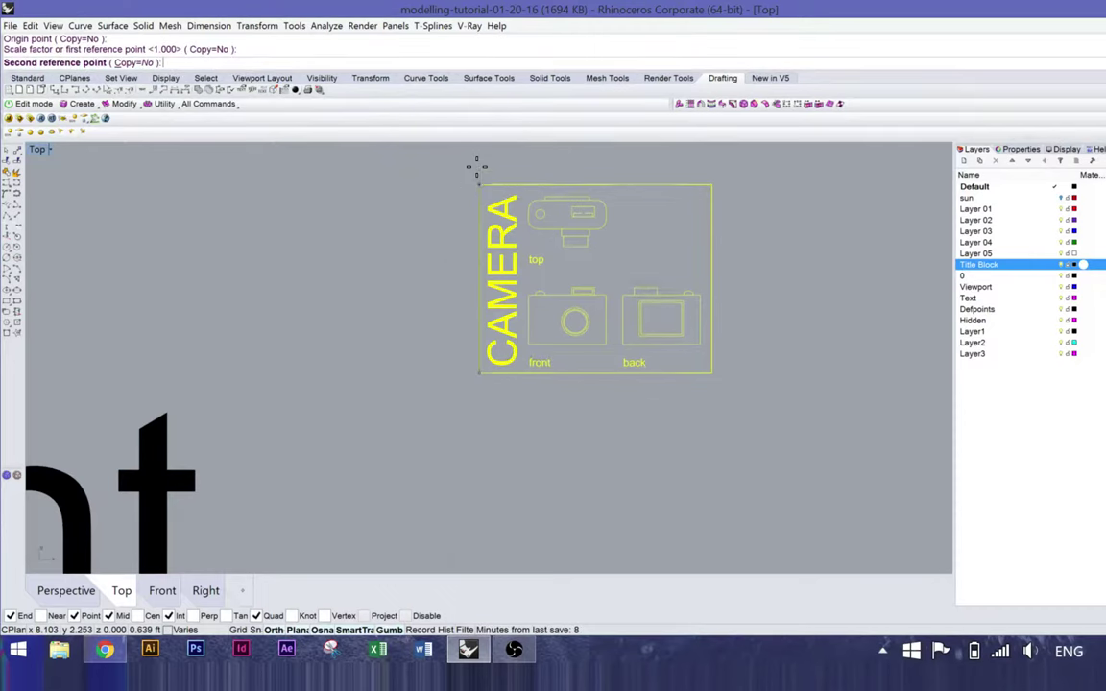
scroll(475, 213, "down", 4)
left_click(470, 208)
right_click(471, 208)
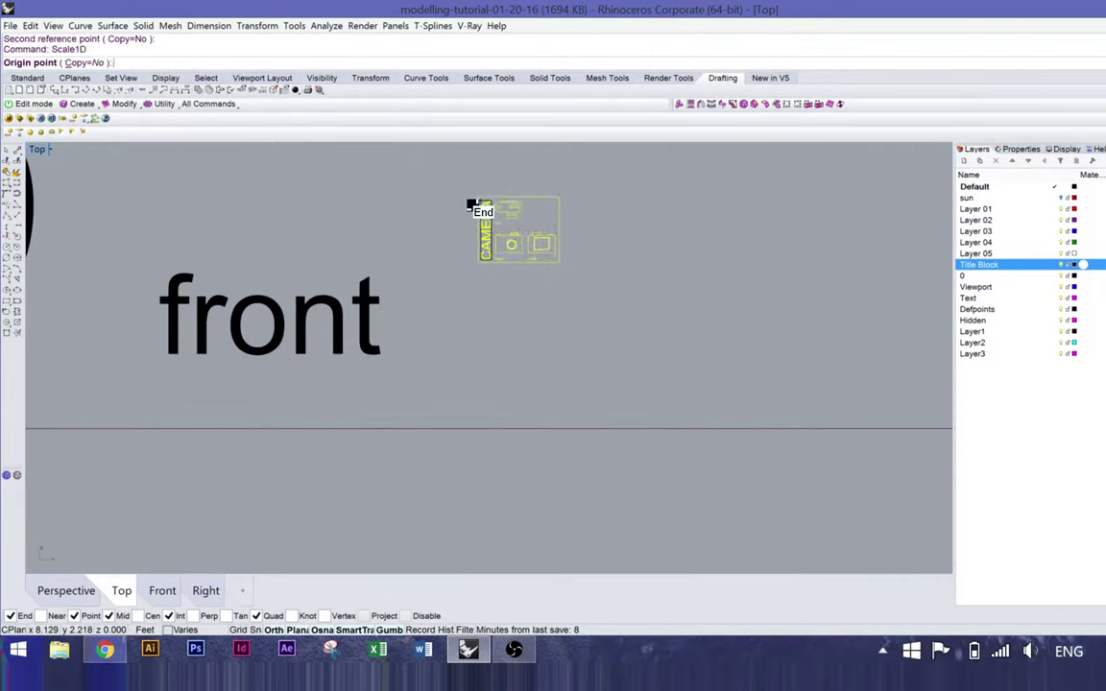
key("Escape")
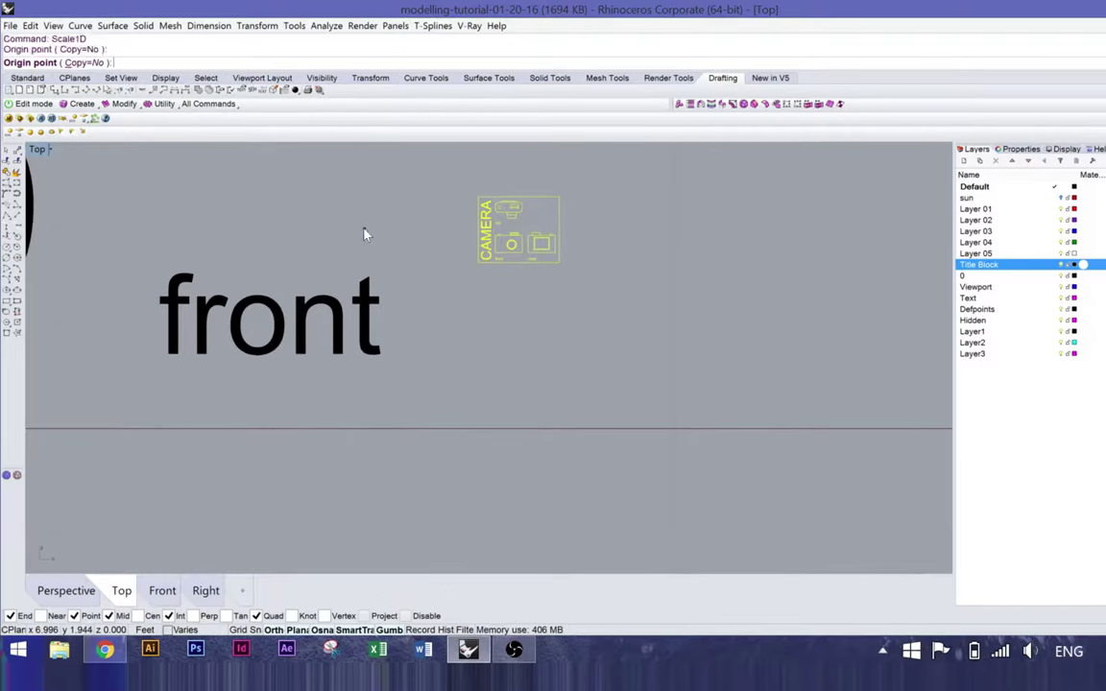
Step: Scale the imported drawing with Scale2D from its lower-left corner, referencing its upper-left corner, to roughly the size of the existing CAMERA sheet
type("Scale")
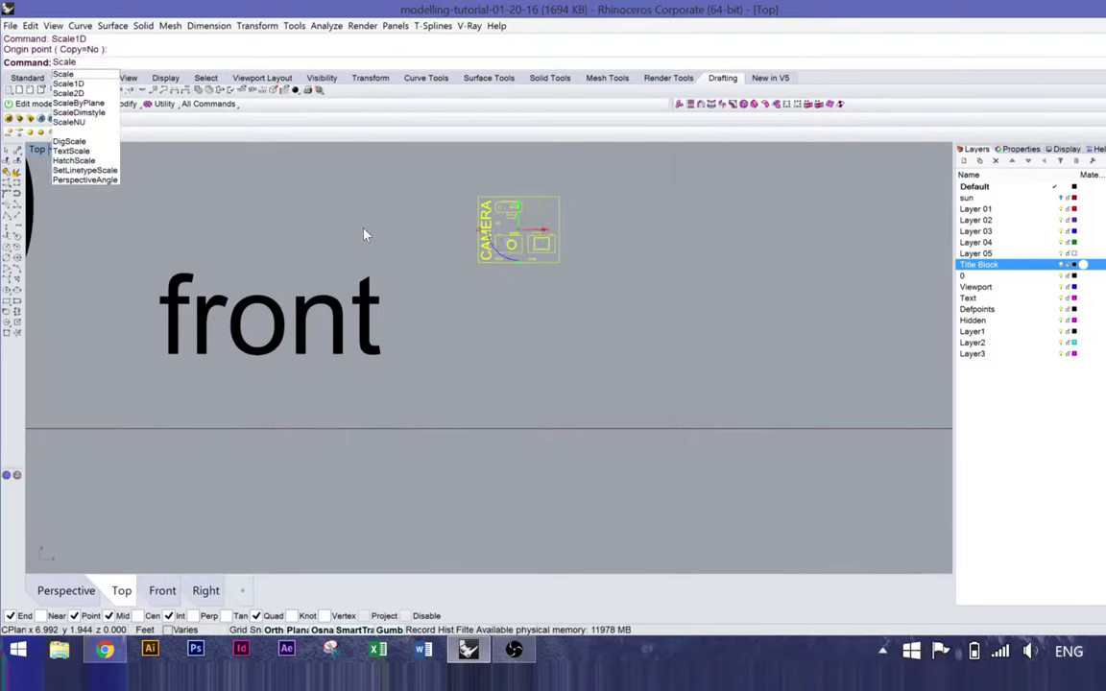
type("2D")
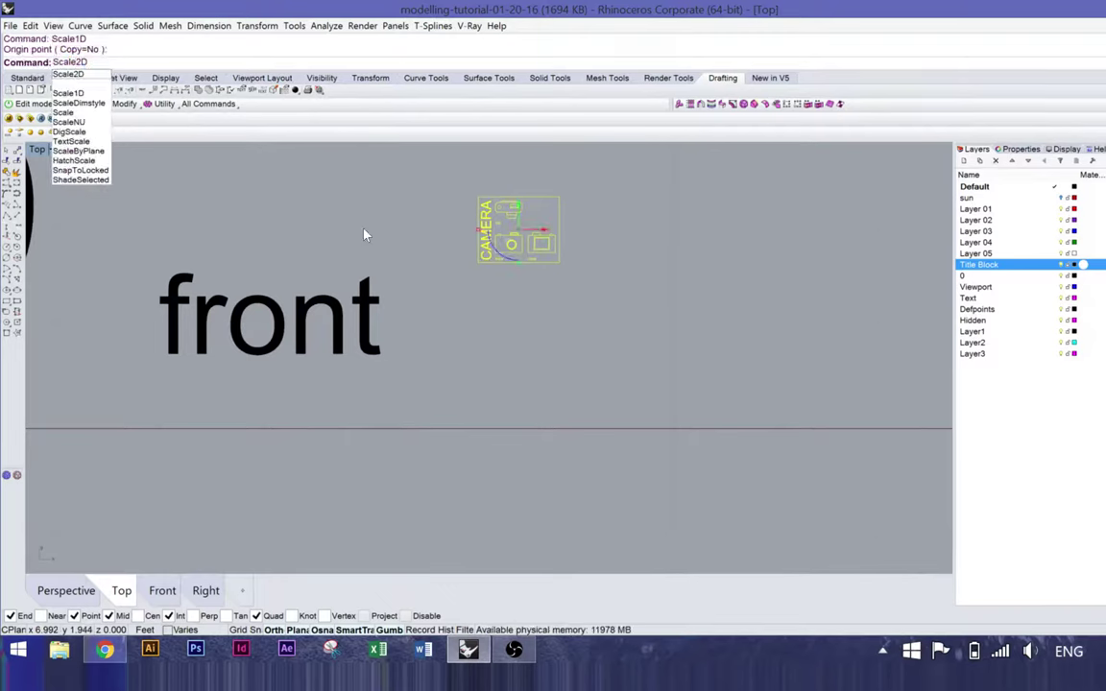
key("Return")
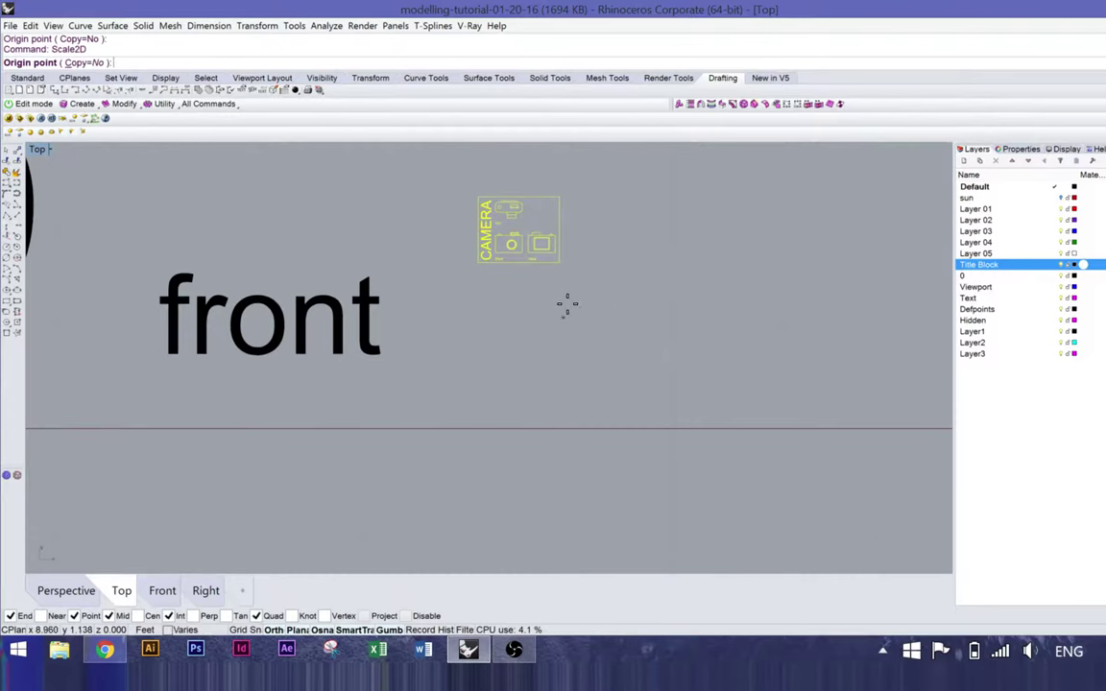
scroll(506, 254, "up", 5)
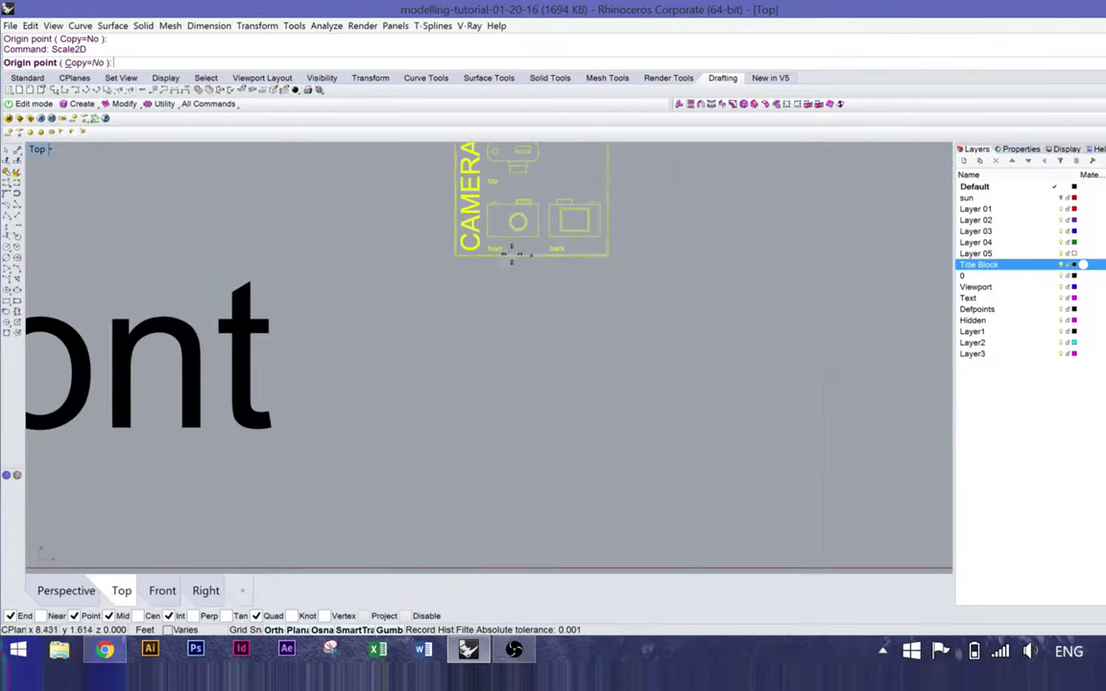
left_click(463, 375)
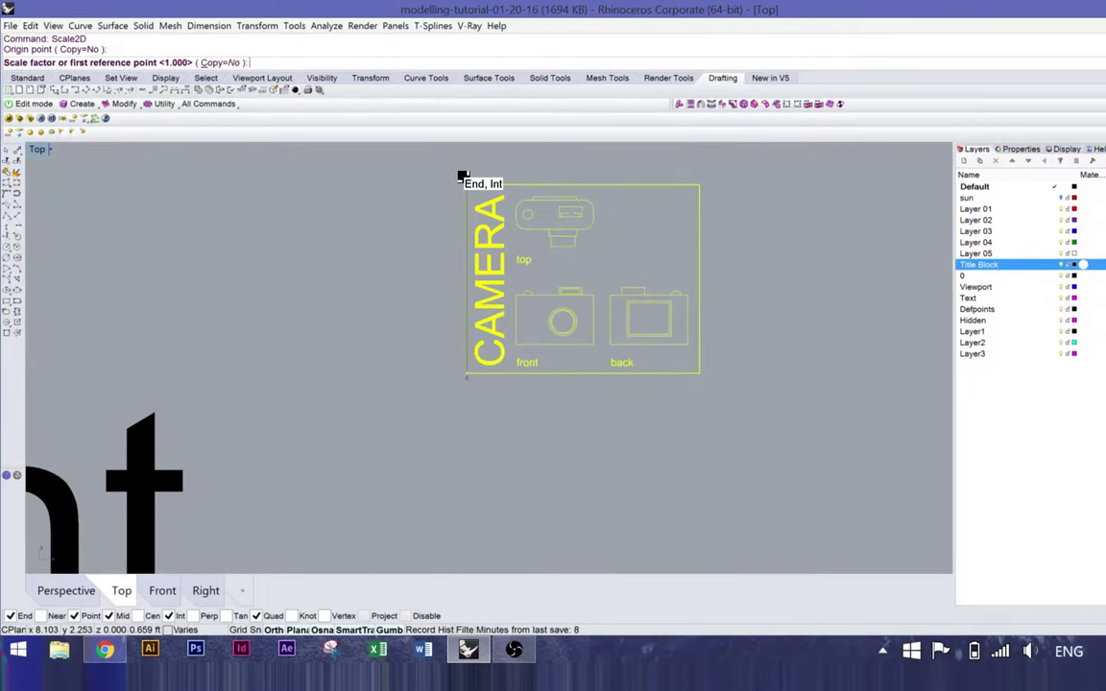
left_click(462, 176)
scroll(464, 234, "down", 3)
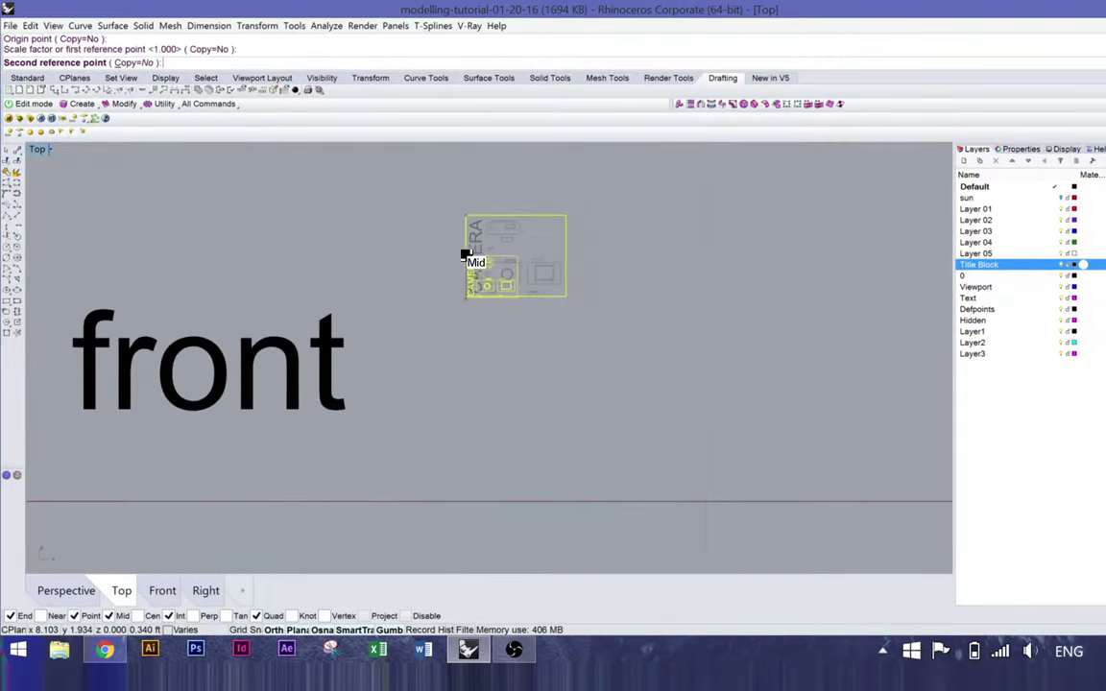
scroll(499, 277, "down", 5)
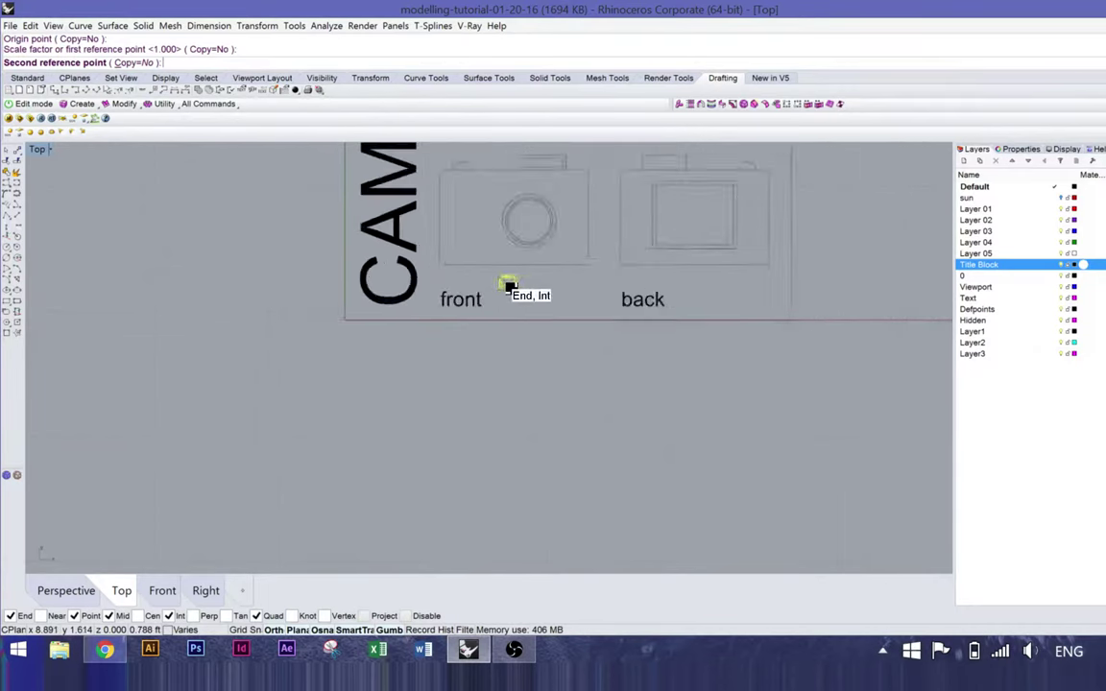
scroll(524, 296, "down", 4)
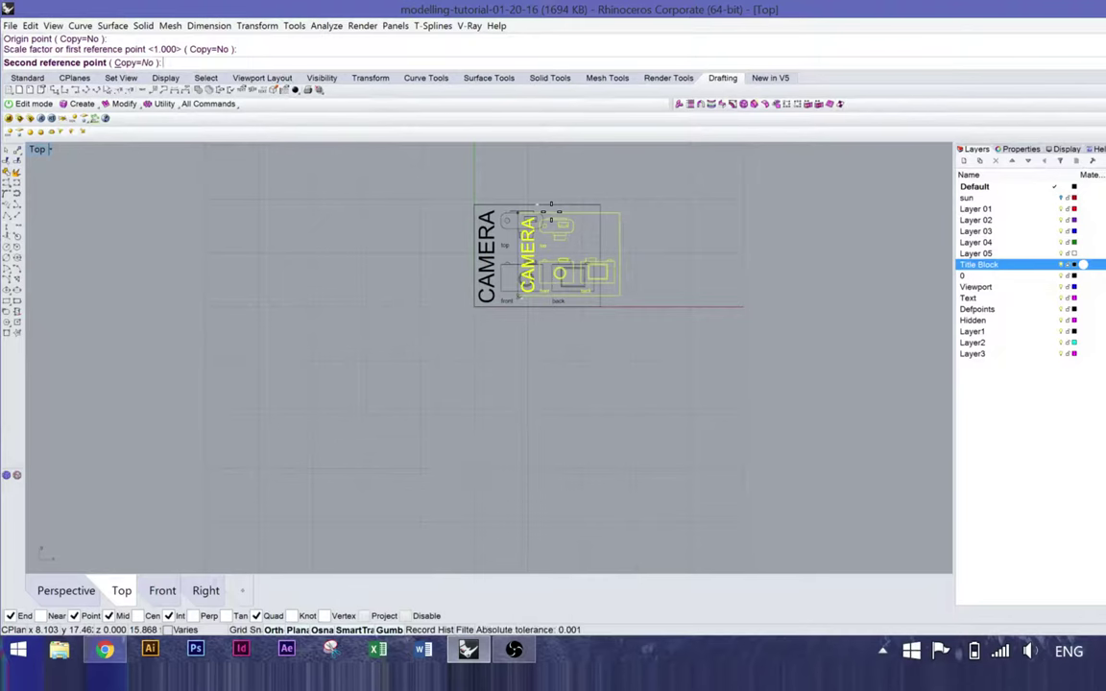
left_click(529, 185)
Step: Move the enlarged imported drawing horizontally to the right of the existing CAMERA sheet, clear of it, and deselect it
mouse_move(598, 231)
left_mouse_down()
mouse_move(681, 241)
mouse_move(703, 232)
left_mouse_up()
key("Escape")
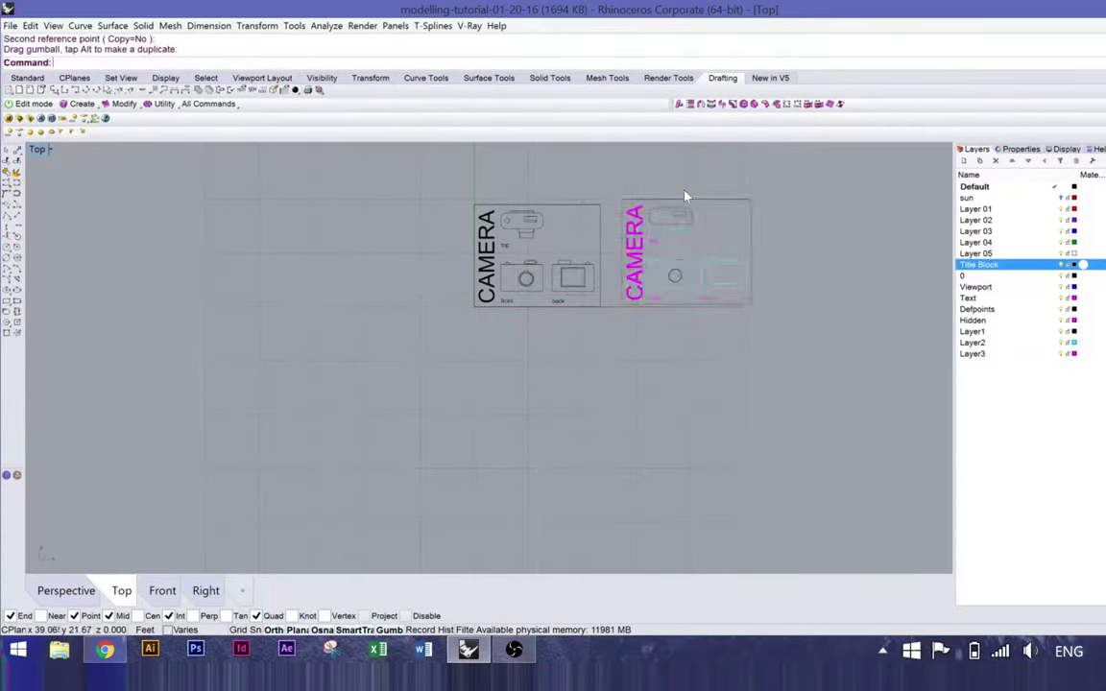
scroll(663, 246, "up", 3)
right_click_drag(664, 246, 642, 231)
scroll(642, 230, "up", 2)
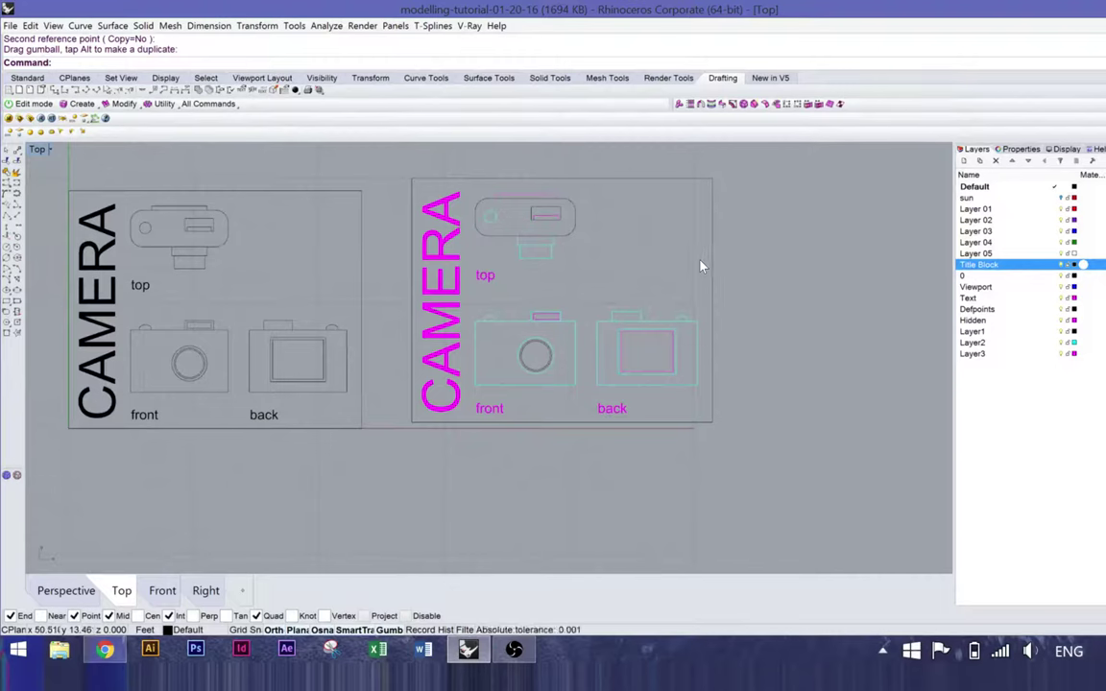
Step: Turn Layer2 and Layer1 off and back on, one at a time, to check which imported linework each holds
left_click(1061, 343)
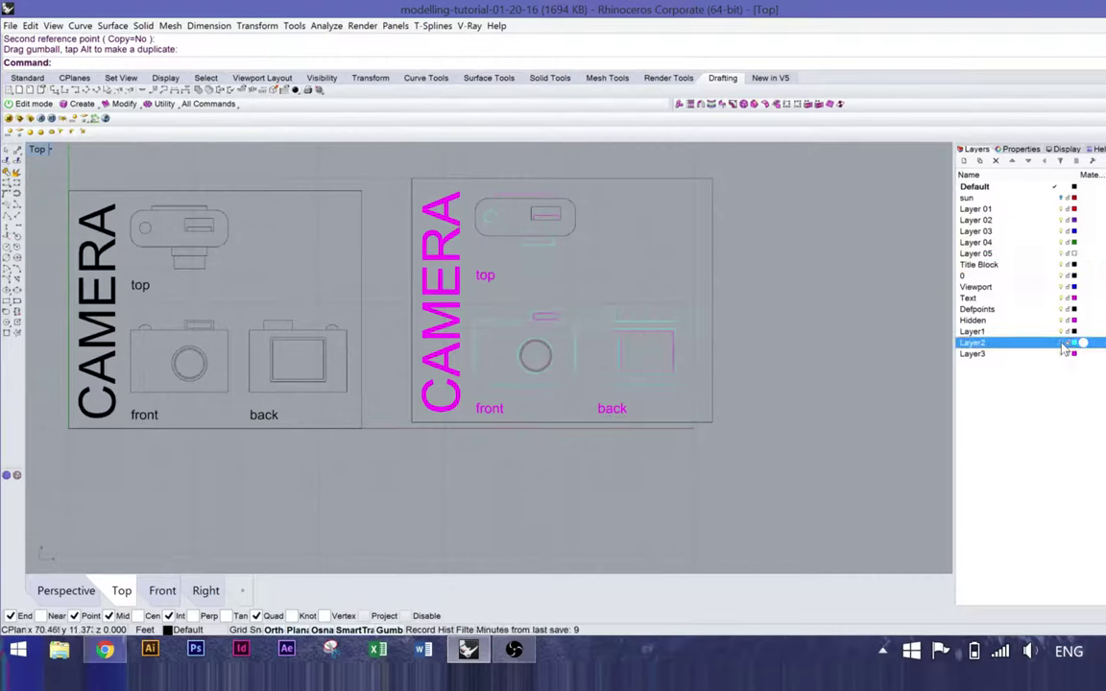
left_click(1061, 343)
left_click(1062, 332)
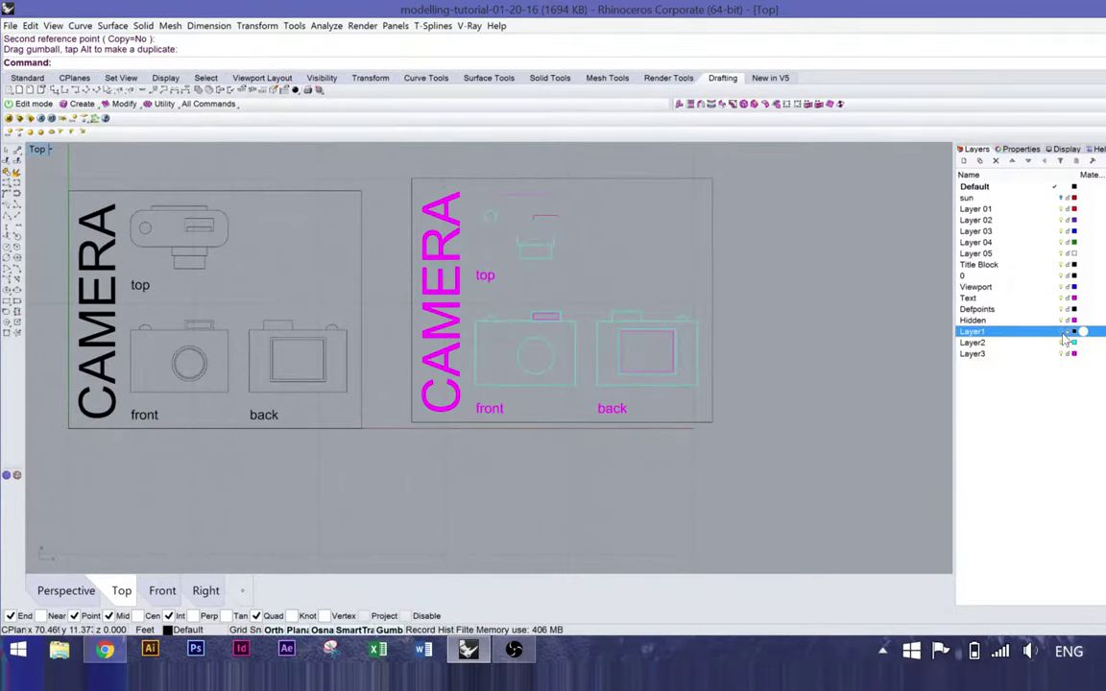
left_click(1062, 332)
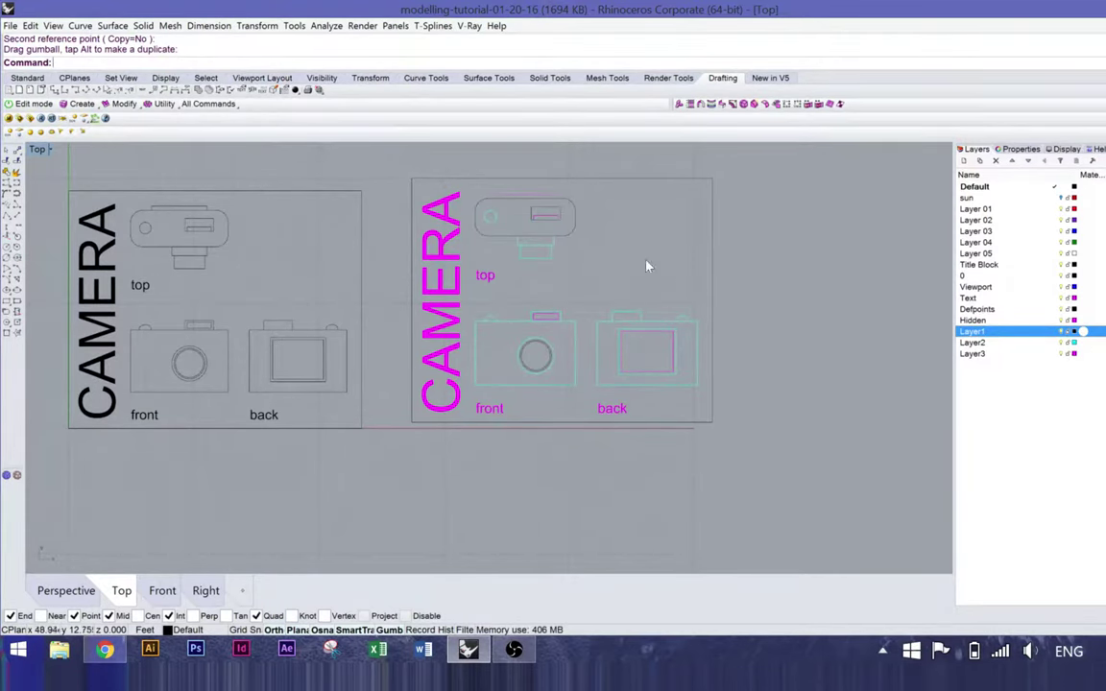
right_click_drag(647, 267, 674, 299)
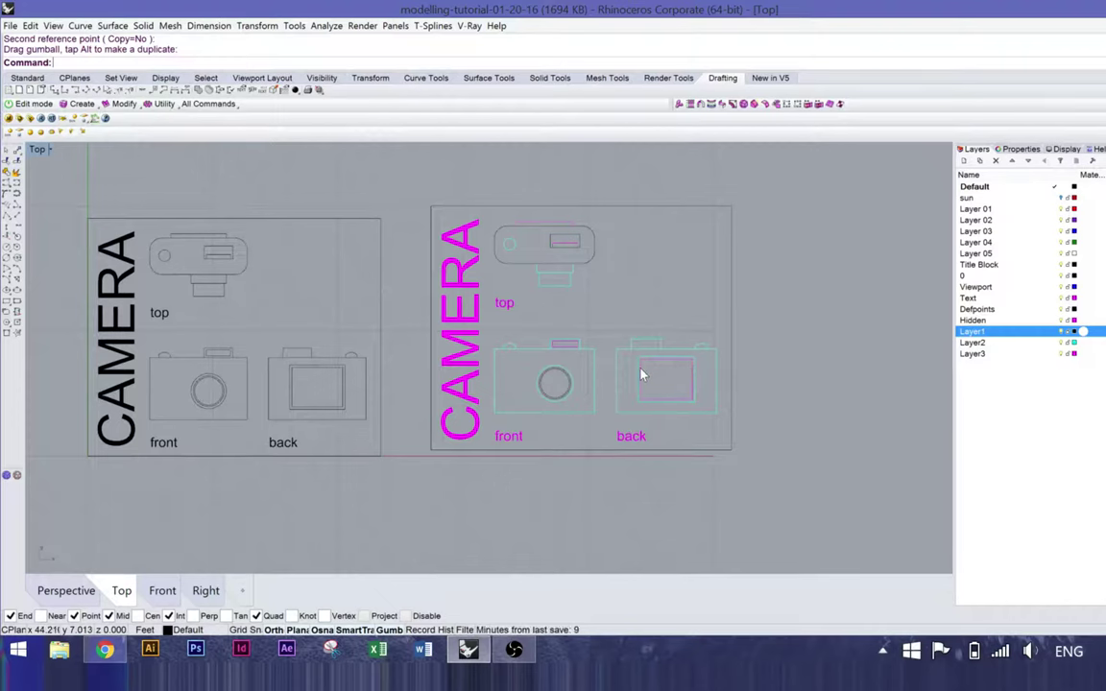
mouse_move(657, 319)
right_mouse_down()
mouse_move(594, 316)
mouse_move(598, 329)
right_mouse_up()
right_click_drag(365, 371, 459, 371)
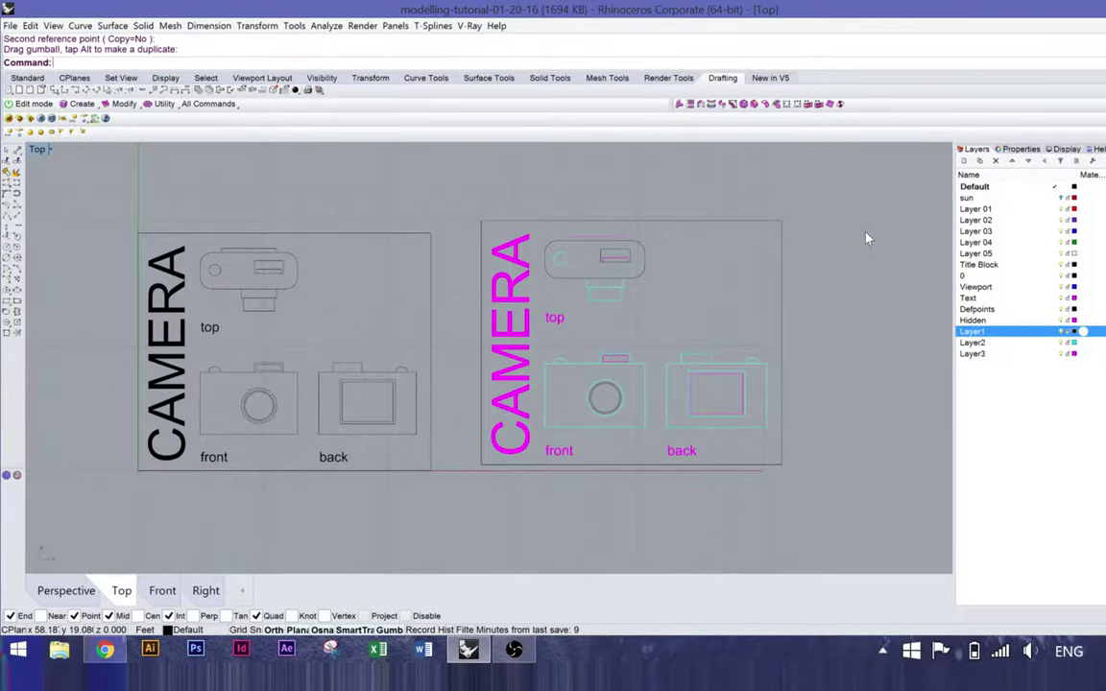
right_click_drag(688, 323, 676, 302)
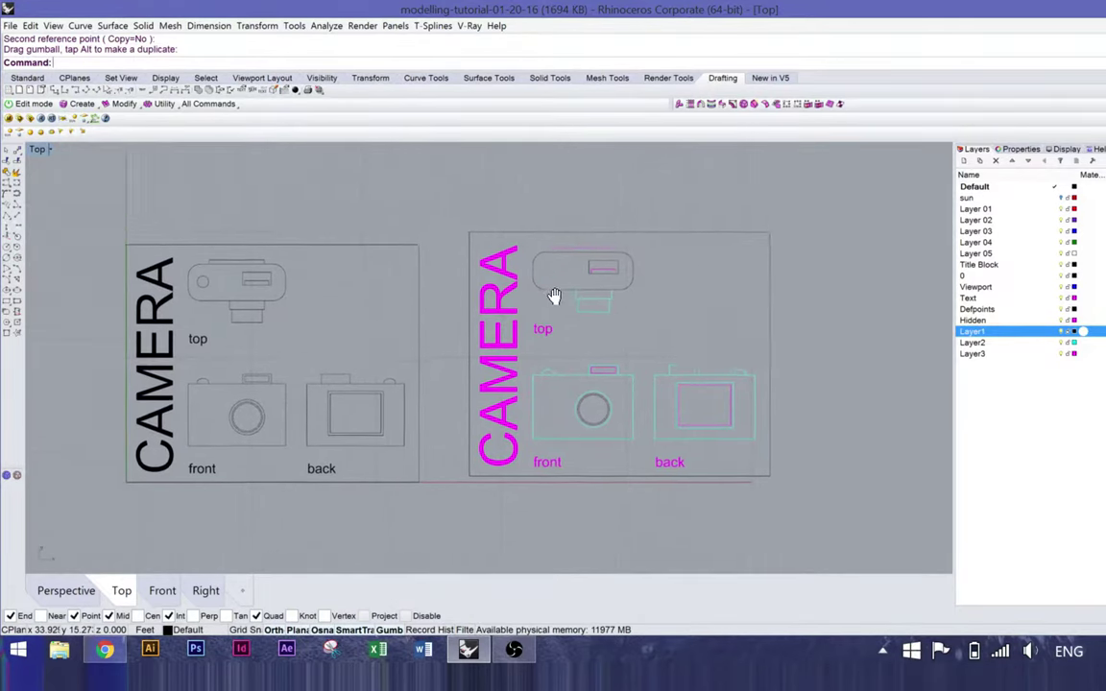
right_click_drag(523, 274, 550, 286)
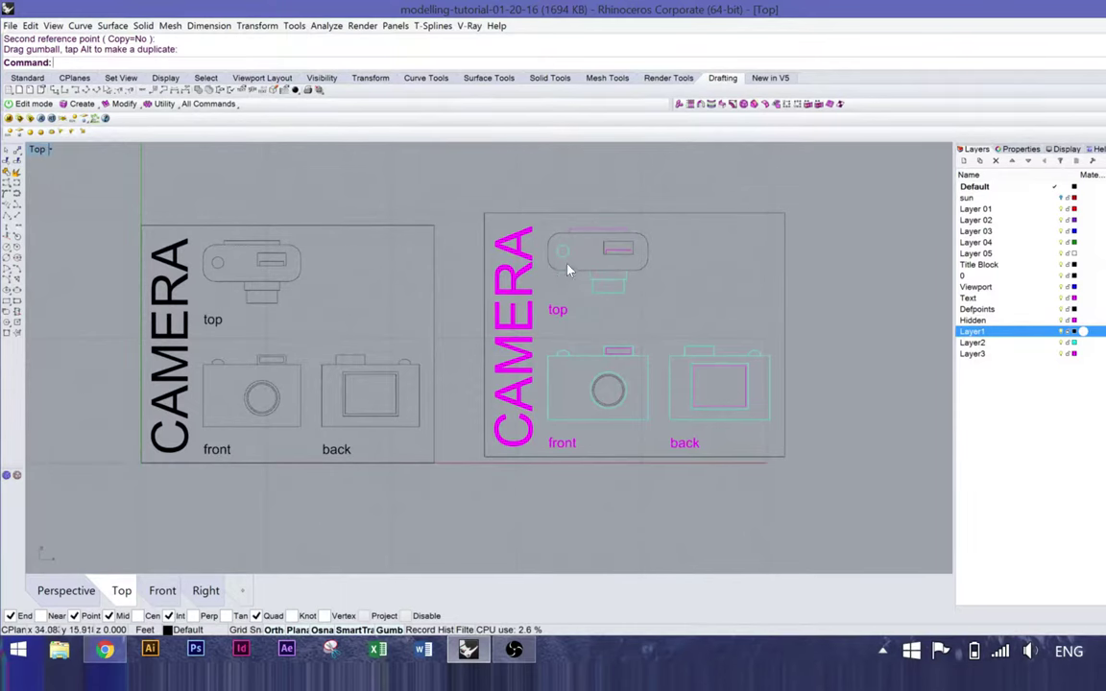
right_click_drag(563, 345, 590, 346)
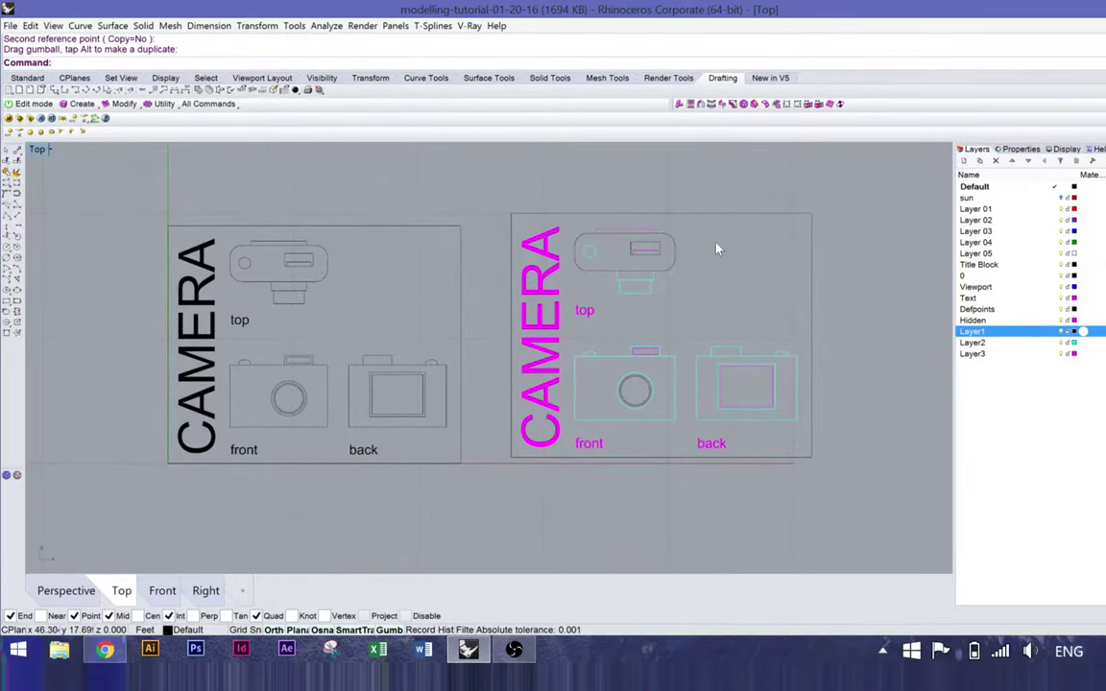
right_click_drag(729, 370, 650, 319)
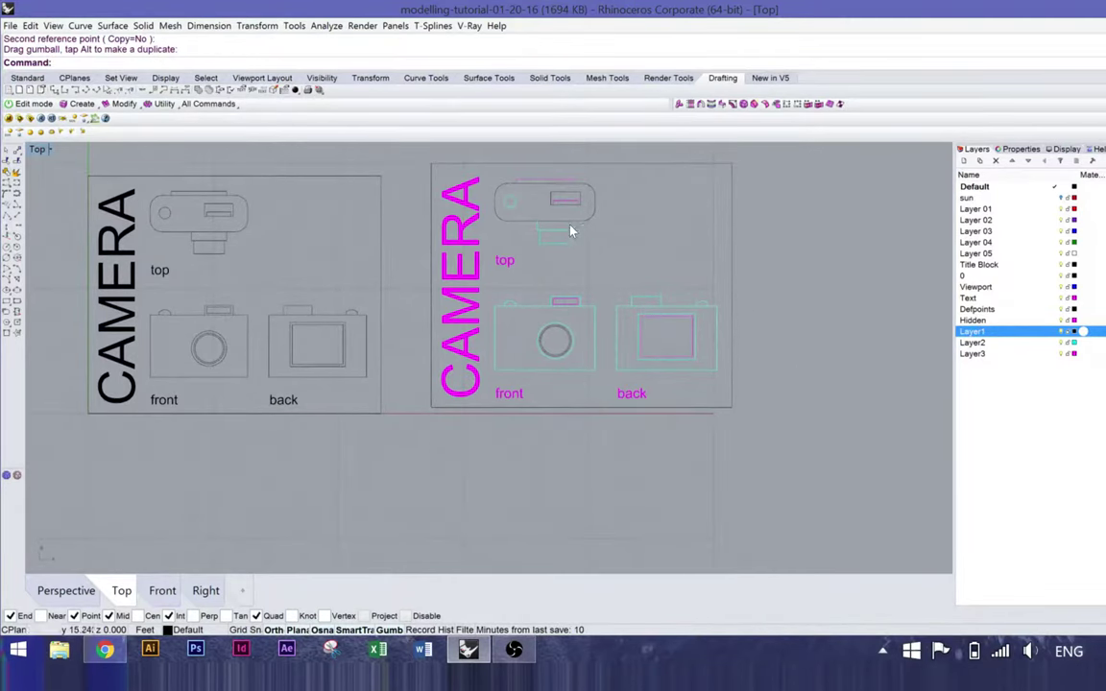
right_click_drag(570, 230, 492, 264)
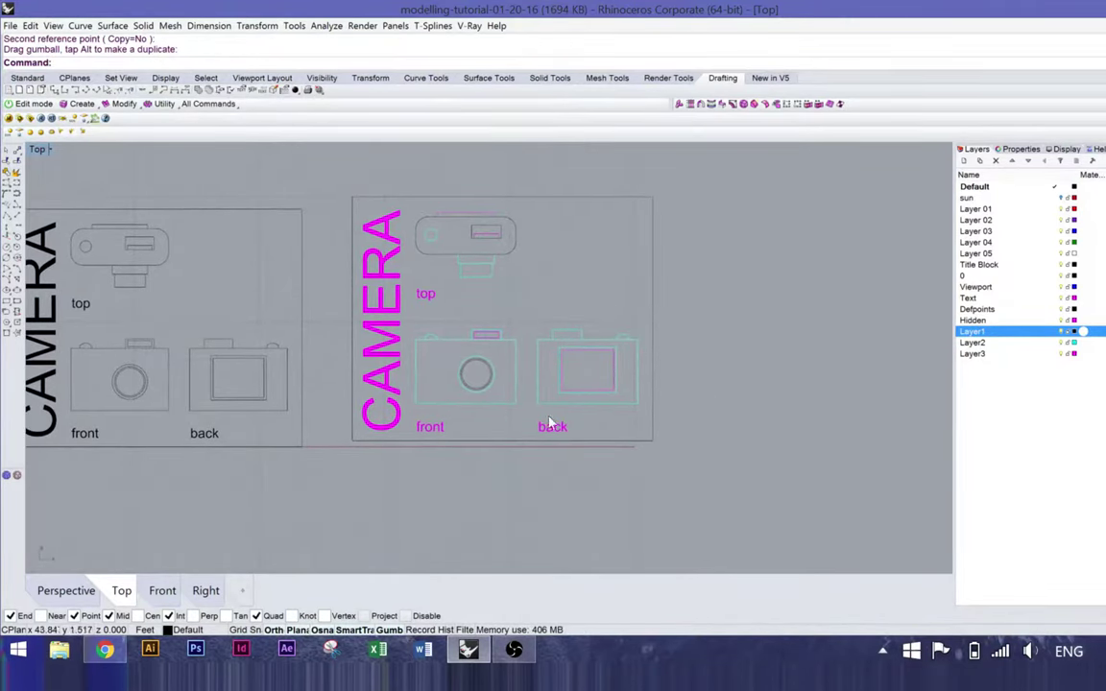
scroll(568, 354, "up", 4)
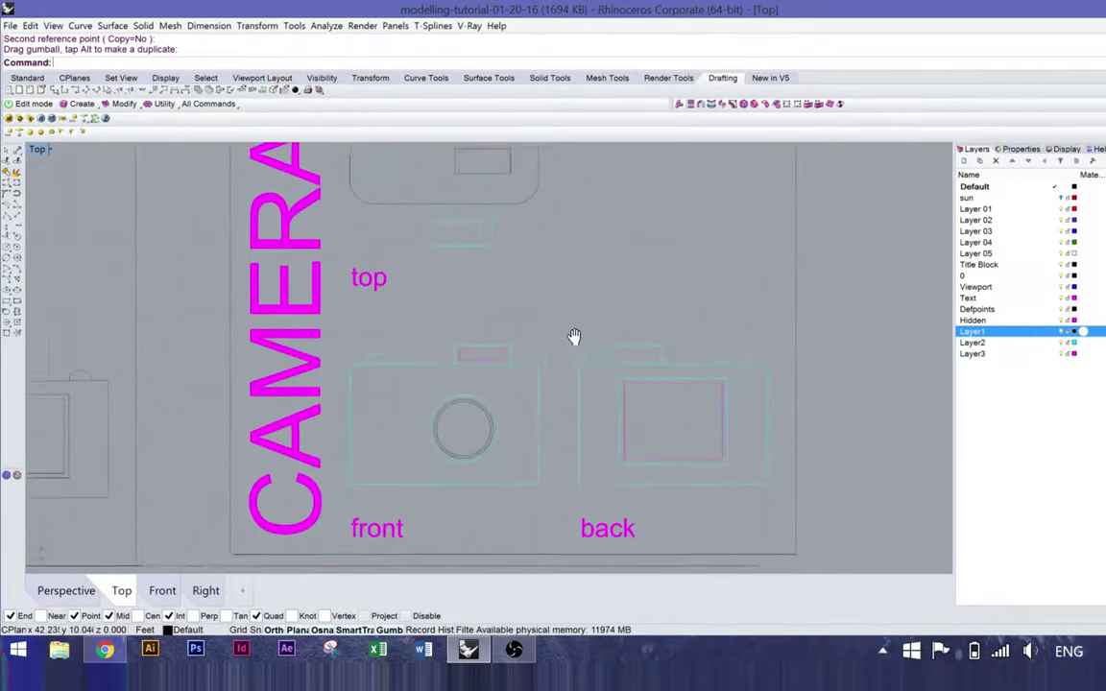
scroll(581, 353, "down", 2)
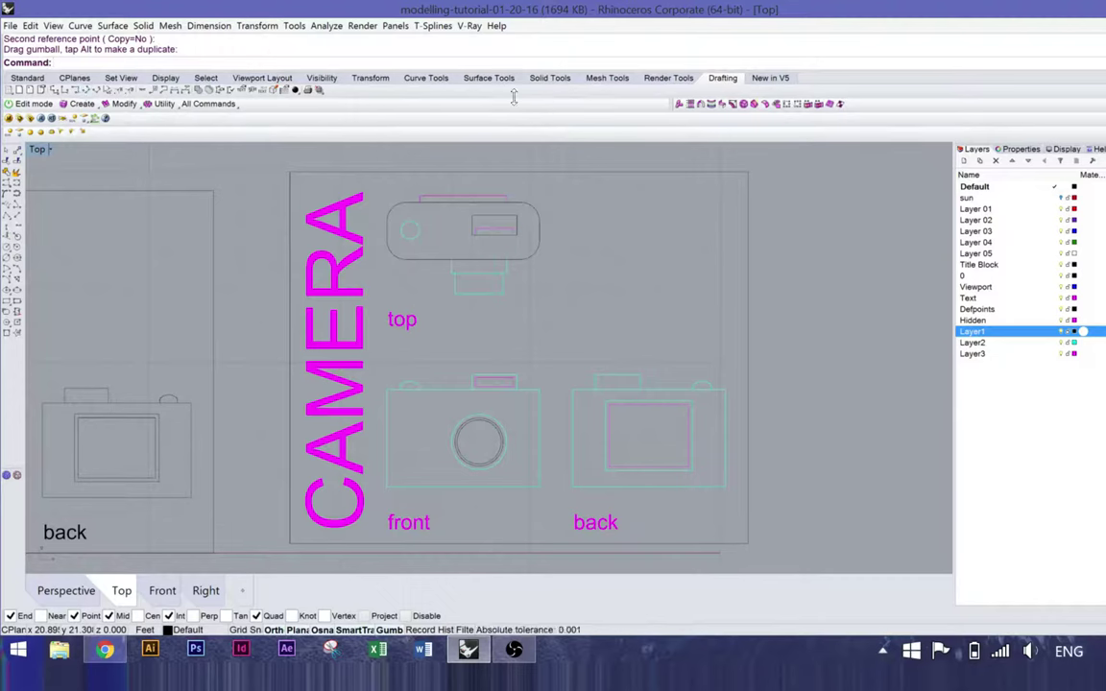
Step: Dimension the height of the raised viewfinder block in the imported drawing's front view, placing the dimension between the front and back views
left_click(27, 78)
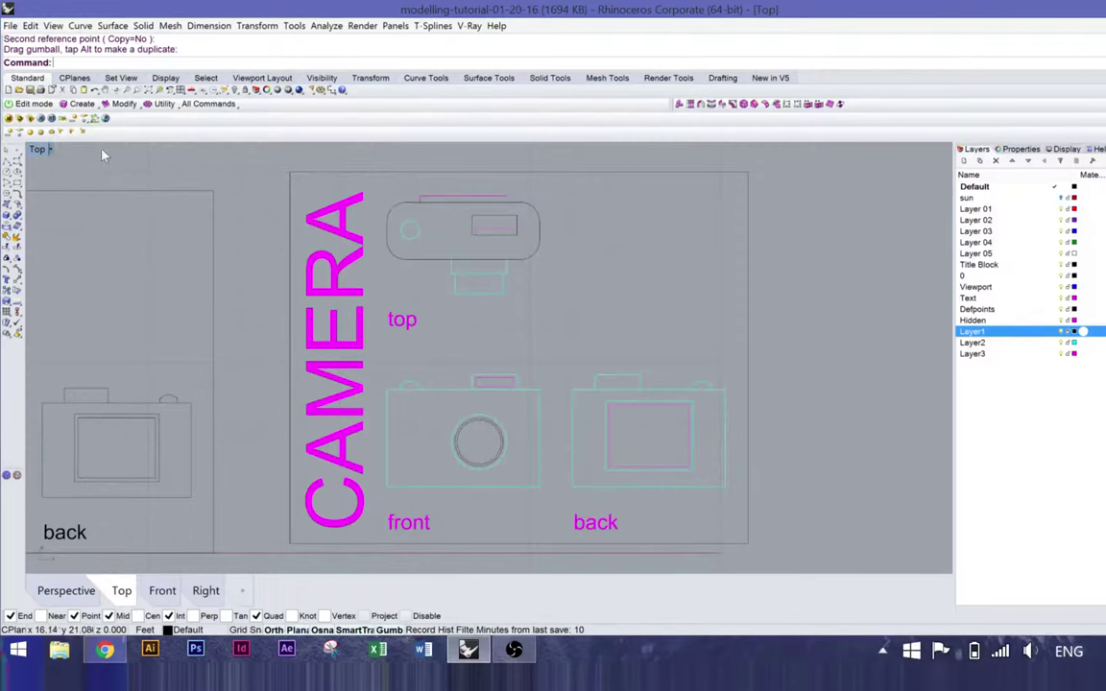
left_click(722, 77)
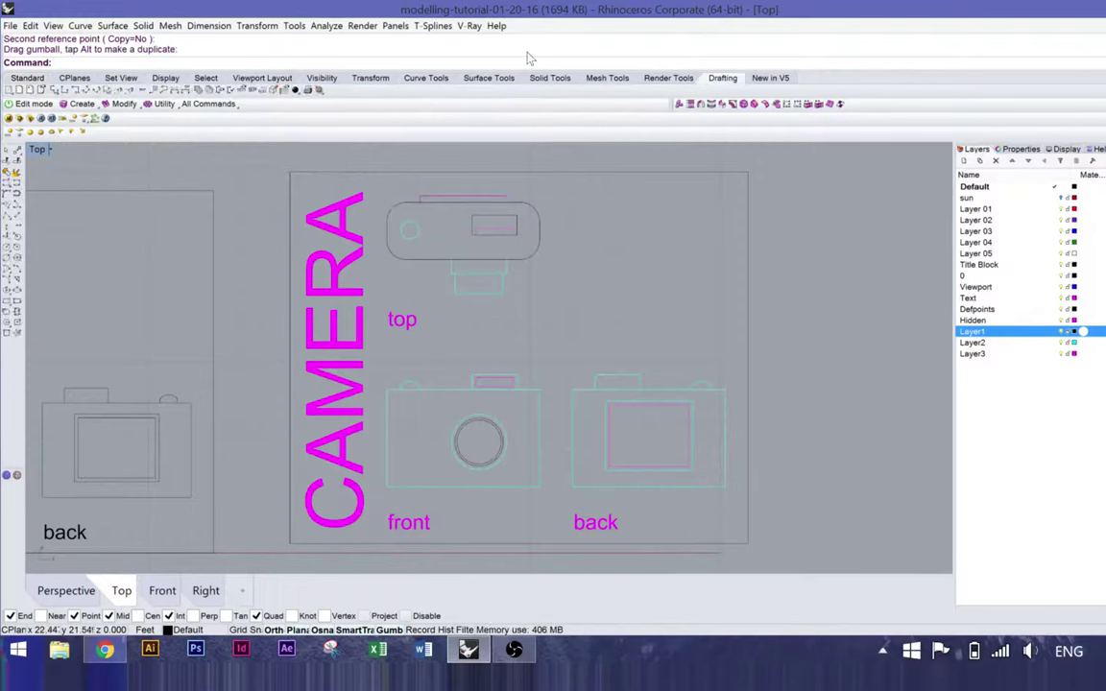
left_click(52, 90)
mouse_move(437, 316)
right_mouse_down()
mouse_move(444, 360)
mouse_move(457, 246)
mouse_move(488, 276)
right_mouse_up()
scroll(501, 299, "up", 3)
left_click(431, 297)
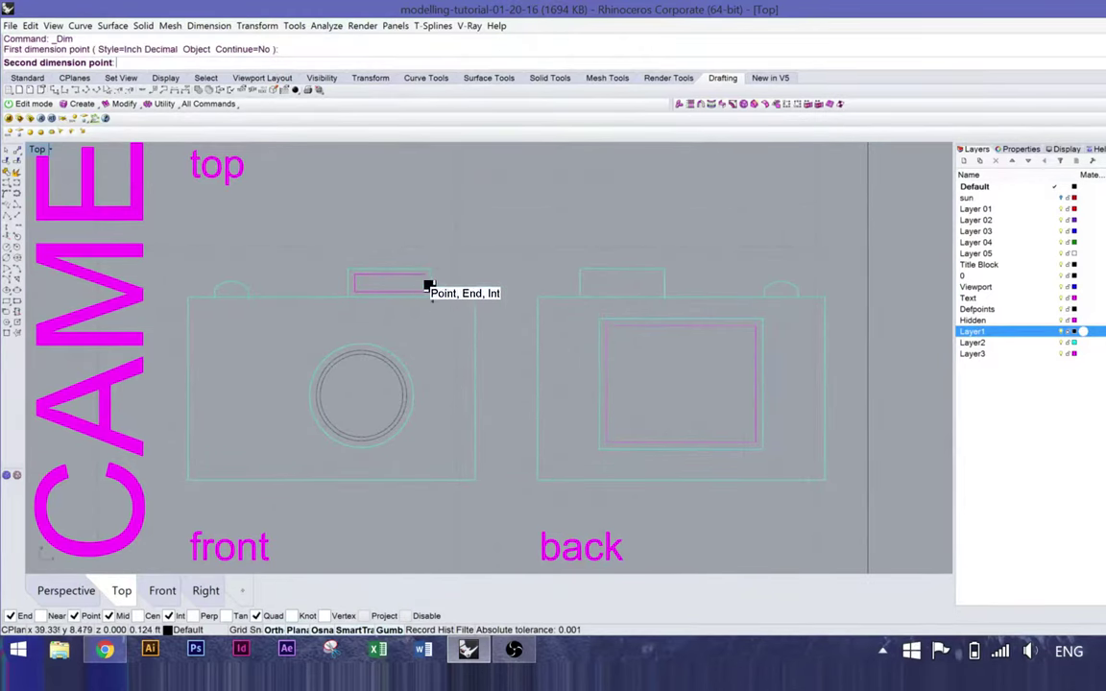
left_click(429, 268)
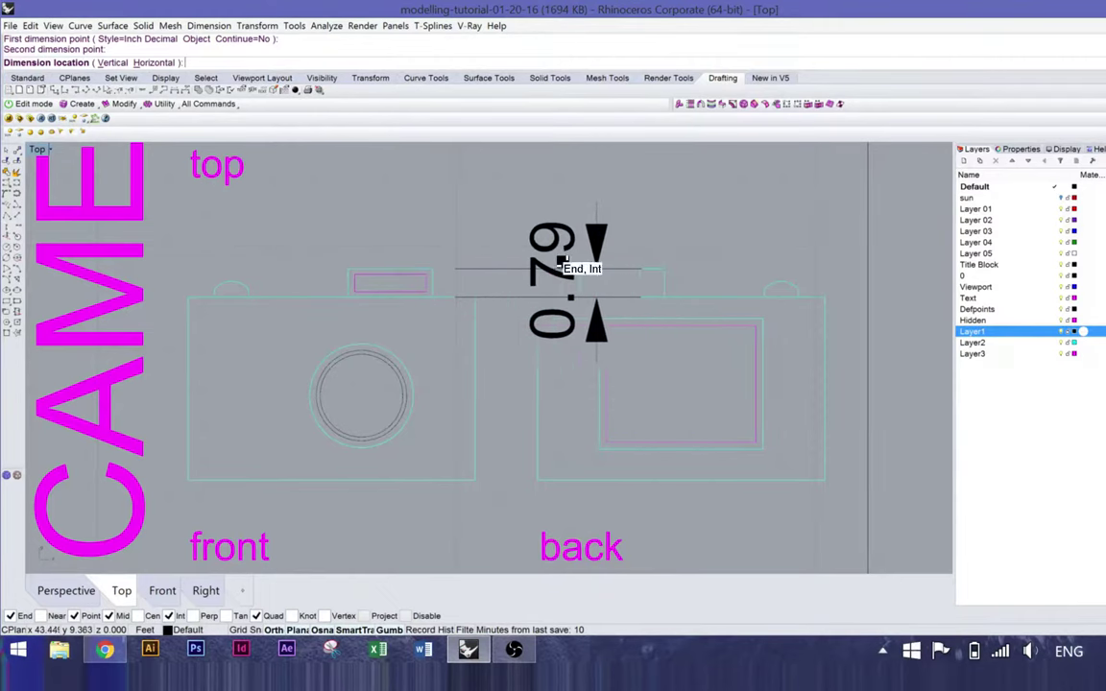
left_click(513, 260)
Step: Delete the linear dimension on the viewfinder block of the imported drawing
scroll(523, 279, "down", 5)
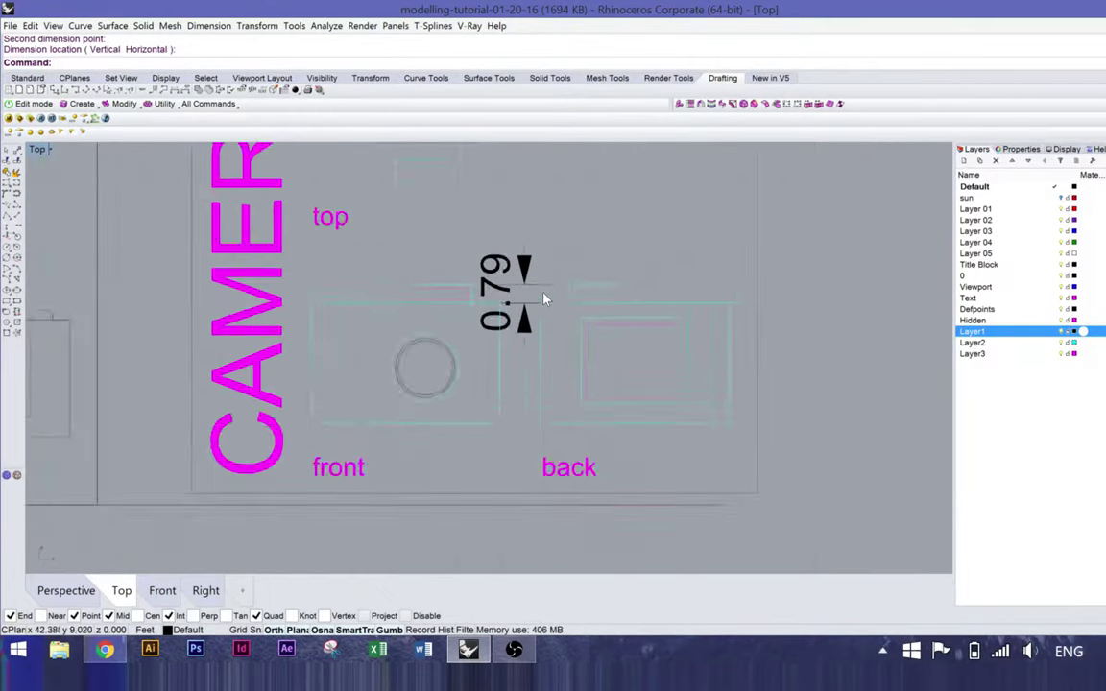
right_click_drag(524, 304, 490, 332)
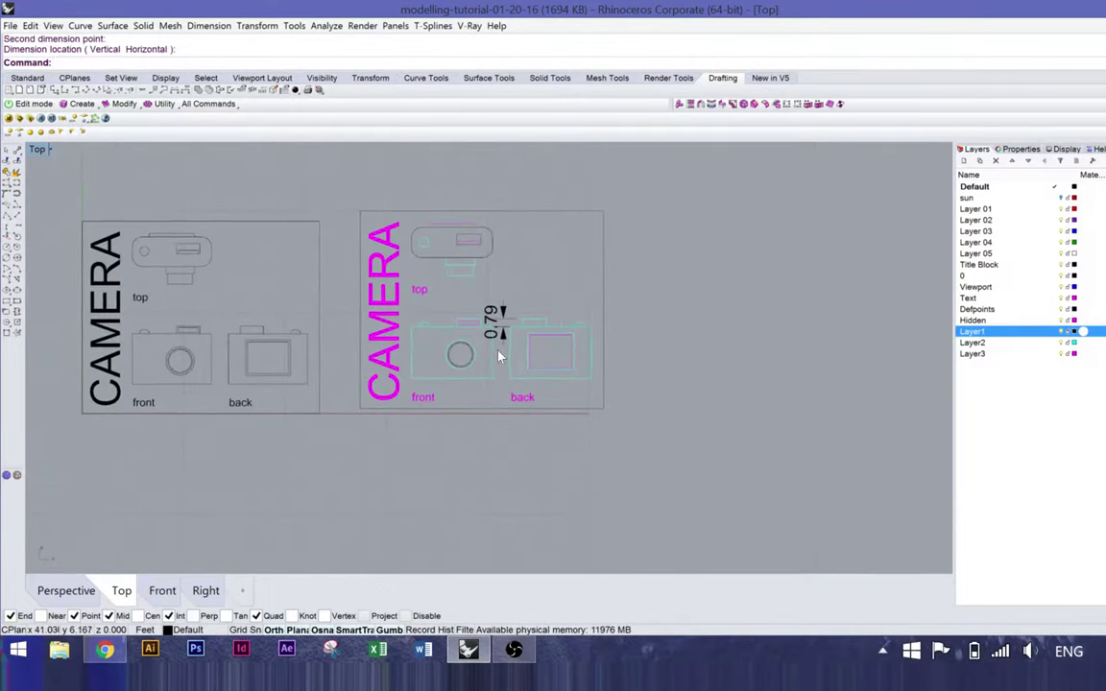
scroll(498, 357, "up", 5)
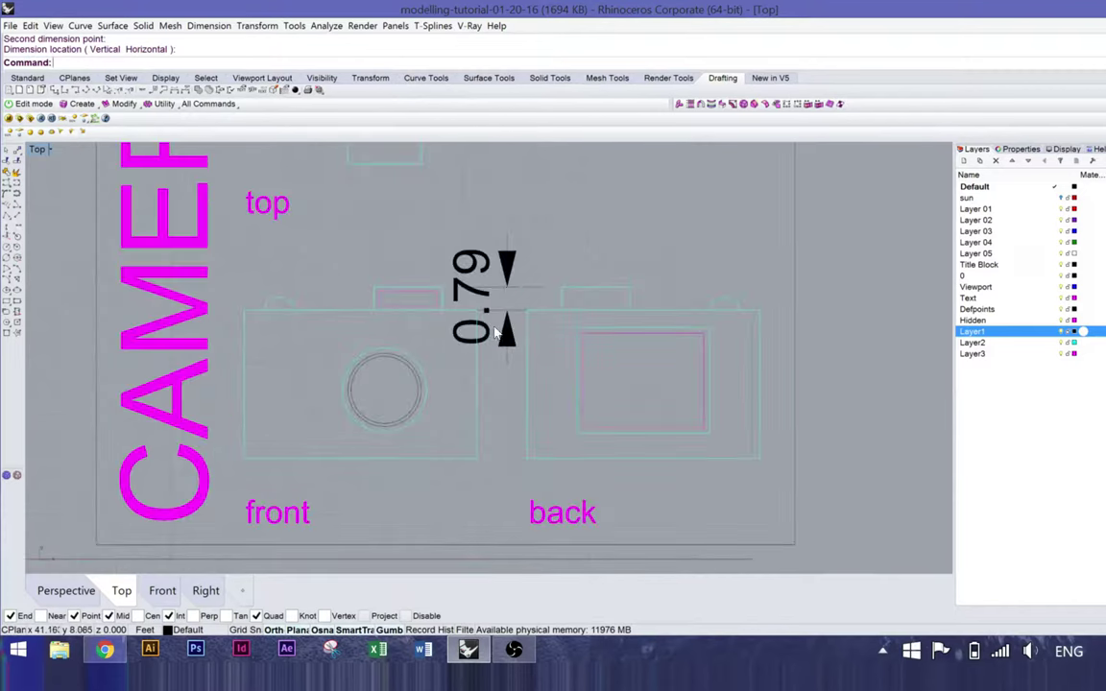
left_click(466, 286)
key("Delete")
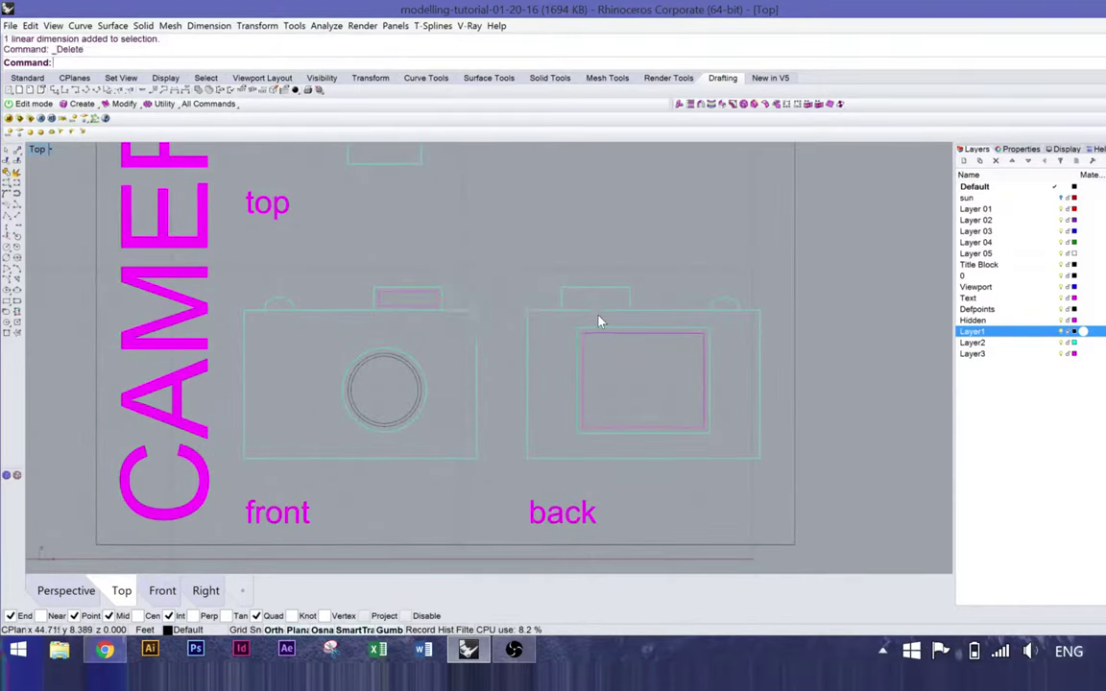
Step: Examine the unlabelled top, front and back camera linework located above the two CAMERA sheets
scroll(514, 305, "down", 5)
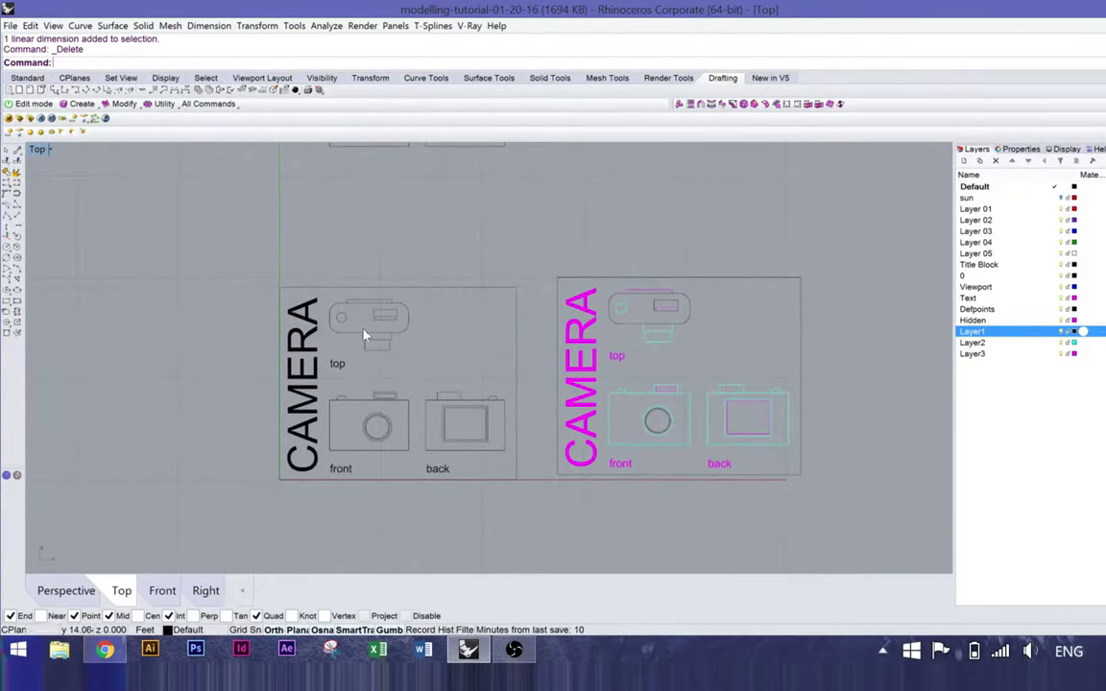
left_click(342, 342)
right_click_drag(423, 343, 424, 473)
scroll(472, 365, "up", 2)
key("Escape")
right_click_drag(437, 382, 485, 489)
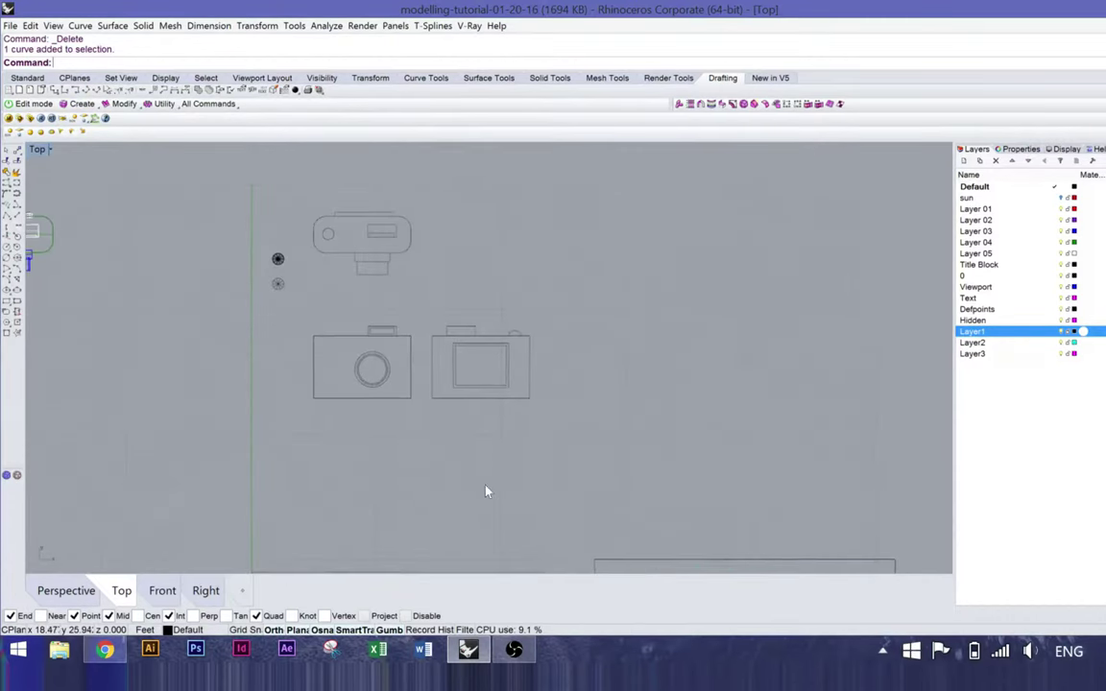
scroll(387, 270, "up", 5)
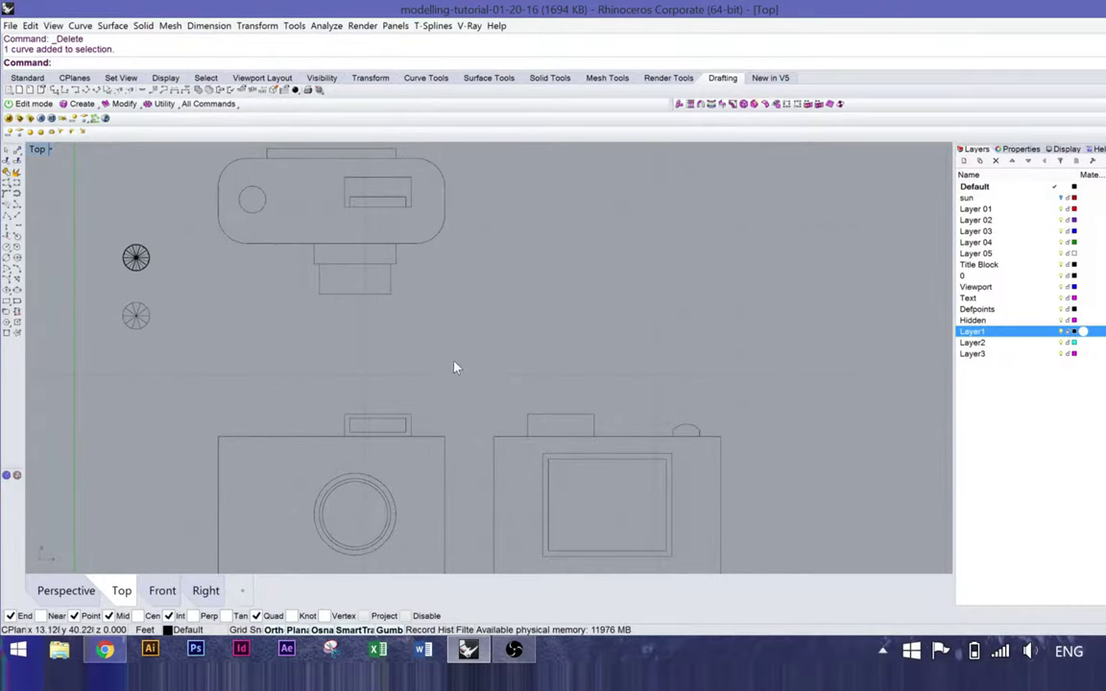
mouse_move(455, 368)
right_mouse_down()
mouse_move(441, 314)
mouse_move(407, 338)
right_mouse_up()
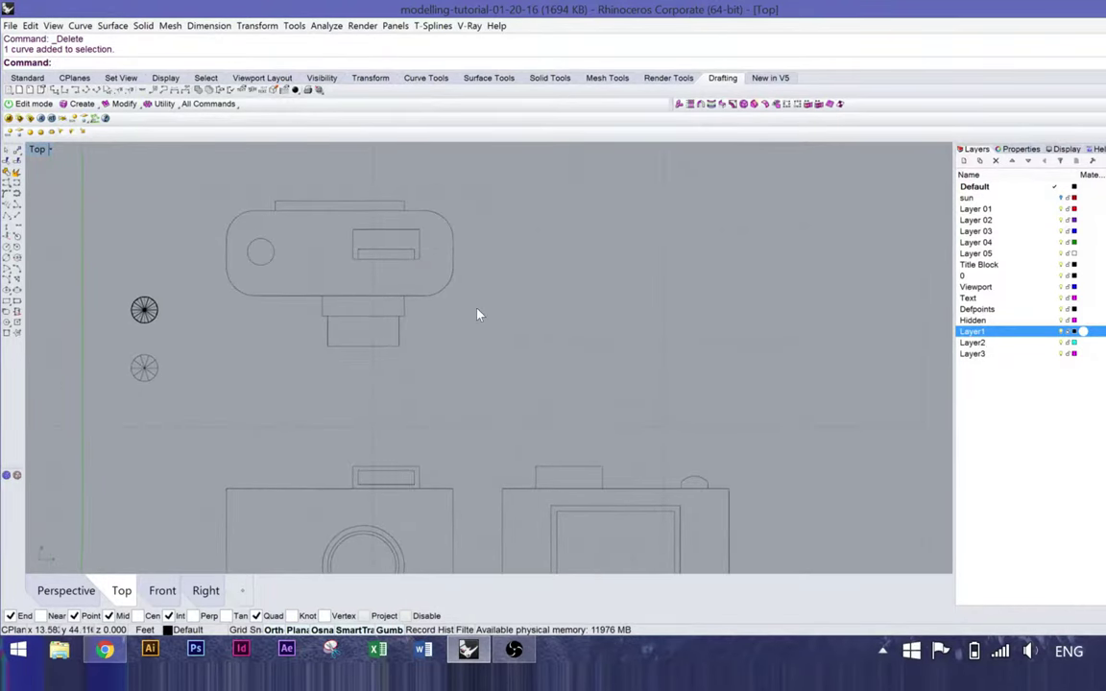
mouse_move(440, 300)
right_mouse_down()
mouse_move(495, 412)
mouse_move(454, 400)
right_mouse_up()
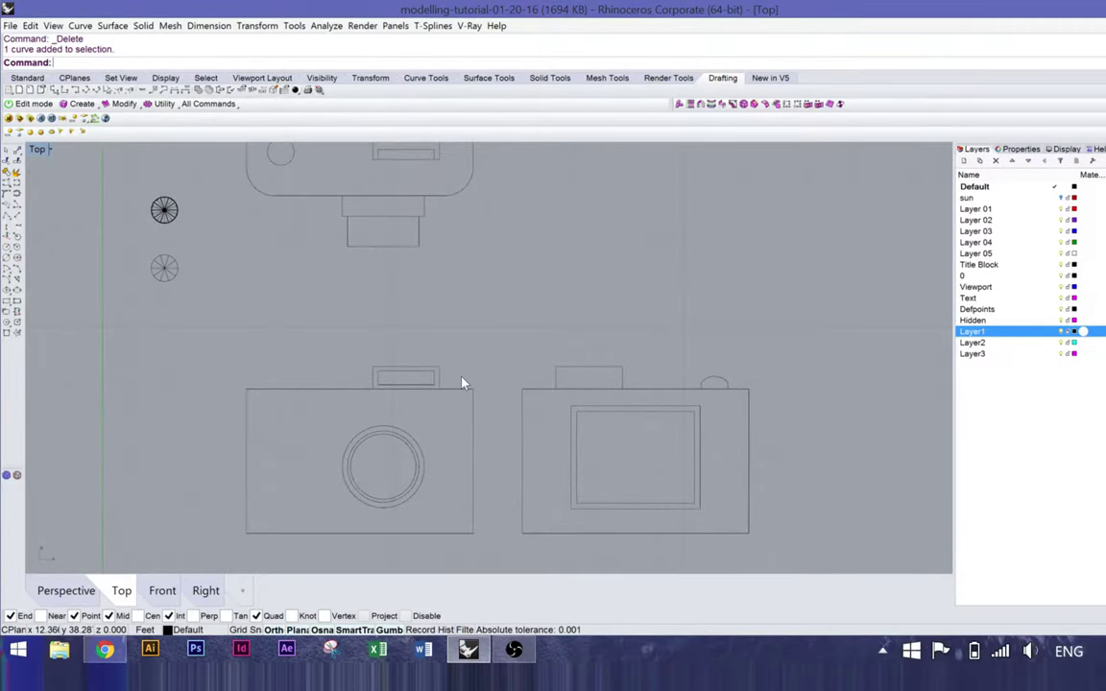
Step: Dimension the height of the camera body in the unlabelled front view with Dim, placing the dimension beyond the body's left edge
type("Dim")
key("Return")
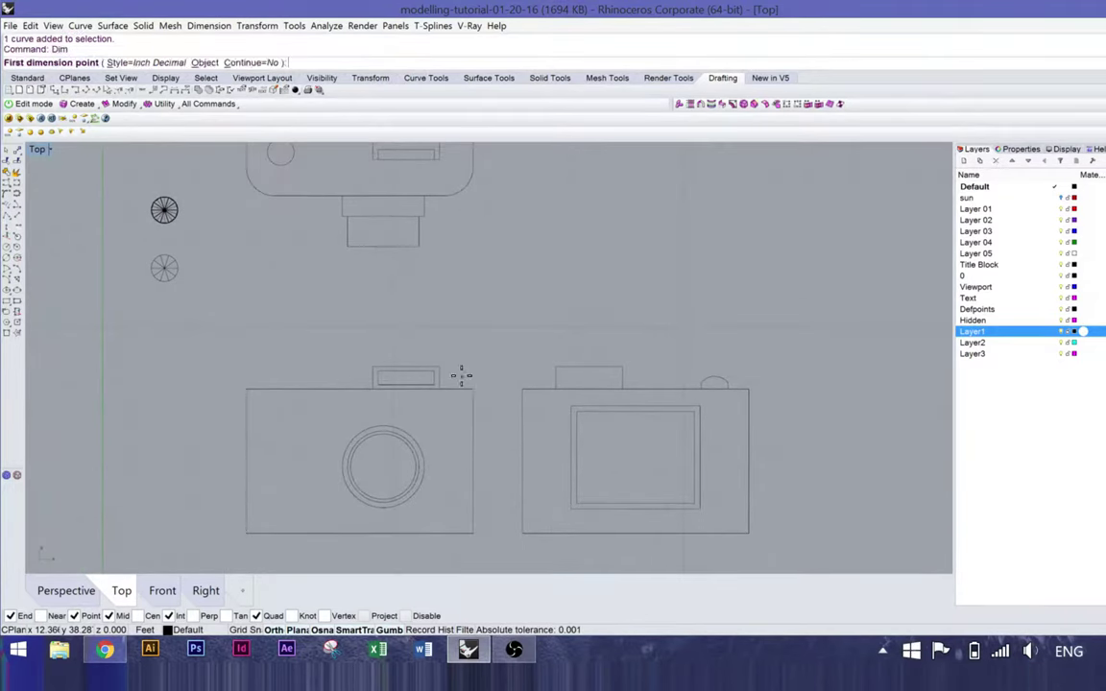
left_click(244, 532)
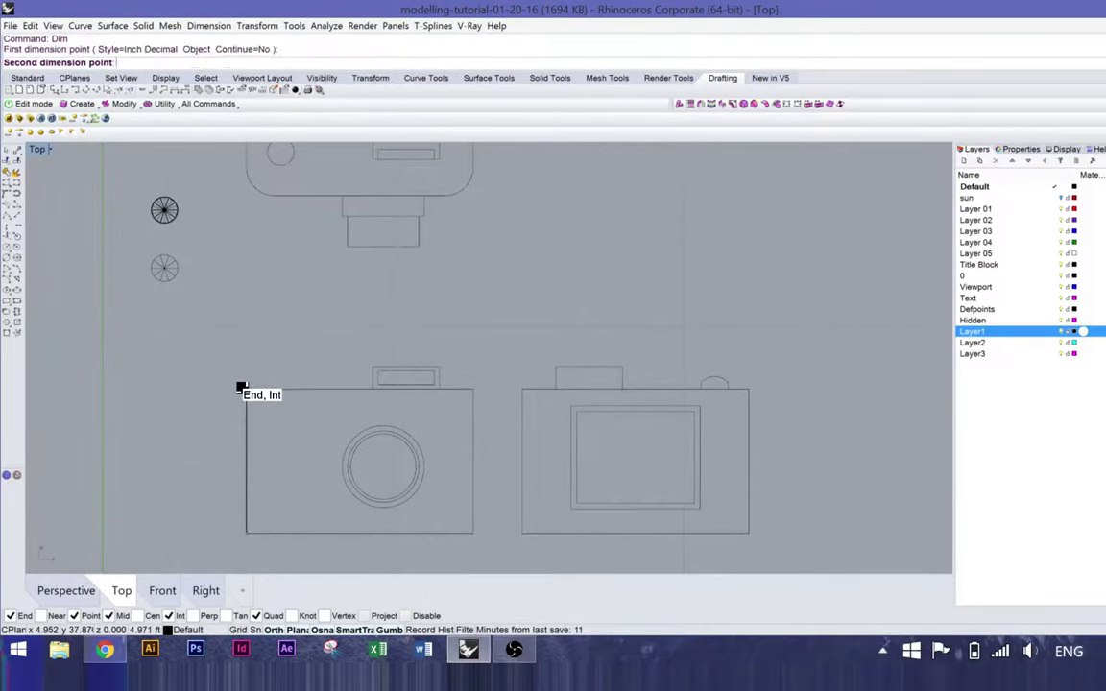
left_click(244, 388)
left_click(111, 376)
Step: Switch to the four-viewport layout and hide the finished 3D camera model in the Perspective viewport
right_click_drag(336, 336, 412, 307)
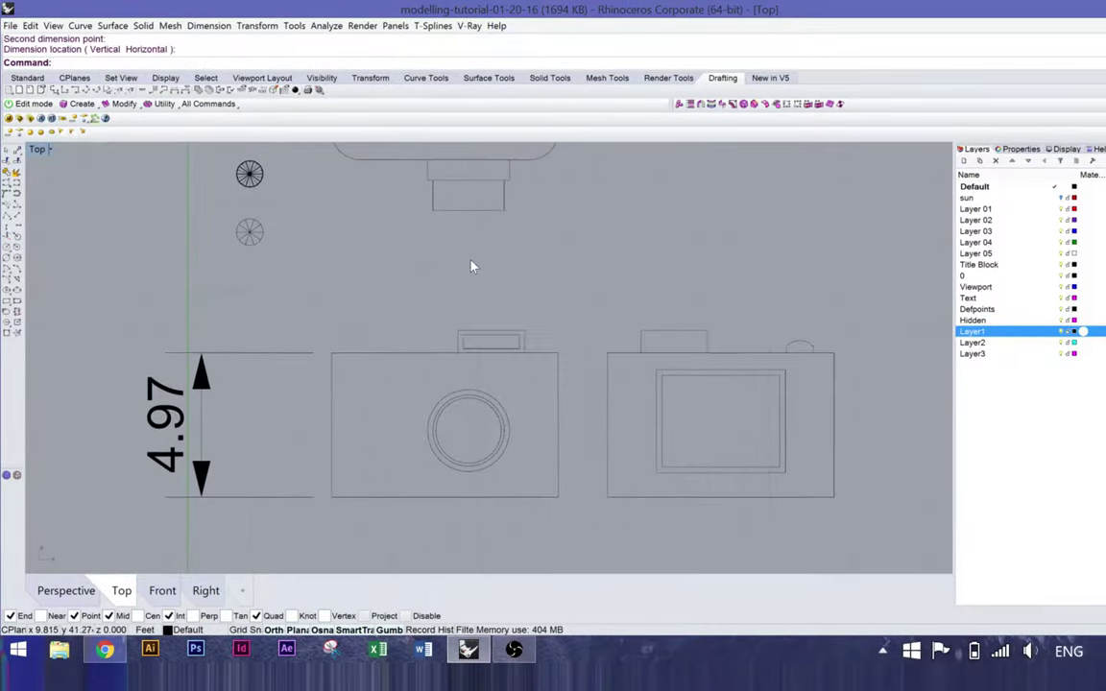
right_click_drag(470, 266, 537, 276)
left_click(515, 319)
right_click_drag(563, 389, 518, 370)
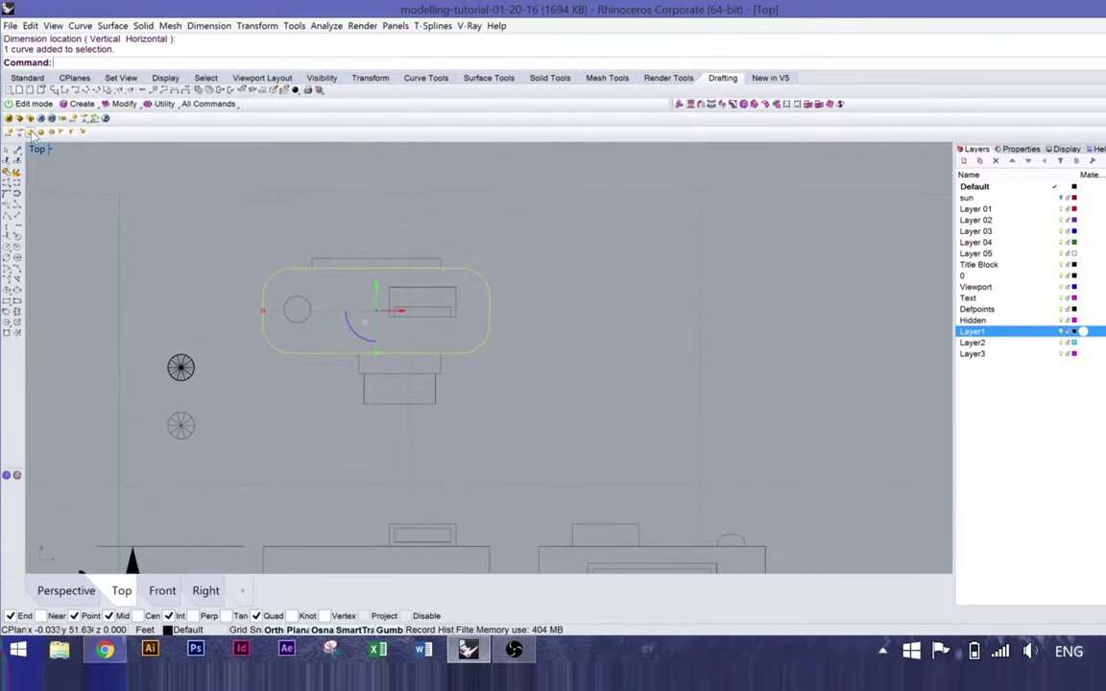
key("ctrl+m")
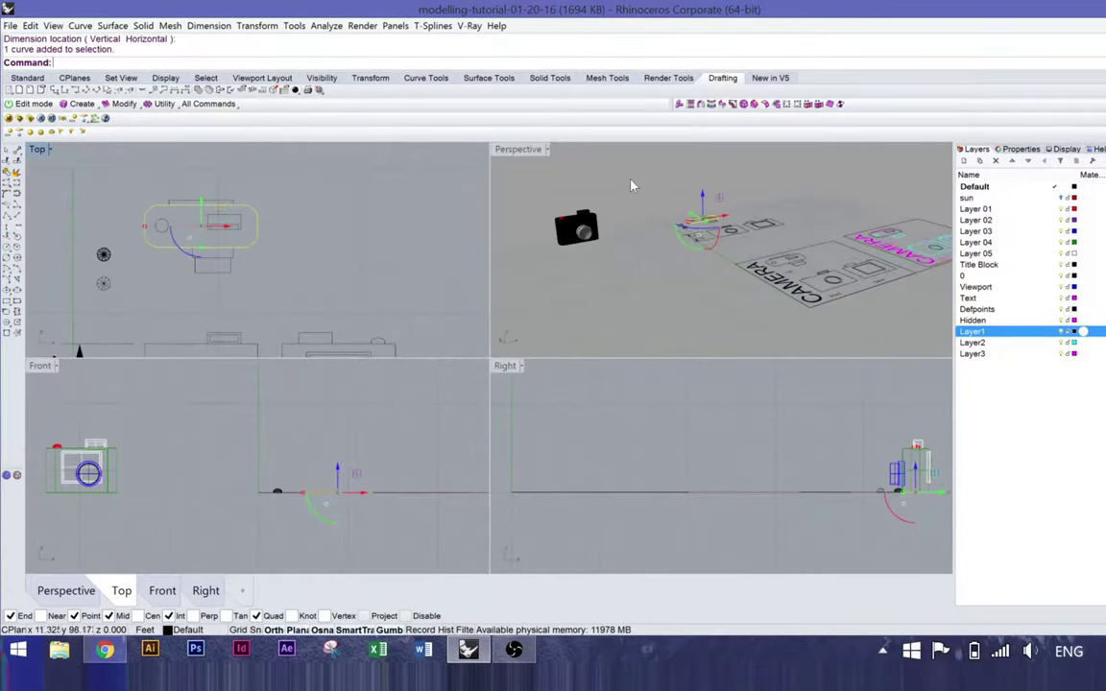
left_click_drag(632, 186, 493, 291)
key("ctrl+h")
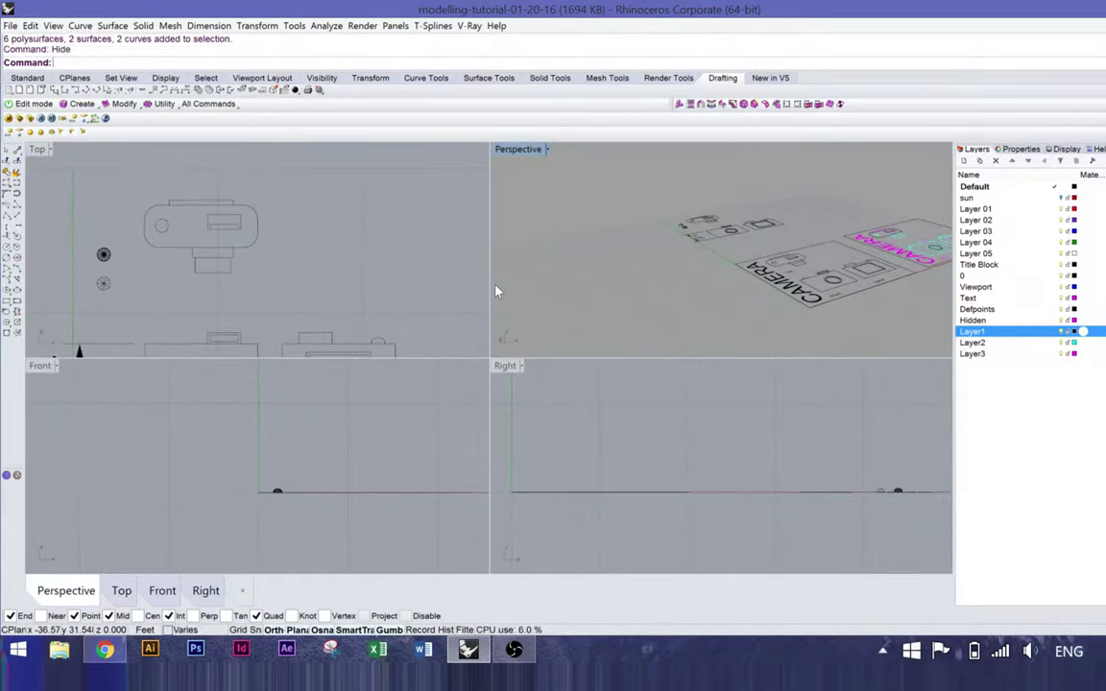
Step: Create a planar surface with PlanarSrf from the camera body's rounded outline in the top-view linework
left_click(253, 246)
left_click(254, 246)
type("zs")
key("Return")
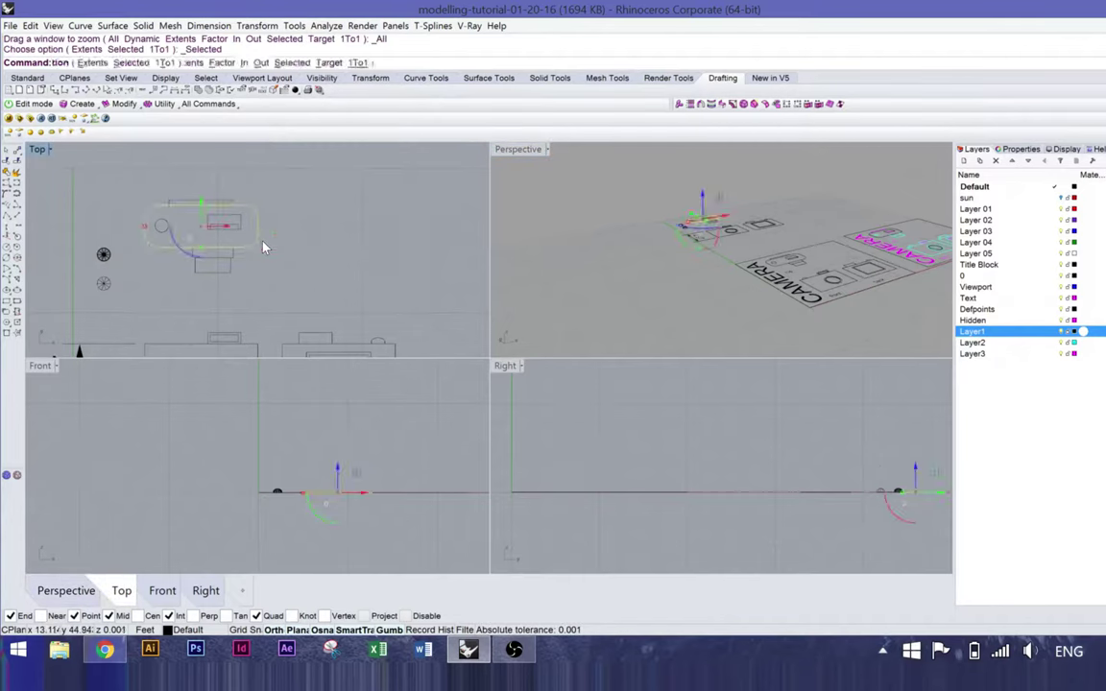
right_click_drag(763, 199, 687, 209)
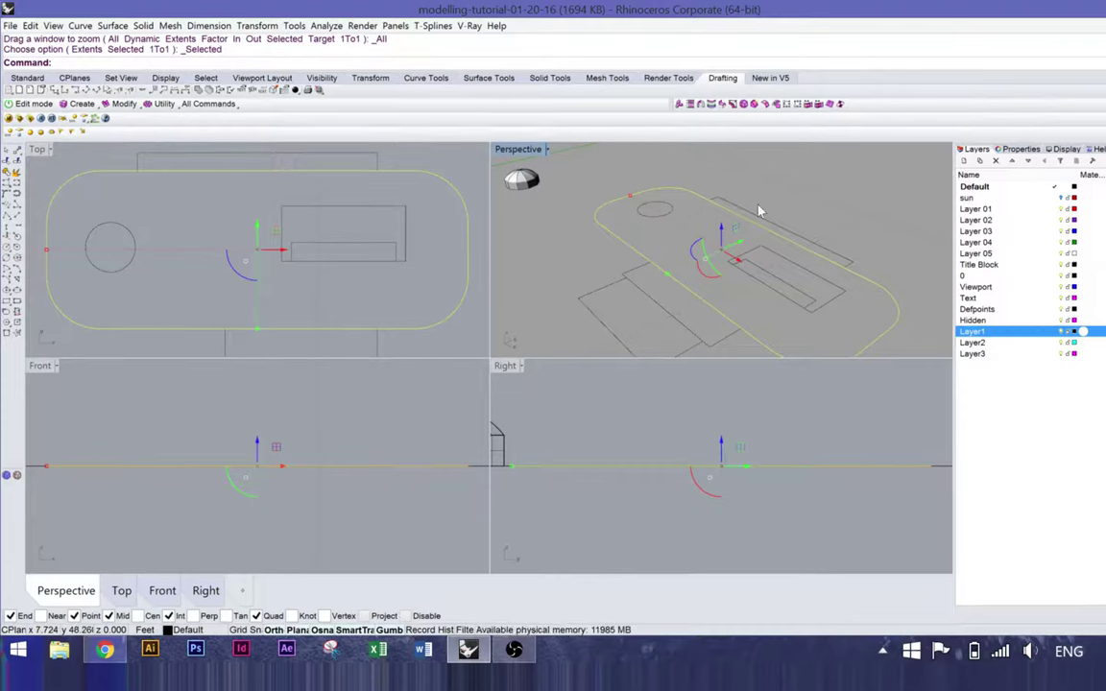
type("Planar")
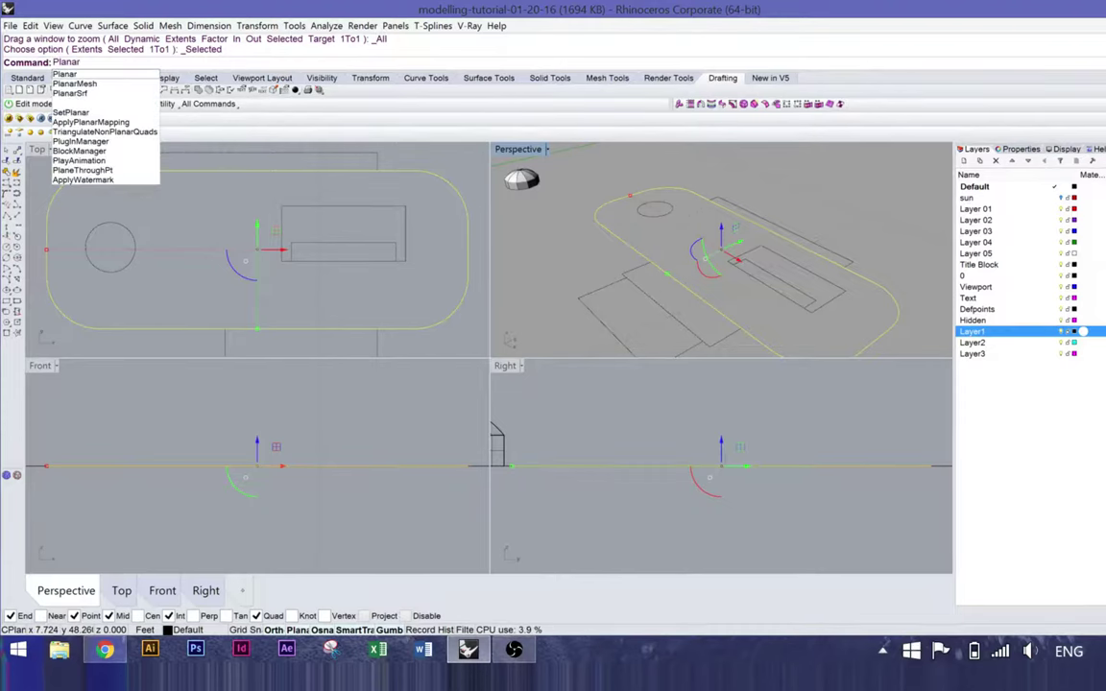
type("Srf")
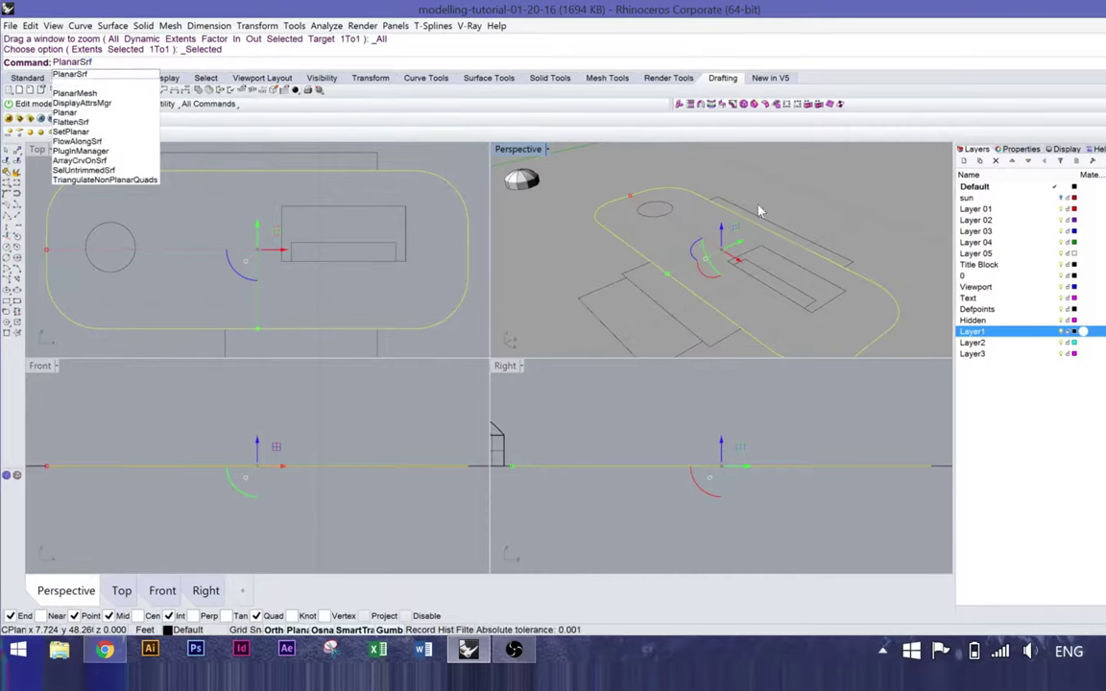
key("Return")
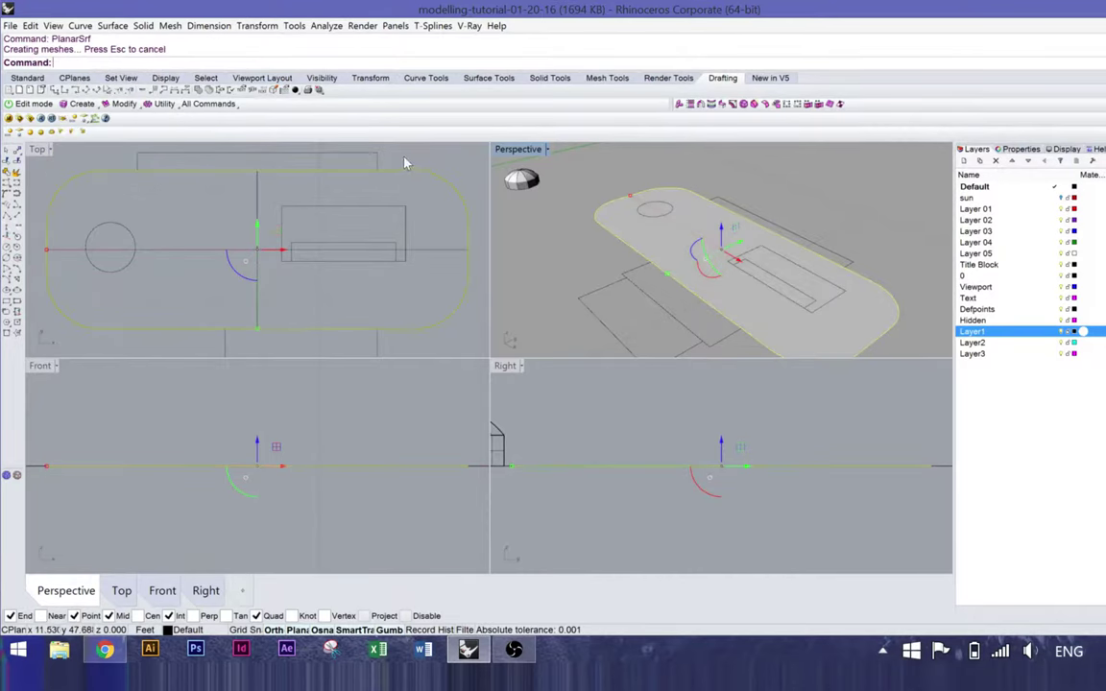
Step: Extrude the planar body surface upward by 4.97 as a solid with ExtrudeSrf
left_click(255, 229)
left_click(255, 173)
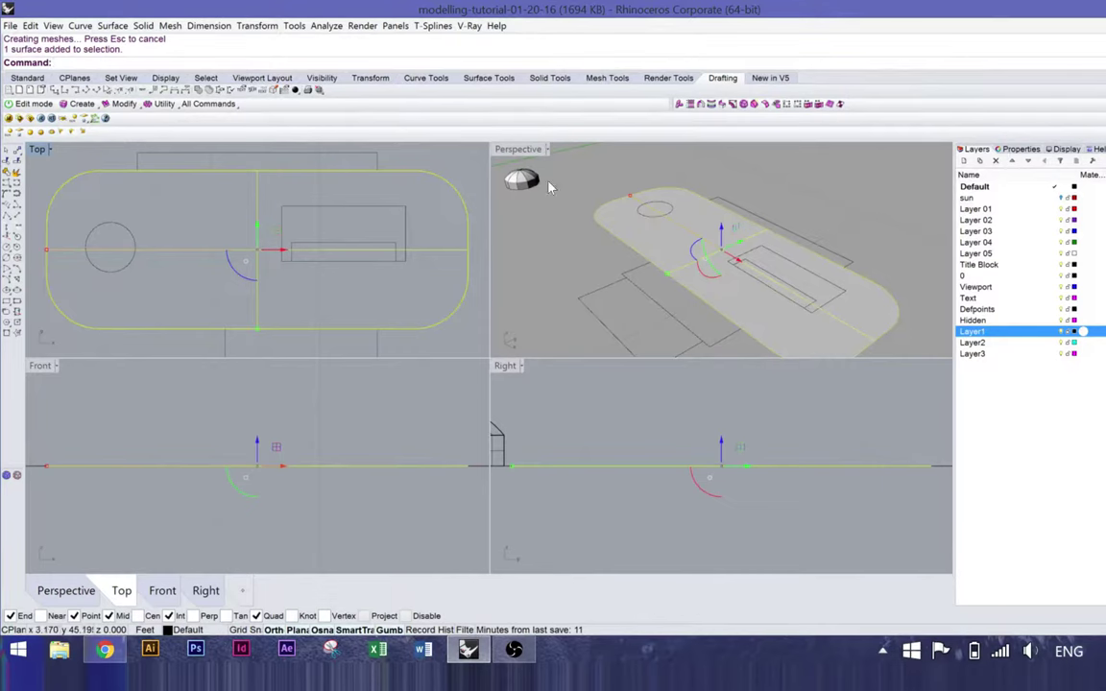
type("Extru")
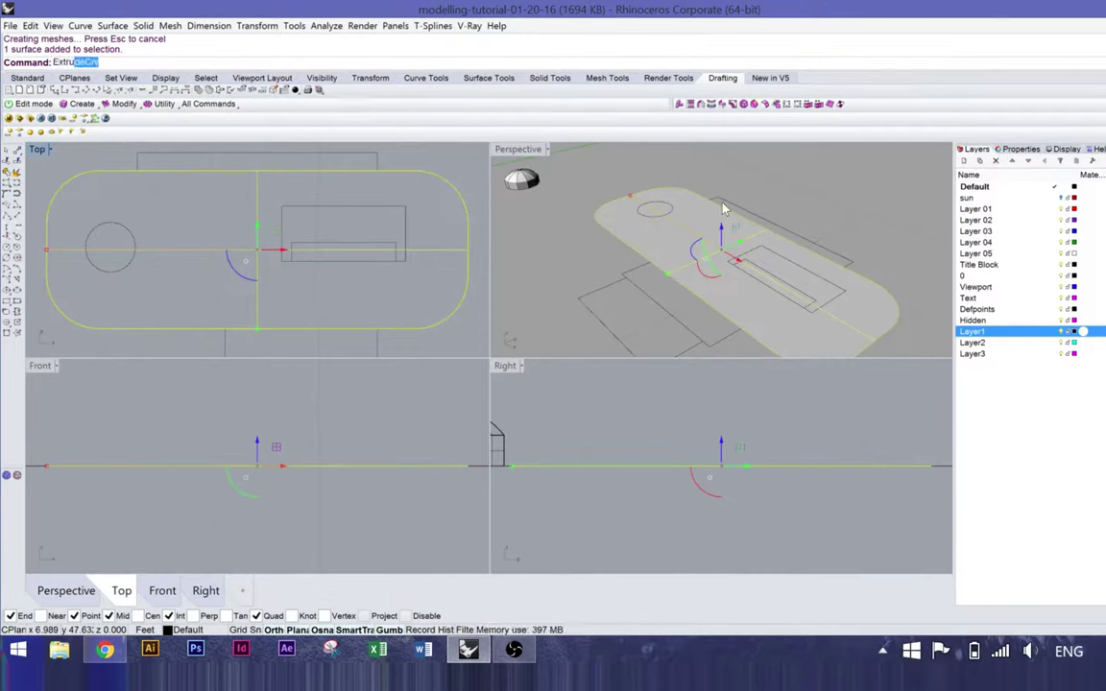
type("deSrf")
key("Return")
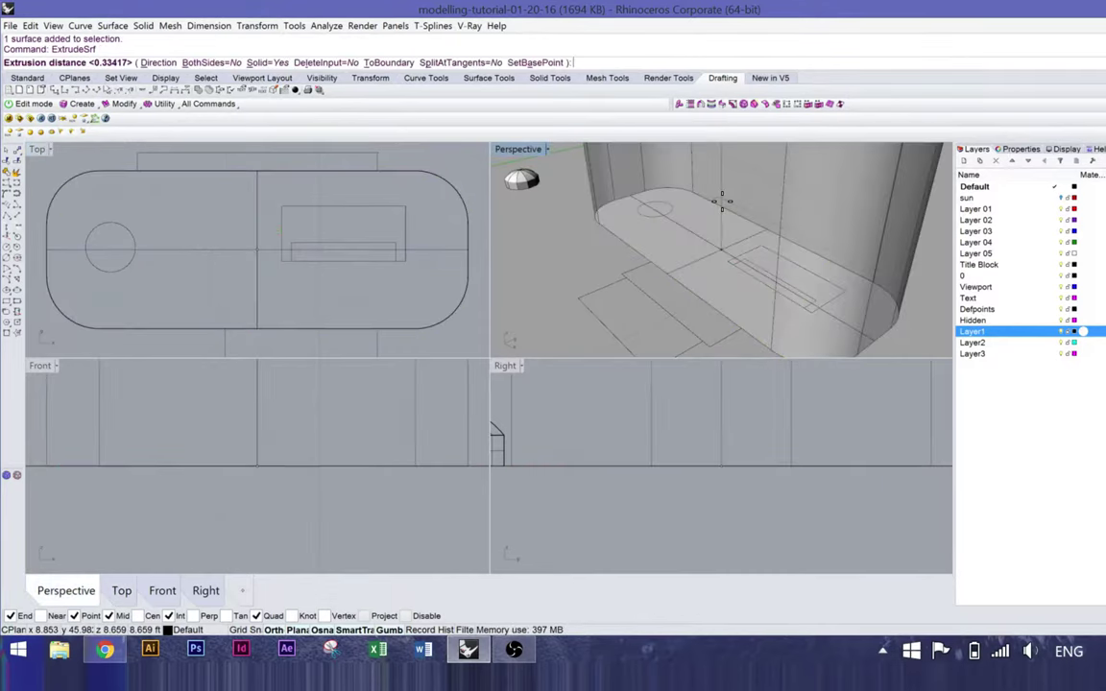
scroll(722, 202, "down", 8)
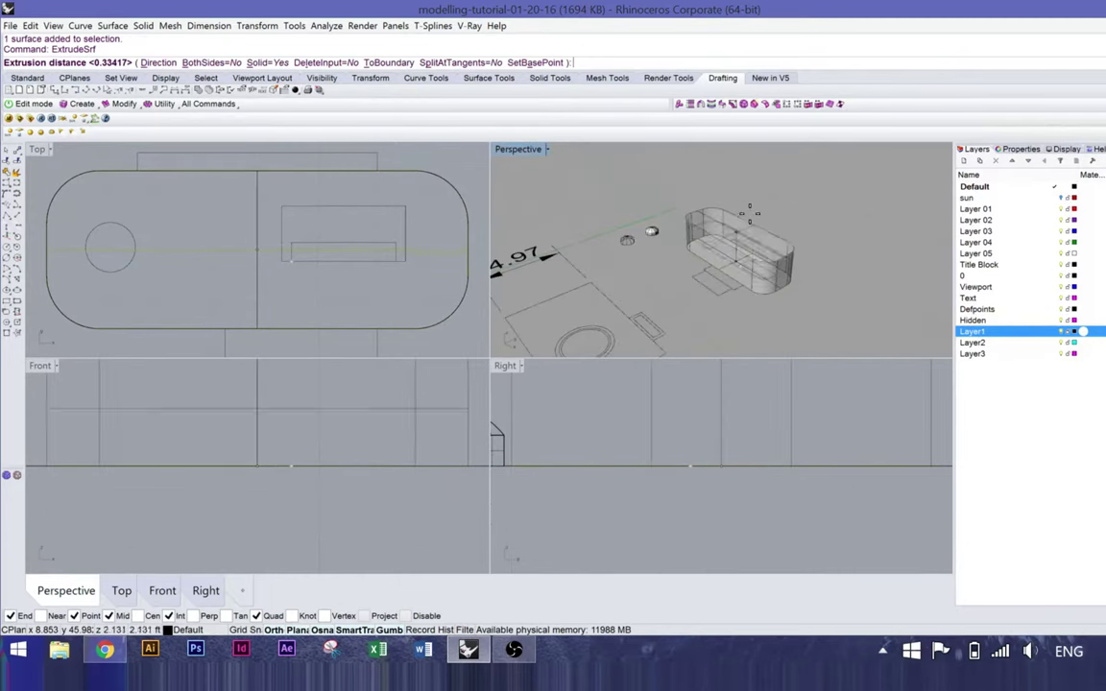
type("4.97")
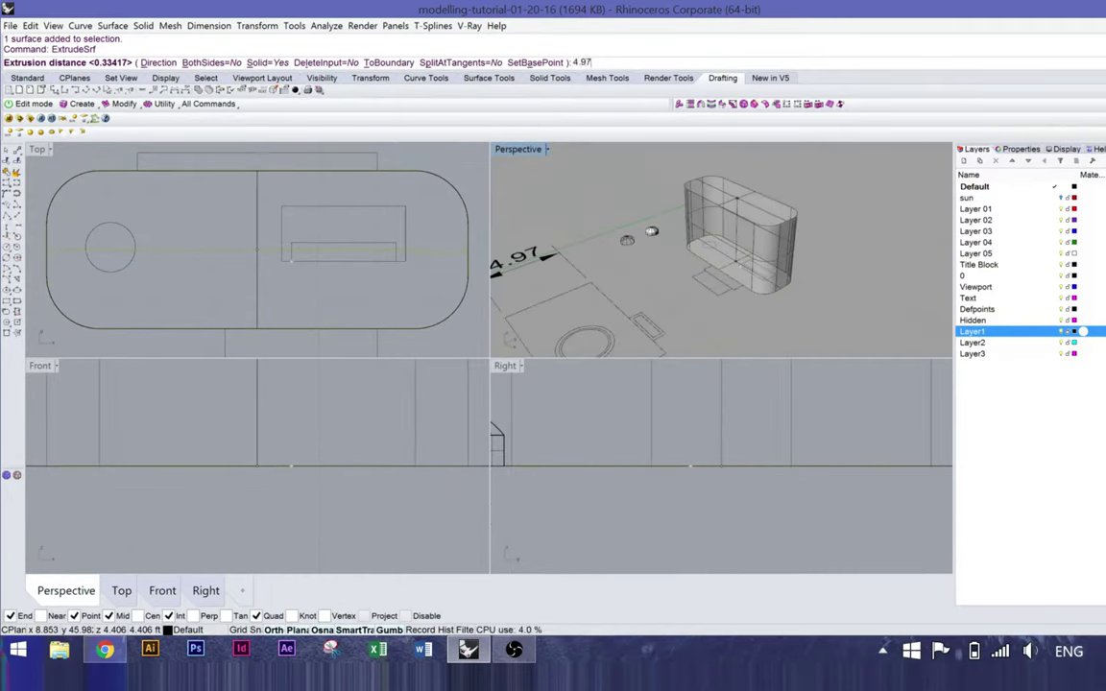
key("Return")
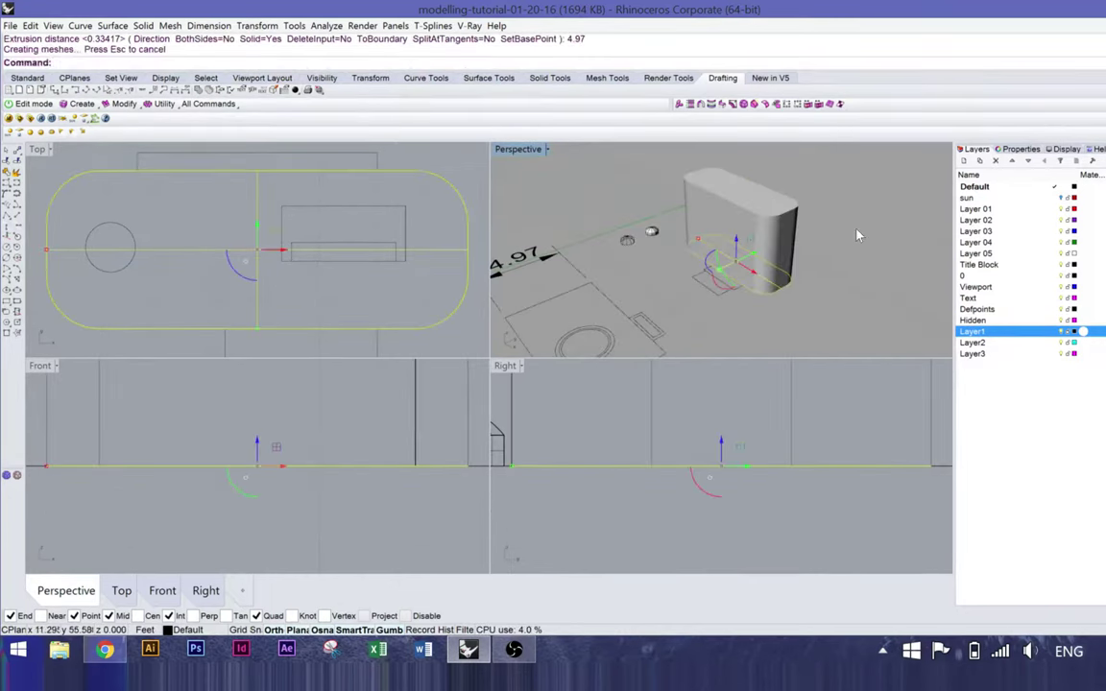
right_click_drag(768, 283, 689, 223)
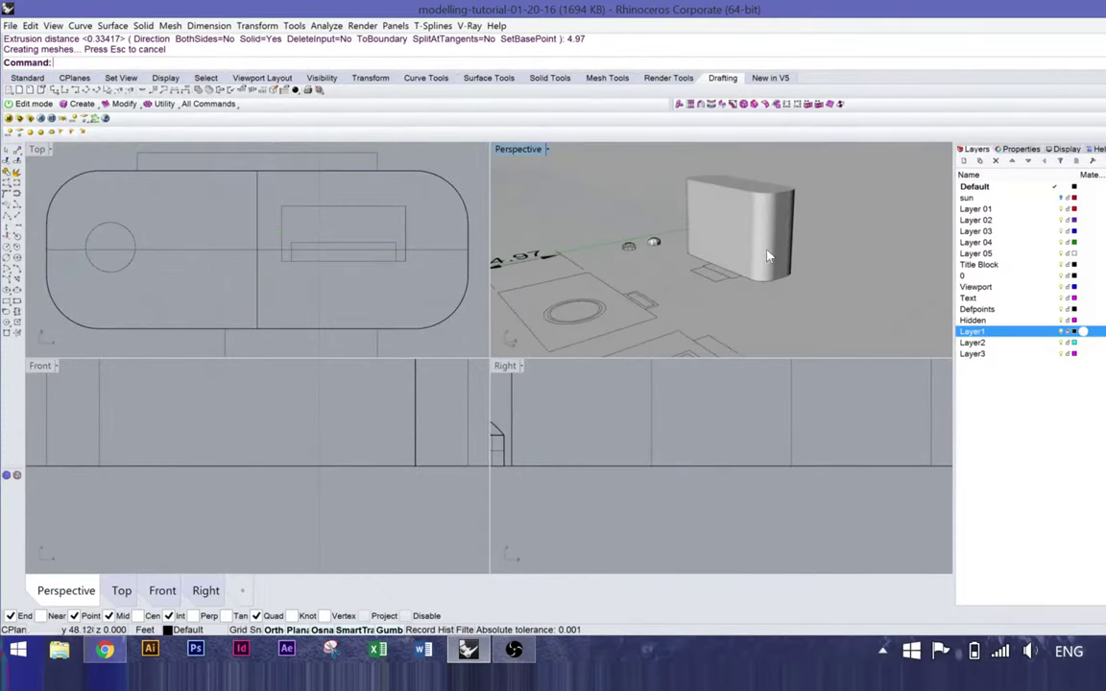
Step: Set the Perspective viewport's display mode to Shaded
left_click(53, 26)
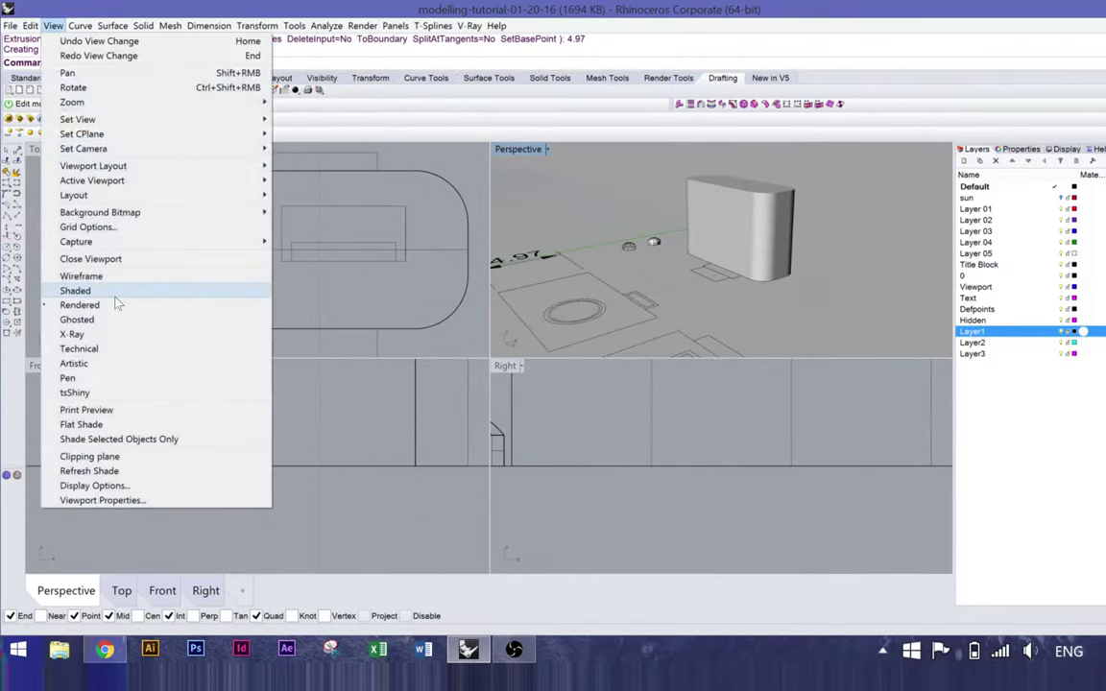
left_click(68, 288)
right_click_drag(809, 224, 759, 274)
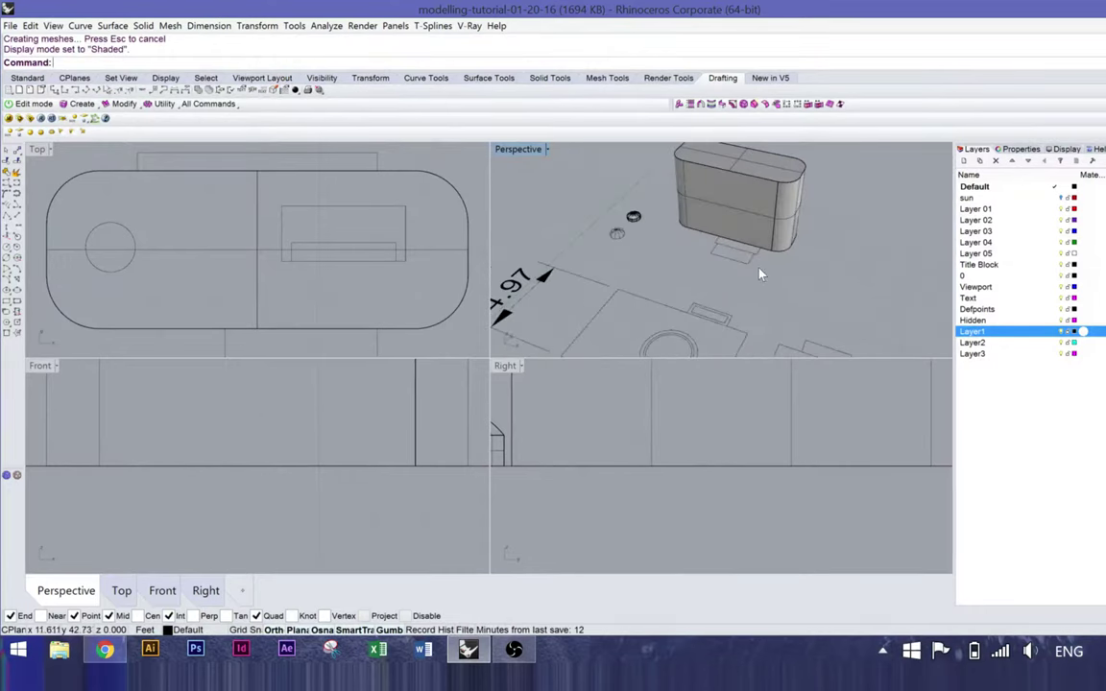
Step: Set the Perspective viewport's display mode to Ghosted and inspect the extruded camera body in the maximized viewport
left_click(733, 199)
left_click(53, 26)
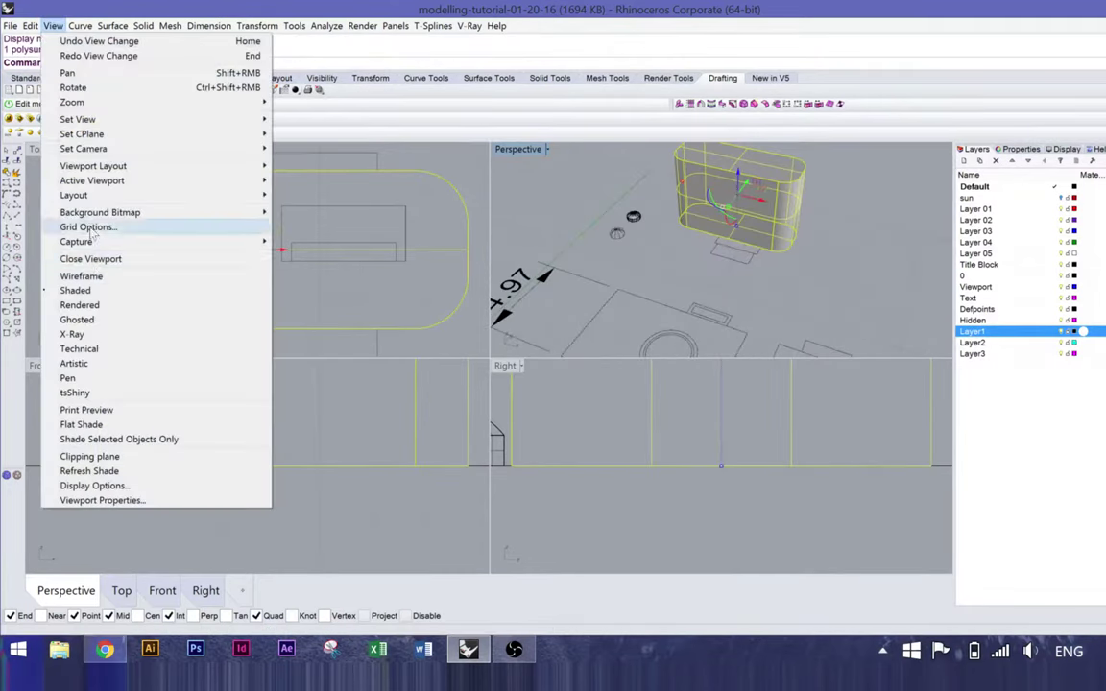
left_click(77, 319)
mouse_move(693, 193)
right_mouse_down()
mouse_move(697, 234)
mouse_move(678, 195)
right_mouse_up()
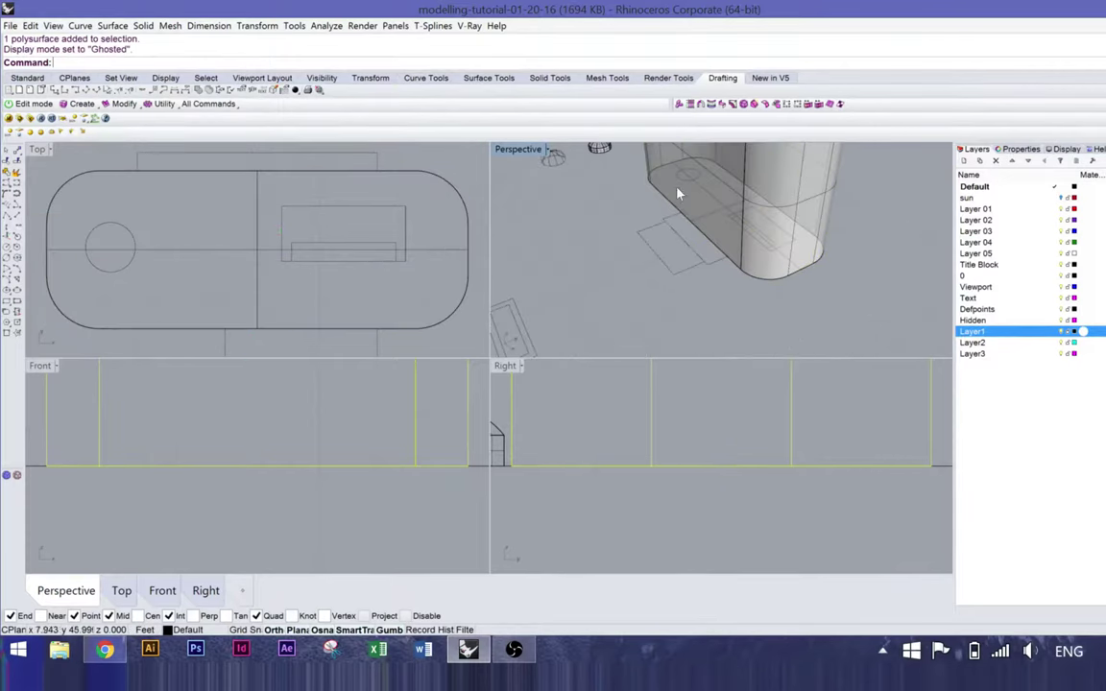
double_click(518, 150)
right_click_drag(518, 153, 581, 225)
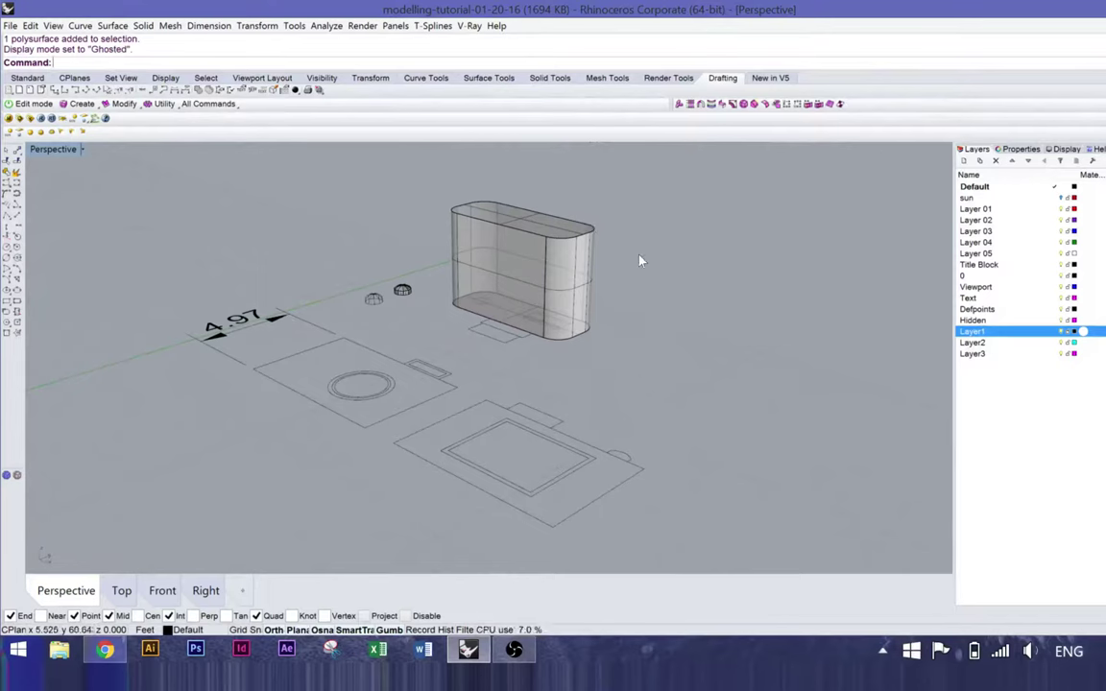
right_click_drag(567, 256, 622, 280)
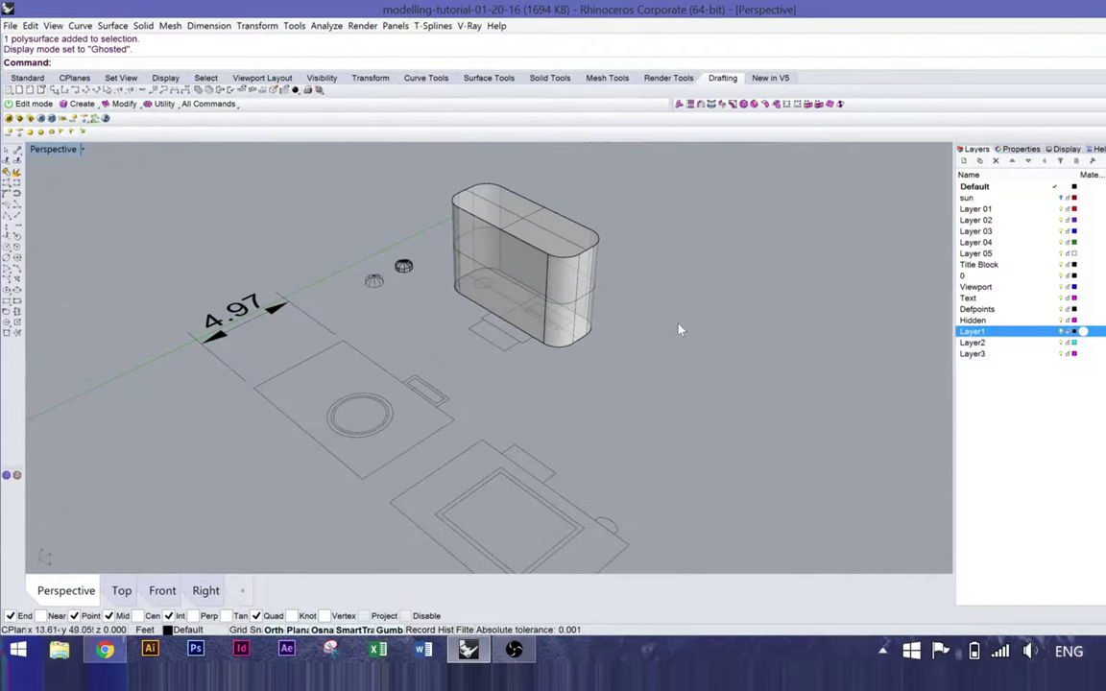
right_click_drag(488, 335, 492, 358)
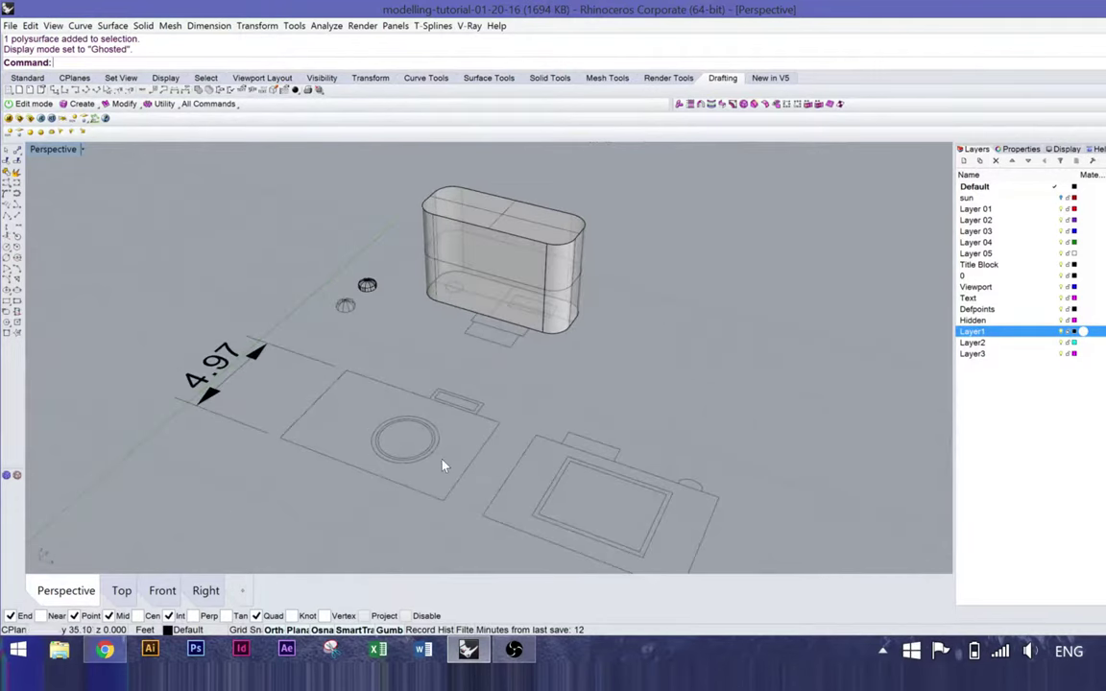
Step: Copy the three concentric lens circles from the front-view linework to the empty area beside the top-view camera body
left_click(389, 459)
double_click(49, 150)
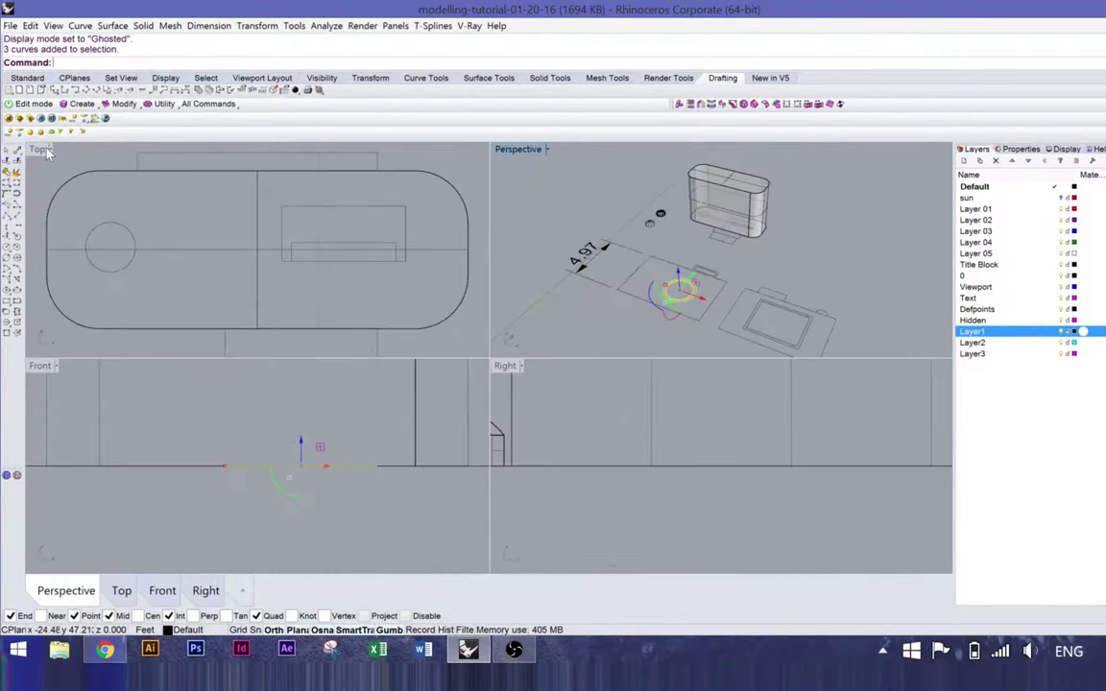
scroll(173, 220, "down", 3)
right_click_drag(308, 252, 150, 193)
right_click_drag(309, 241, 197, 293)
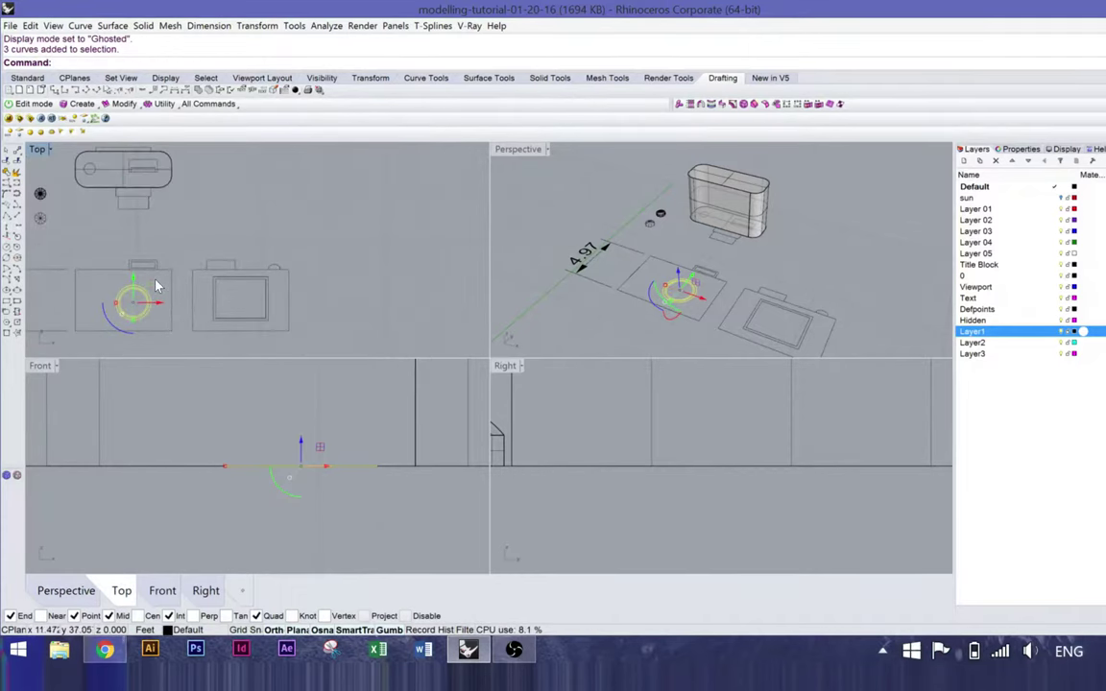
left_click_drag(160, 286, 263, 207)
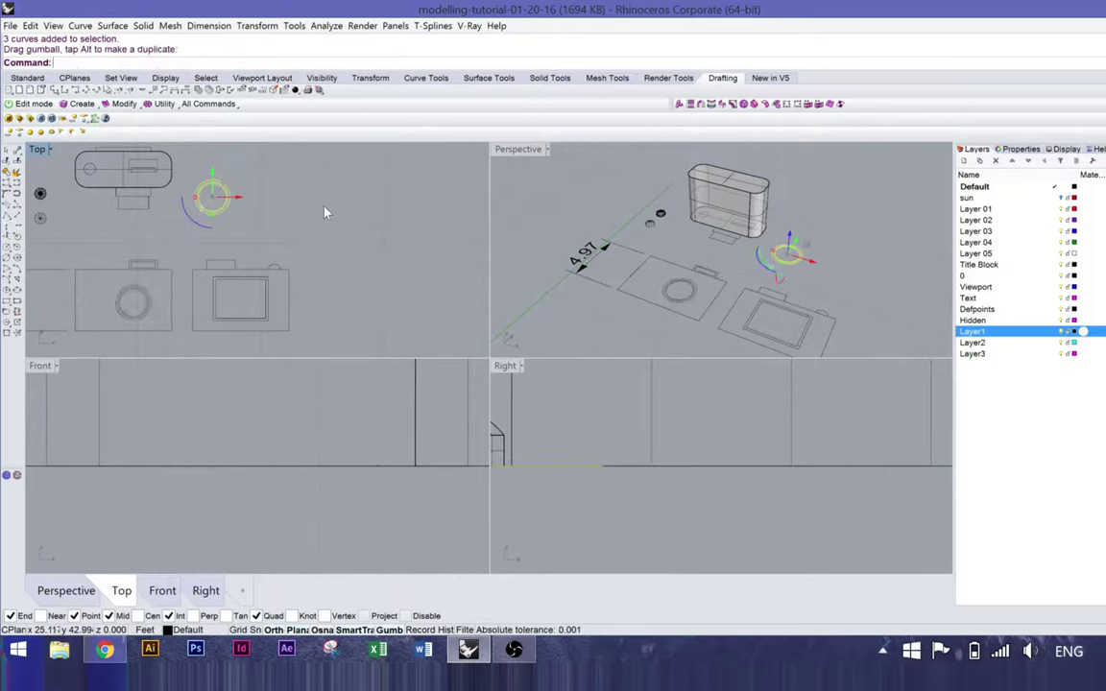
scroll(254, 235, "up", 4)
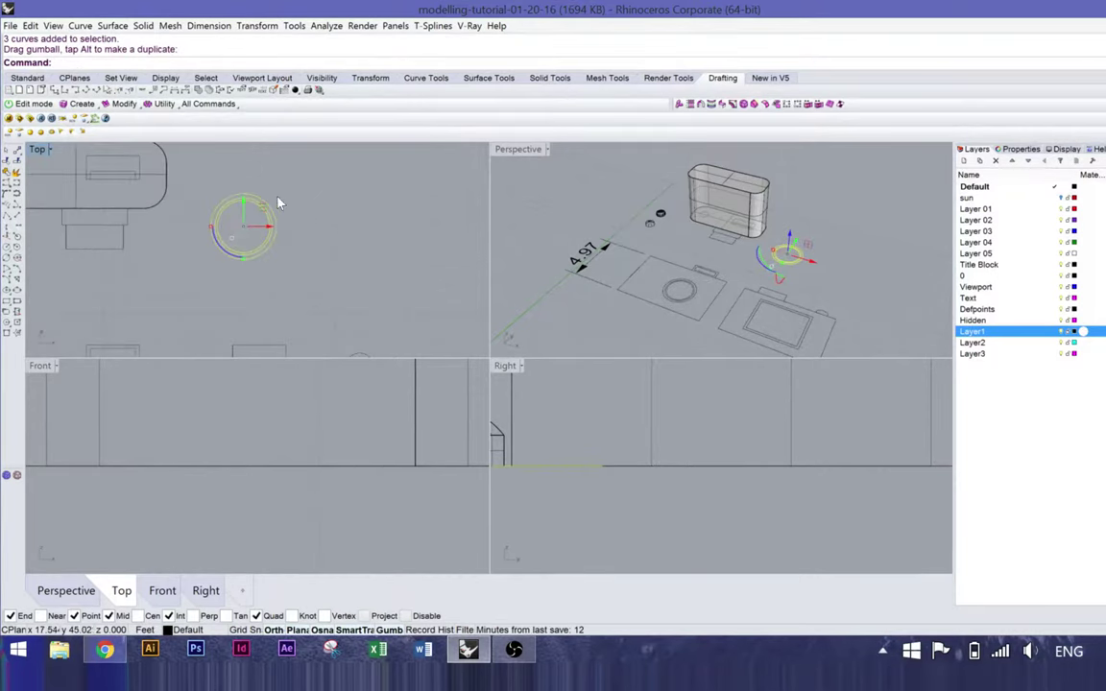
key("Escape")
scroll(247, 212, "up", 3)
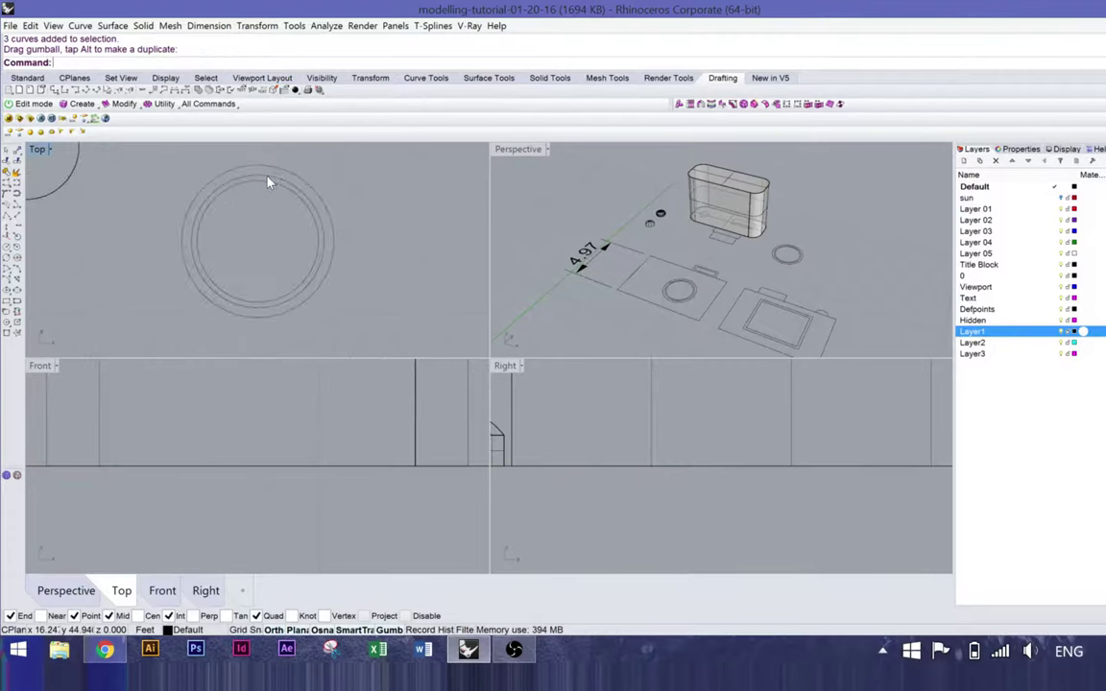
left_click(269, 182)
left_click(288, 177, "shift")
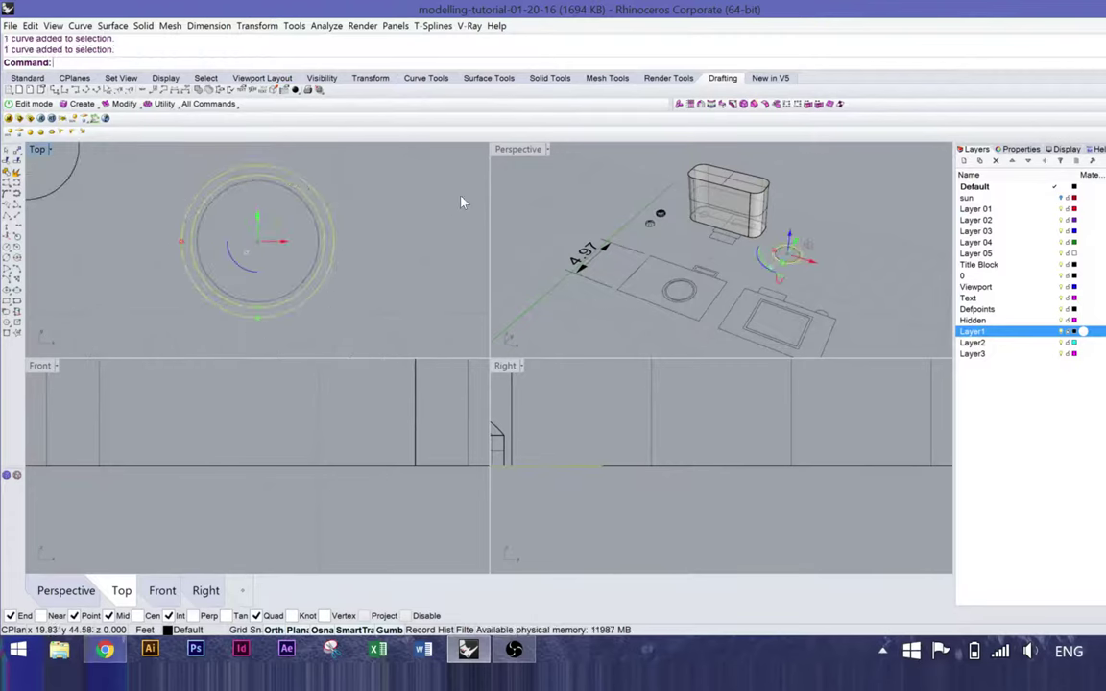
type("Planas")
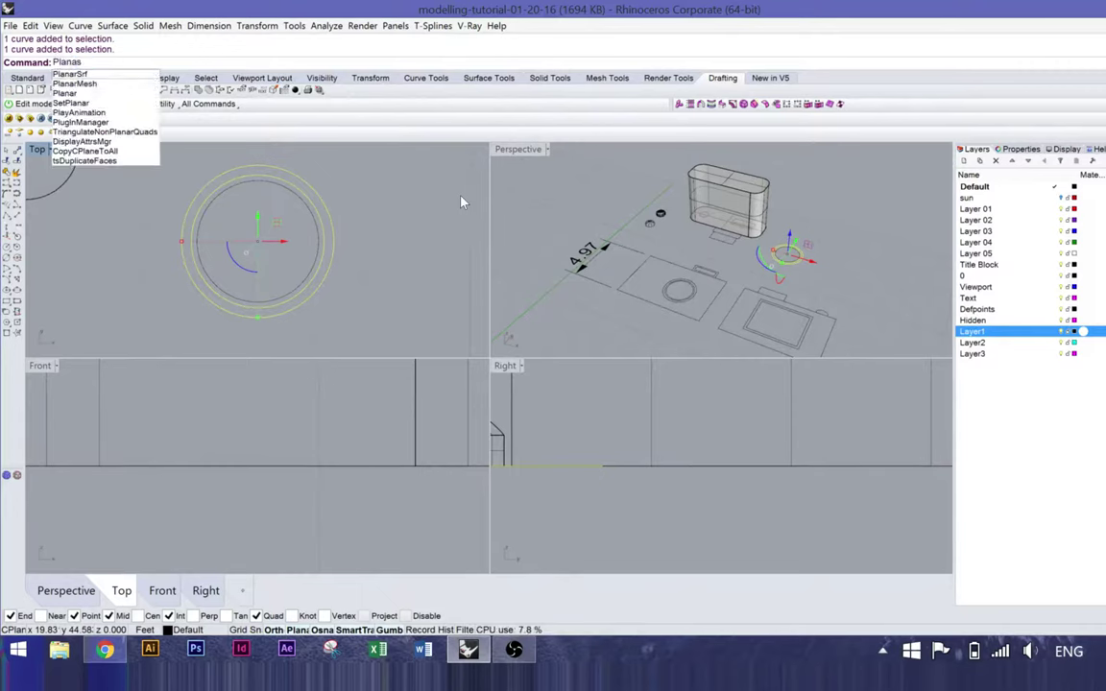
key("BackSpace")
type("rarf")
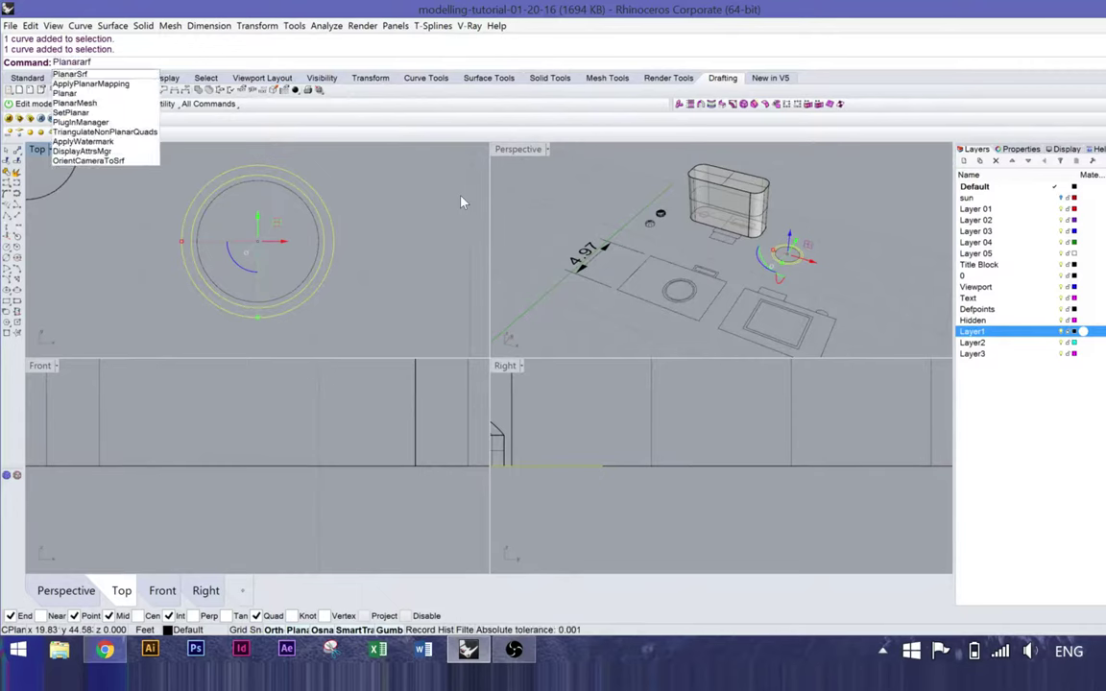
key("Return")
left_click(348, 172)
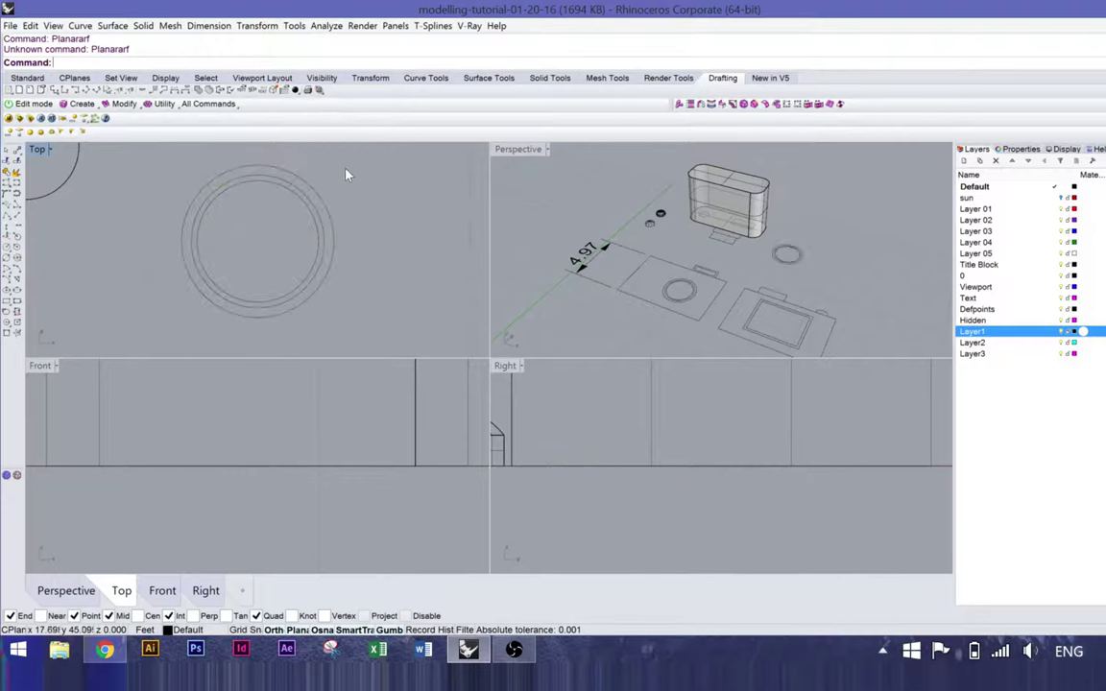
Step: Create a planar ring surface with PlanarSrf between the two outermost circles of the copied lens linework
left_click(276, 182)
type("PlanarSrf")
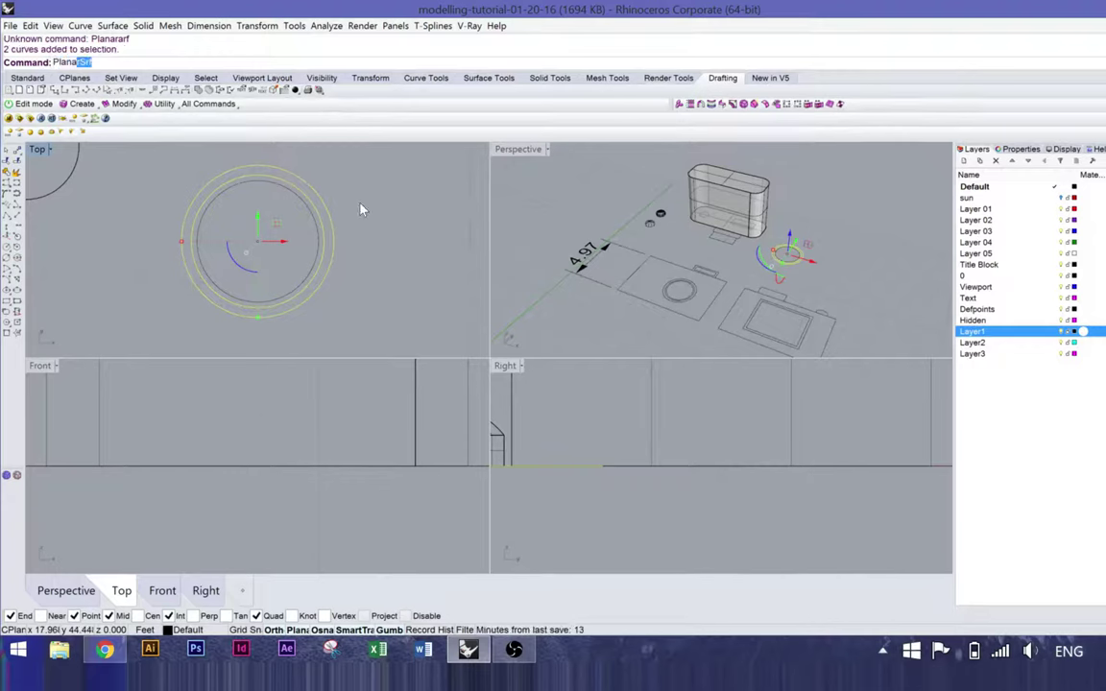
key("Return")
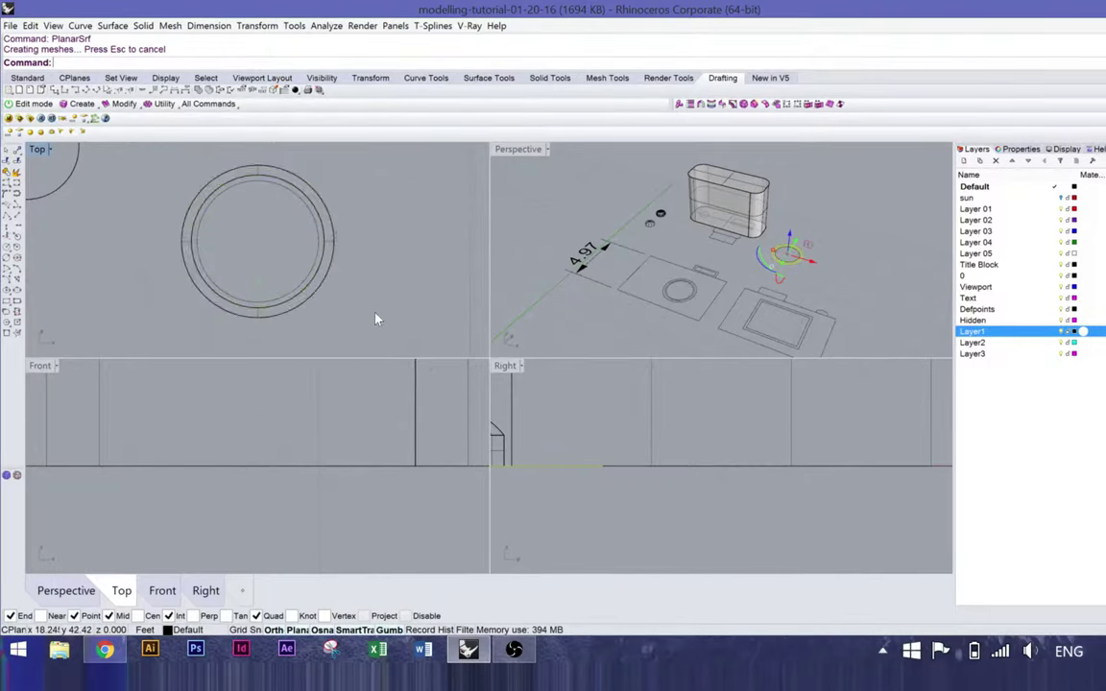
Step: Measure the depth of the wider lens barrel section adjoining the camera body in the top view with Dim
left_click(316, 235)
mouse_move(184, 233)
right_mouse_down()
mouse_move(302, 281)
mouse_move(288, 216)
mouse_move(229, 213)
mouse_move(187, 238)
right_mouse_up()
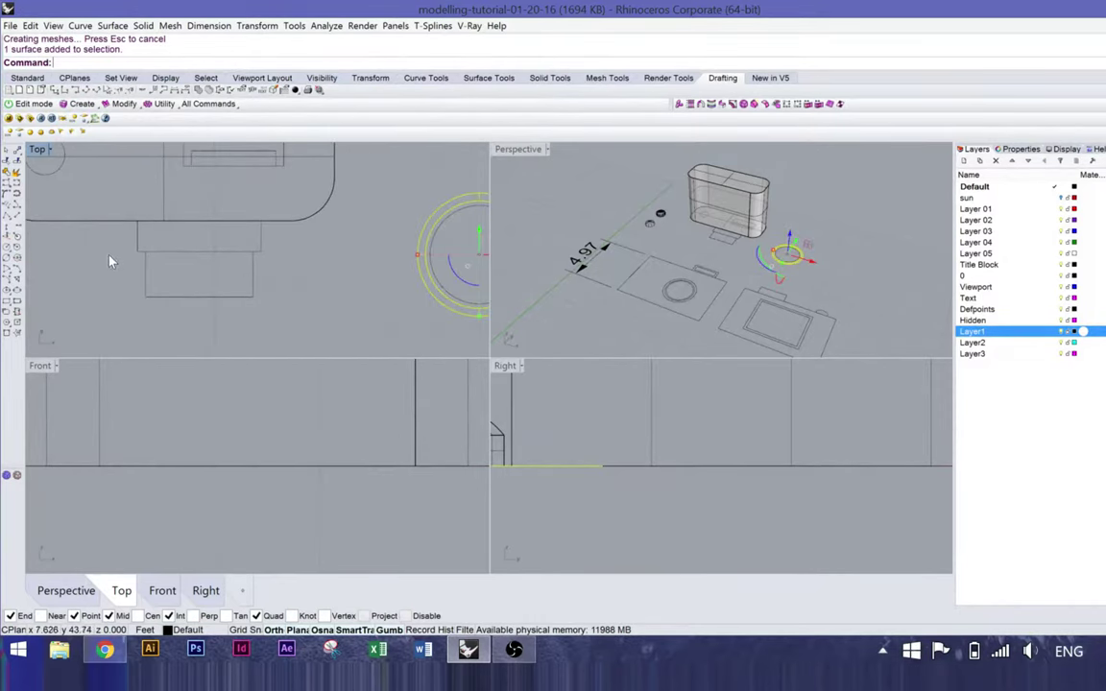
key("Escape")
type("Dim")
key("Return")
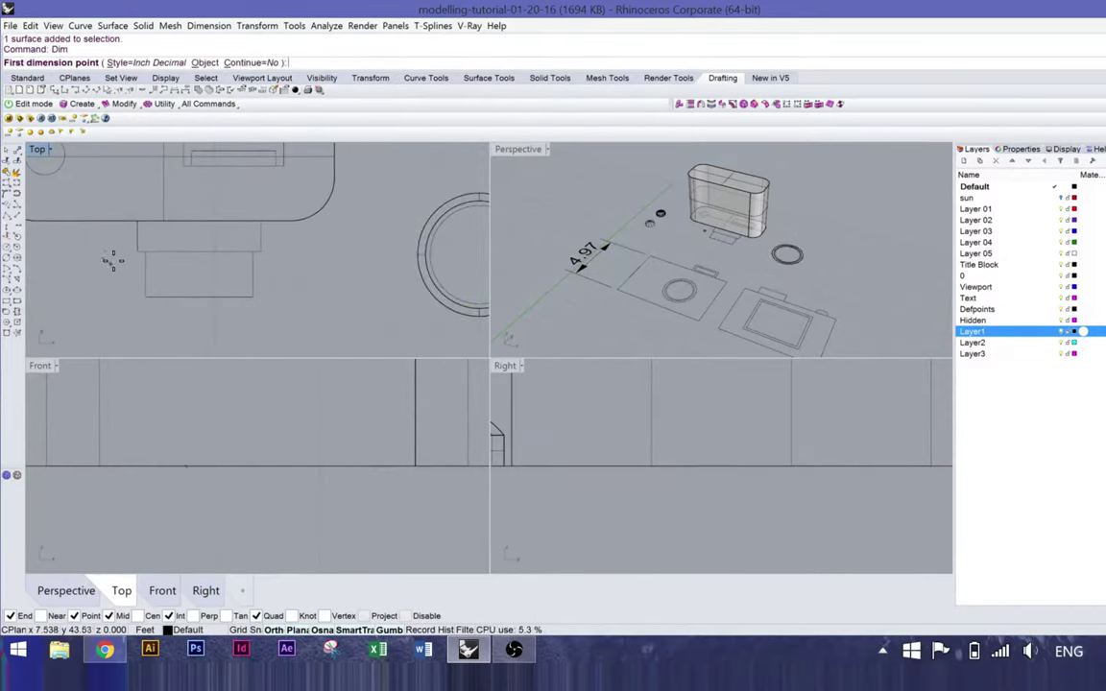
left_click(135, 249)
left_click(130, 219)
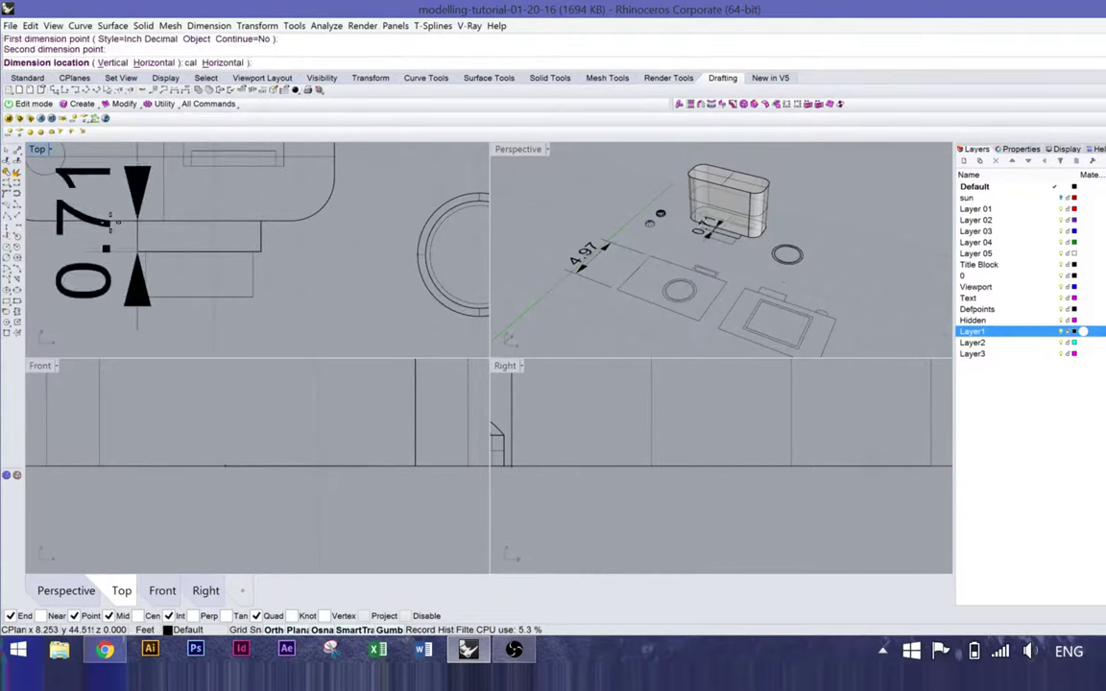
right_click_drag(94, 210, 222, 247)
left_click(221, 248)
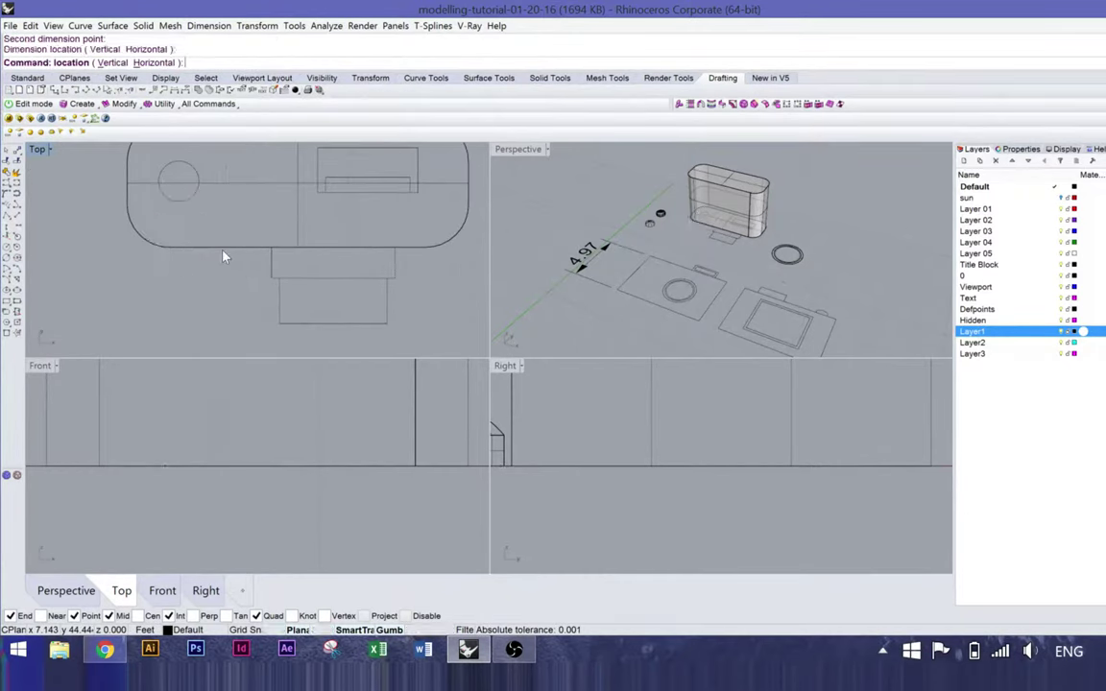
scroll(200, 223, "up", 5)
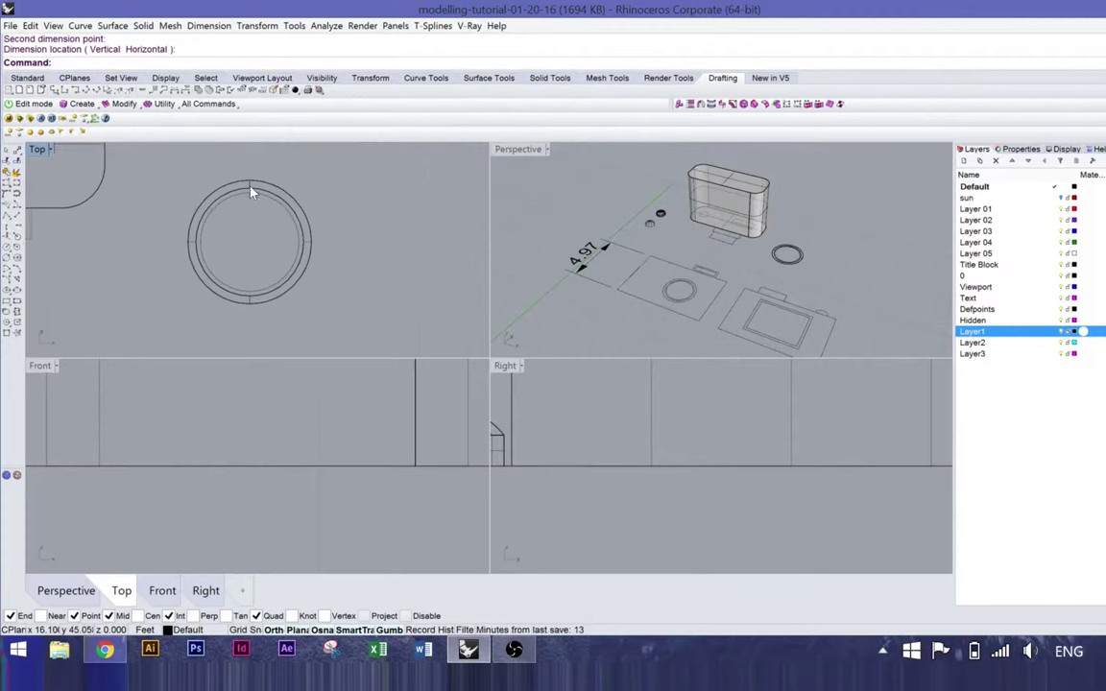
Step: Extrude the outer planar lens ring upward 0.71 ft as a solid with ExtrudeSrf
left_click(246, 189)
right_click_drag(751, 278, 703, 227)
scroll(705, 223, "up", 3)
type("Extrde")
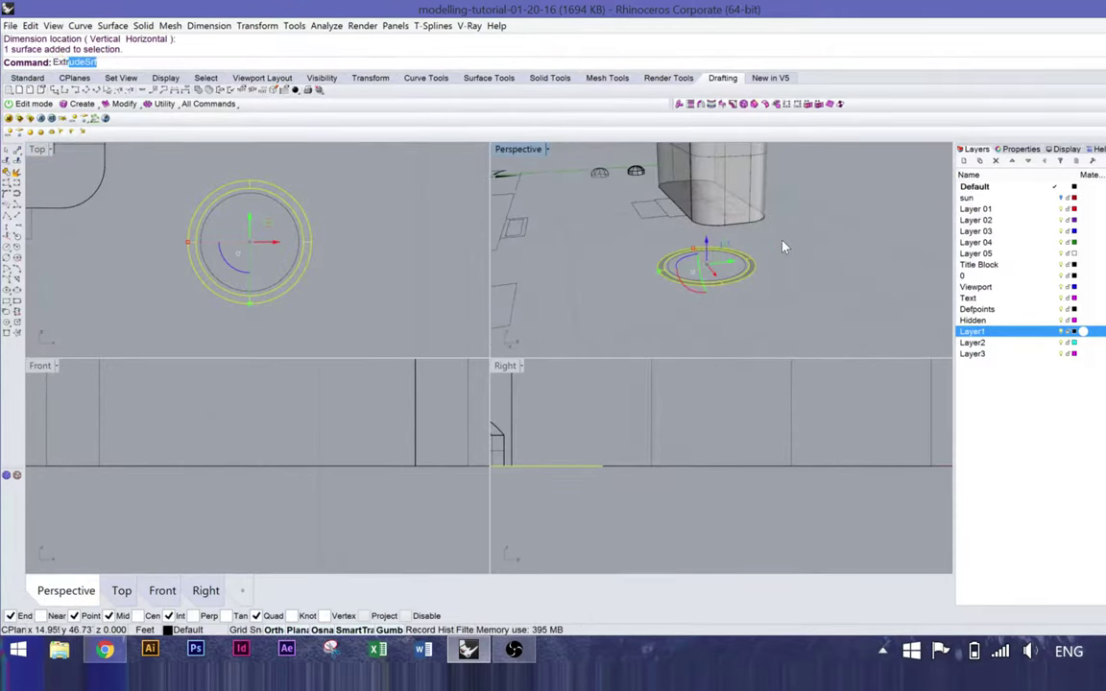
key("BackSpace")
key("BackSpace")
type("us")
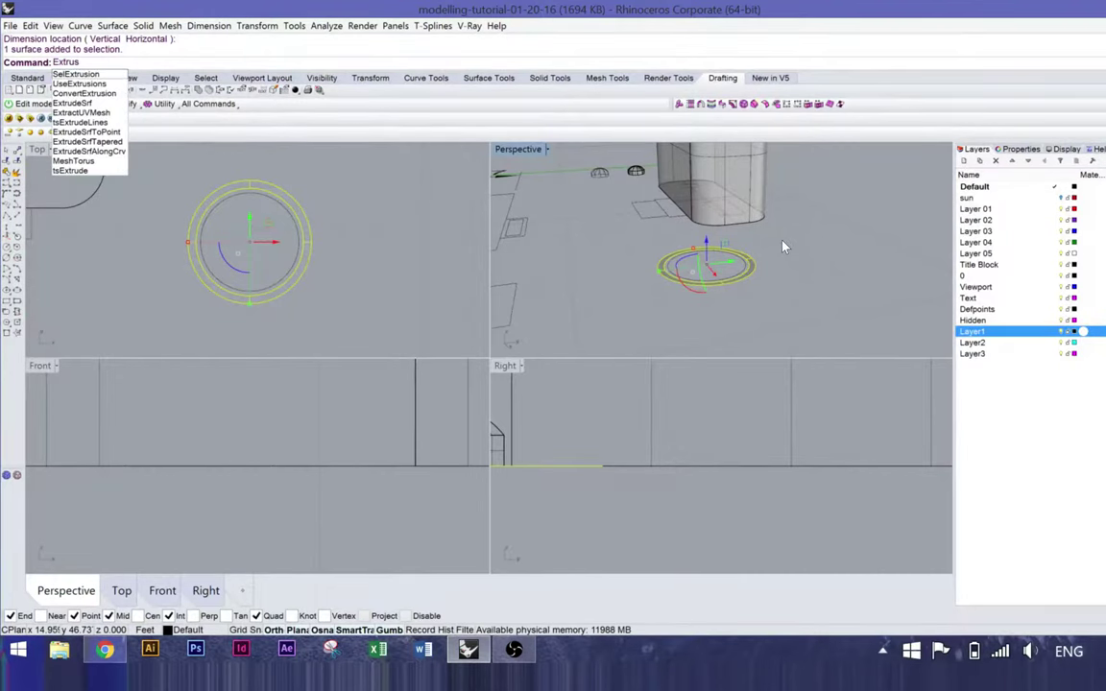
key("BackSpace")
type("deSrf")
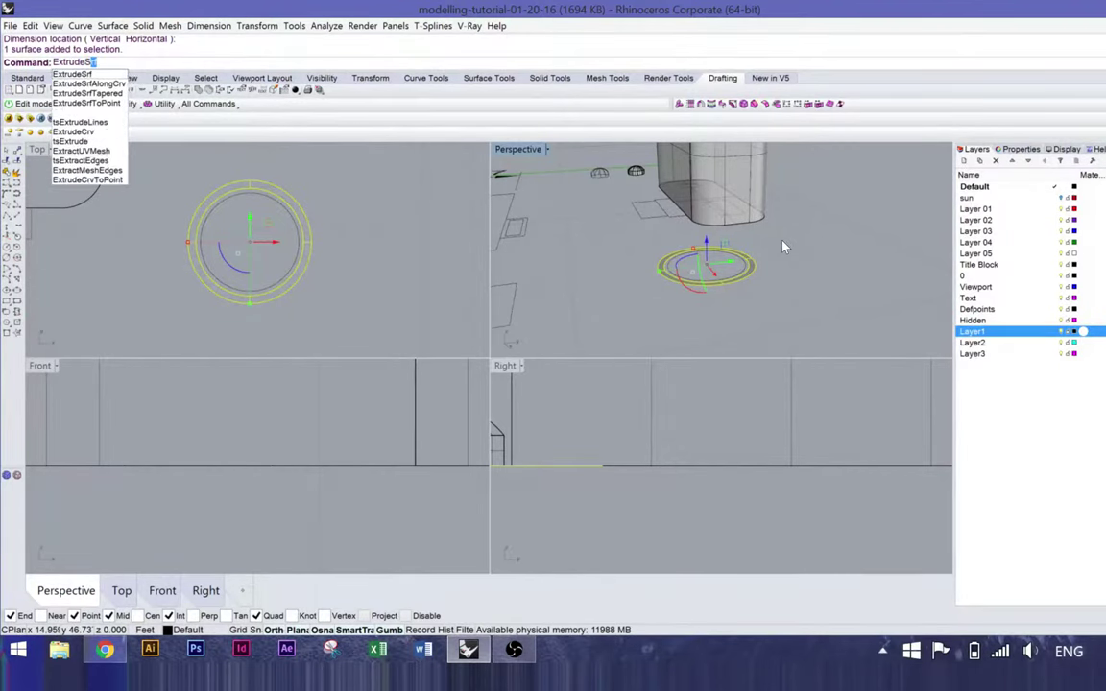
key("Return")
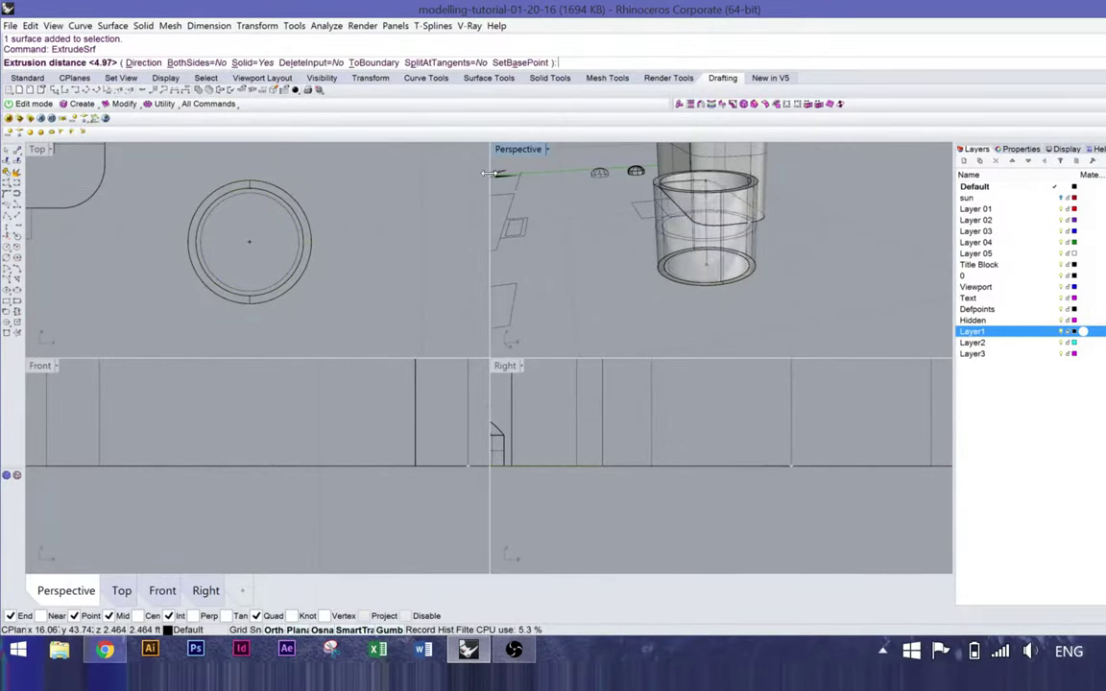
type(".71")
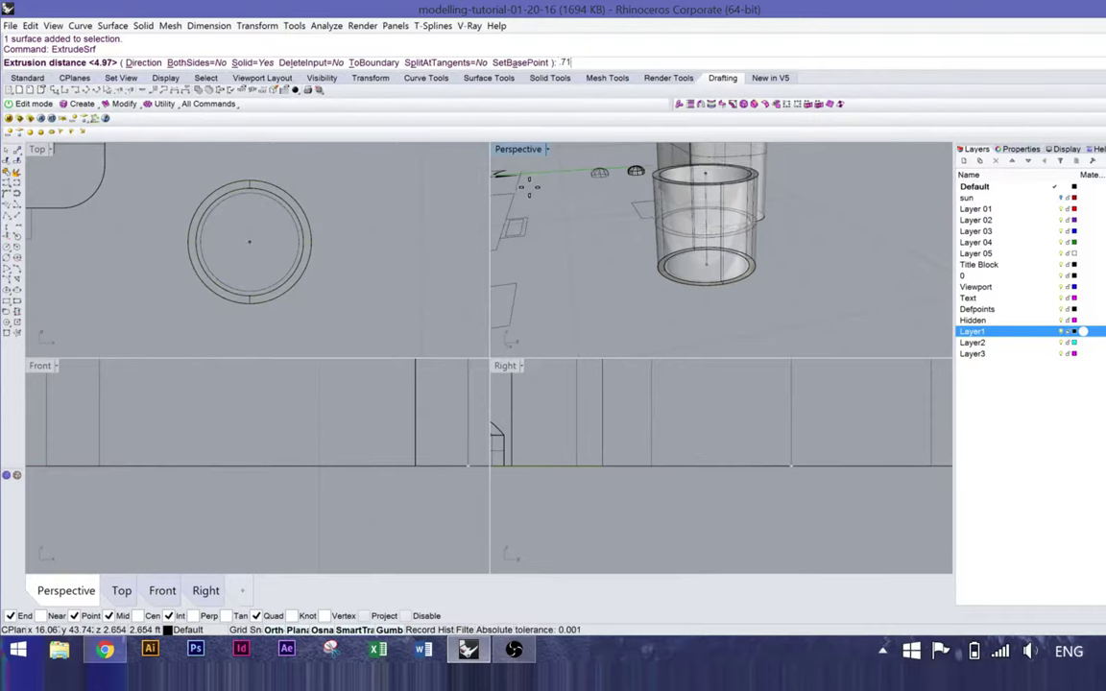
key("Return")
key("Escape")
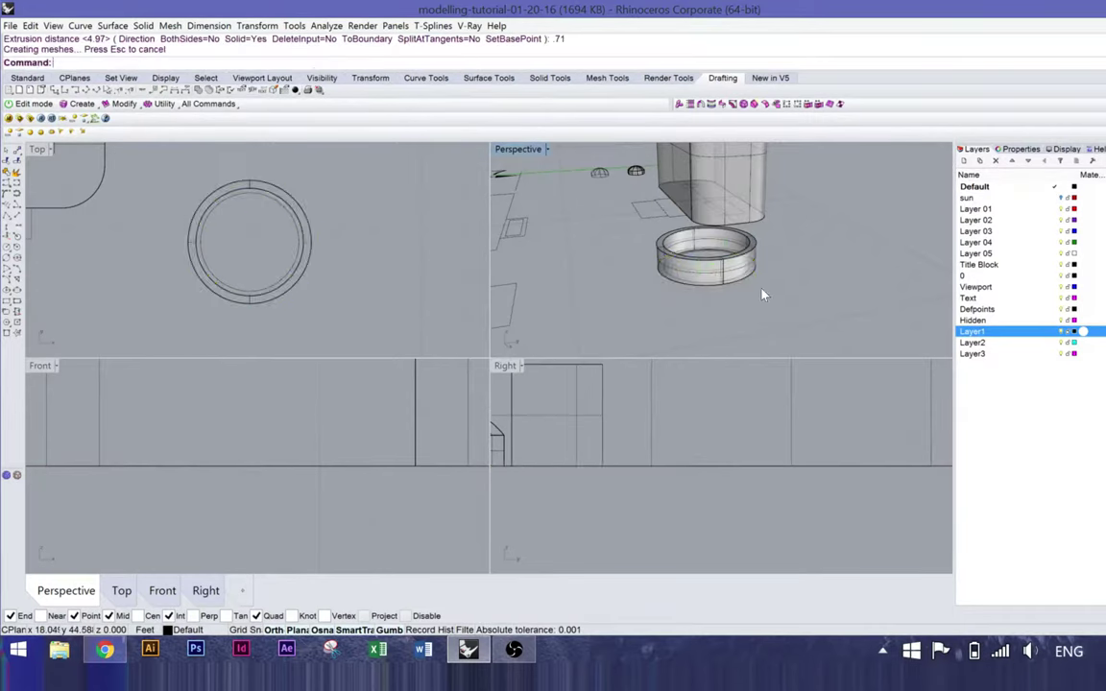
Step: Create a planar ring surface with PlanarSrf between the two inner circles of the copied lens linework
left_click(708, 269)
right_click_drag(709, 268, 375, 297)
left_click(291, 276)
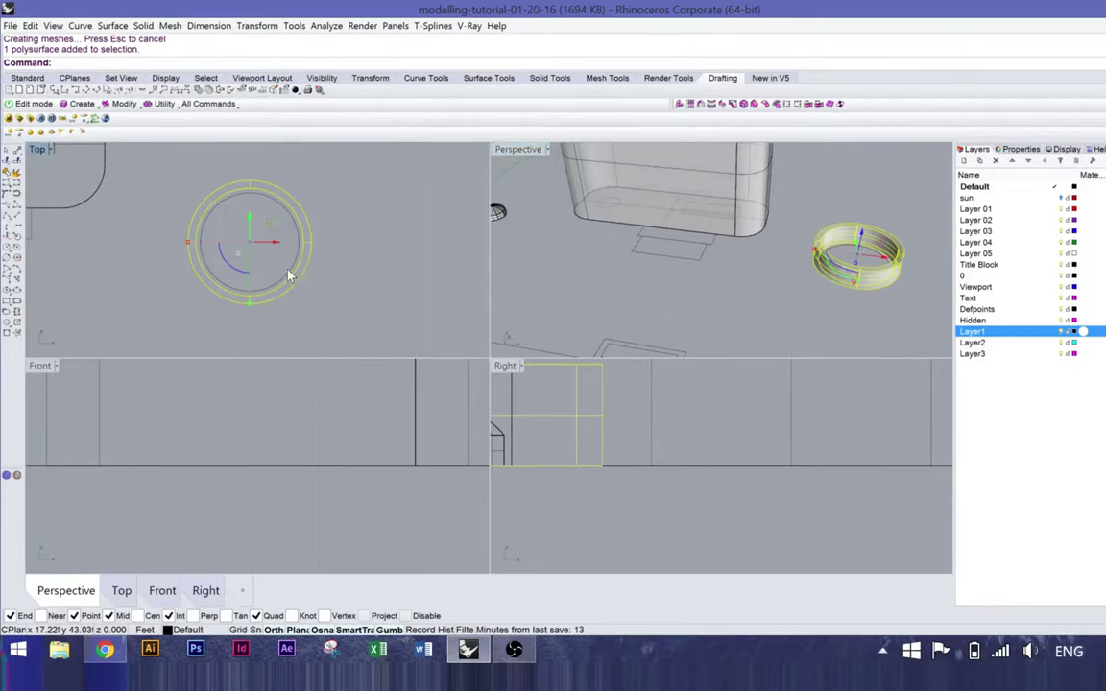
key("Return")
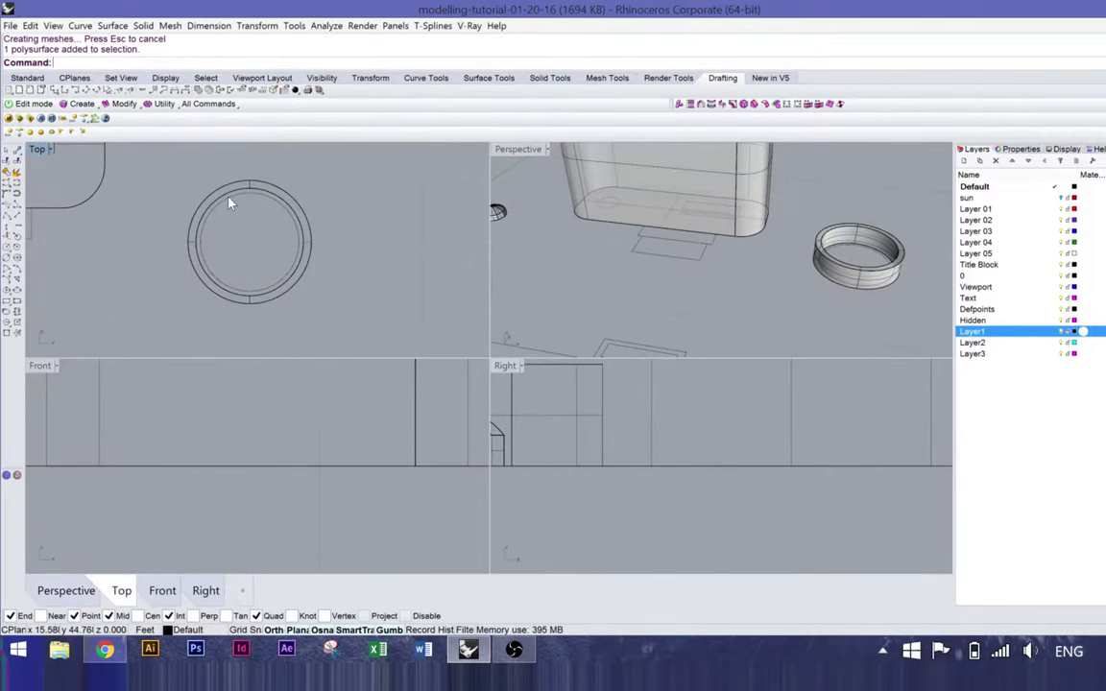
left_click(226, 204)
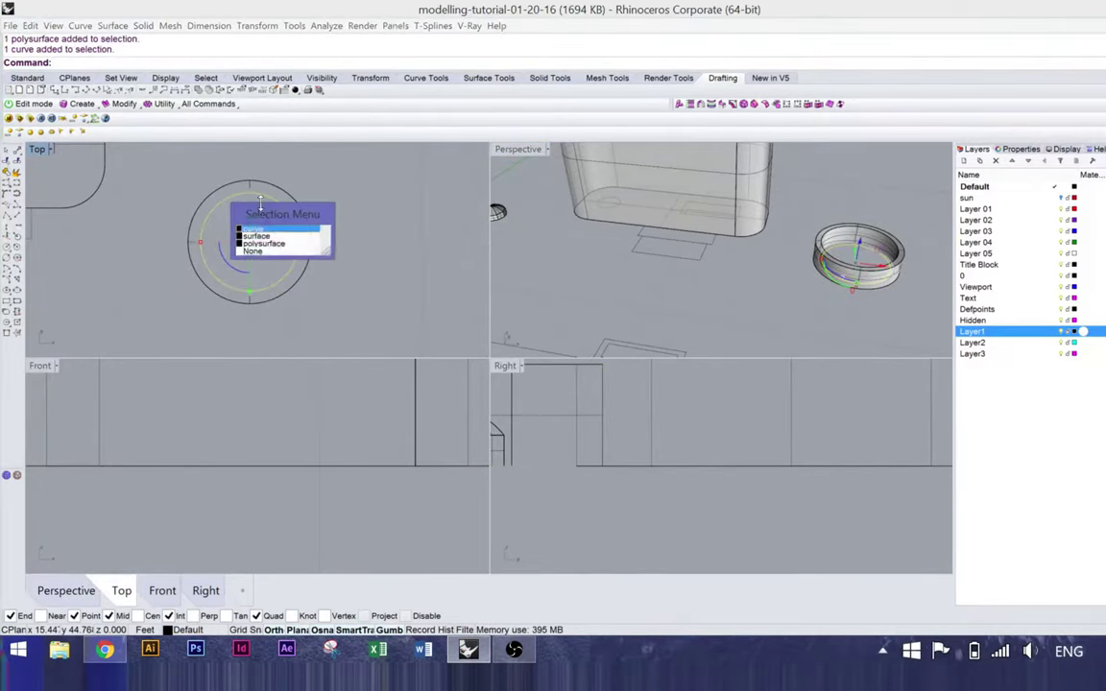
left_click(255, 230)
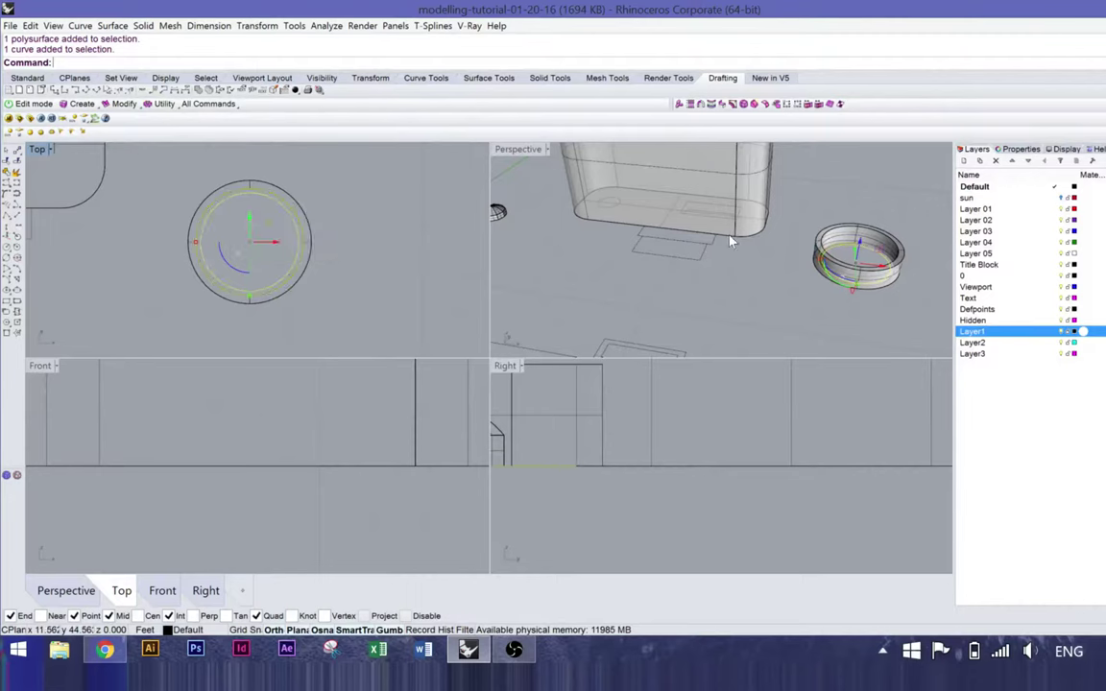
type("Plan")
key("Return")
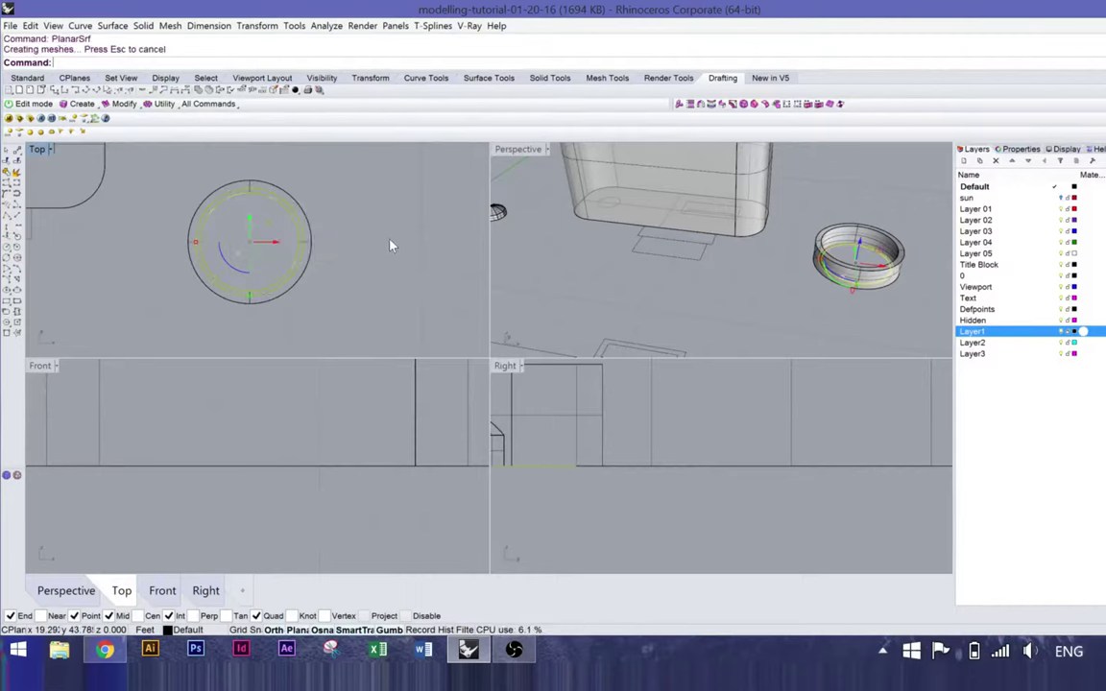
Step: Extrude the inner planar ring upward about 2.19 ft as a solid with ExtrudeSrf, working in the maximized Perspective viewport
left_click(200, 246)
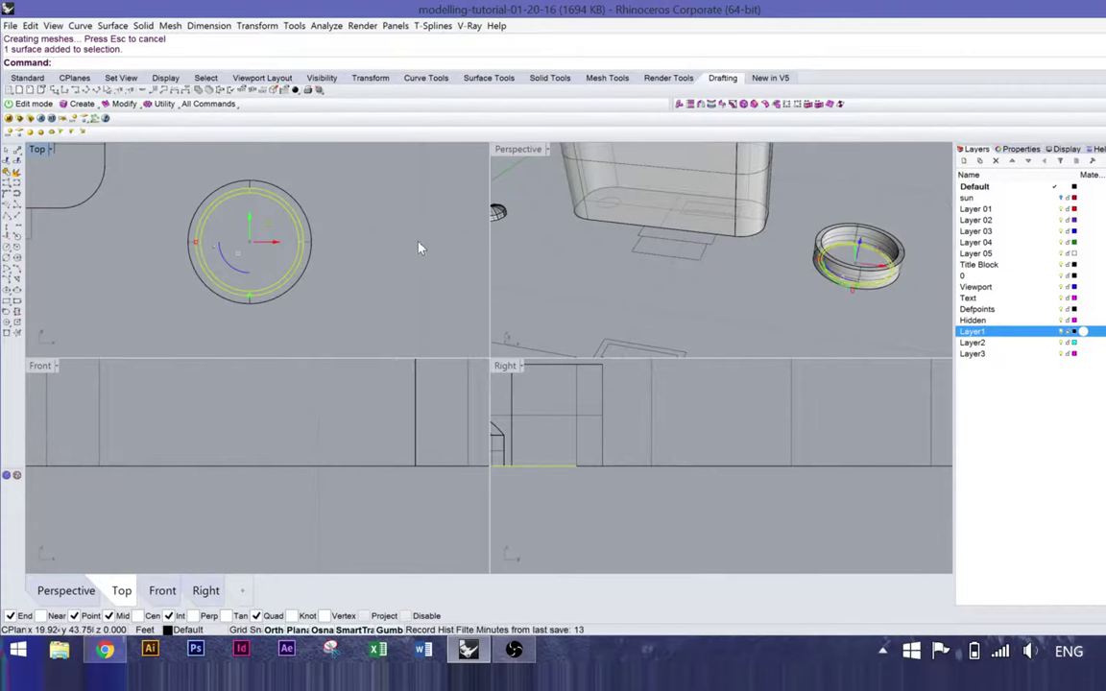
right_click_drag(576, 230, 495, 128)
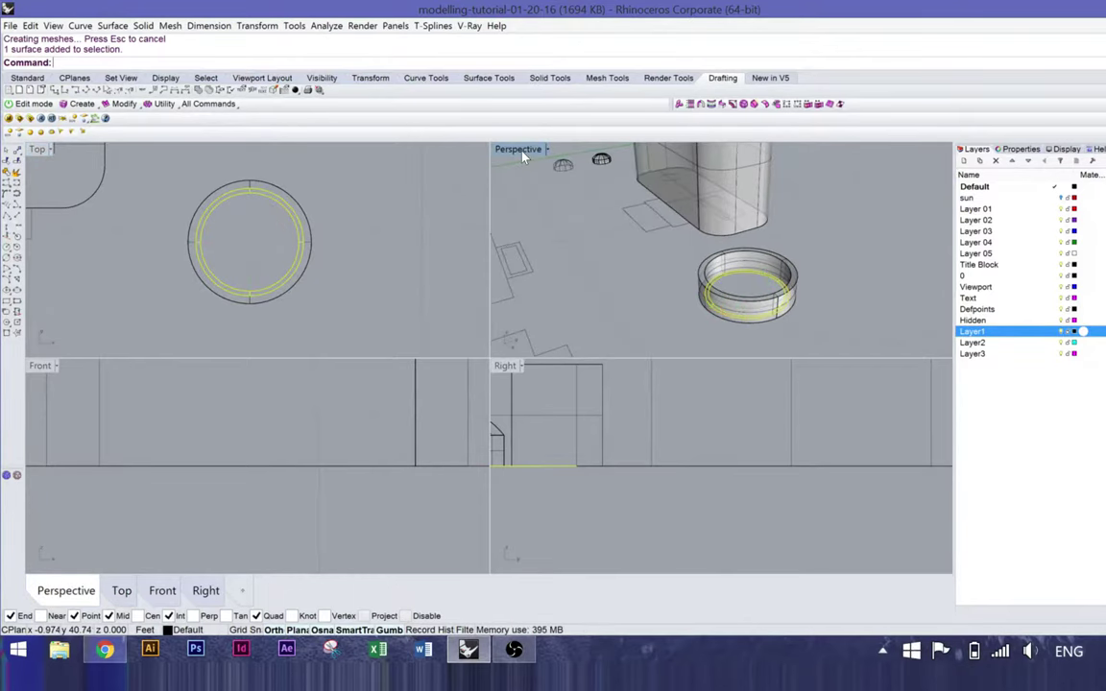
key("ctrl+m")
right_click_drag(618, 340, 591, 284)
type("ExtrudeSrf")
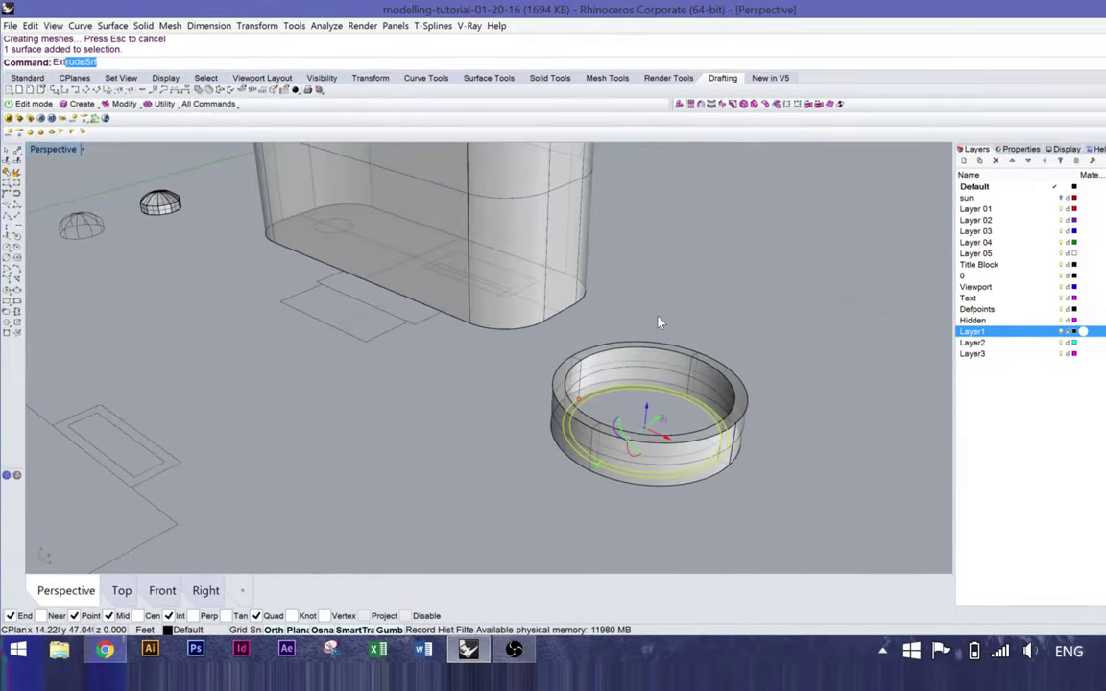
key("Return")
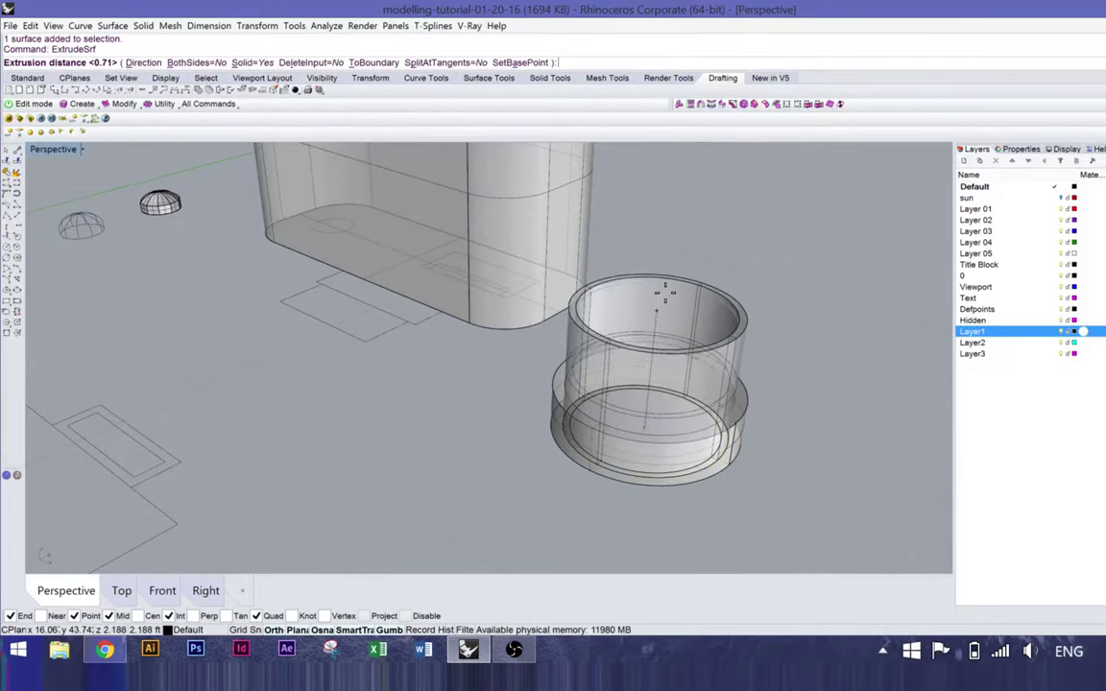
left_click(664, 293)
right_click_drag(702, 301, 753, 318)
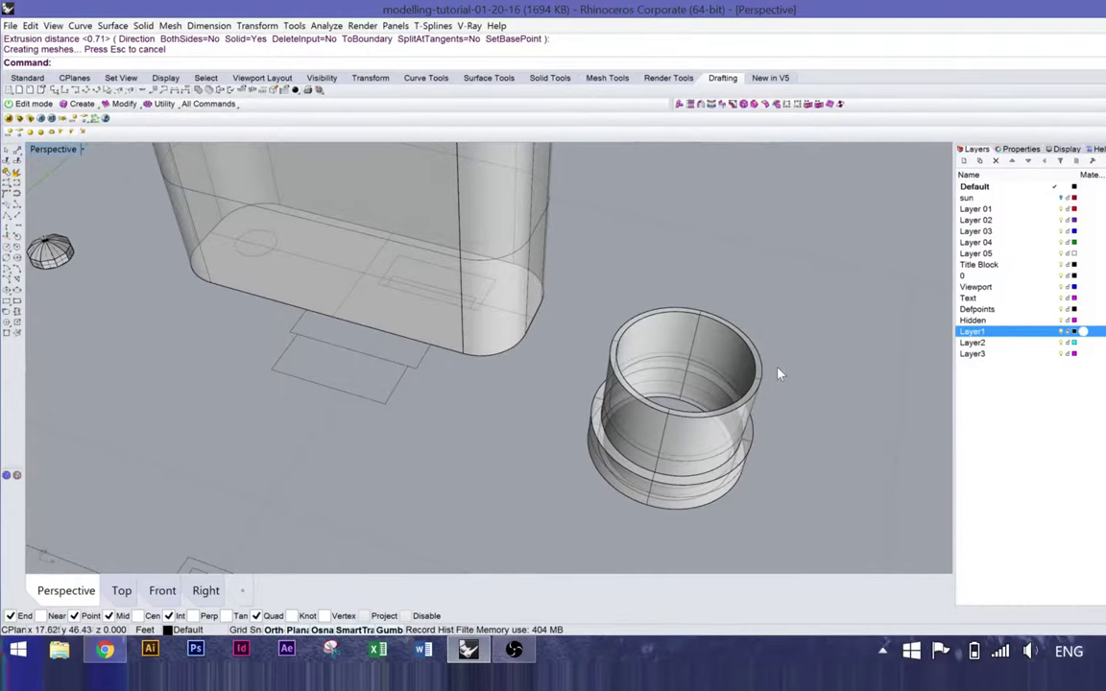
right_click_drag(778, 373, 643, 406)
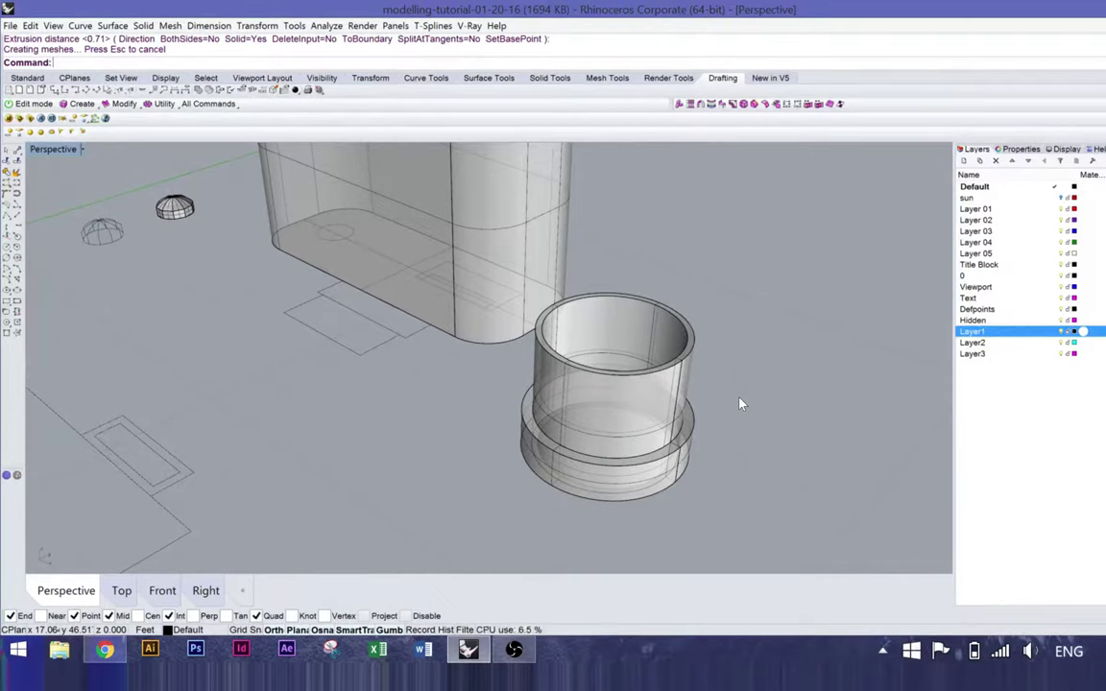
right_click_drag(588, 444, 754, 346)
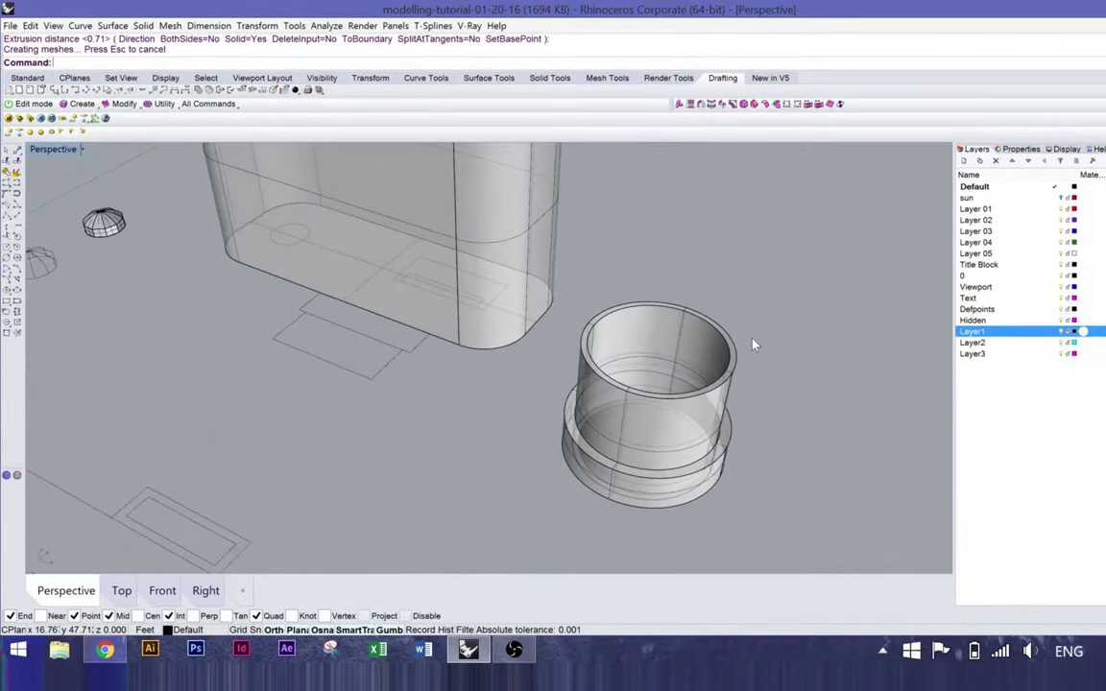
Step: Duplicate the inner top edge of the taller lens ring as a curve with DupEdge
type("DupEdge")
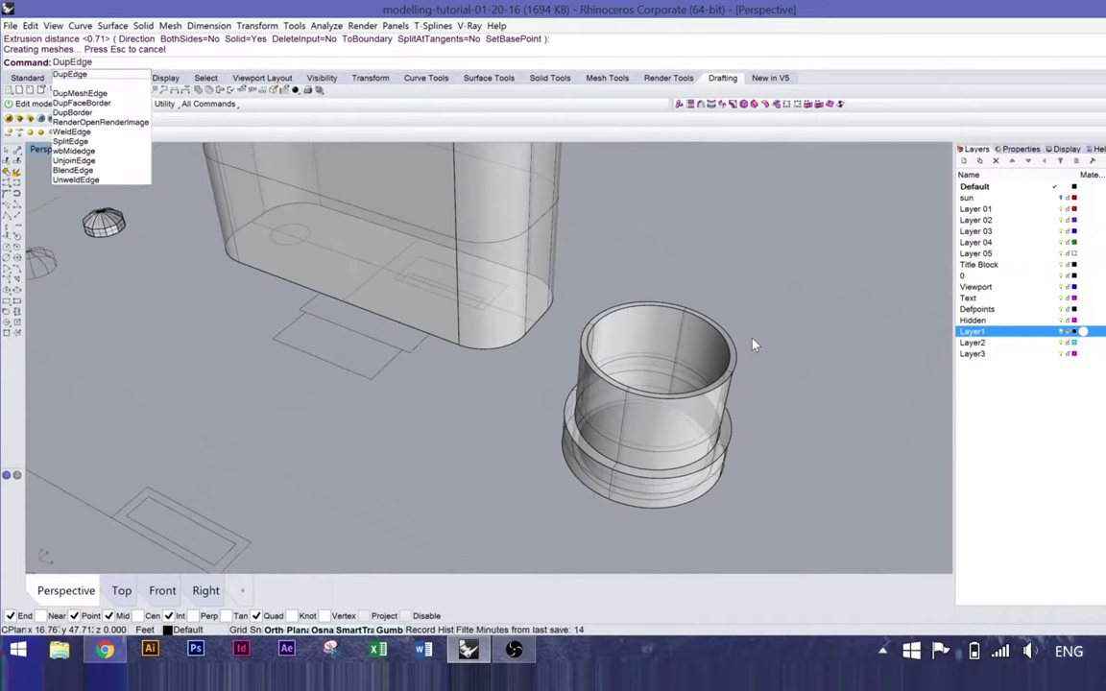
key("Return")
left_click(664, 307)
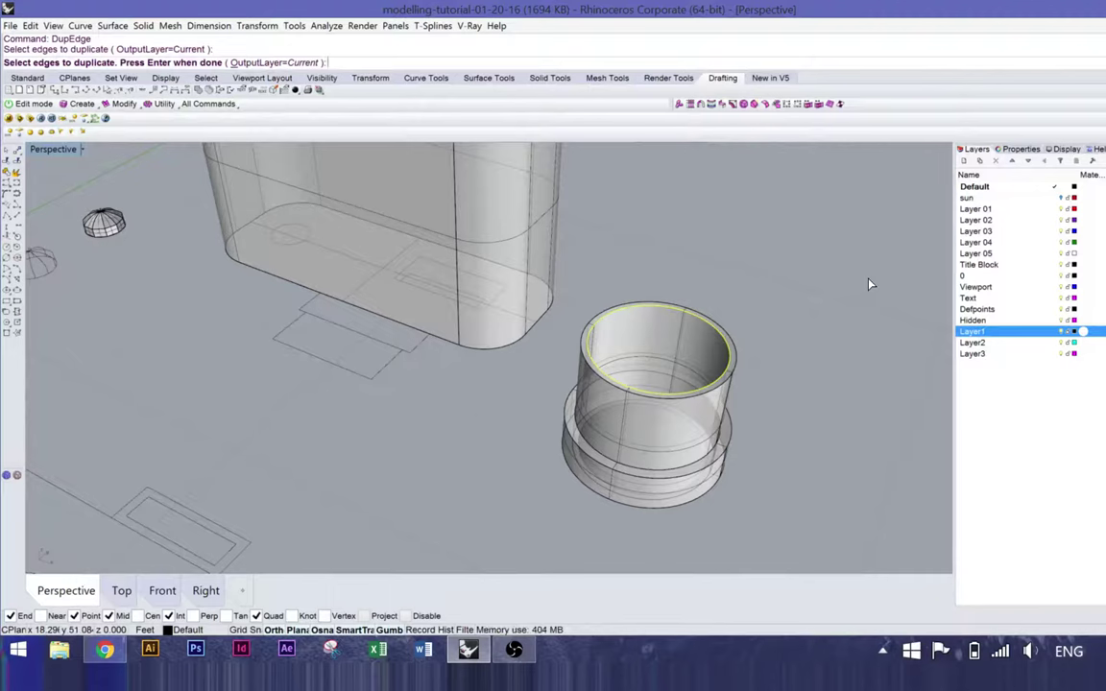
key("Return")
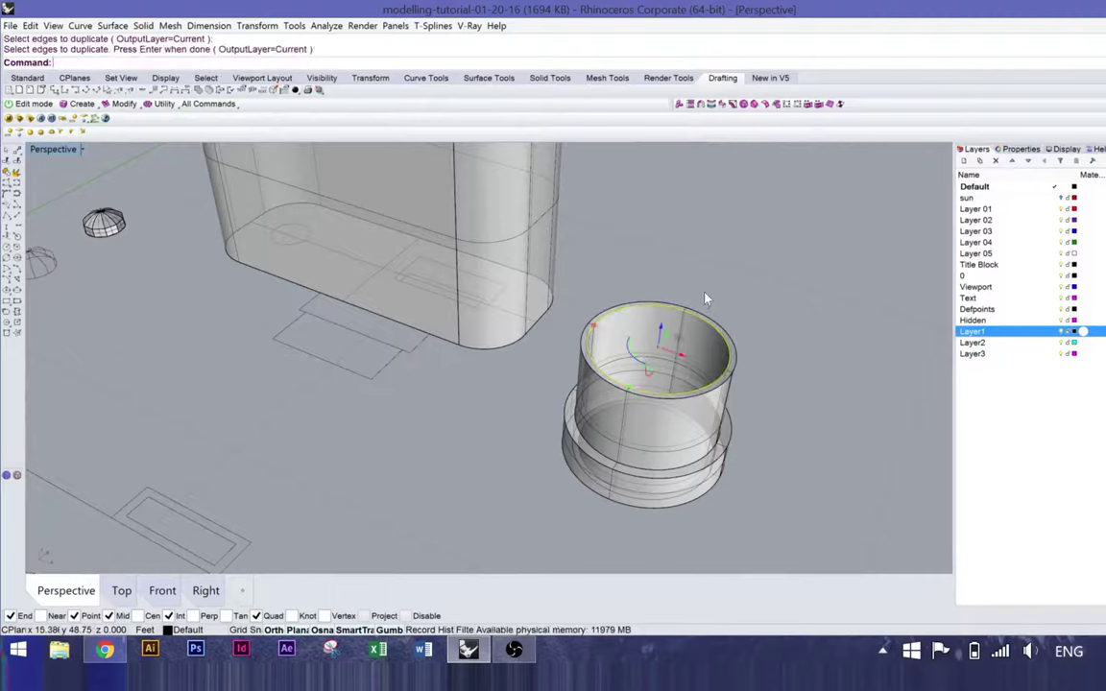
key("Escape")
Step: Cap the lens opening with a PlanarSrf surface made from the duplicated inner top edge curve
left_click(662, 329)
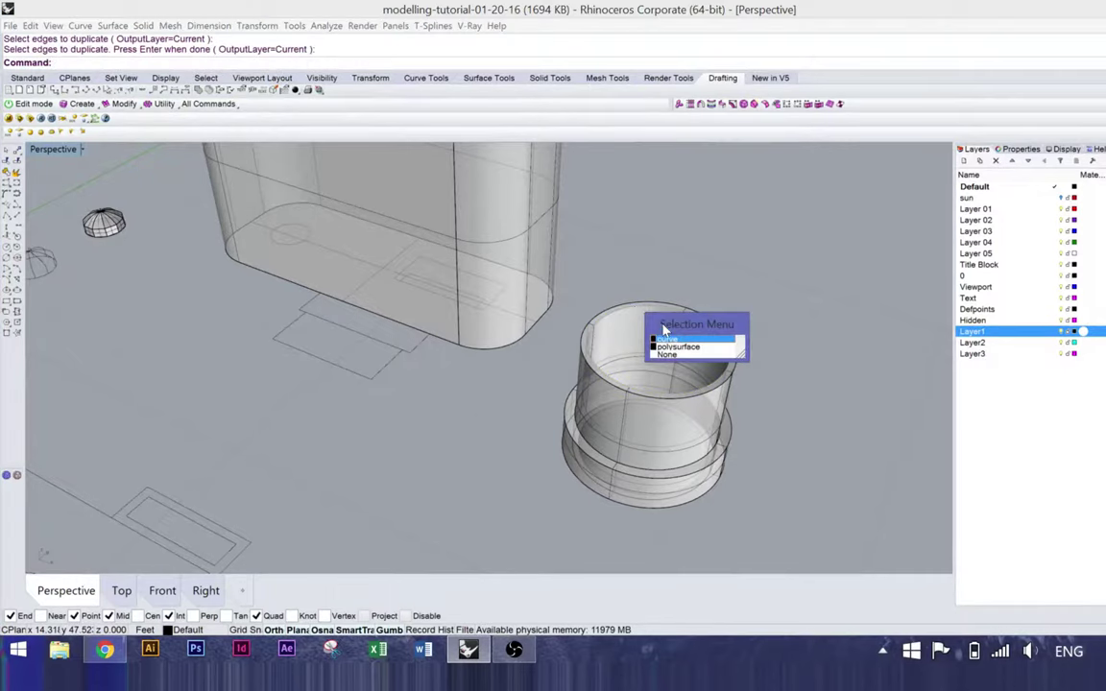
left_click(672, 339)
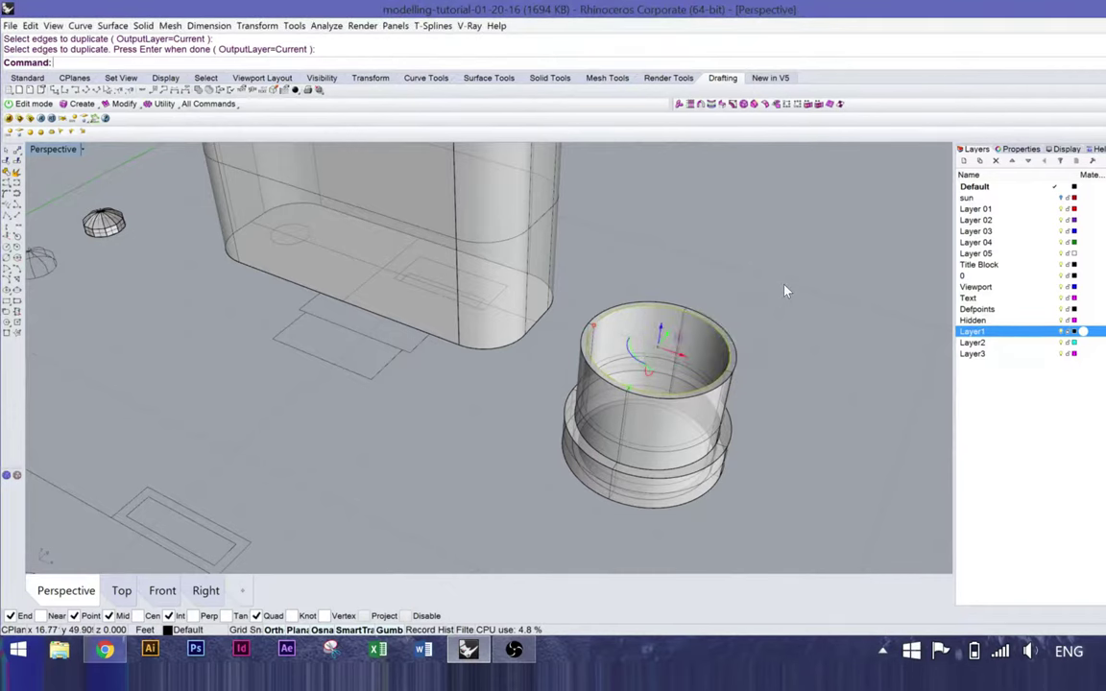
type("PlanarSrf")
key("Return")
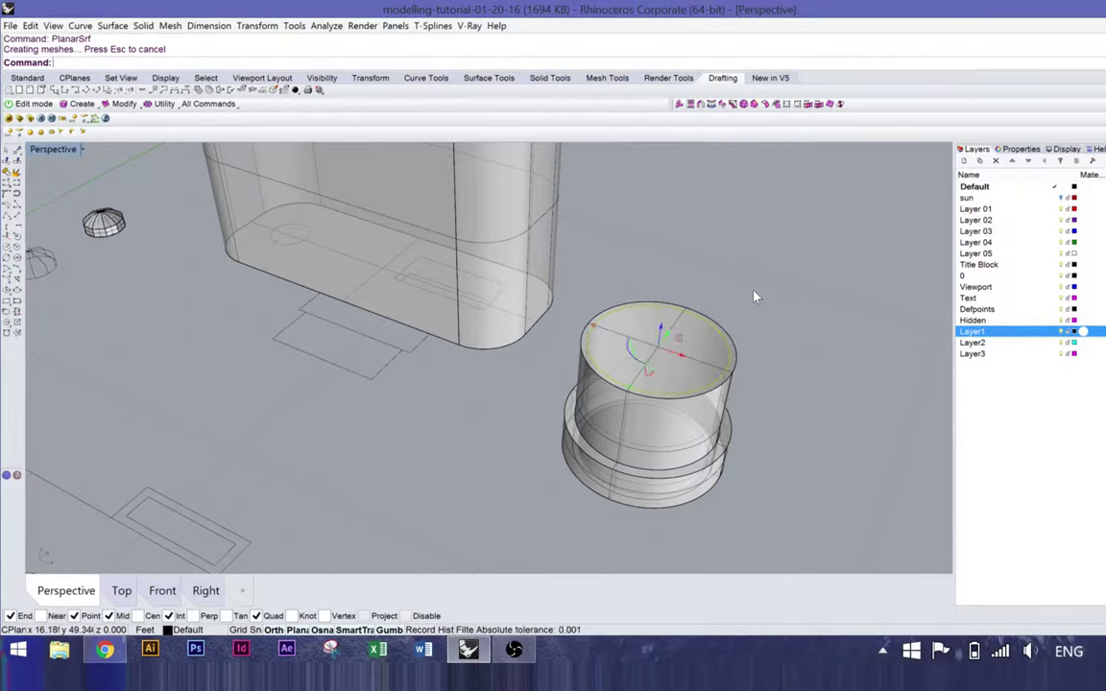
left_click(706, 327)
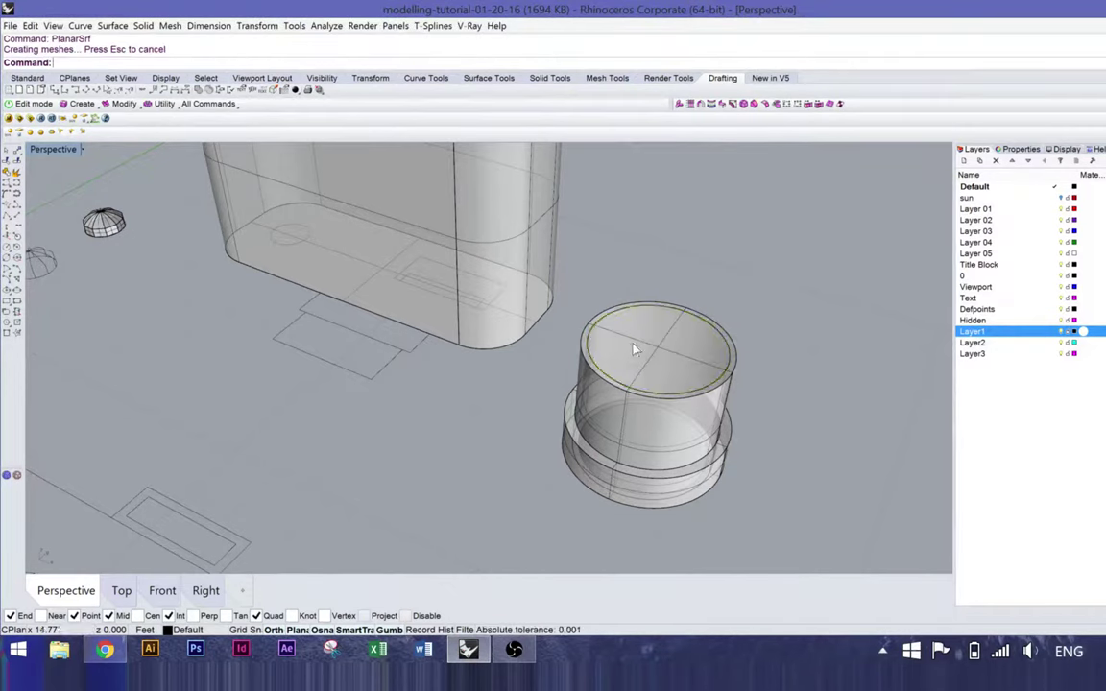
left_click(770, 279)
Step: Delete the shaded dome solid with its curves beside the camera body, and the 4.97 dimension beside the front-view linework
scroll(778, 303, "down", 3)
right_click_drag(777, 301, 440, 305)
scroll(358, 250, "up", 5)
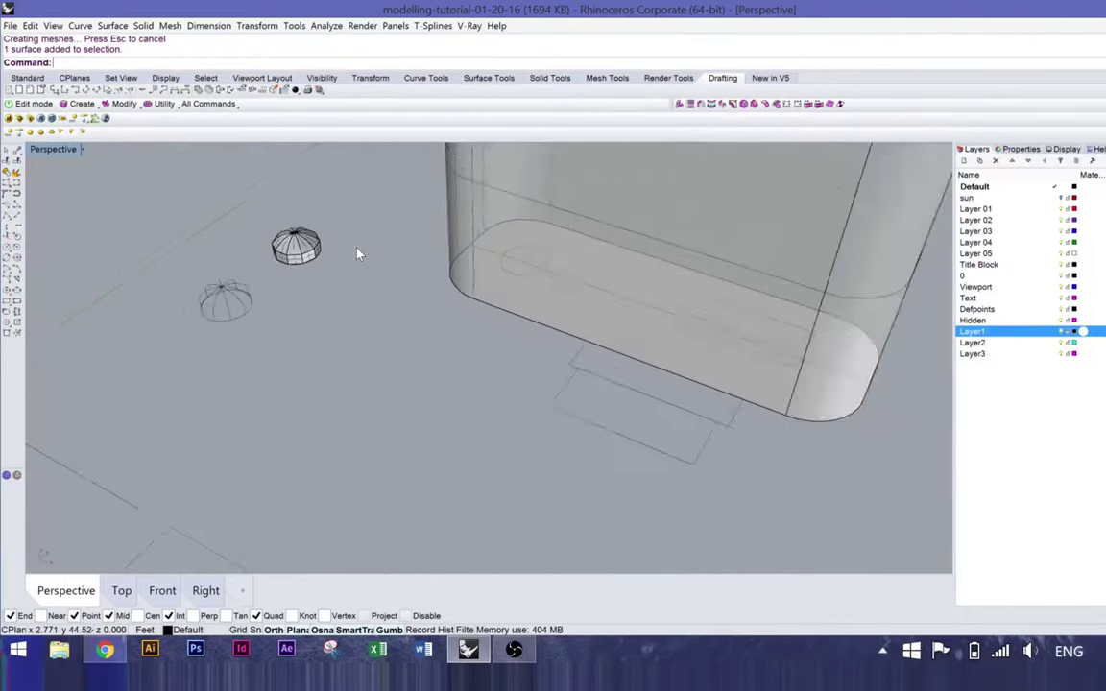
left_click(293, 264)
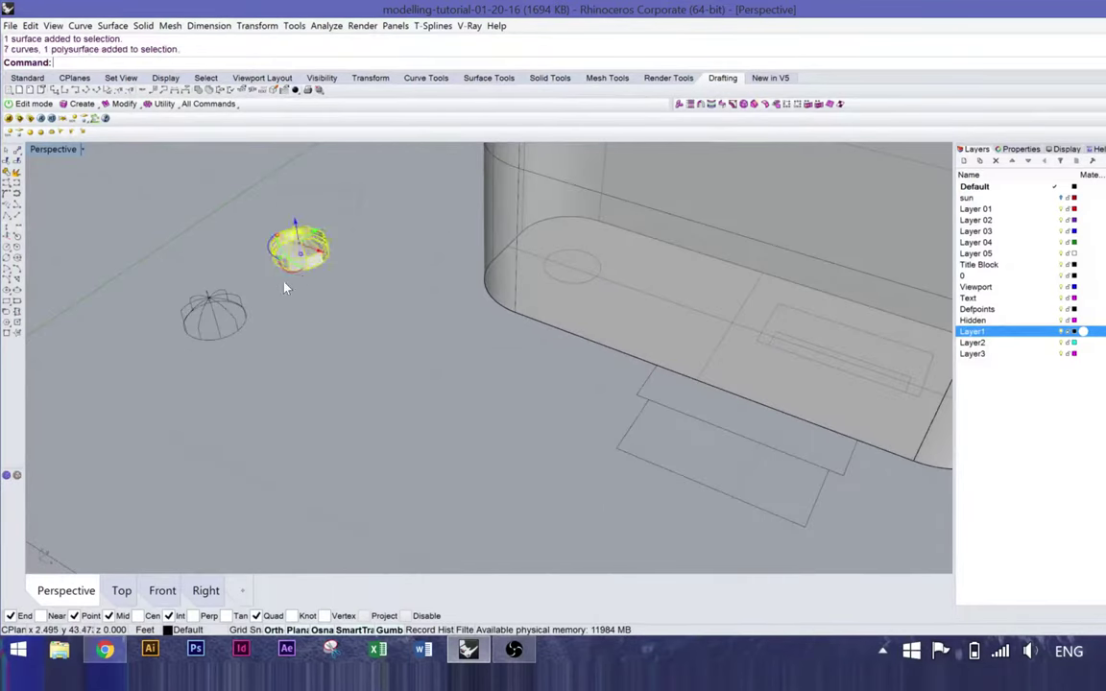
key("Delete")
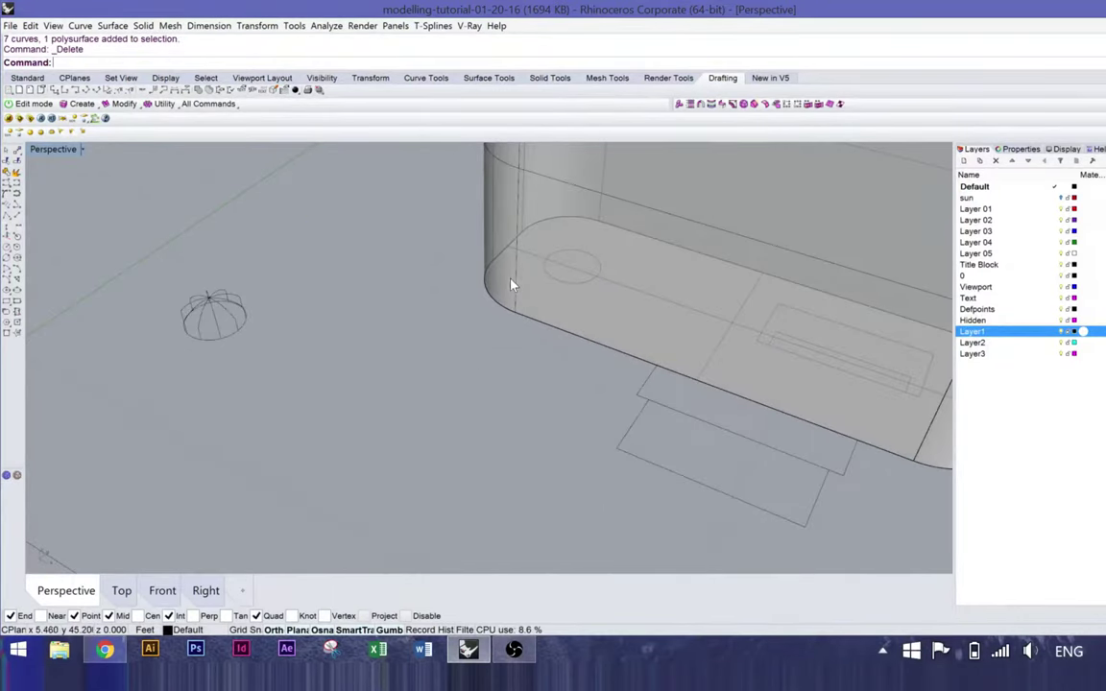
scroll(512, 286, "down", 8)
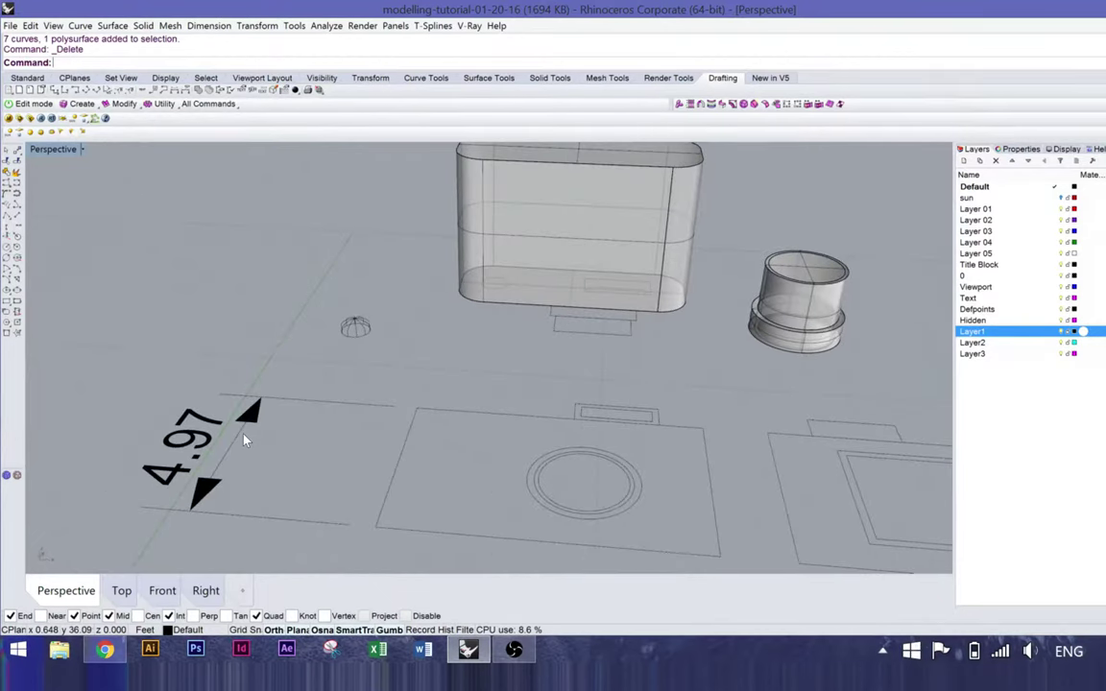
left_click(245, 439)
key("Delete")
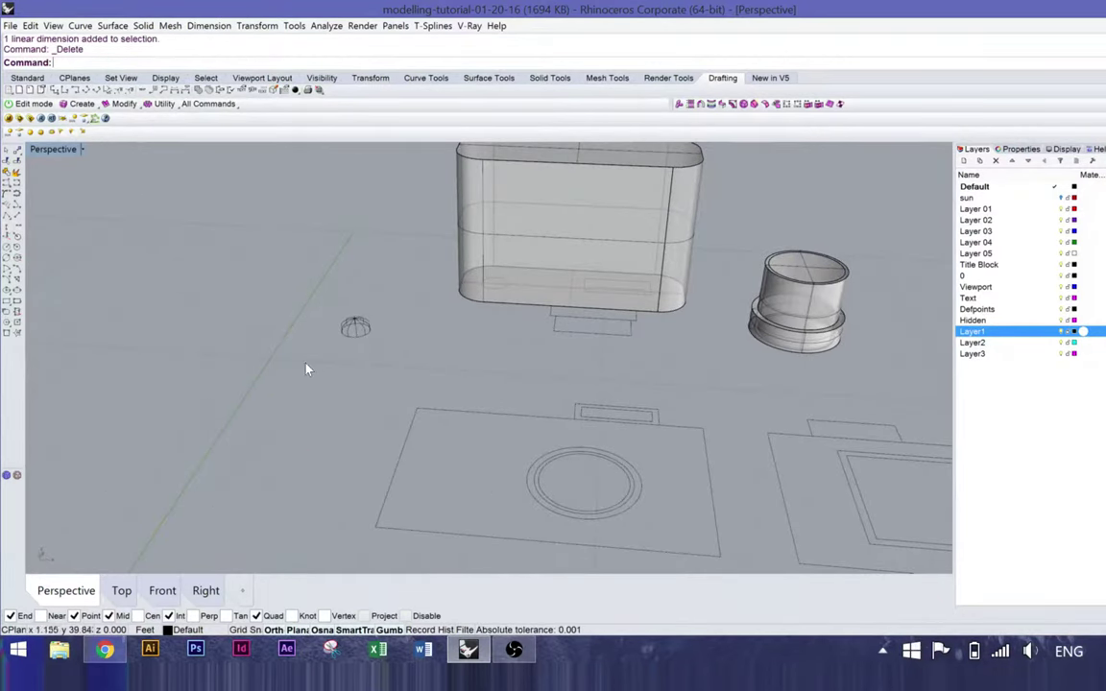
scroll(306, 370, "down", 4)
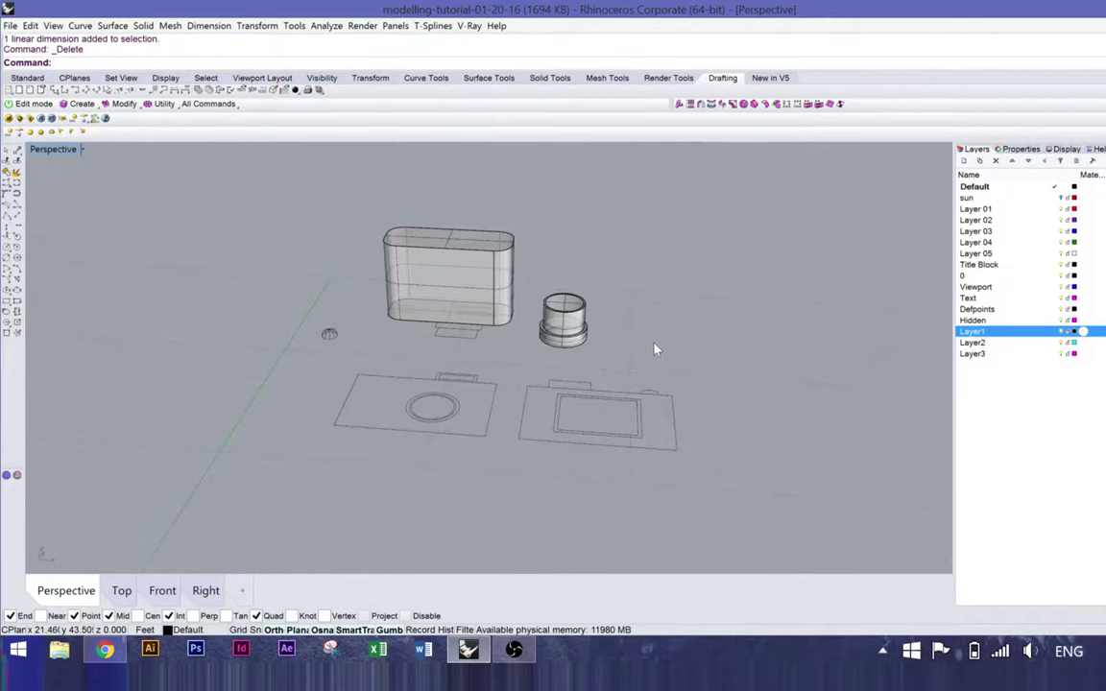
right_click_drag(657, 347, 610, 360)
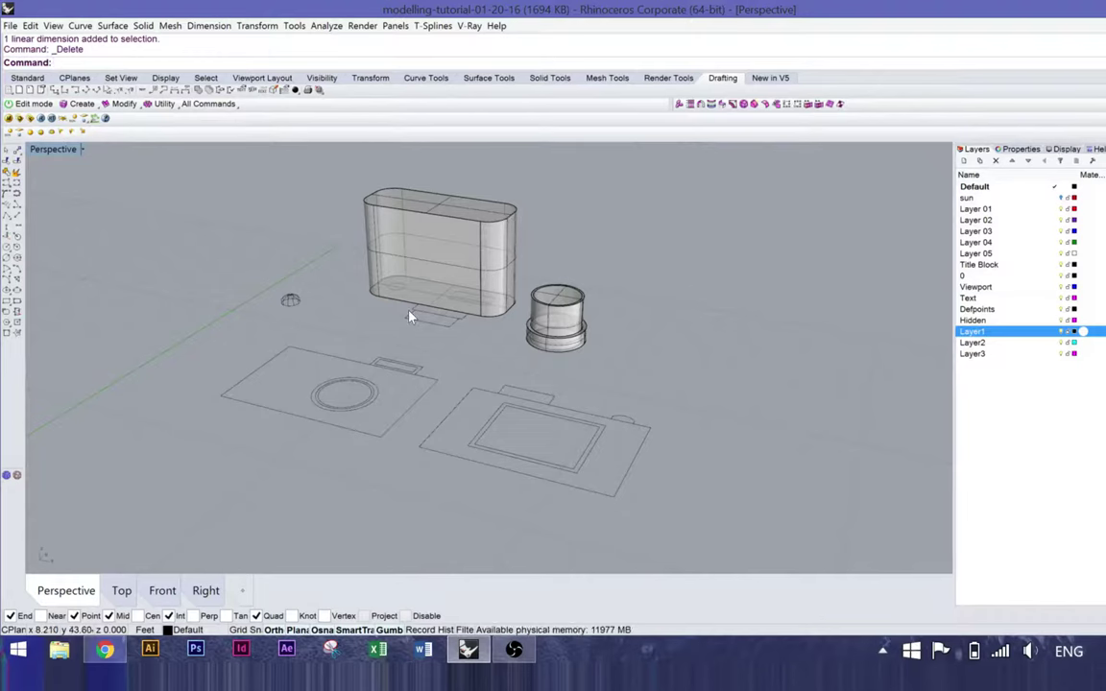
right_click_drag(531, 322, 607, 402)
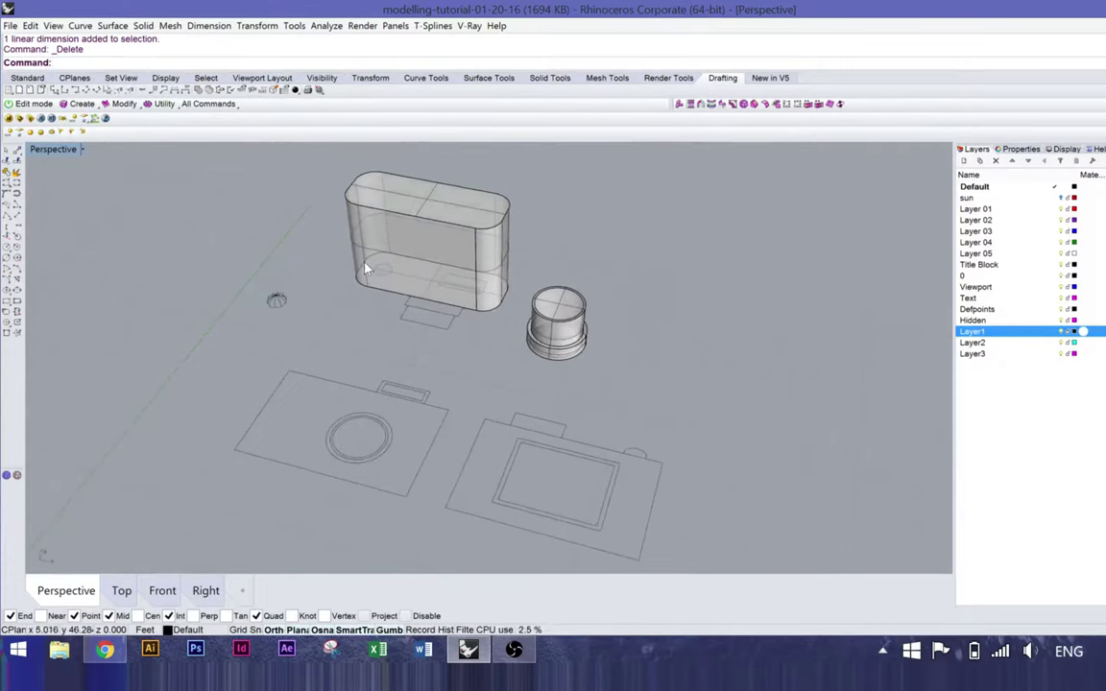
right_click_drag(503, 313, 493, 311)
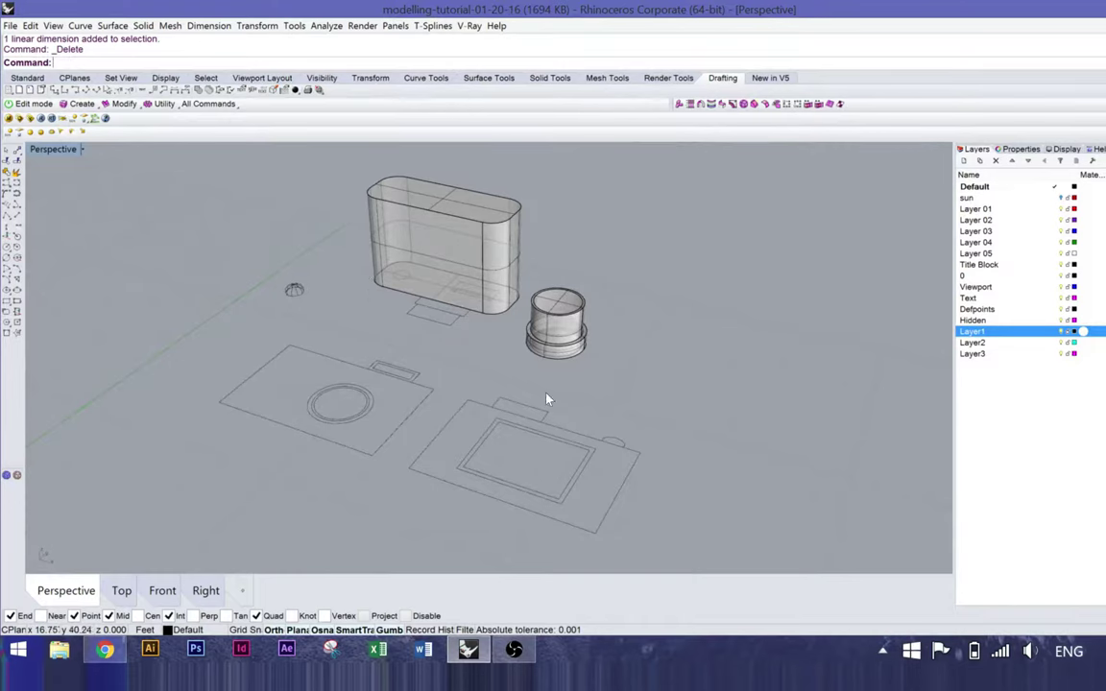
scroll(548, 399, "up", 2)
scroll(394, 289, "up", 5)
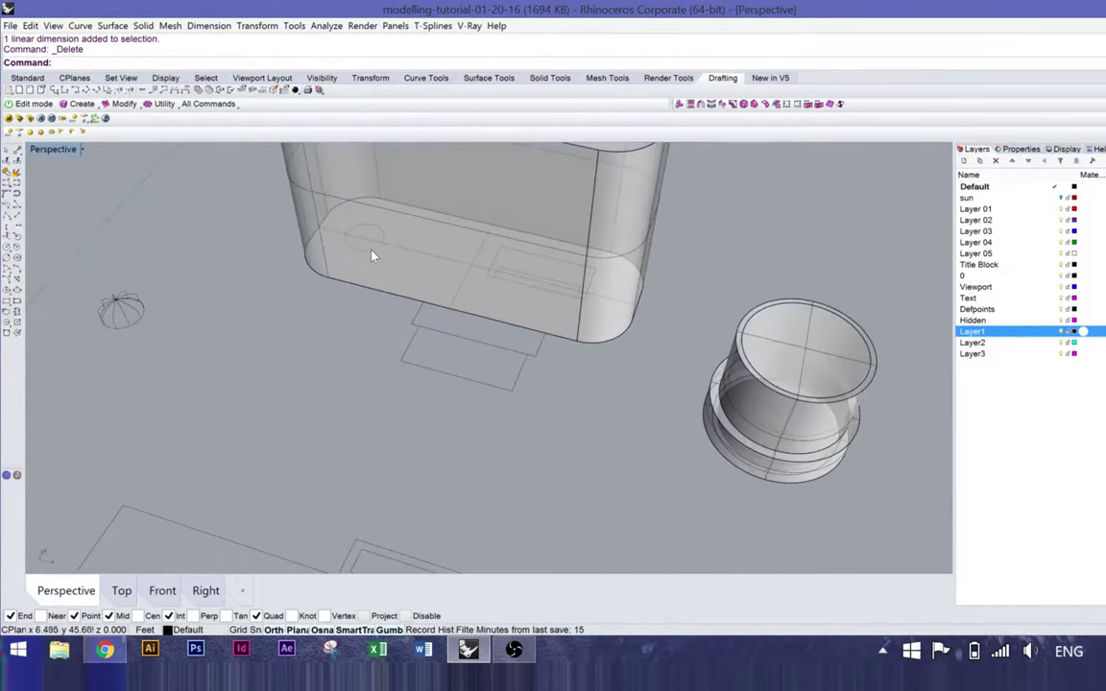
Step: Copy the small button circle from inside the camera body's footprint onto the open ground in front of the body
left_click(368, 255)
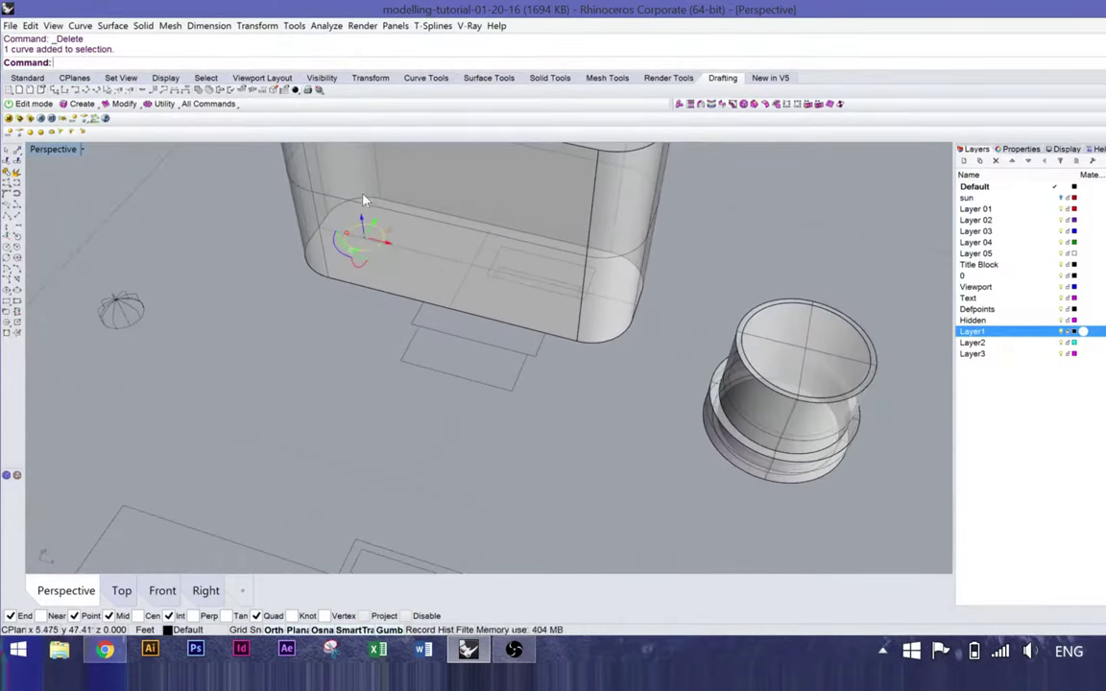
left_click_drag(381, 224, 285, 364)
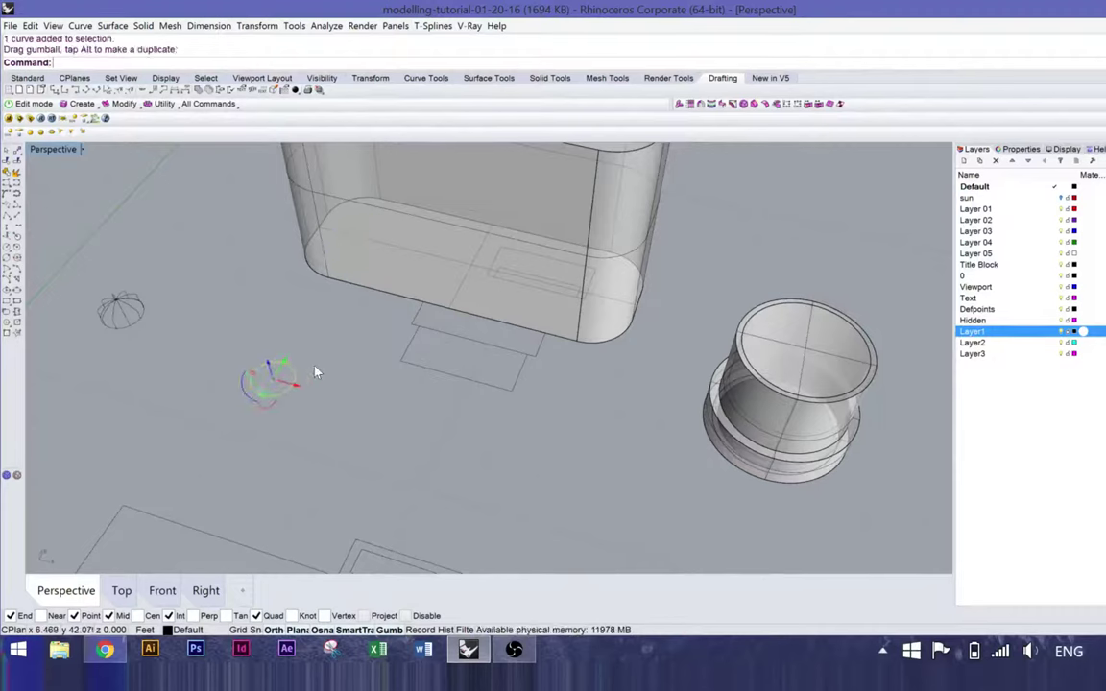
key("ctrl+z")
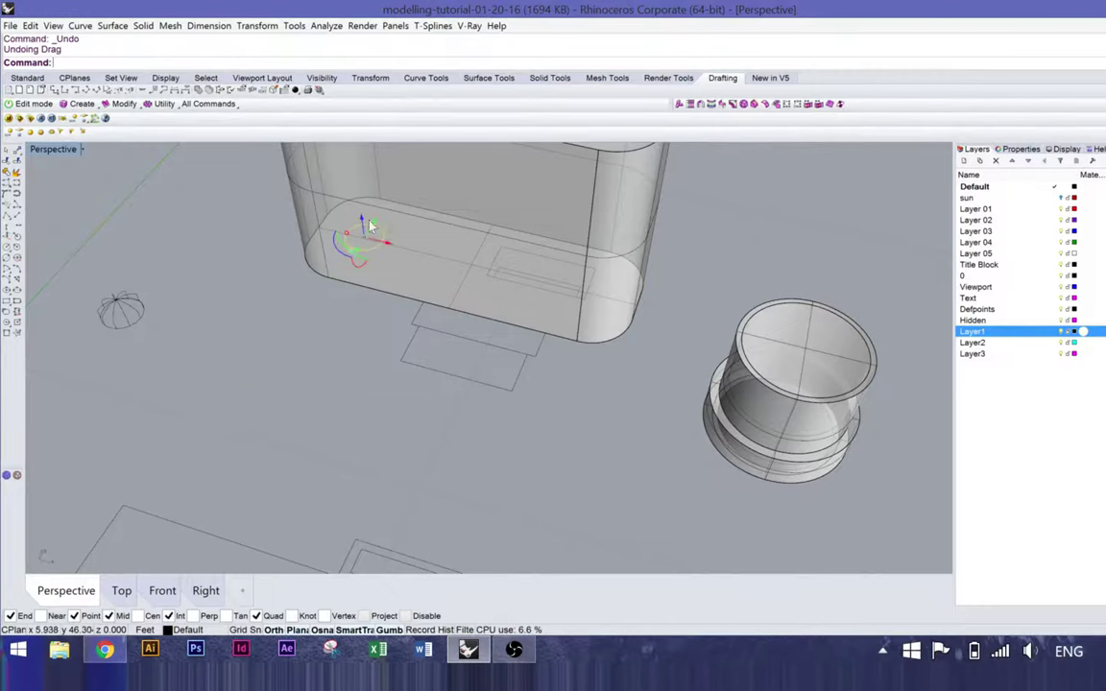
left_click_drag(376, 228, 293, 361)
scroll(394, 423, "down", 10)
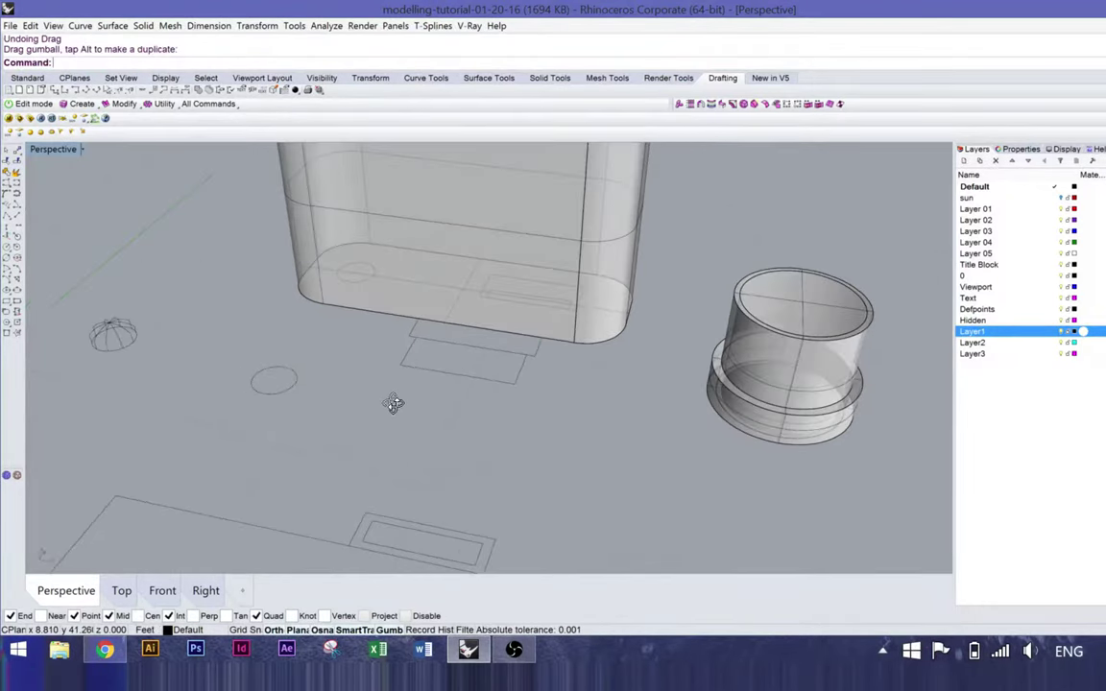
Step: In the maximized Top viewport, join the three curves of the domed button profile above the rear-view linework
scroll(389, 319, "down", 3)
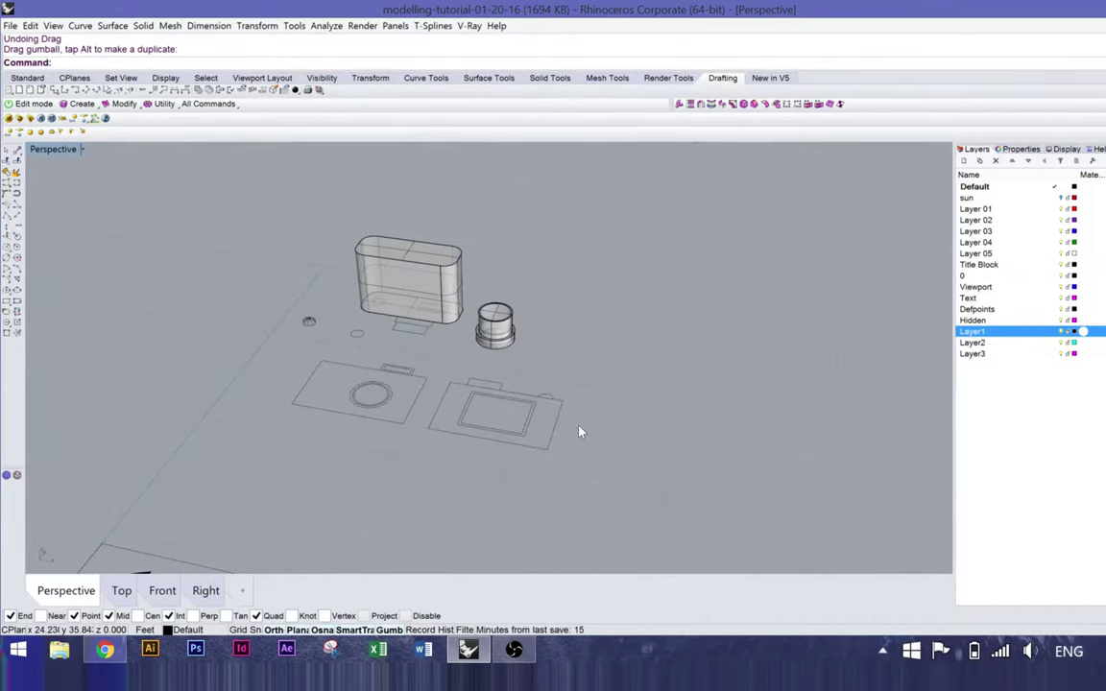
scroll(547, 401, "up", 3)
left_click(544, 400)
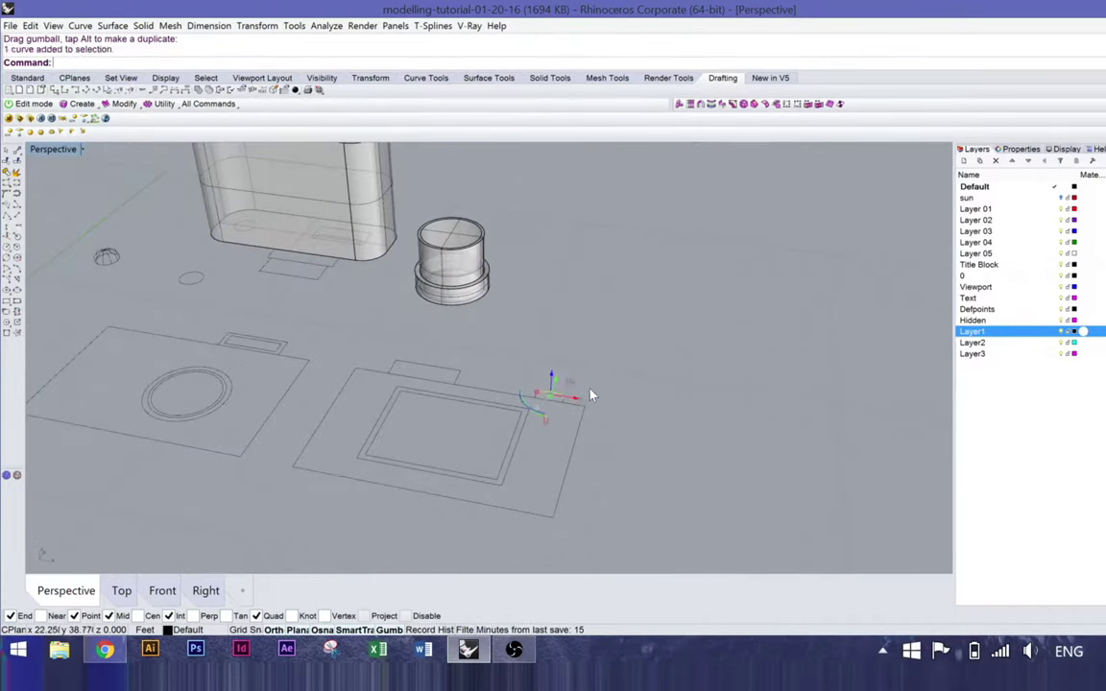
key("Escape")
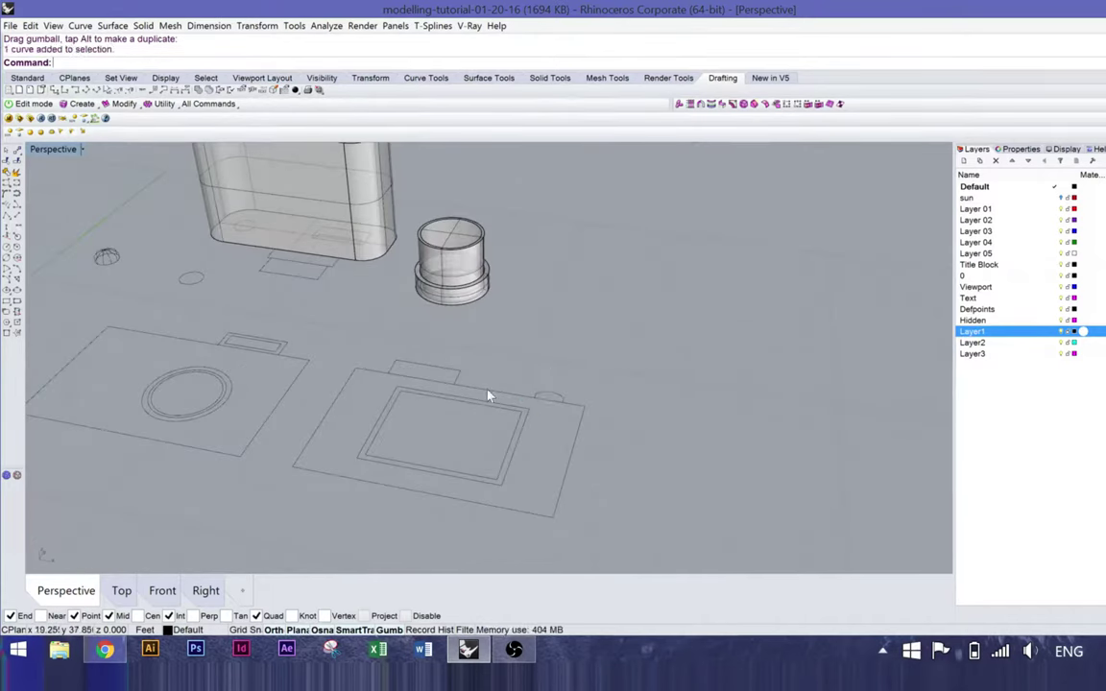
double_click(48, 151)
double_click(37, 149)
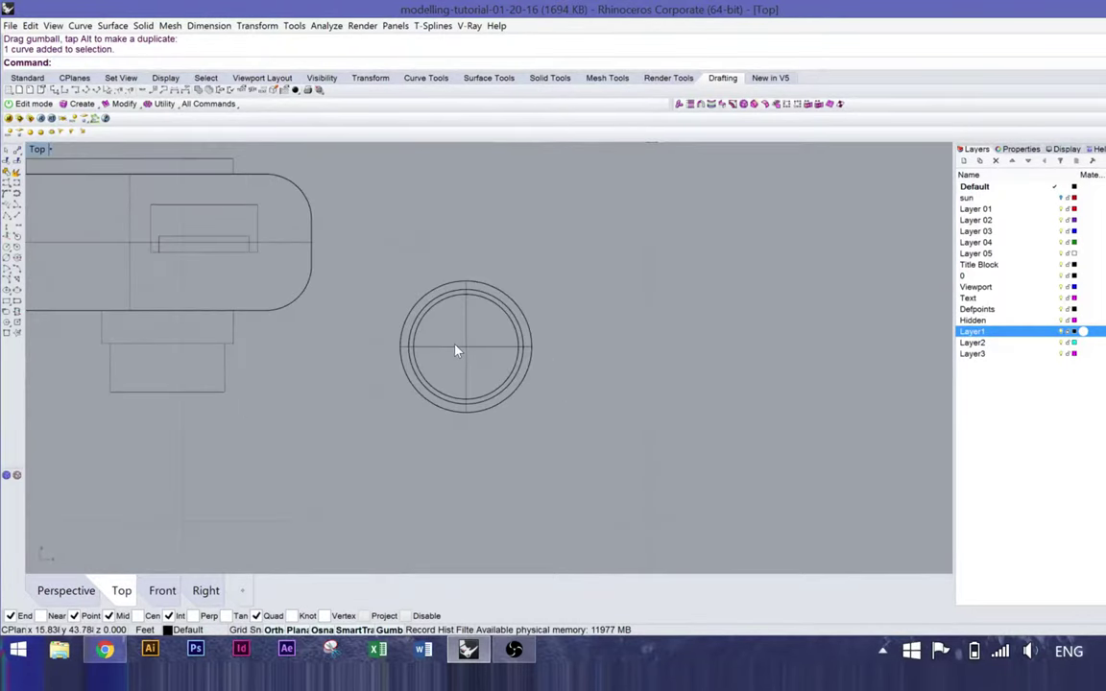
scroll(486, 381, "down", 4)
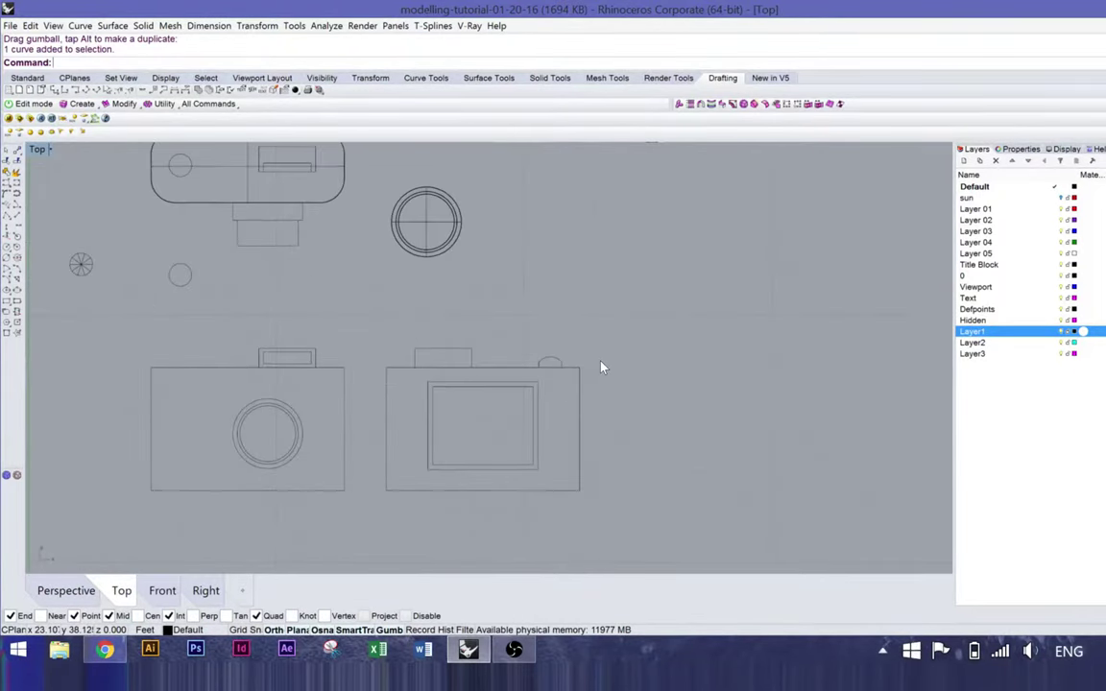
scroll(576, 363, "up", 3)
left_click_drag(536, 353, 582, 373)
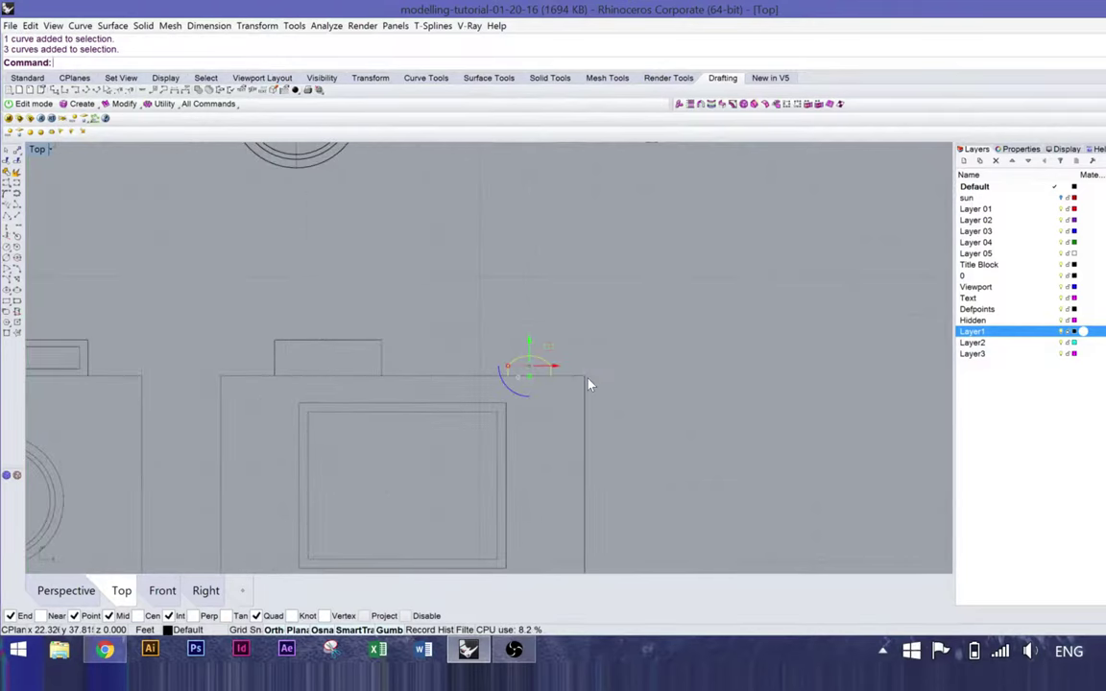
type("join")
key("Return")
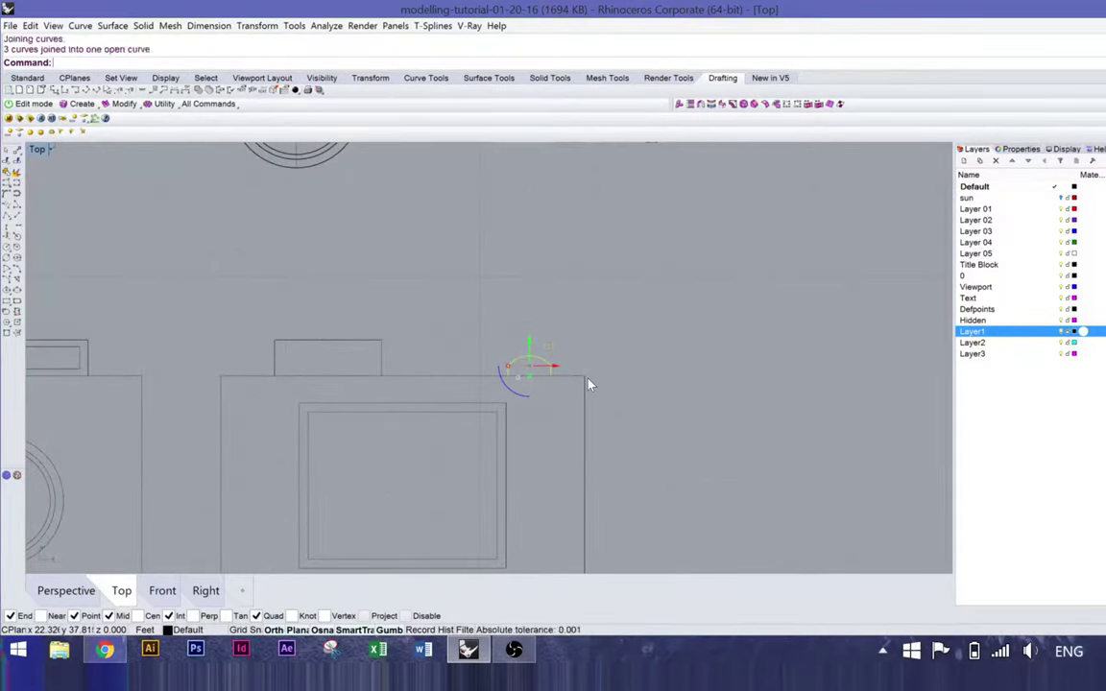
Step: Copy the joined dome profile from the rear-view linework to just above the copied button circle
right_click_drag(564, 333, 629, 306)
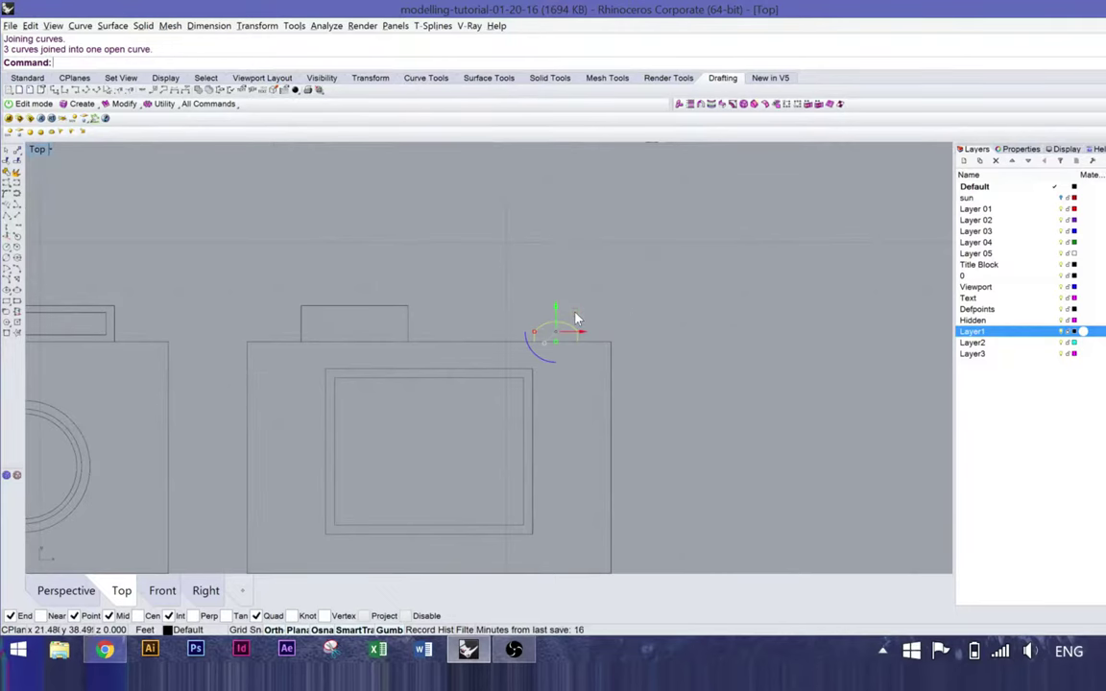
left_click_drag(556, 331, 265, 213)
right_click_drag(241, 257, 602, 410)
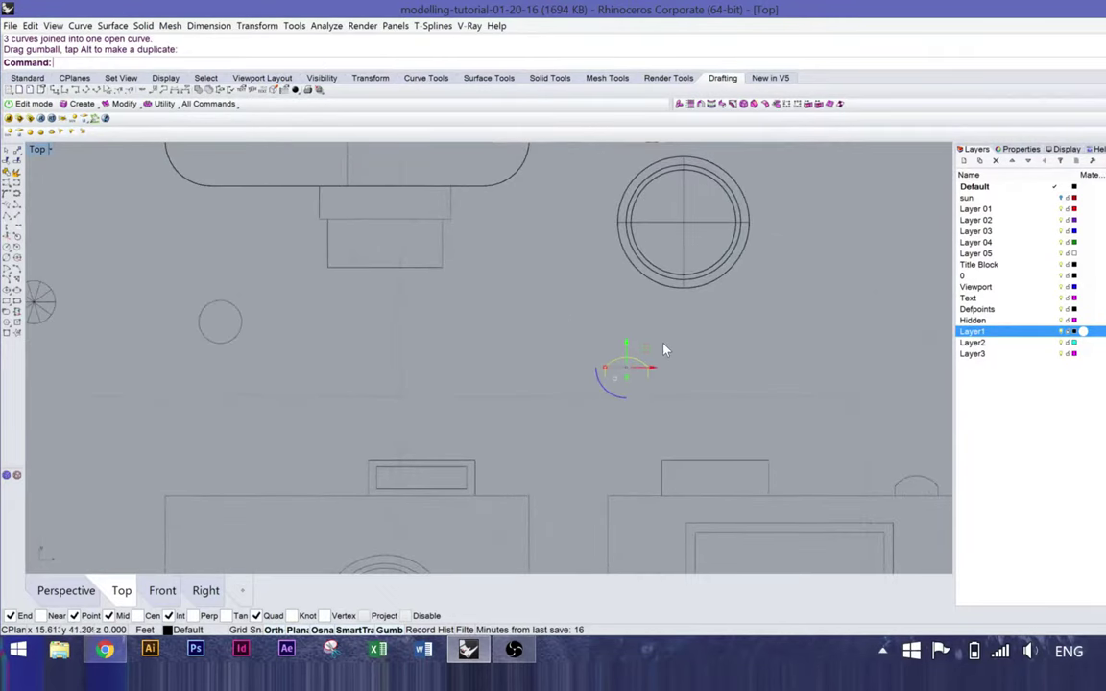
left_click_drag(649, 346, 217, 239)
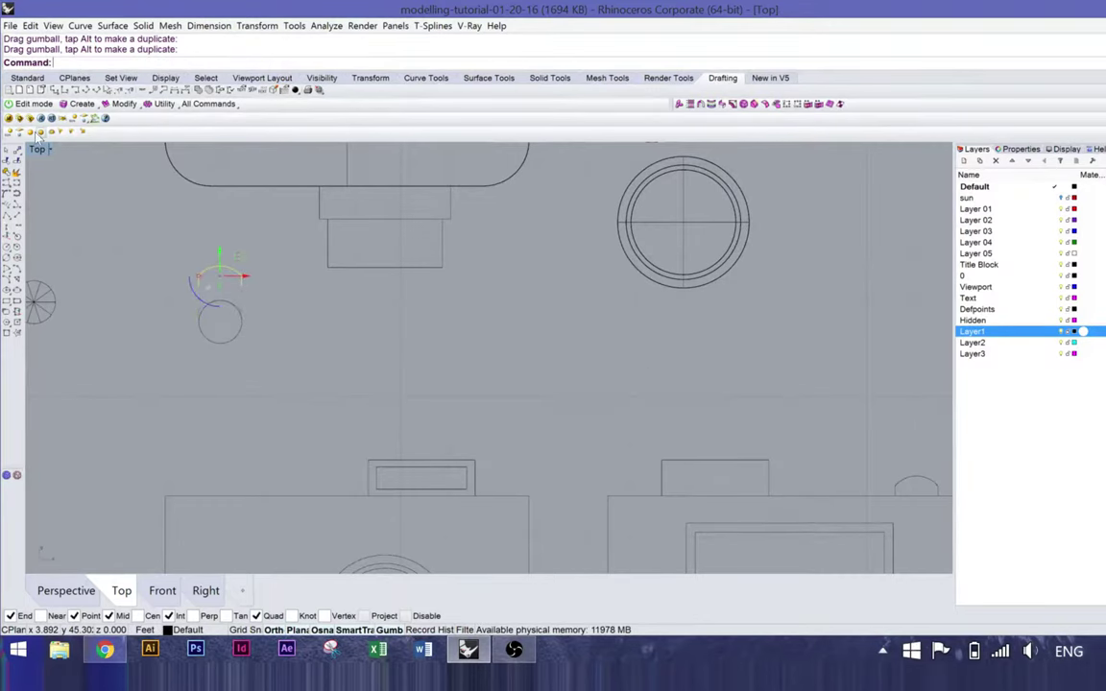
Step: In the maximized Perspective viewport, rotate the copied dome profile from lying flat to standing upright
double_click(38, 149)
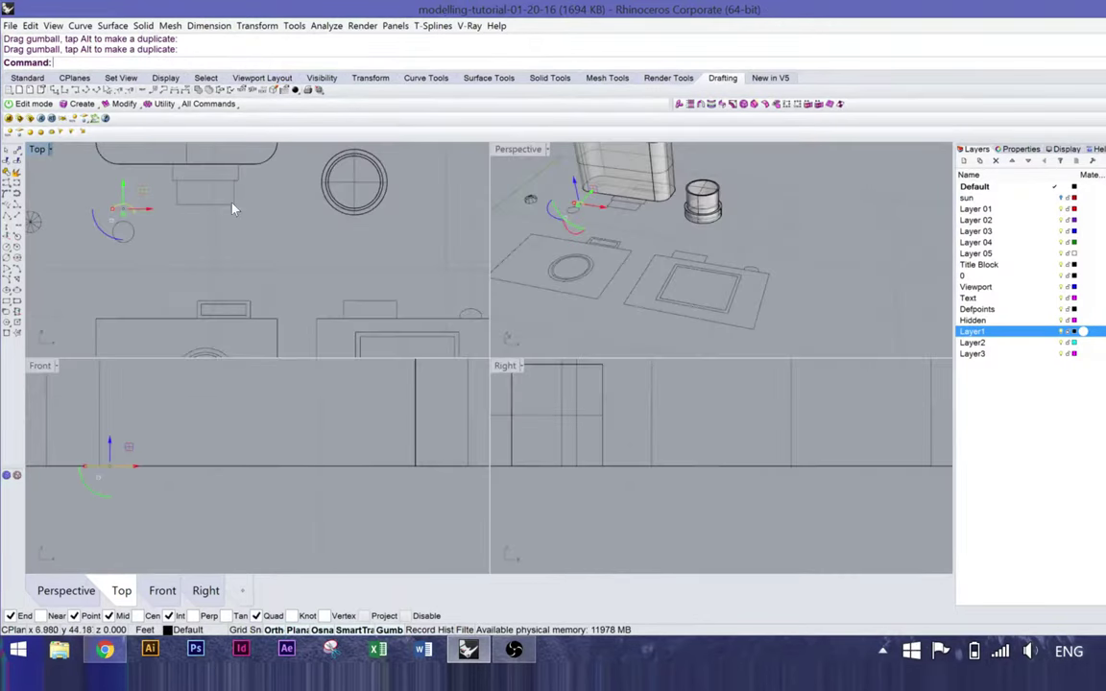
double_click(518, 148)
right_click_drag(526, 169, 566, 302)
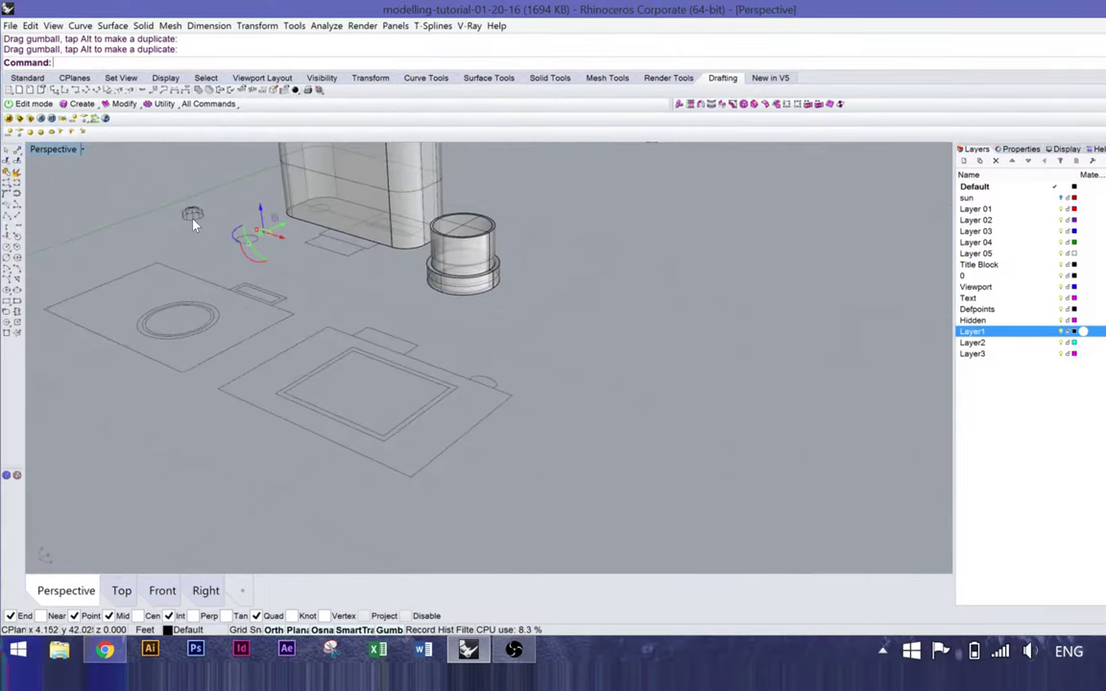
scroll(192, 224, "up", 5)
scroll(446, 297, "down", 3)
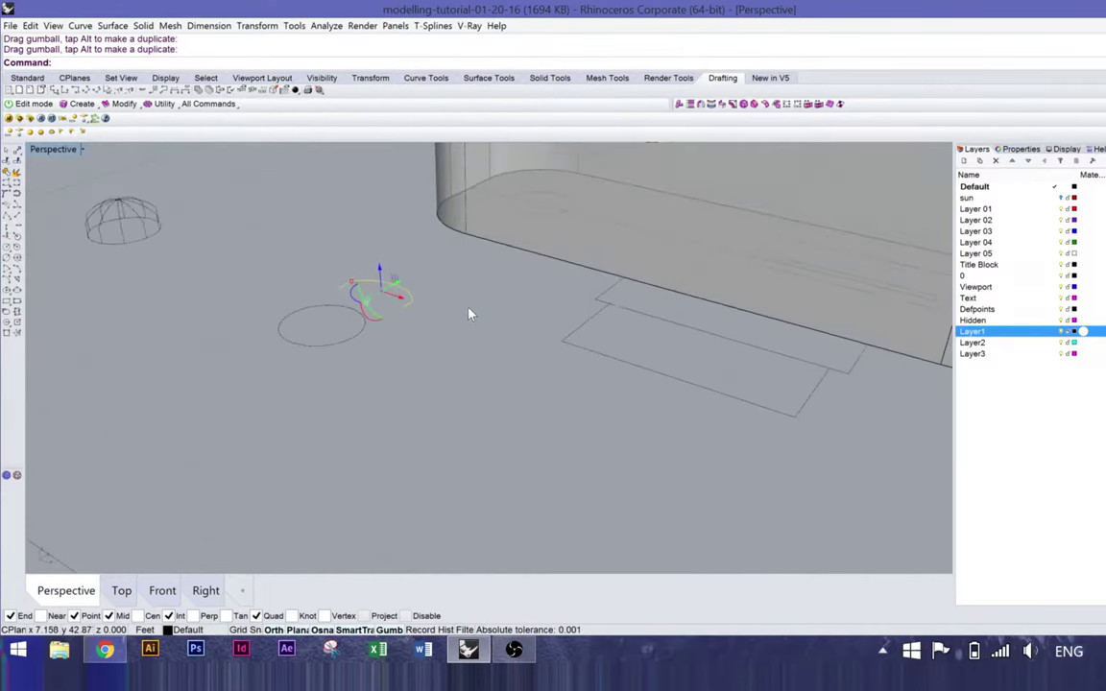
scroll(452, 321, "down", 5)
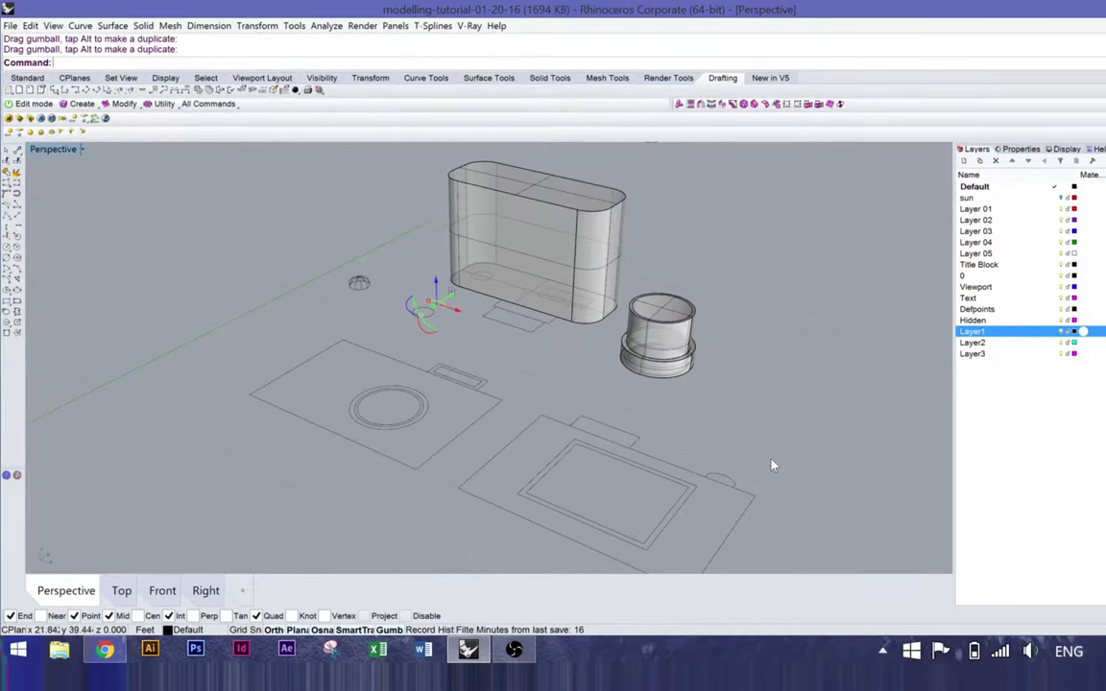
scroll(429, 267, "up", 6)
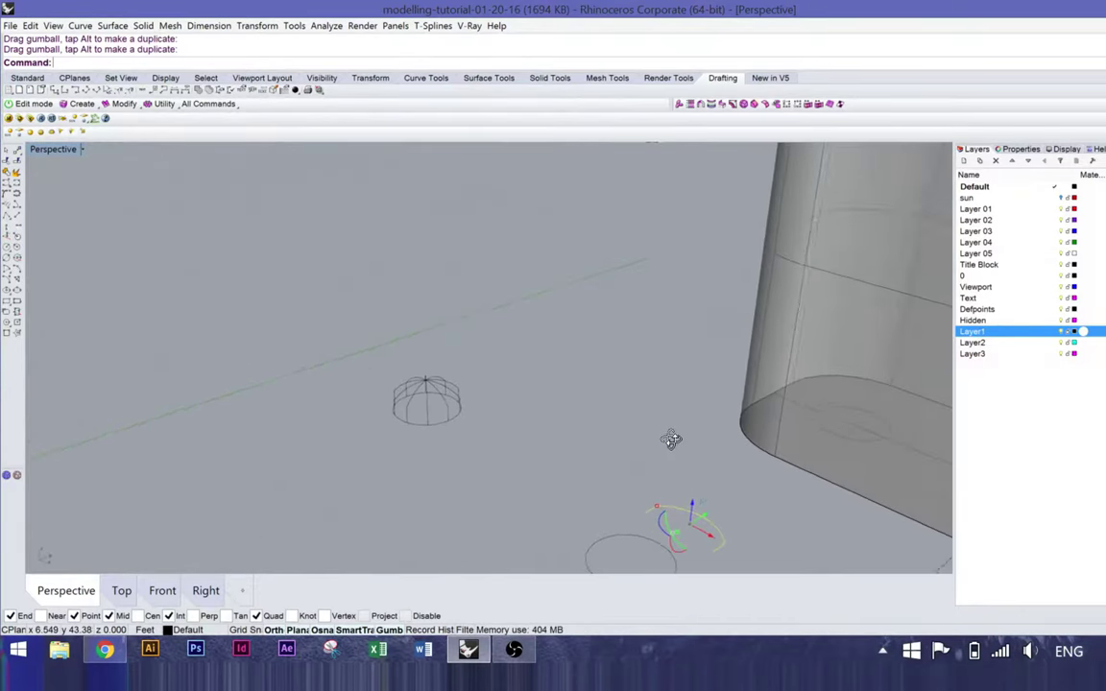
right_click_drag(671, 439, 653, 432)
right_click_drag(462, 297, 595, 483)
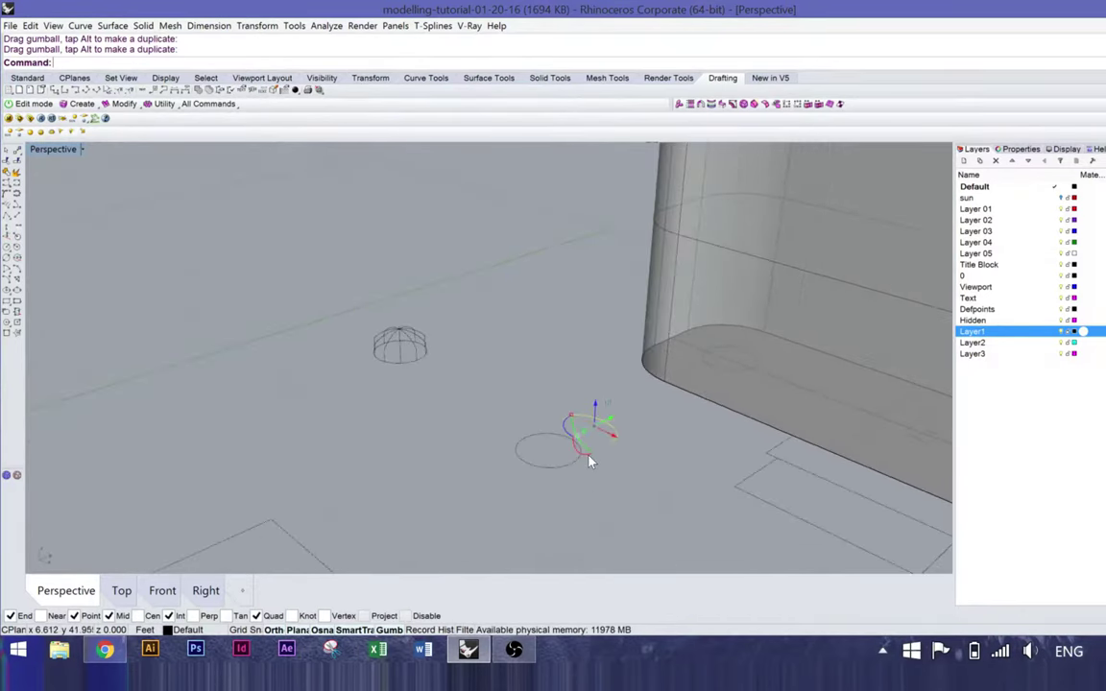
left_click_drag(590, 460, 649, 479)
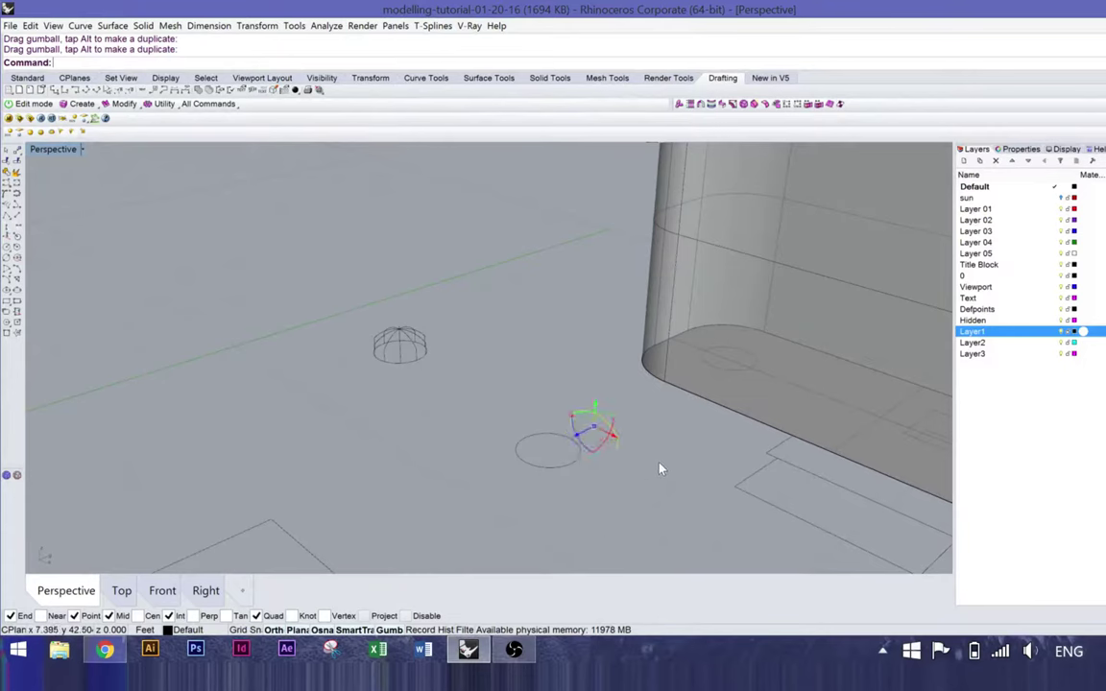
Step: Move the upright dome profile by its lower endpoint onto the matching quadrant point of the copied button circle
type("m")
key("Return")
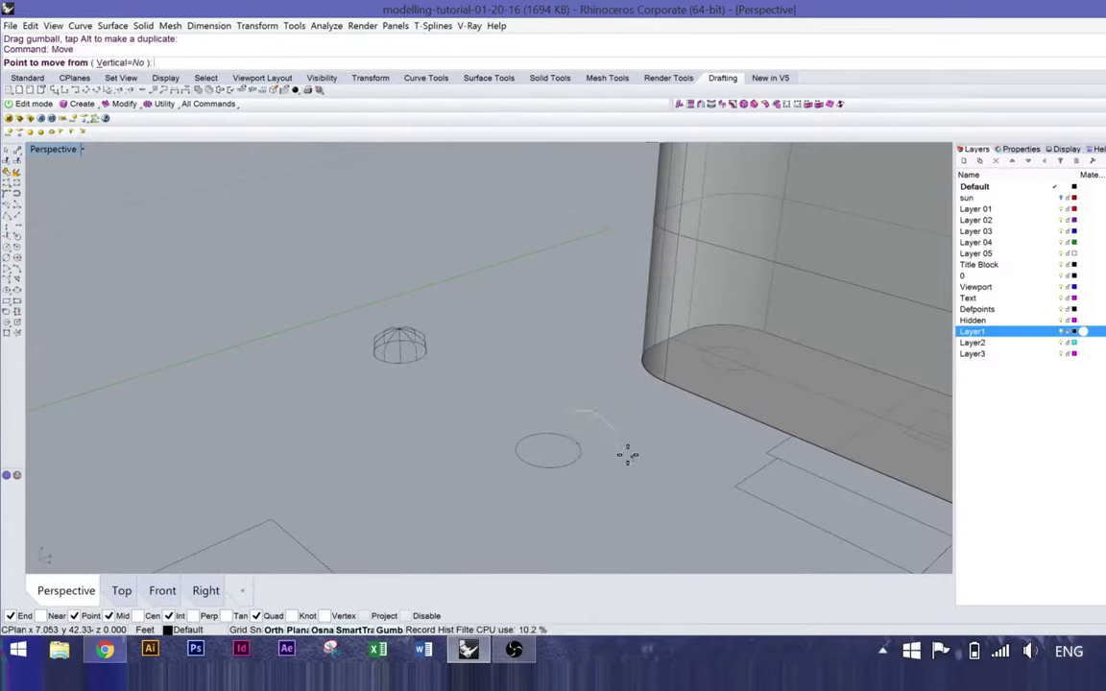
left_click(619, 452)
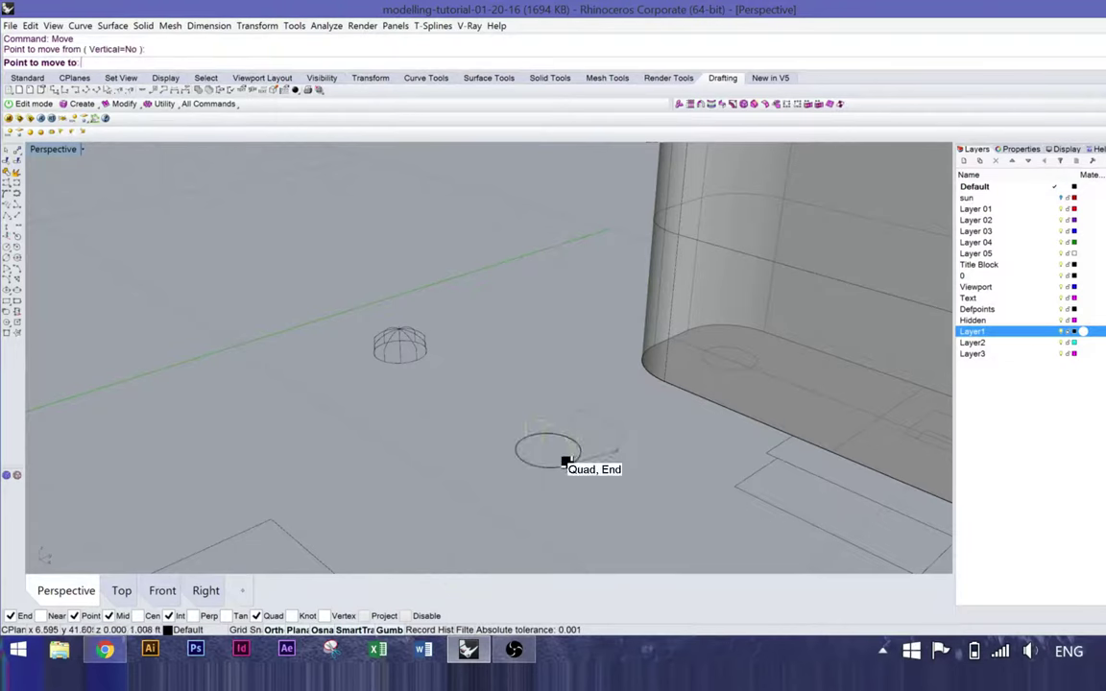
left_click(564, 463)
right_click_drag(578, 377, 642, 418)
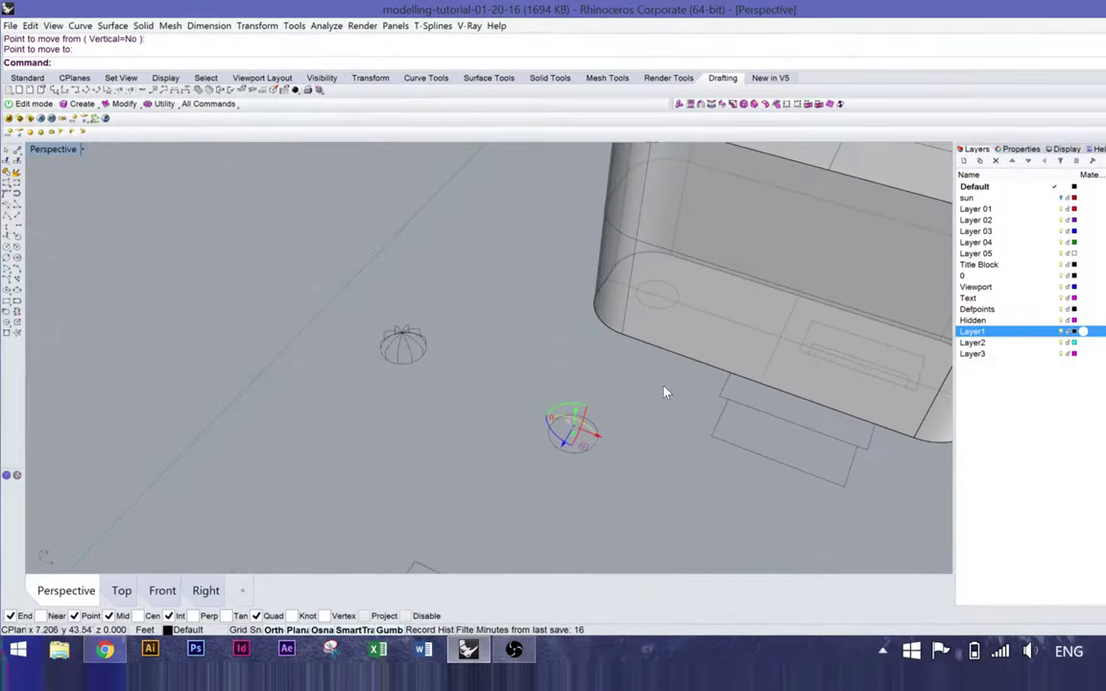
left_click(641, 429)
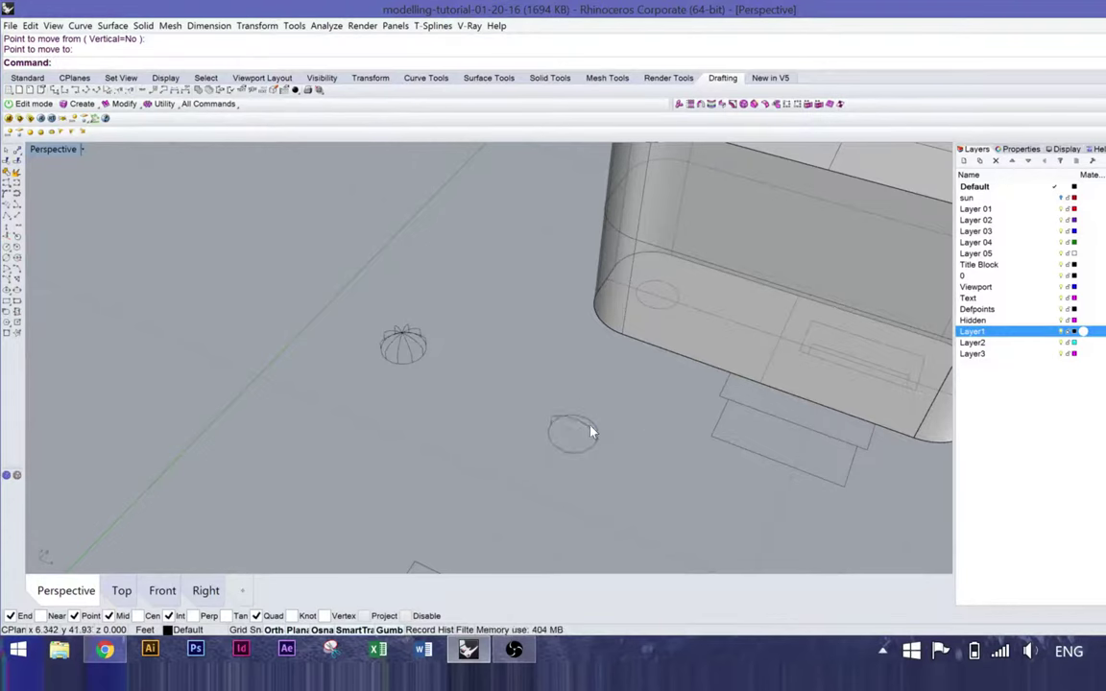
Step: Start a polar array of the upright dome profile centred on its apex midpoint, with 10 items
right_click_drag(591, 432, 568, 441)
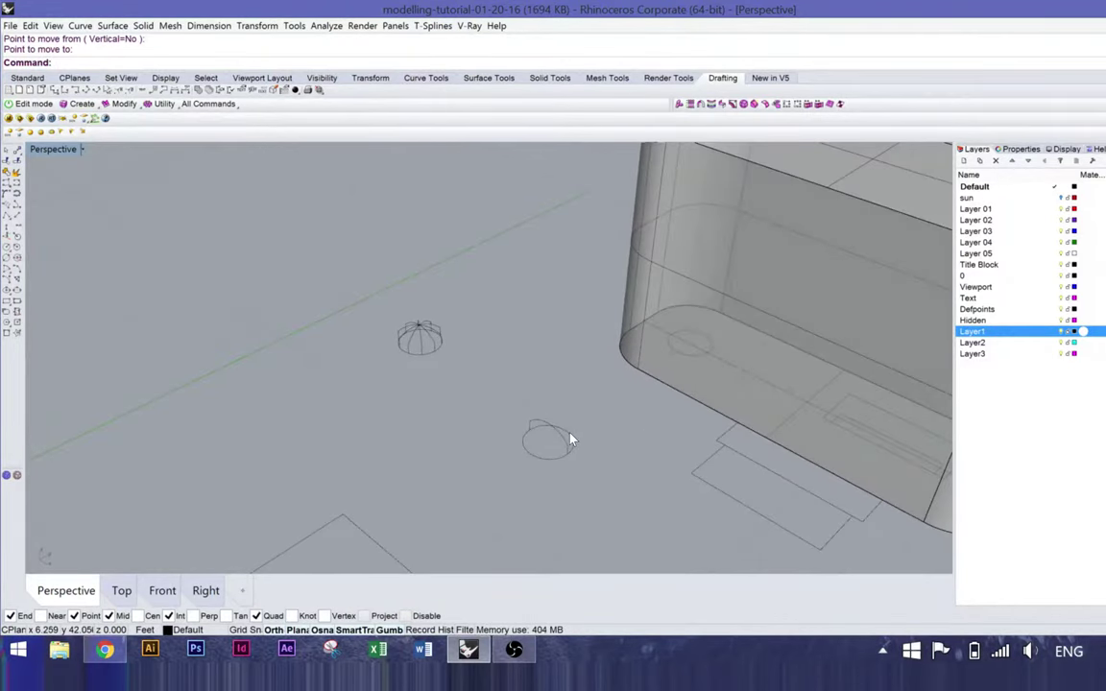
left_click(571, 439)
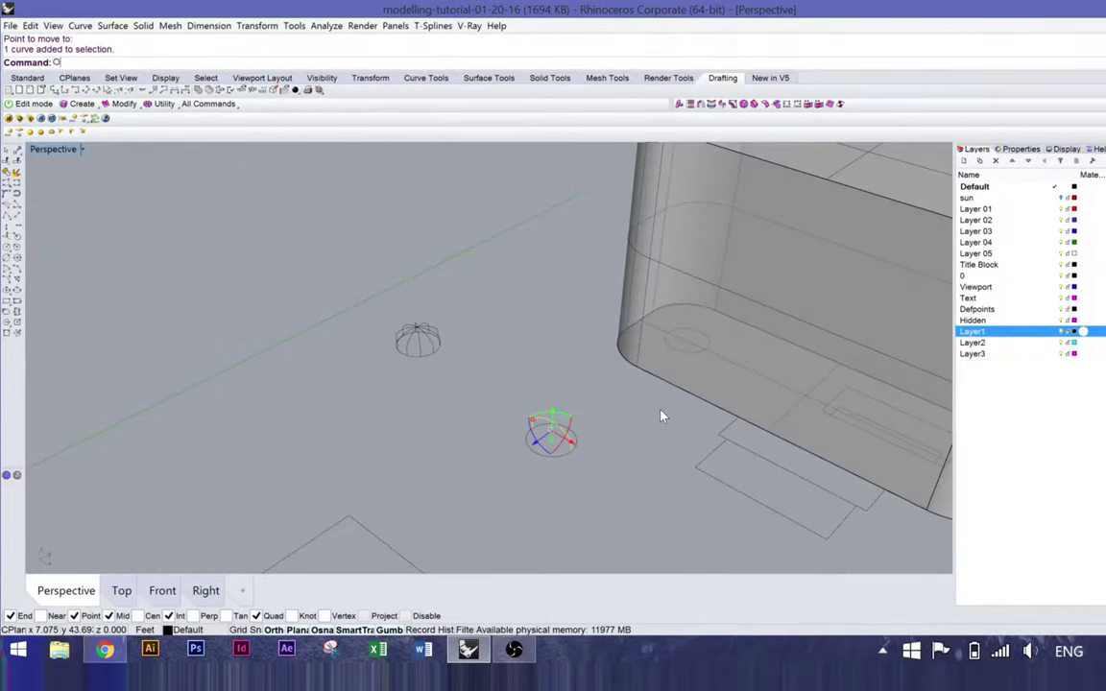
type("Polar")
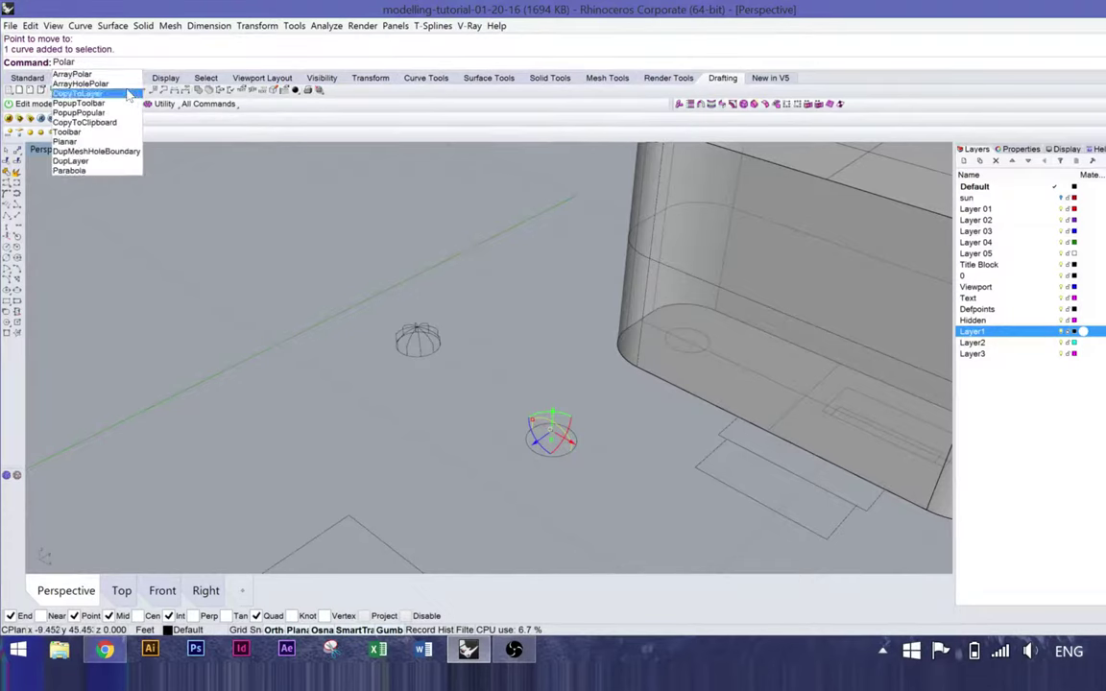
left_click(75, 75)
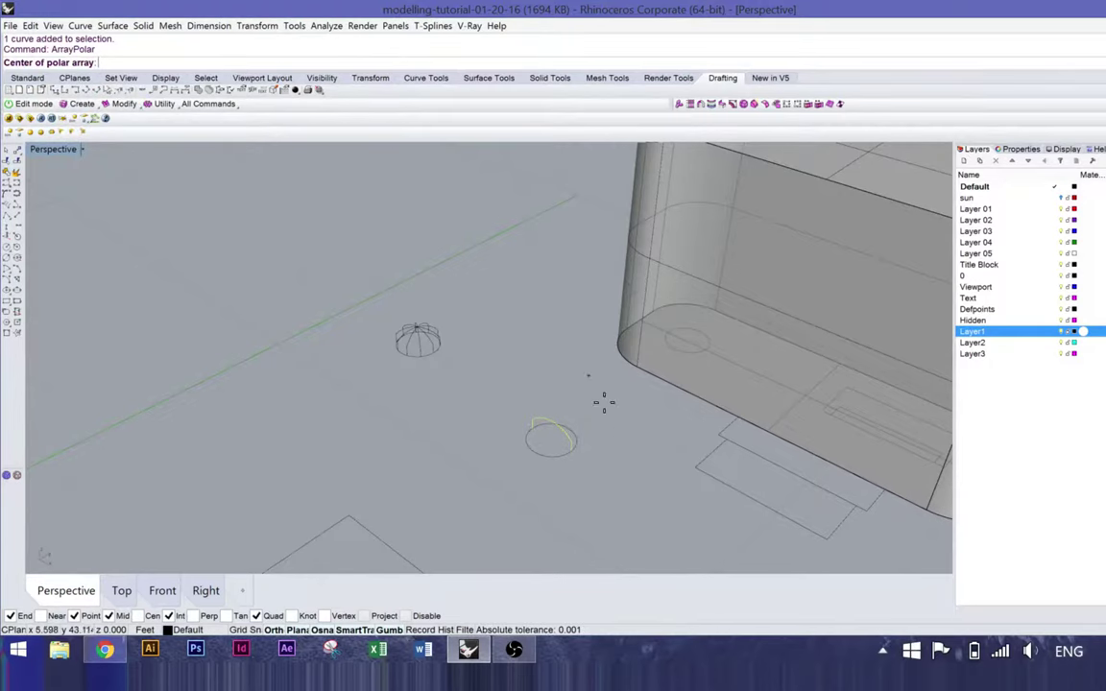
right_click_drag(601, 398, 627, 338)
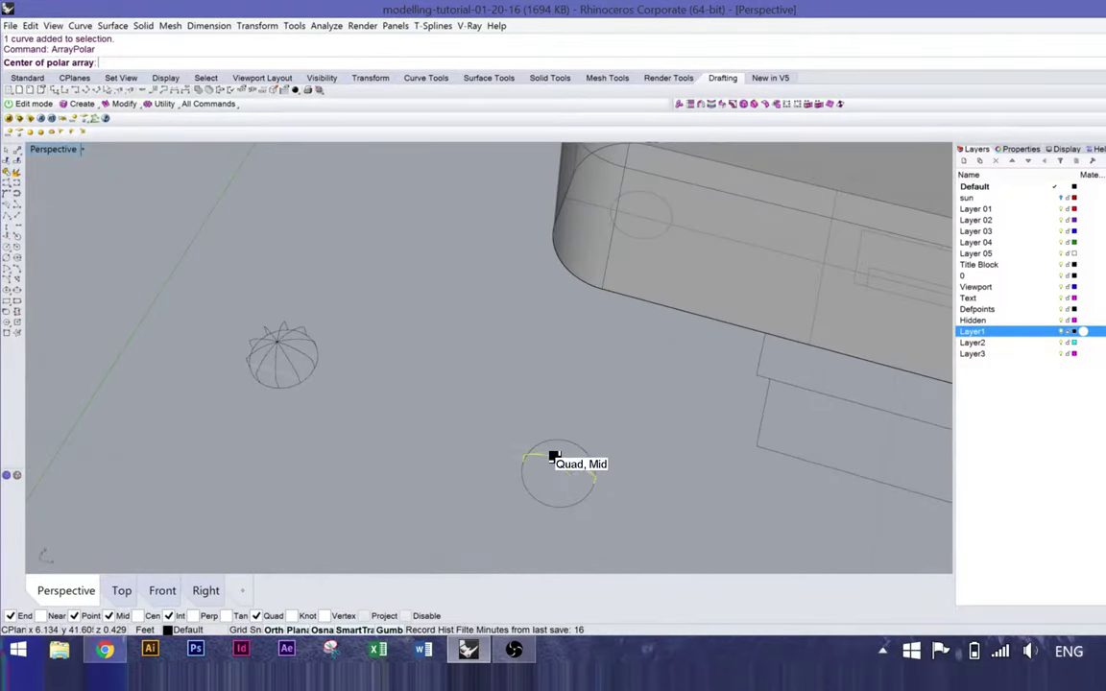
left_click(561, 467)
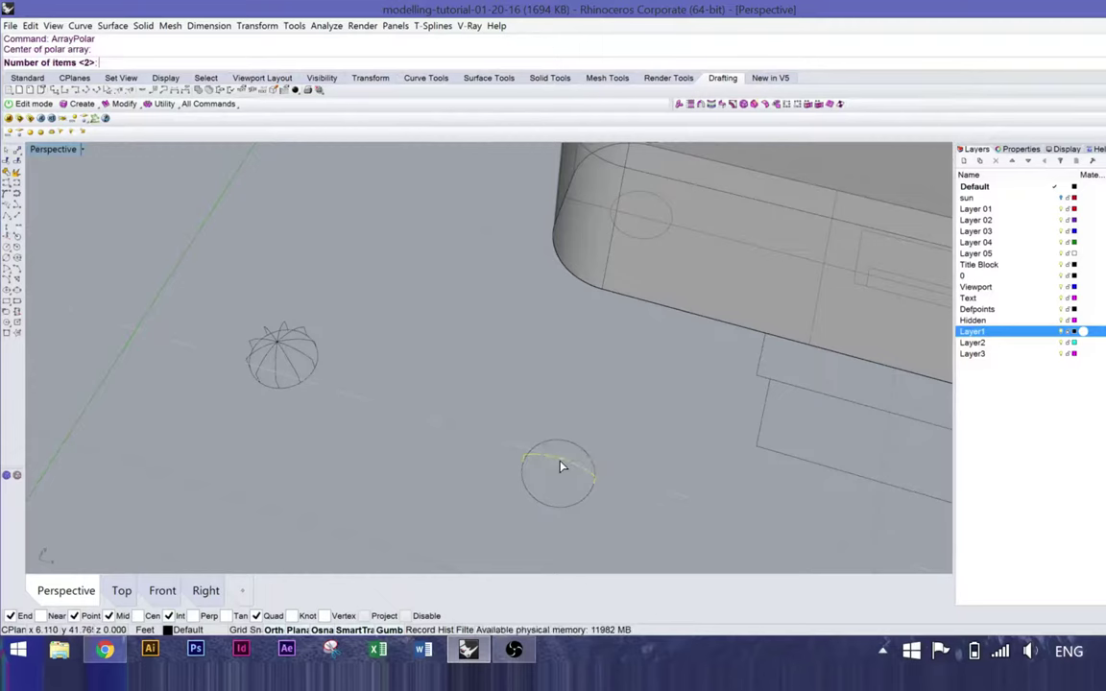
type("6")
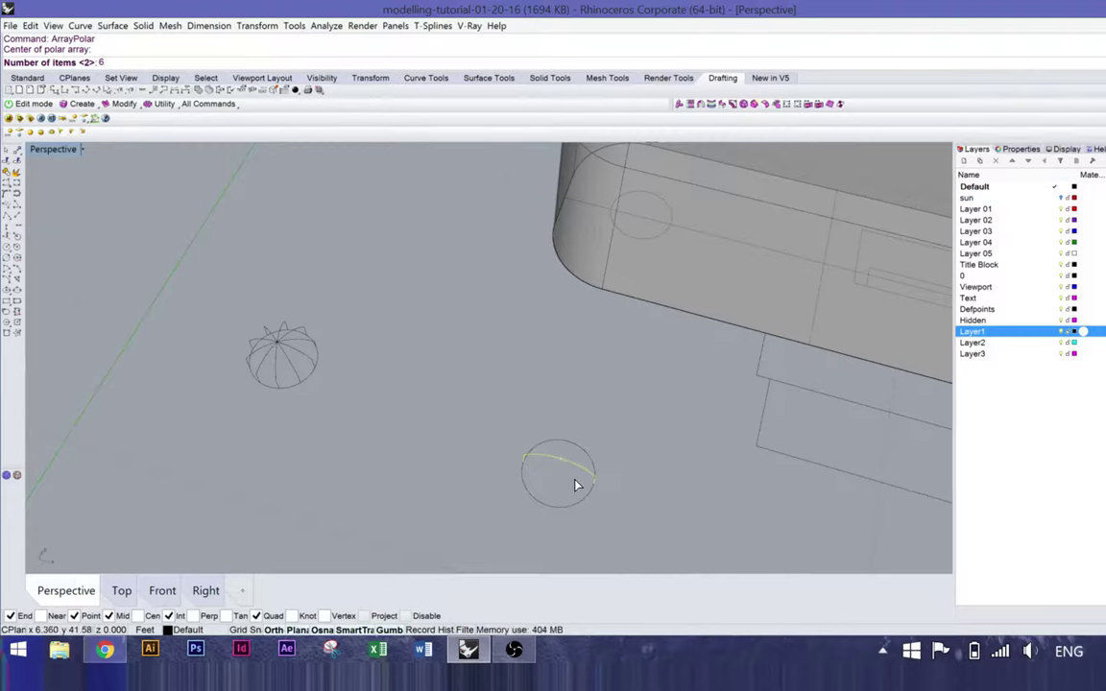
type("10")
key("Return")
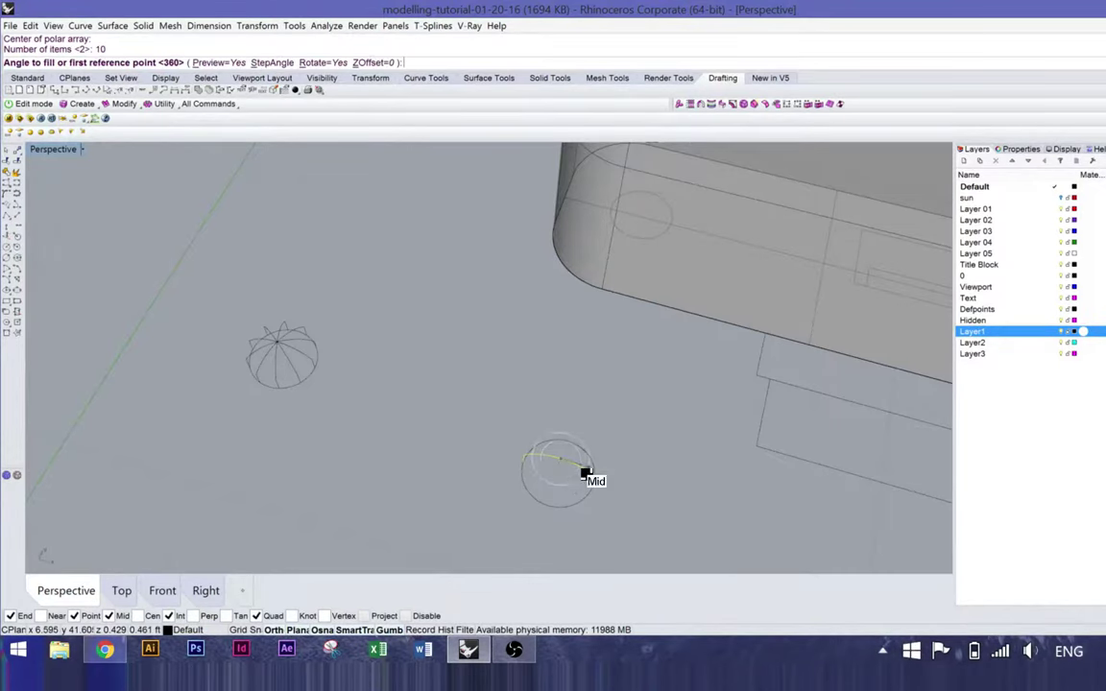
Step: Fill the polar array through 180 degrees in the maximized Top viewport, using opposite quadrants of the button circle as reference points
right_click_drag(567, 481, 572, 460)
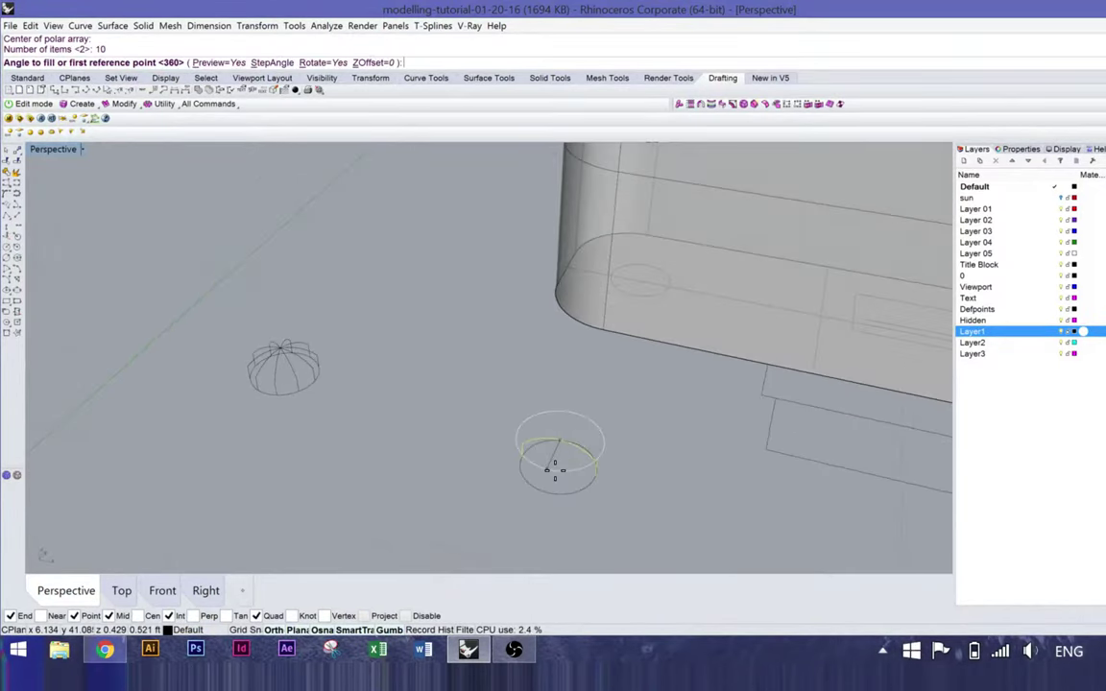
double_click(53, 151)
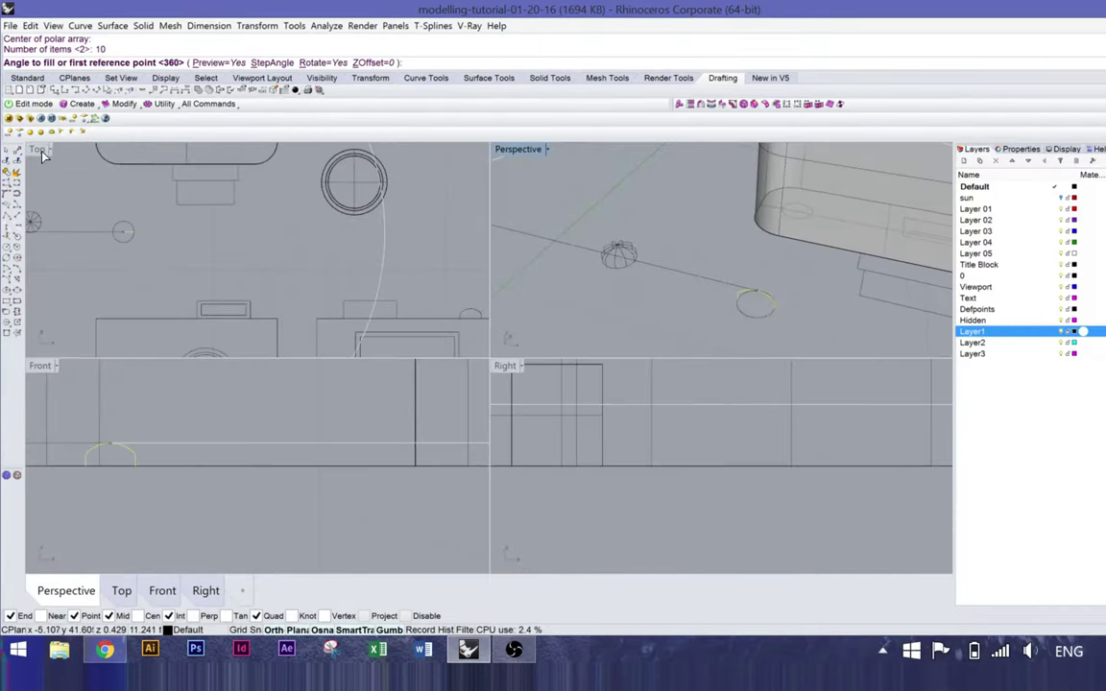
double_click(38, 149)
scroll(221, 319, "up", 5)
scroll(221, 320, "up", 2)
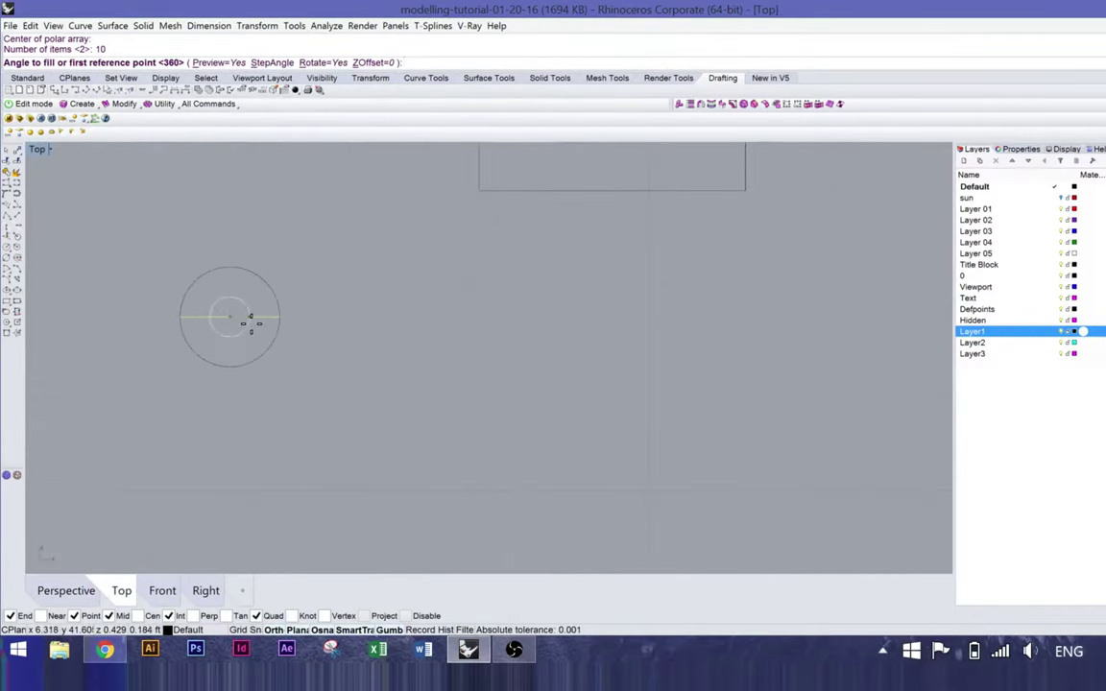
left_click(224, 265)
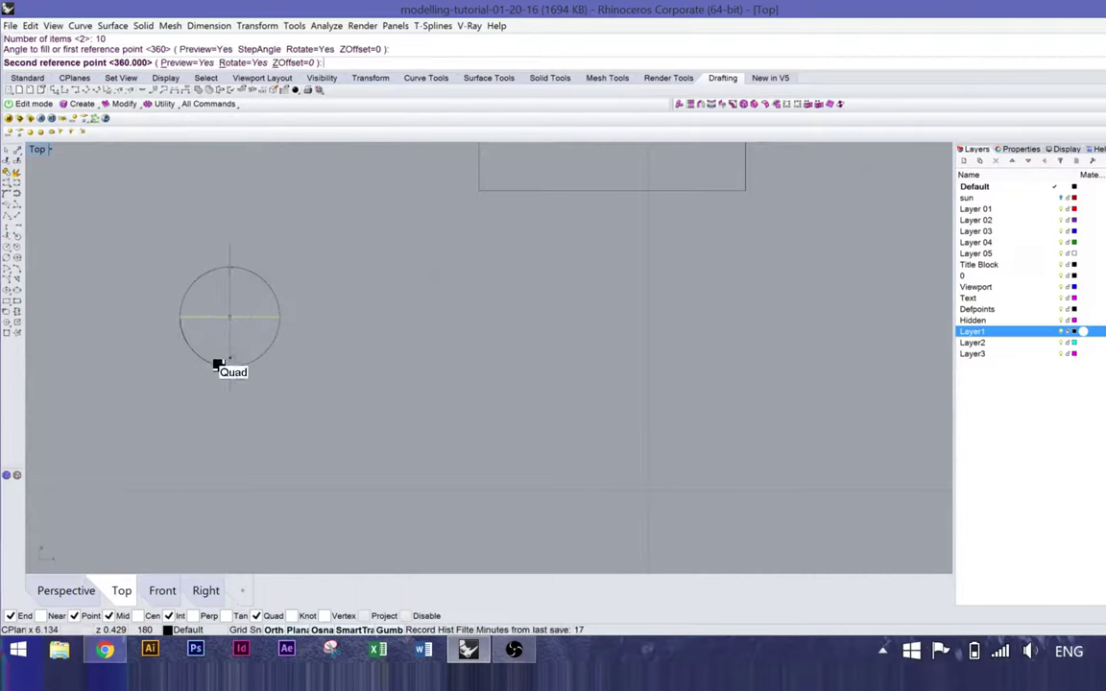
left_click(230, 366)
right_click_drag(321, 354, 363, 372)
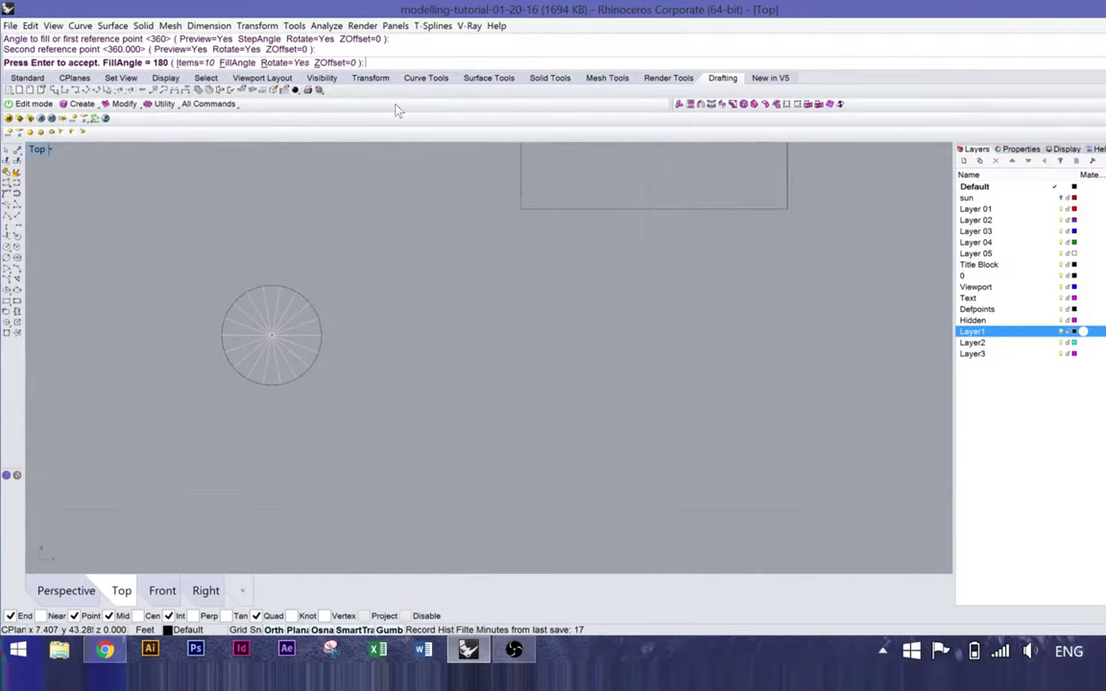
key("Return")
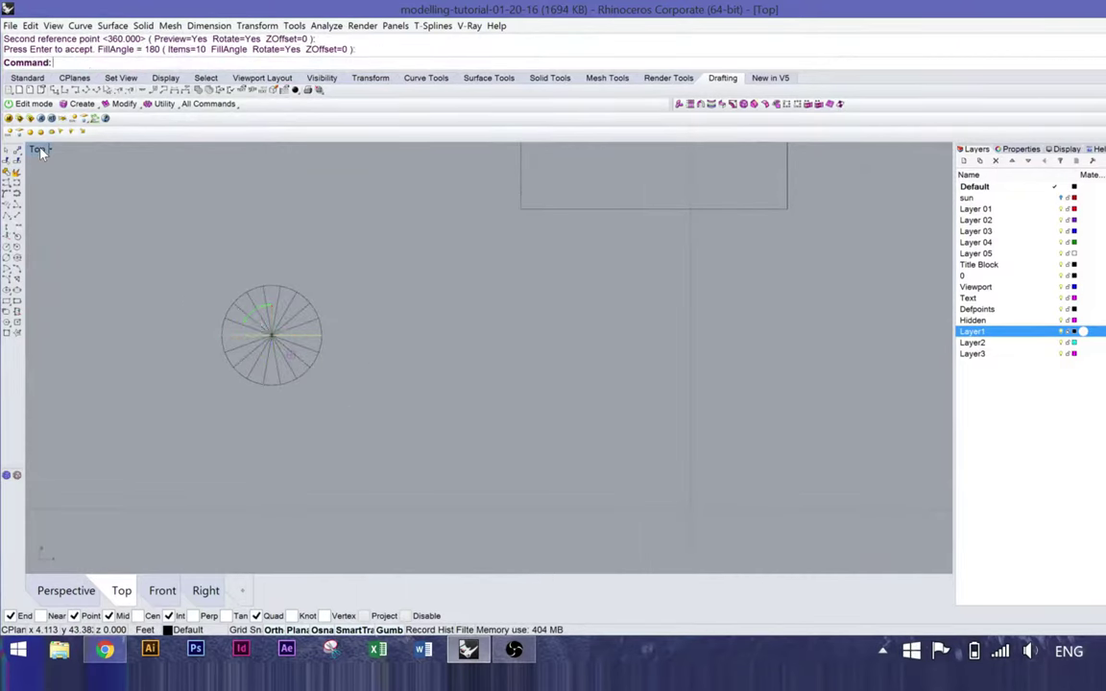
Step: In the maximized Perspective viewport, loft the ten arrayed dome profiles into a button surface and clear the selection
double_click(39, 150)
double_click(515, 149)
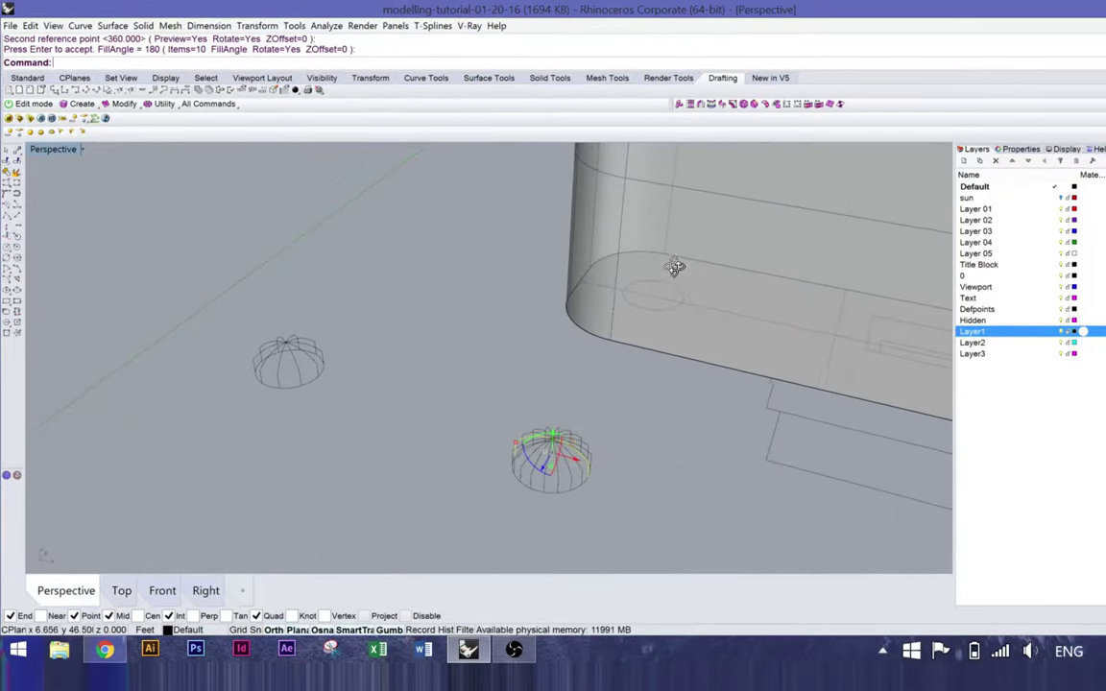
scroll(636, 455, "up", 3)
right_click_drag(636, 455, 529, 333)
key("Escape")
left_click_drag(561, 422, 407, 345)
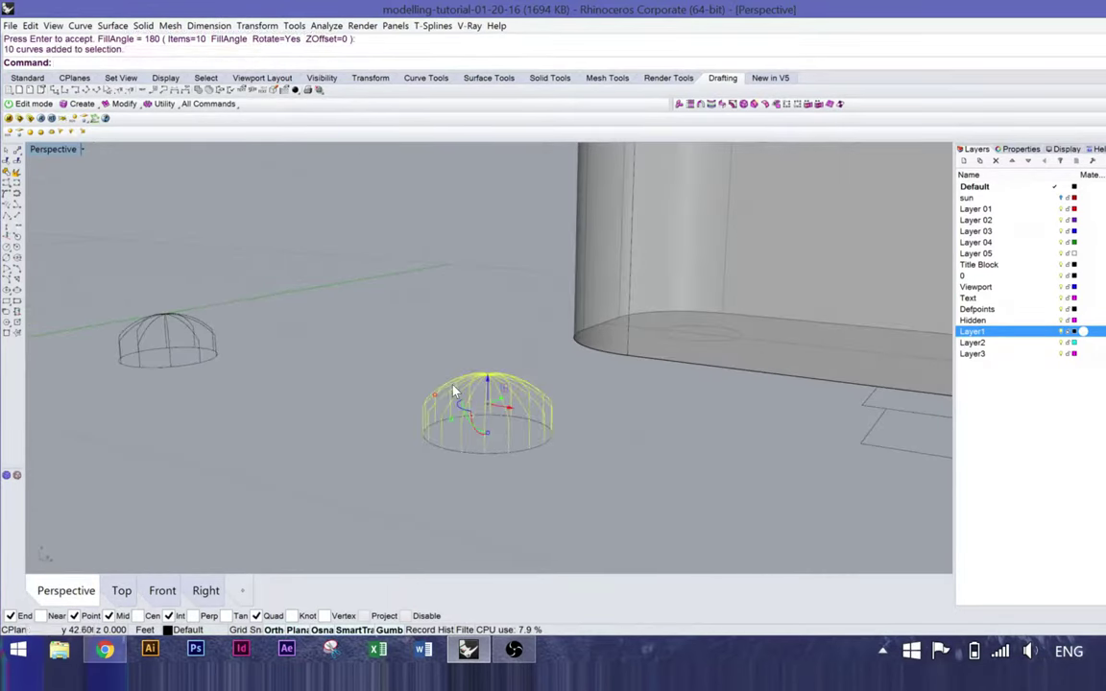
type("Loft")
key("Return")
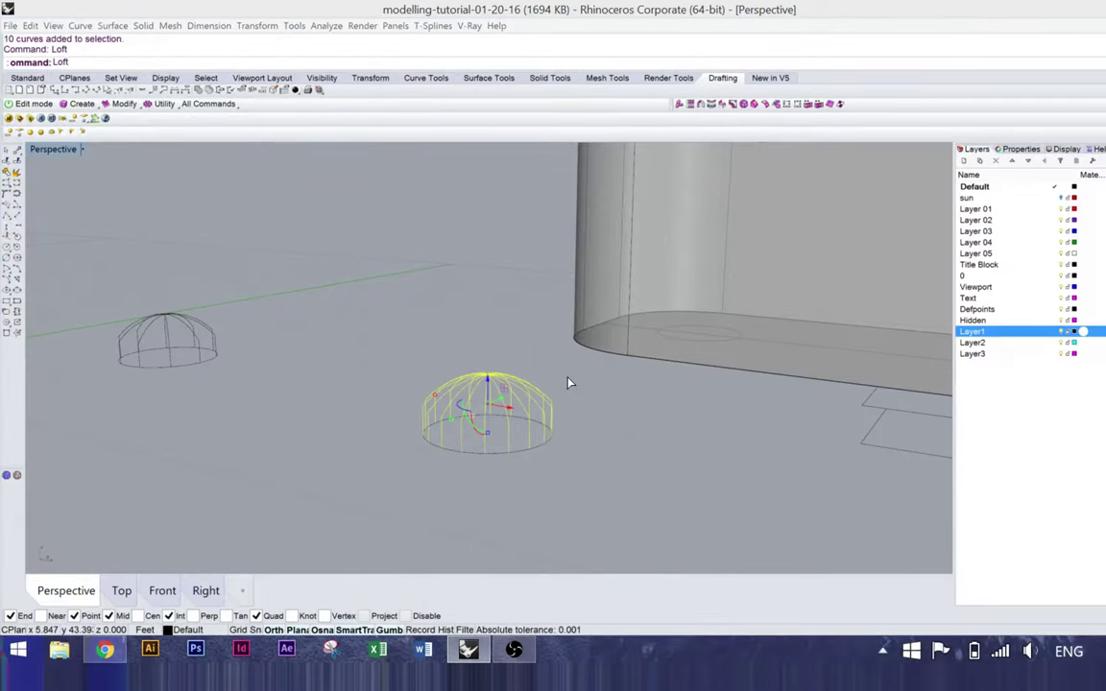
left_click(827, 434)
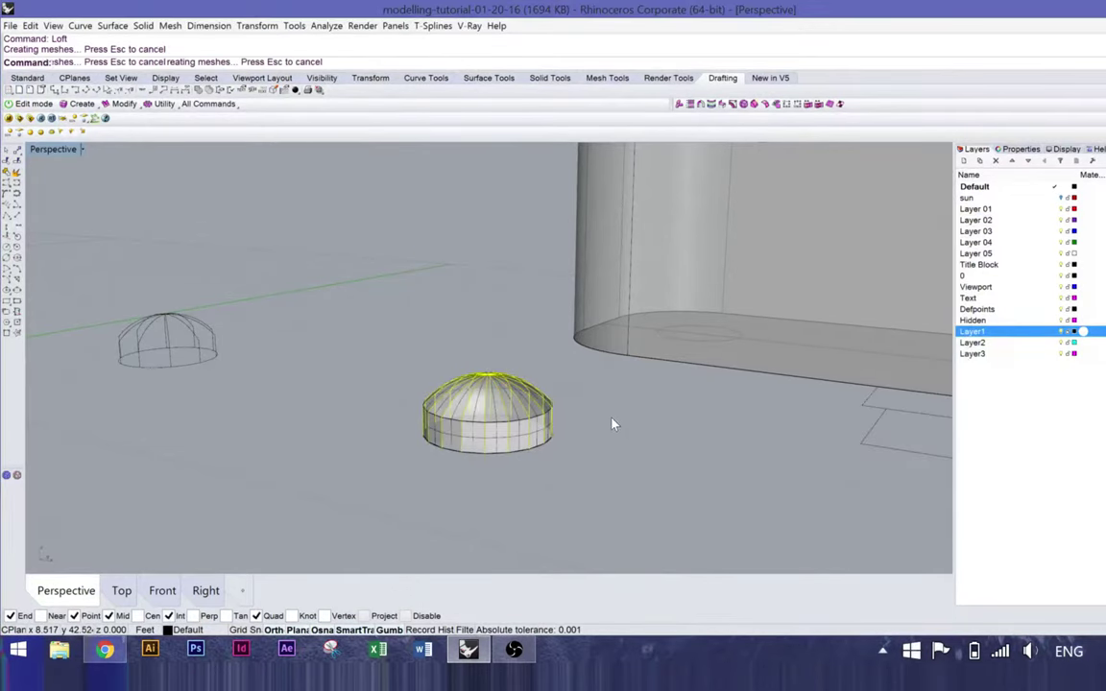
right_click_drag(550, 376, 512, 400)
key("Escape")
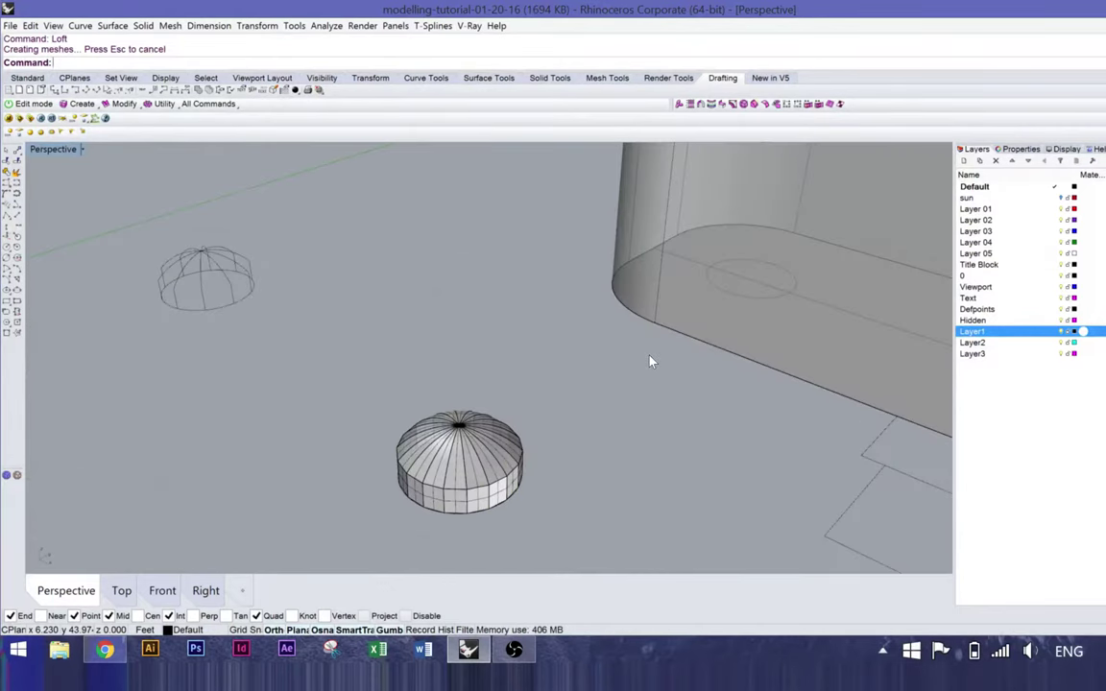
Step: Try to revolve one profile of the unlofted wireframe dome about an axis from its apex to its base
left_click(407, 62)
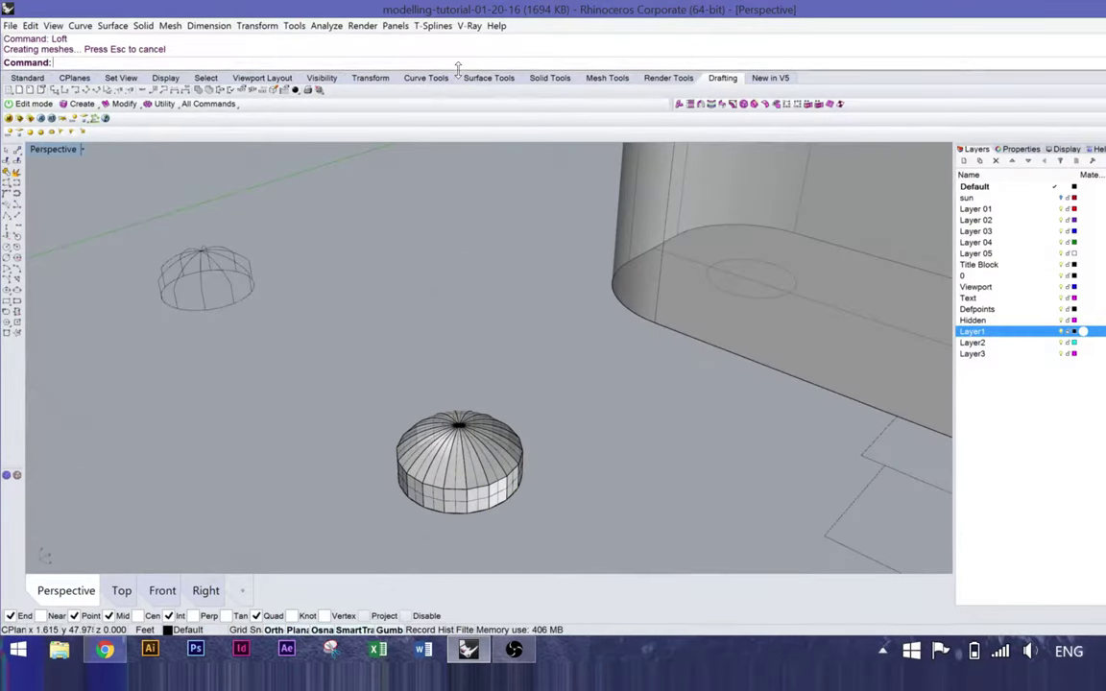
type("Revolve")
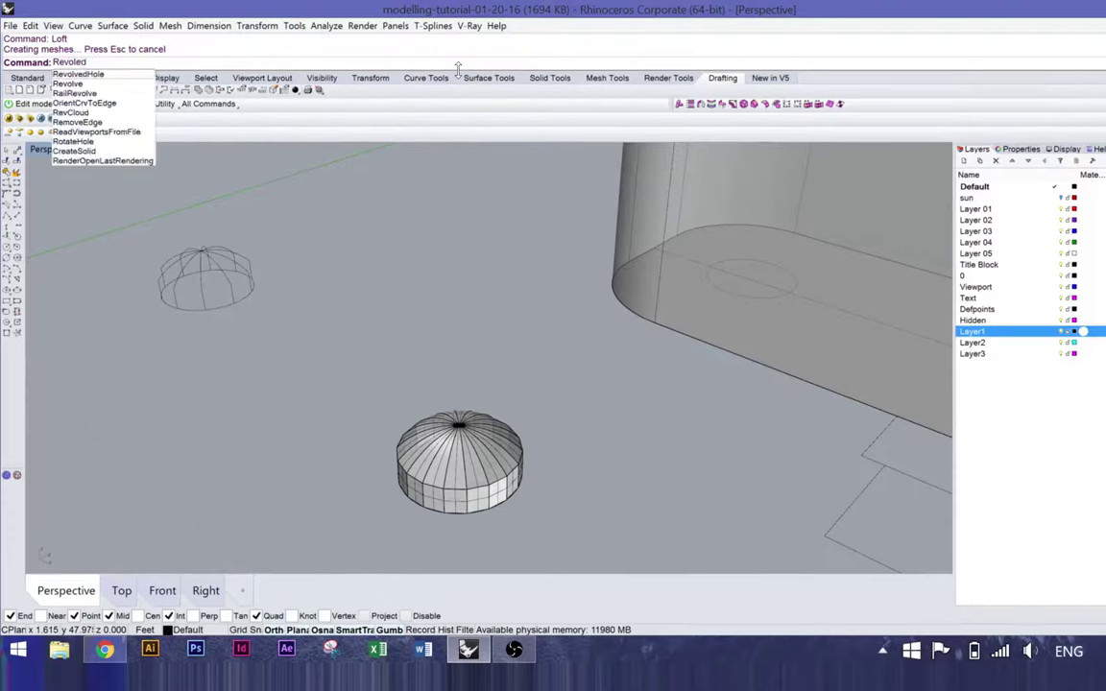
key("Return")
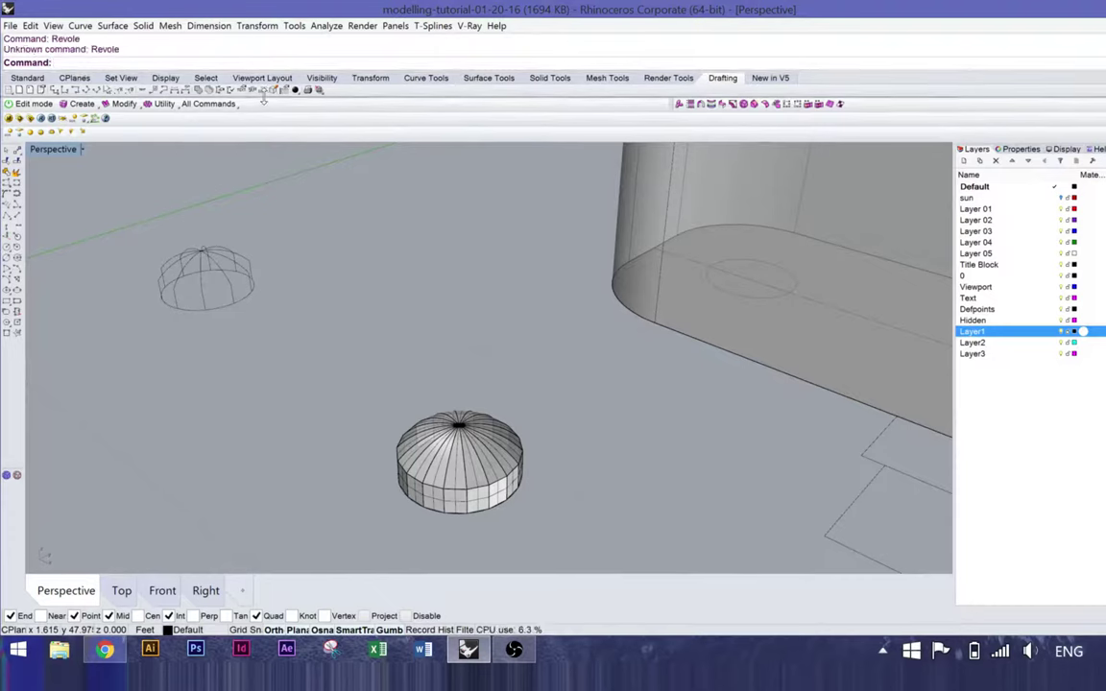
type("Revolv")
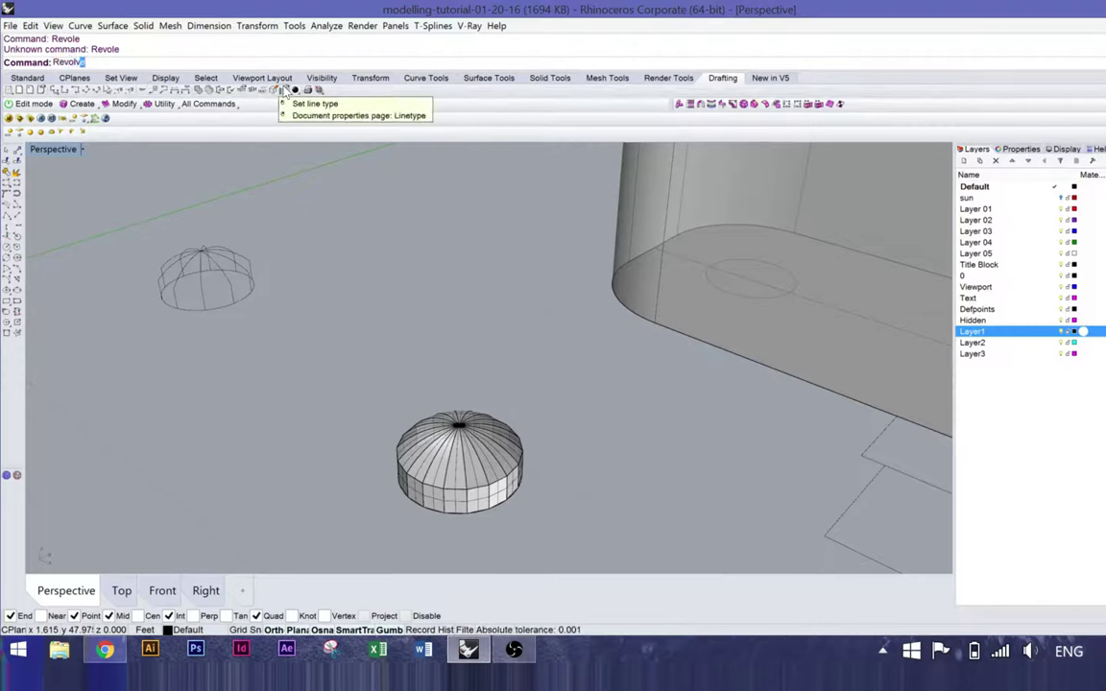
type("e")
key("Return")
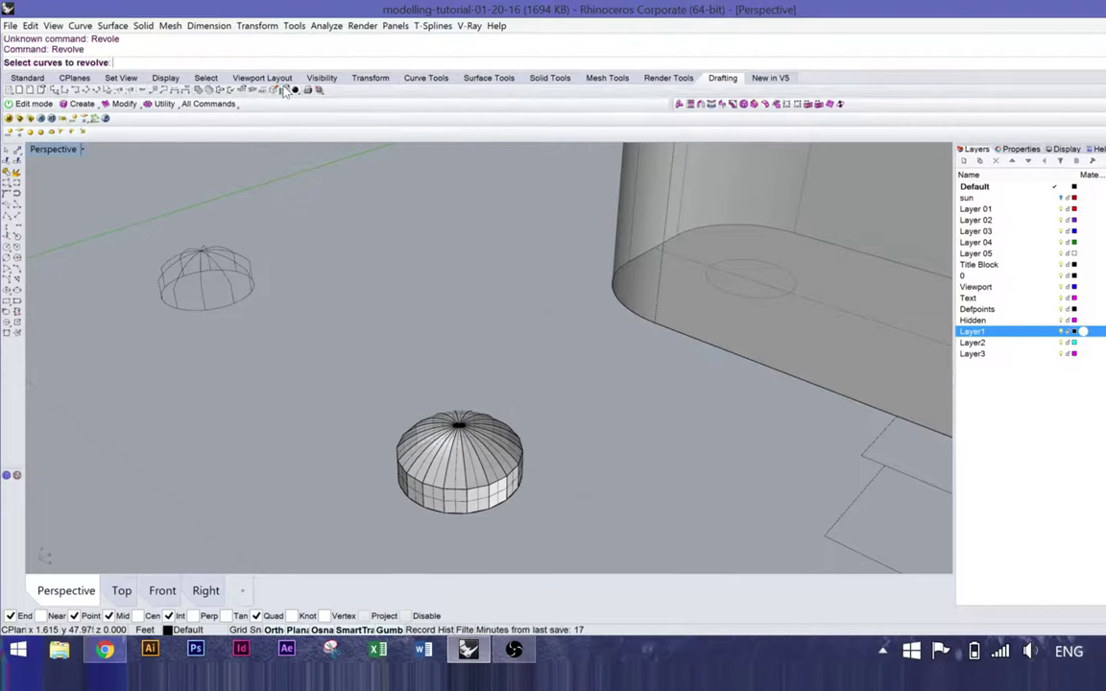
left_click(227, 280)
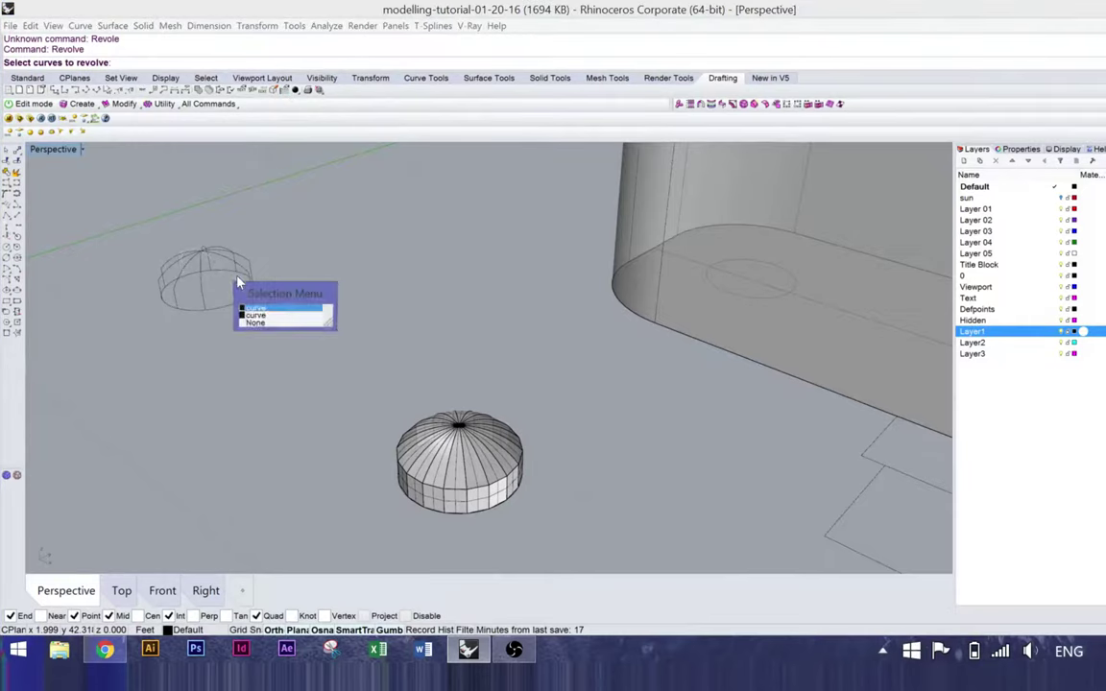
left_click(288, 317)
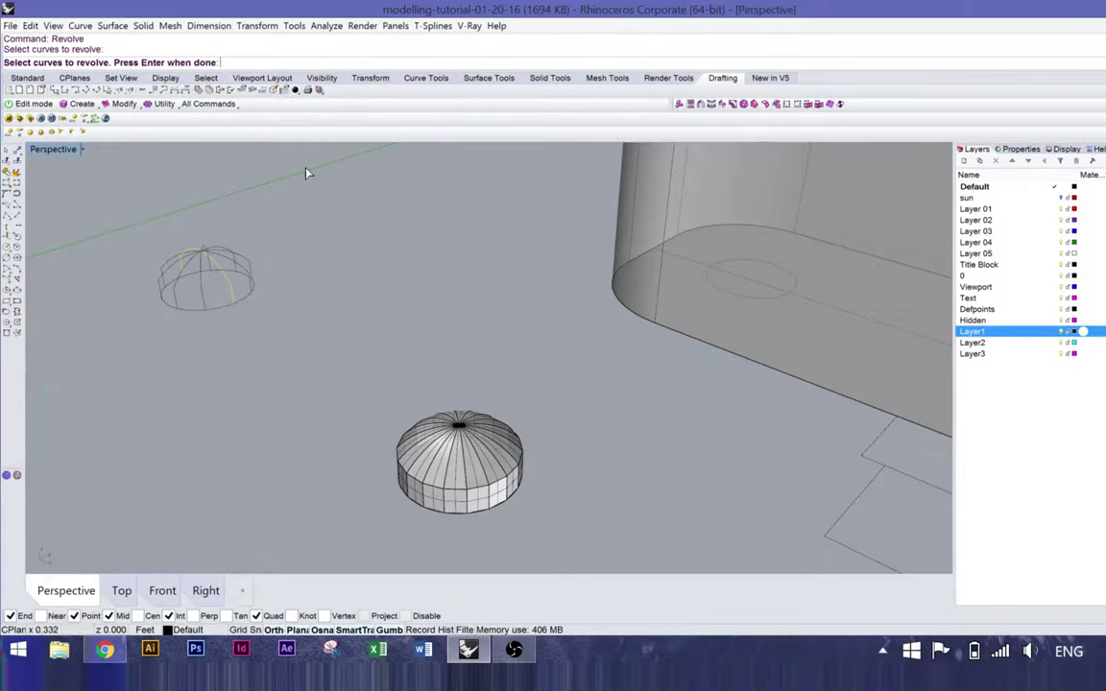
right_click_drag(274, 151, 267, 204)
key("Return")
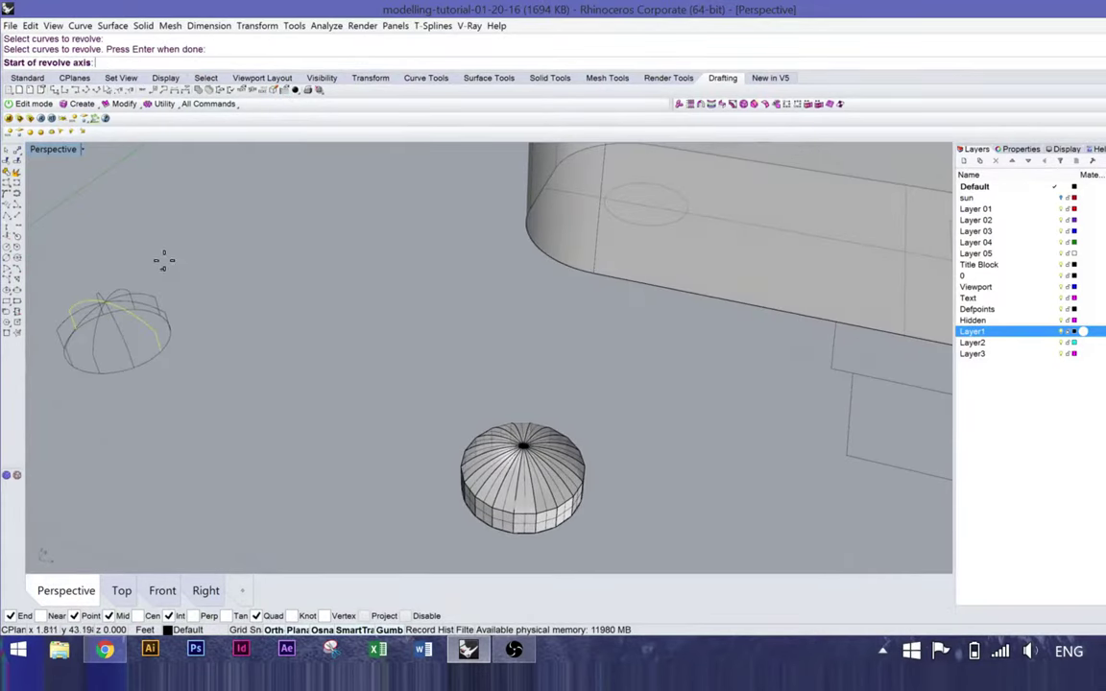
left_click(99, 298)
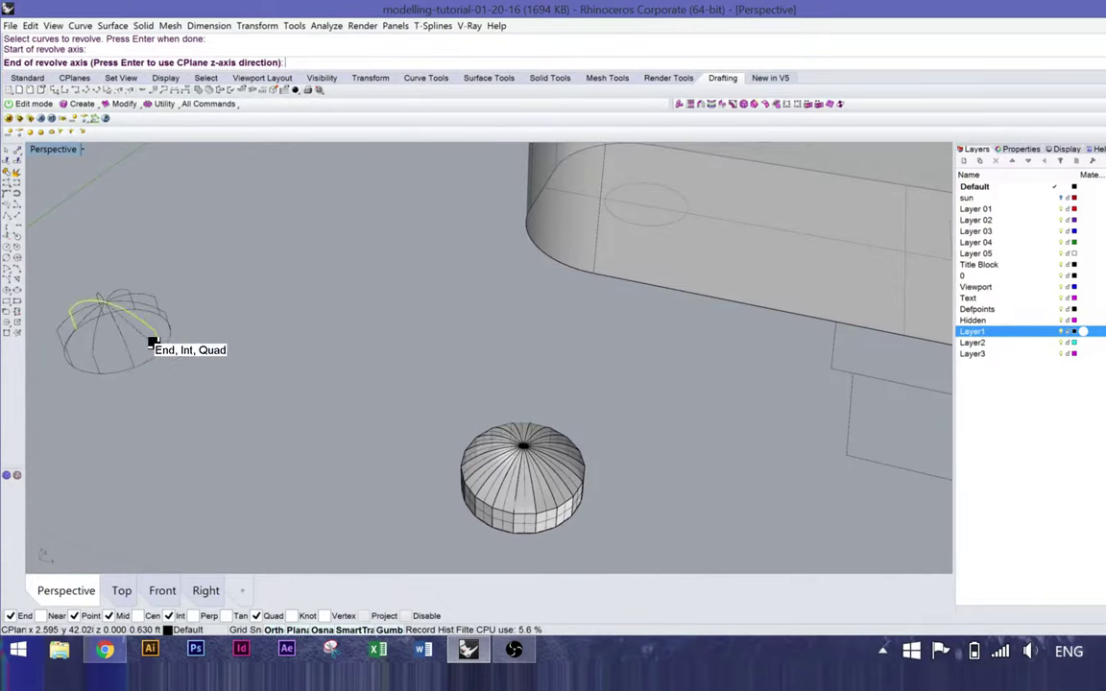
right_click_drag(148, 342, 203, 321)
left_click(204, 323)
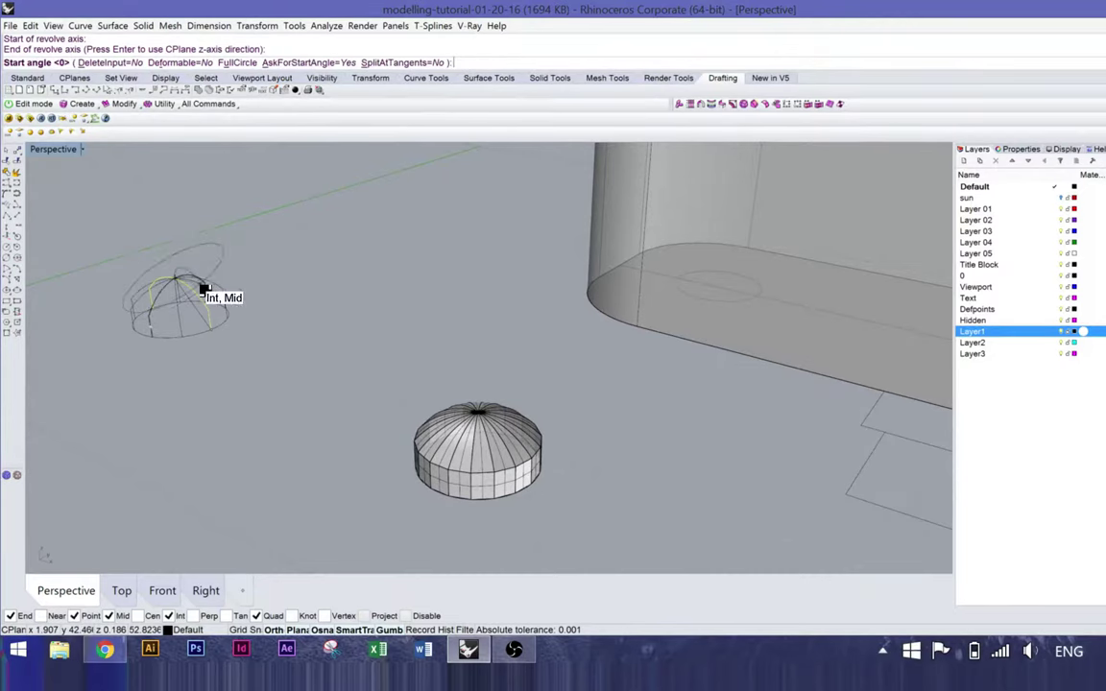
key("Return")
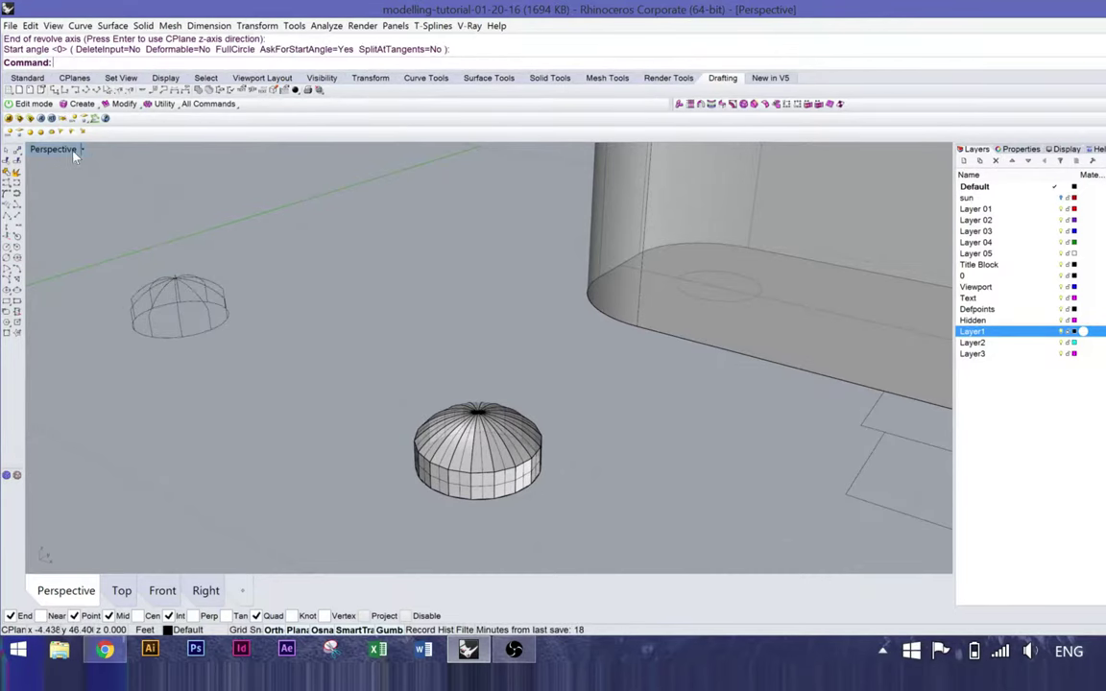
scroll(414, 309, "down", 4)
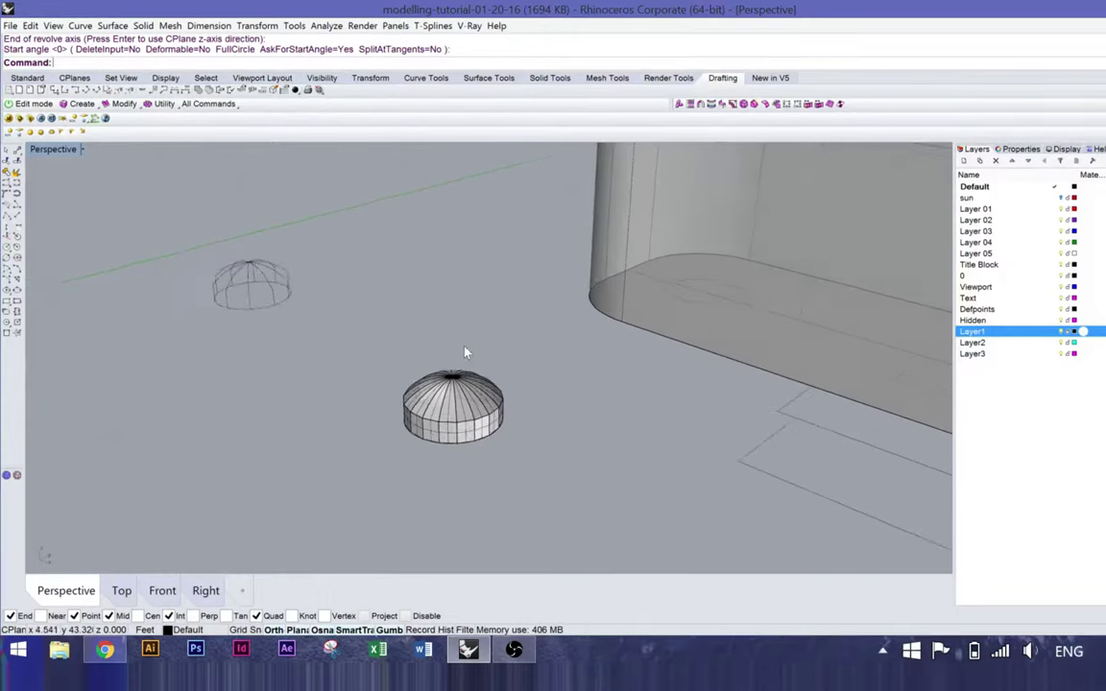
right_click_drag(477, 433, 430, 371)
scroll(430, 371, "down", 5)
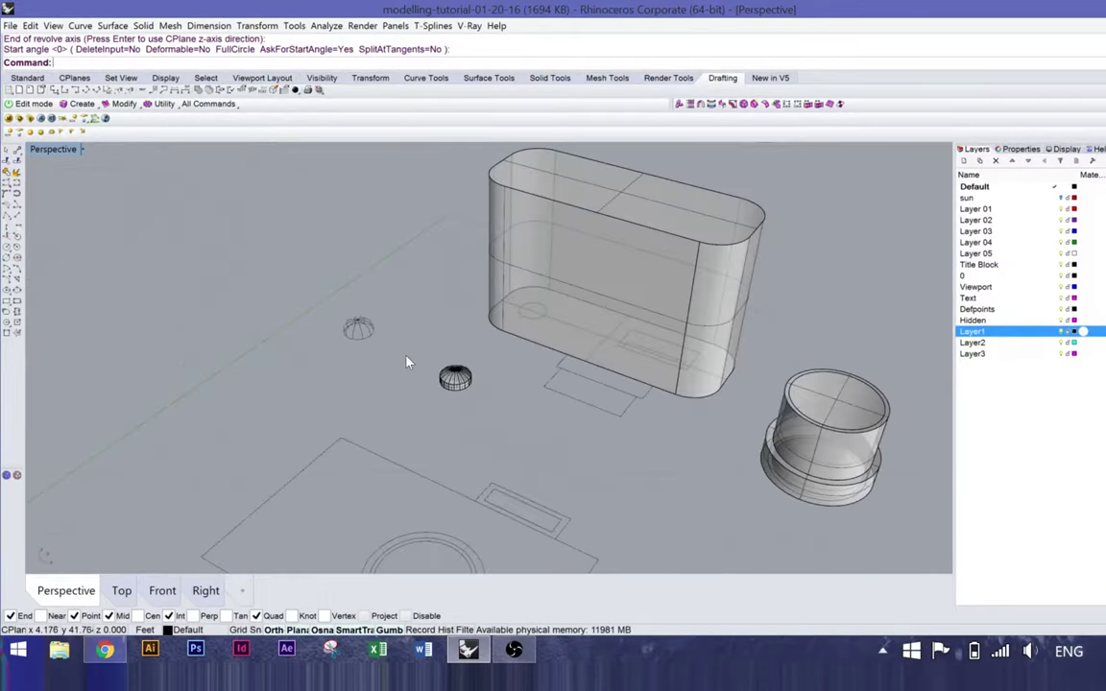
scroll(284, 239, "up", 2)
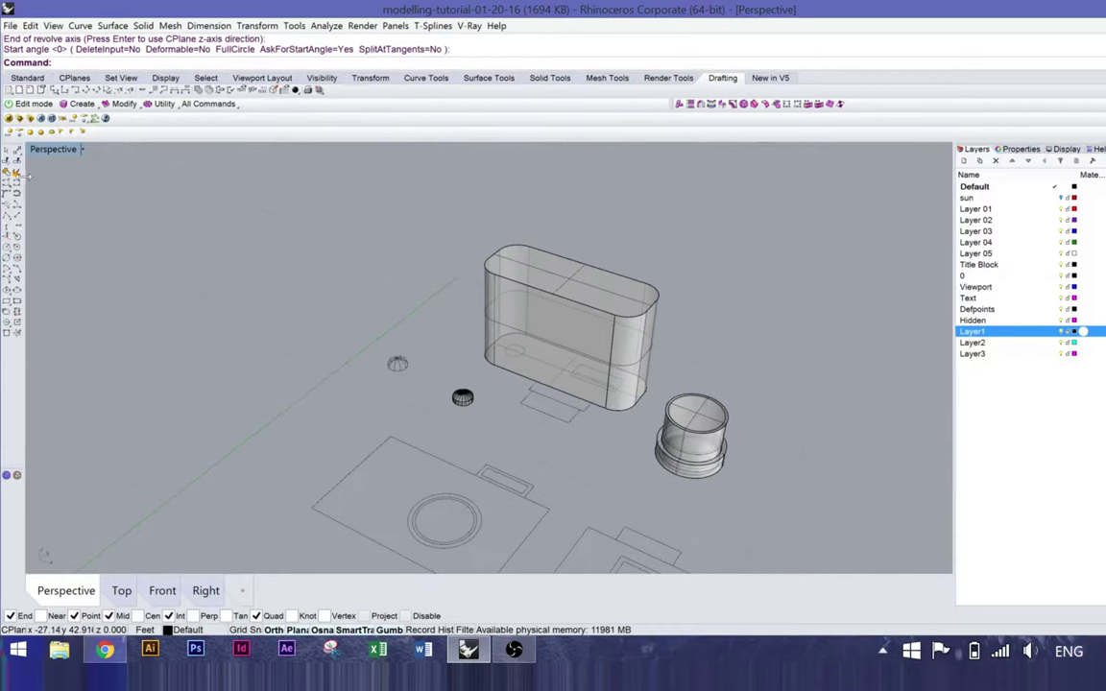
Step: In the maximized Front viewport, sketch a degree-3 wavy control-point curve with two humps in the empty area beside the camera body, with Ortho off
left_click(27, 78)
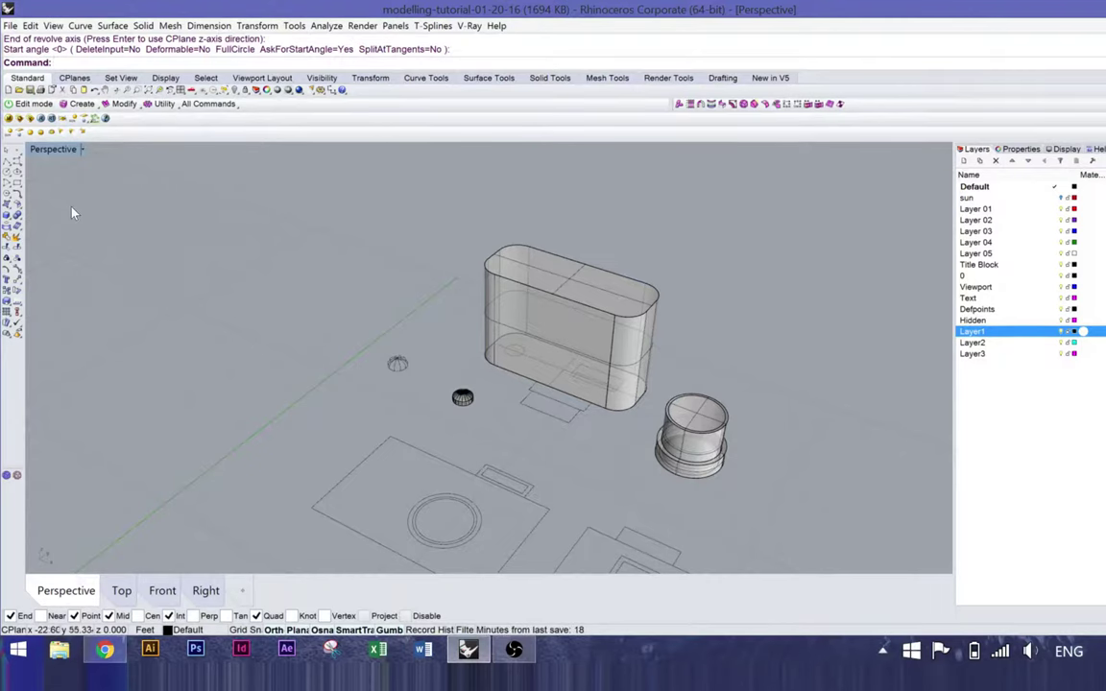
left_click(15, 161)
double_click(56, 149)
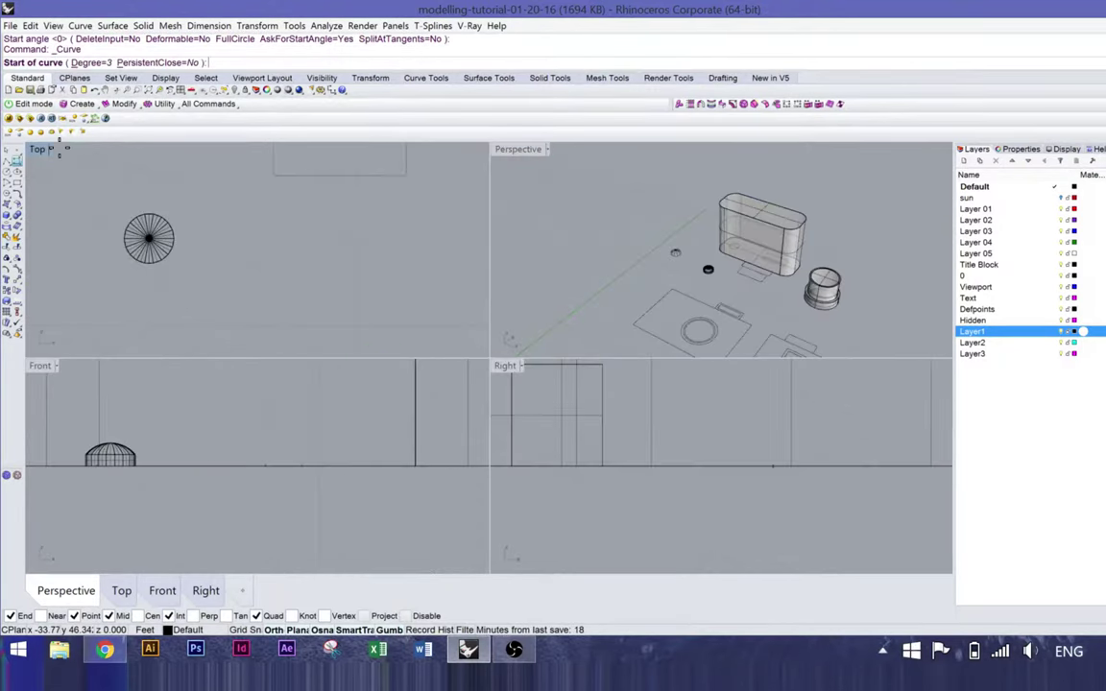
double_click(39, 365)
scroll(314, 487, "down", 3)
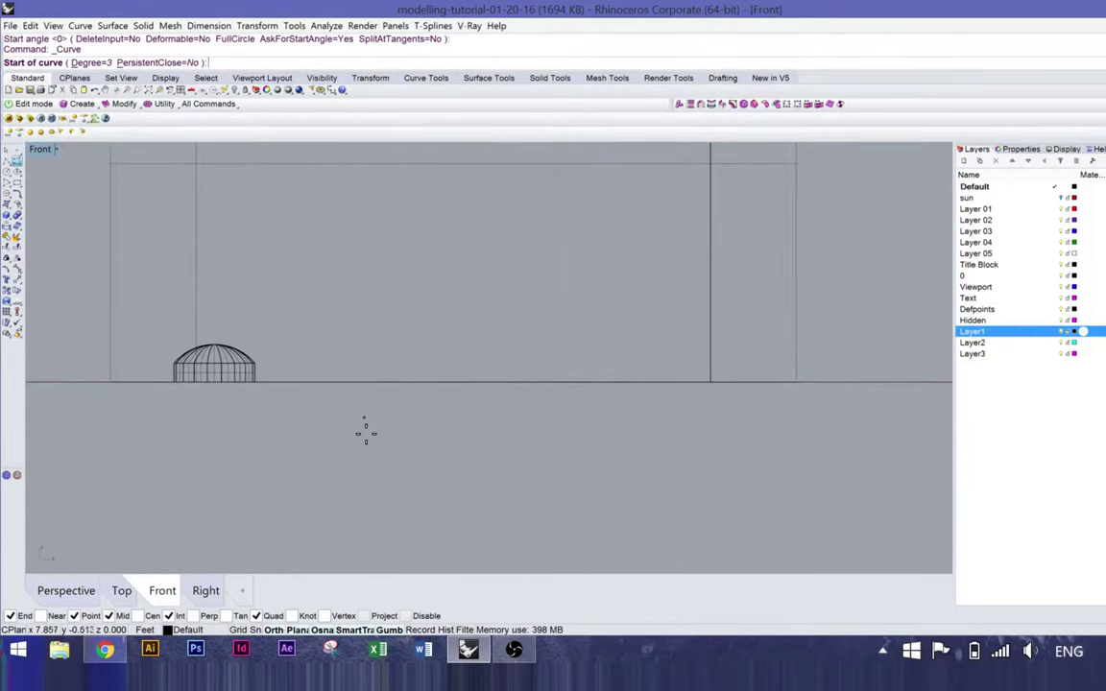
scroll(390, 432, "down", 3)
right_click_drag(427, 452, 777, 462)
left_click(254, 298)
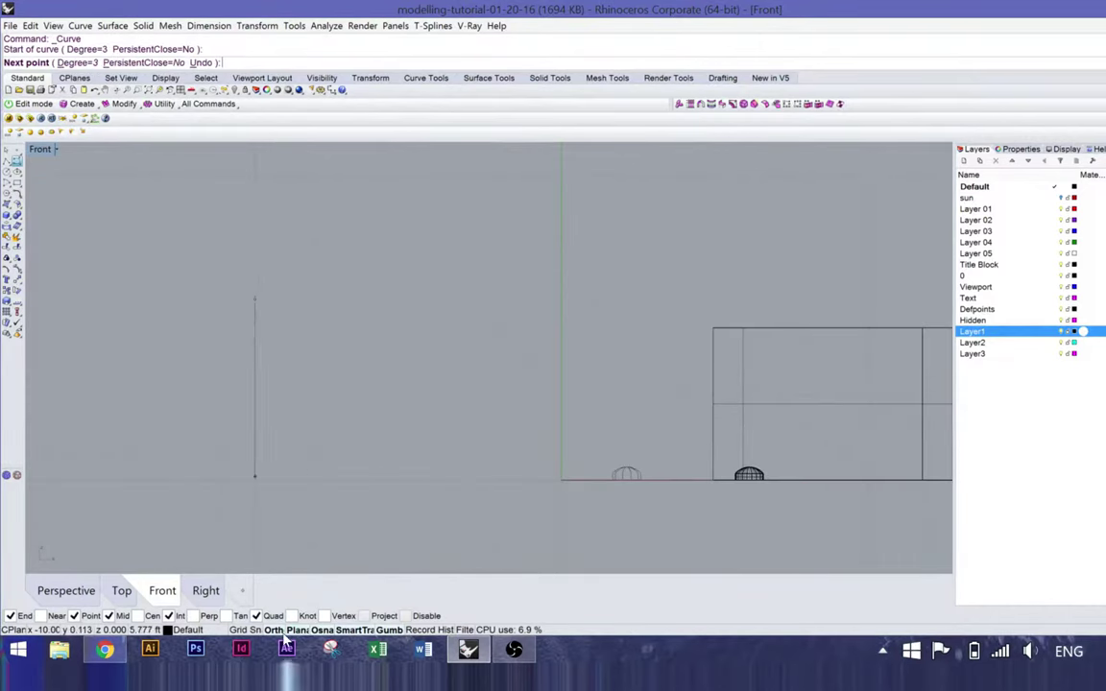
left_click(321, 204)
left_click(450, 295)
left_click(516, 193)
left_click(627, 207)
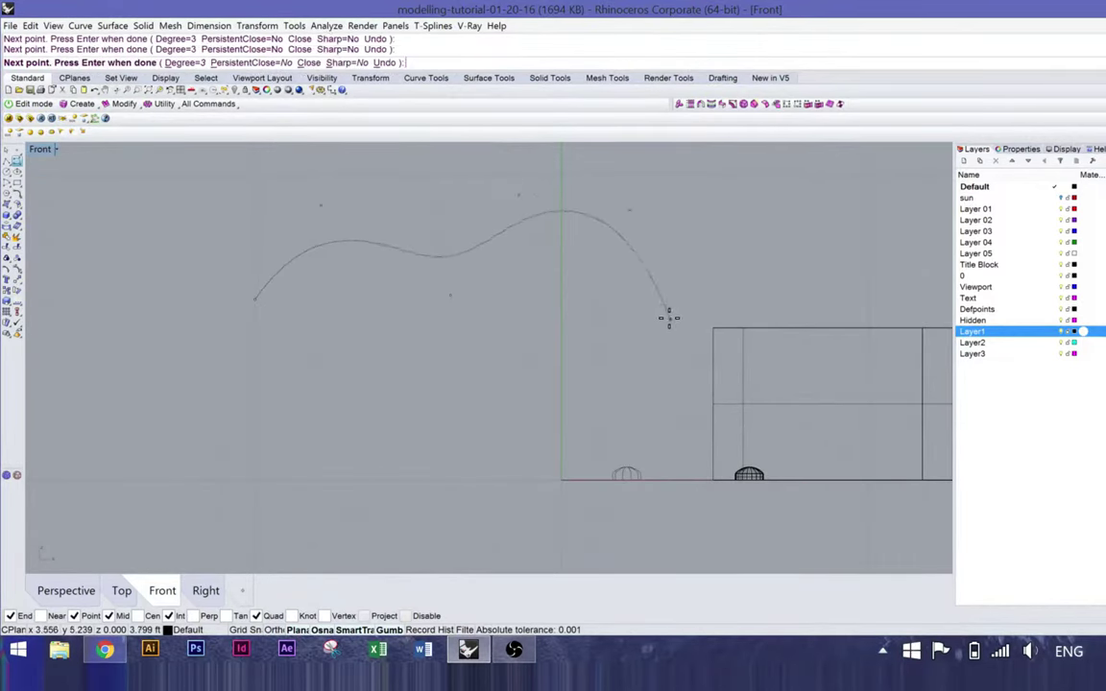
left_click(666, 319)
key("Return")
key("Return")
Step: Zoom all viewports to the wavy curve, raise it with the gumball in the maximized Perspective viewport, and deselect it
left_click(398, 248)
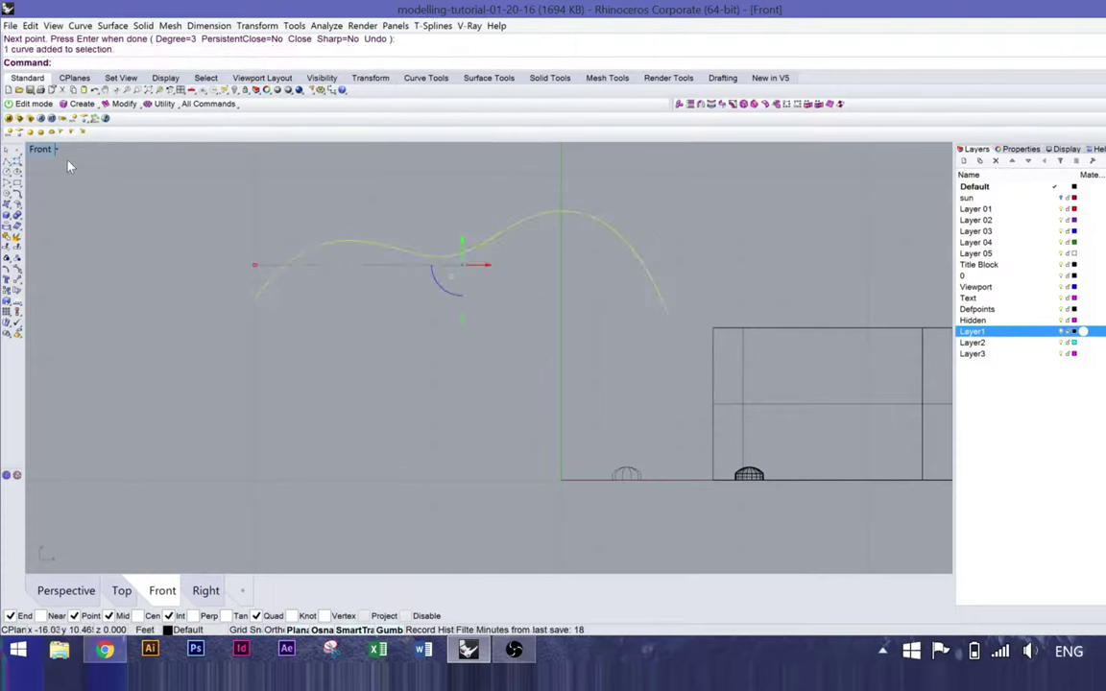
double_click(40, 149)
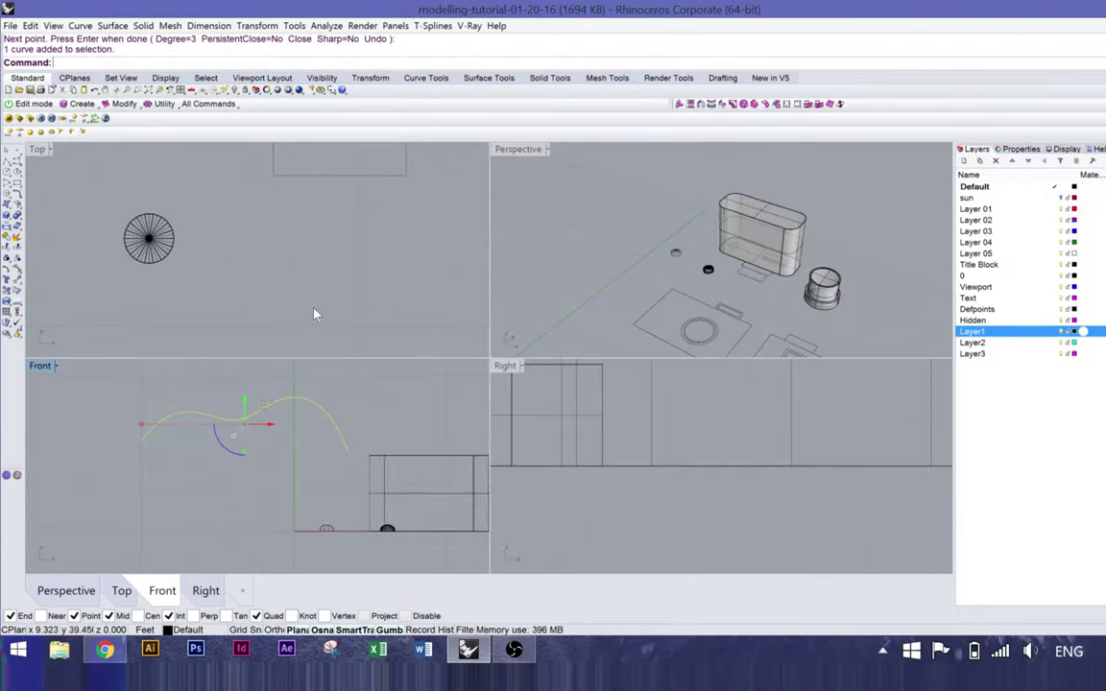
scroll(296, 267, "down", 5)
type("ZSA")
key("Return")
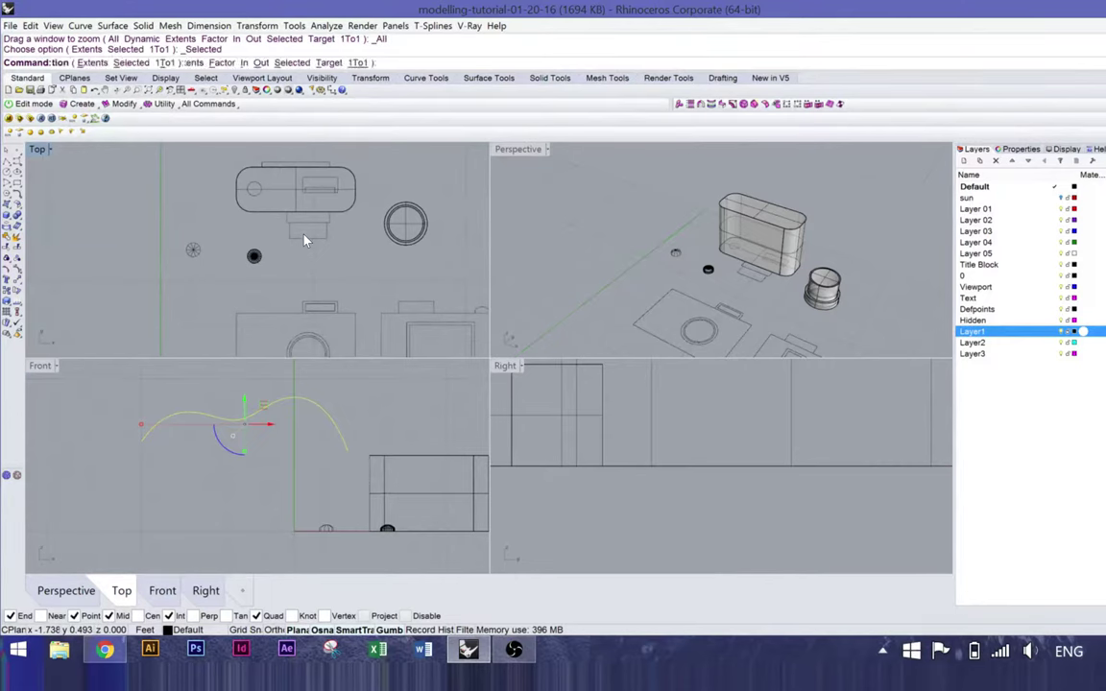
key("ctrl+m")
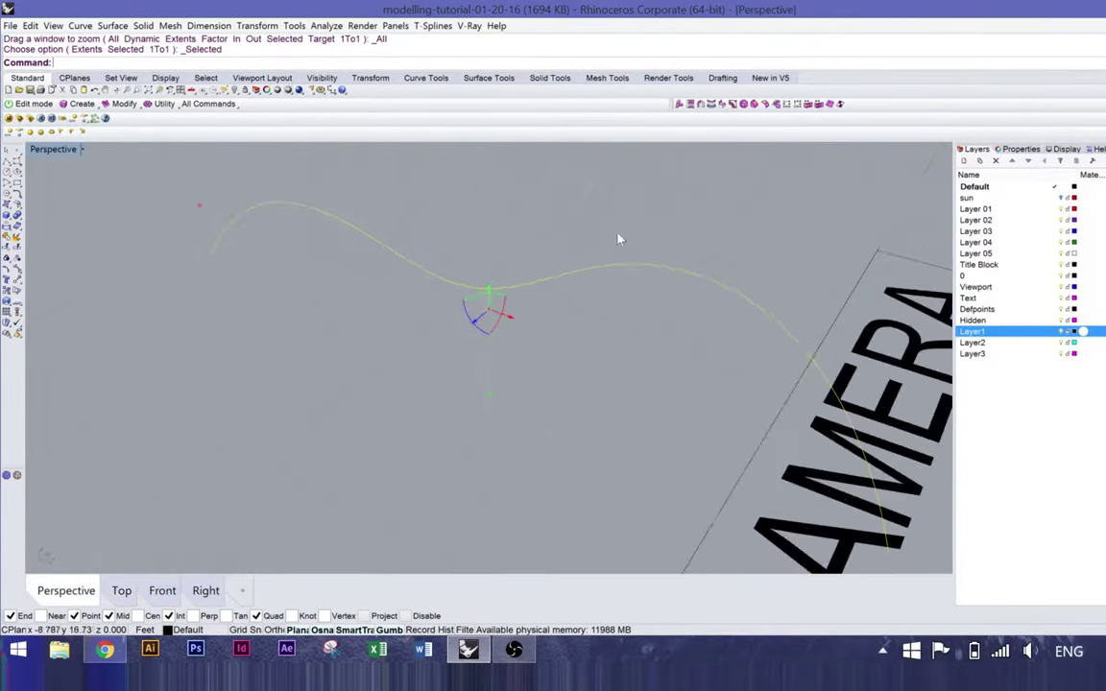
scroll(614, 236, "up", 3)
scroll(605, 278, "down", 3)
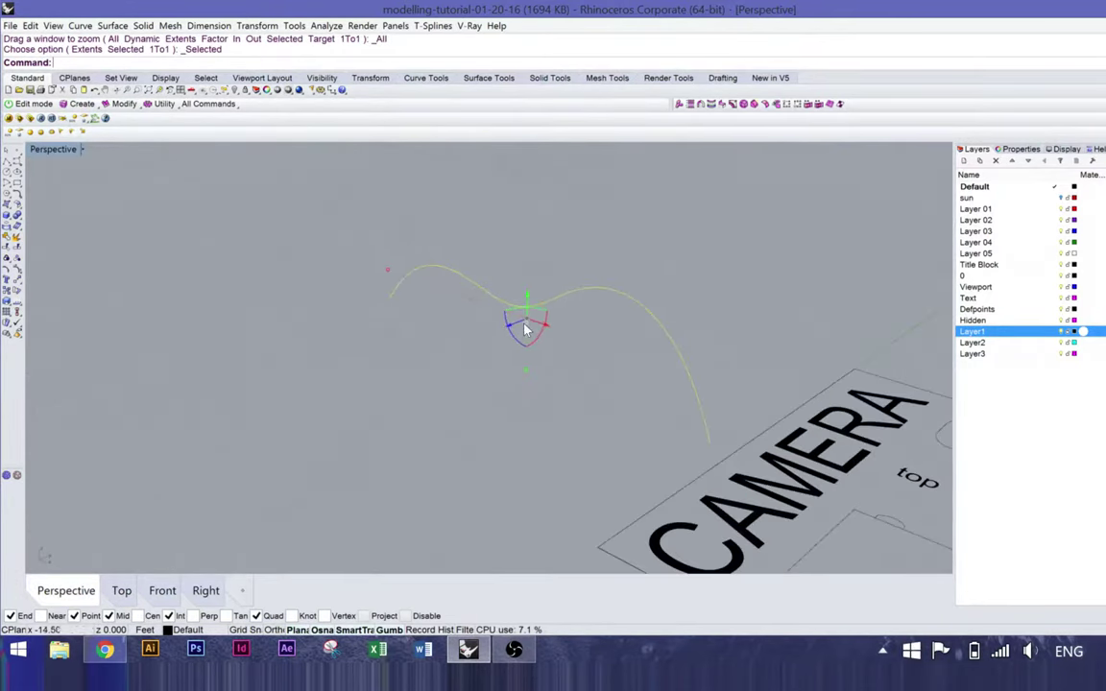
left_click_drag(526, 287, 626, 299)
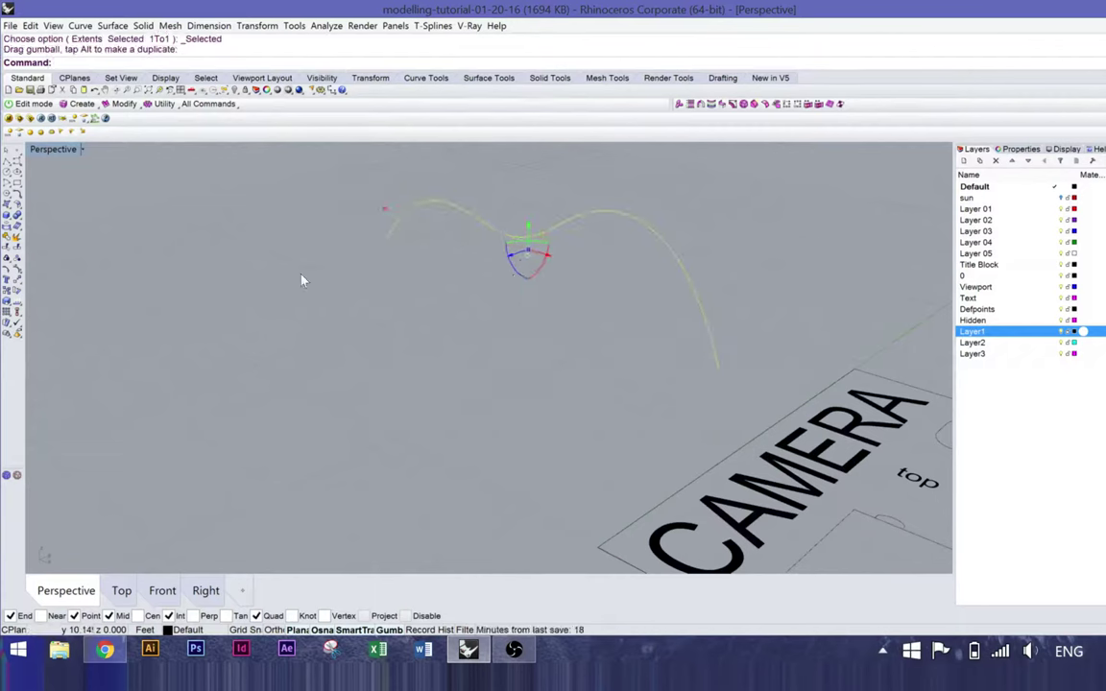
left_click(678, 345)
right_click_drag(678, 346, 763, 286)
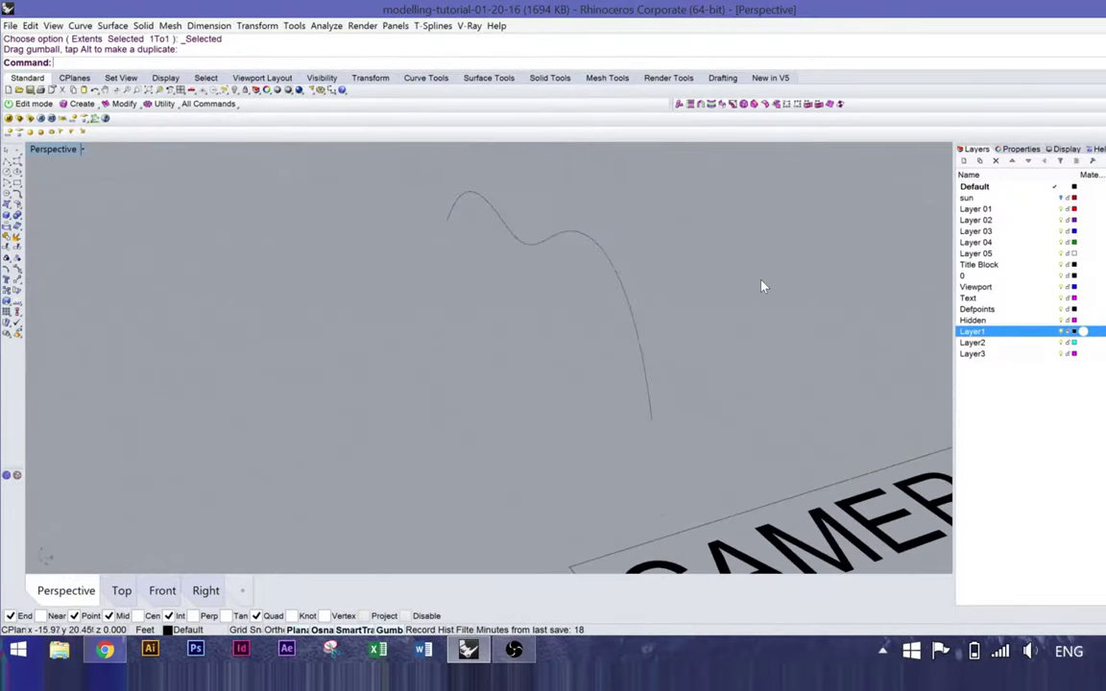
Step: Duplicate the wavy curve with the gumball, placing the copy parallel to the original and offset perpendicular to its plane
left_click(584, 237)
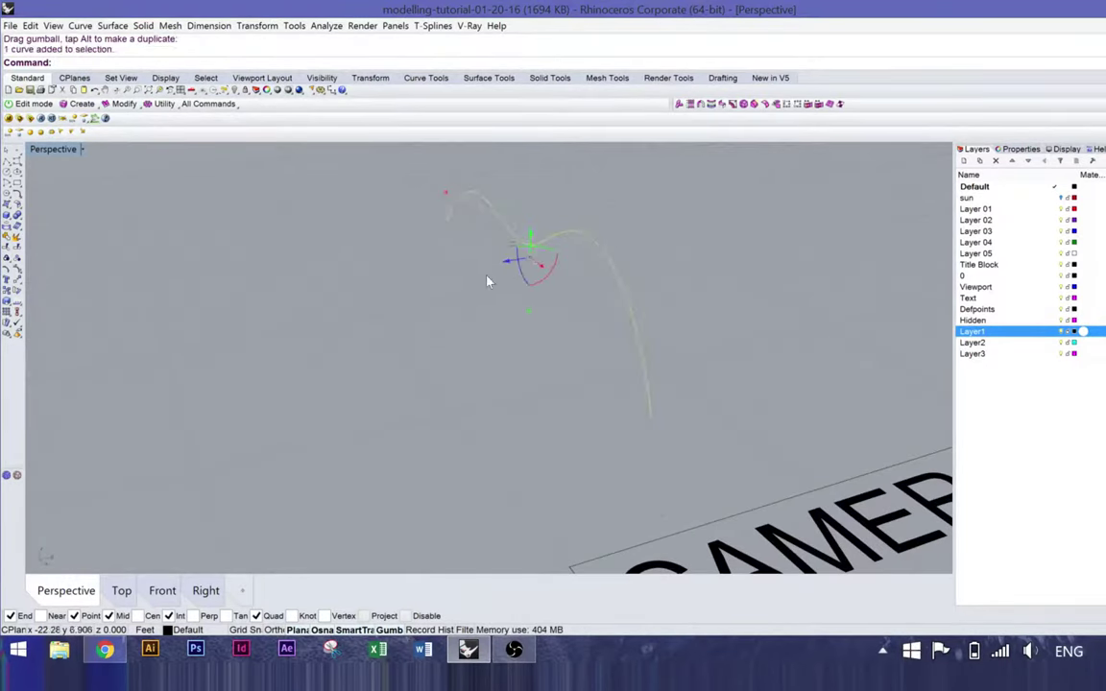
key("alt")
left_click_drag(514, 261, 298, 294)
right_click_drag(523, 303, 485, 362)
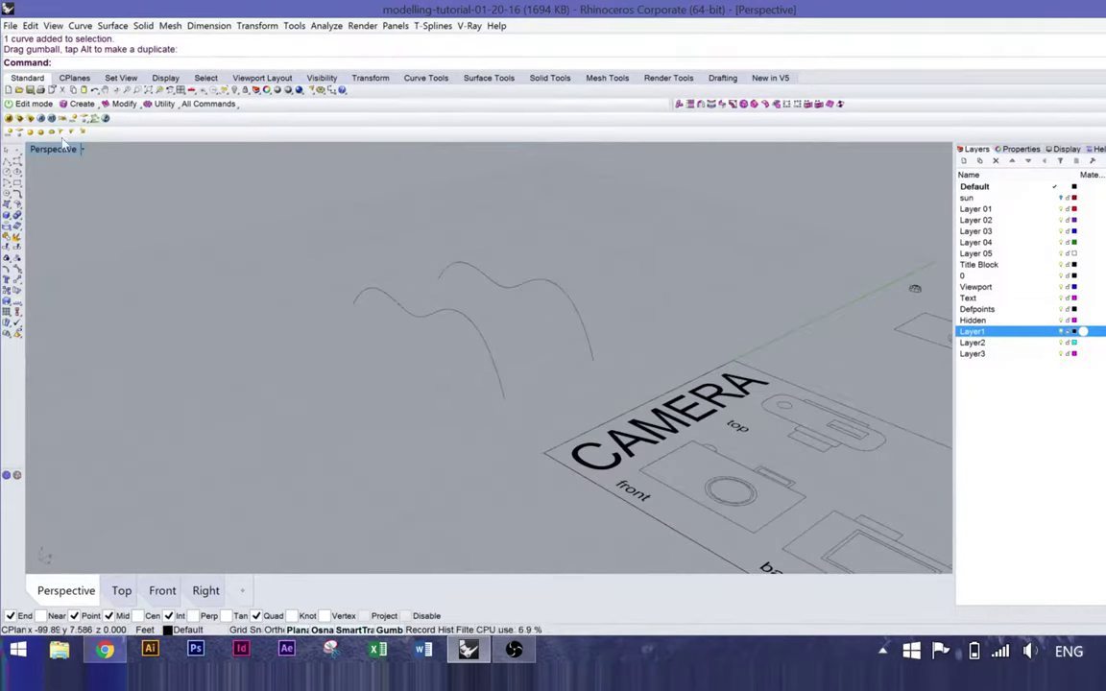
Step: Draw a straight polyline connecting the lower endpoints of the two wavy curves
left_click(7, 161)
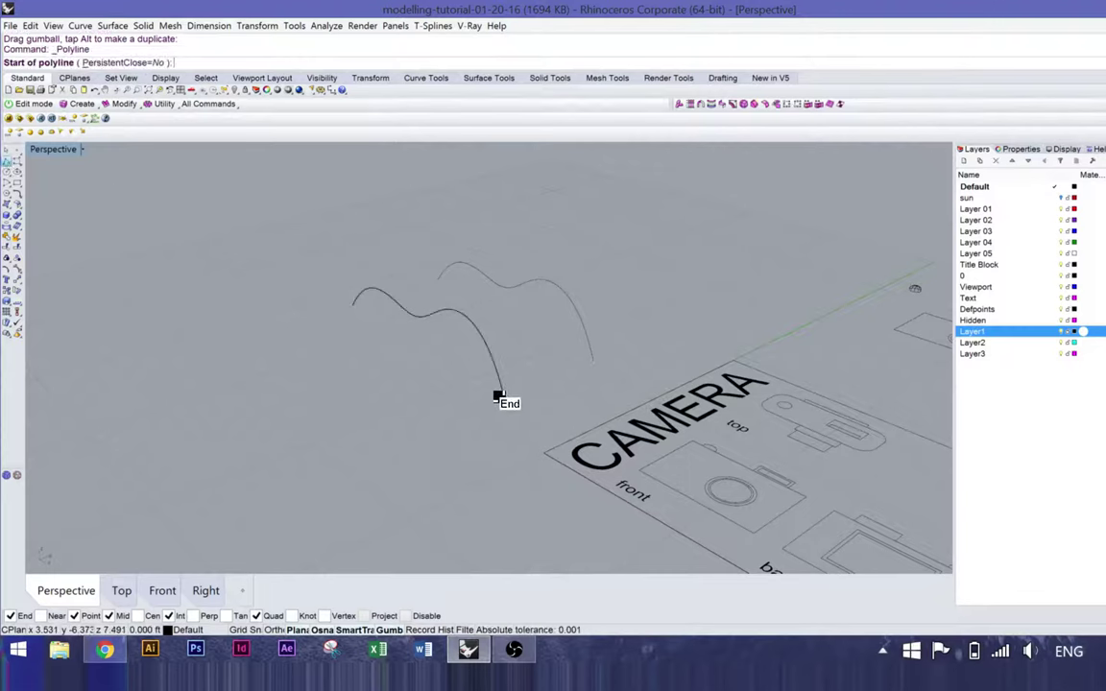
left_click(500, 396)
left_click(590, 359)
key("Return")
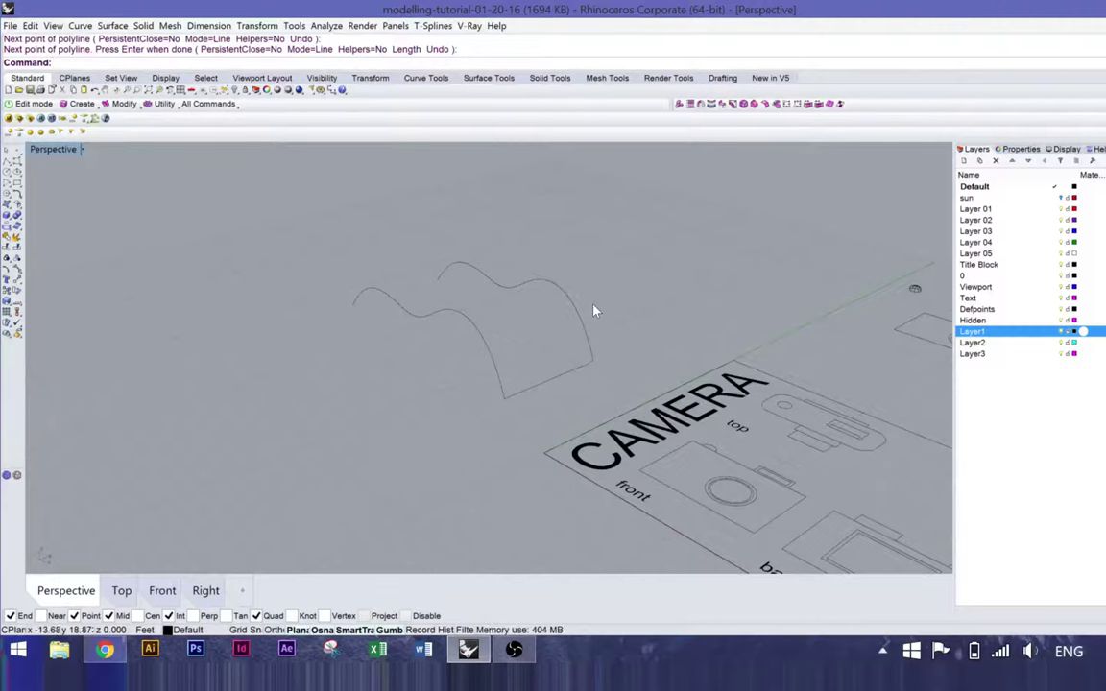
Step: Create a Sweep2 surface with the two wavy curves as rails, the straight line as cross section, and the Do not simplify option
type("Sweep2")
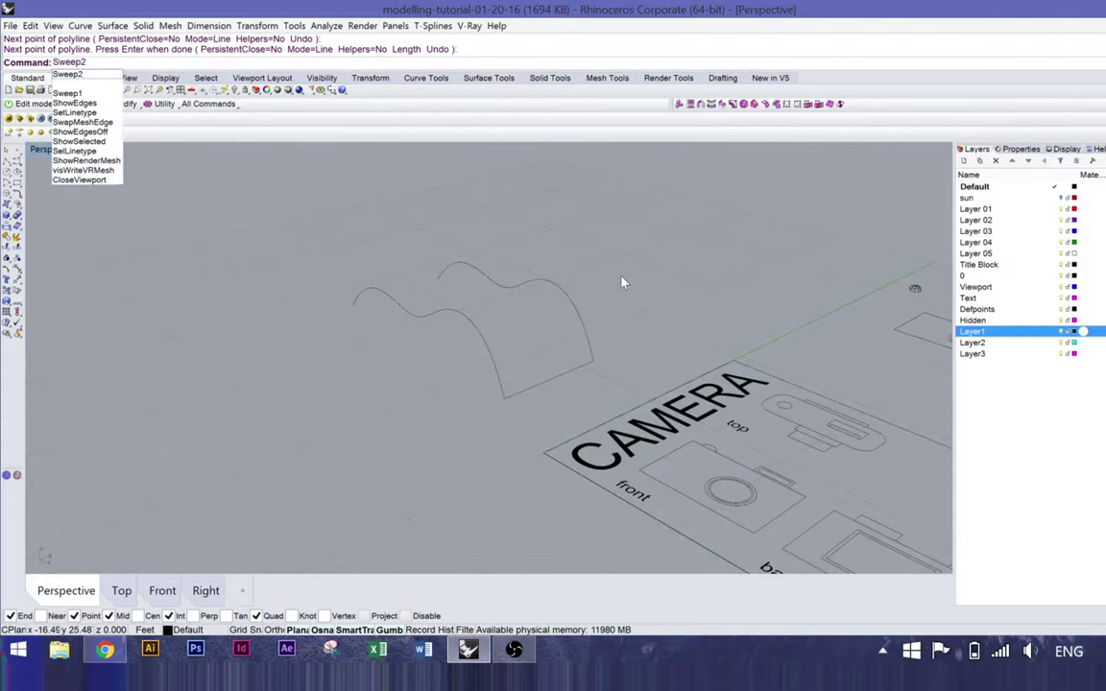
key("Return")
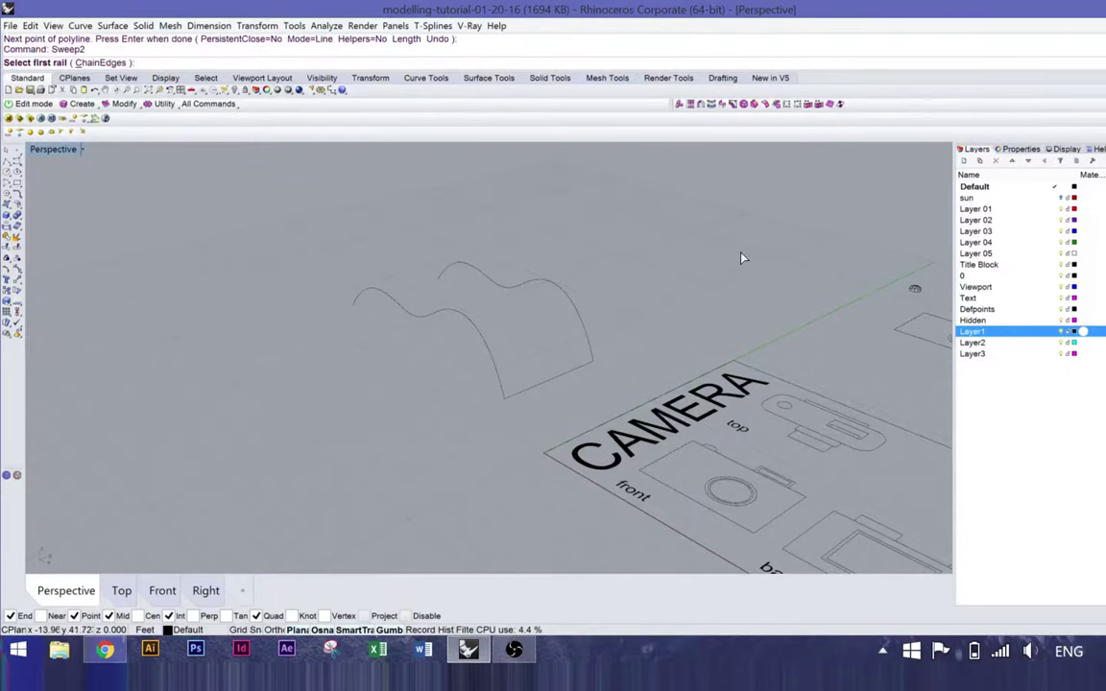
left_click(479, 346)
left_click(582, 309)
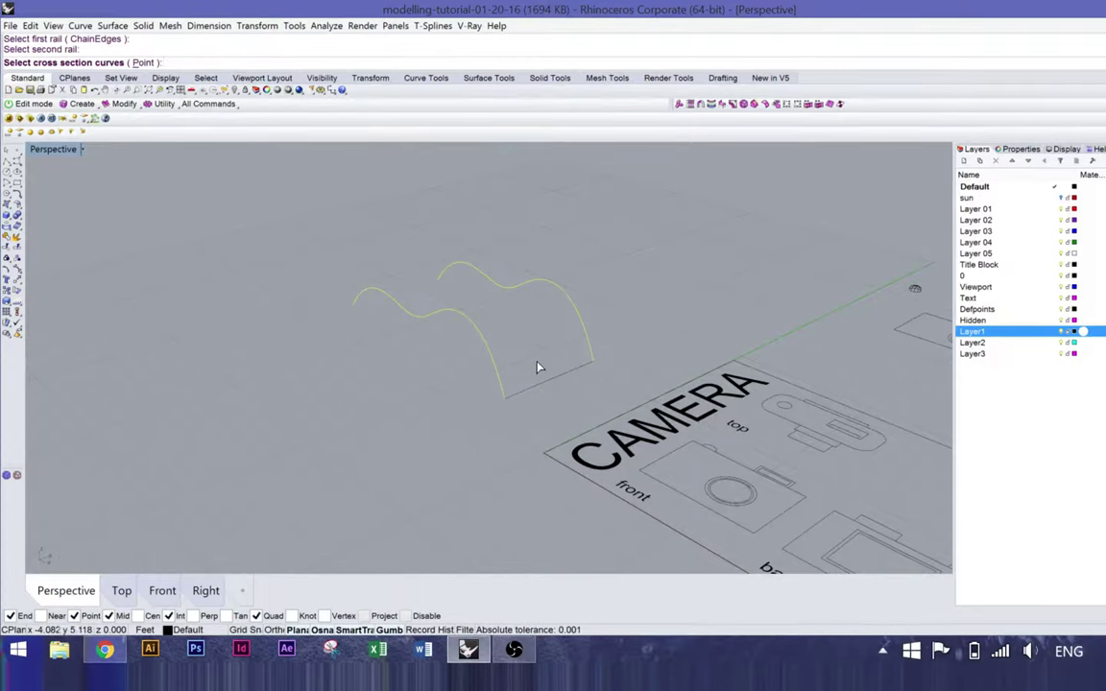
left_click(538, 369)
key("Return")
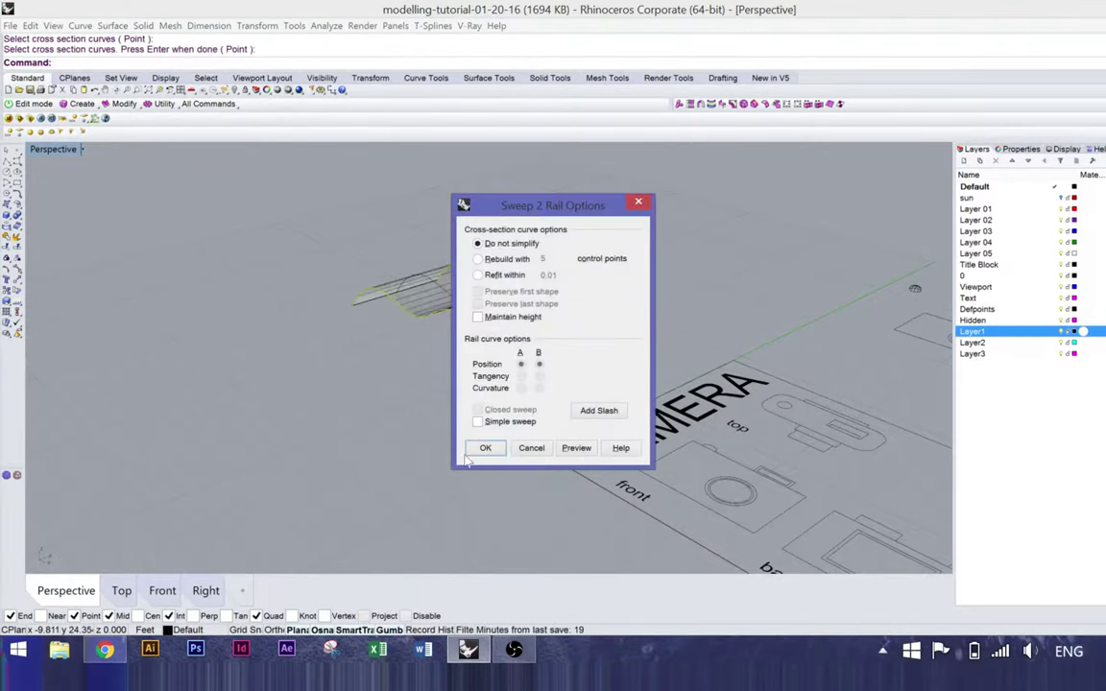
left_click(483, 449)
right_click_drag(462, 285, 614, 274)
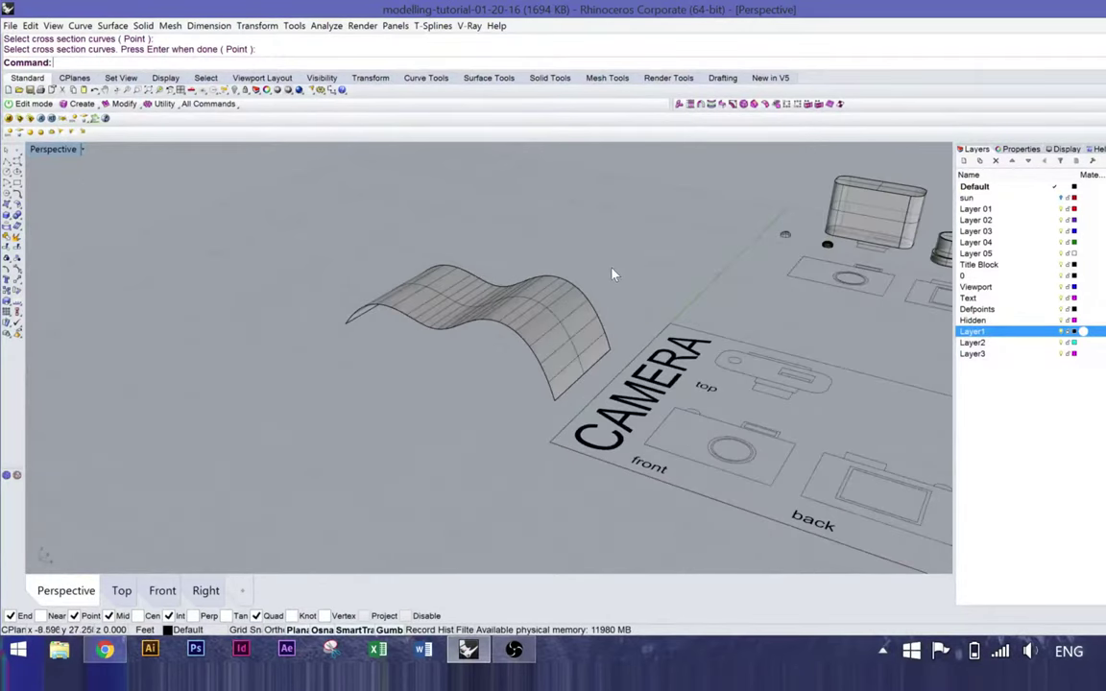
Step: Delete the swept surface together with its two wavy rail curves and the connecting line
left_click(518, 351)
left_click(524, 331)
key("Delete")
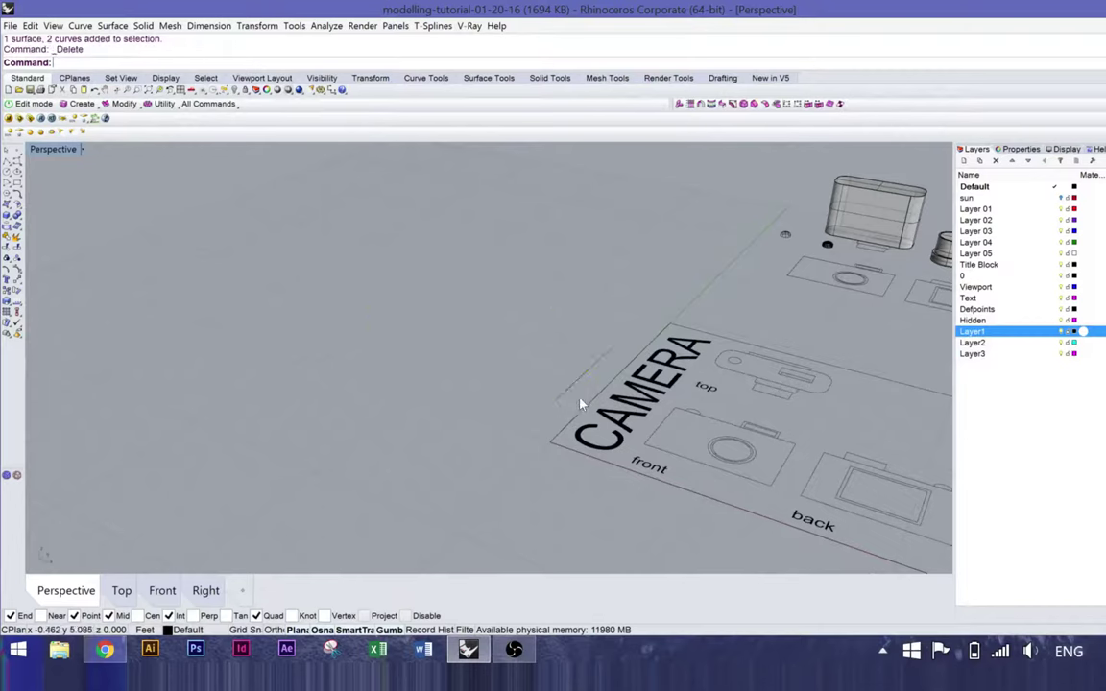
Step: Restore the four-viewport layout, select the camera body, lens and lofted button parts, and zoom all viewports to them
double_click(53, 149)
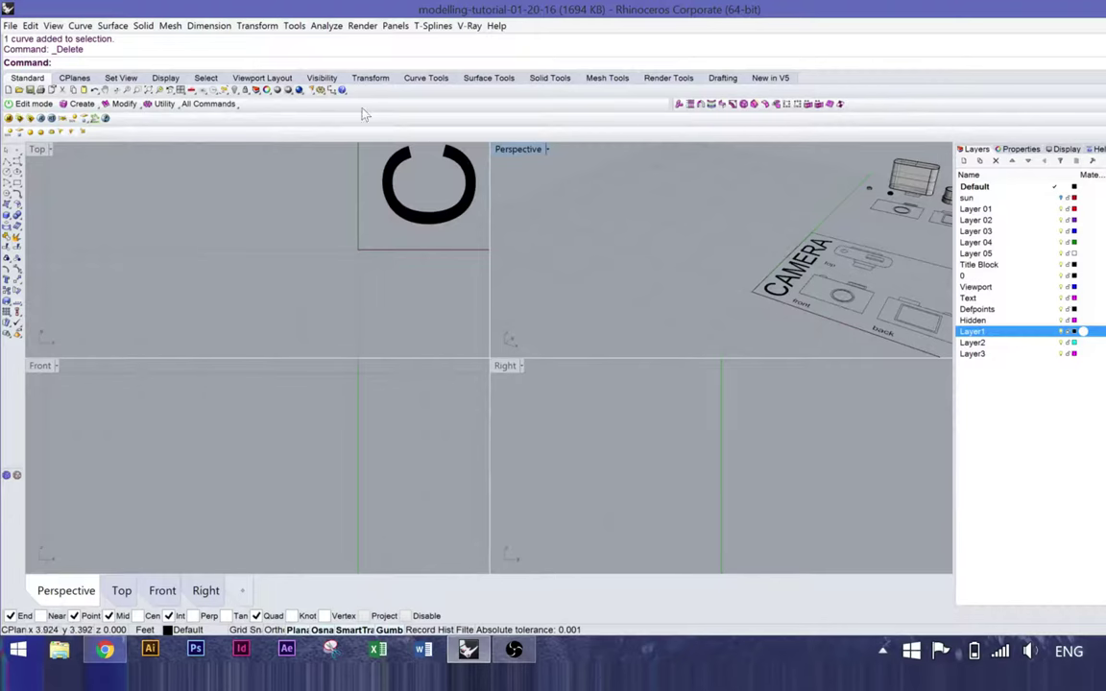
scroll(250, 230, "down", 6)
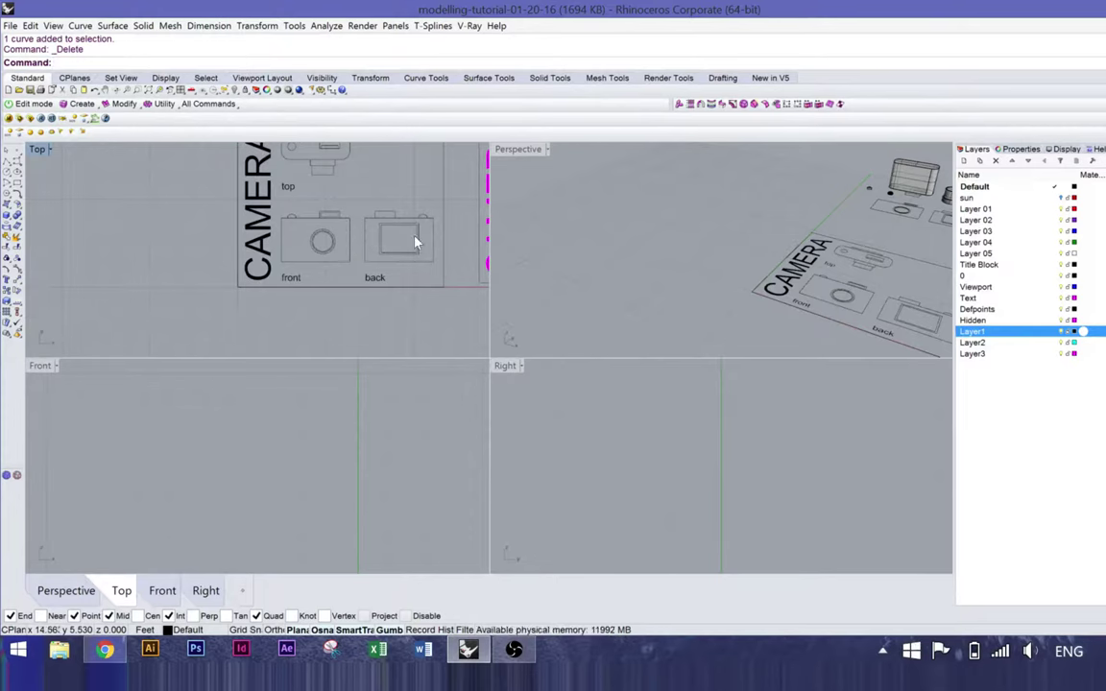
right_click_drag(832, 235, 693, 240)
scroll(693, 240, "down", 3)
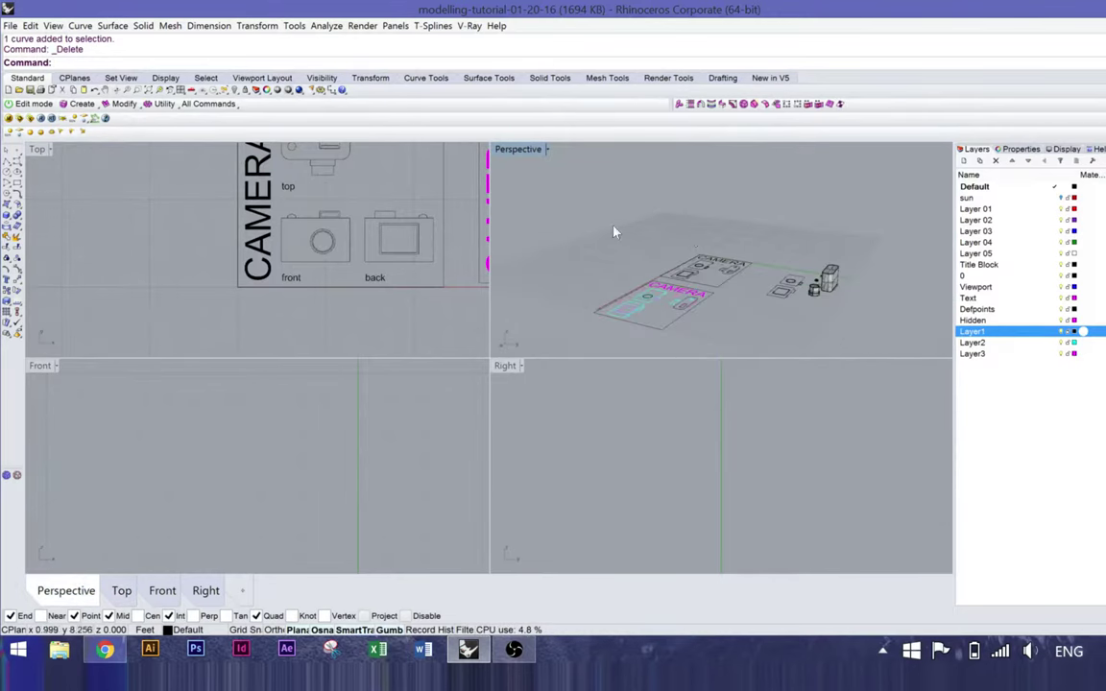
right_click_drag(96, 170, 340, 301)
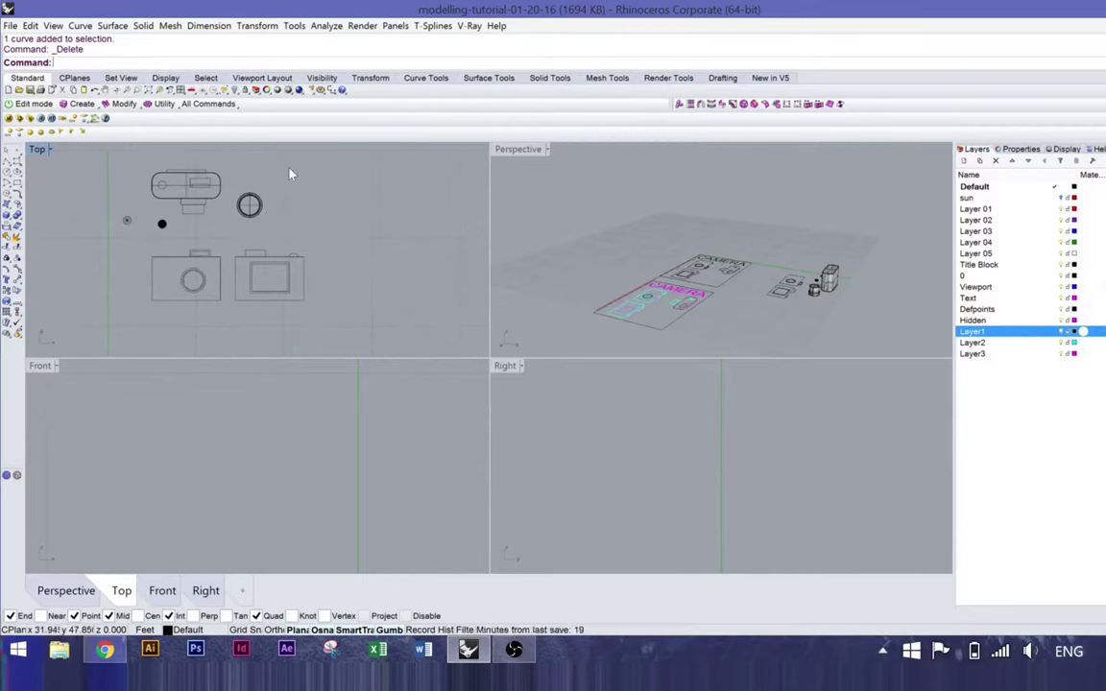
left_click(146, 212)
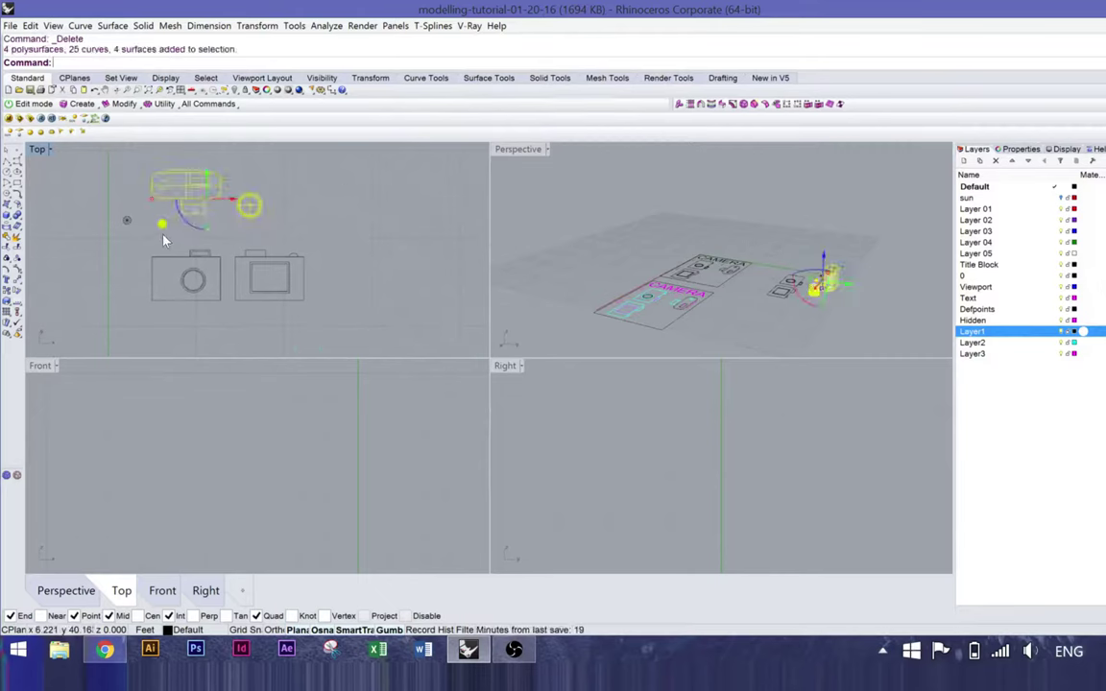
type("zsa")
key("Return")
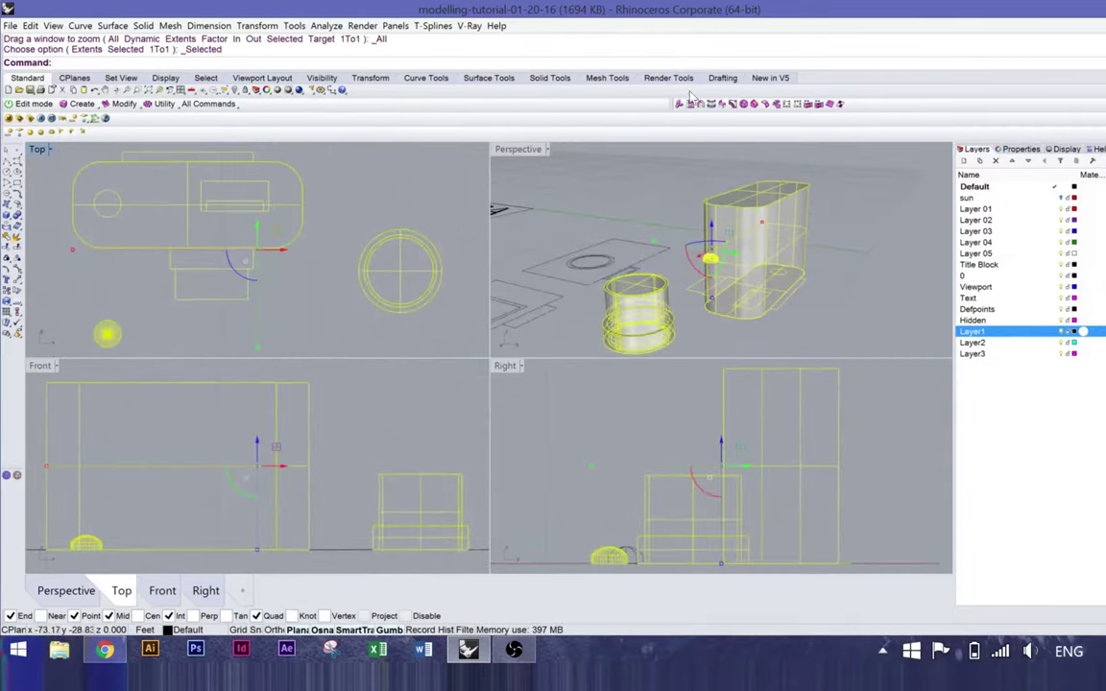
Step: Rotate the whole lens in the perspective view so its axis lies horizontal and its barrel points away from the camera body's front
left_click(514, 151)
double_click(515, 151)
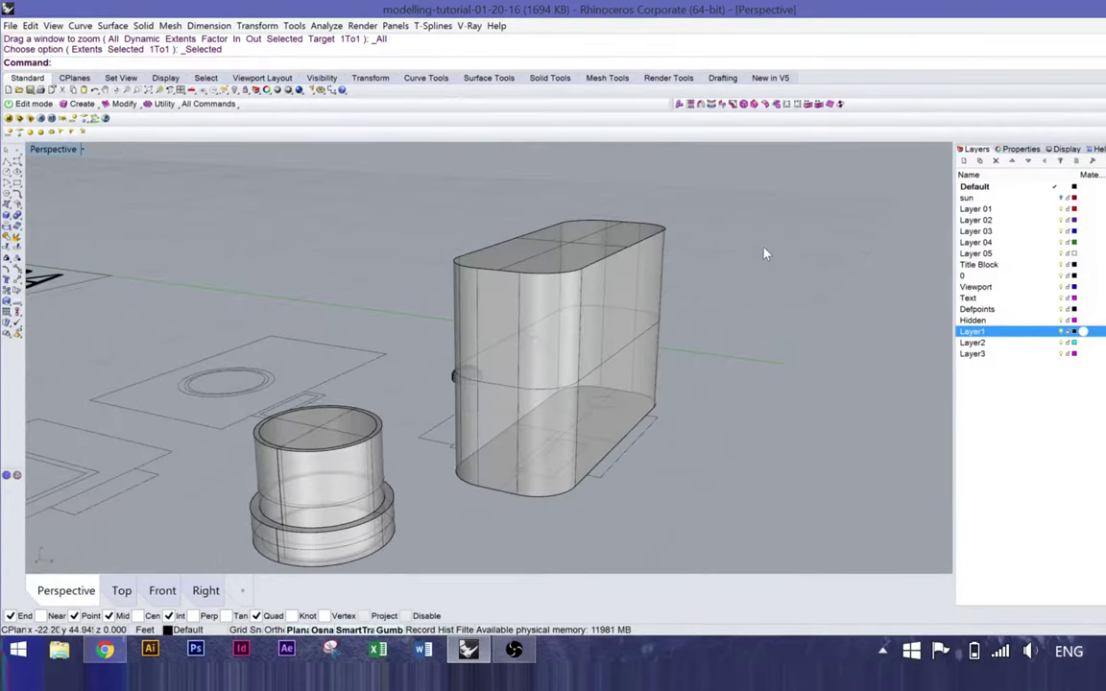
right_click_drag(681, 284, 715, 296)
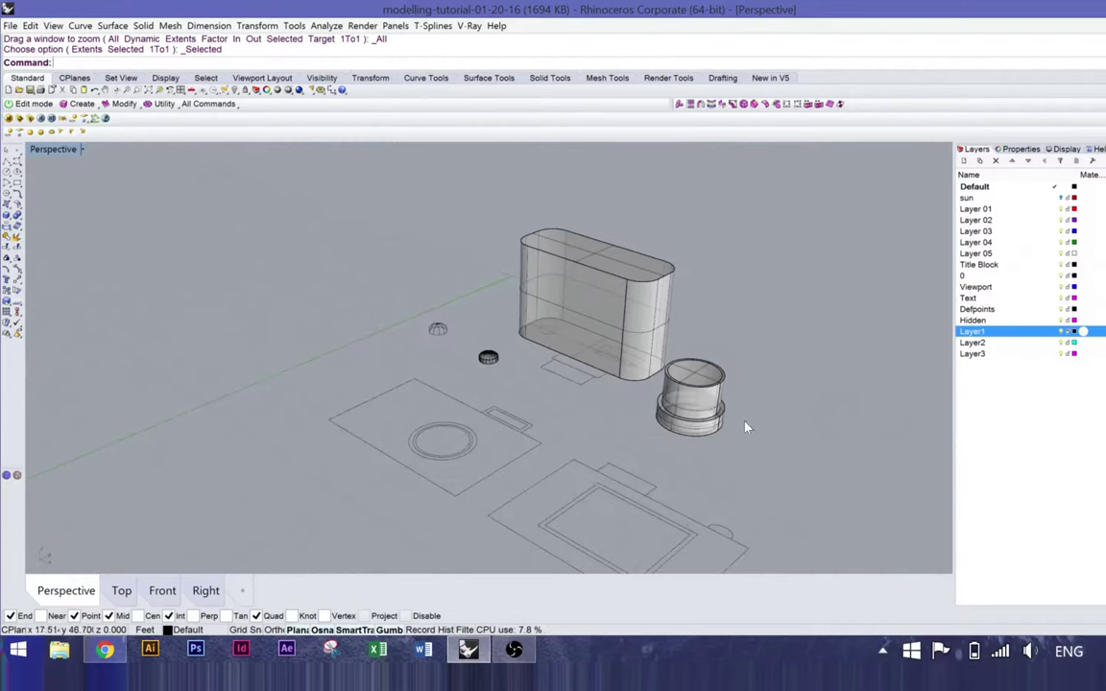
left_click(706, 398)
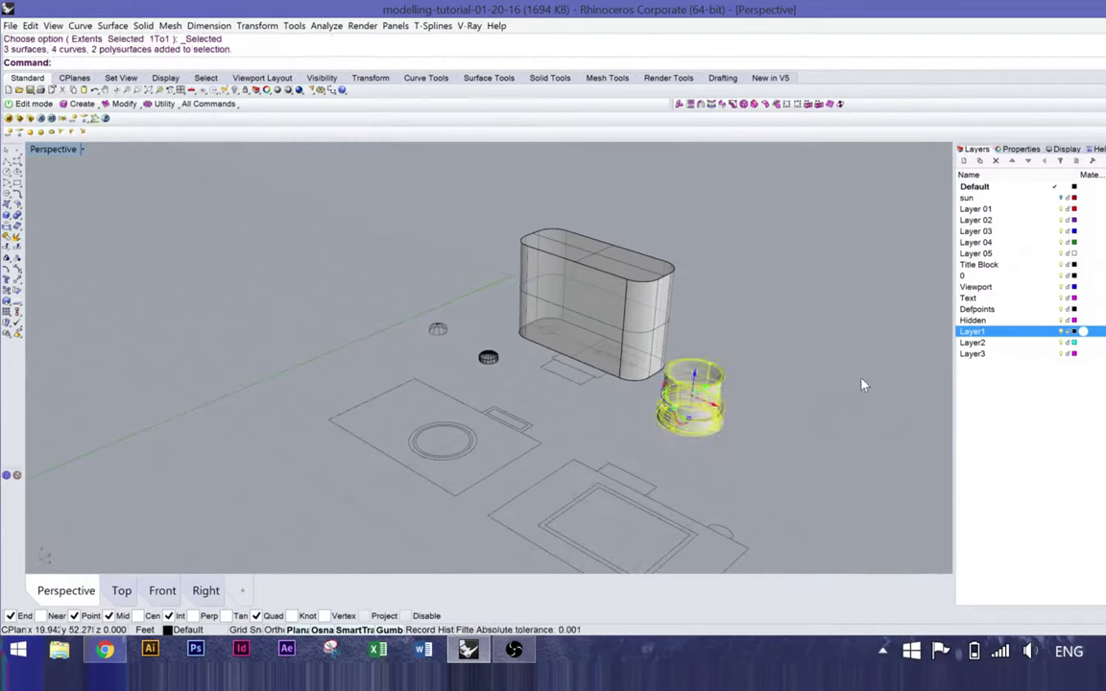
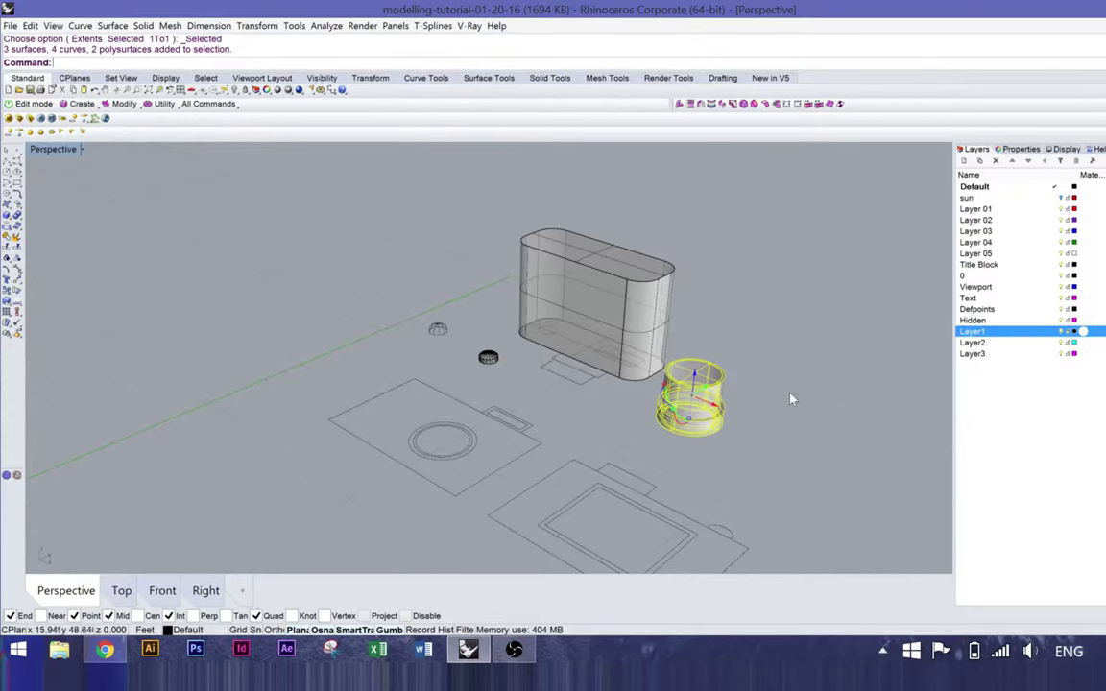
right_click_drag(746, 367, 790, 399)
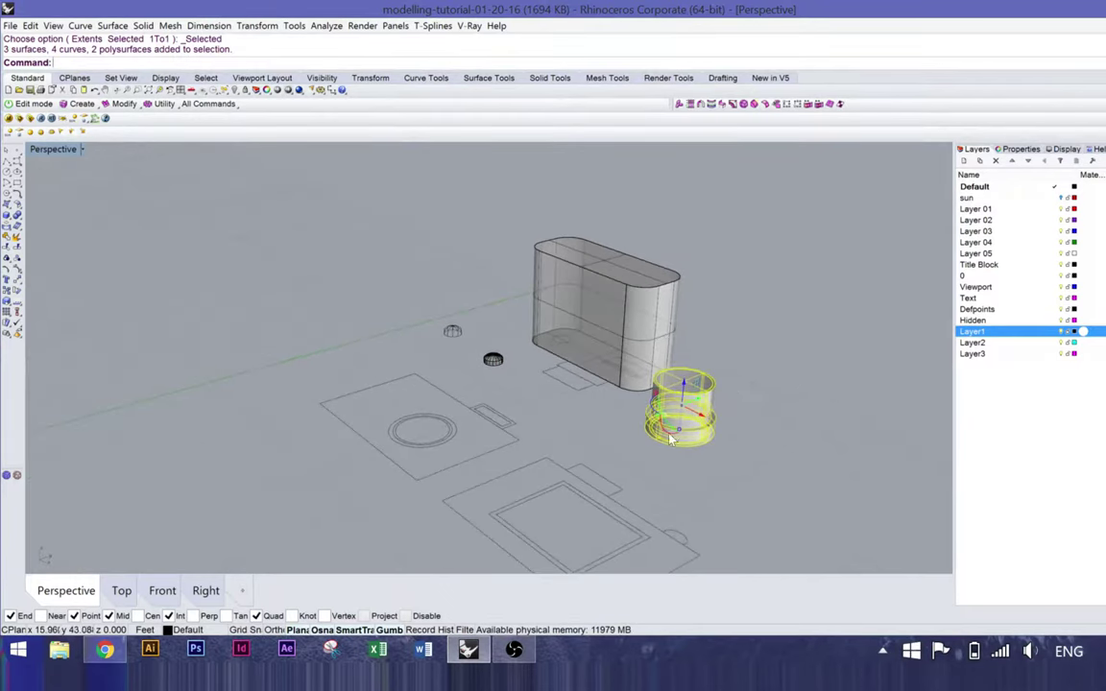
left_click_drag(712, 405, 737, 432)
right_click_drag(787, 413, 734, 459)
Step: Move the lens in front of the camera body, raise it to mid-height and push its base slightly into the front face
left_click_drag(733, 459, 546, 346)
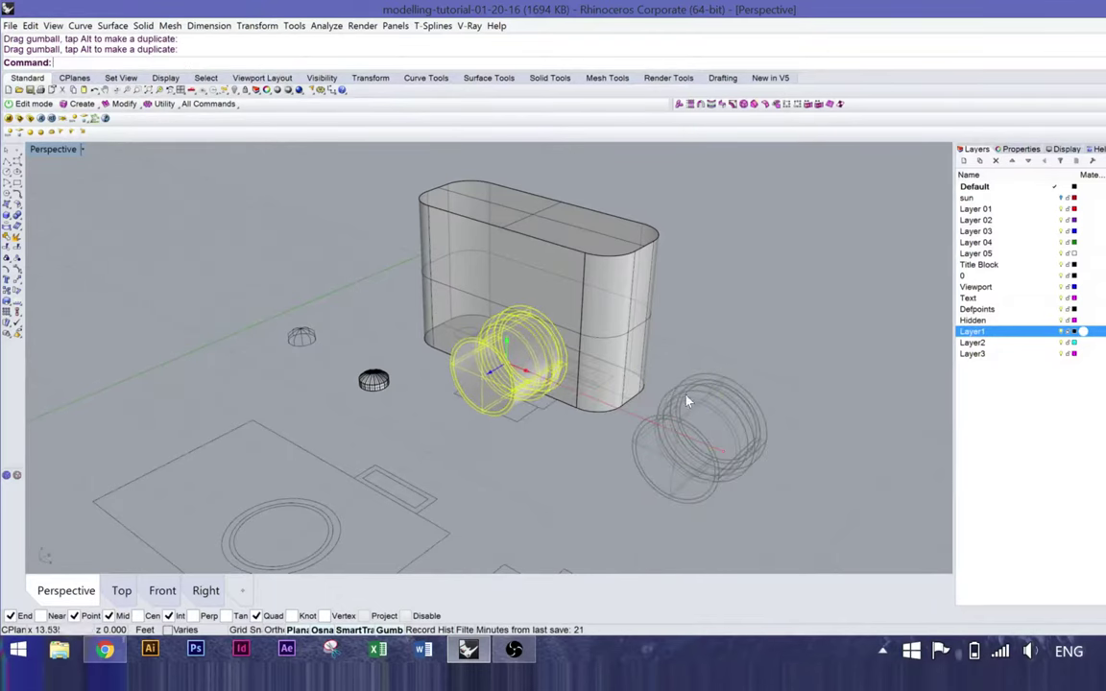
right_click_drag(617, 355, 574, 337)
scroll(495, 400, "up", 5)
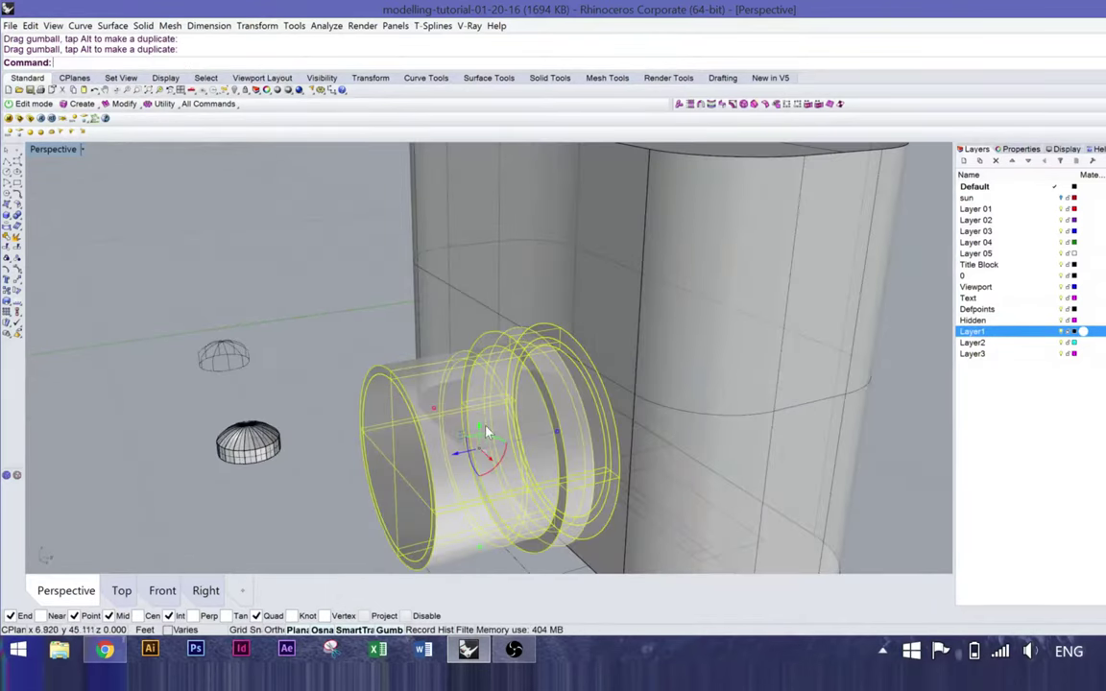
left_click_drag(485, 433, 476, 333)
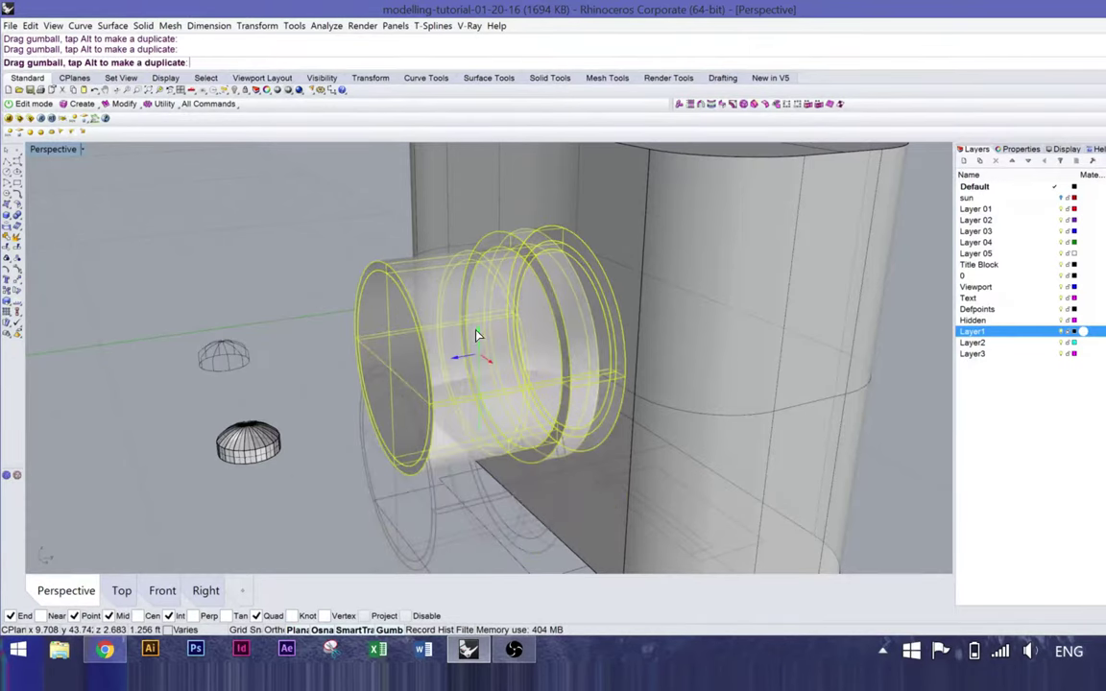
right_click_drag(617, 373, 600, 366)
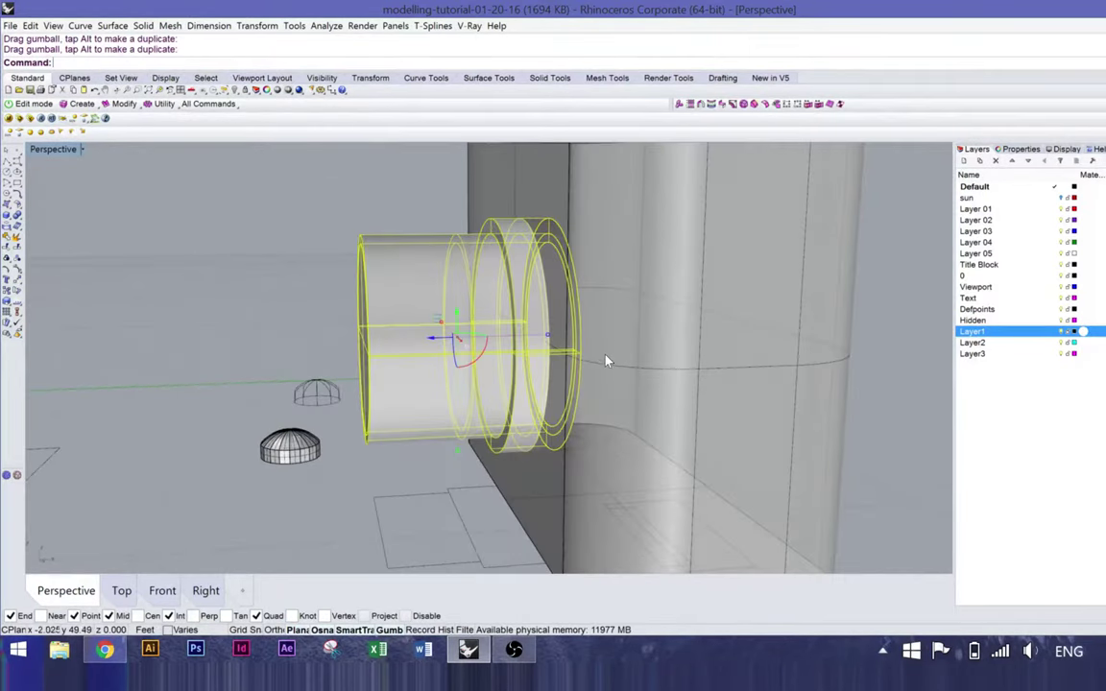
left_click_drag(429, 322, 876, 354)
key("Escape")
right_click_drag(537, 328, 498, 317)
scroll(497, 317, "down", 6)
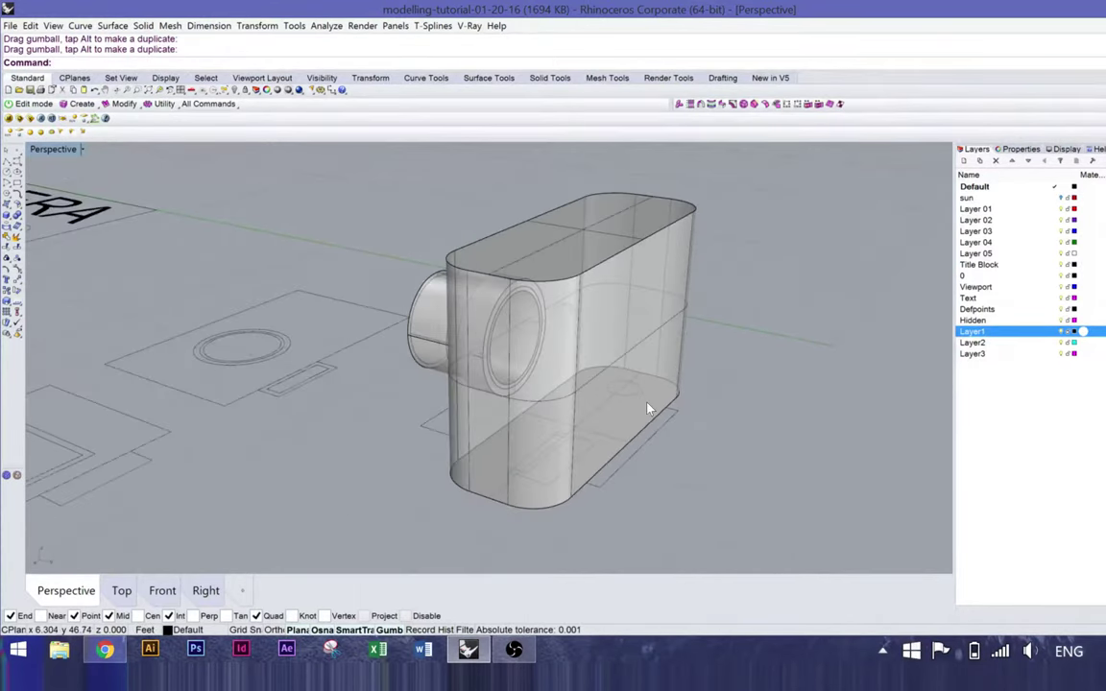
Step: Create a planar surface (PlanarSrf) between the two nested screen rectangles of the back elevation in the top view
double_click(58, 151)
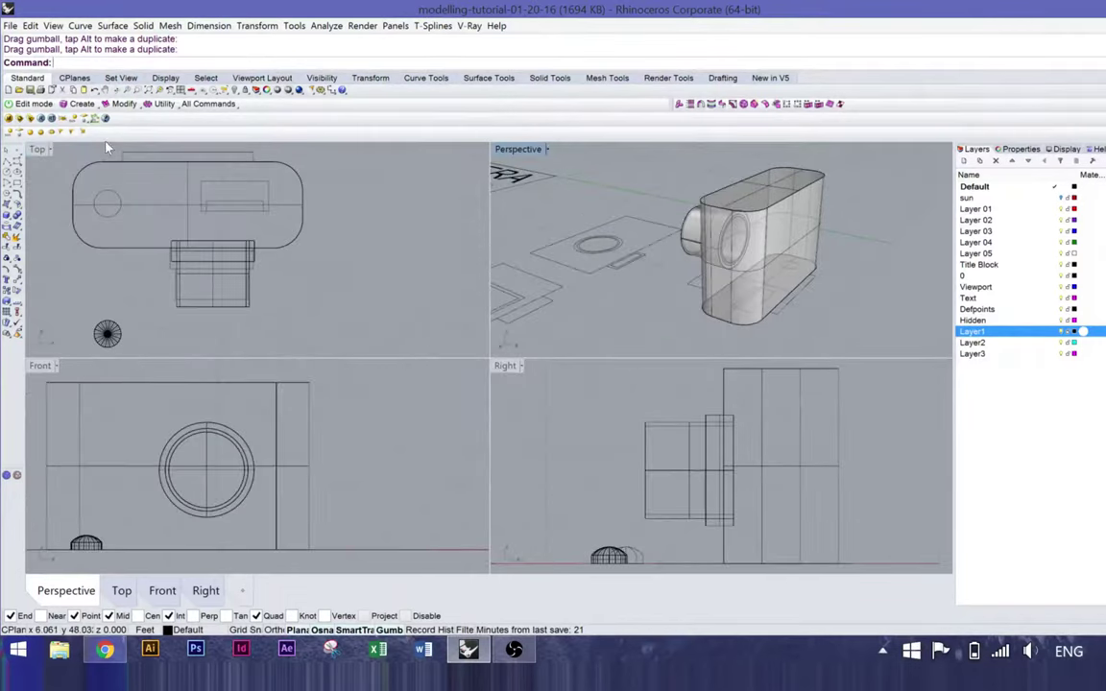
left_click(37, 150)
double_click(40, 151)
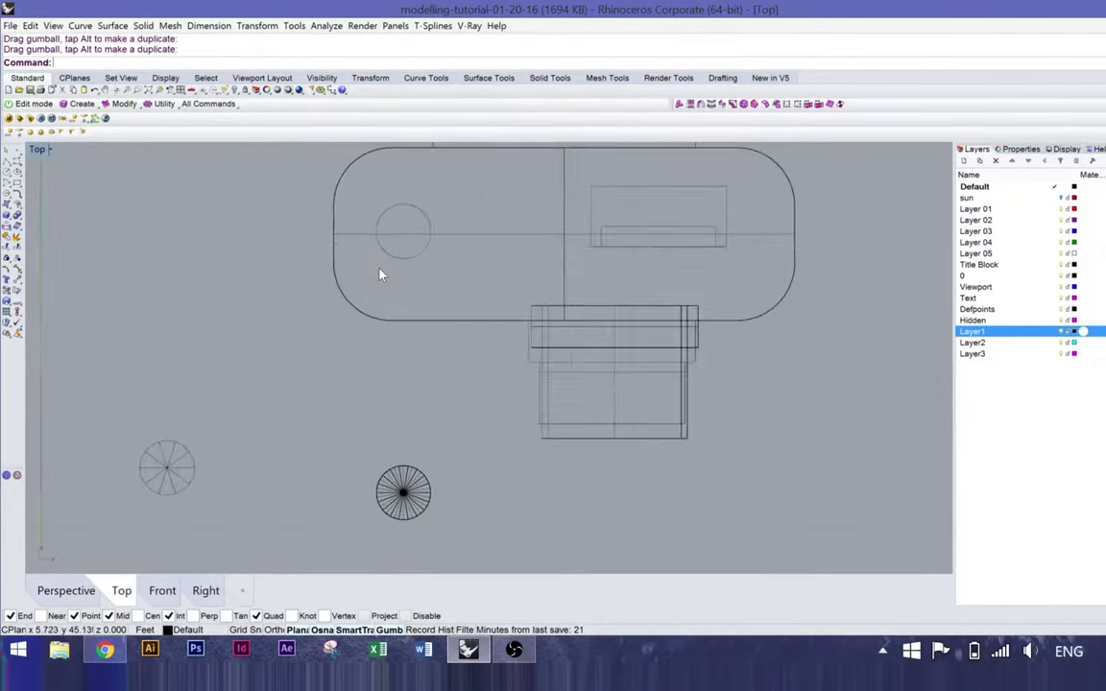
scroll(382, 273, "down", 5)
right_click_drag(505, 335, 467, 302)
scroll(556, 369, "up", 3)
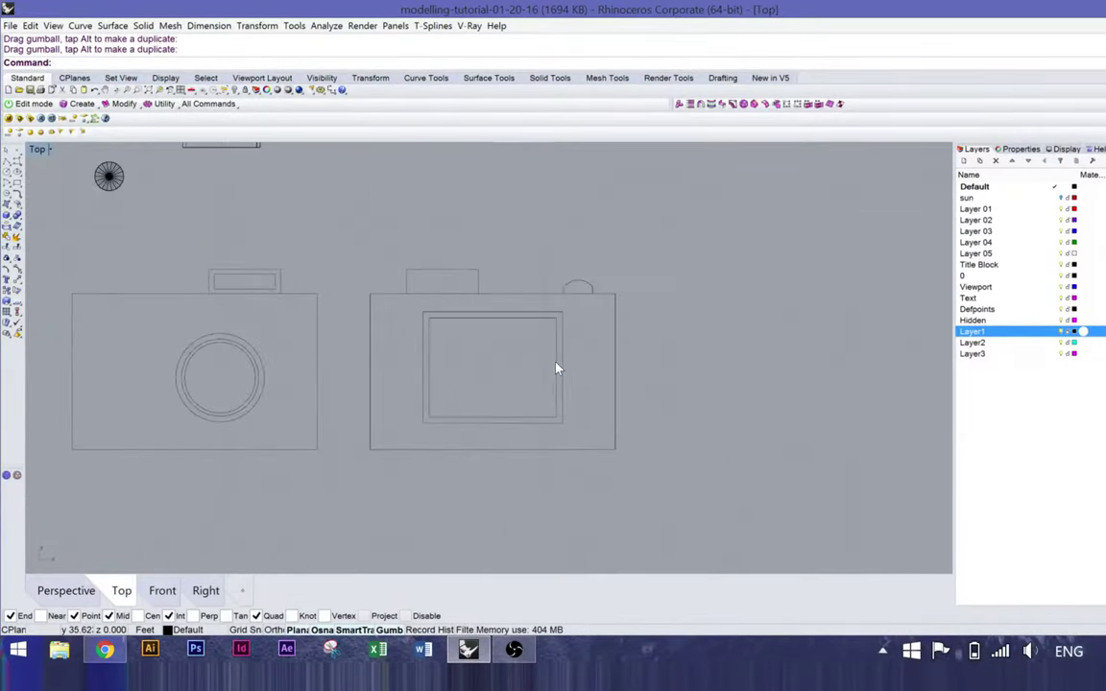
scroll(557, 365, "up", 3)
left_click_drag(595, 343, 531, 394)
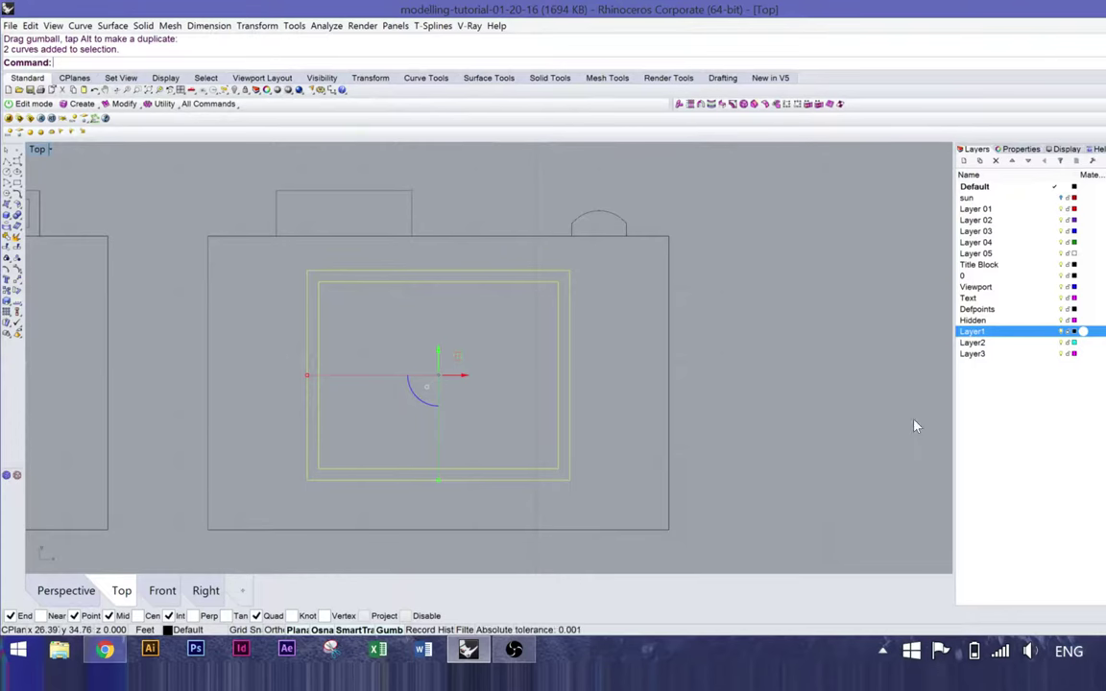
double_click(38, 150)
right_click_drag(716, 247, 722, 216)
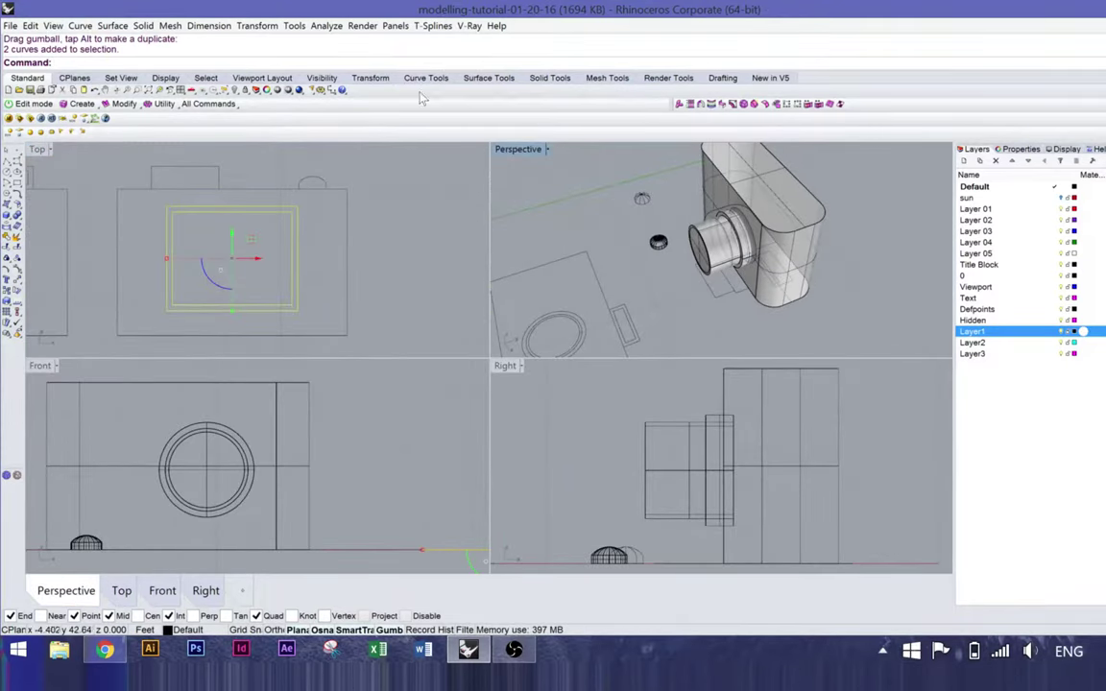
double_click(39, 151)
left_click(580, 265)
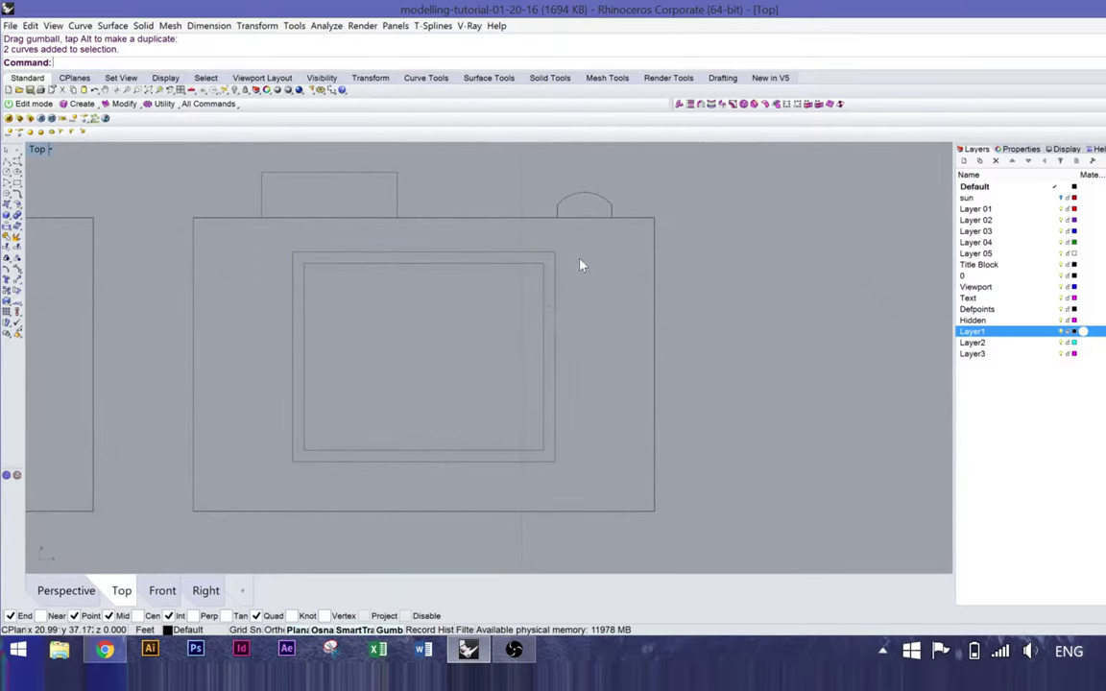
left_click(554, 334)
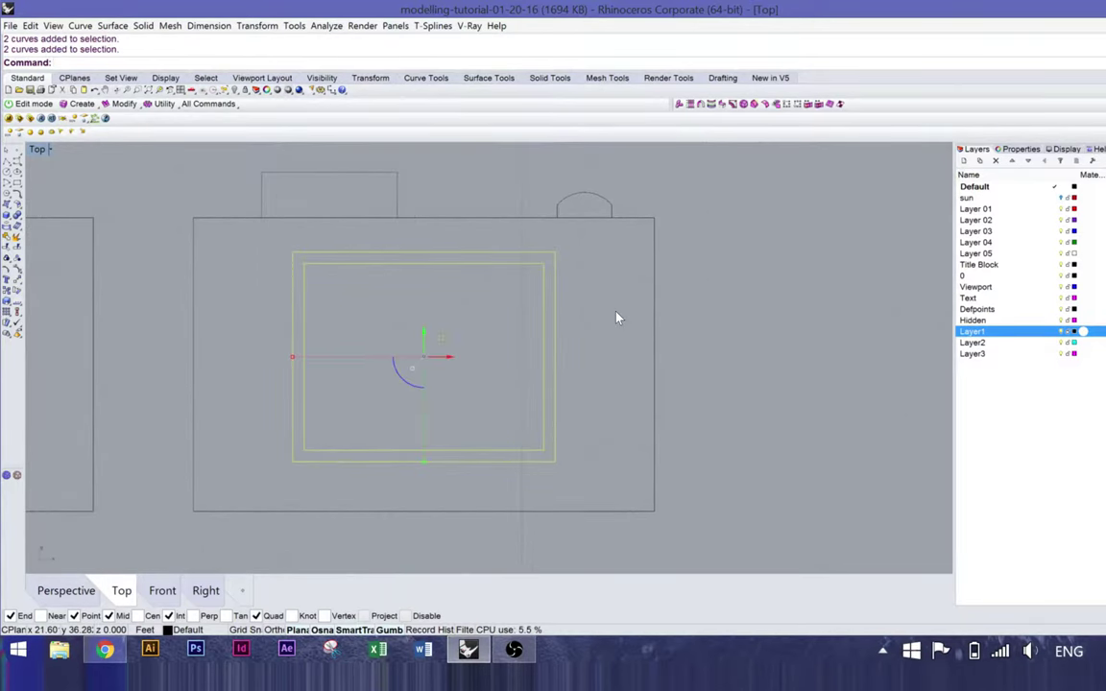
type("PlanarSrf")
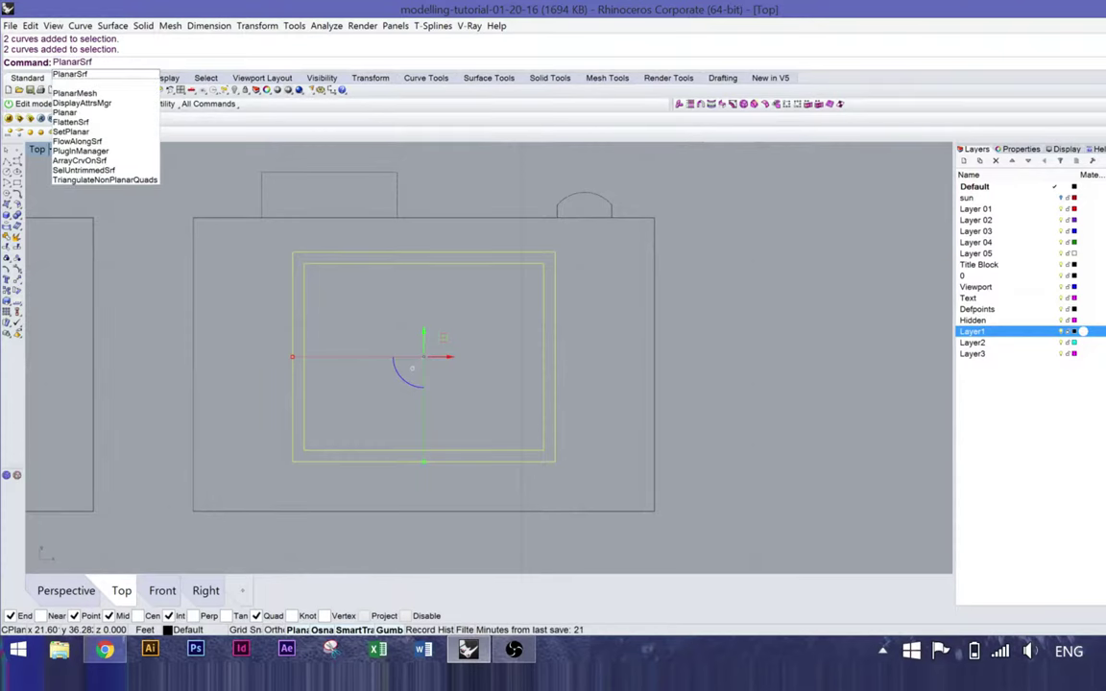
key("Return")
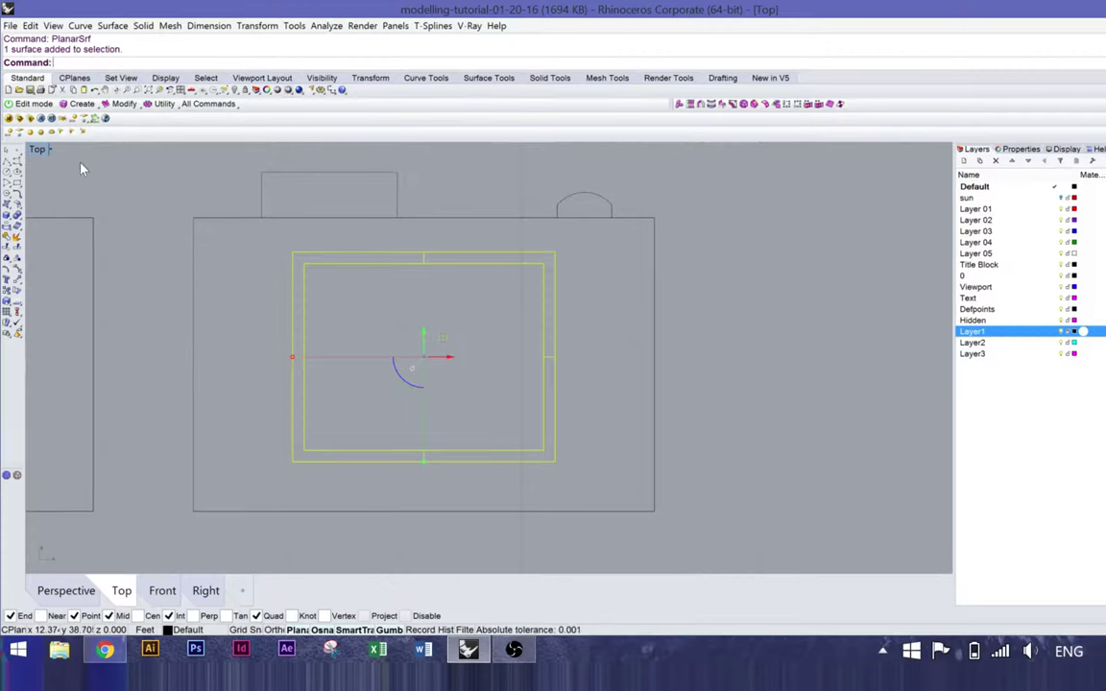
Step: Measure the depth of the screen frame protruding behind the body in the plan drawing, using the Dim command
double_click(38, 148)
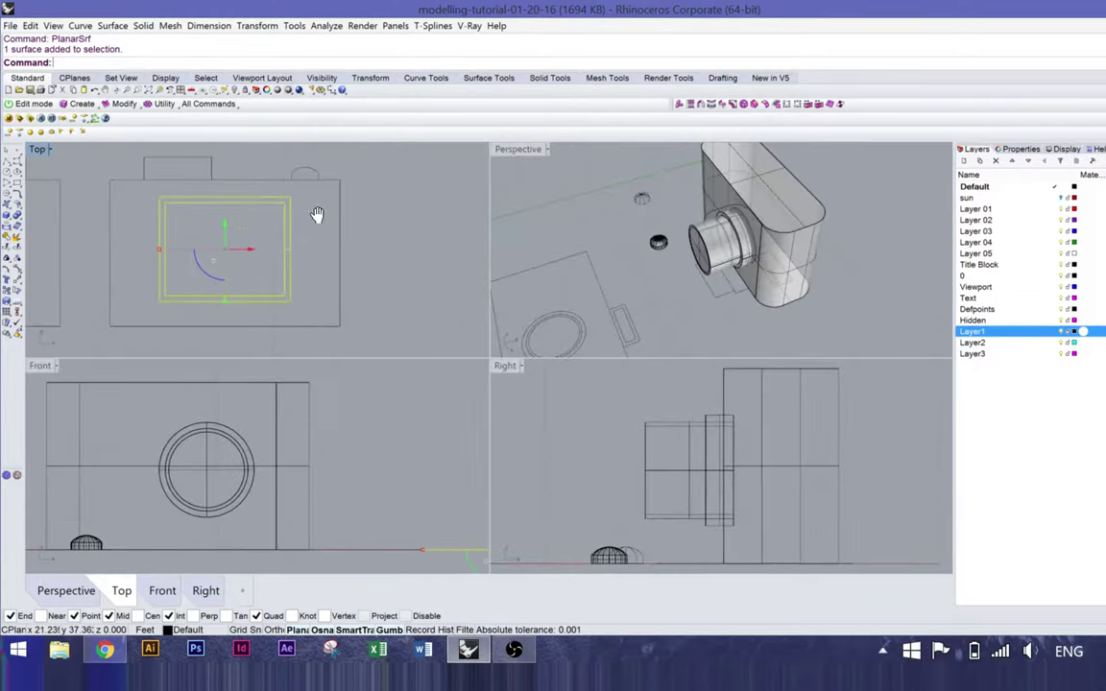
right_click_drag(317, 213, 242, 243)
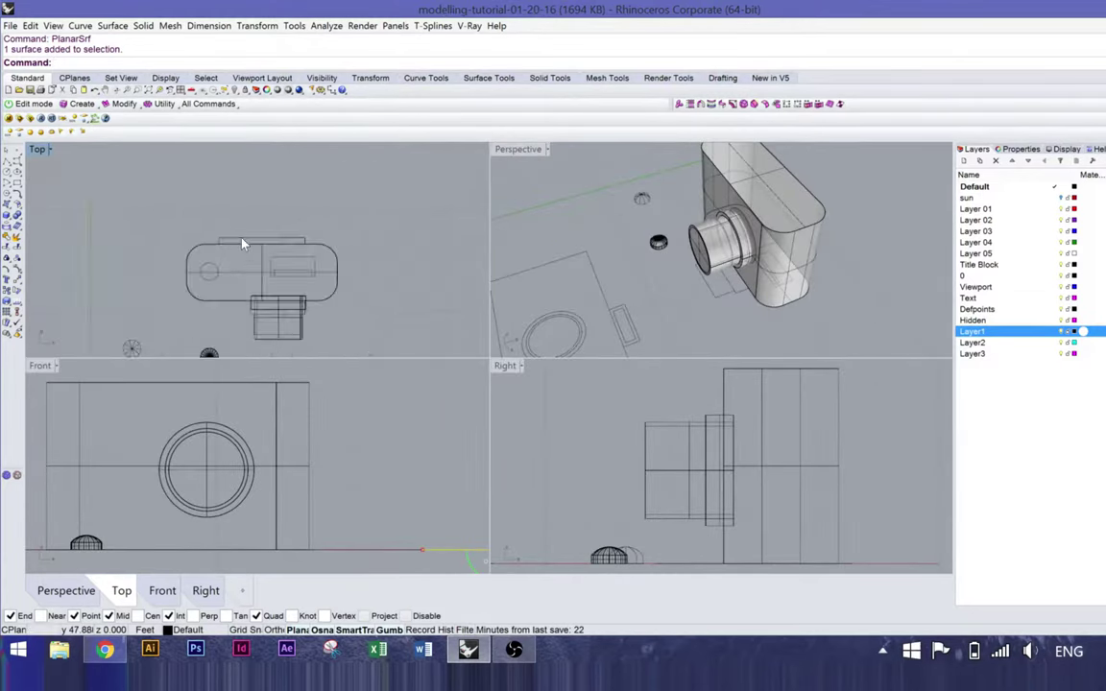
scroll(230, 239, "up", 5)
type("Di")
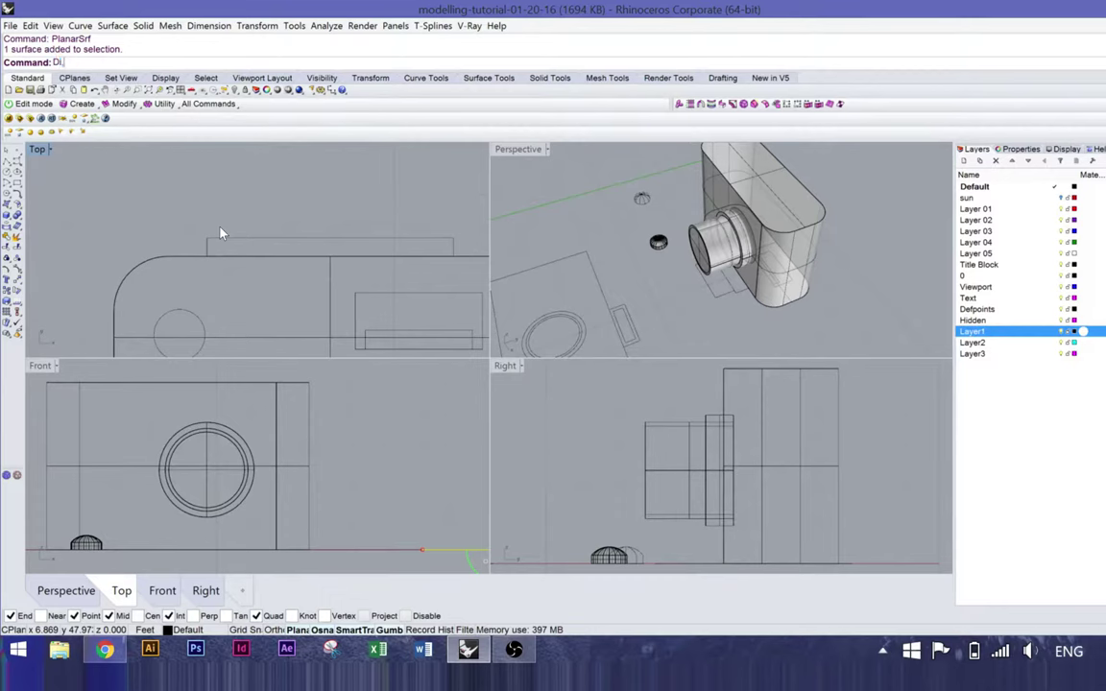
type("m")
key("Return")
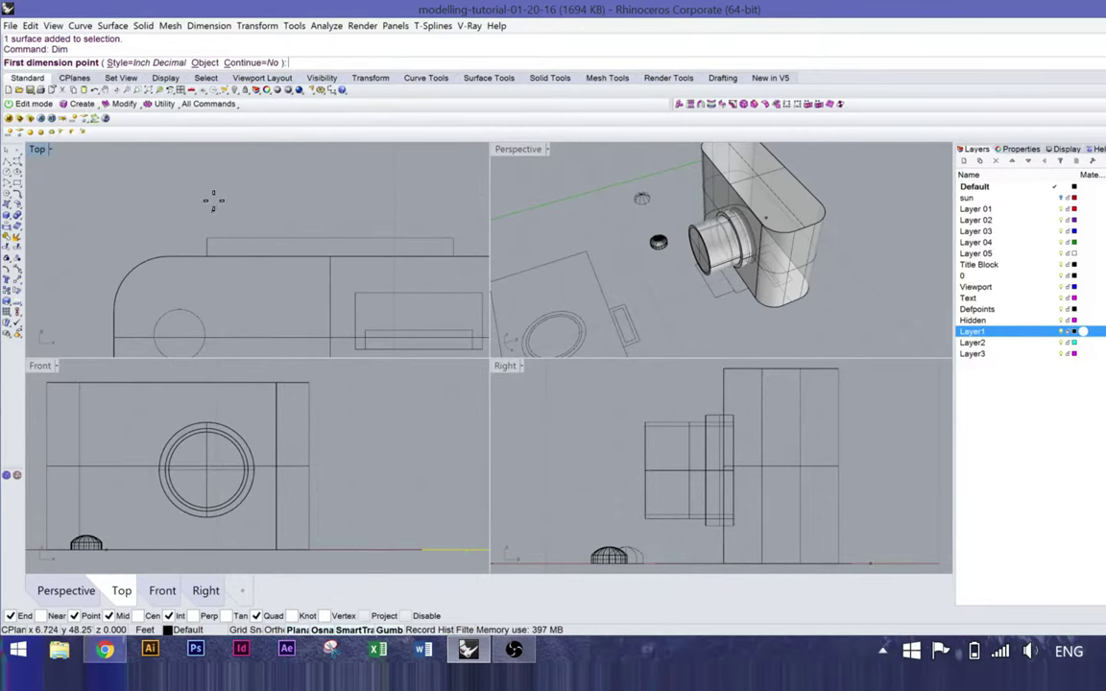
left_click(197, 233)
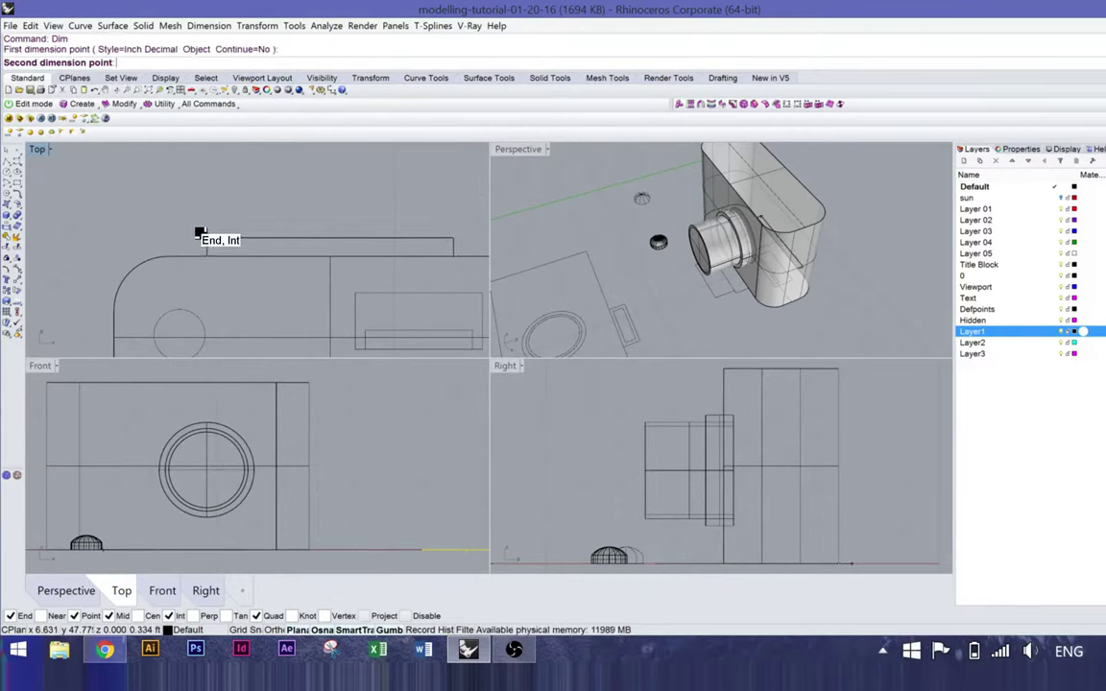
left_click(196, 256)
key("Escape")
Step: Extrude the screen frame surface into a solid with a distance of .33 using ExtrudeSrf
scroll(149, 254, "down", 3)
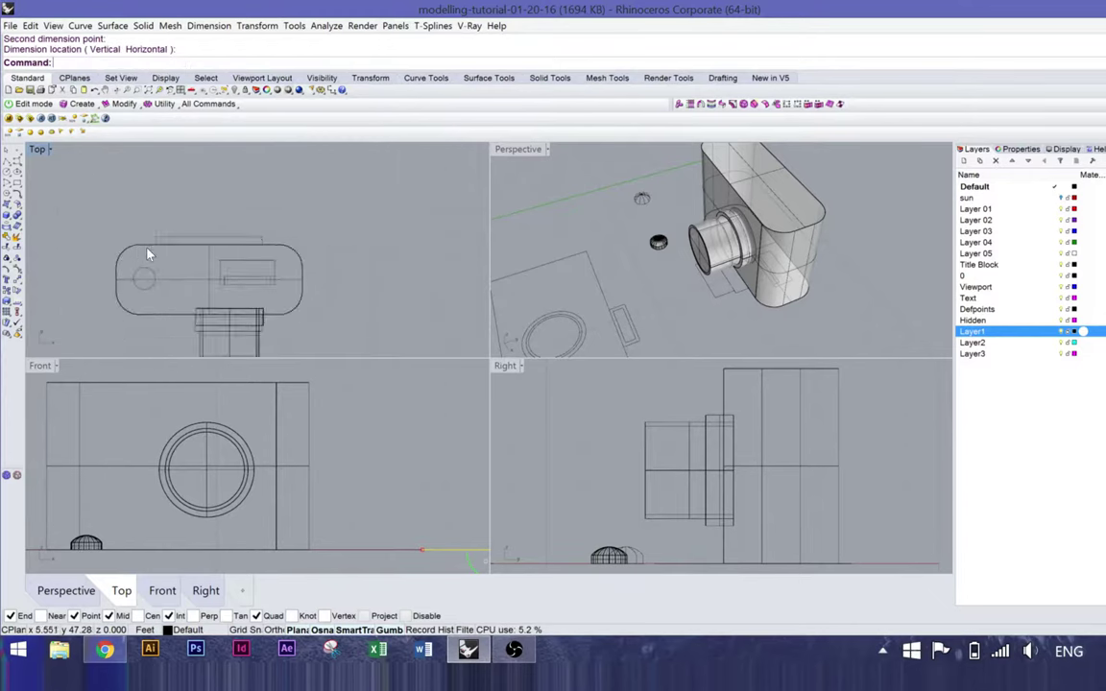
scroll(148, 255, "down", 3)
left_click(264, 271)
scroll(288, 274, "up", 2)
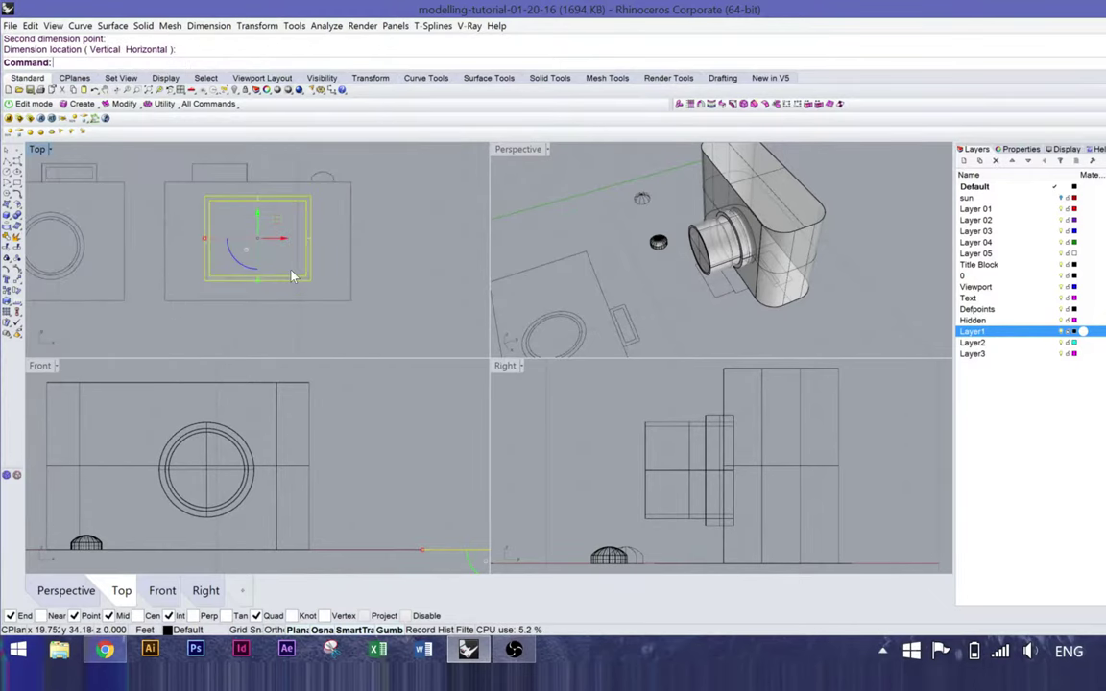
type("extrudesrf")
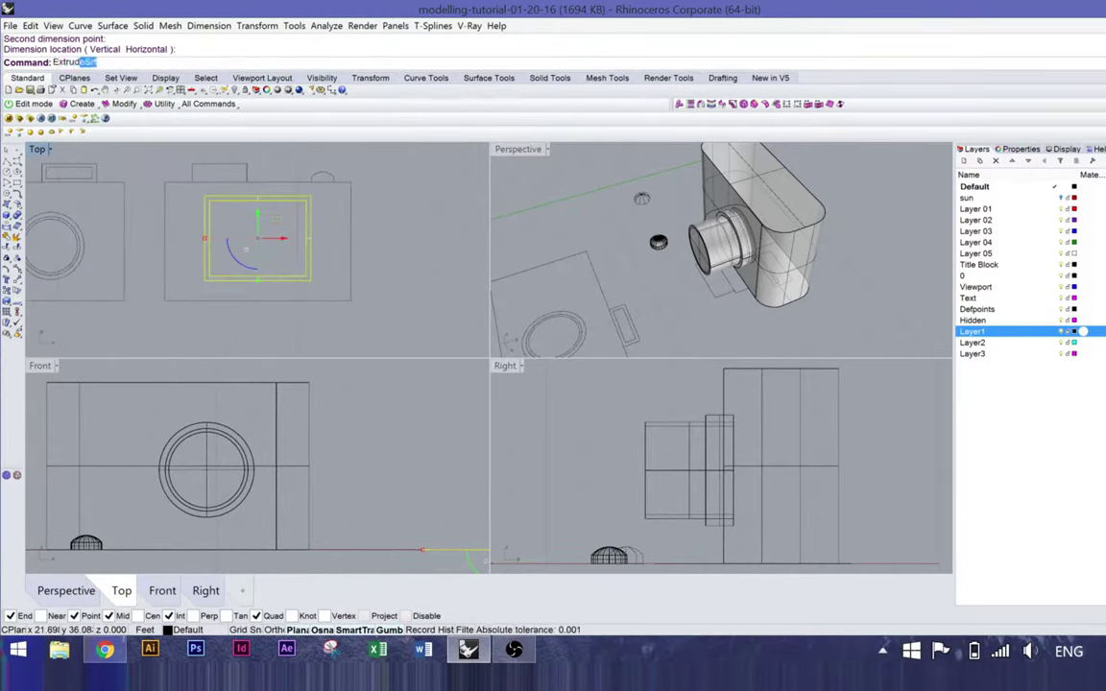
key("Return")
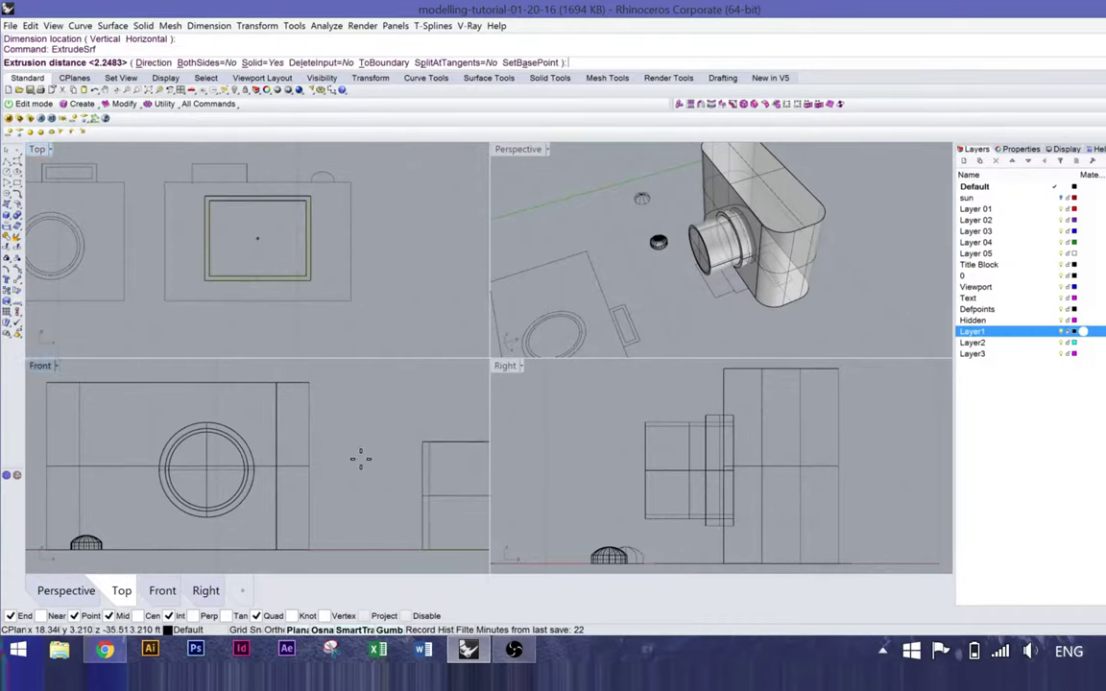
right_click_drag(363, 457, 308, 462)
type("33")
key("Return")
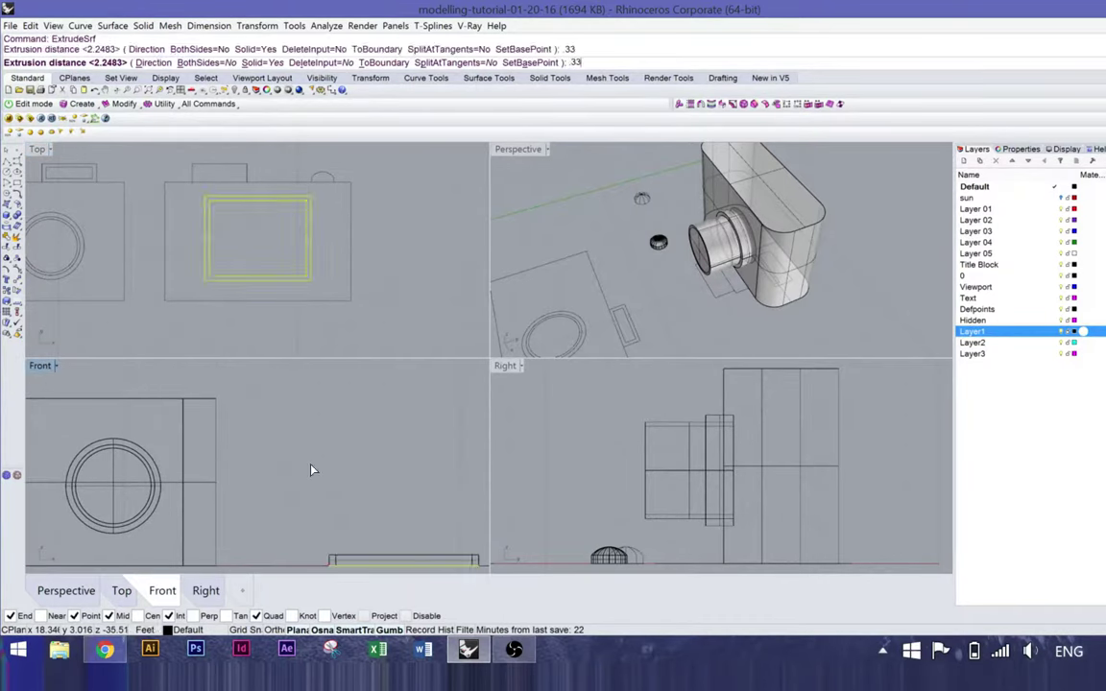
left_click(351, 519)
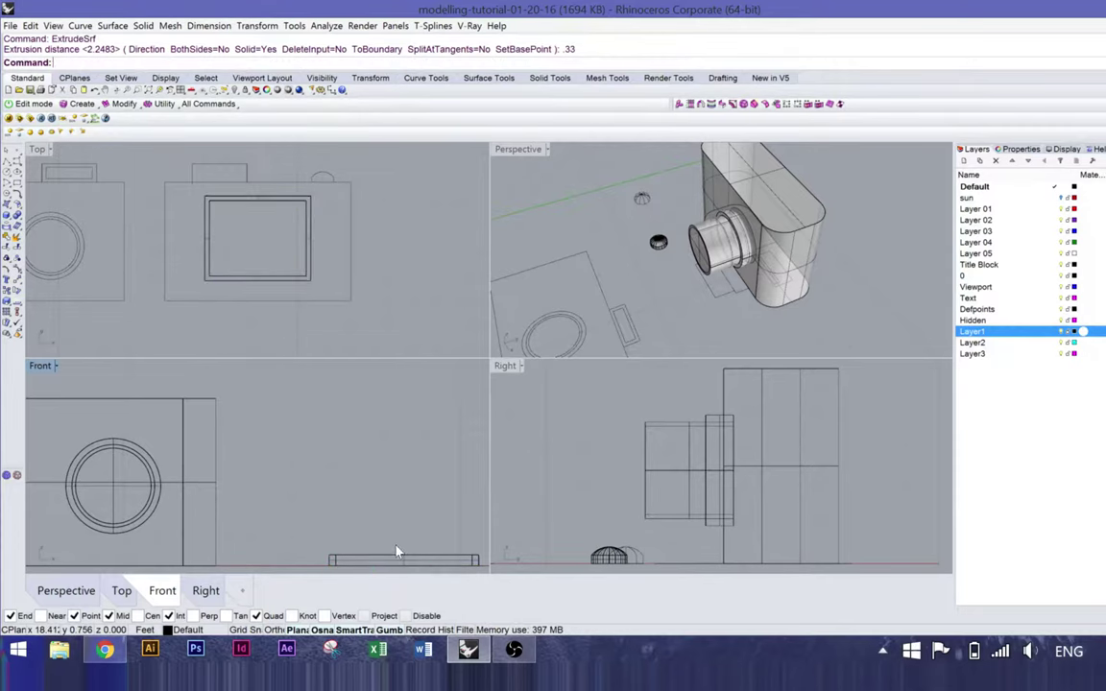
Step: Rotate the extruded screen frame in the perspective view so it stands upright, parallel to the camera body's back face
left_click(384, 561)
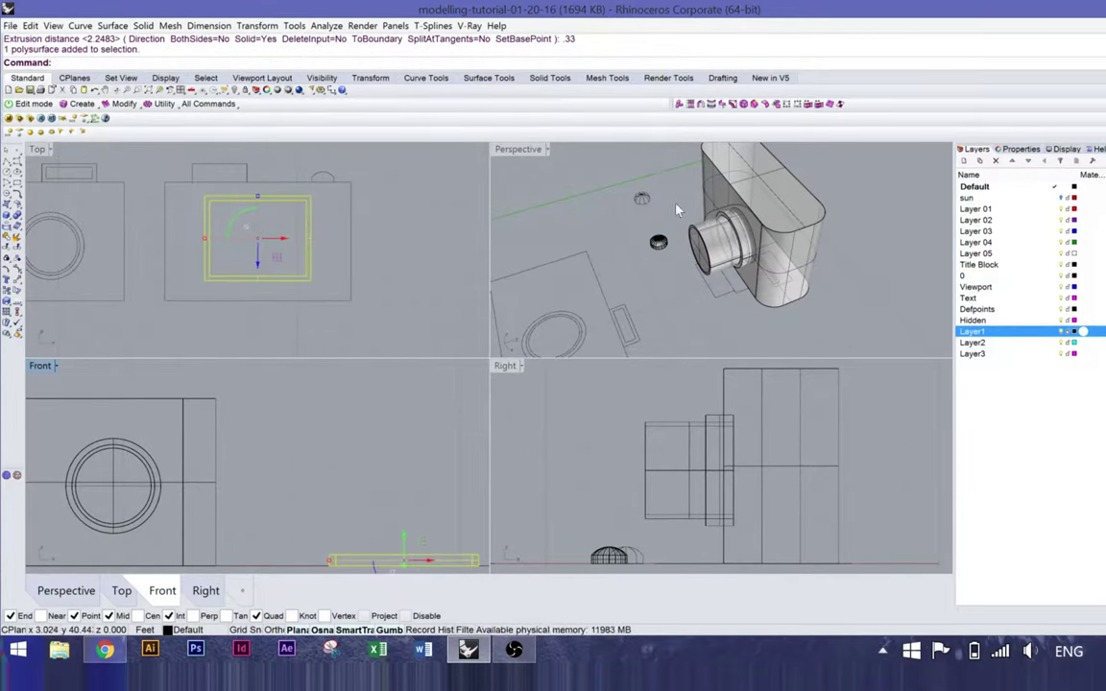
scroll(642, 215, "down", 5)
double_click(519, 149)
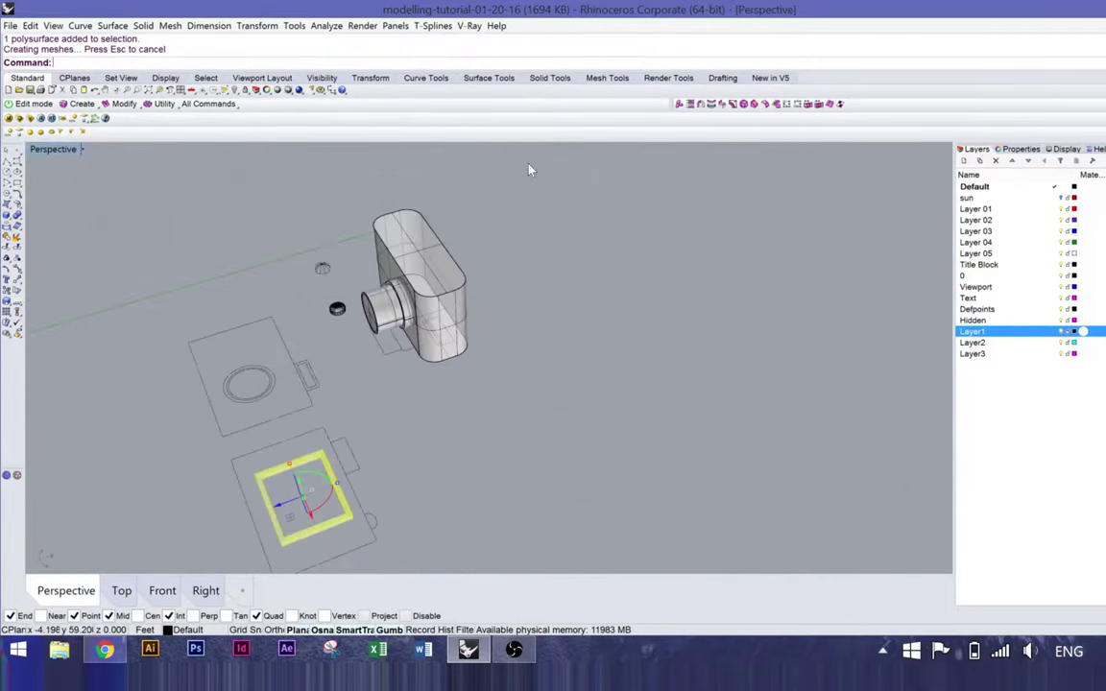
right_click_drag(529, 313, 267, 457)
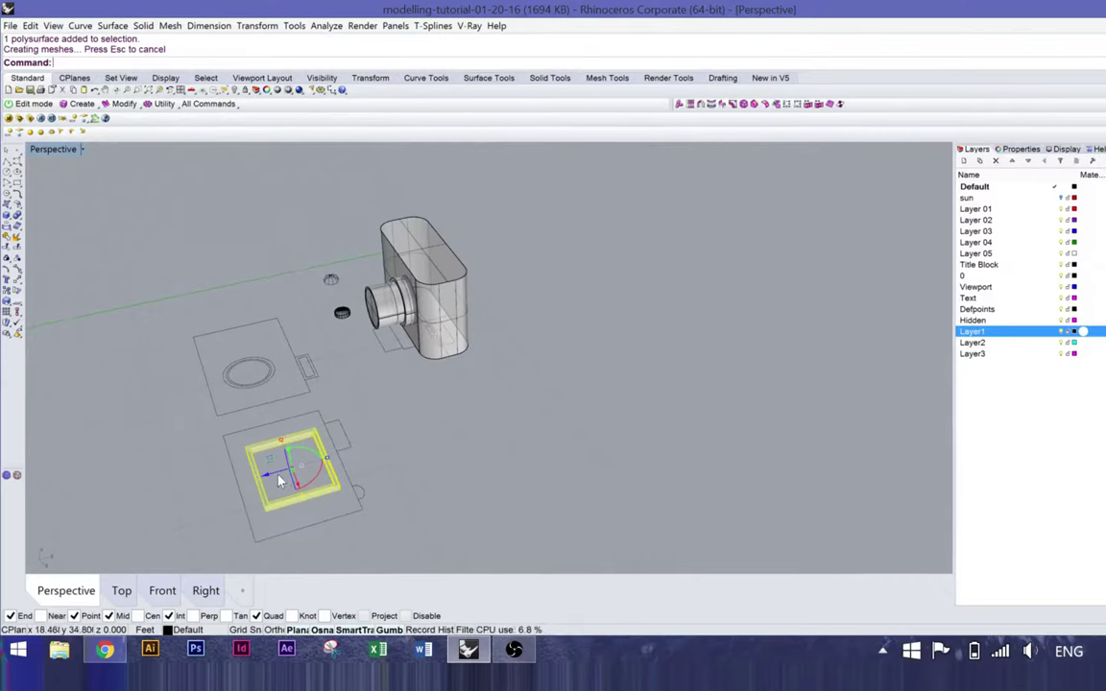
right_click_drag(321, 487, 386, 490)
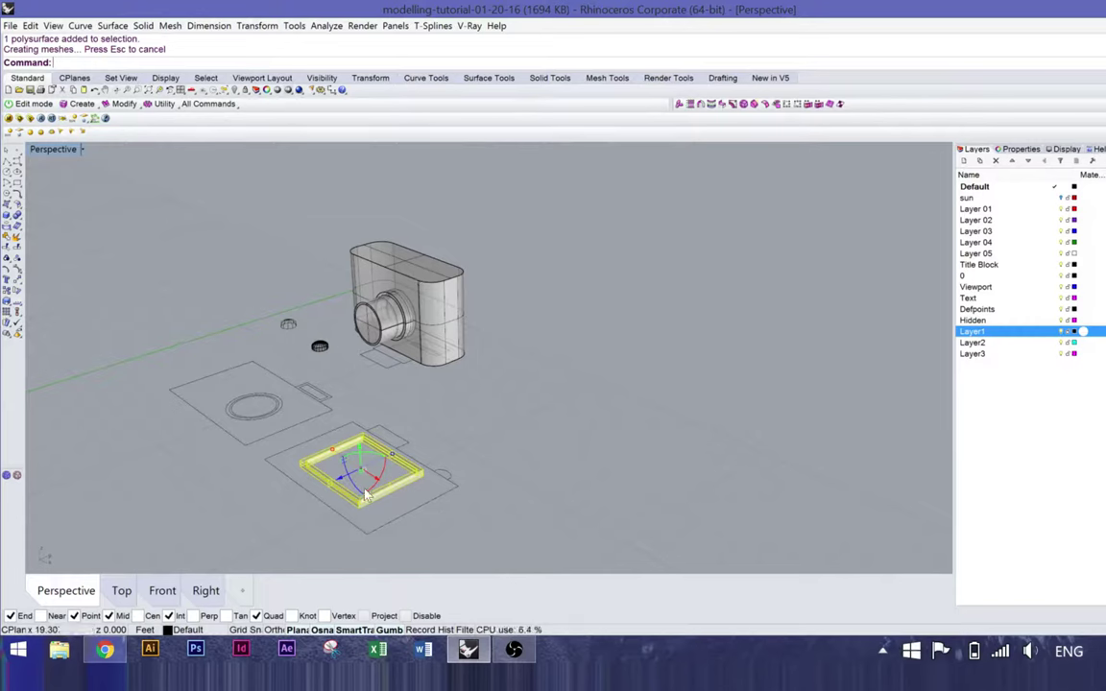
left_click_drag(372, 494, 507, 349)
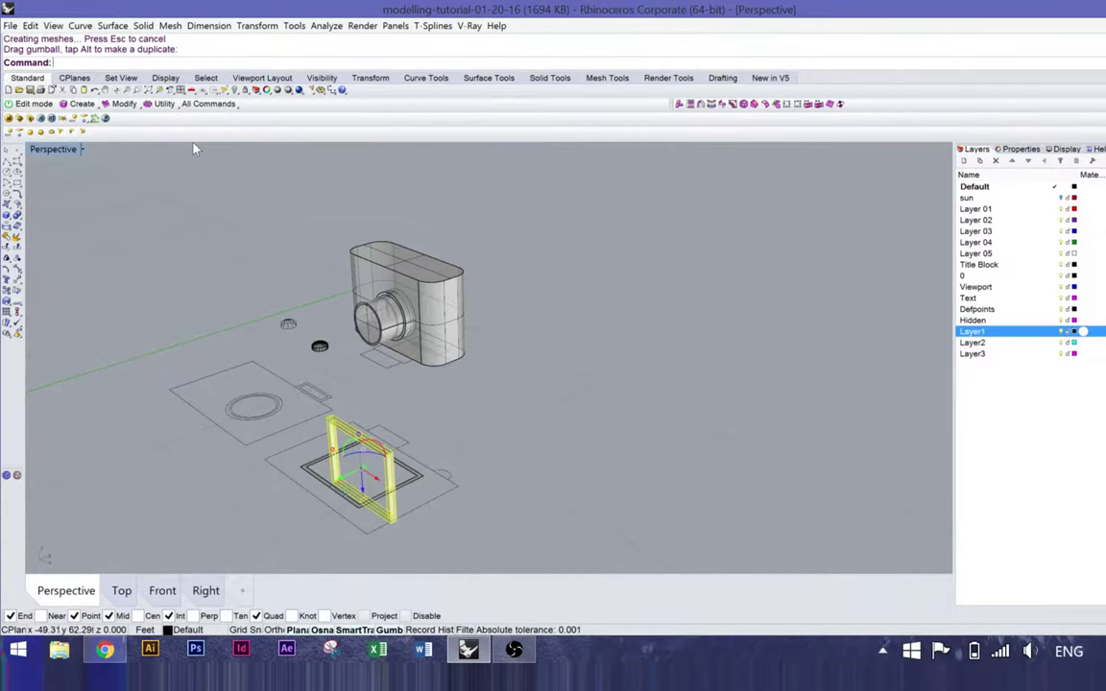
Step: Move the upright screen frame from its upper corner to a spot just behind the camera body's back face
type("Move")
key("Return")
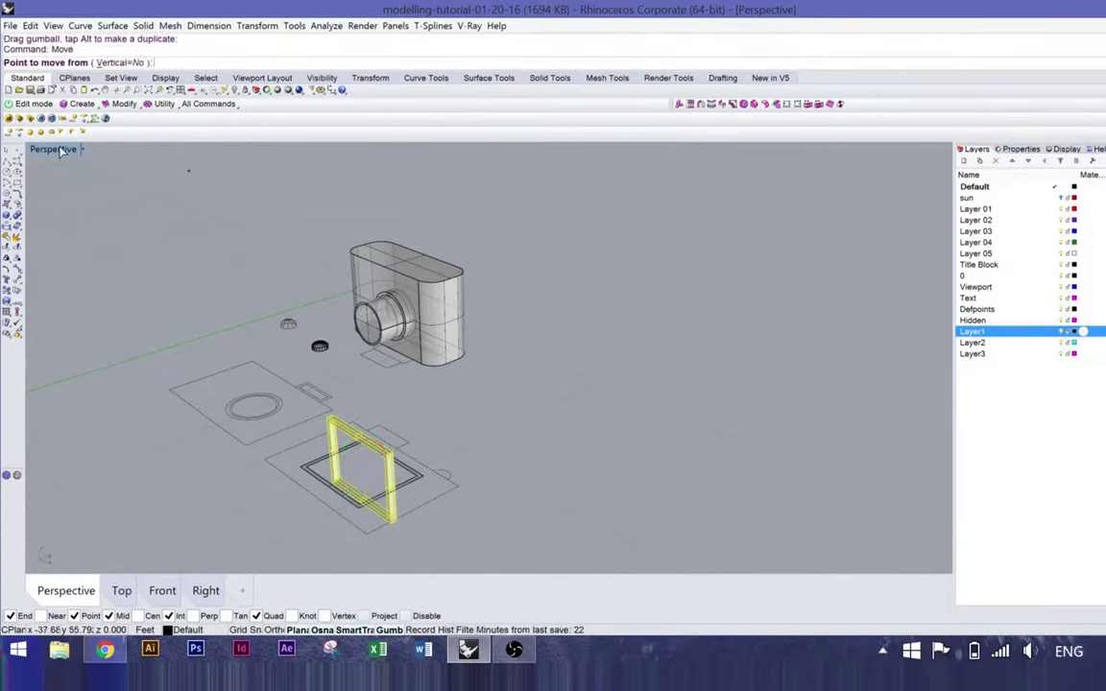
key("ctrl+F5")
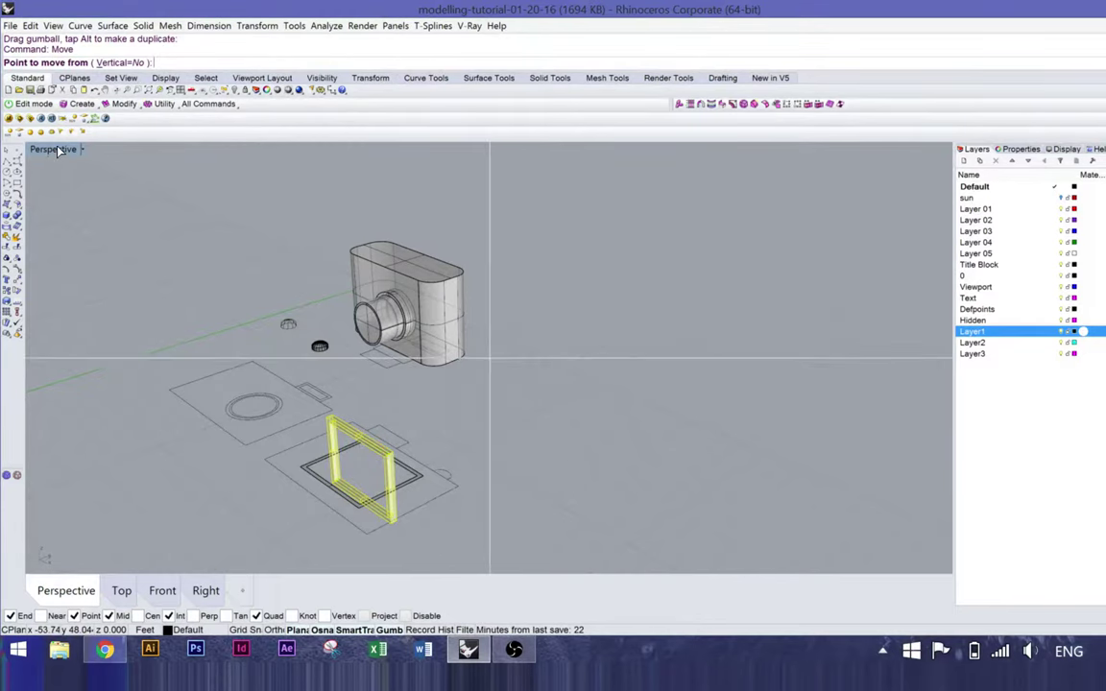
double_click(523, 150)
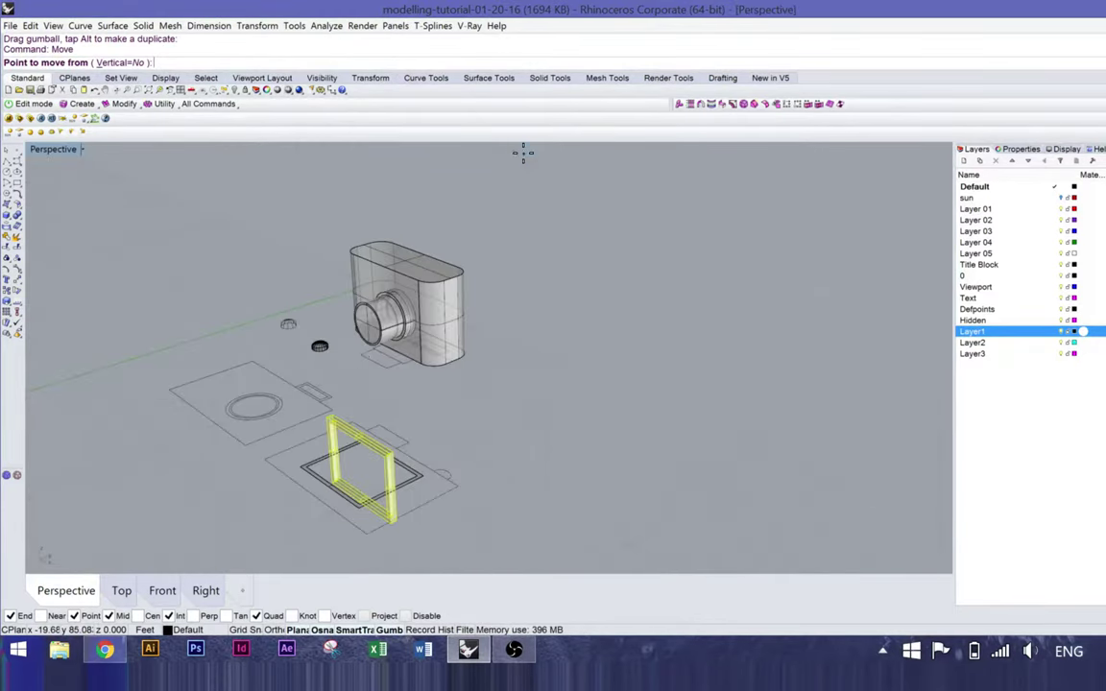
scroll(345, 387, "up", 3)
scroll(345, 387, "up", 2)
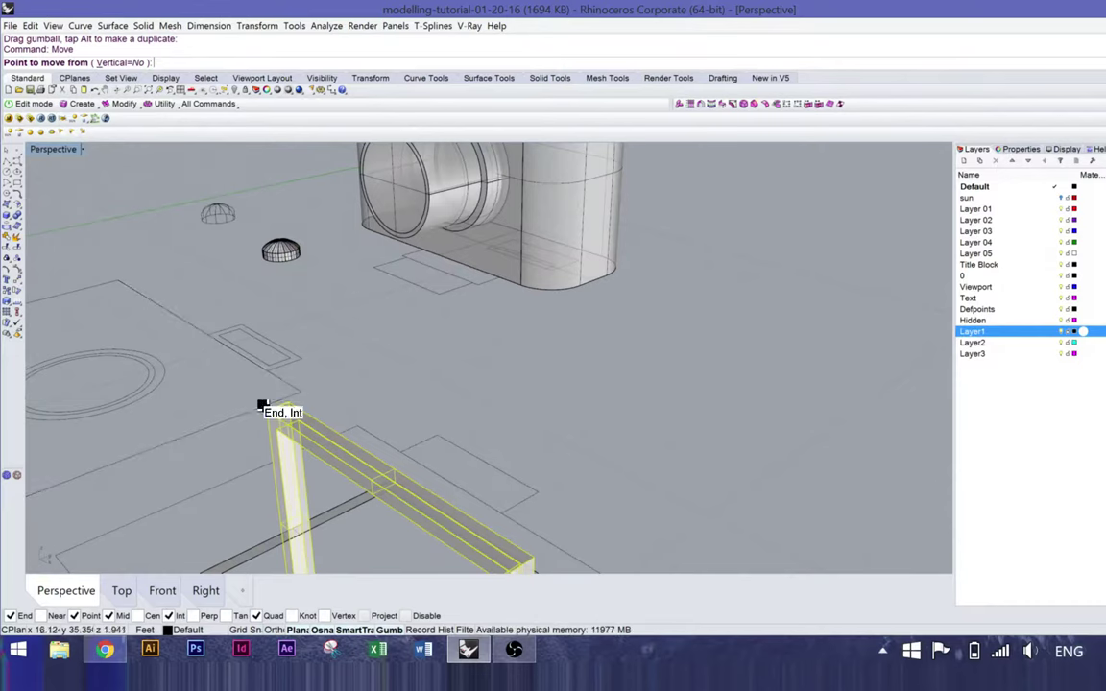
left_click(260, 410)
scroll(384, 395, "down", 2)
right_click_drag(386, 382, 663, 153)
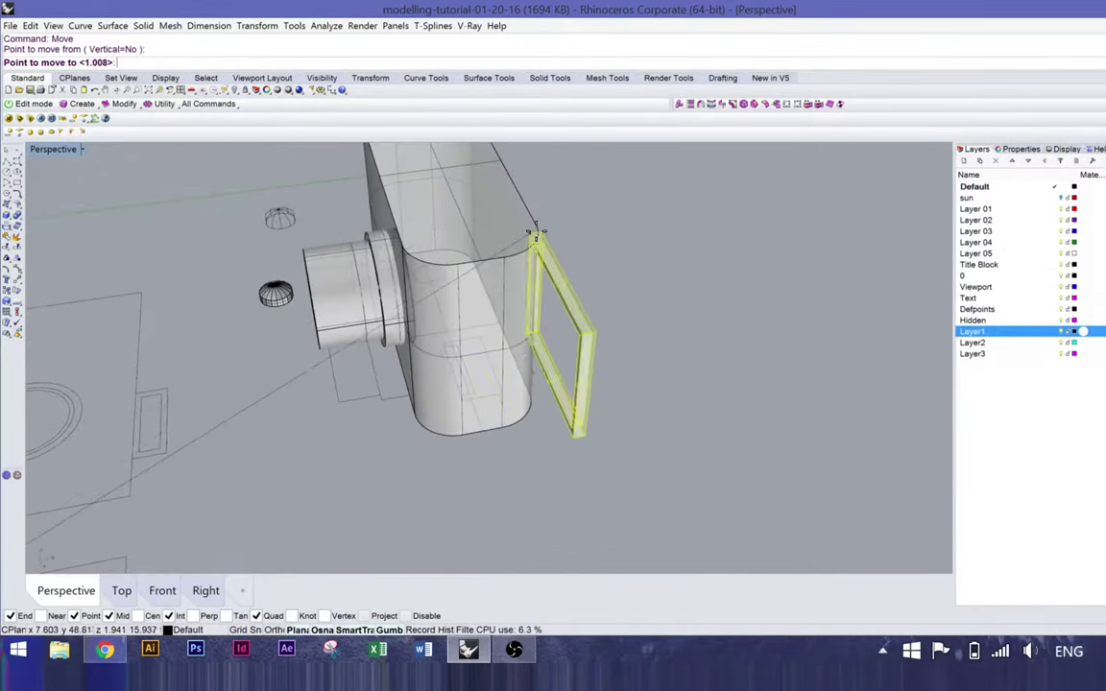
left_click(538, 172)
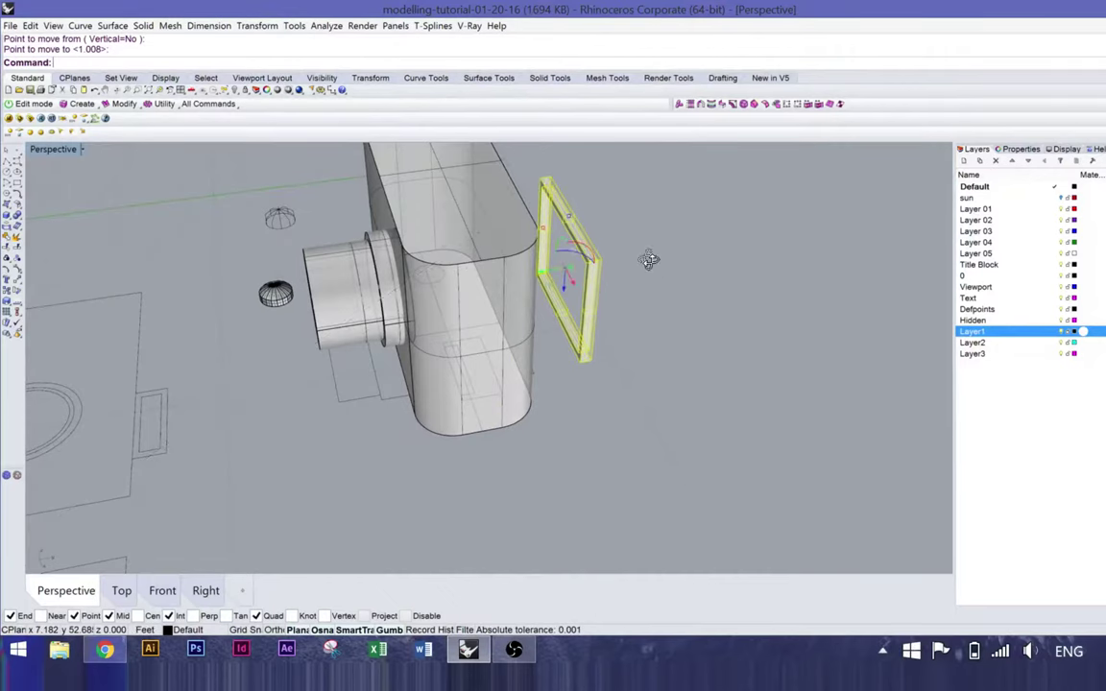
Step: Align the screen frame in the Right view so it sits against the body's back face, about midway up its height
right_click_drag(647, 256, 611, 335)
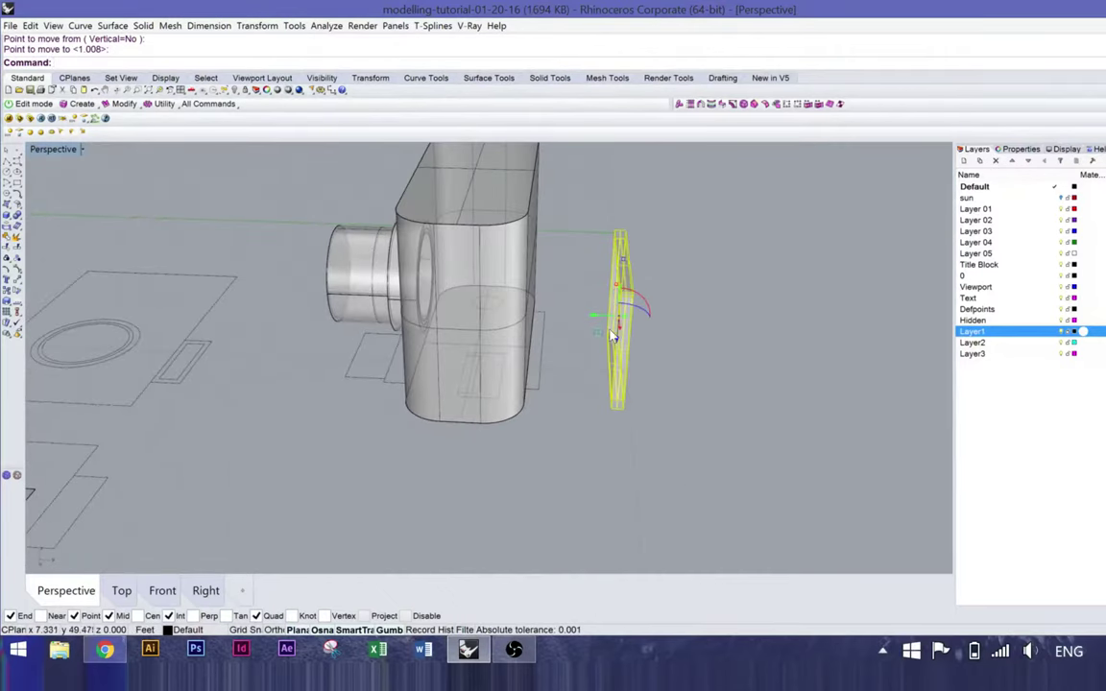
double_click(52, 150)
scroll(615, 444, "down", 5)
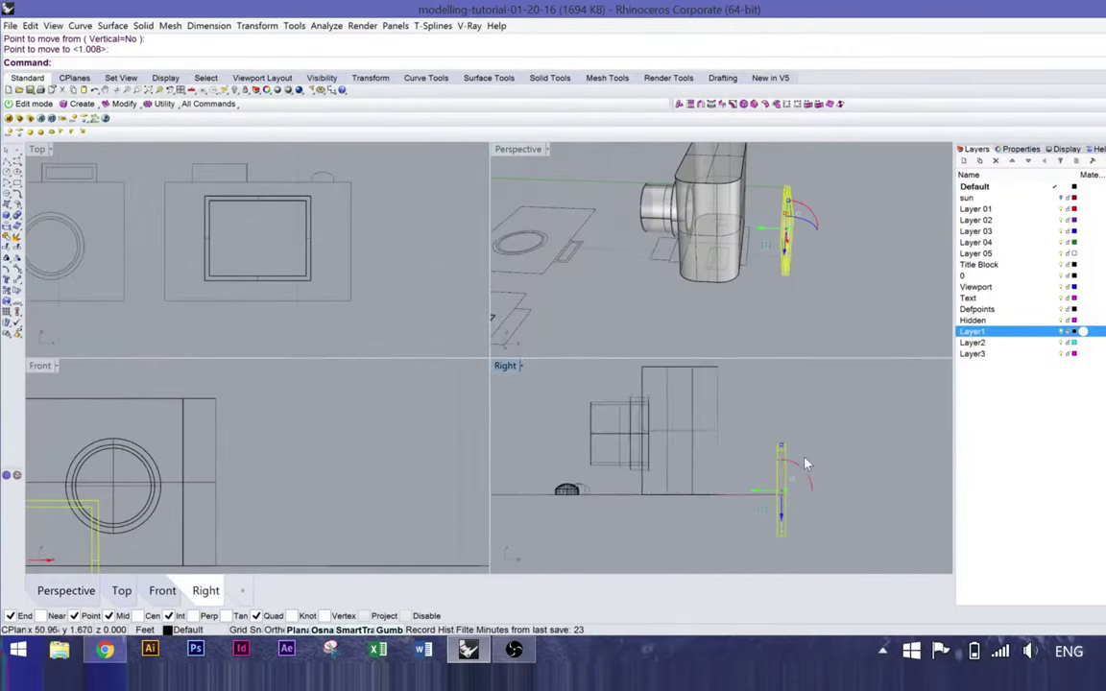
left_click_drag(787, 511, 708, 430)
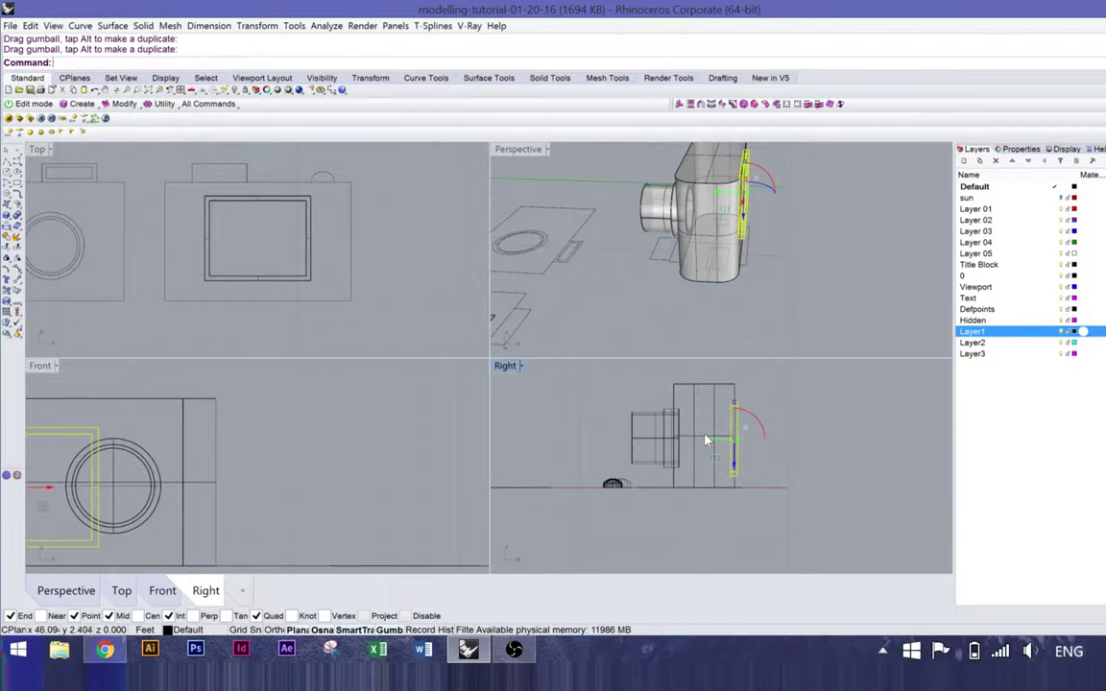
left_click(803, 447)
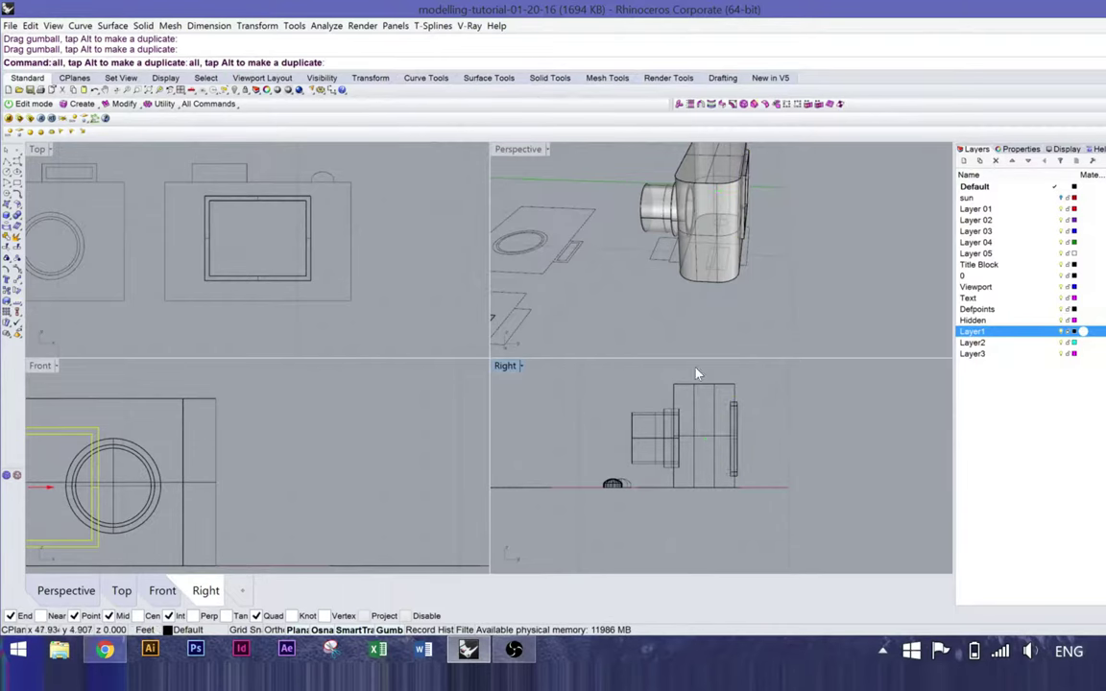
Step: Slide the screen frame sideways along the back face in the perspective view so it lies within the body's outline
double_click(514, 149)
right_click_drag(709, 309, 766, 315)
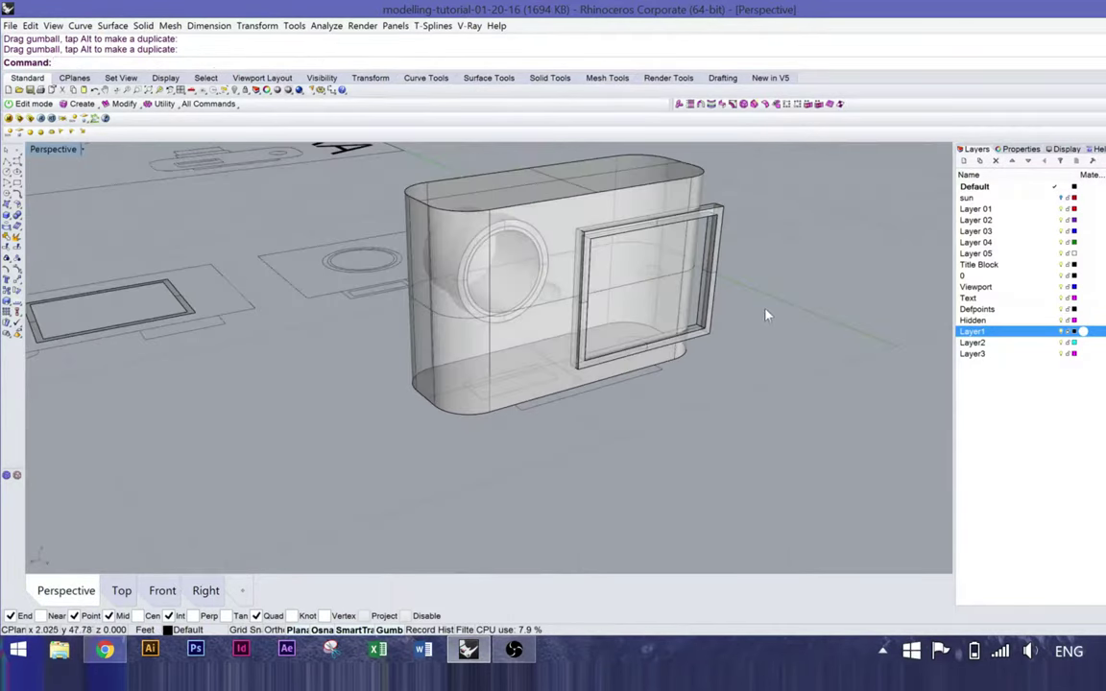
left_click(702, 312)
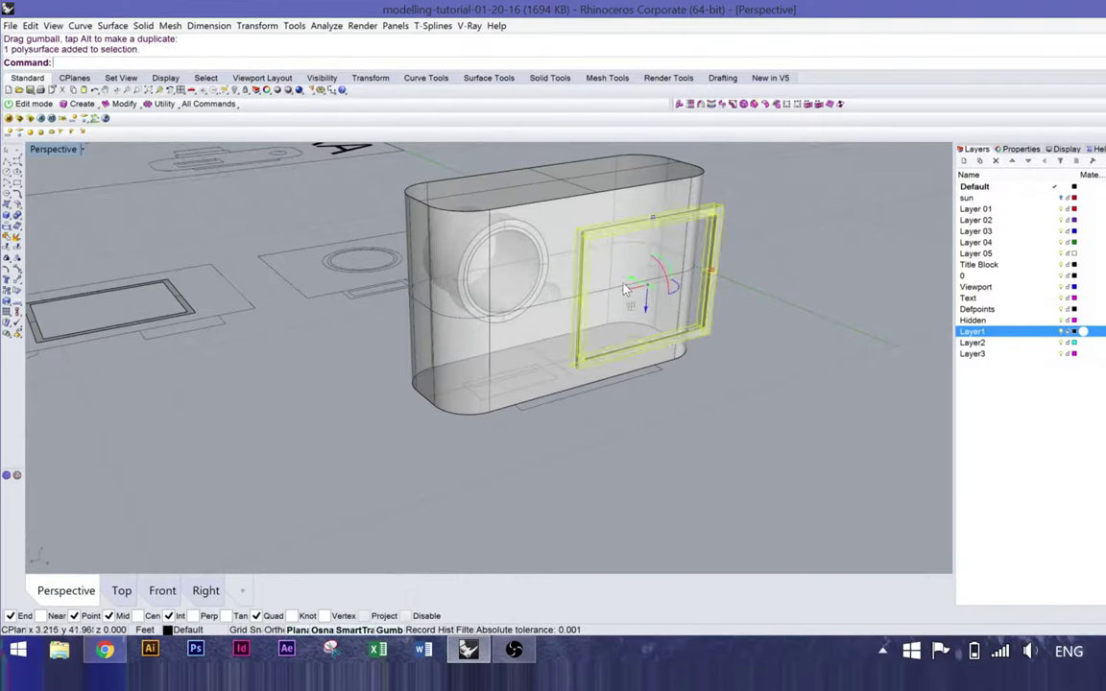
left_click_drag(624, 293, 558, 301)
left_click_drag(523, 310, 543, 317)
key("Escape")
right_click_drag(478, 281, 376, 234)
scroll(416, 367, "up", 3)
scroll(512, 440, "down", 3)
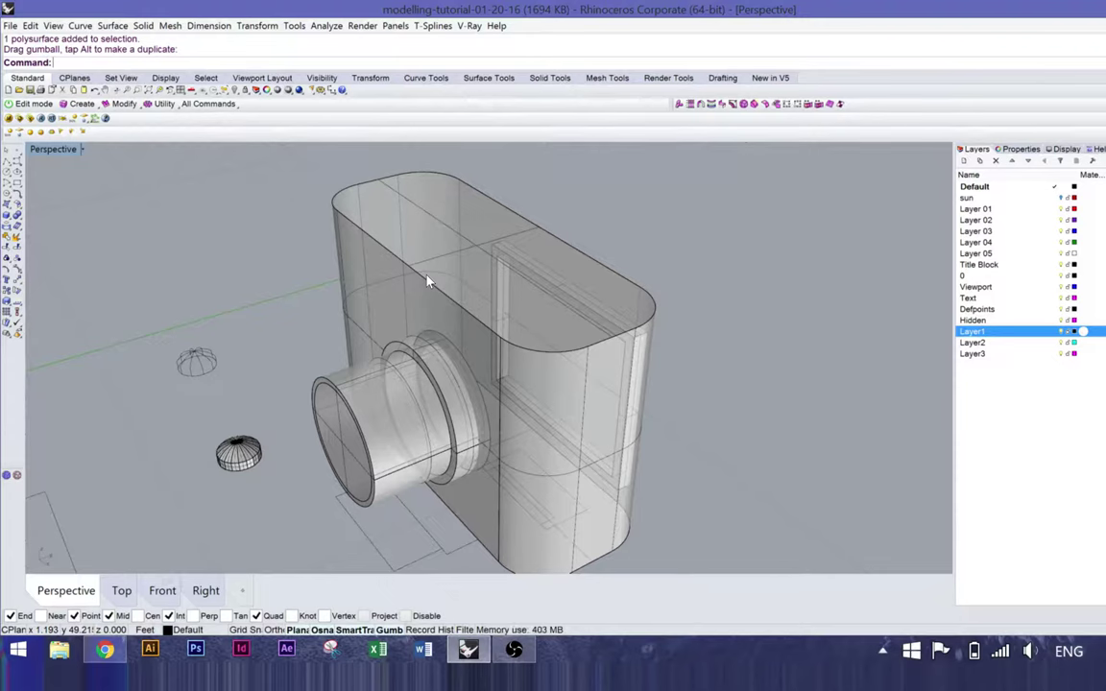
right_click_drag(509, 303, 711, 288)
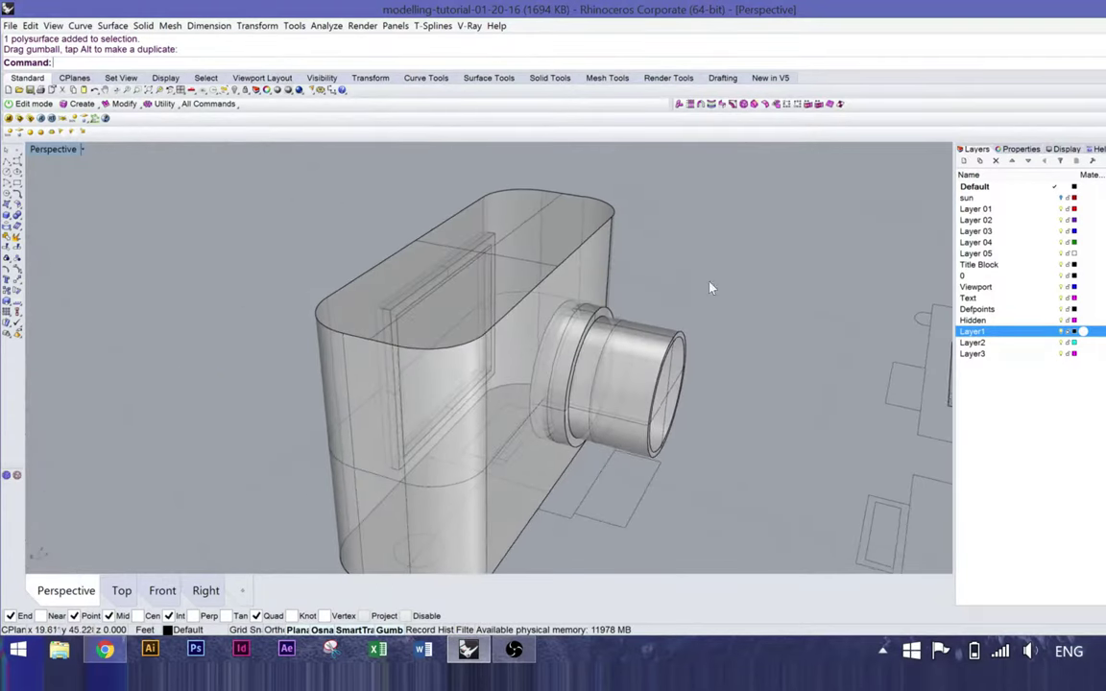
Step: Subtract the lens mounting ring from the camera body with BooleanDifference
left_click(619, 280)
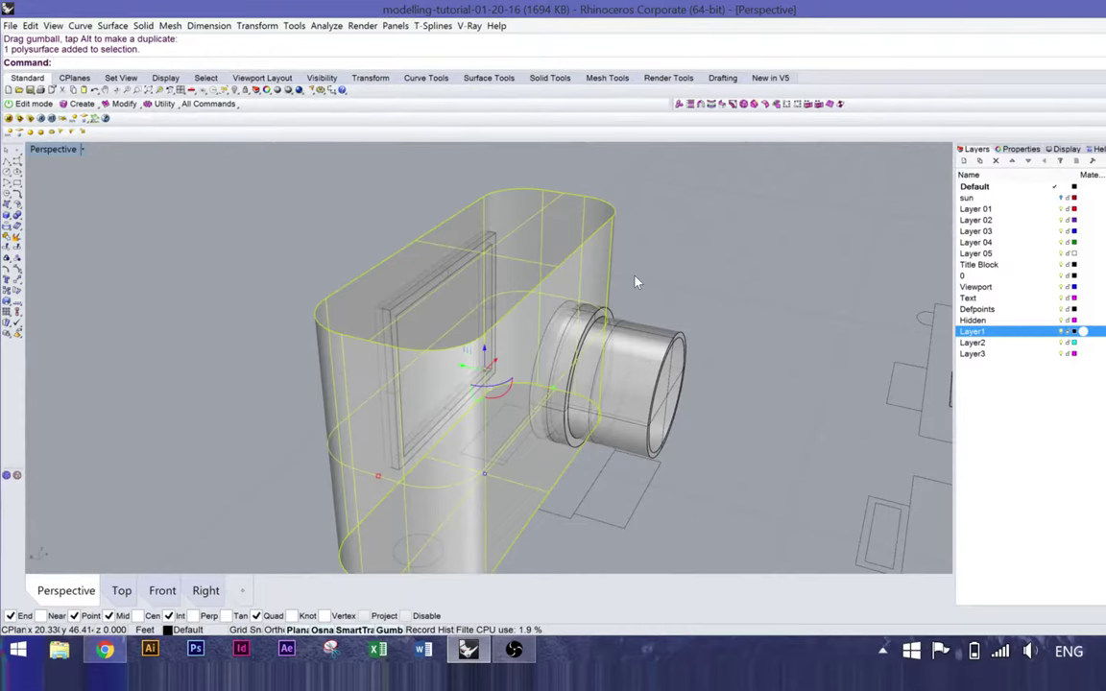
type("BooleanDifference")
key("Return")
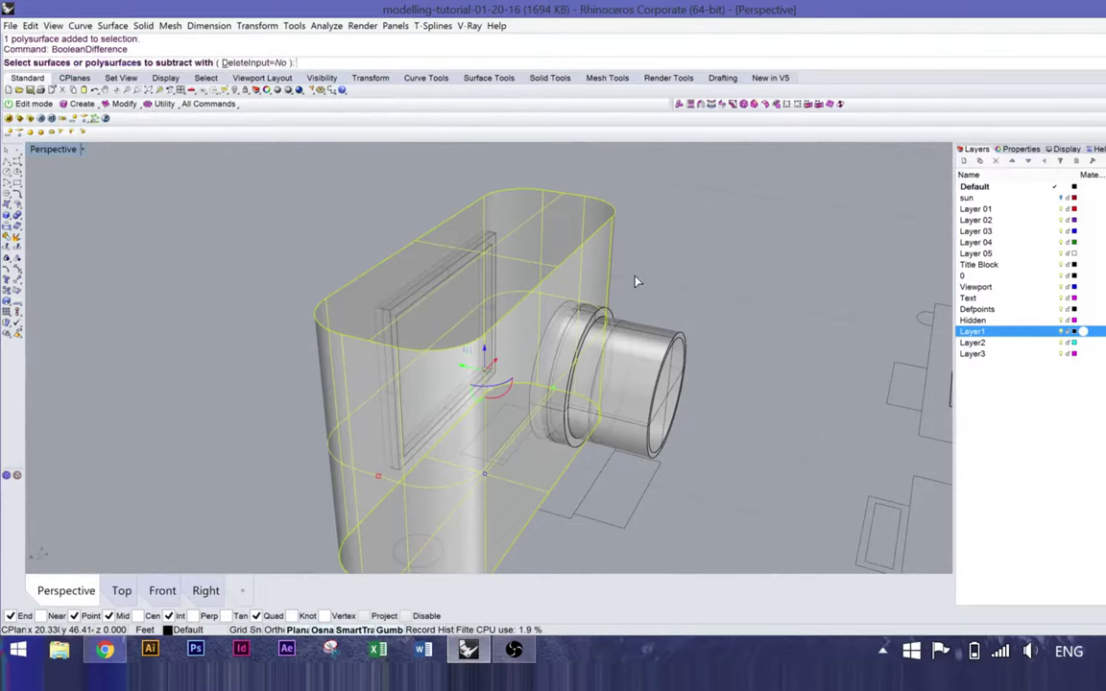
left_click(586, 346)
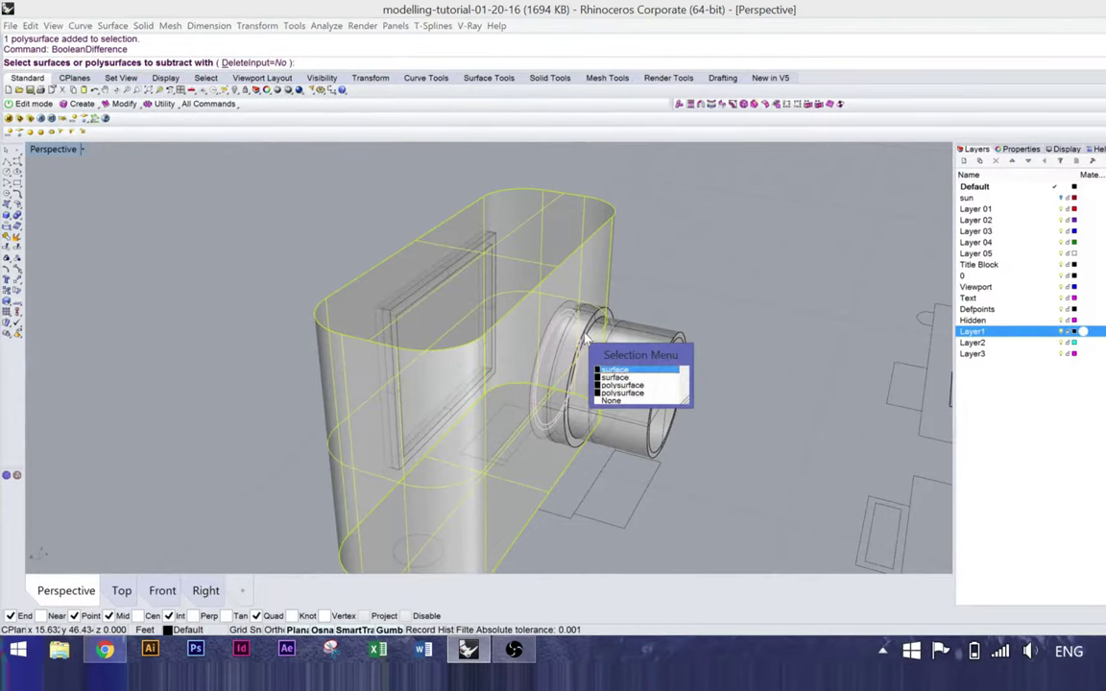
left_click(627, 387)
key("Return")
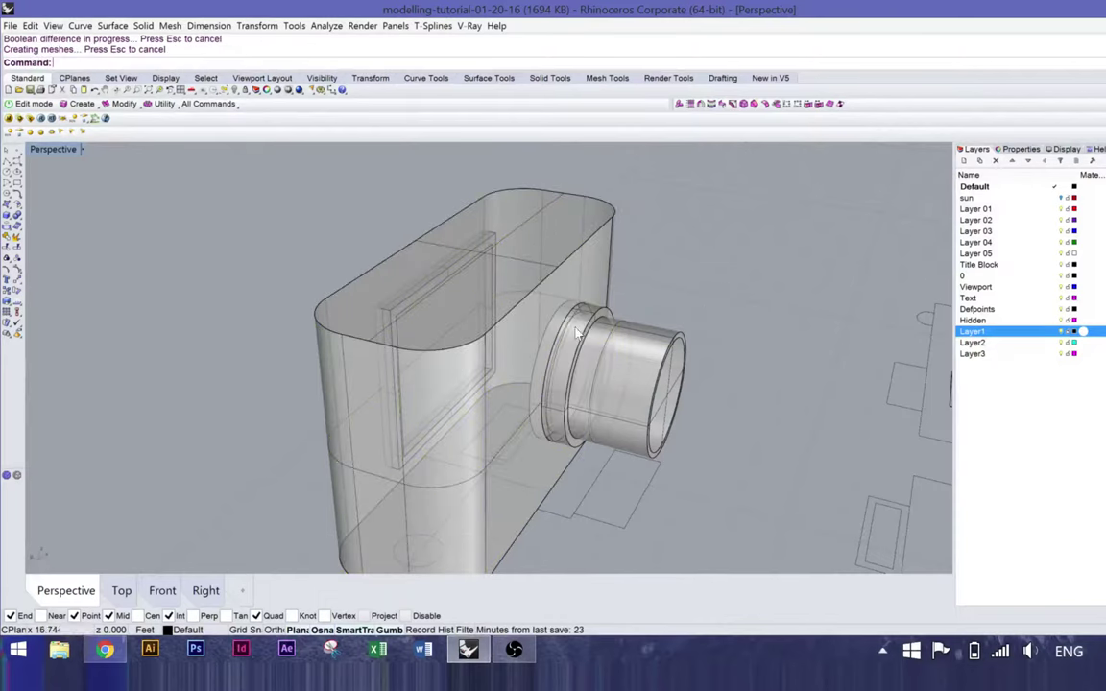
Step: Pull the lens parts out of the camera body to inspect the opening cut in its front, and undo the move
left_click(518, 310)
key("Escape")
right_click_drag(569, 277, 626, 297)
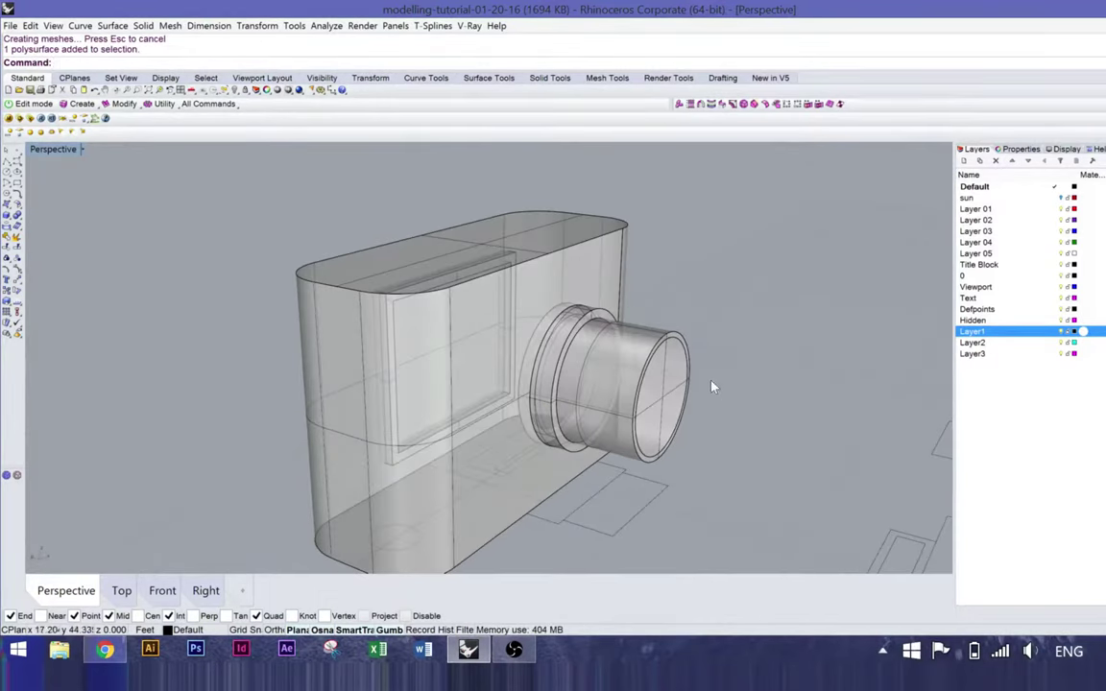
left_click(574, 374)
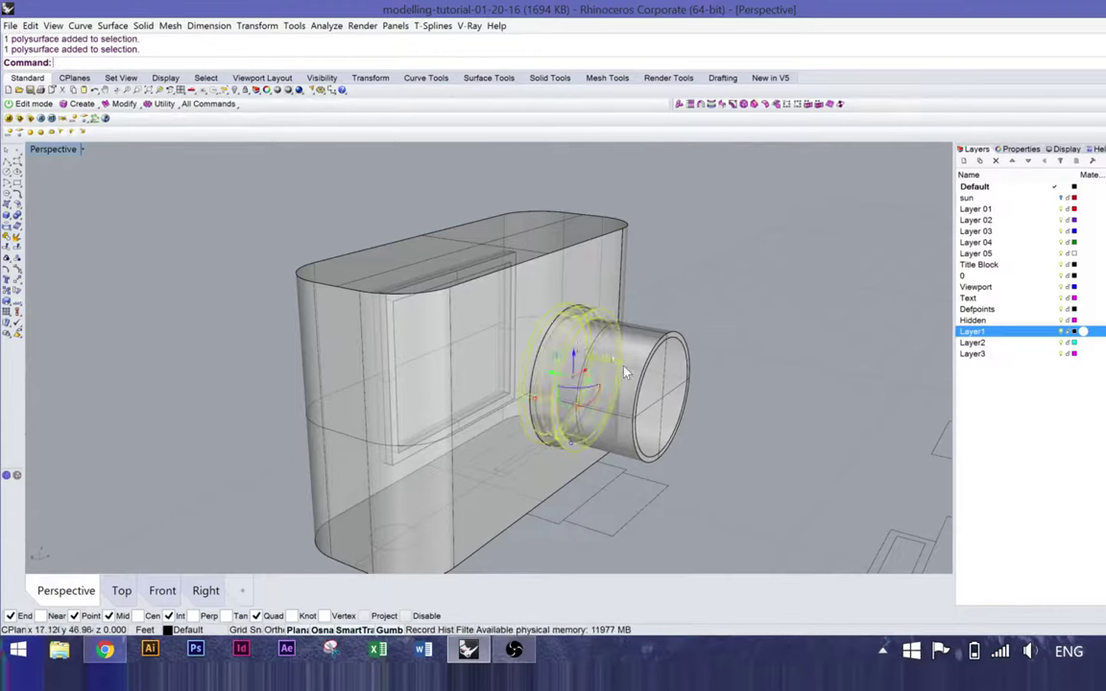
left_click_drag(589, 385, 672, 394)
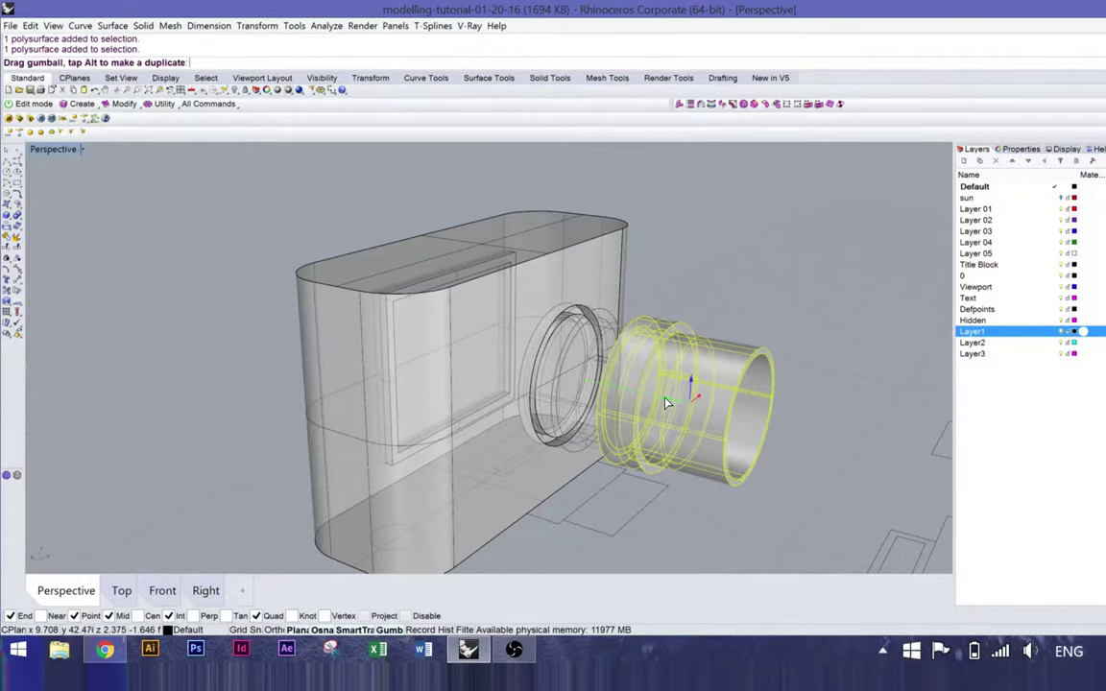
right_click_drag(693, 244, 749, 274)
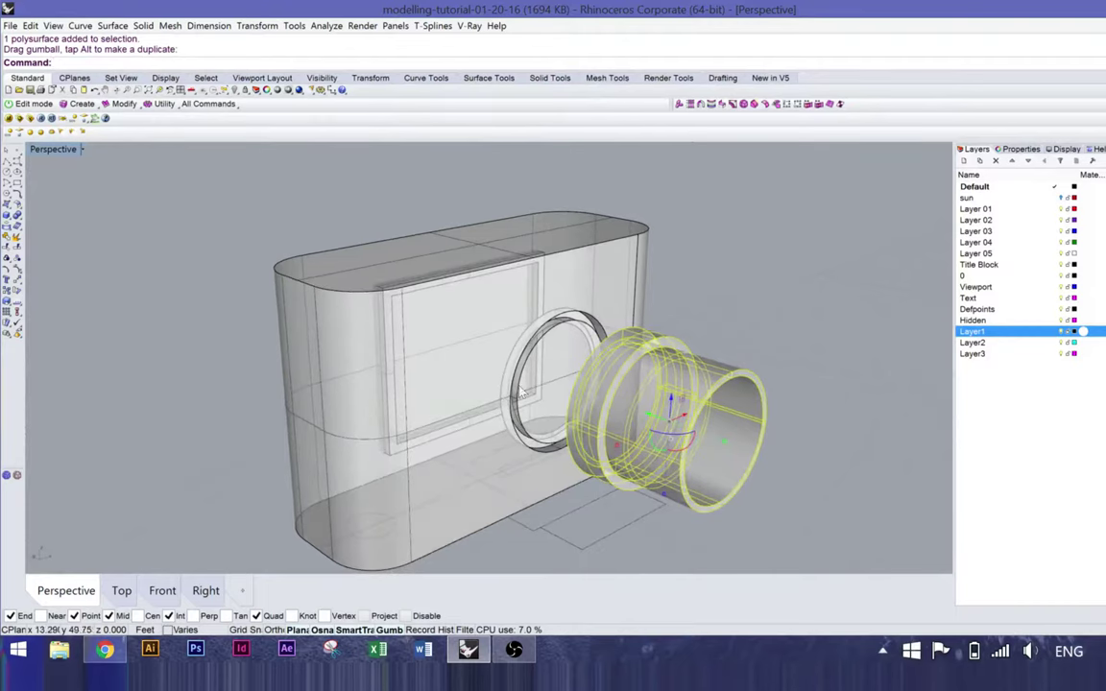
left_click(493, 352)
left_click(732, 303)
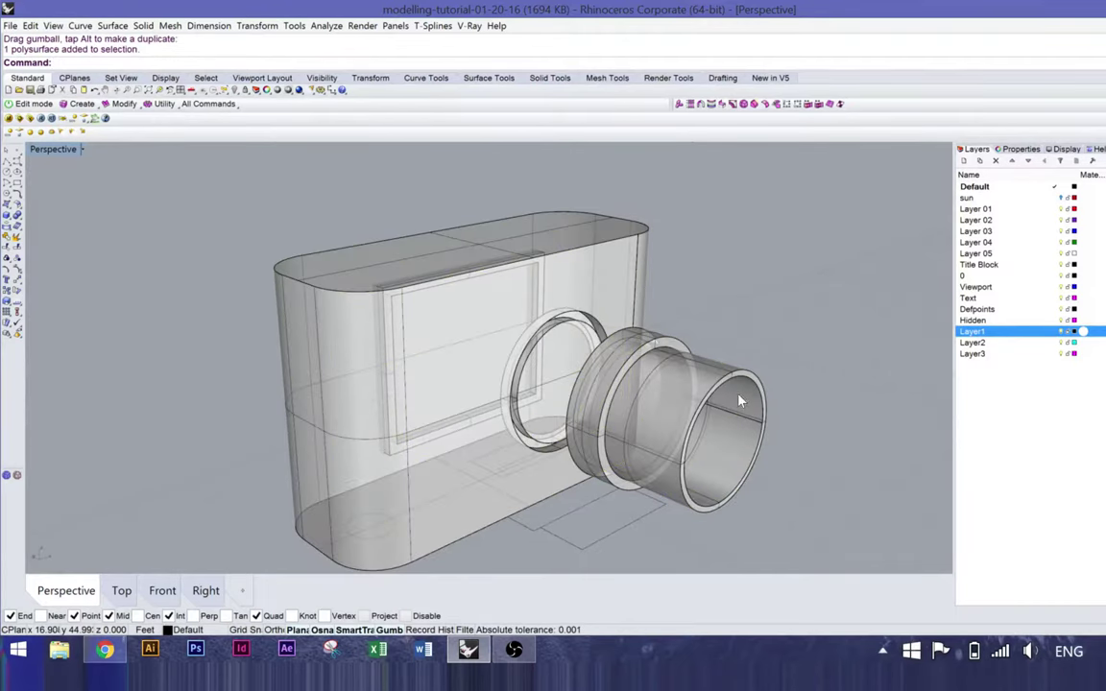
key("ctrl+z")
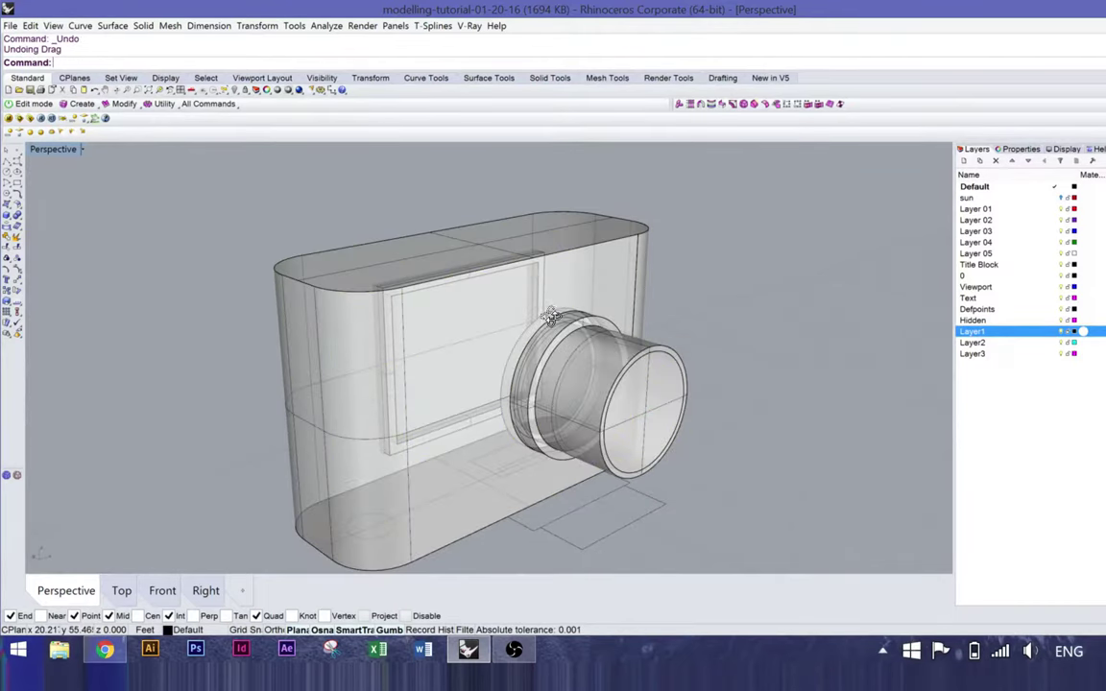
Step: Subtract the rectangular screen frame from the back of the camera body with BooleanDifference
right_click_drag(550, 317, 540, 346)
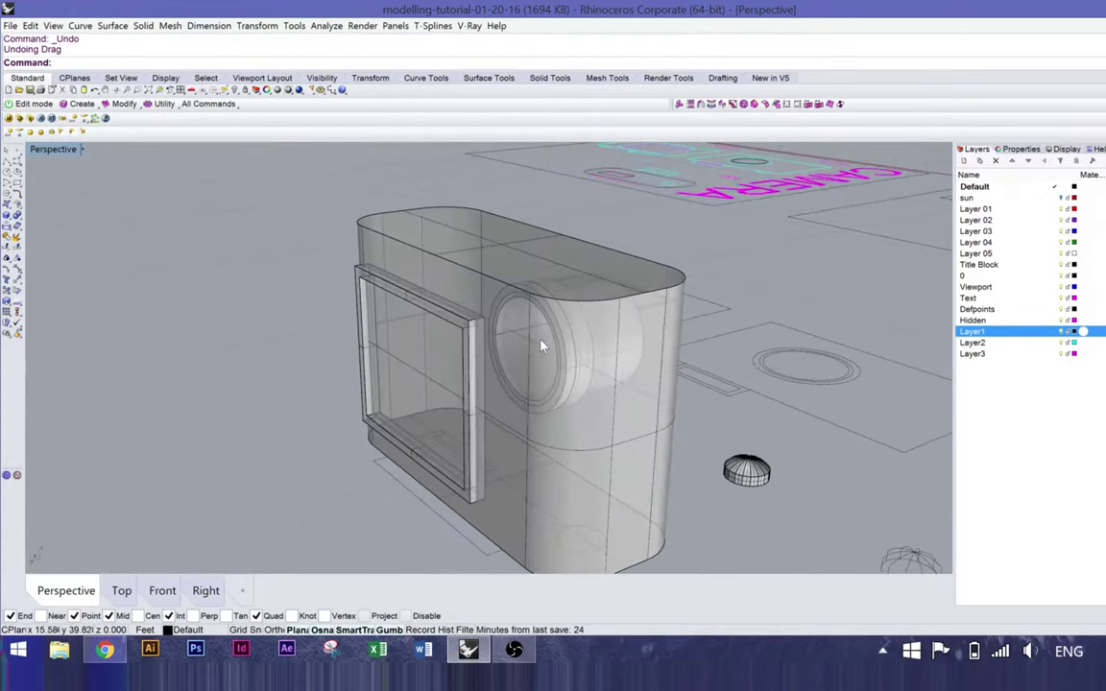
left_click(546, 426)
type("BooleanDifference")
key("Return")
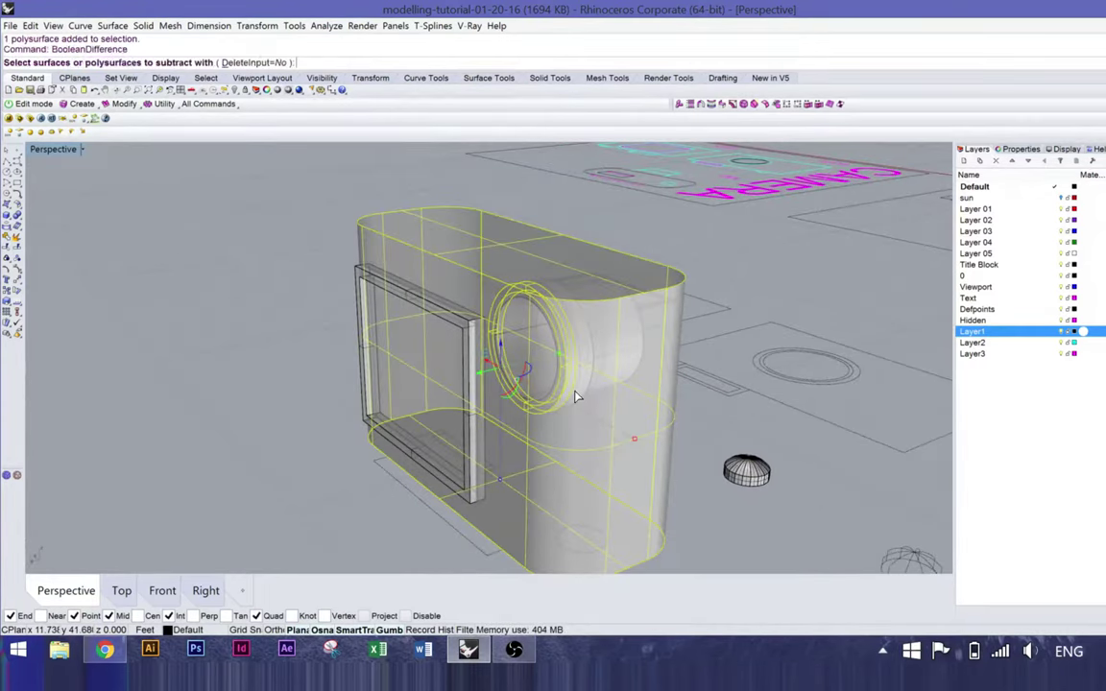
left_click(362, 285)
key("Return")
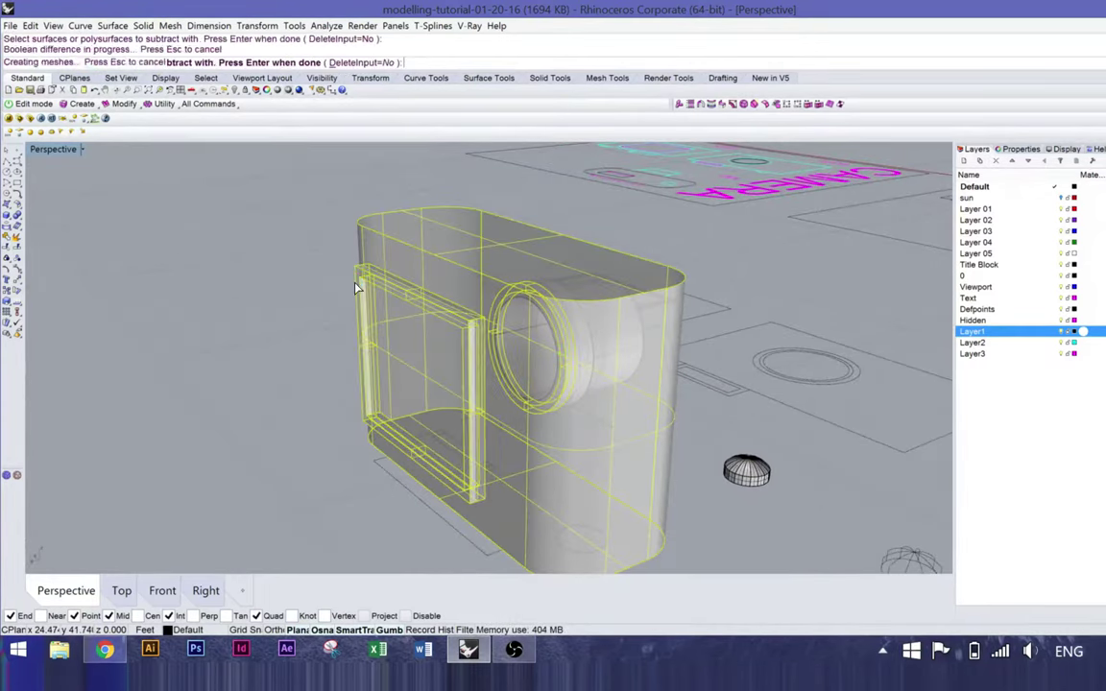
right_click_drag(542, 400, 526, 327)
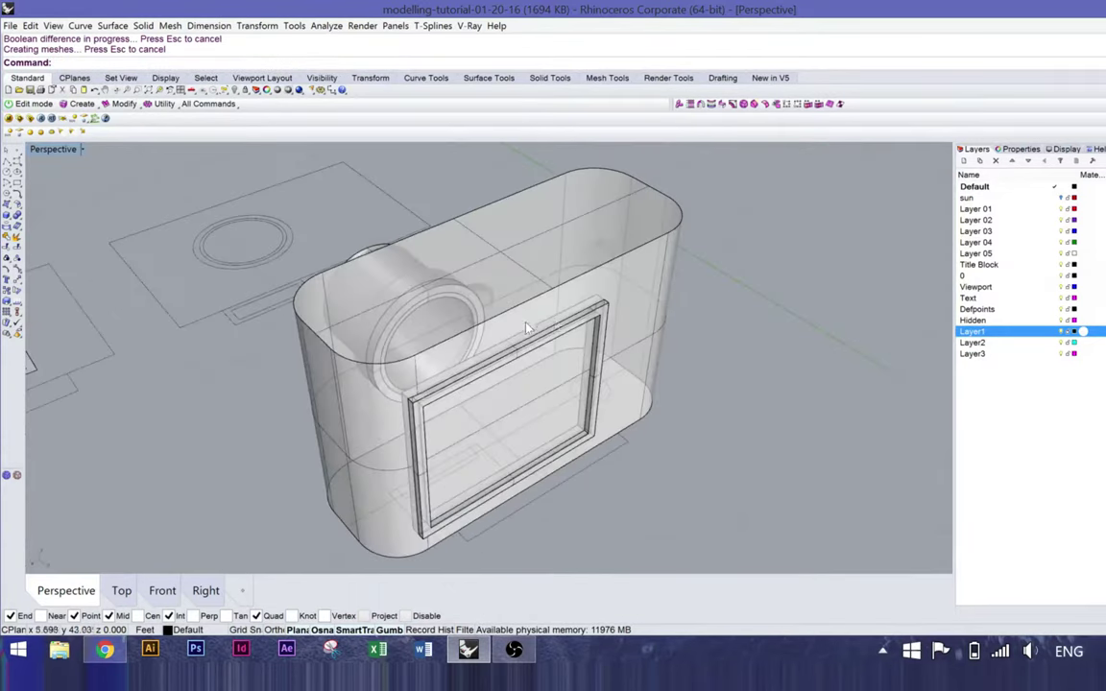
Step: Move the dome-shaped button beside the camera onto the small circle at the base of the body's rounded end
right_click_drag(659, 282, 507, 276)
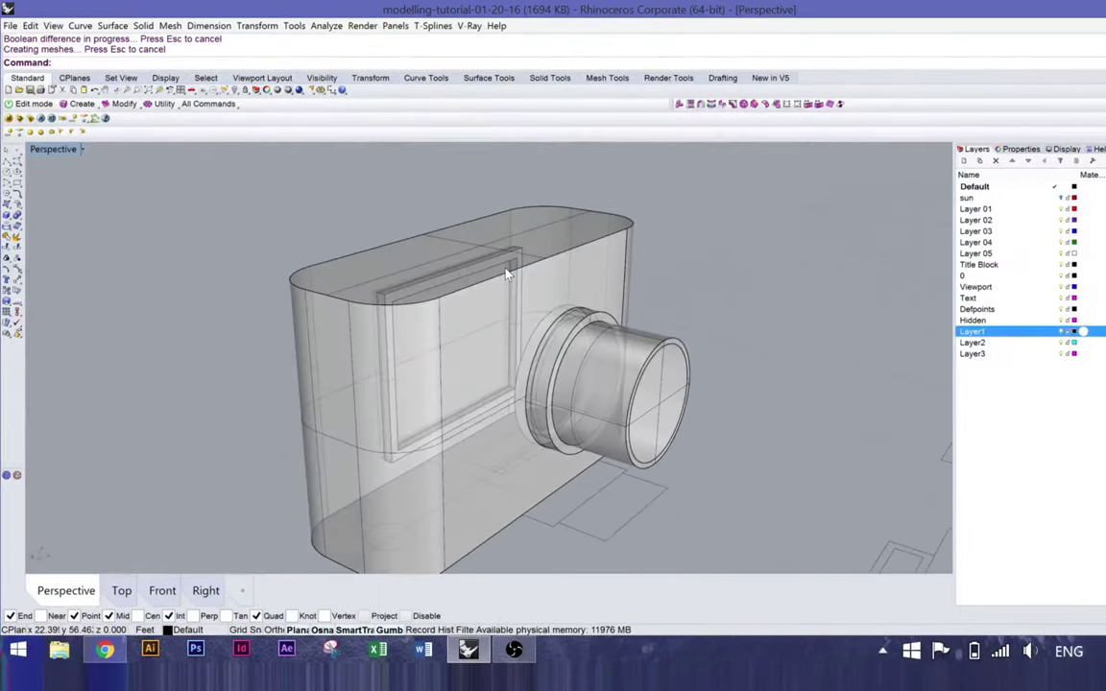
scroll(506, 276, "down", 5)
left_click(531, 437)
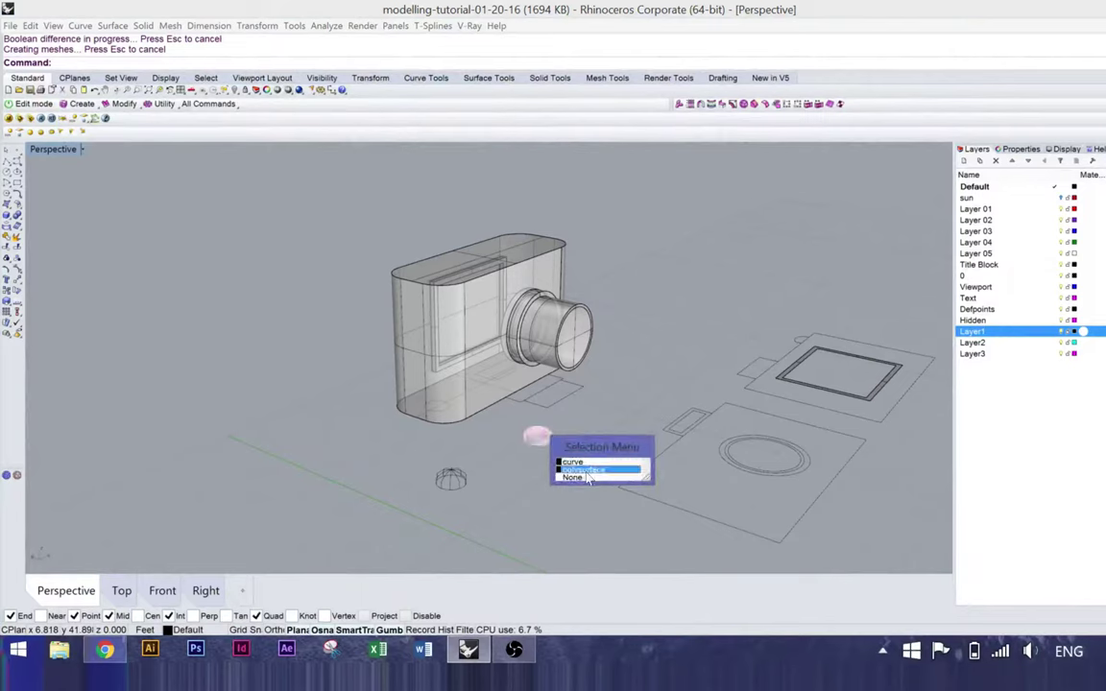
key("Escape")
left_click(536, 436)
type("move")
key("Return")
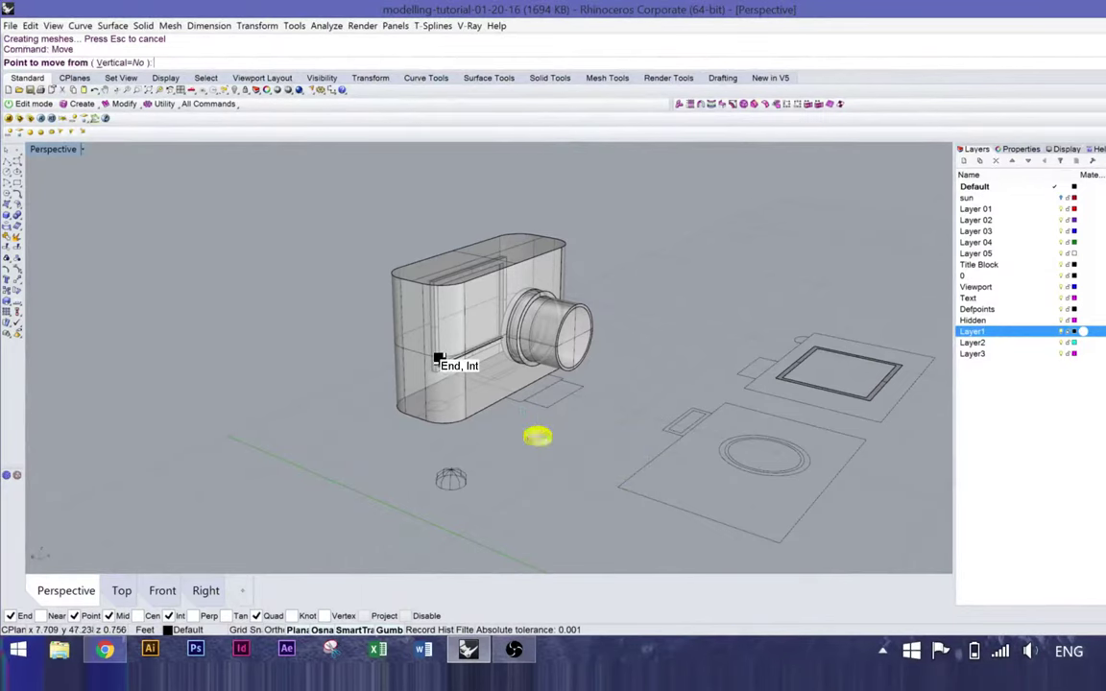
scroll(477, 406, "up", 2)
scroll(477, 405, "up", 2)
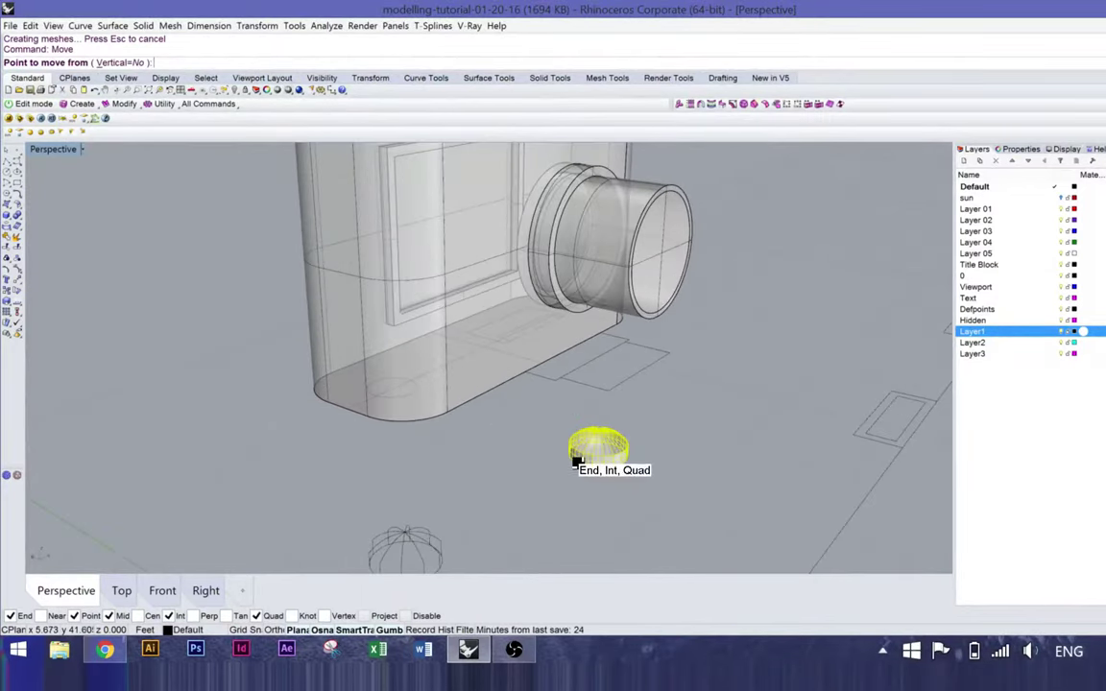
left_click(576, 461)
left_click(371, 388)
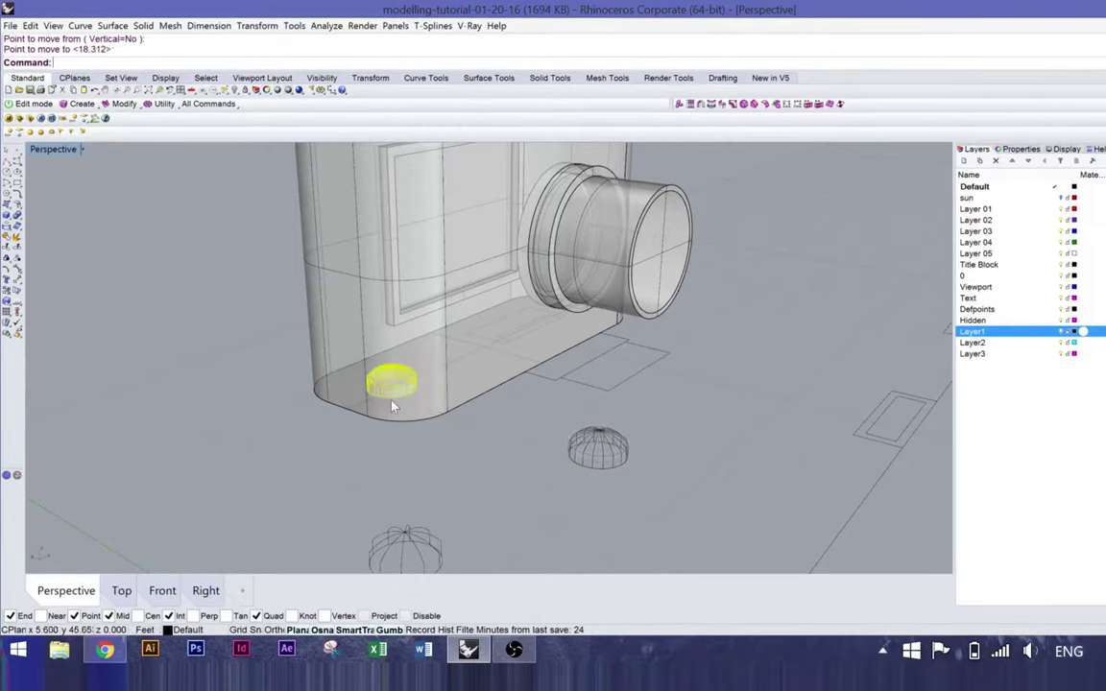
Step: Raise the dome-shaped button vertically from the base to the top face of the camera body
scroll(376, 332, "down", 3)
scroll(369, 402, "up", 3)
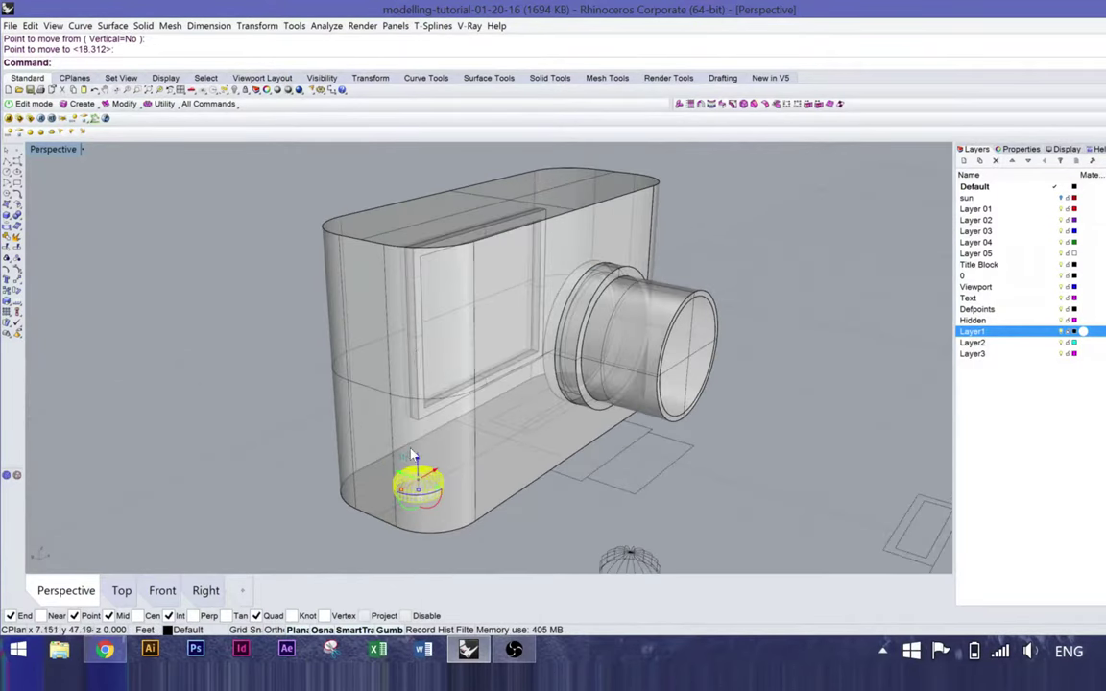
left_click_drag(420, 463, 405, 199)
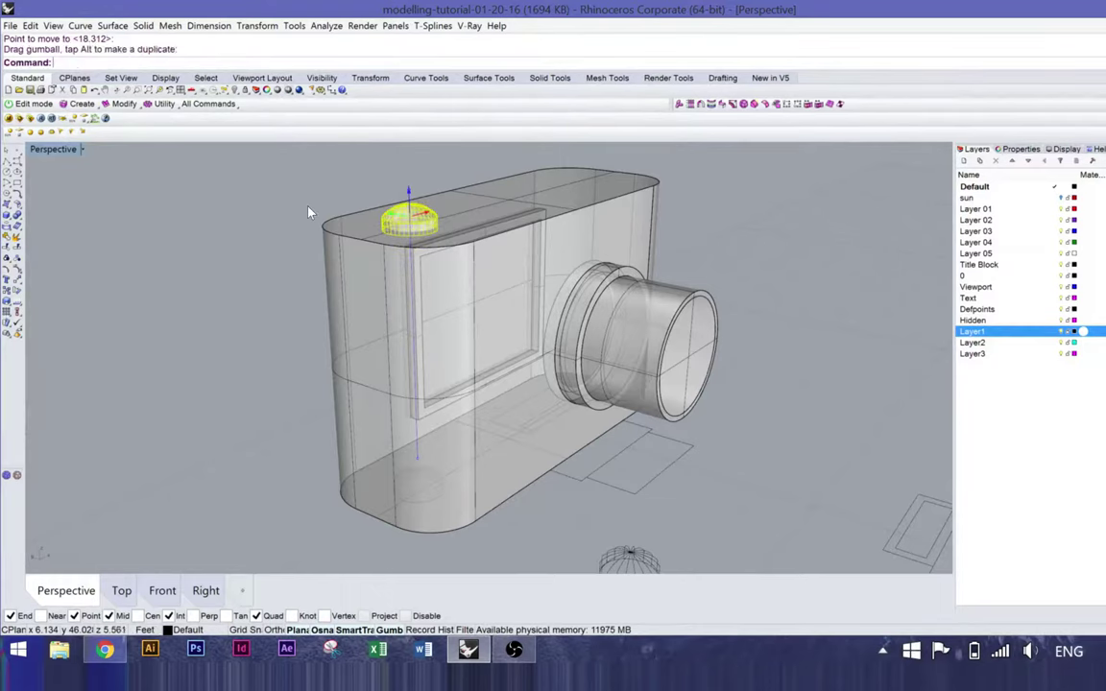
left_click(295, 252)
right_click_drag(294, 251, 458, 246)
left_click(496, 265)
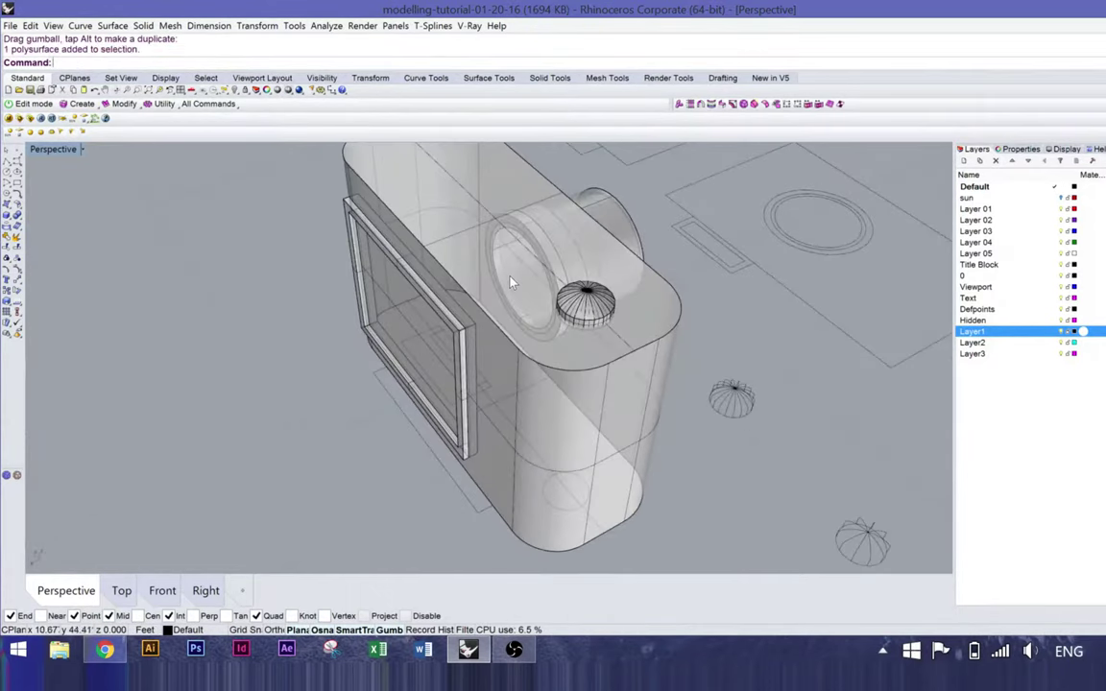
type("booleandifference")
key("Return")
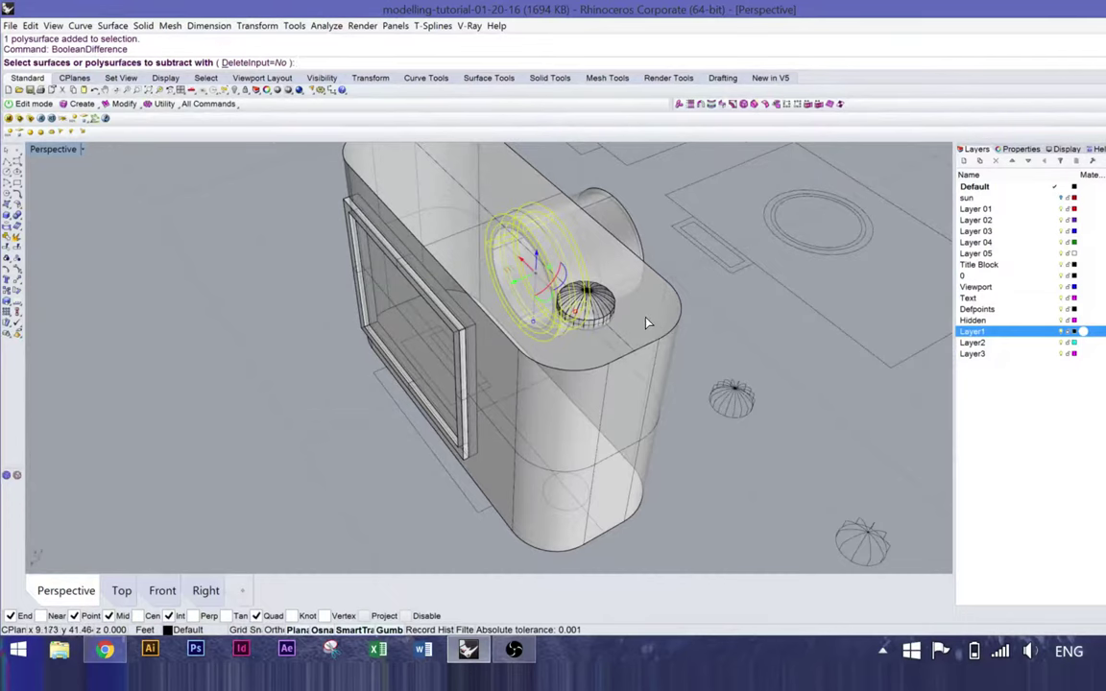
left_click(595, 309)
key("Return")
right_click_drag(595, 309, 630, 377)
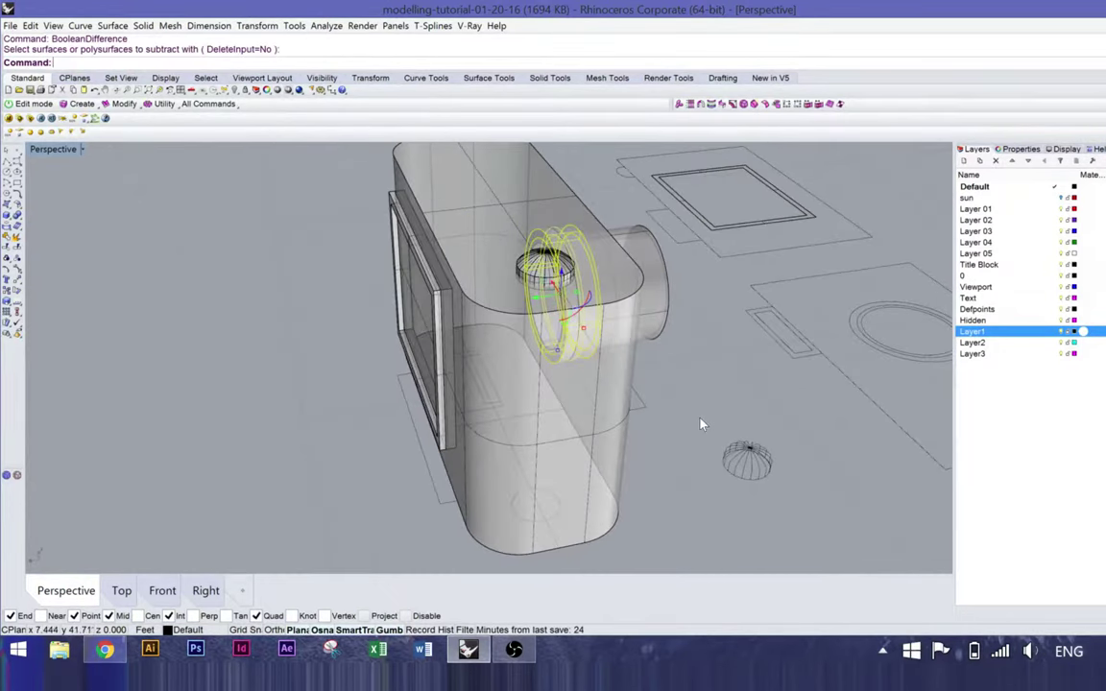
Step: Try to subtract the dome-shaped button from the camera body with BooleanDifference
key("Return")
left_click(603, 528)
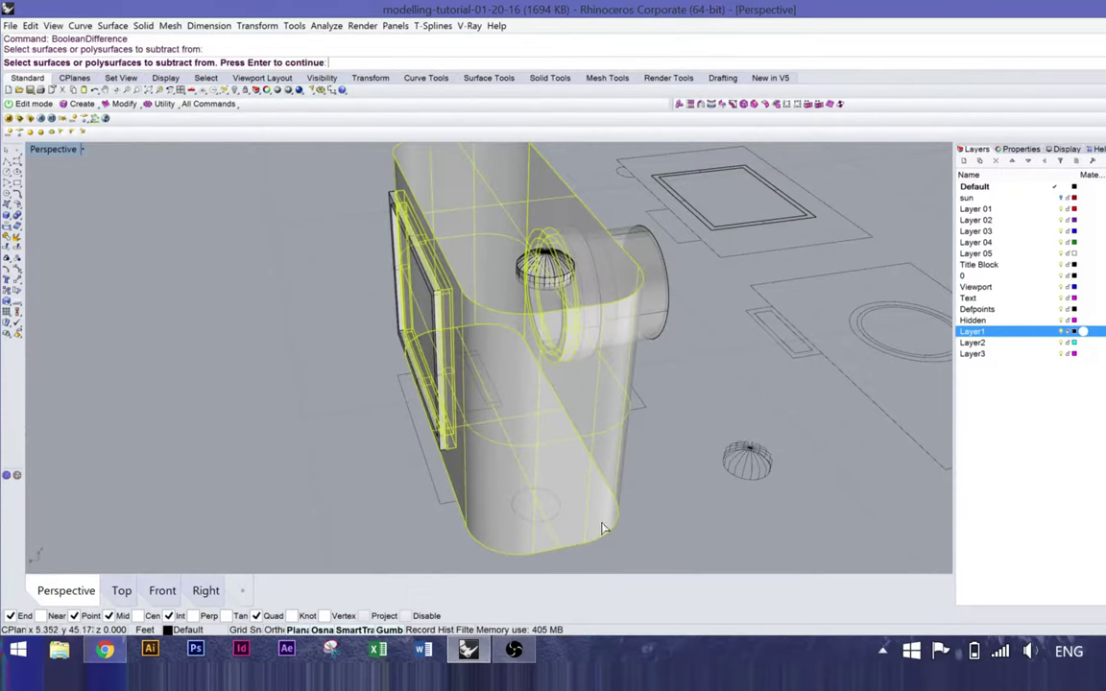
key("Return")
left_click(571, 288)
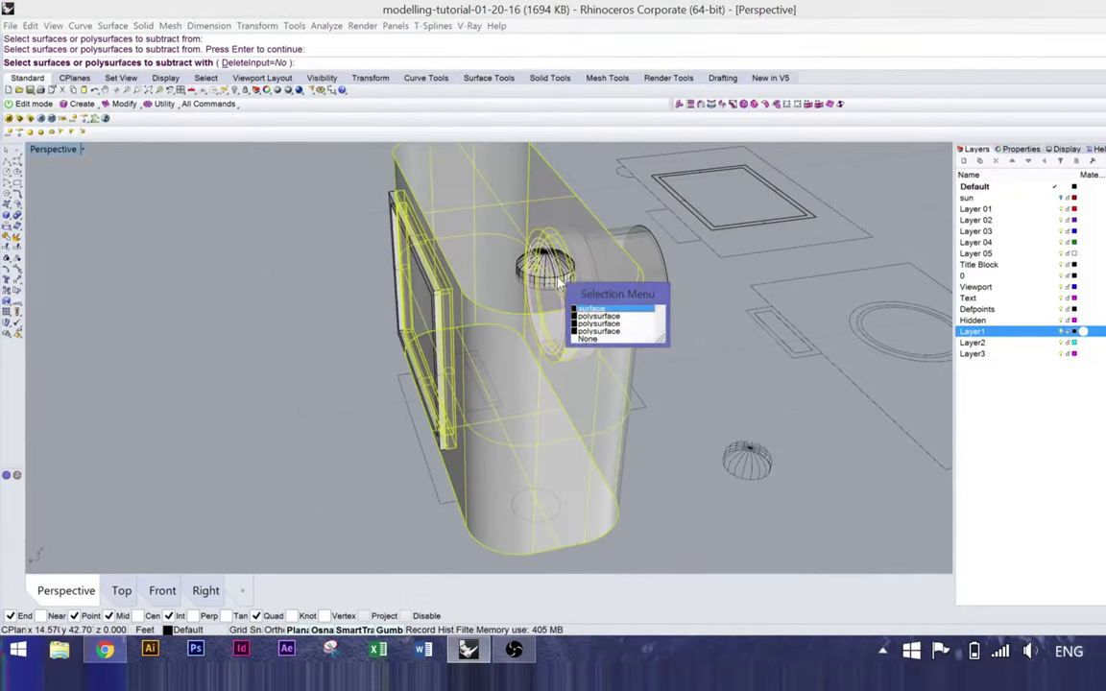
left_click(608, 332)
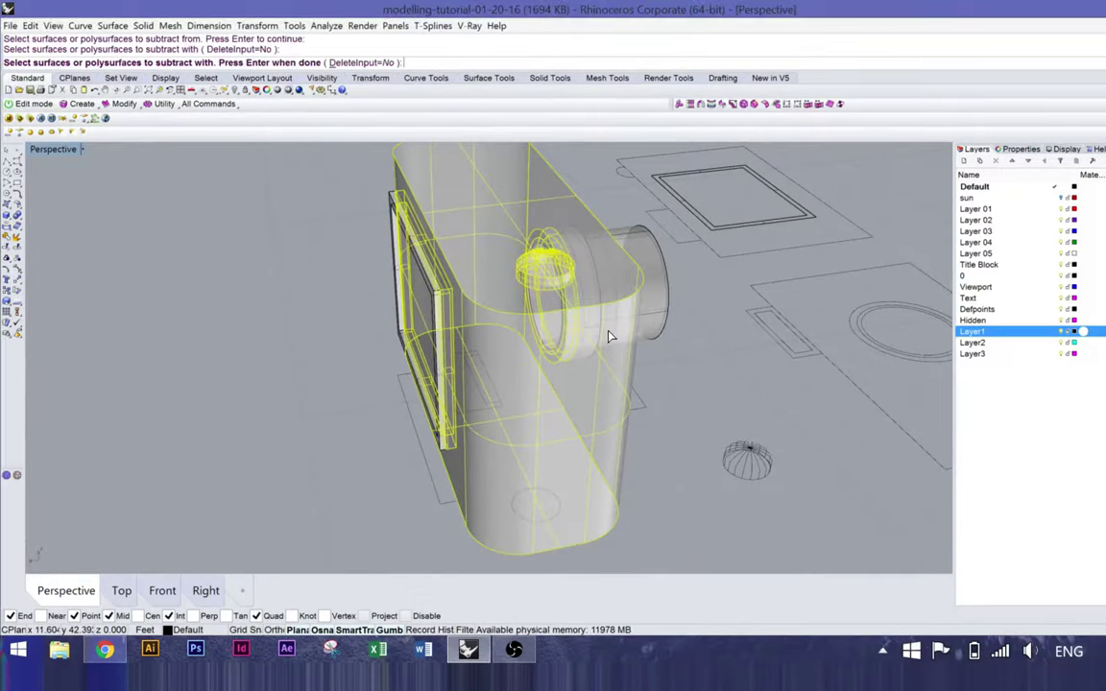
key("Return")
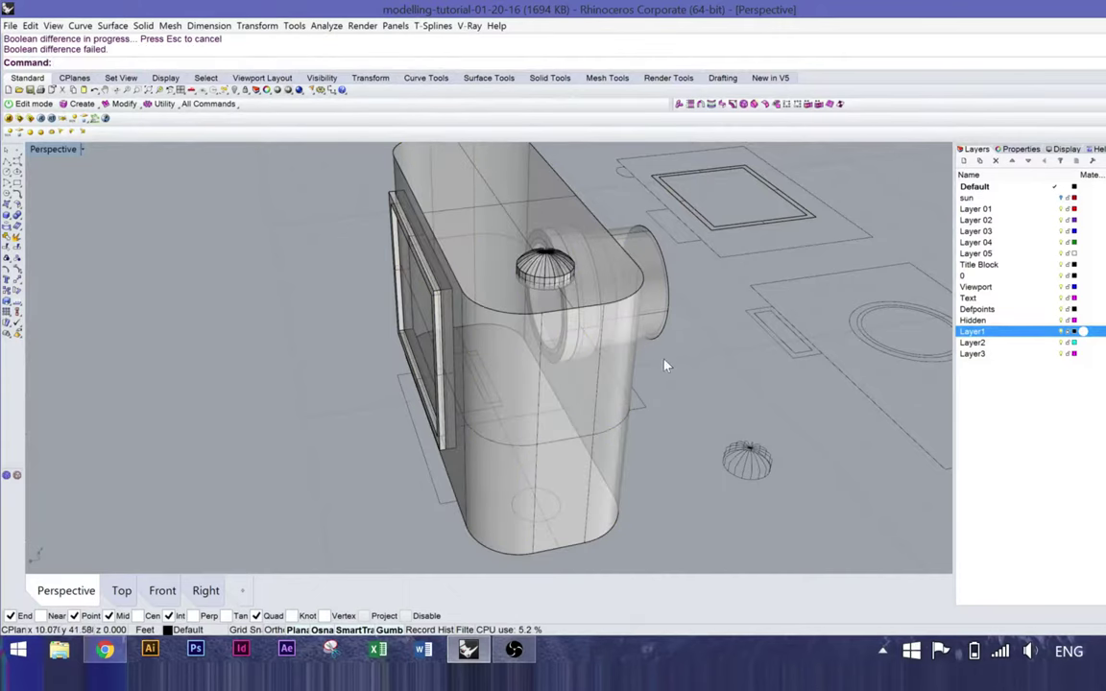
Step: Try to cap the open underside of the dome-shaped button on top of the camera body
right_click_drag(442, 240, 491, 299)
scroll(484, 257, "up", 8)
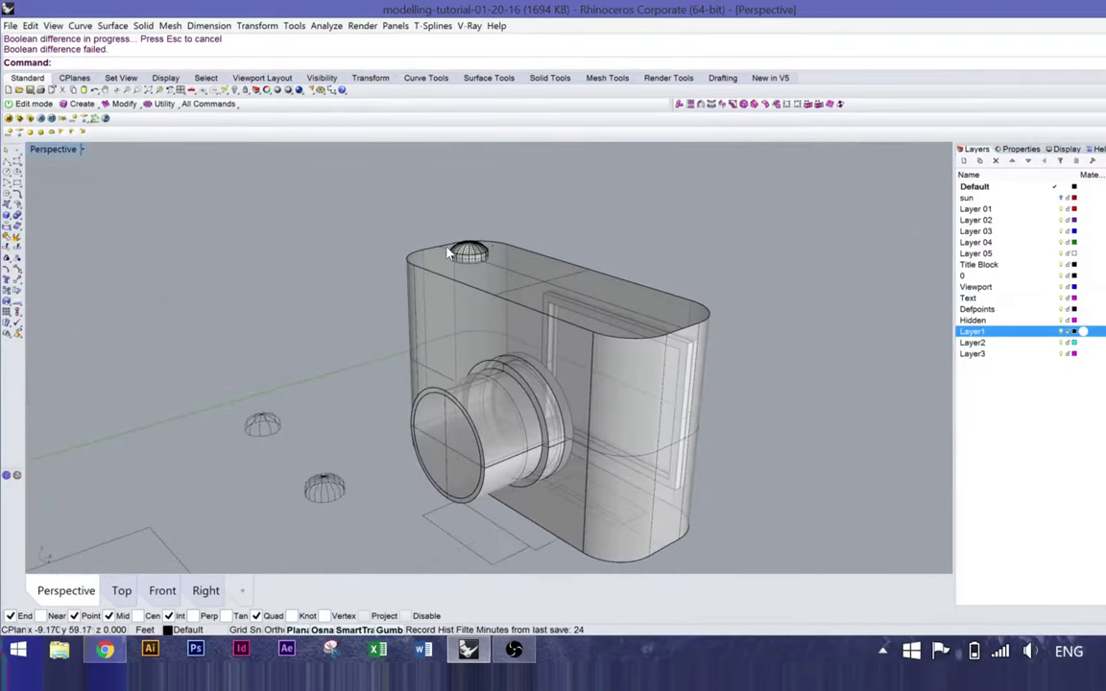
left_click(486, 262)
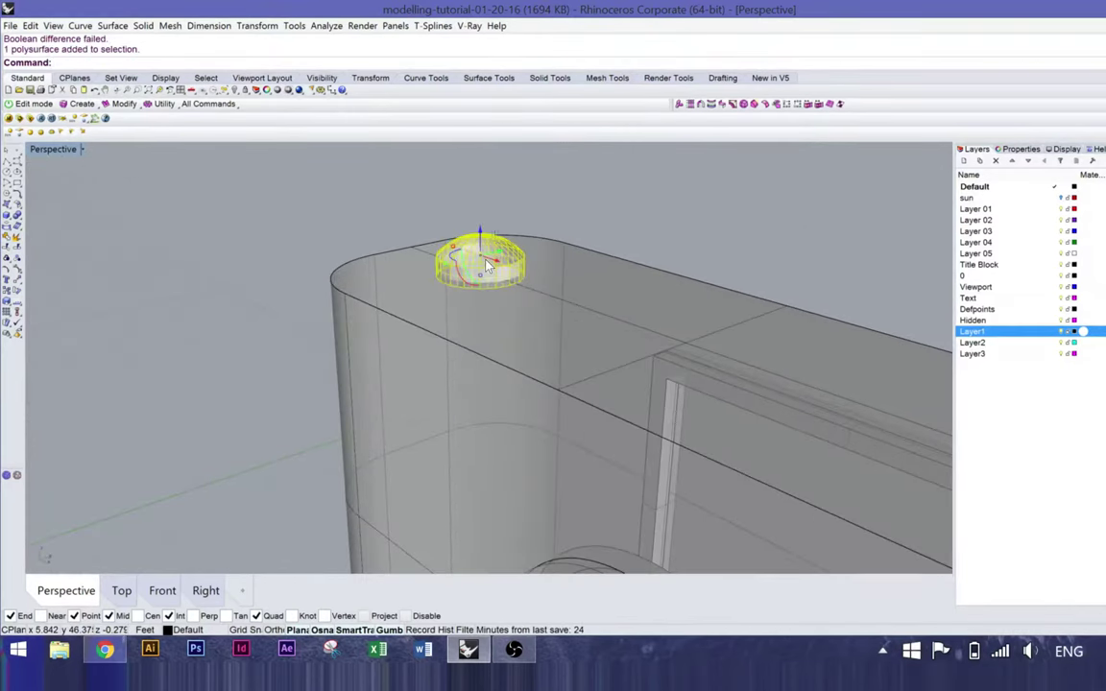
right_click_drag(484, 280, 554, 301)
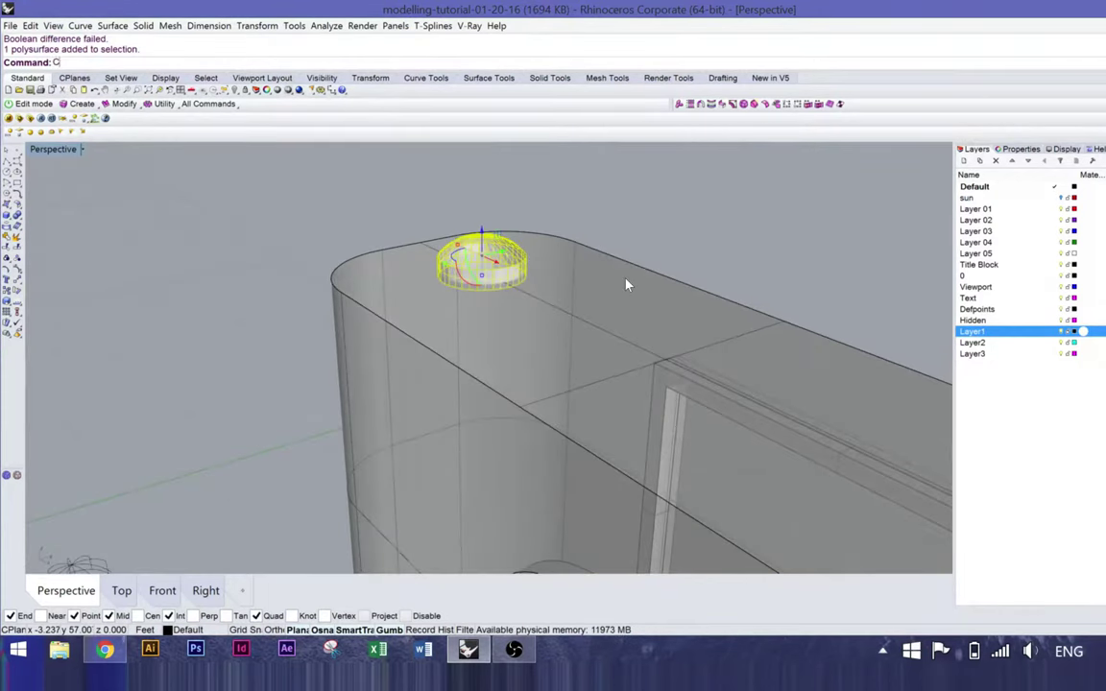
type("ap")
key("Return")
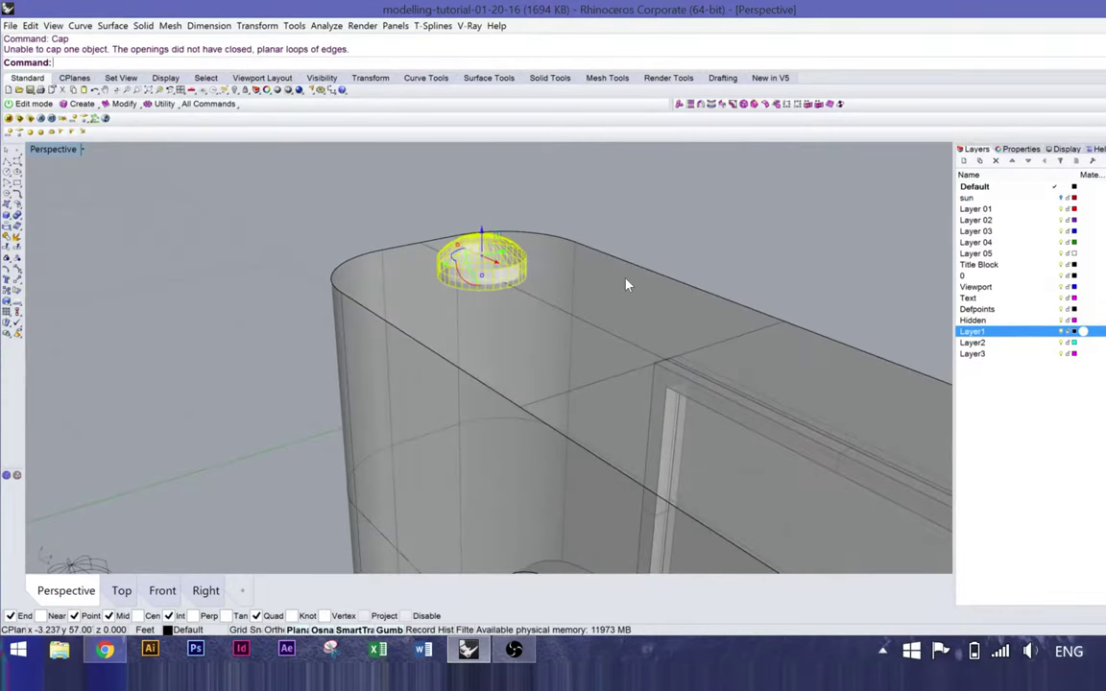
right_click_drag(541, 264, 557, 279)
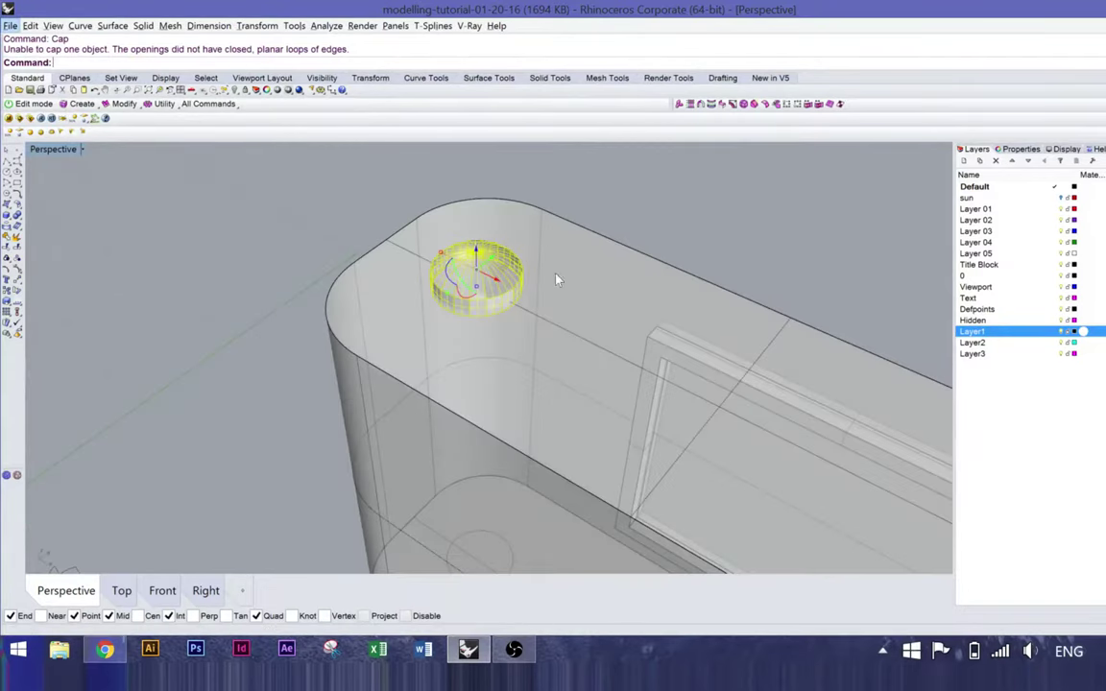
key("Escape")
Step: Move a dome-shaped button horizontally off the camera's top into the open space beyond the body's rounded end
left_click(496, 319)
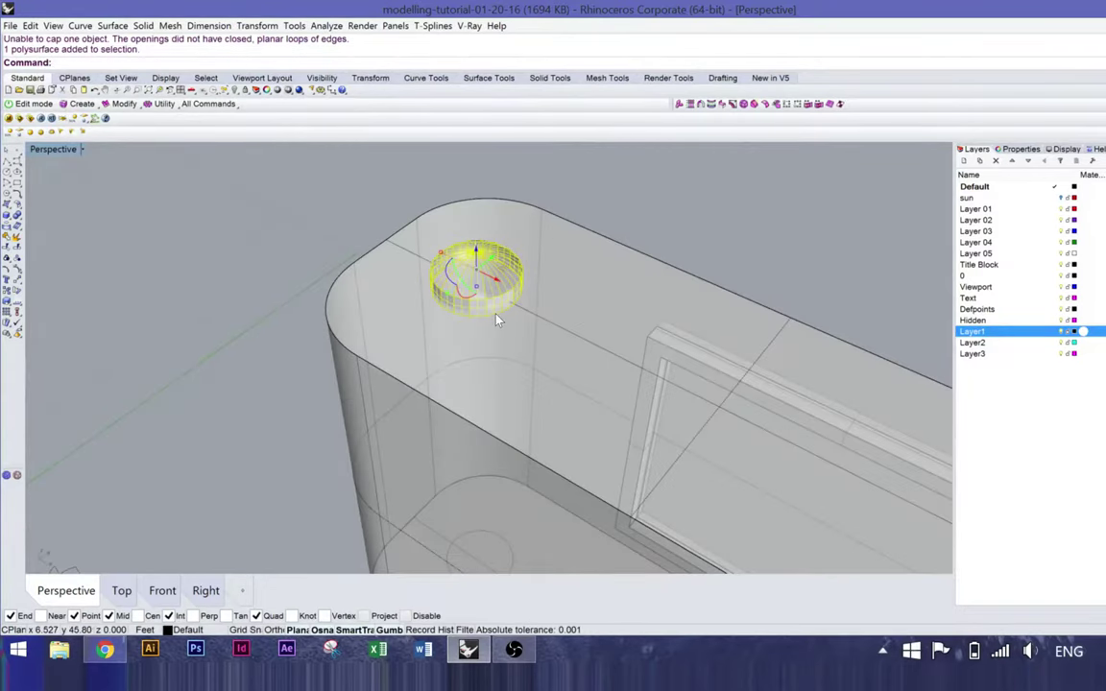
right_click_drag(497, 320, 461, 261)
left_click_drag(453, 255, 286, 197)
right_click_drag(239, 254, 264, 234)
key("Escape")
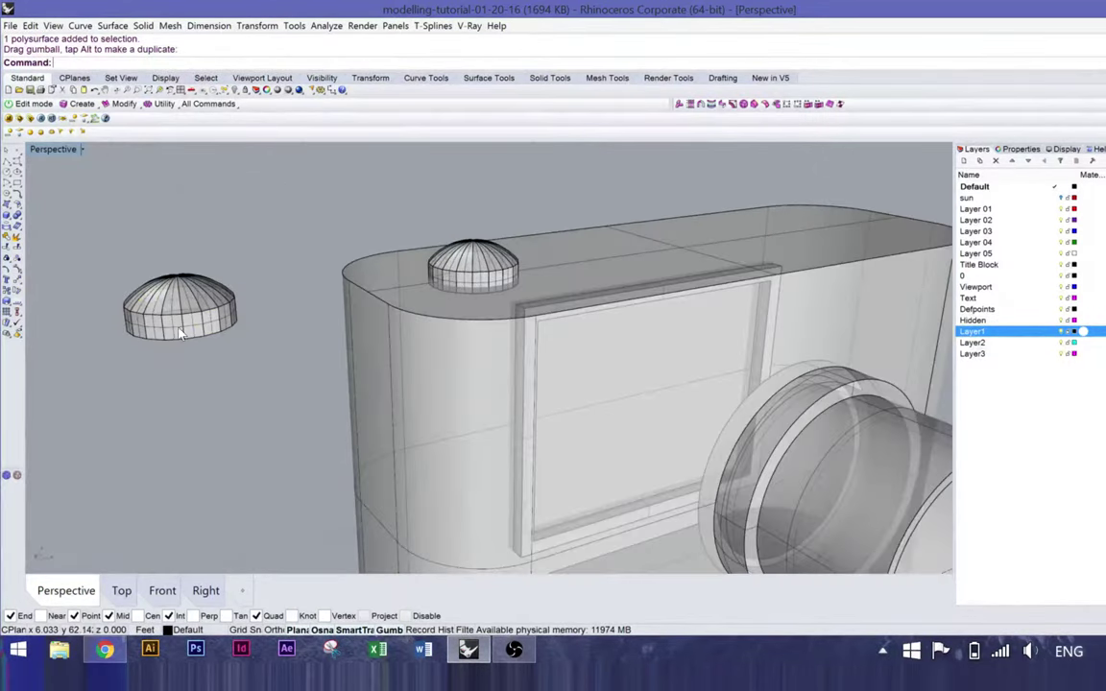
Step: Examine the open underside of the dome-shaped button set apart from the camera body
mouse_move(157, 274)
right_mouse_down()
mouse_move(174, 272)
mouse_move(170, 255)
mouse_move(176, 276)
right_mouse_up()
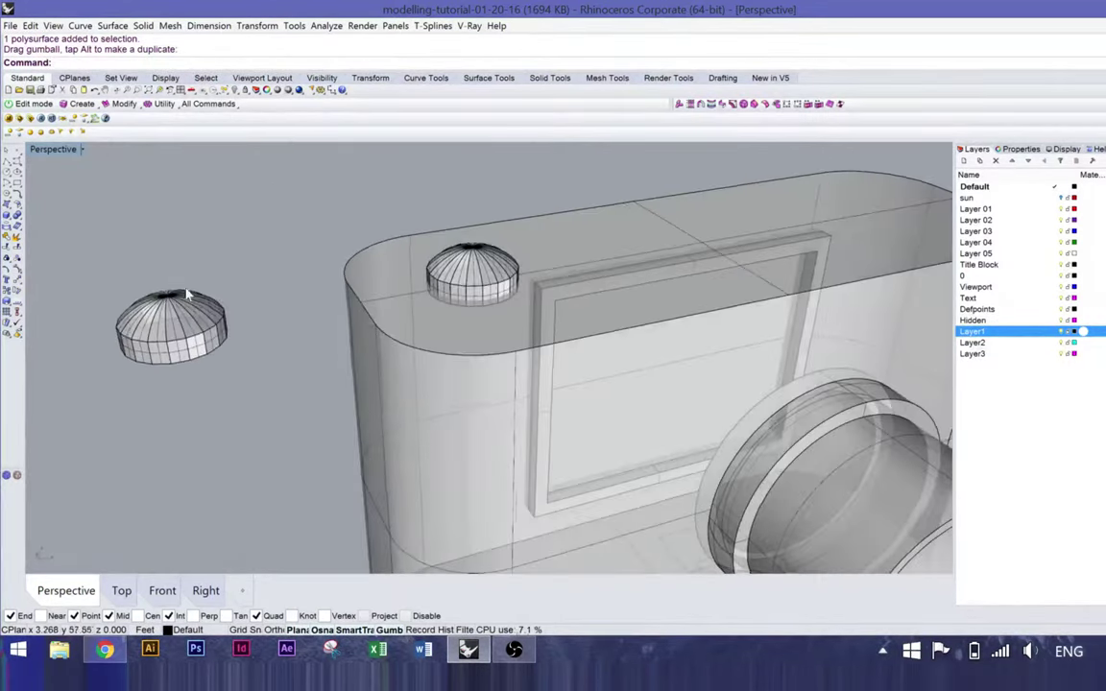
right_click_drag(242, 375, 246, 350)
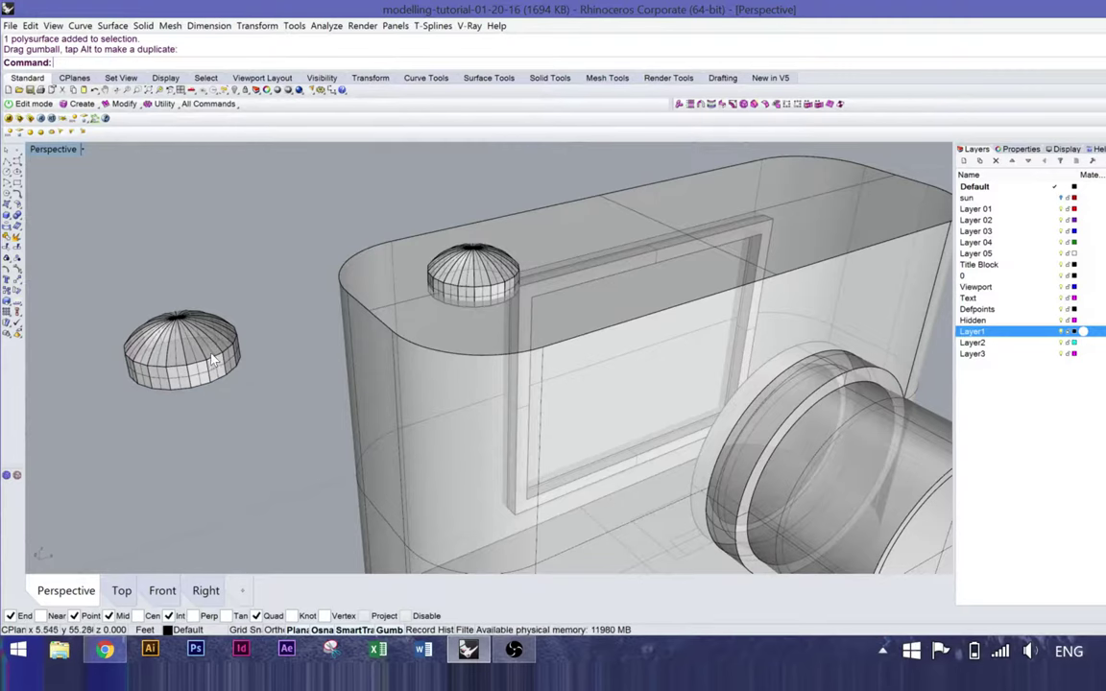
right_click_drag(115, 352, 245, 355)
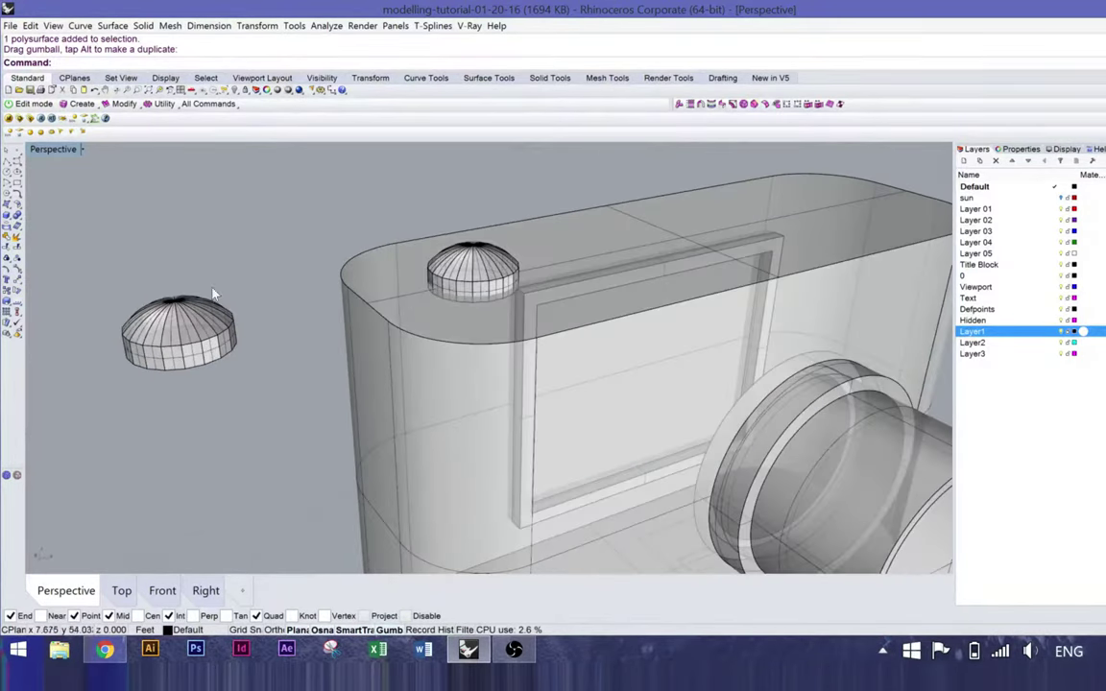
right_click_drag(197, 297, 215, 395)
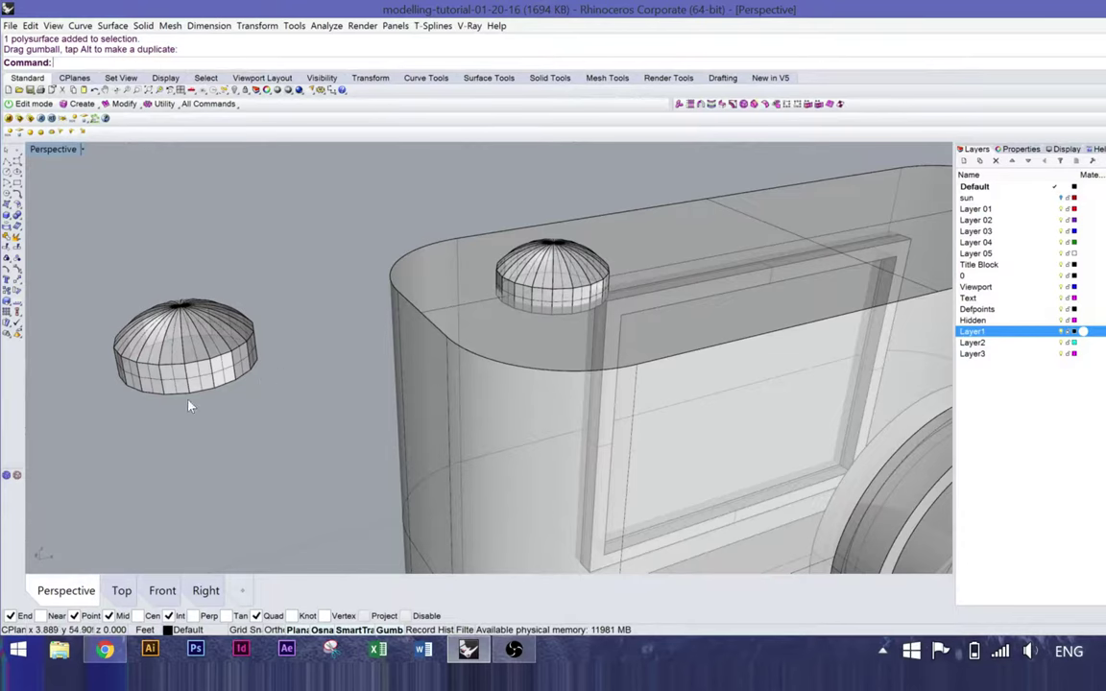
right_click_drag(216, 377, 358, 305)
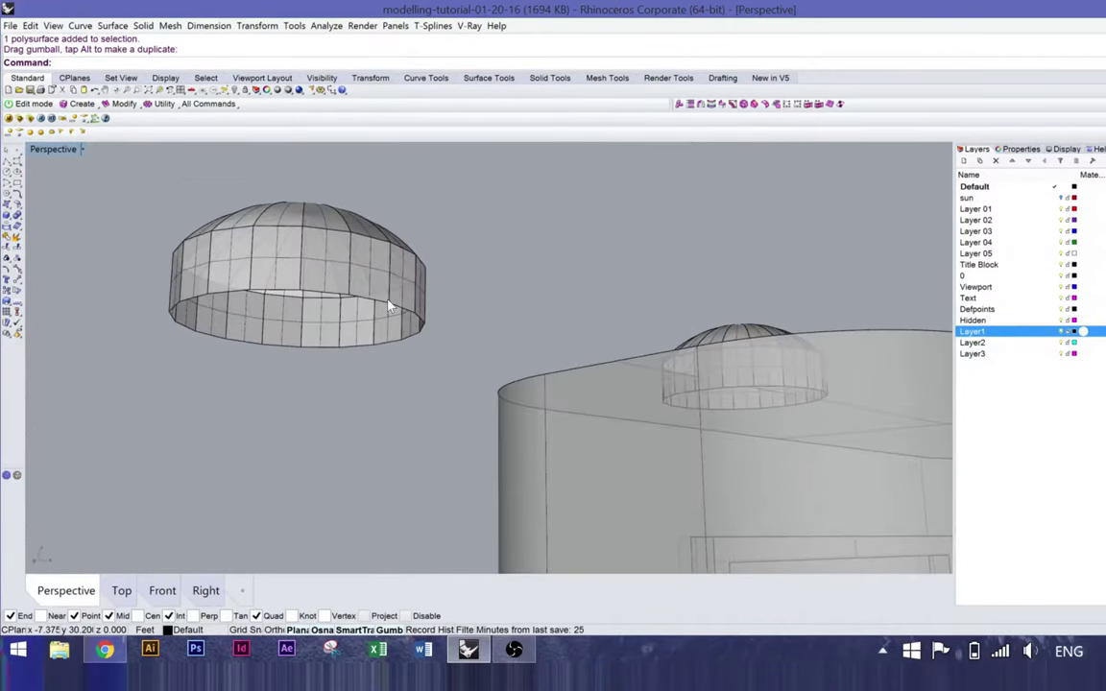
left_click(369, 306)
left_click(510, 263)
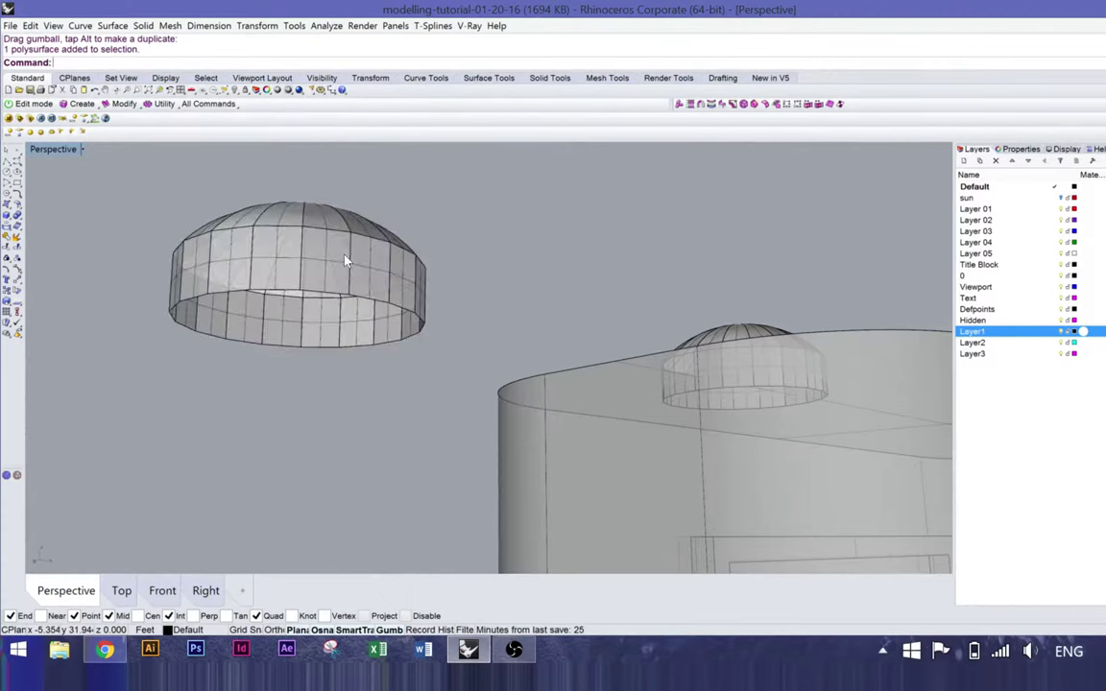
right_click_drag(317, 235, 379, 254)
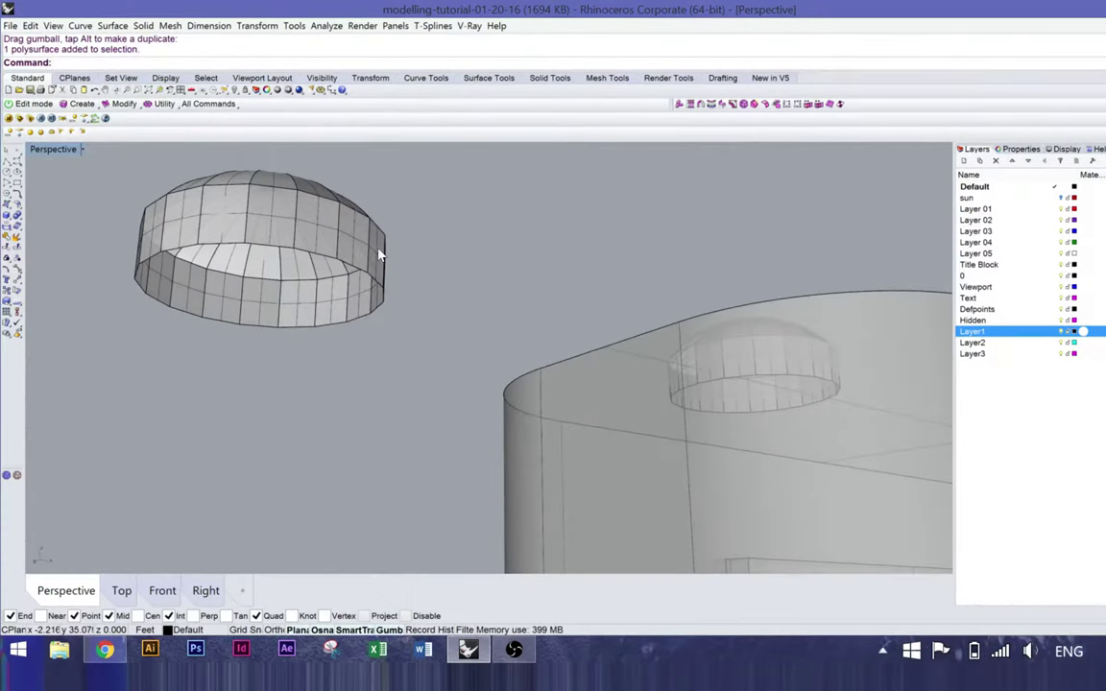
type("L")
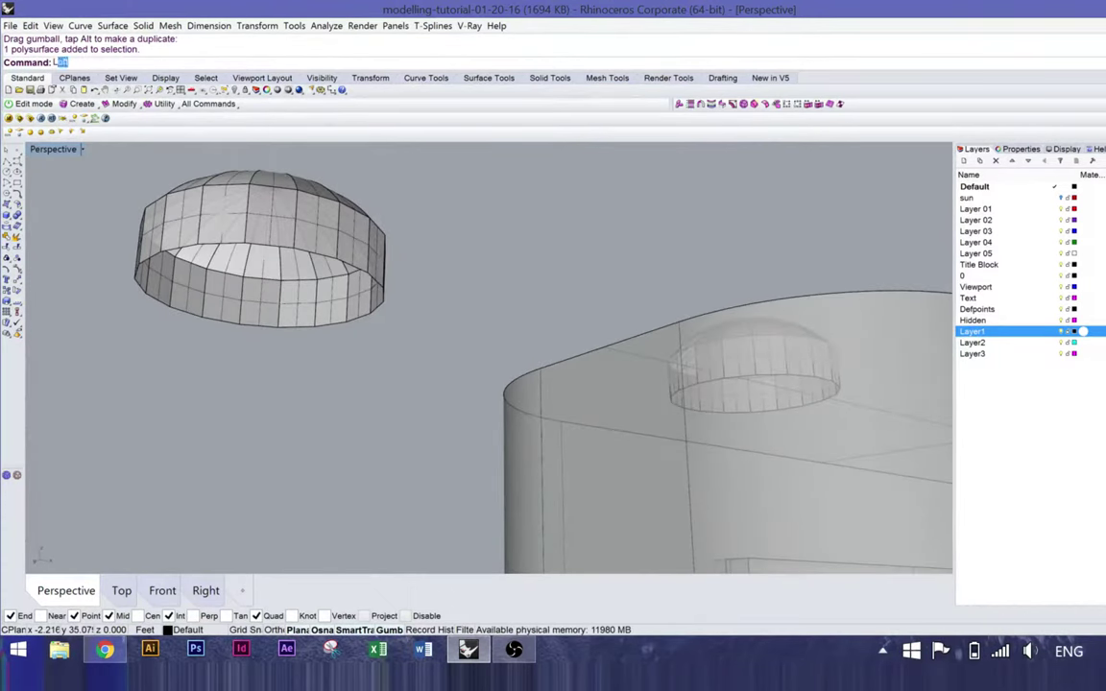
type("oft")
key("Return")
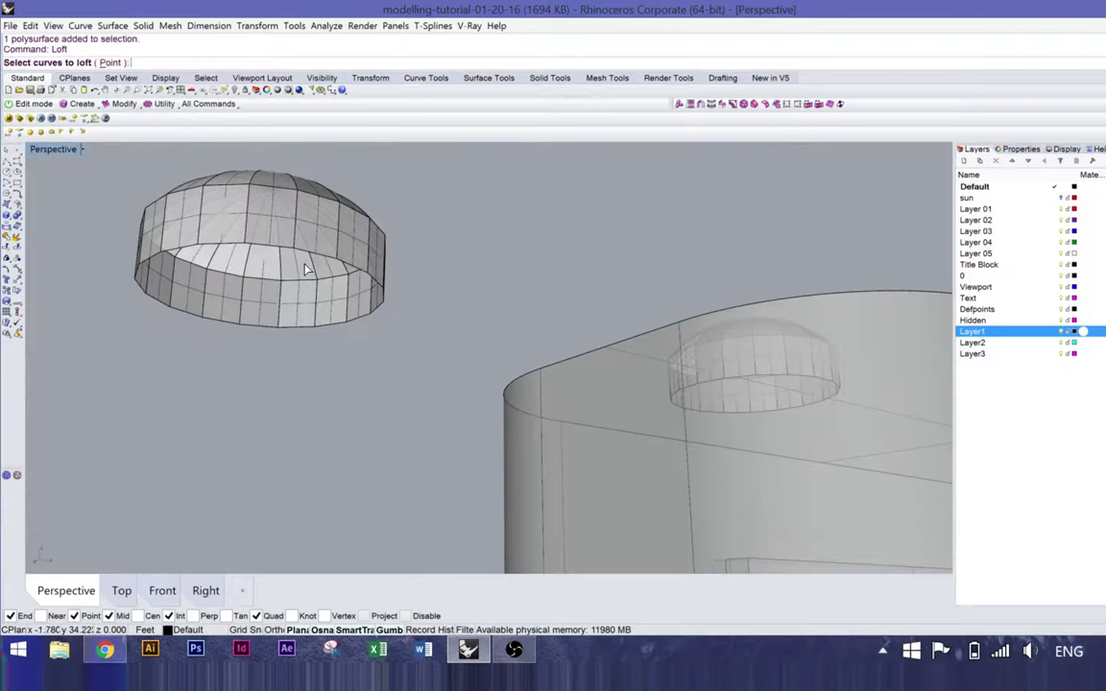
left_click(255, 247)
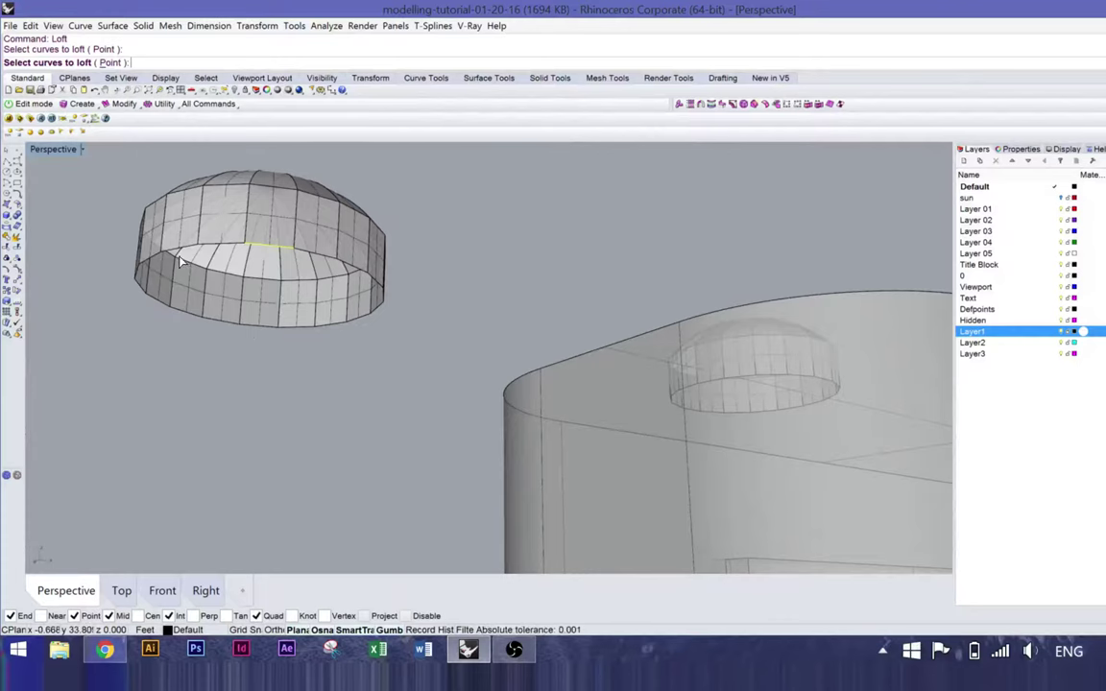
key("Escape")
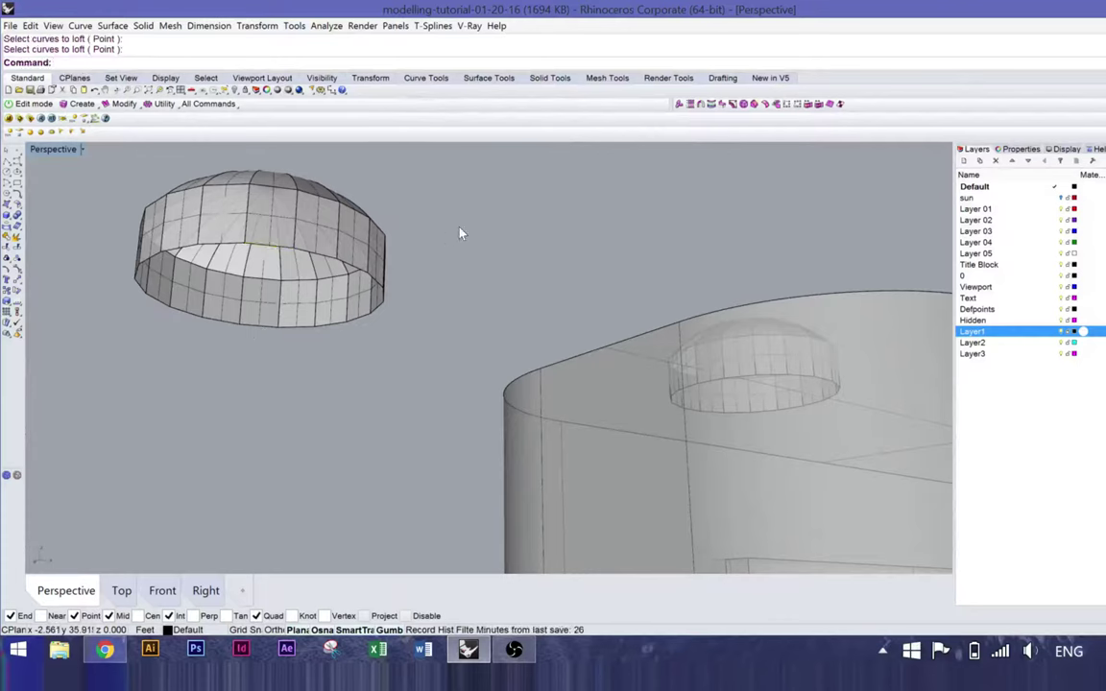
Step: Duplicate all the edge segments around the open bottom rim of the separated dome-shaped button
type("DupEdge")
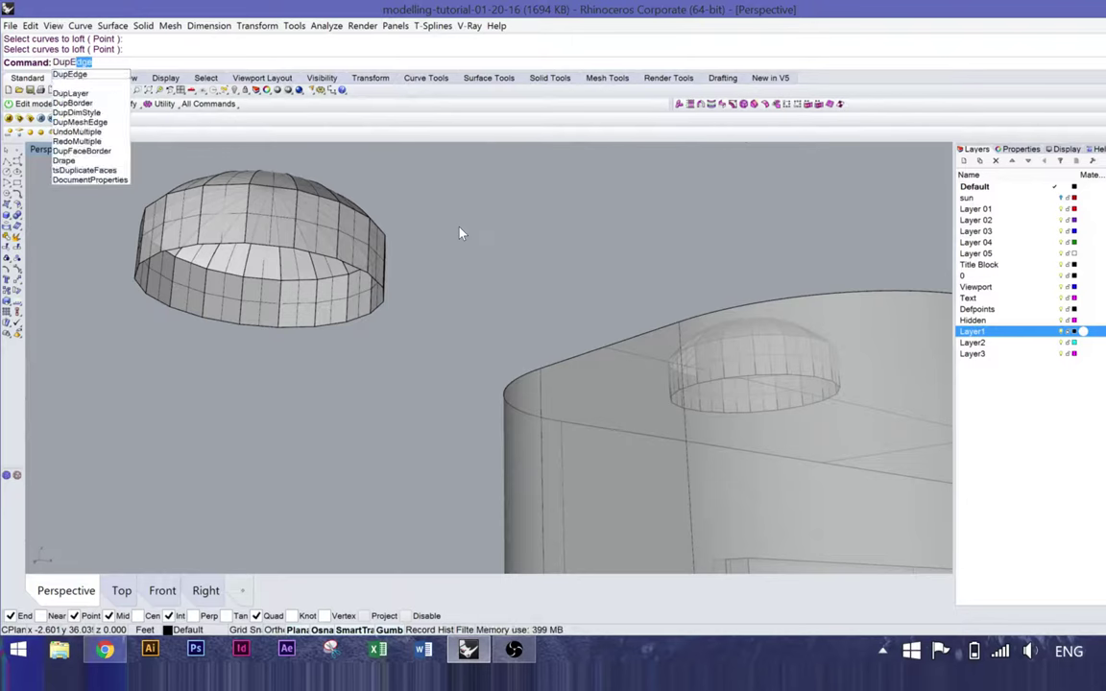
key("Return")
left_click(216, 250)
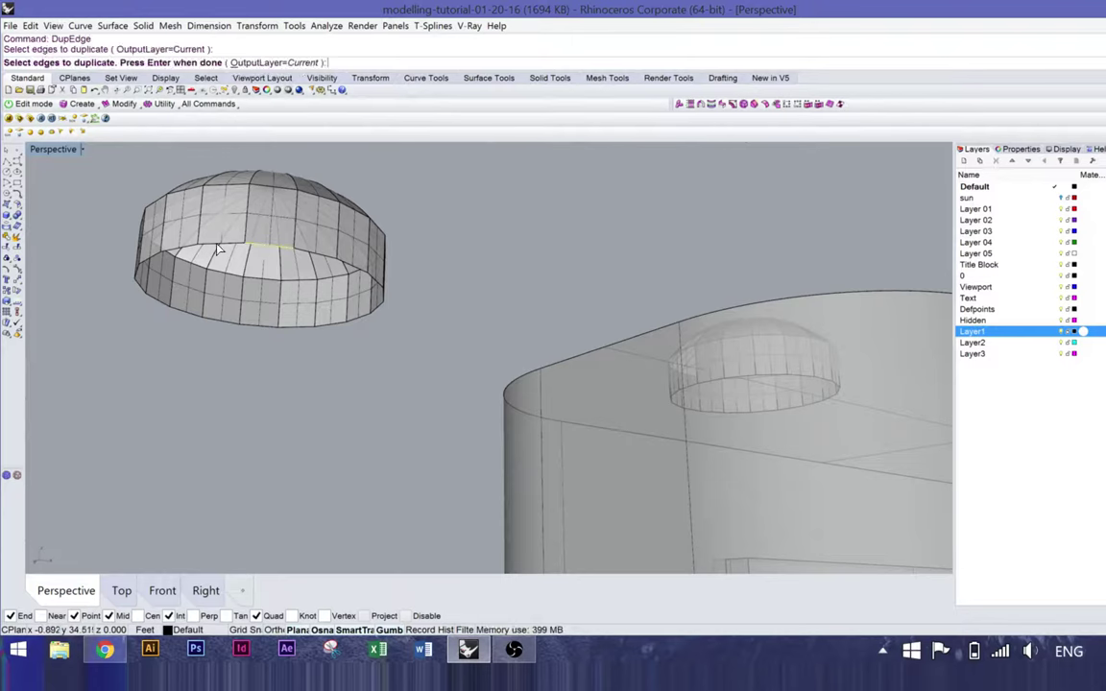
left_click(170, 254)
left_click(138, 270)
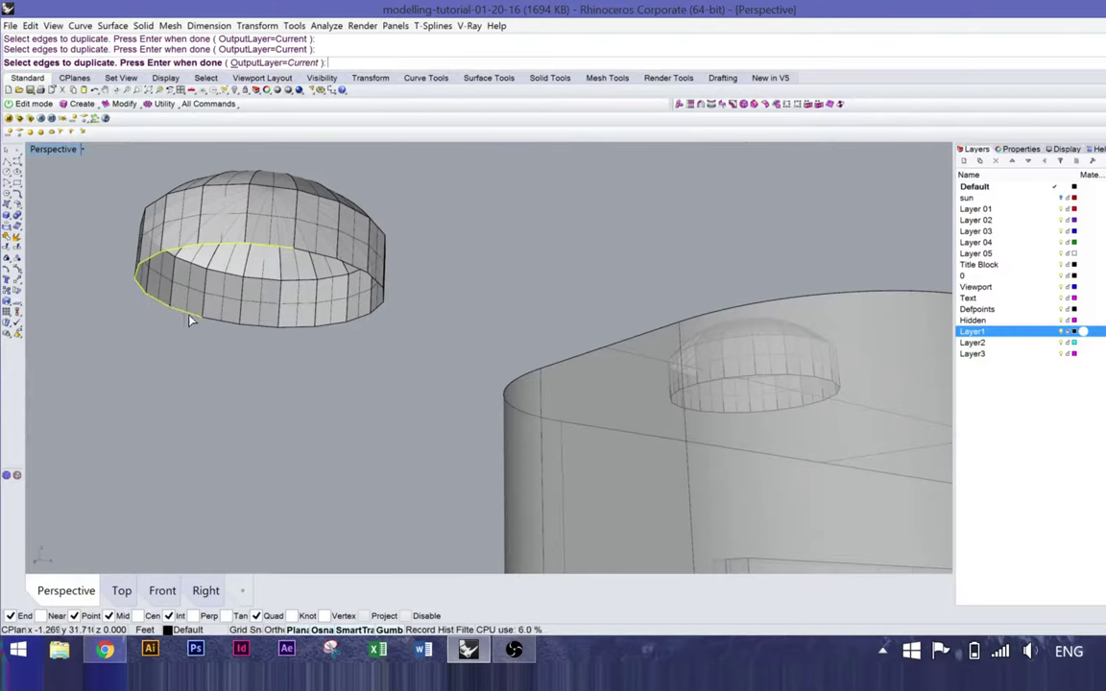
left_click(255, 326)
left_click(373, 319)
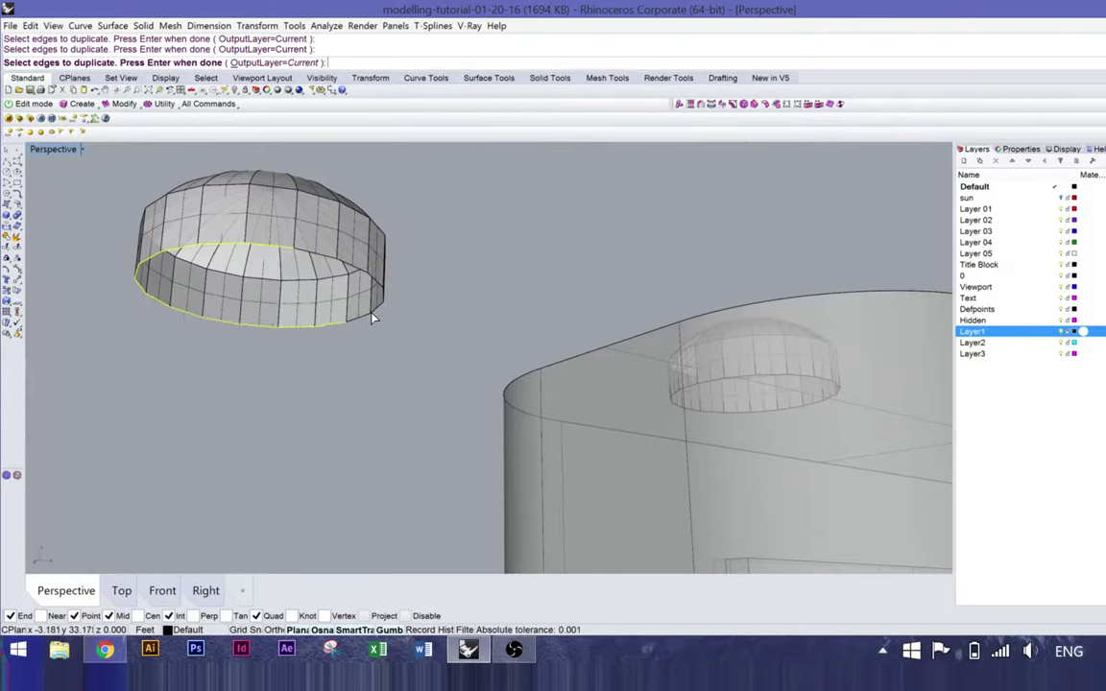
left_click(382, 298)
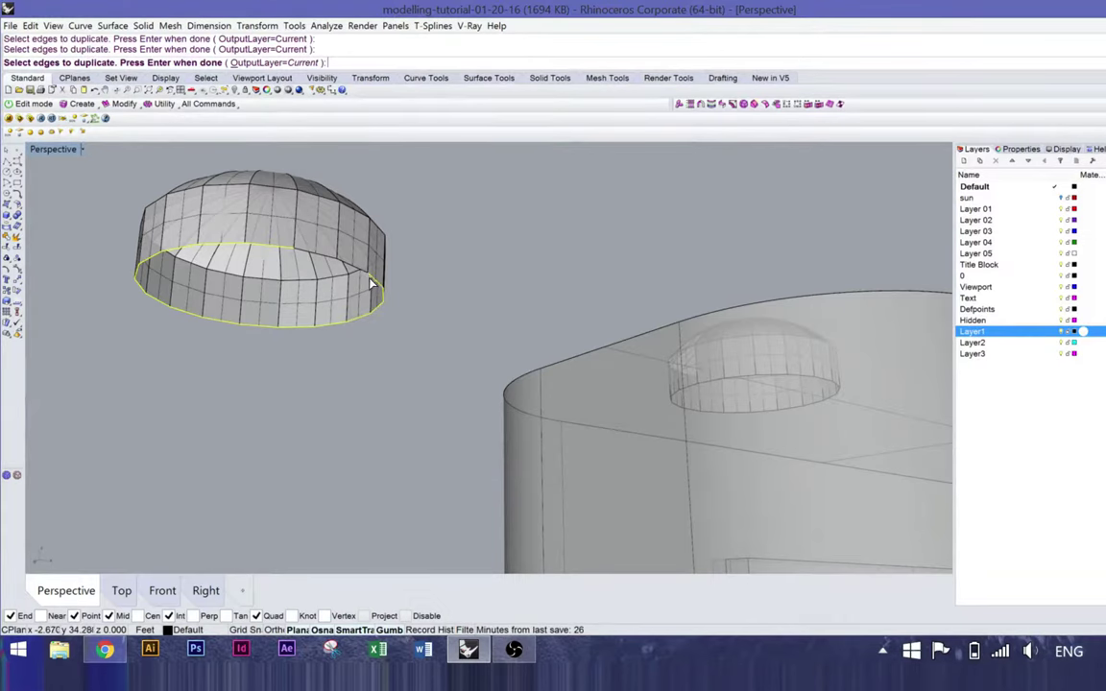
right_click_drag(318, 247, 337, 299)
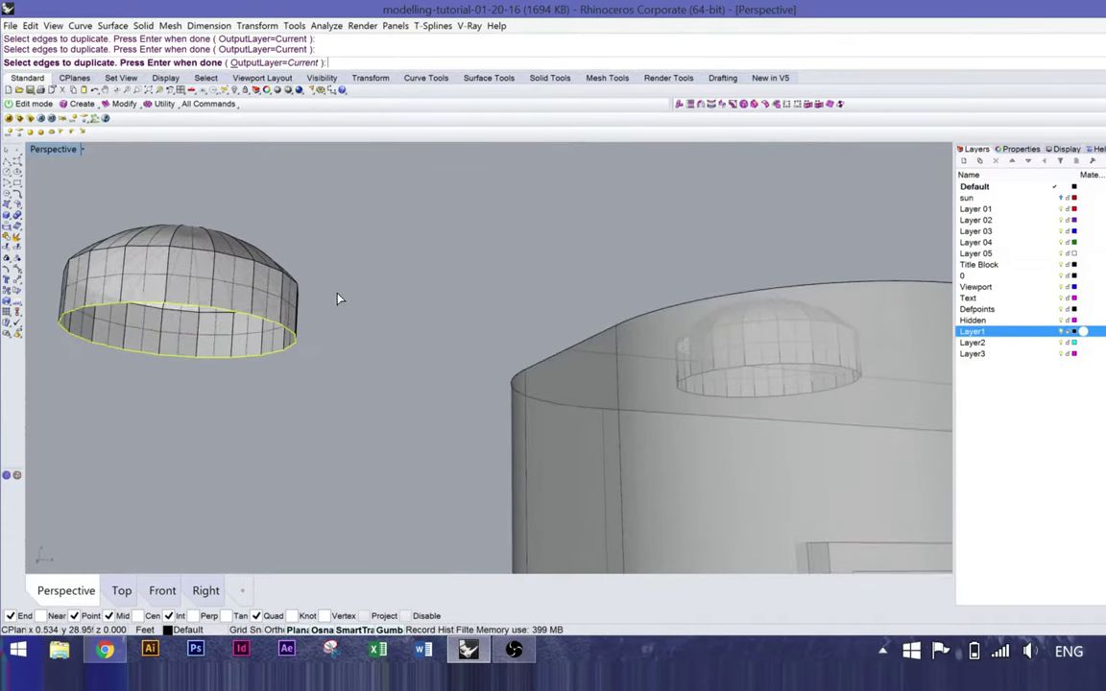
key("Return")
Step: Join the duplicated rim edges into a single closed curve
type("join")
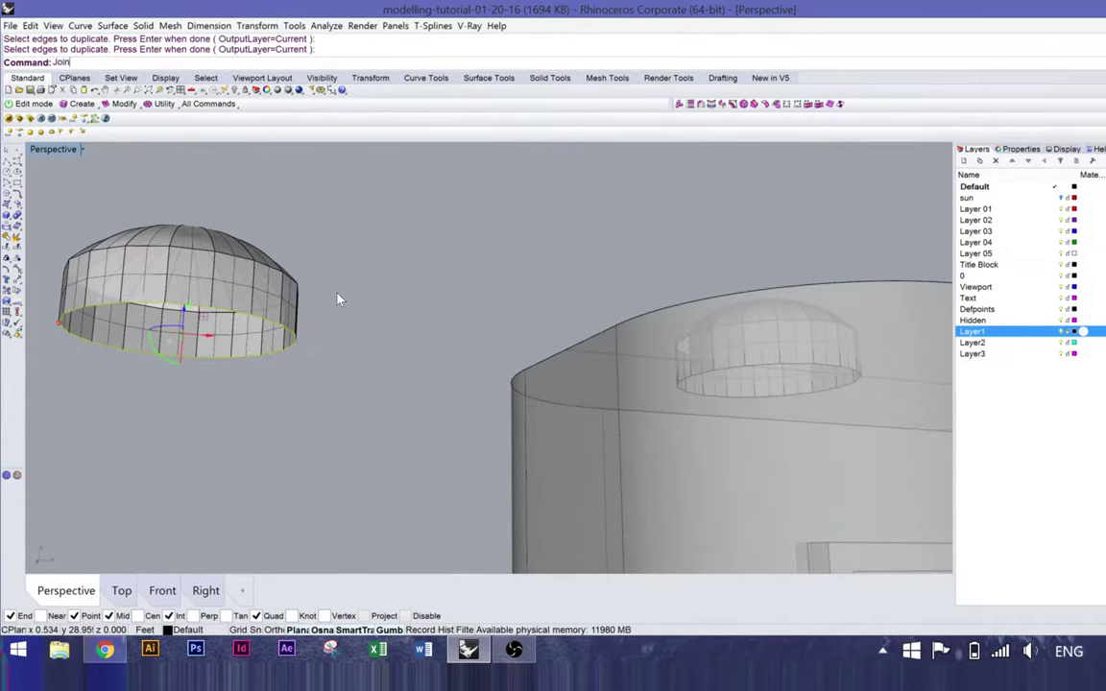
key("Return")
key("Escape")
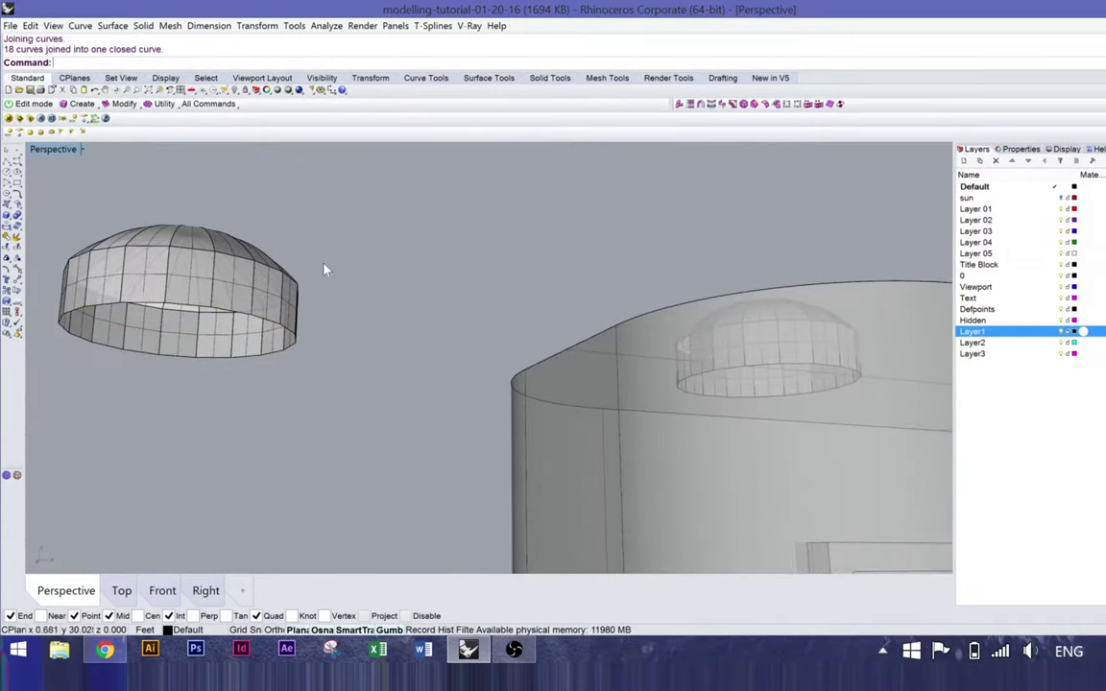
Step: Create a planar surface from the closed rim curve to cap the dome-shaped button's open underside
left_click(235, 314)
key("Escape")
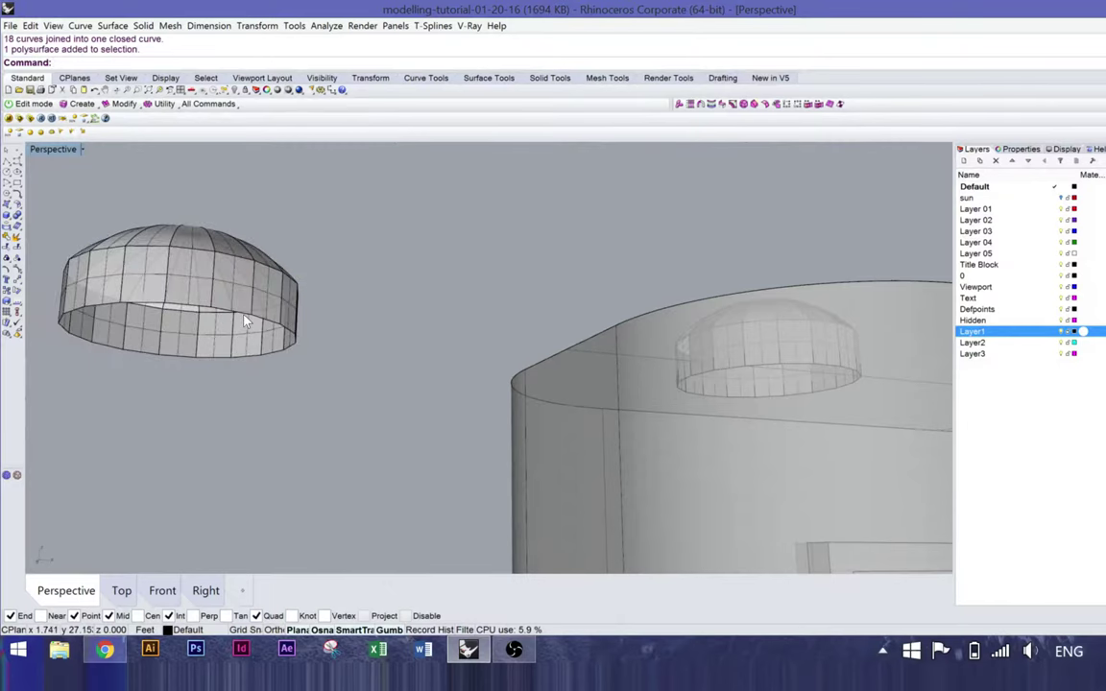
left_click(245, 322)
left_click(271, 345)
right_click_drag(273, 344, 268, 320)
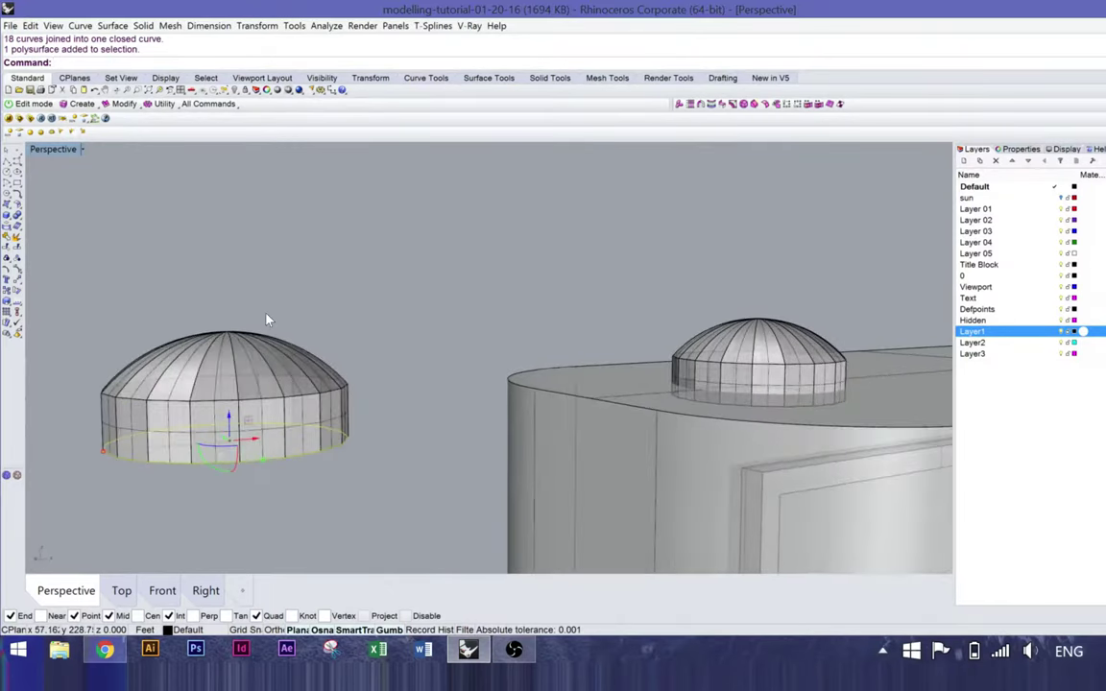
type("Plana")
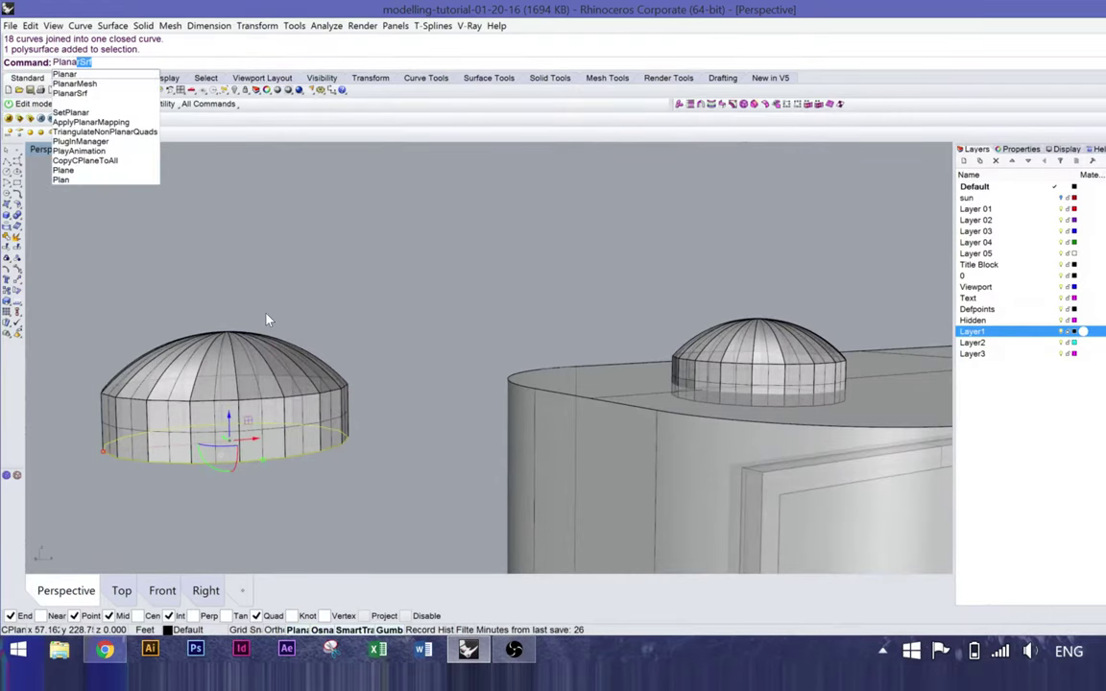
type("rSrf")
key("Return")
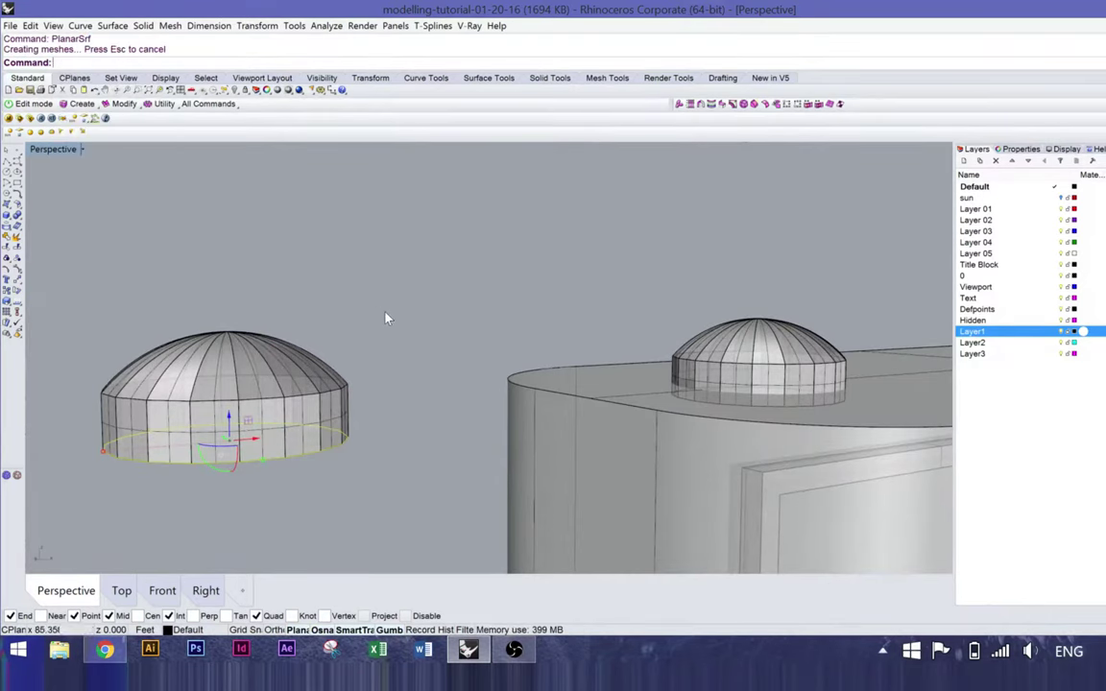
Step: Join the planar bottom surface with the separated dome-shaped button
right_click_drag(385, 318, 327, 312)
left_click(309, 312)
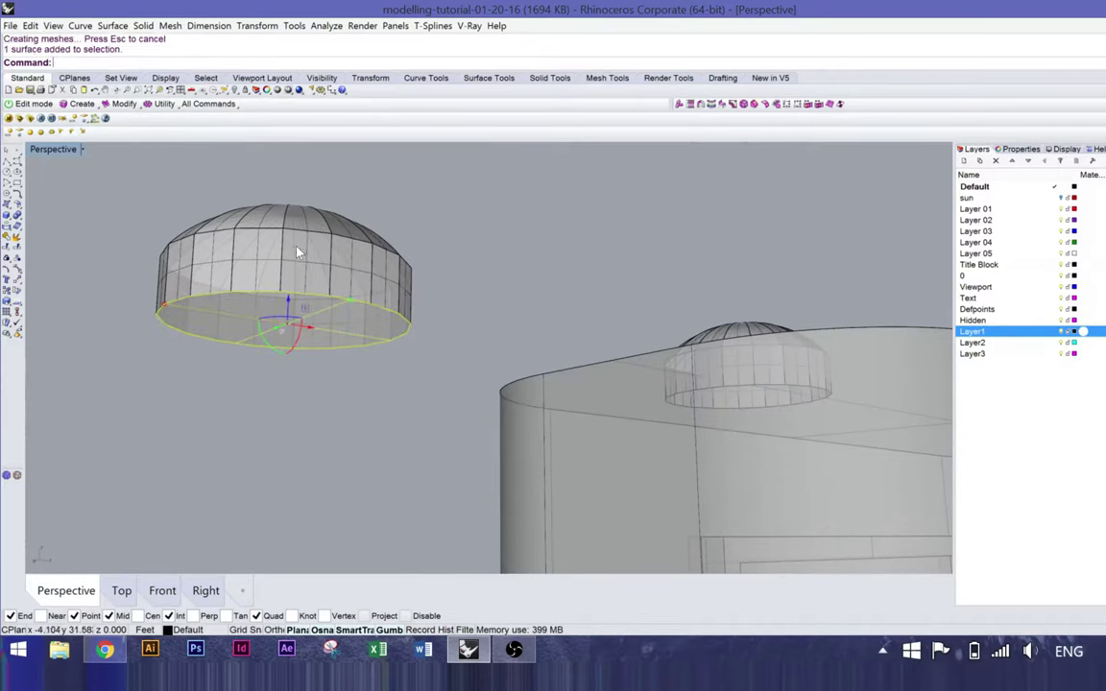
left_click(269, 229, "shift")
right_click_drag(269, 228, 488, 276)
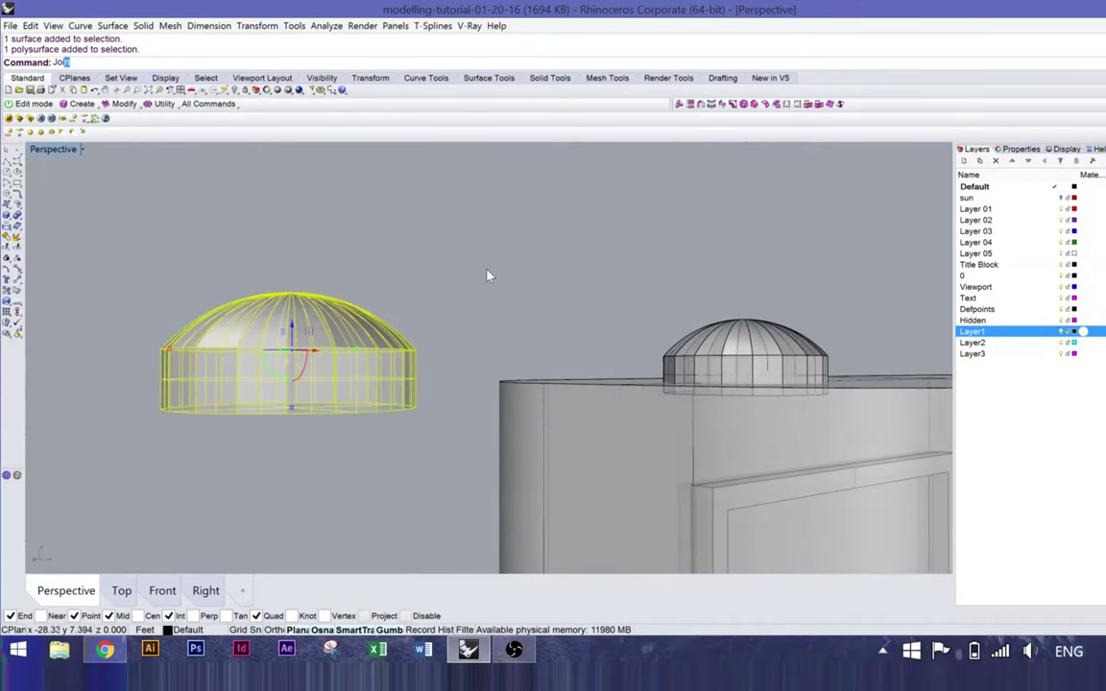
key("Return")
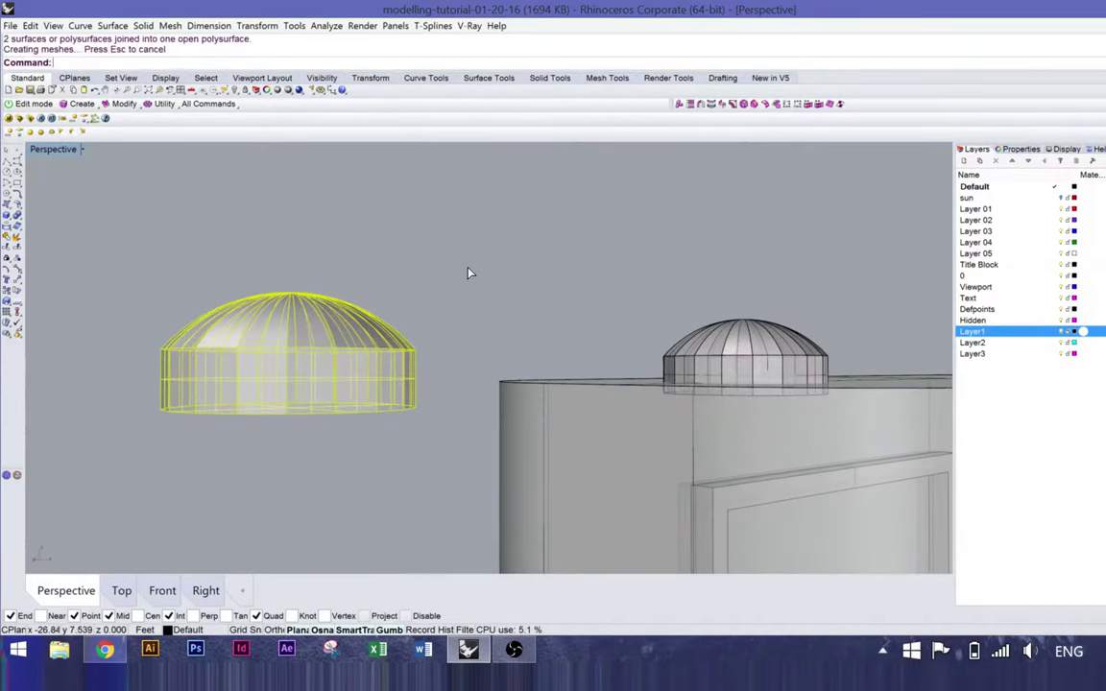
Step: Move the joined dome-shaped button horizontally back onto the camera's top, over the original button, leaving the rim curve behind
right_click_drag(468, 272, 172, 431)
left_click(172, 430)
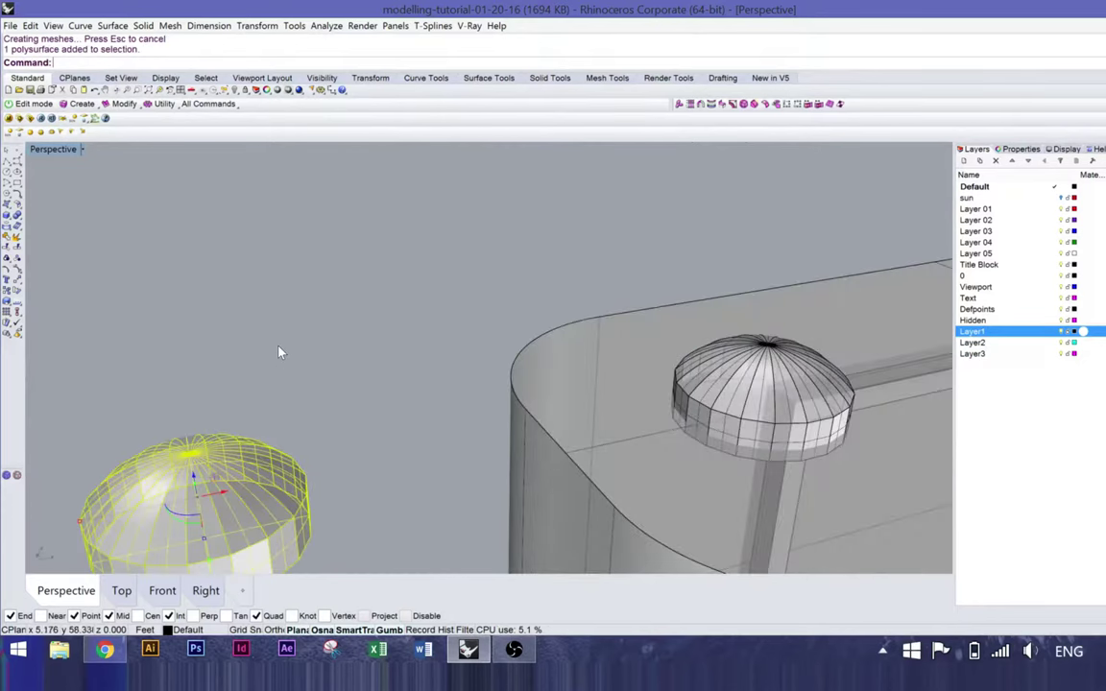
mouse_move(278, 346)
right_mouse_down()
mouse_move(395, 328)
mouse_move(402, 343)
mouse_move(272, 367)
right_mouse_up()
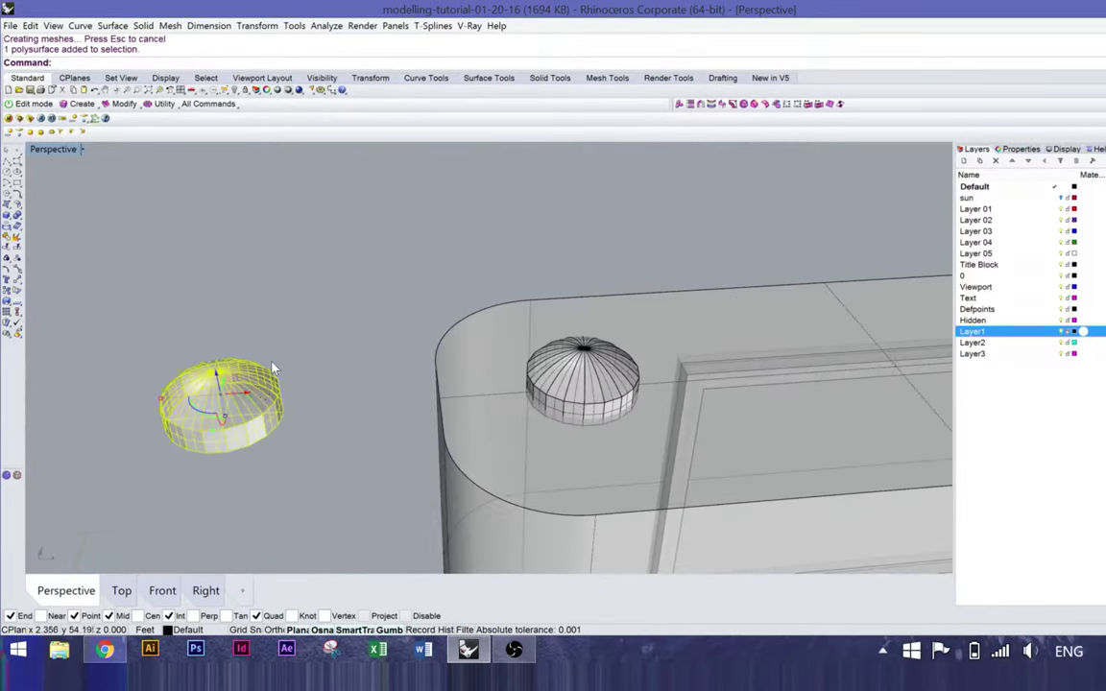
left_click_drag(252, 399, 613, 401)
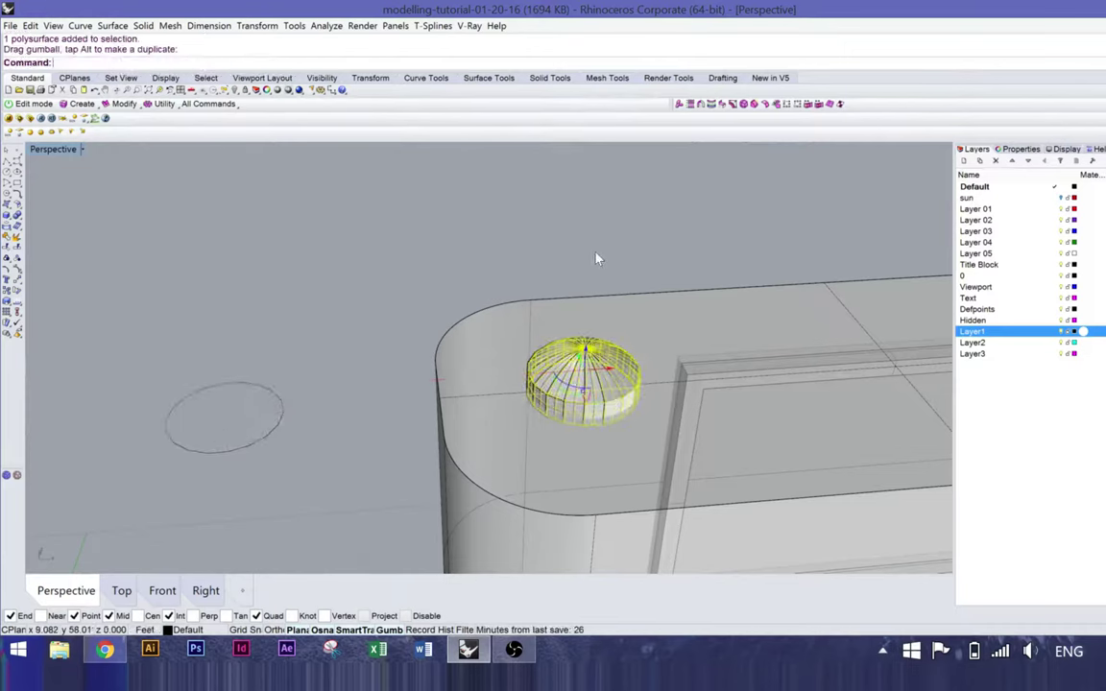
Step: Delete one of the two overlapping dome-shaped buttons on the camera's top face
key("Escape")
left_click(595, 400)
key("Delete")
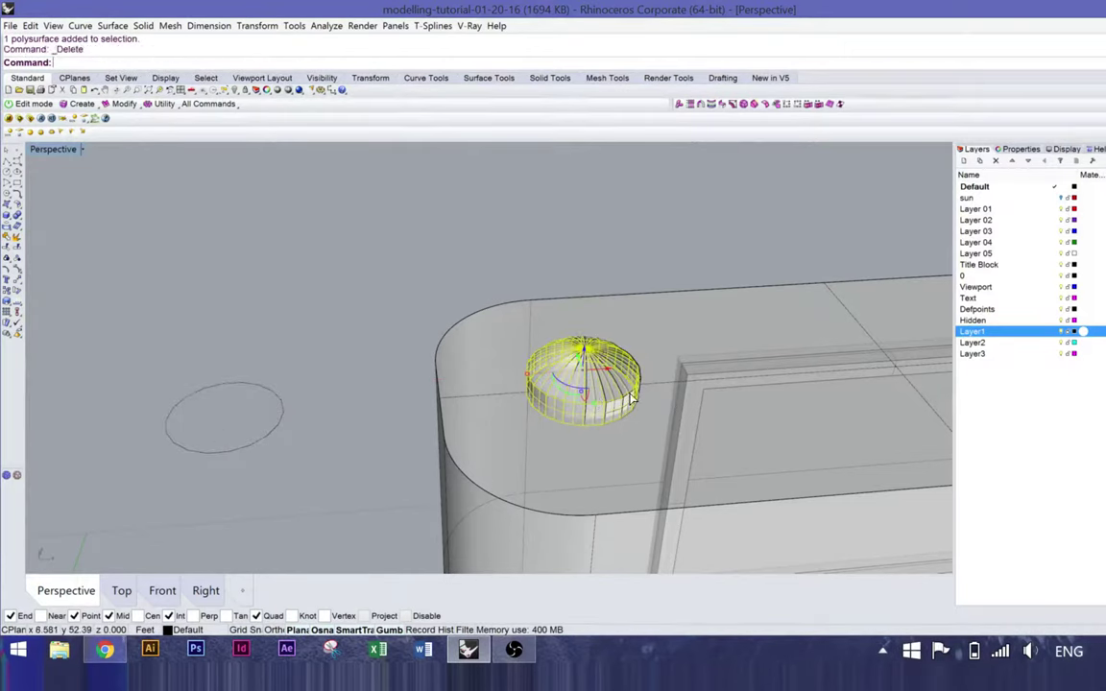
left_click(581, 383)
right_click_drag(535, 309, 564, 365)
key("Escape")
right_click_drag(664, 323, 686, 323)
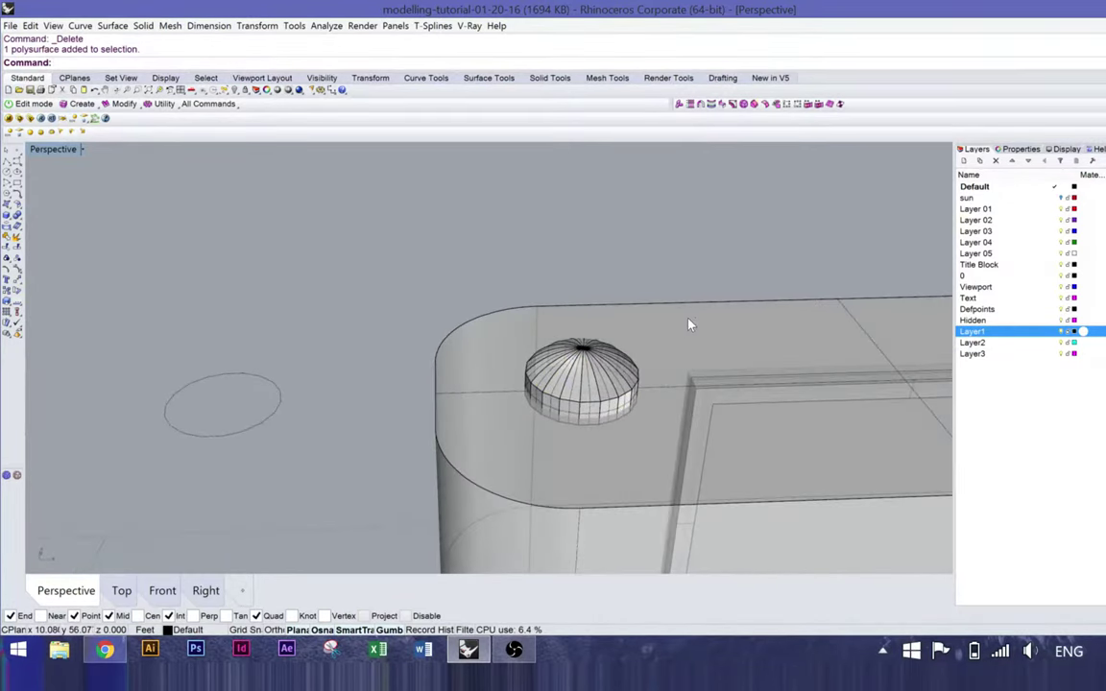
Step: Try to subtract the remaining dome-shaped button from the camera body with BooleanDifference, keeping the input objects
type("BooleanDifference")
key("Return")
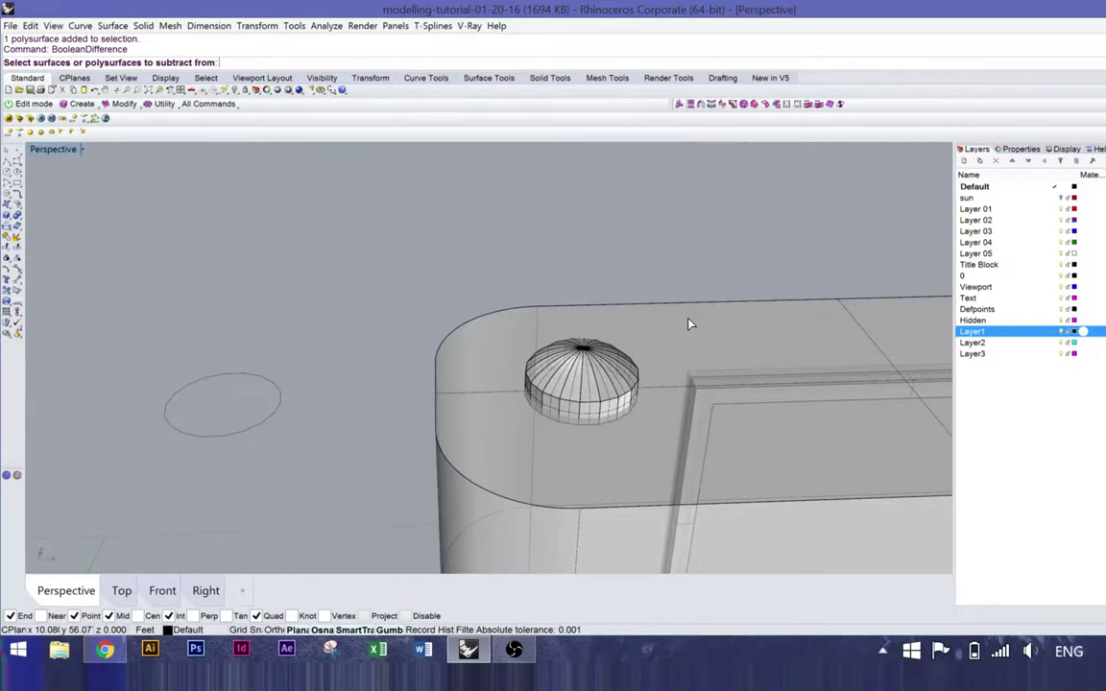
left_click(676, 324)
key("Return")
left_click(583, 372)
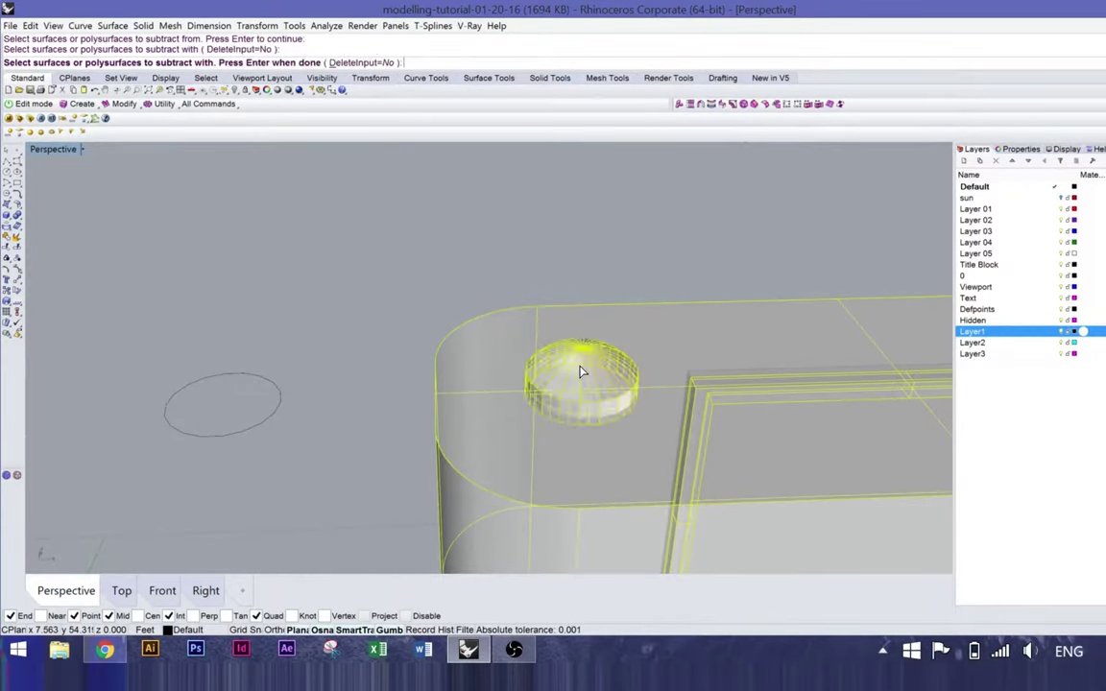
key("Return")
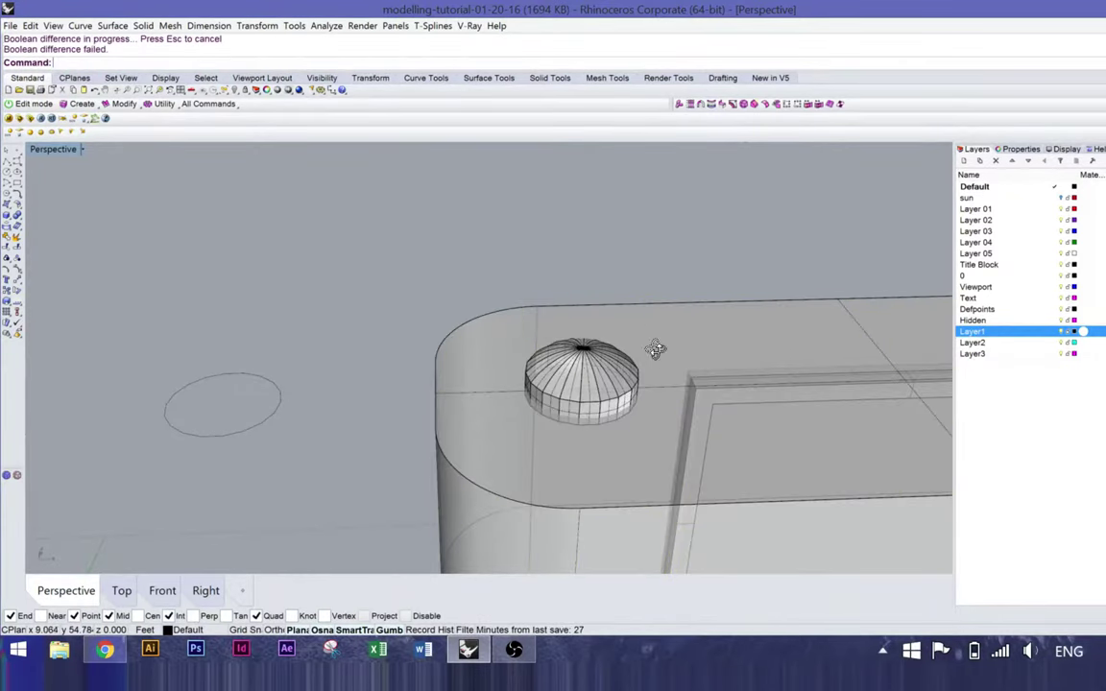
Step: Try to split the camera body with the dome-shaped button using BooleanSplit, keeping the input objects
right_click_drag(657, 351, 656, 345)
left_click(581, 353)
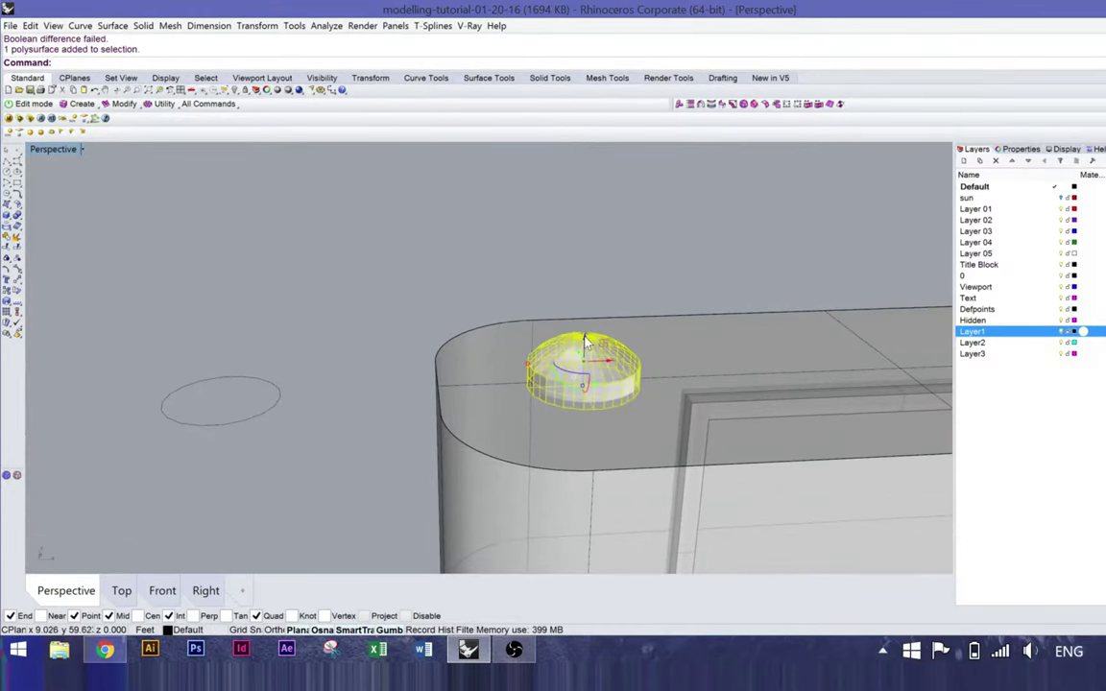
left_click(585, 341)
key("Escape")
type("Bo")
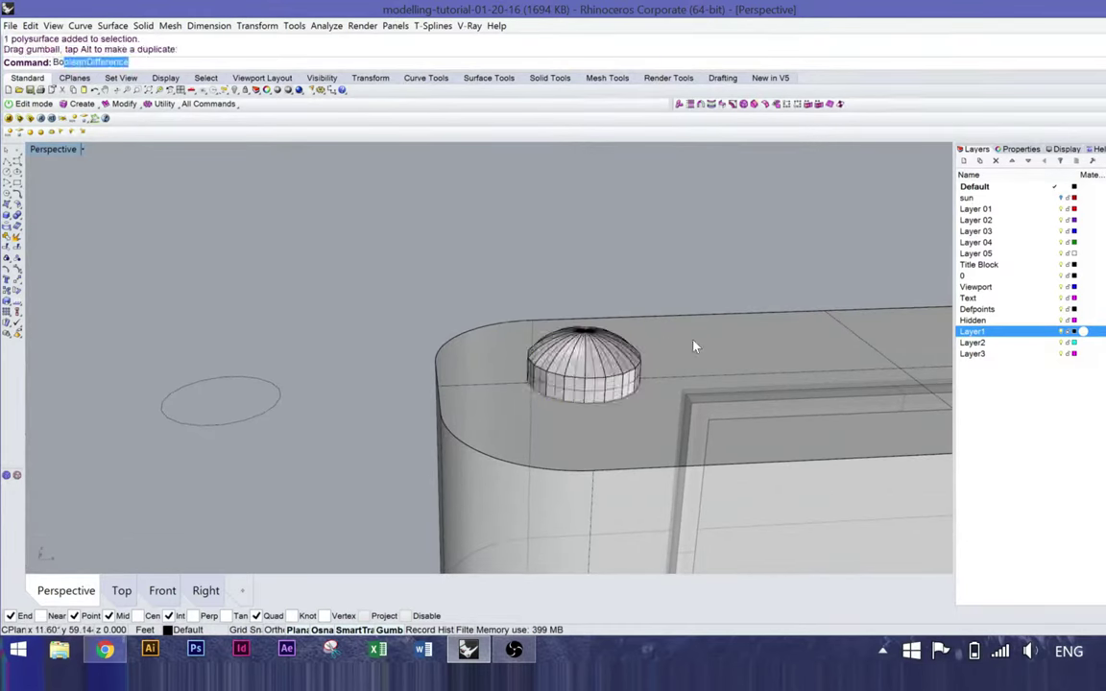
type("oleanSplit")
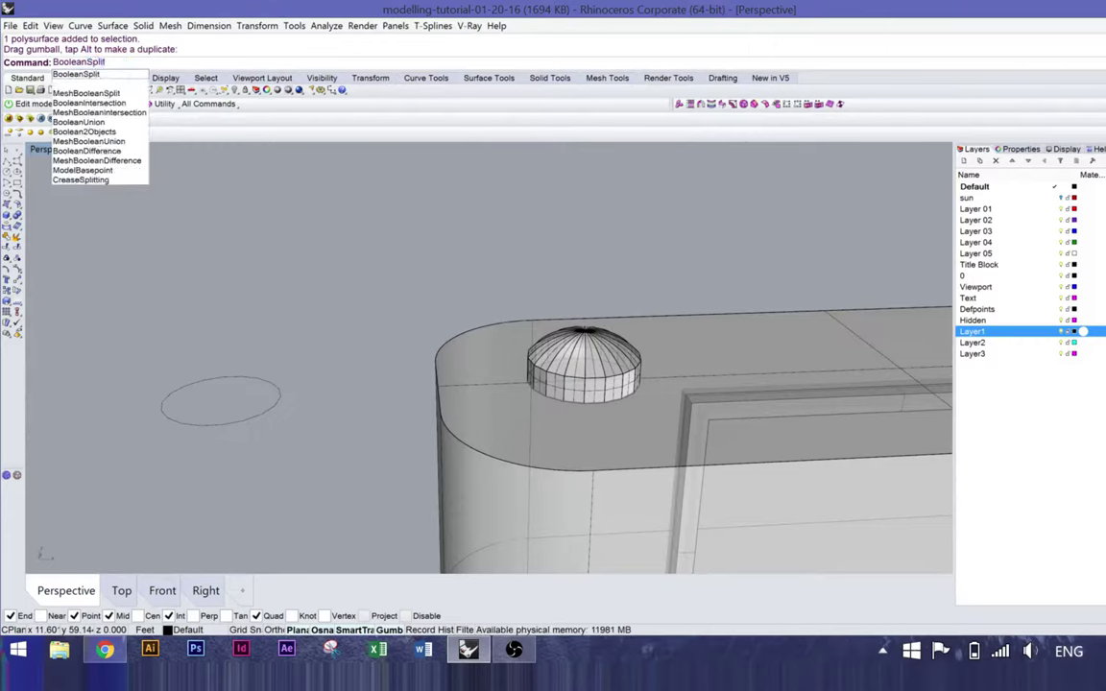
key("Return")
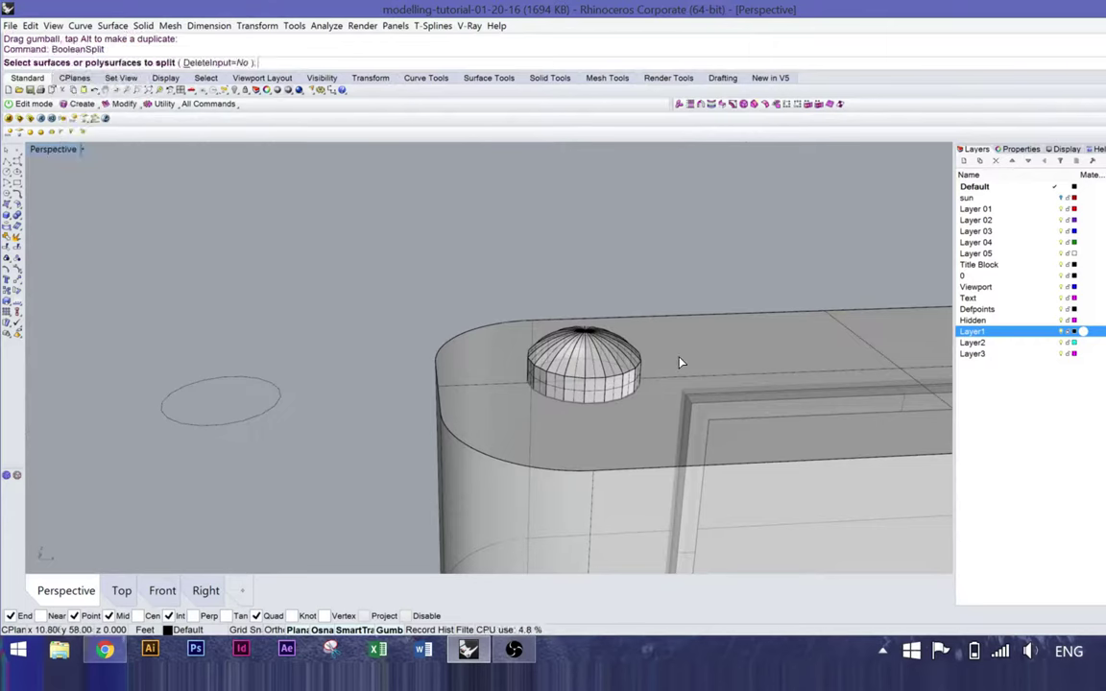
left_click(693, 350)
key("Return")
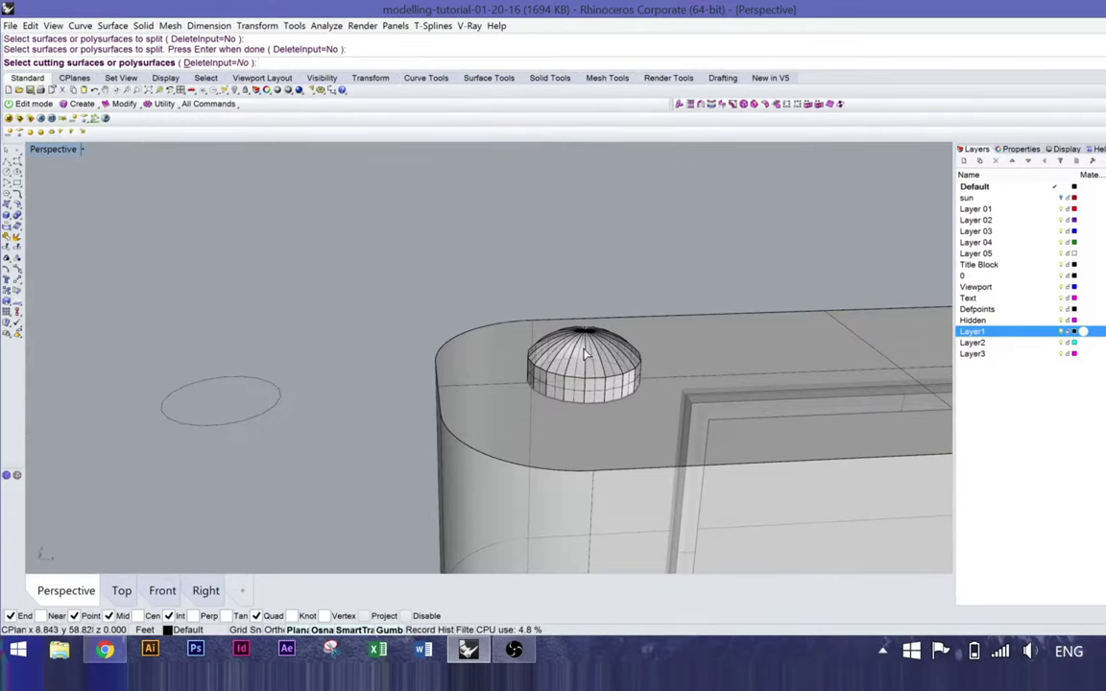
left_click(586, 353)
key("Return")
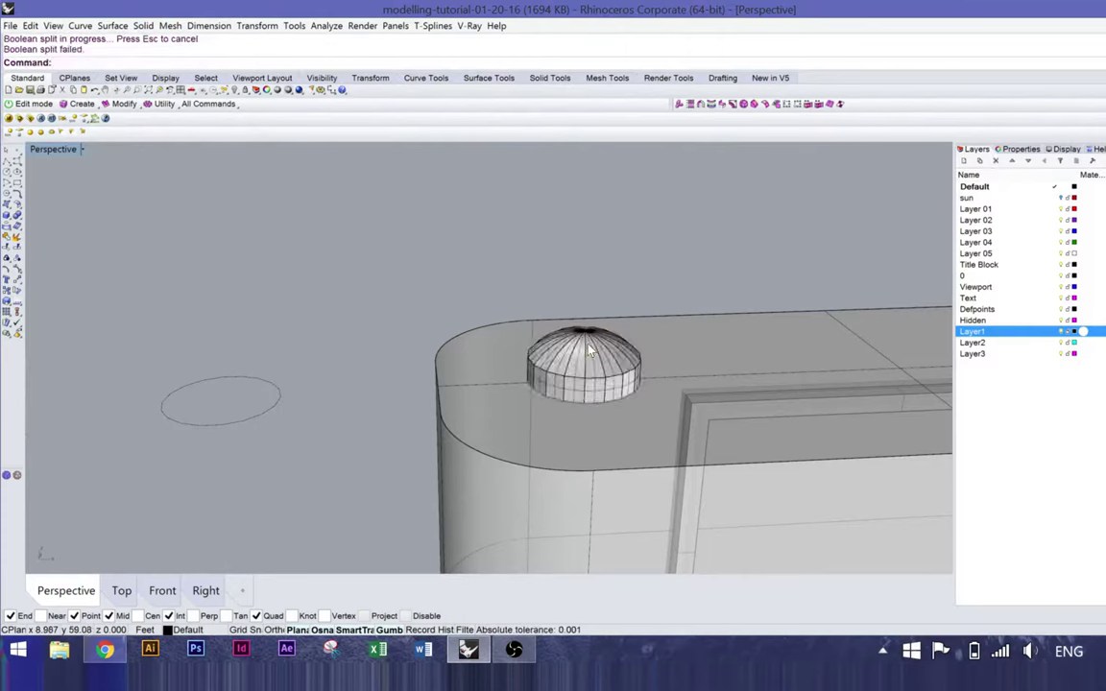
Step: Try to split the camera body with Split, using the dome-shaped button as the cutting object
type("Split")
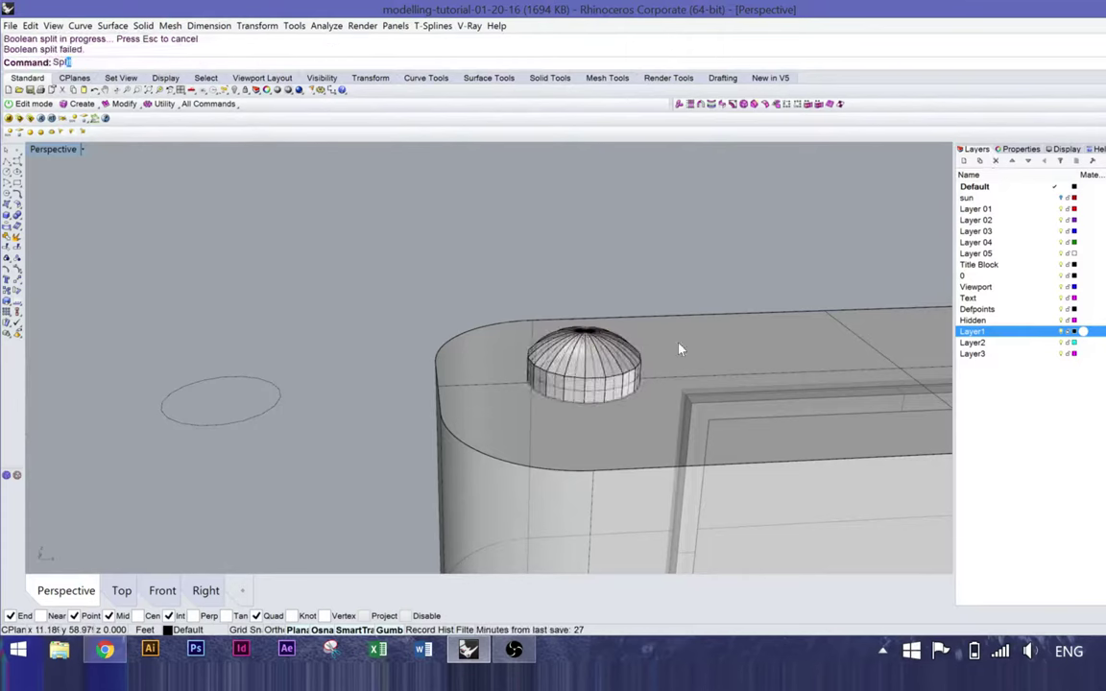
key("Return")
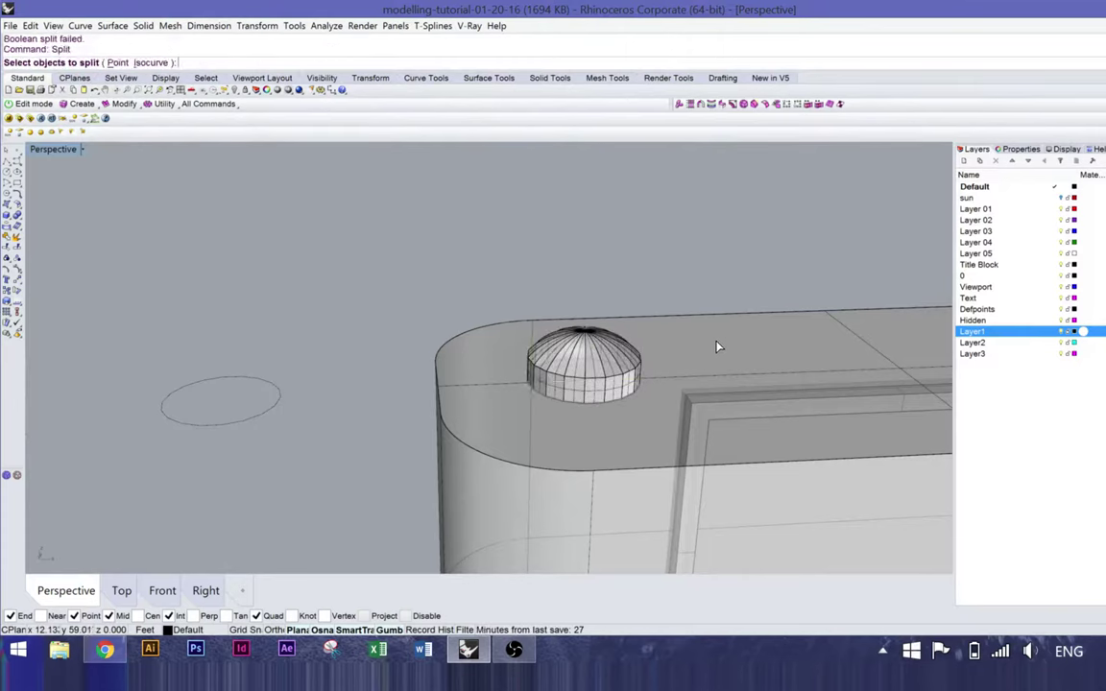
left_click(719, 346)
key("Return")
left_click(598, 367)
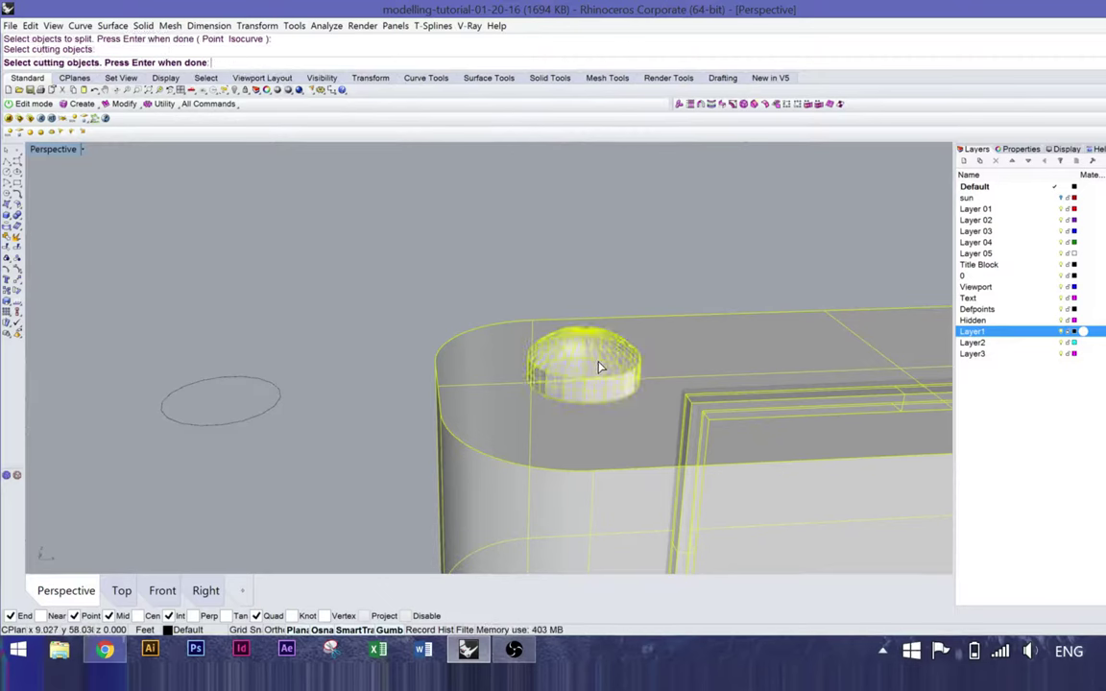
key("Return")
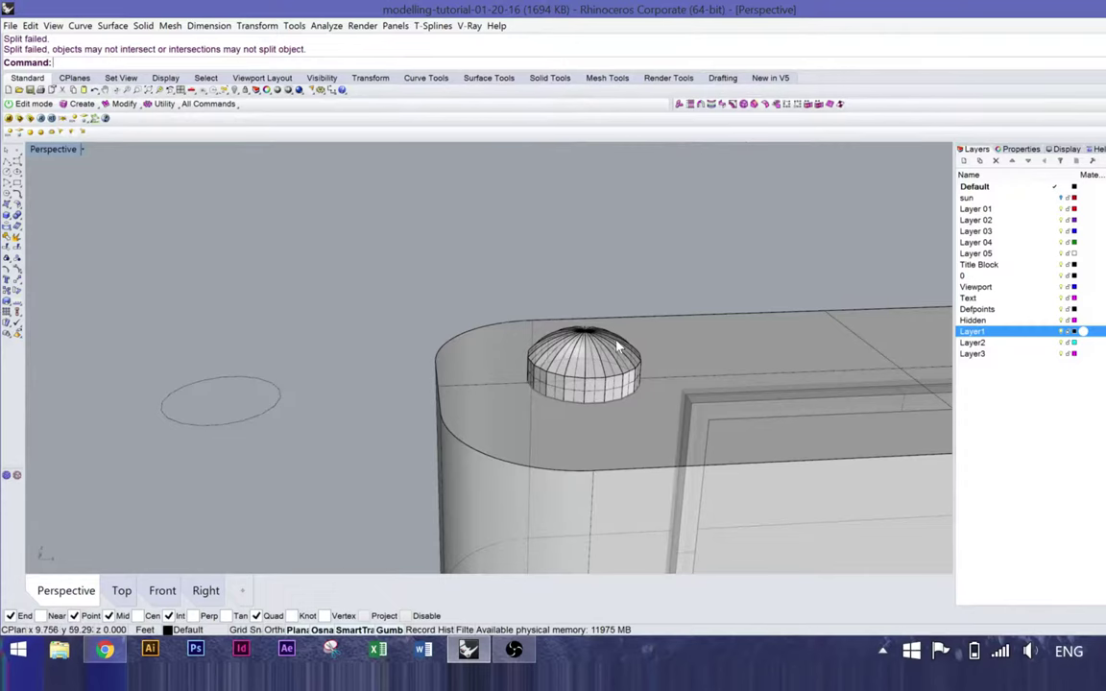
Step: Lower the dome-shaped button slightly so it sinks deeper into the camera's top face
right_click_drag(620, 347, 566, 333)
left_click(567, 333)
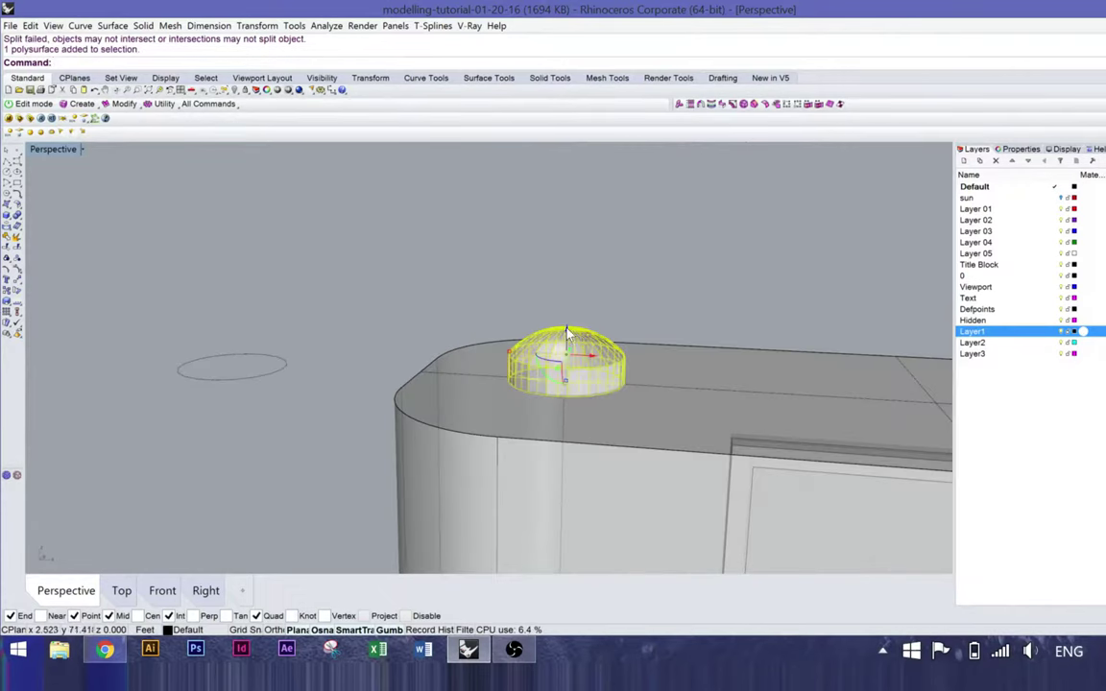
left_click_drag(566, 333, 513, 338)
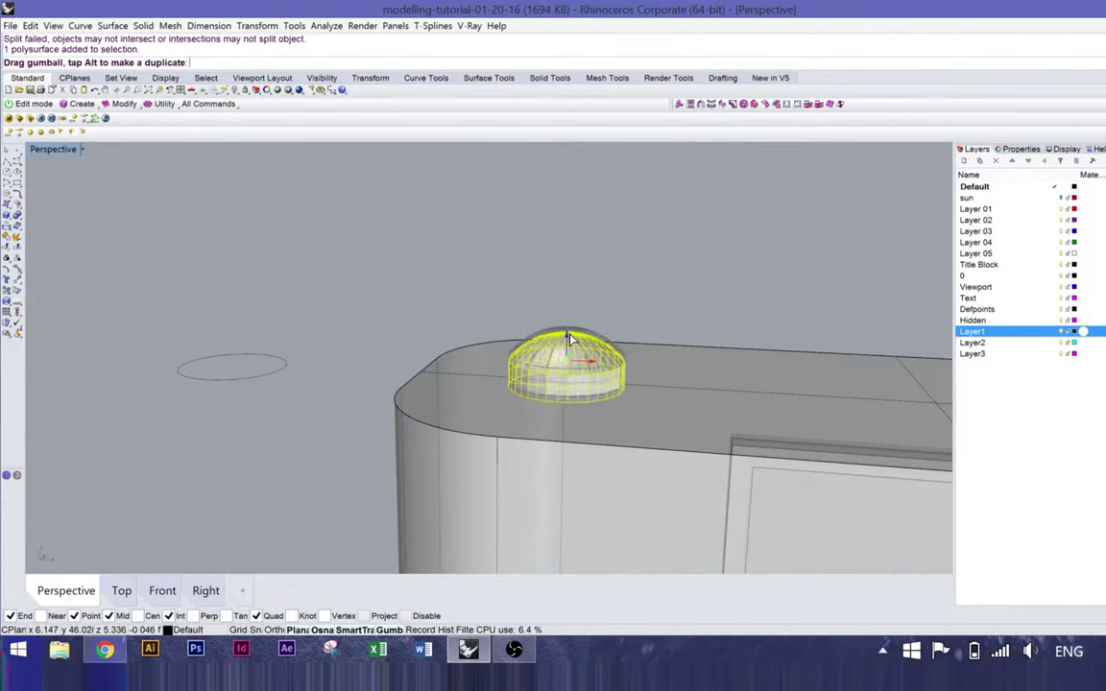
left_click(524, 261)
Step: Delete the leftover circular rim curve beside the camera body
left_click(215, 378)
key("Delete")
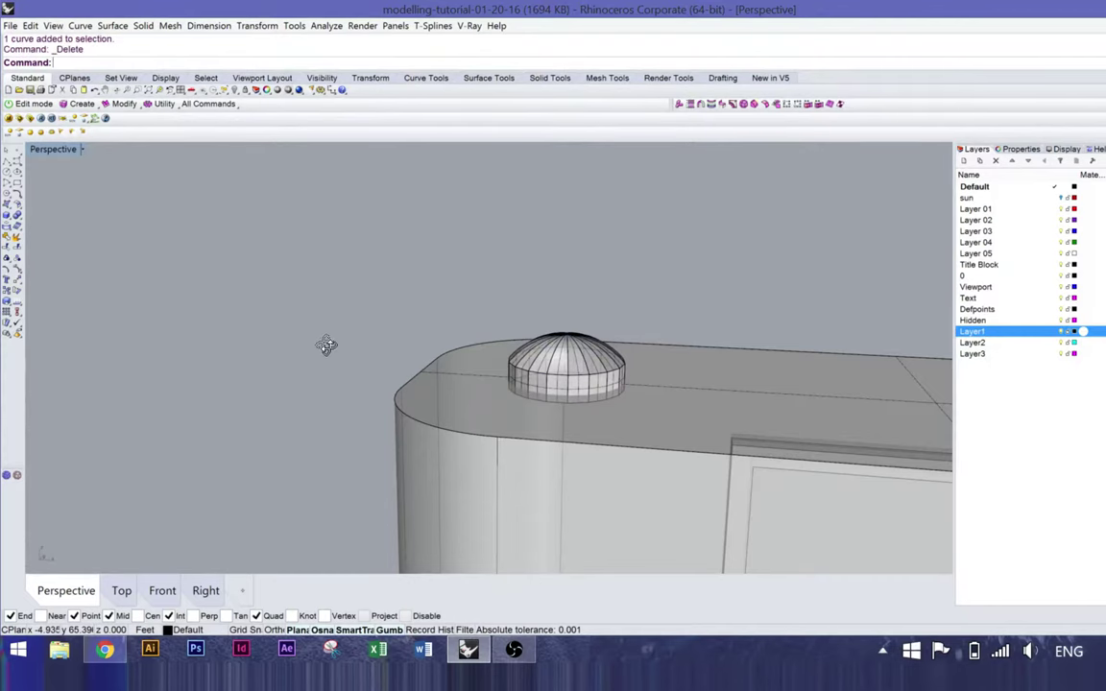
Step: Examine the camera model from several sides, checking how the button, screen frame and lens sit in the body
right_click_drag(326, 345, 585, 225)
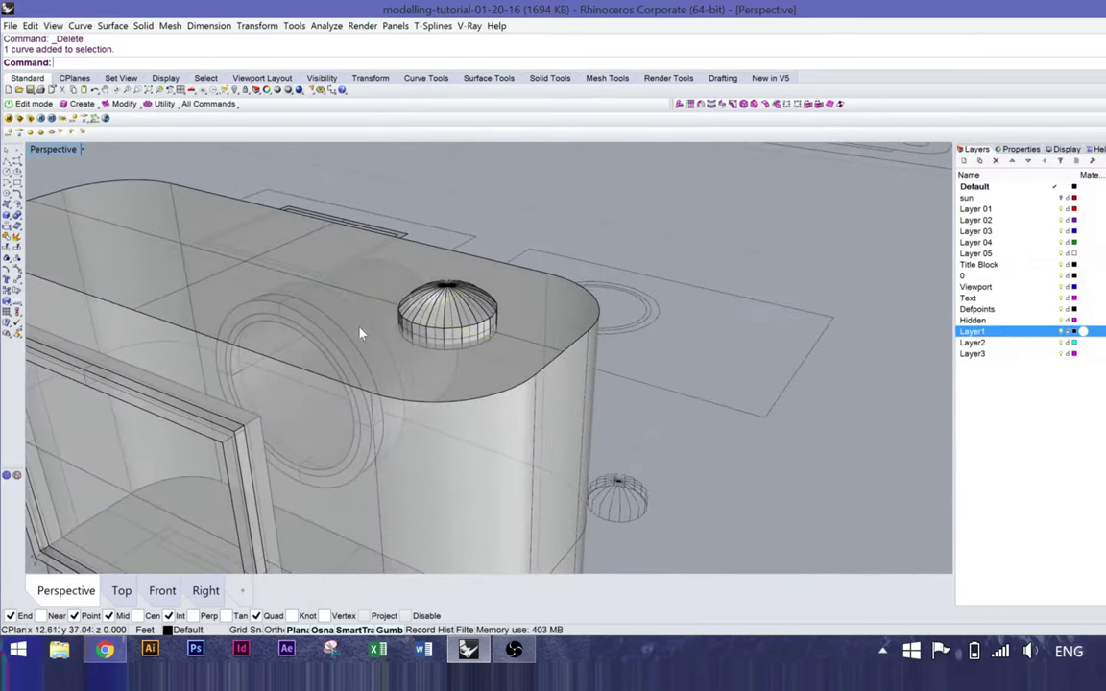
scroll(420, 382, "down", 2)
right_click_drag(419, 268, 580, 371)
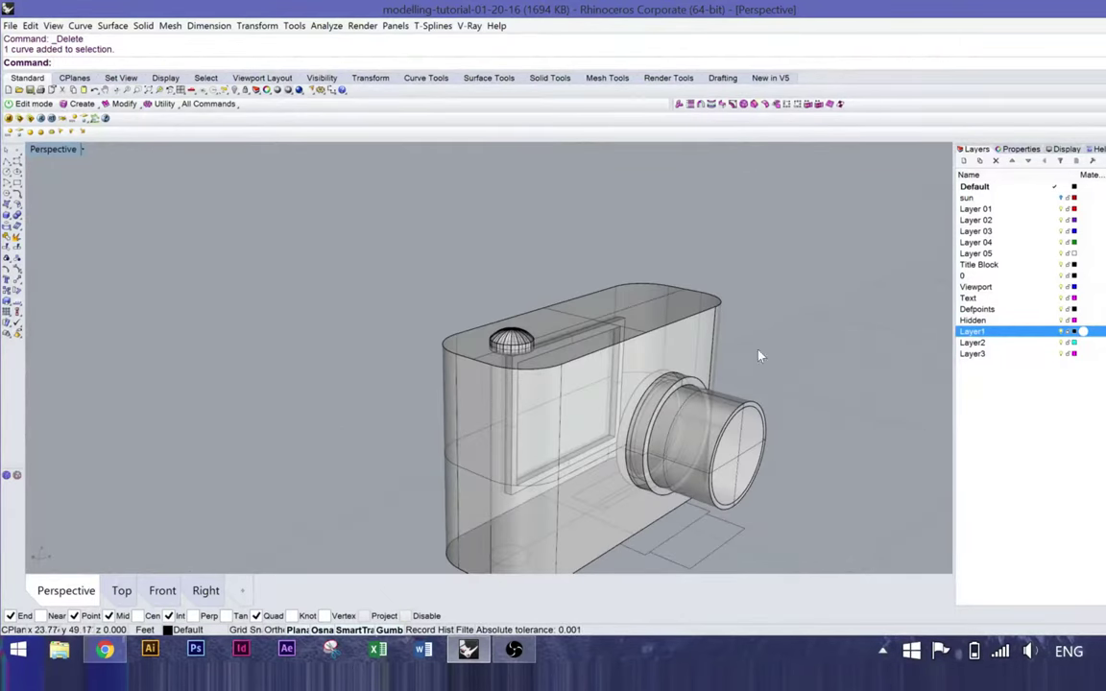
scroll(718, 372, "up", 2)
scroll(501, 320, "down", 6)
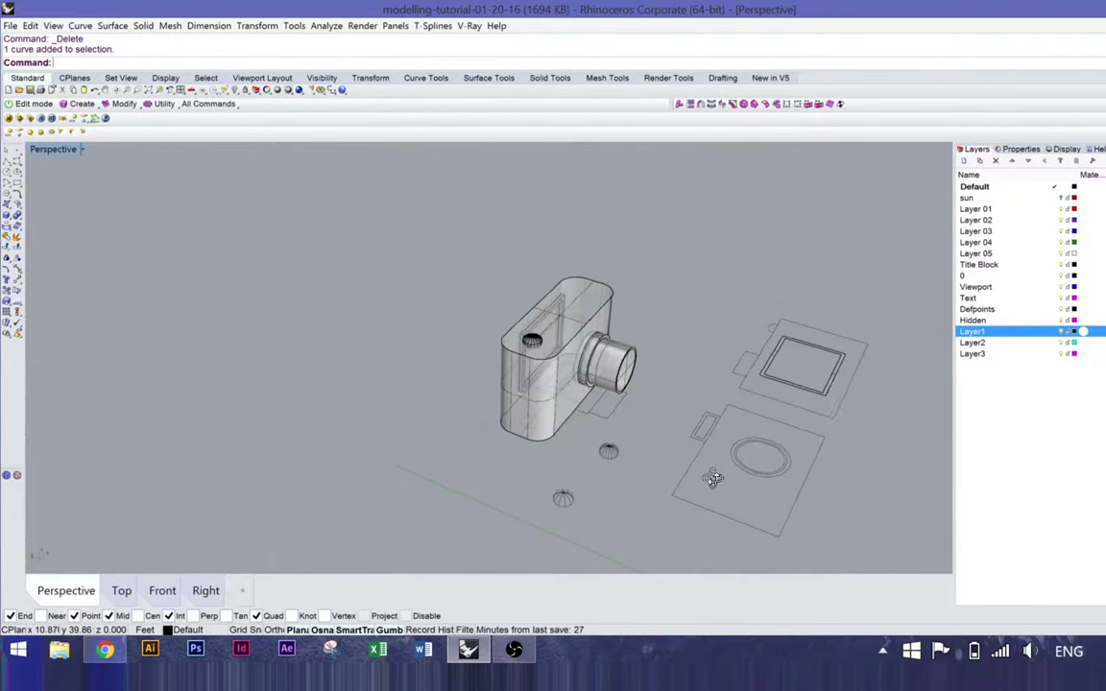
right_click_drag(576, 365, 545, 335)
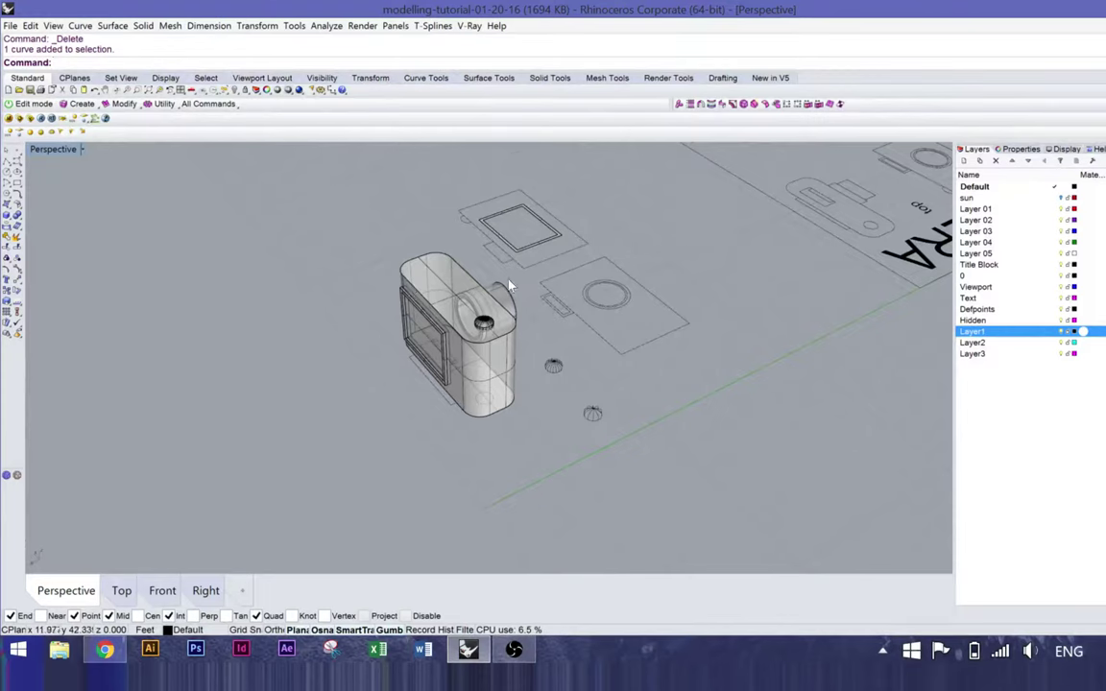
scroll(509, 285, "up", 6)
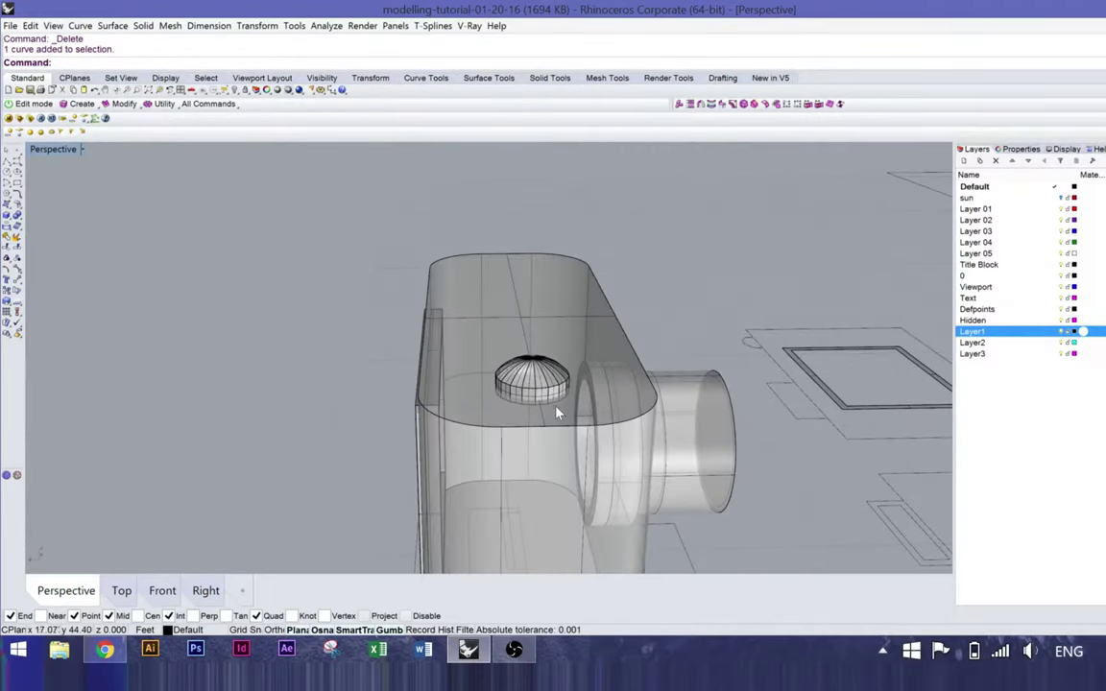
scroll(557, 413, "up", 3)
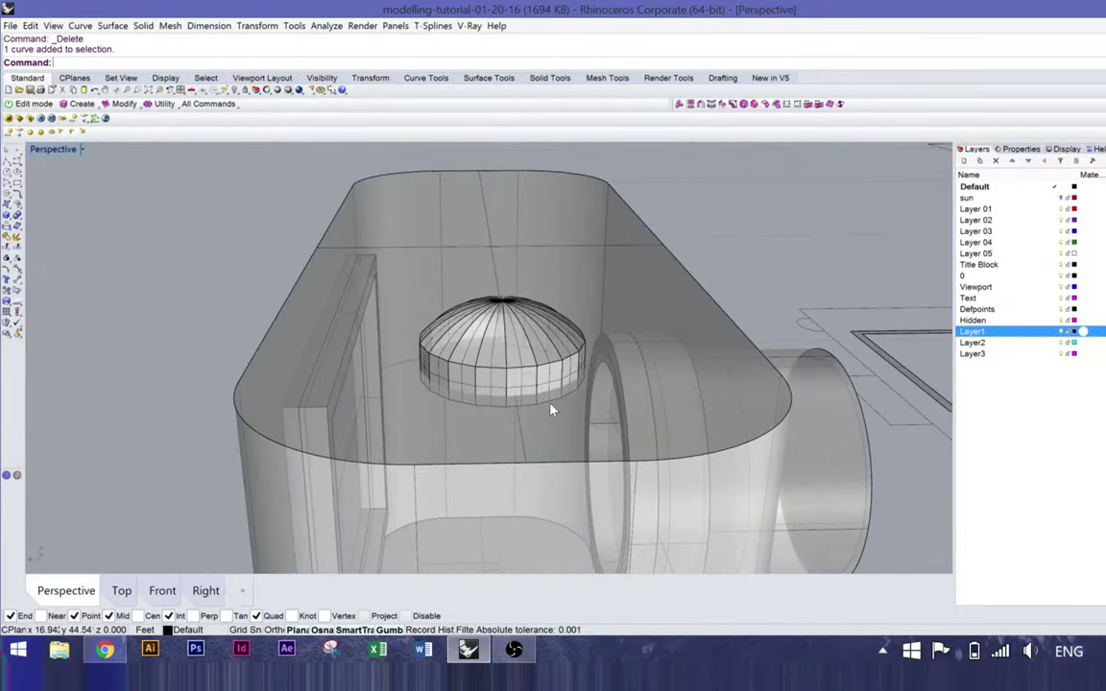
left_click(550, 408)
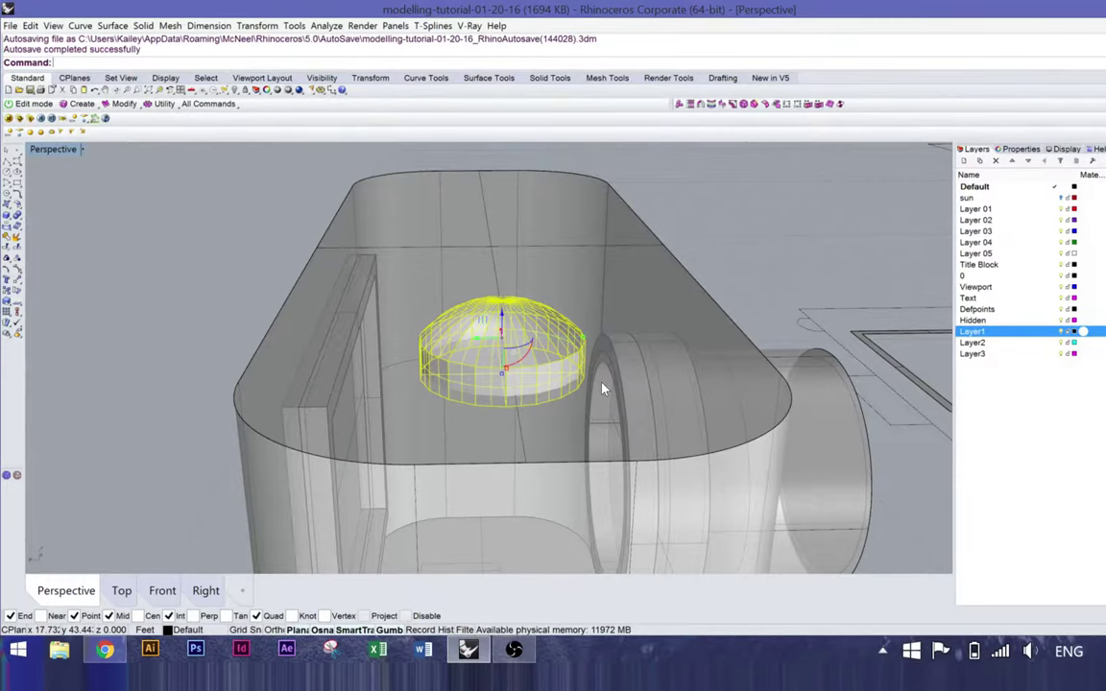
left_click(246, 273)
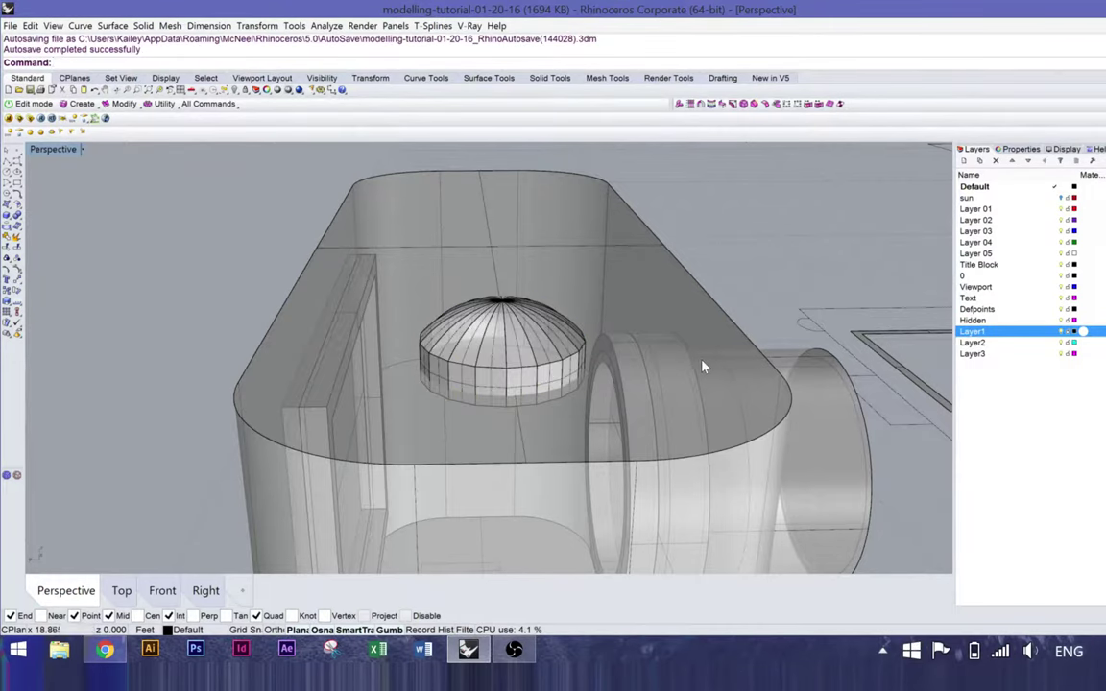
right_click_drag(631, 323, 566, 370)
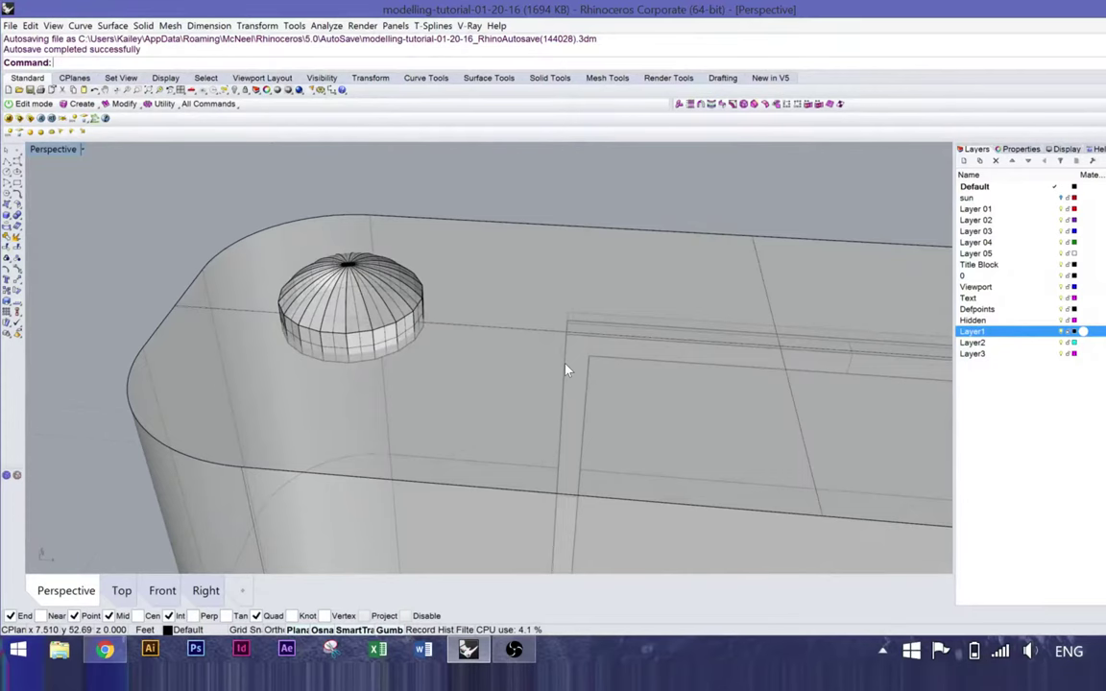
scroll(565, 370, "down", 3)
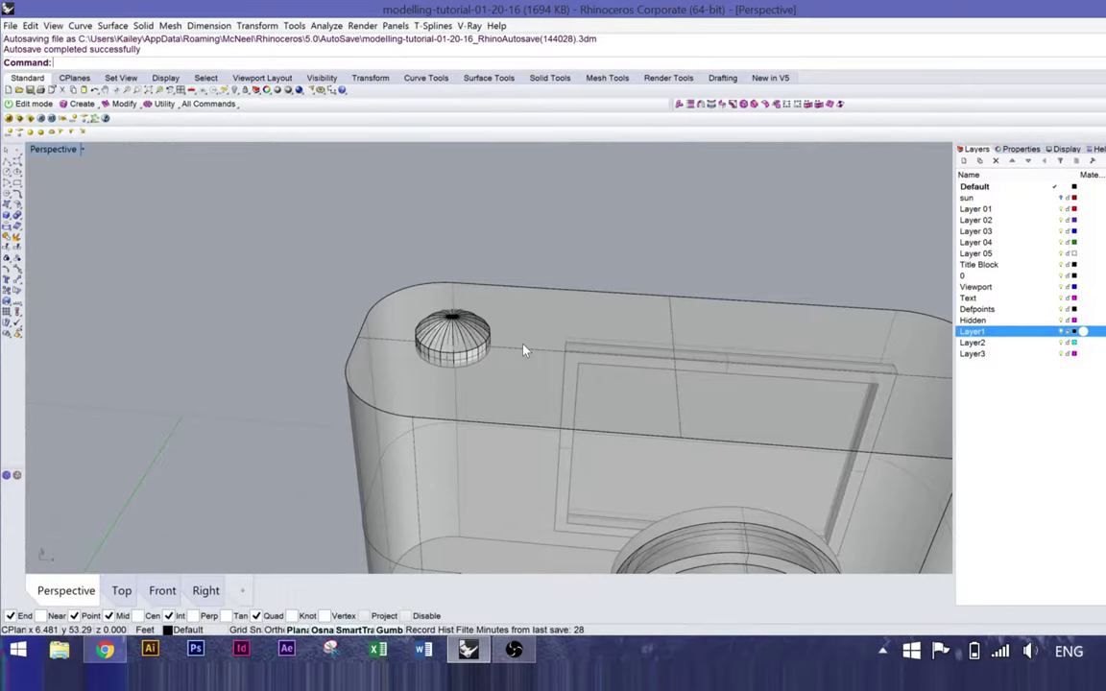
scroll(394, 281, "down", 5)
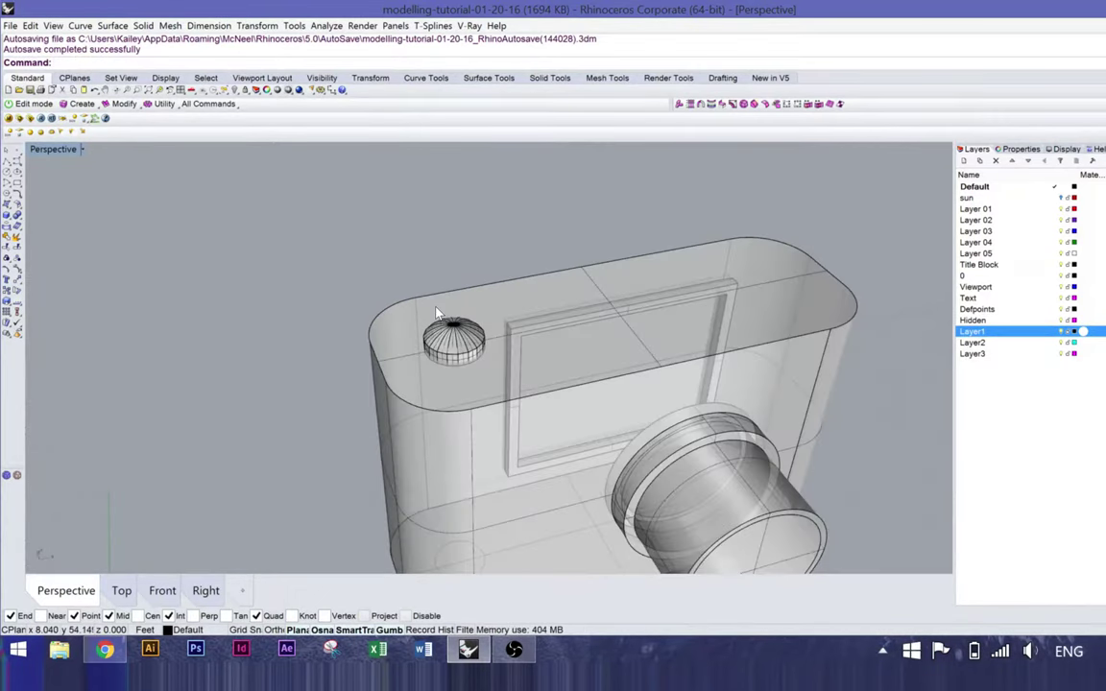
right_click_drag(405, 289, 903, 380)
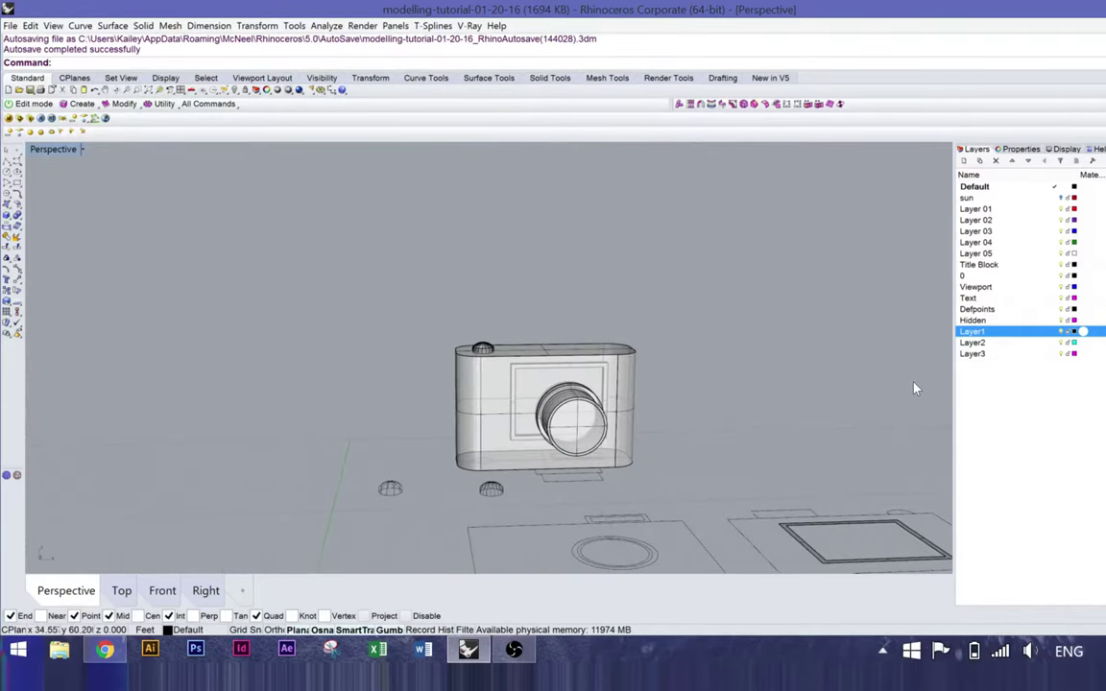
Step: Show all hidden objects, bringing back the finished coloured camera model
key("ctrl+alt+h")
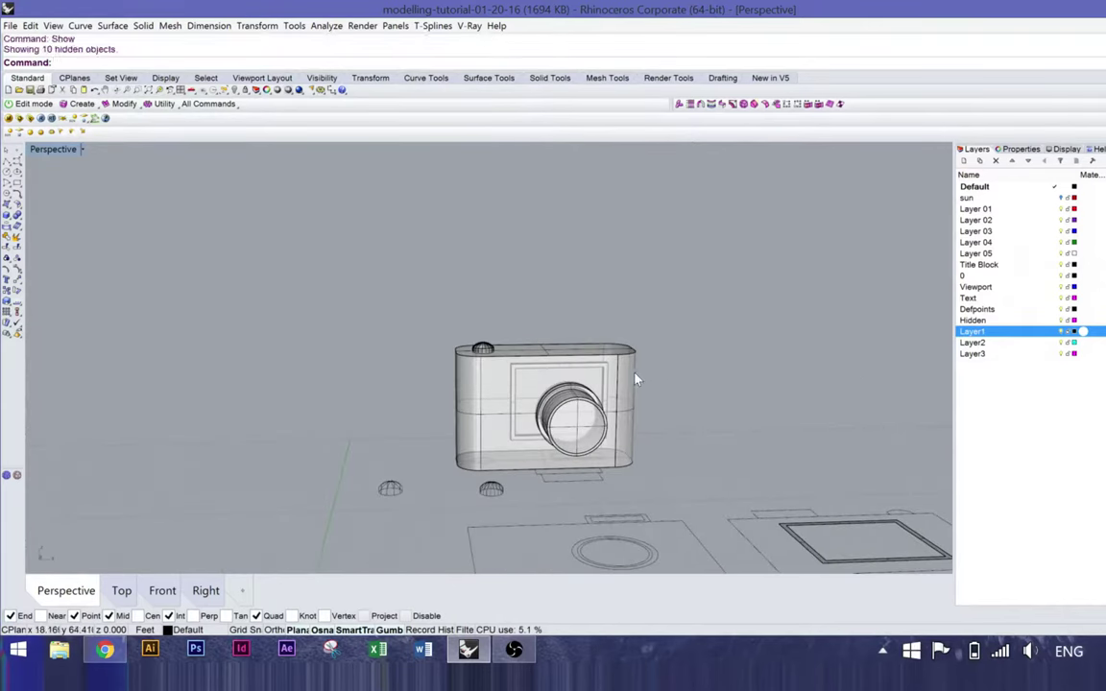
scroll(607, 353, "down", 4)
scroll(164, 296, "up", 6)
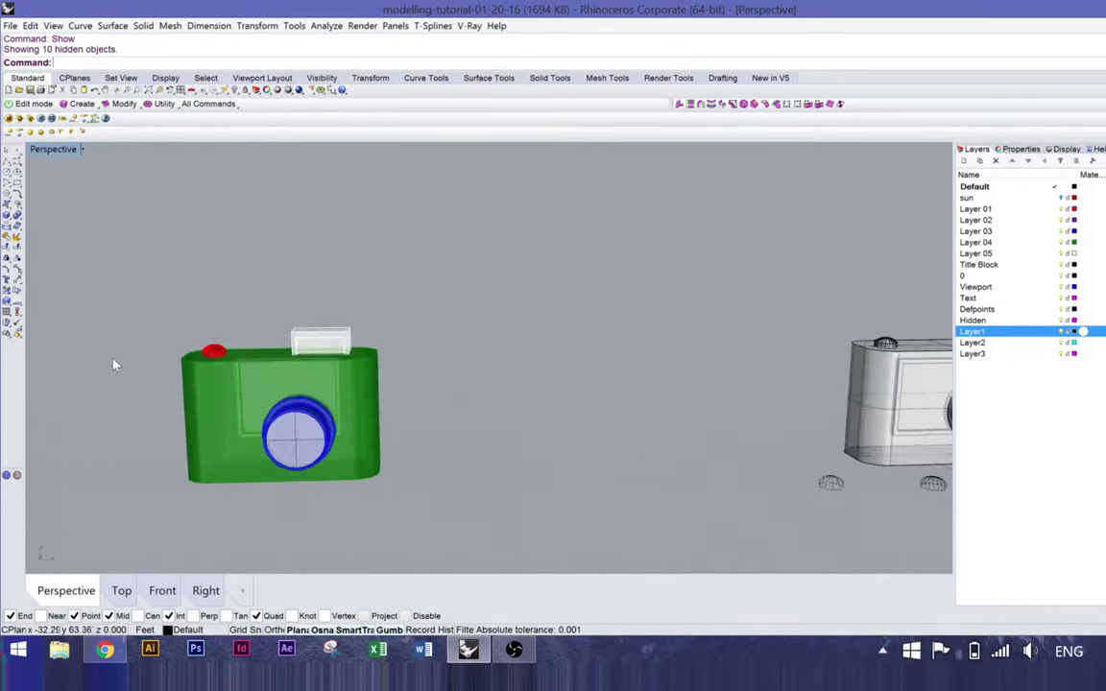
right_click_drag(378, 420, 345, 411)
scroll(351, 480, "up", 2)
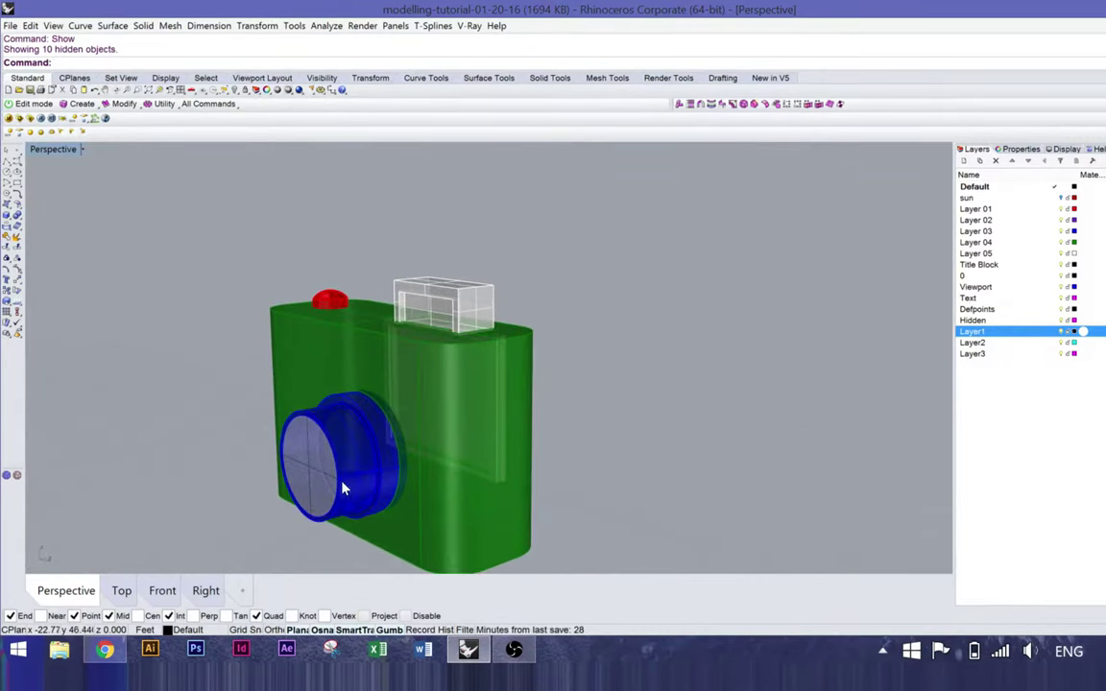
Step: Inspect the coloured camera's lens and screen parts from the front and back, and return to the four-viewport layout
left_click(313, 477)
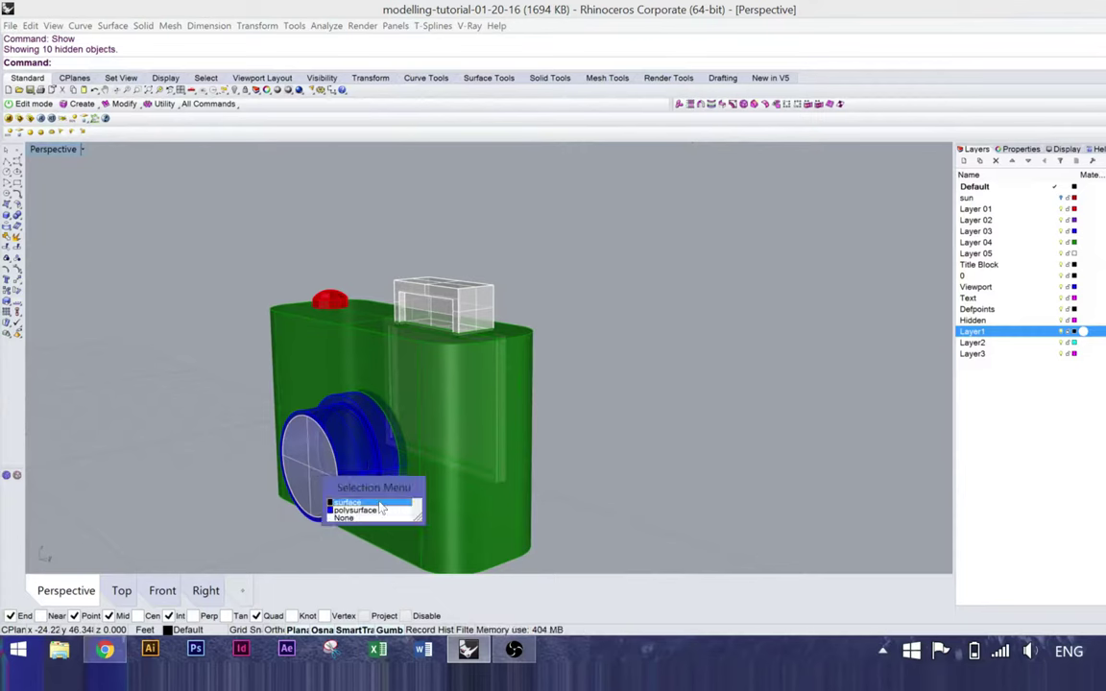
left_click(355, 510)
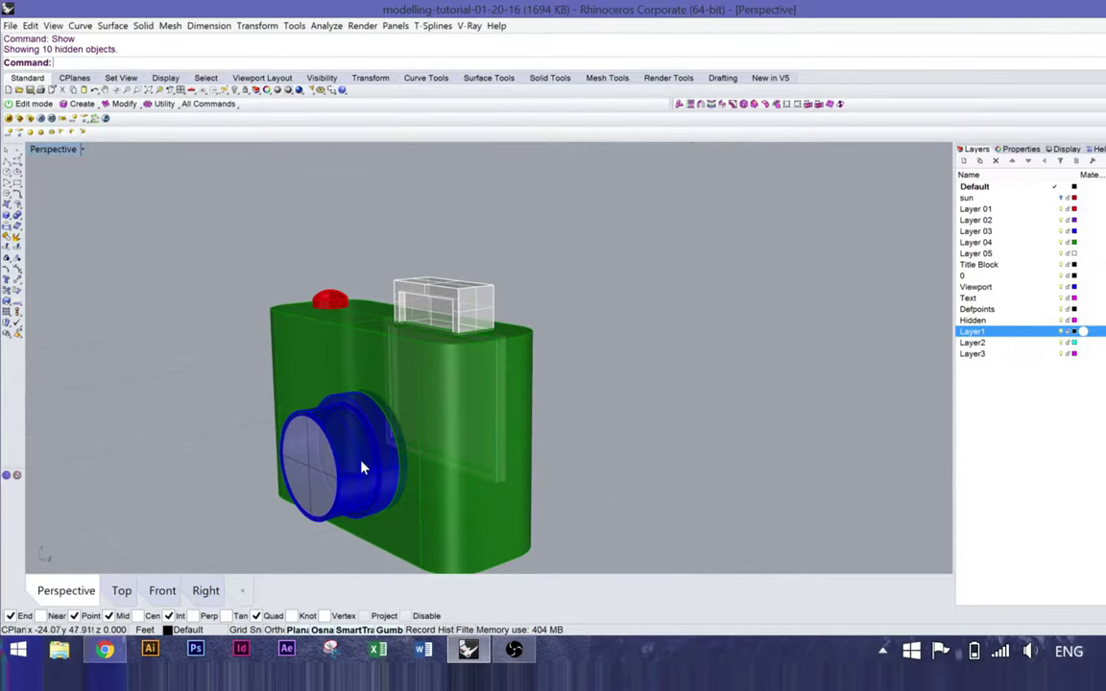
left_click(320, 414)
left_click(146, 370)
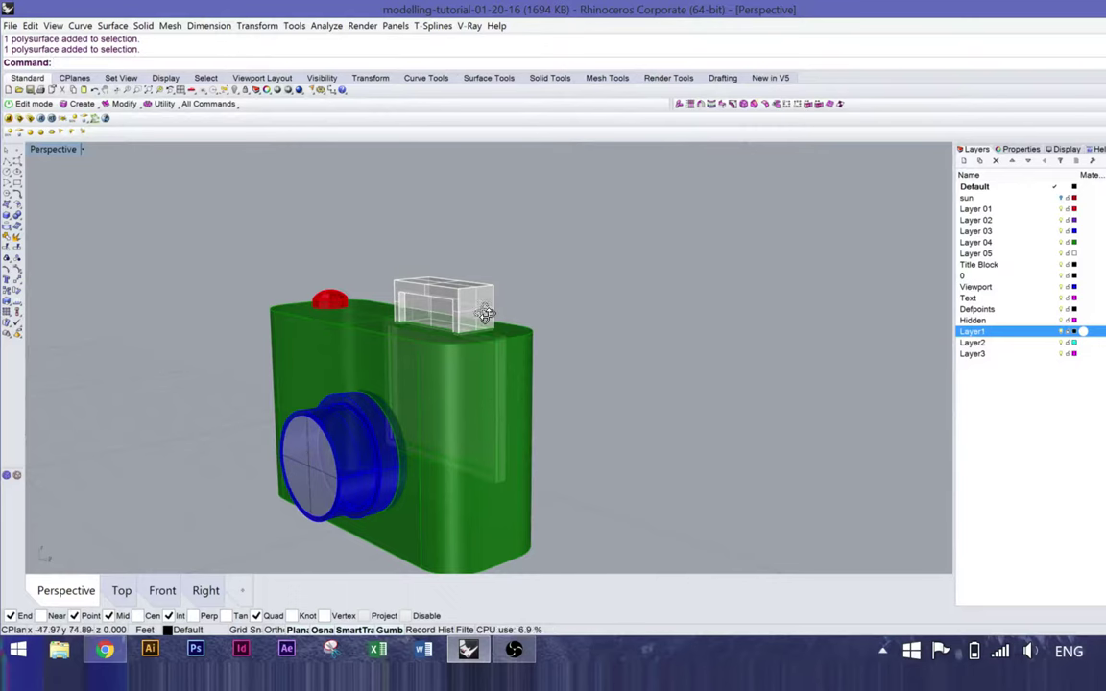
right_click_drag(486, 314, 410, 303)
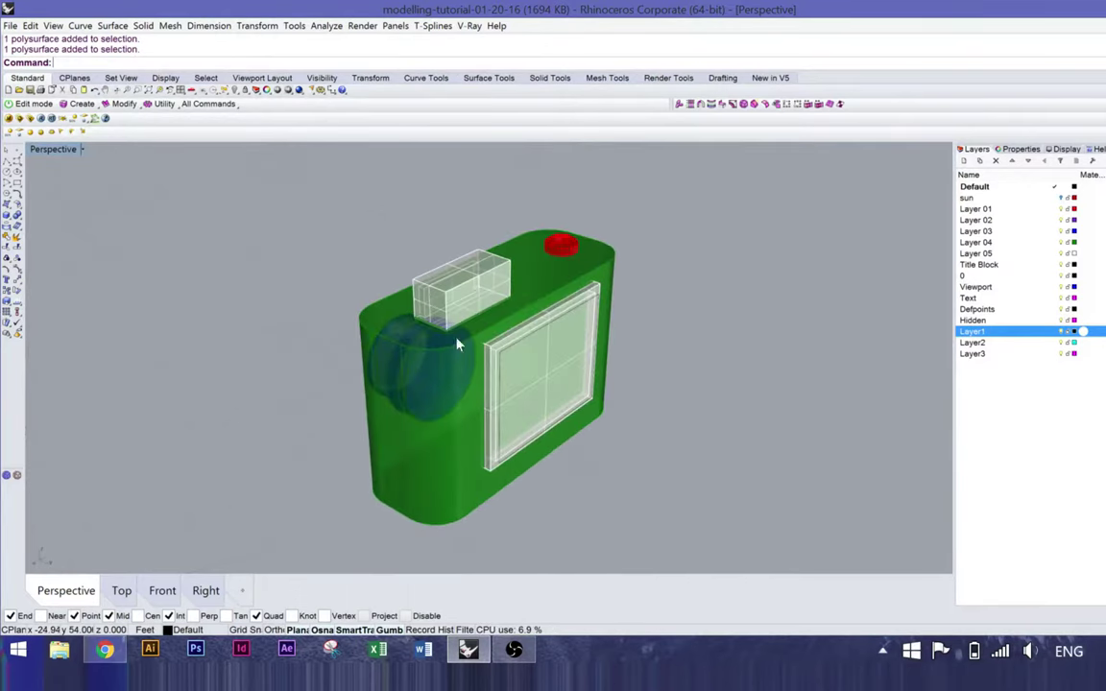
left_click(552, 389)
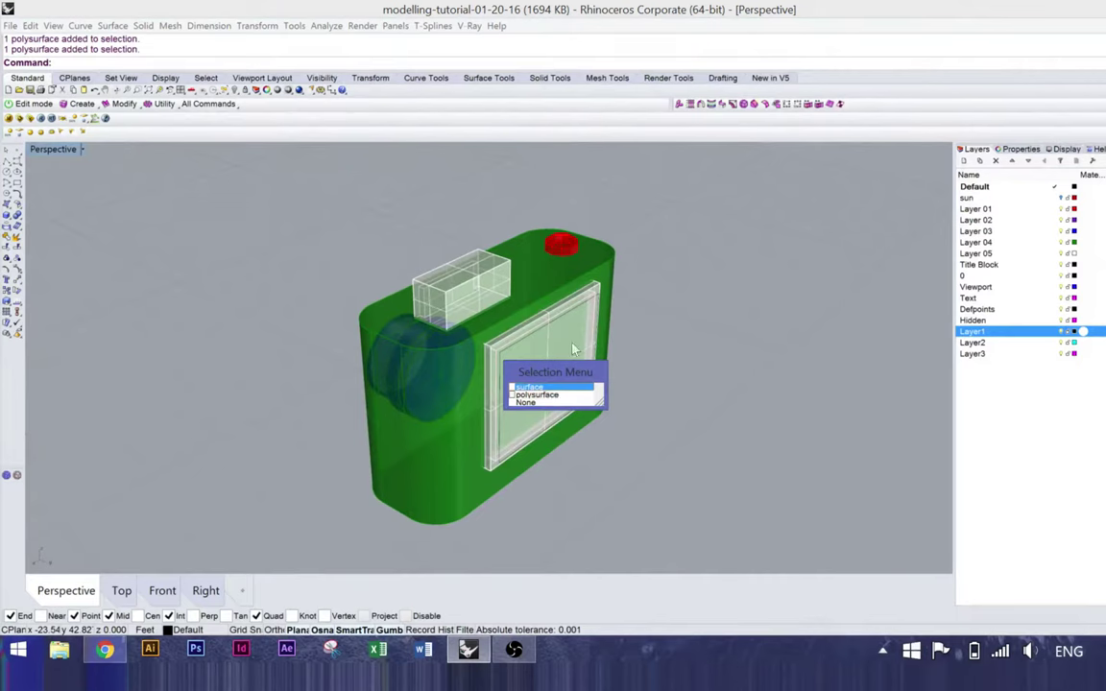
key("Escape")
right_click_drag(418, 355, 518, 357)
scroll(513, 353, "down", 10)
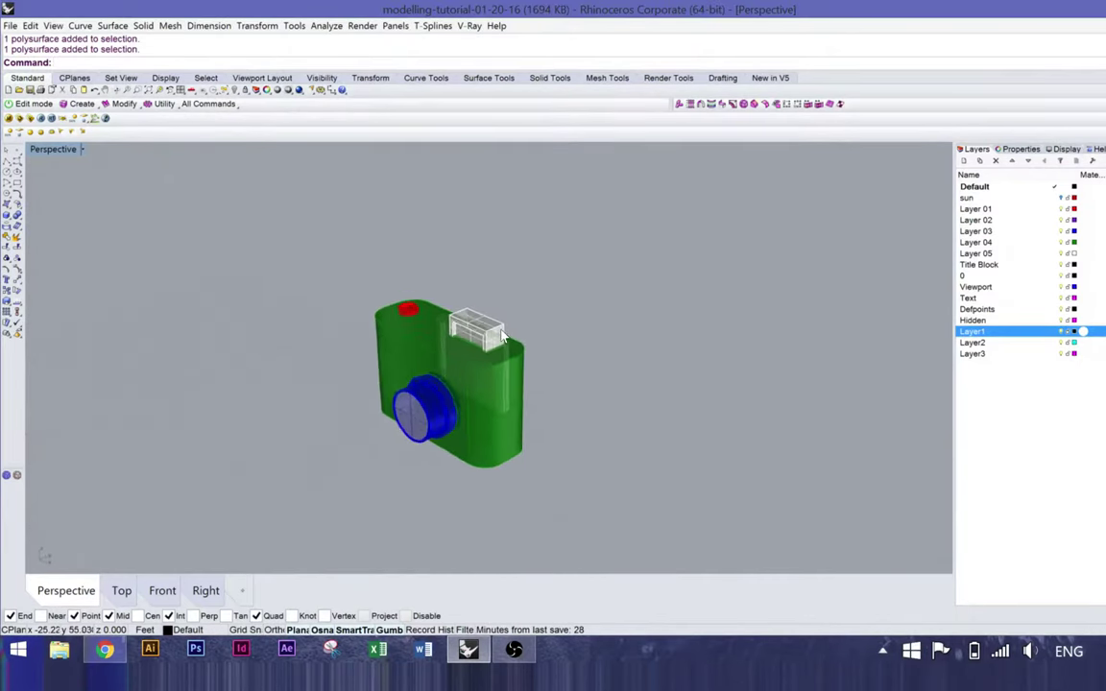
double_click(53, 150)
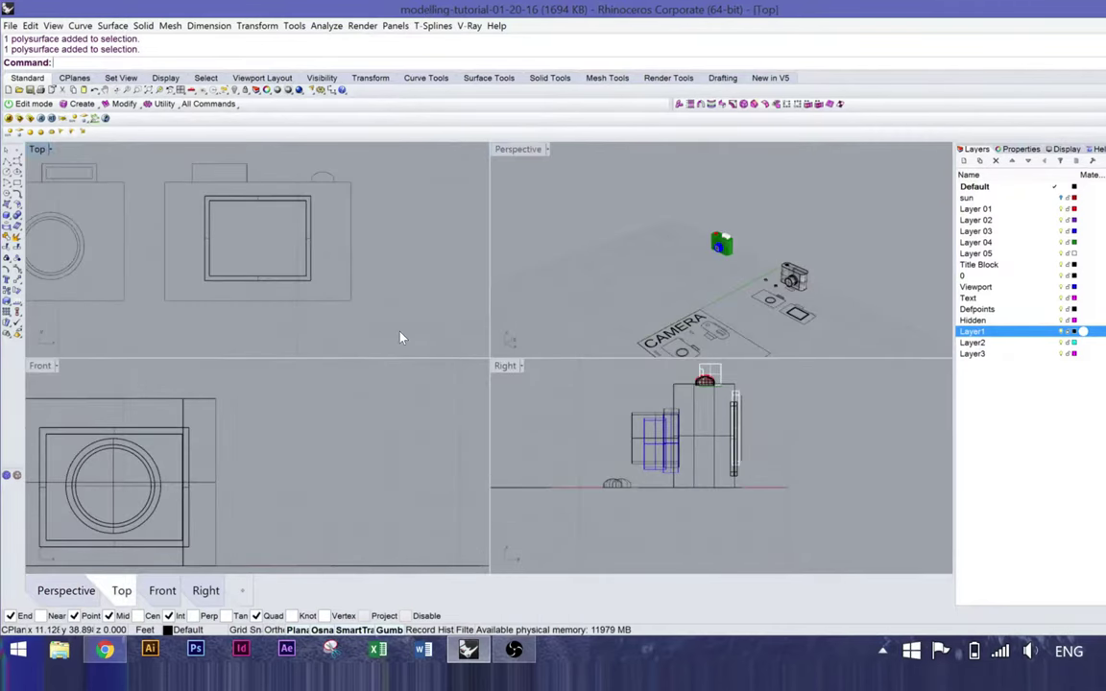
Step: Hide all the drawings, curves and the uncoloured camera in the Top view, leaving only the coloured camera model
key("ctrl+m")
scroll(435, 372, "down", 6)
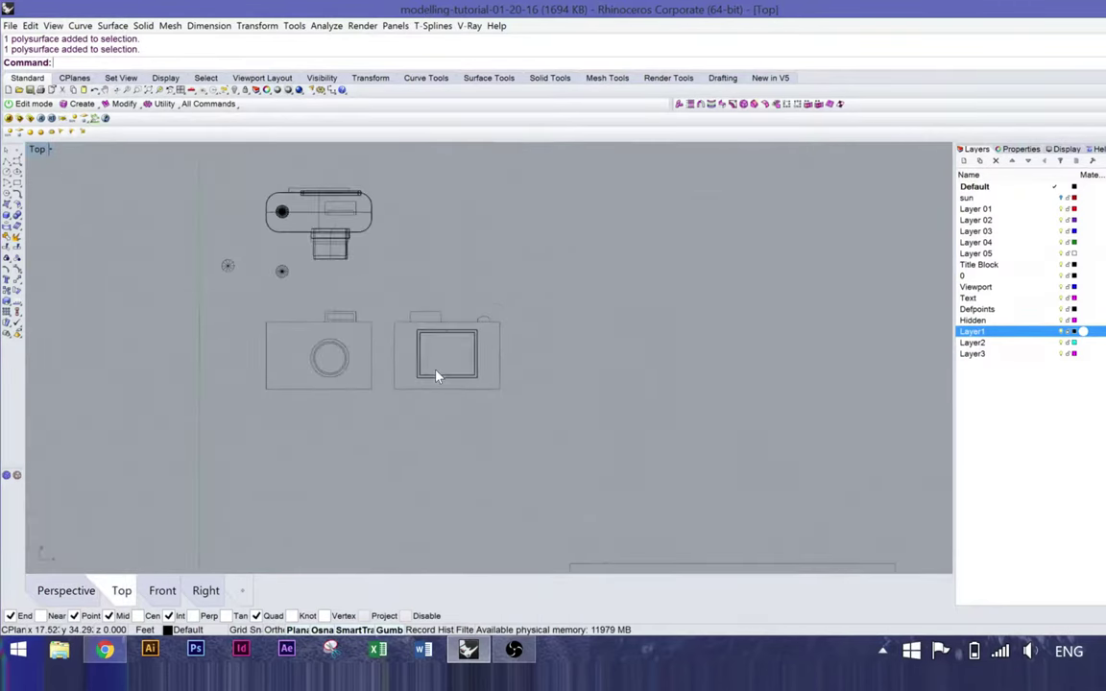
scroll(406, 354, "down", 3)
scroll(406, 354, "down", 5)
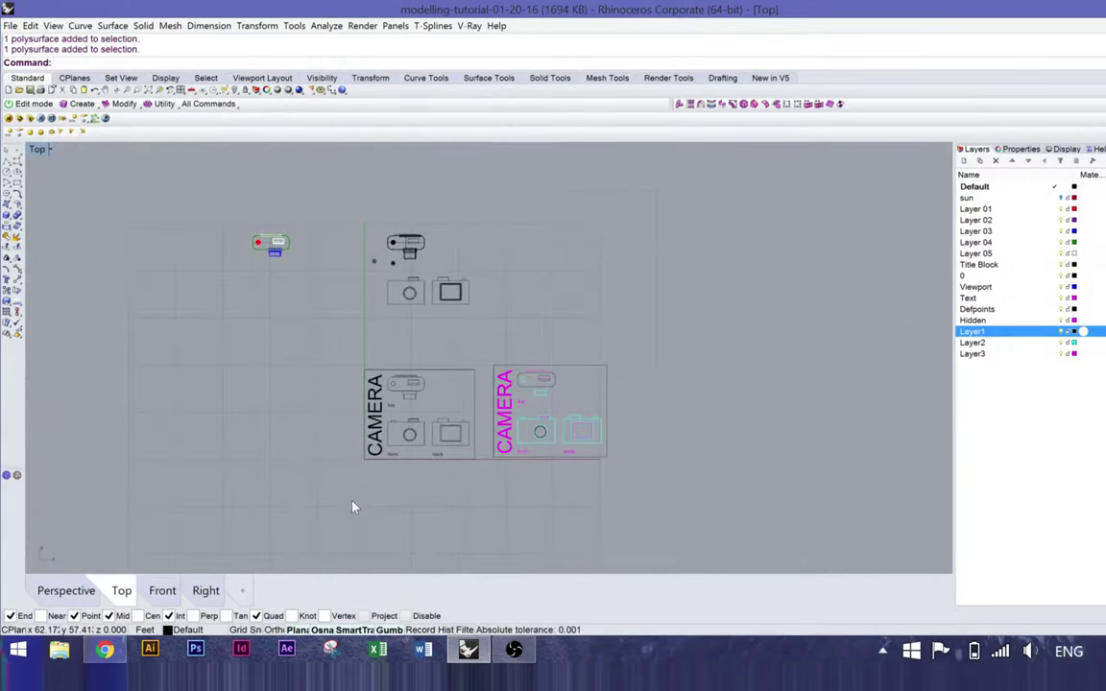
key("ctrl+a")
type("Hide")
key("Return")
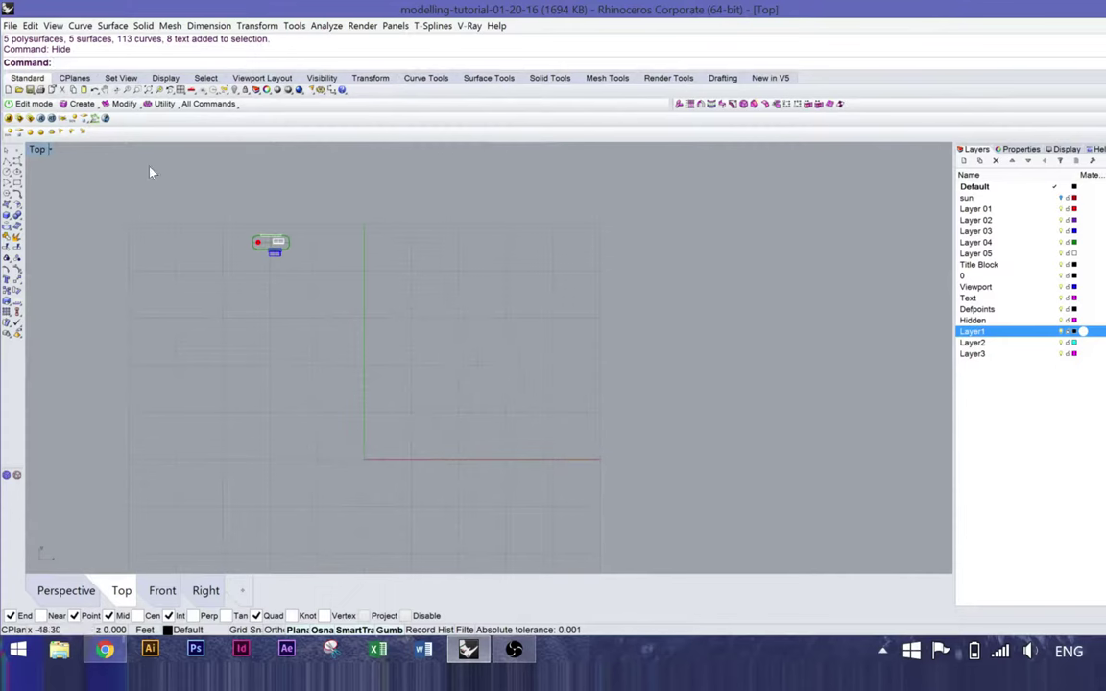
Step: Move the coloured camera down beside the origin in the Top view and show it in the maximized Perspective view
left_click_drag(308, 204, 432, 403)
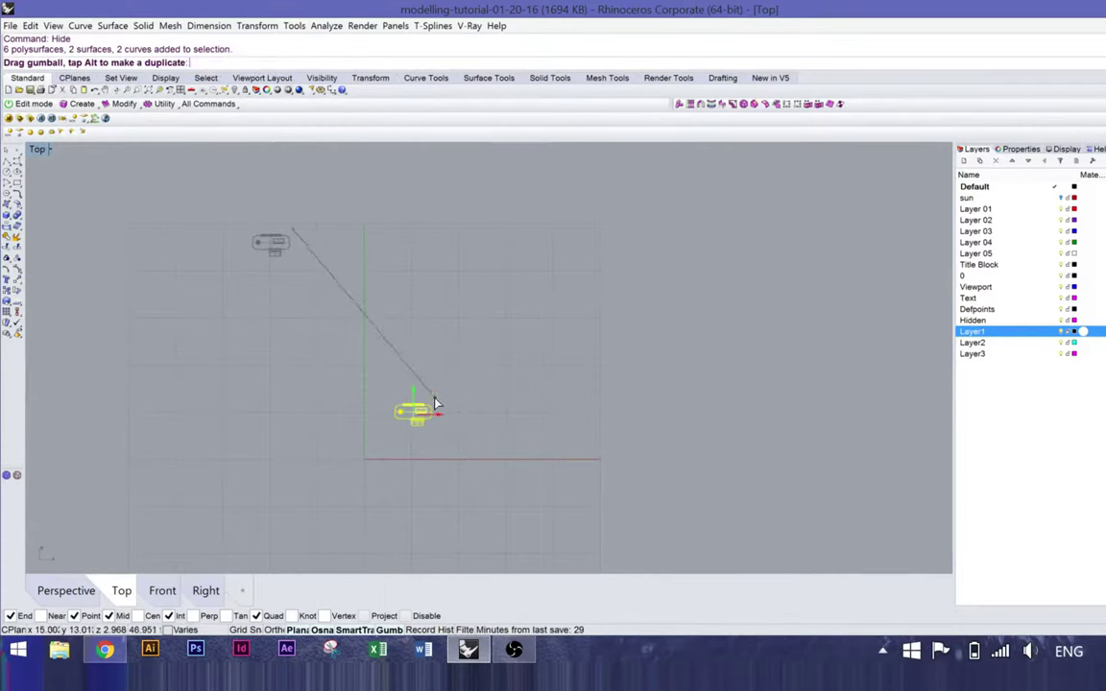
double_click(36, 150)
double_click(521, 151)
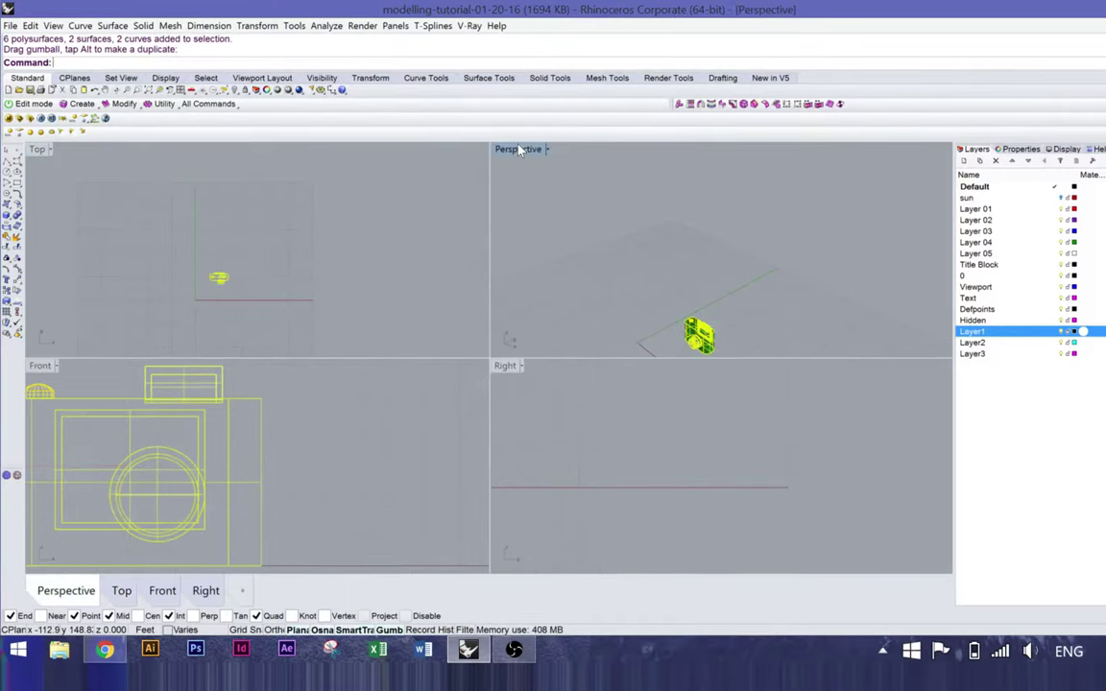
scroll(528, 231, "down", 3)
left_click(473, 337)
scroll(473, 337, "up", 5)
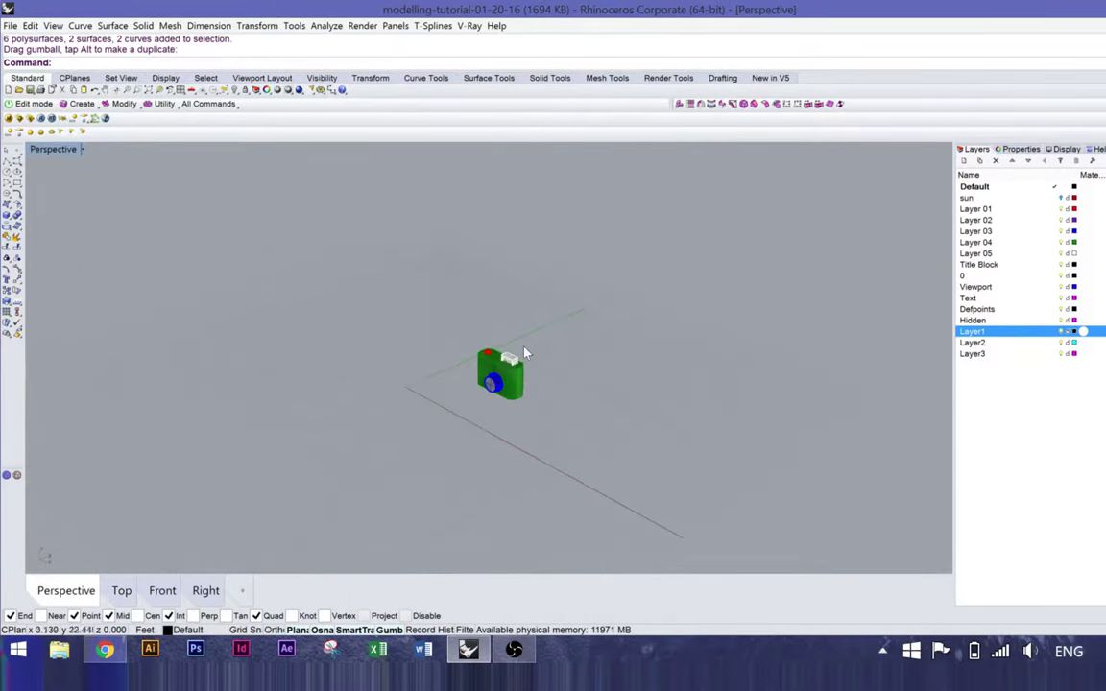
left_click(82, 150)
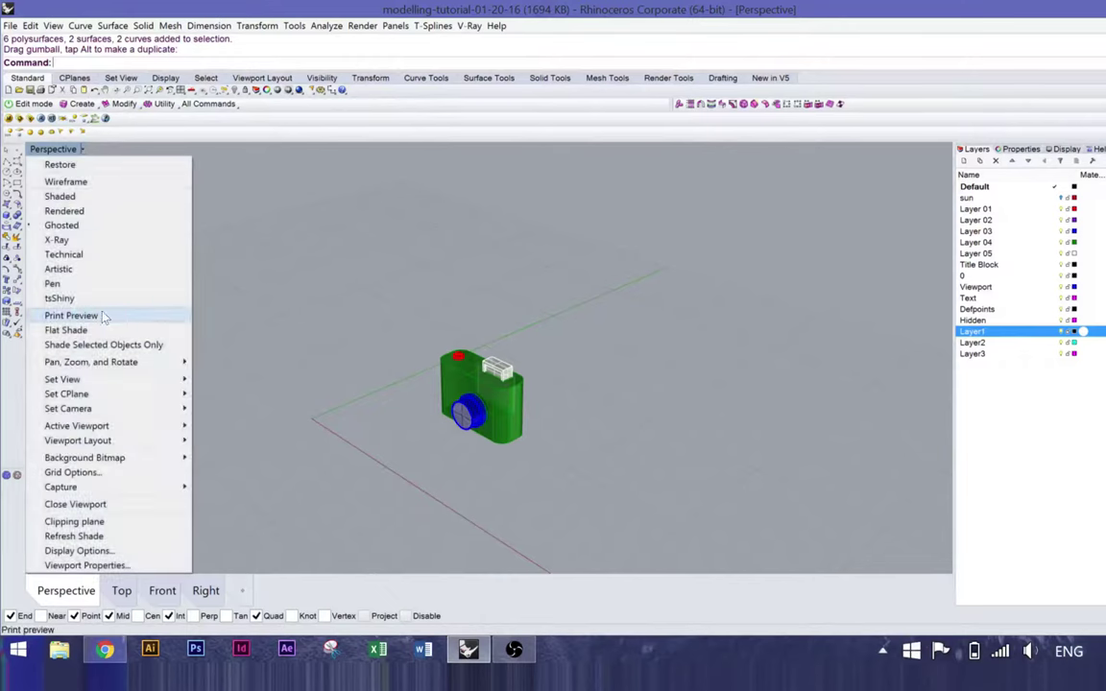
left_click(350, 177)
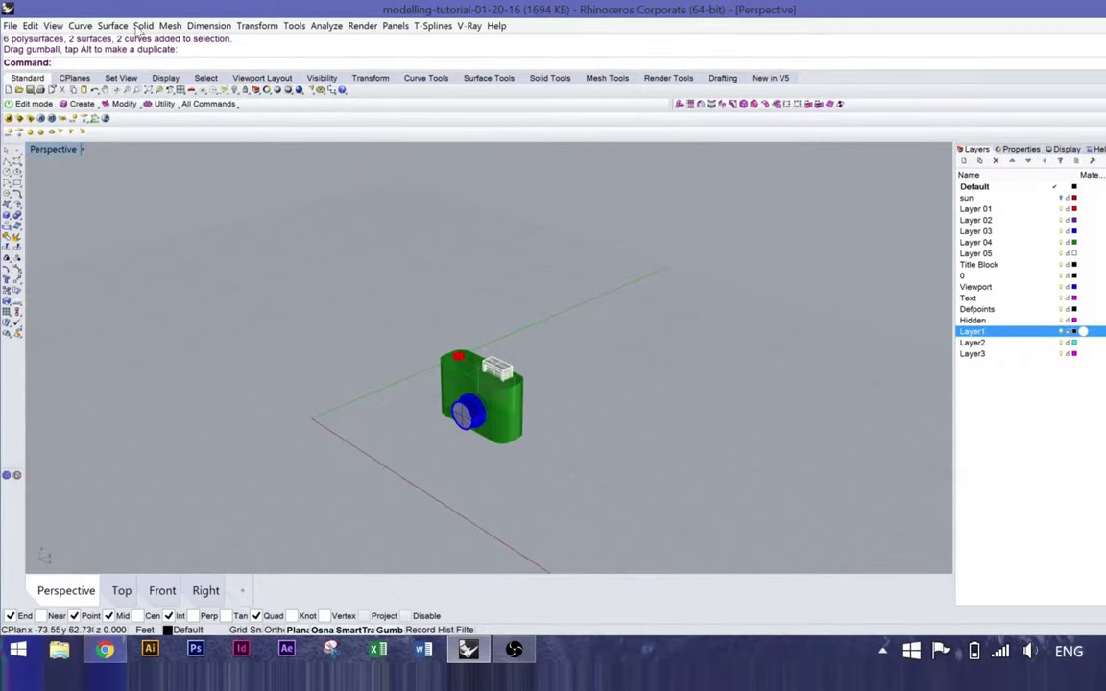
left_click(55, 26)
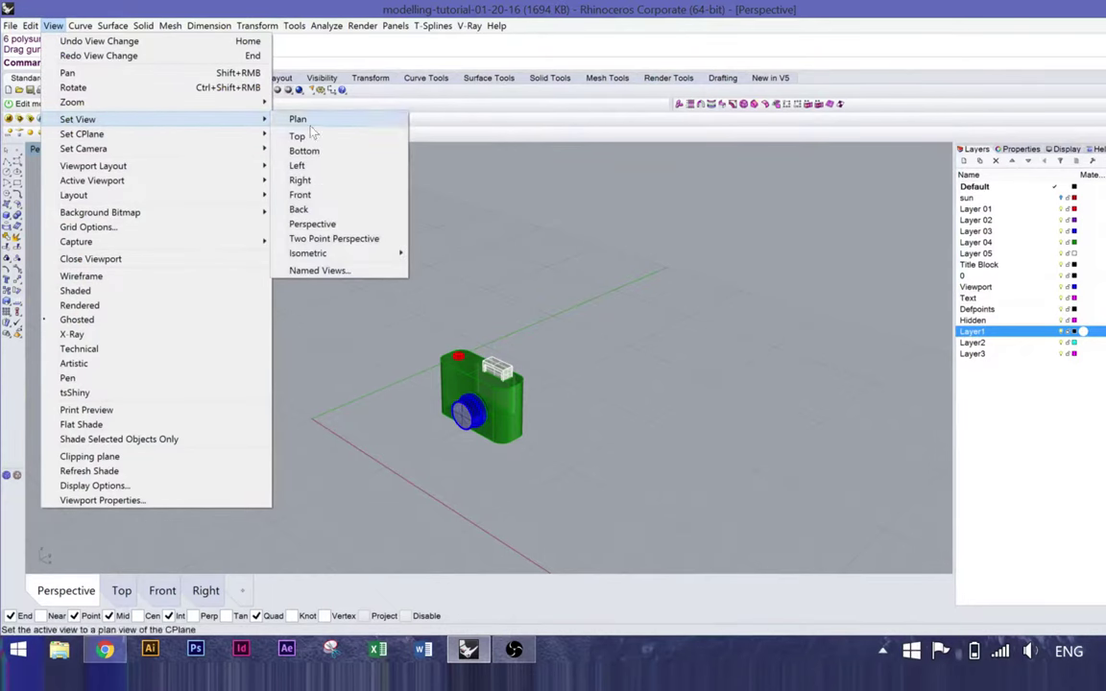
mouse_move(350, 260)
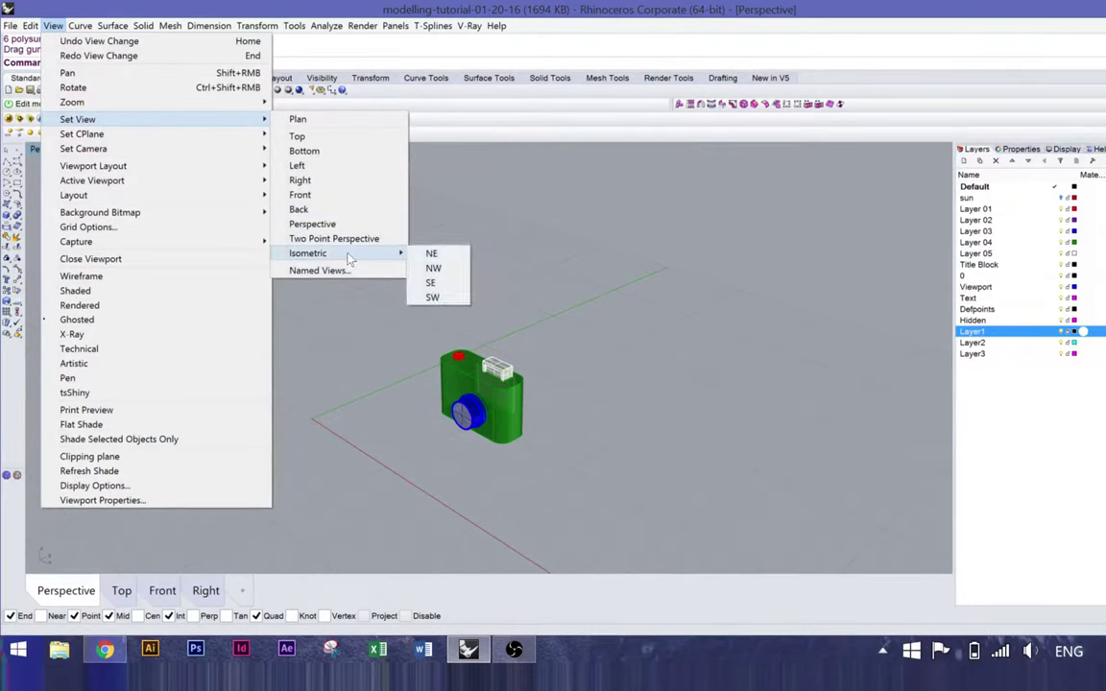
left_click(462, 197)
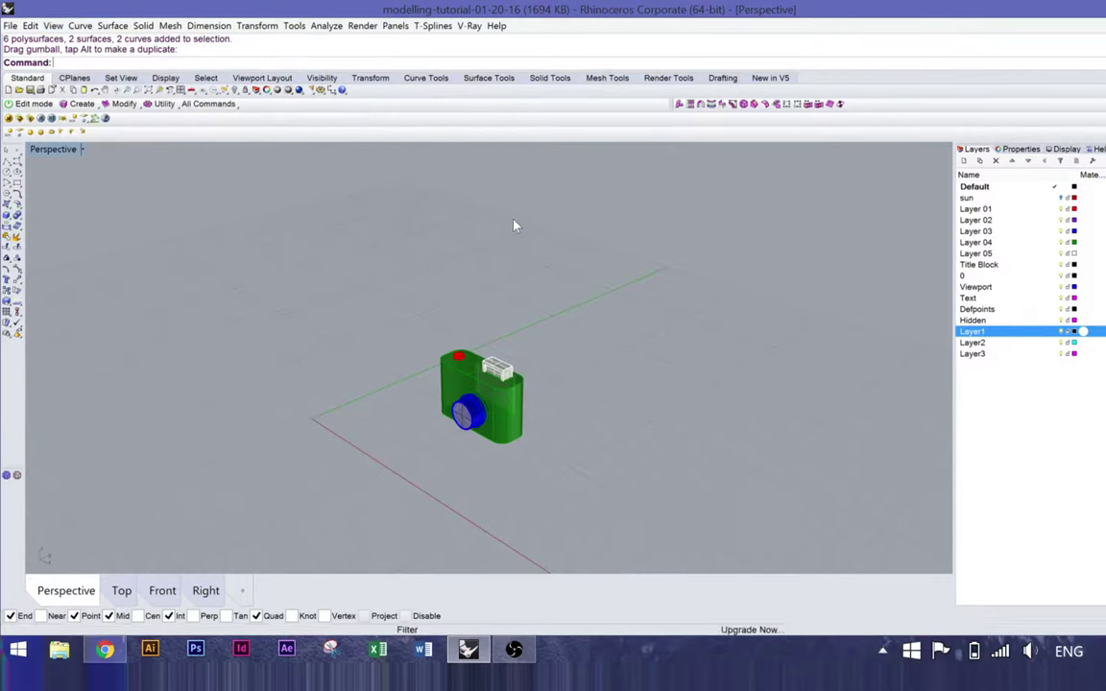
Step: Set the perspective viewport to the SW isometric view
left_click(82, 151)
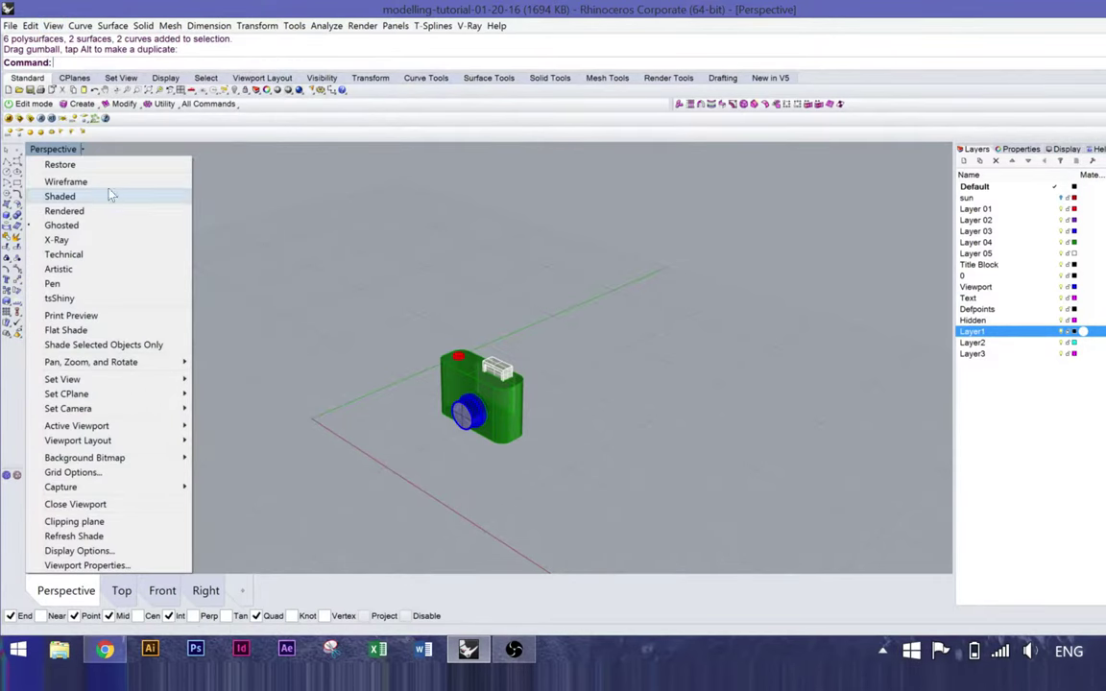
mouse_move(83, 382)
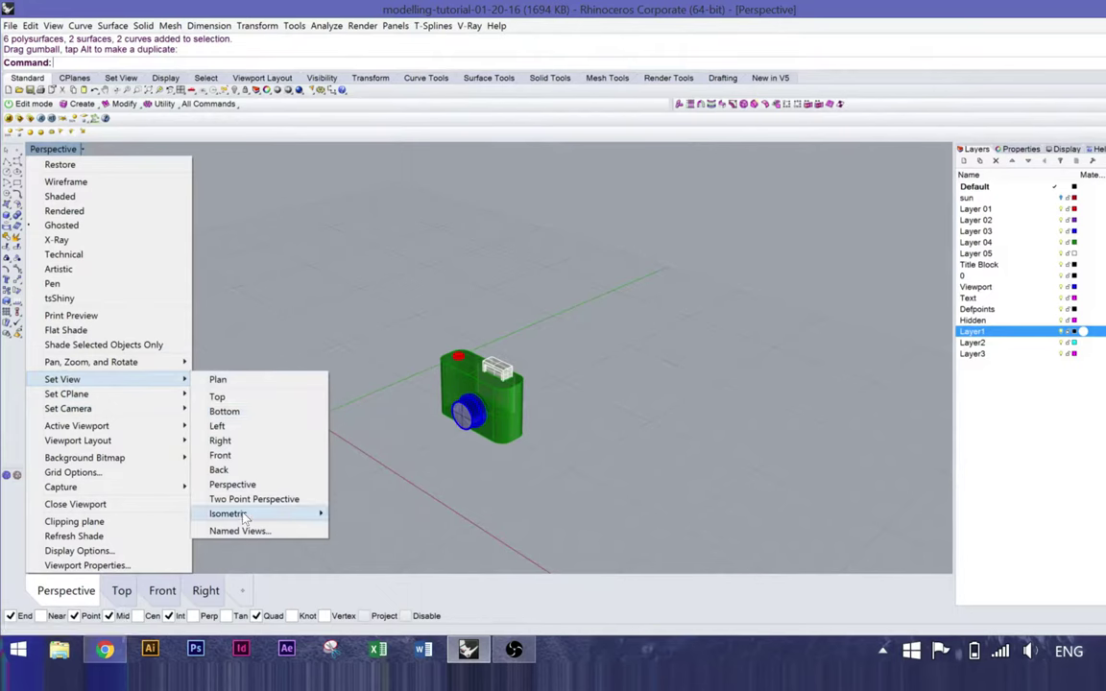
mouse_move(252, 515)
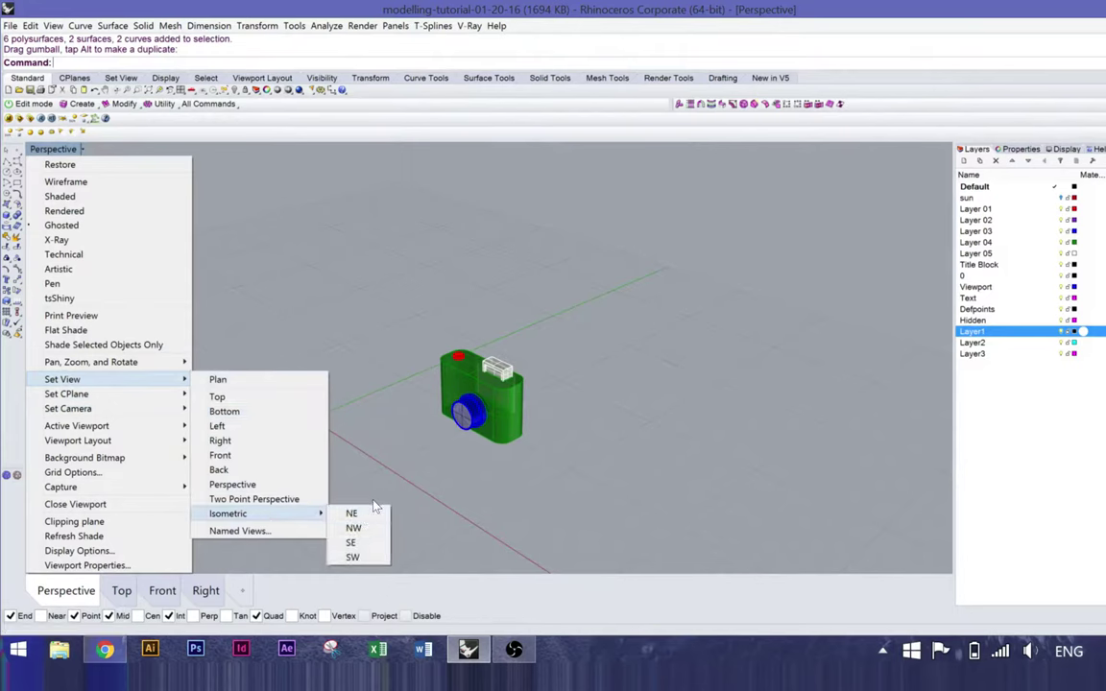
left_click(353, 556)
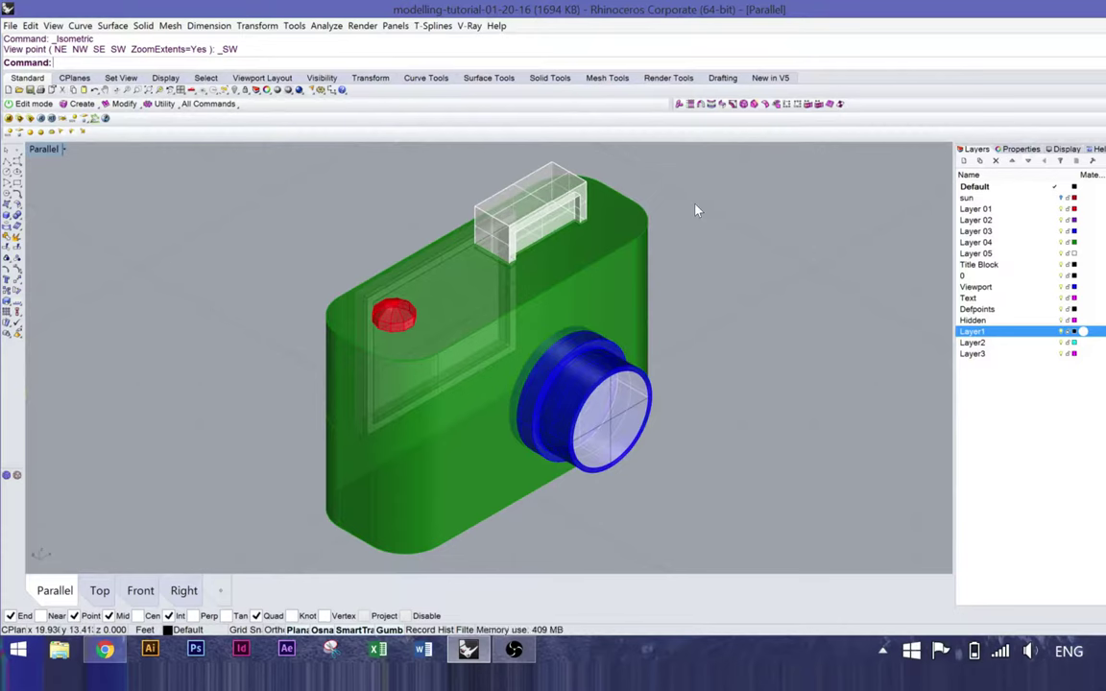
Step: Orbit away to a low front angle, zoom to the whole camera, and return to the SW isometric view with nothing selected
right_click_drag(559, 247, 624, 296, "ctrl+shift")
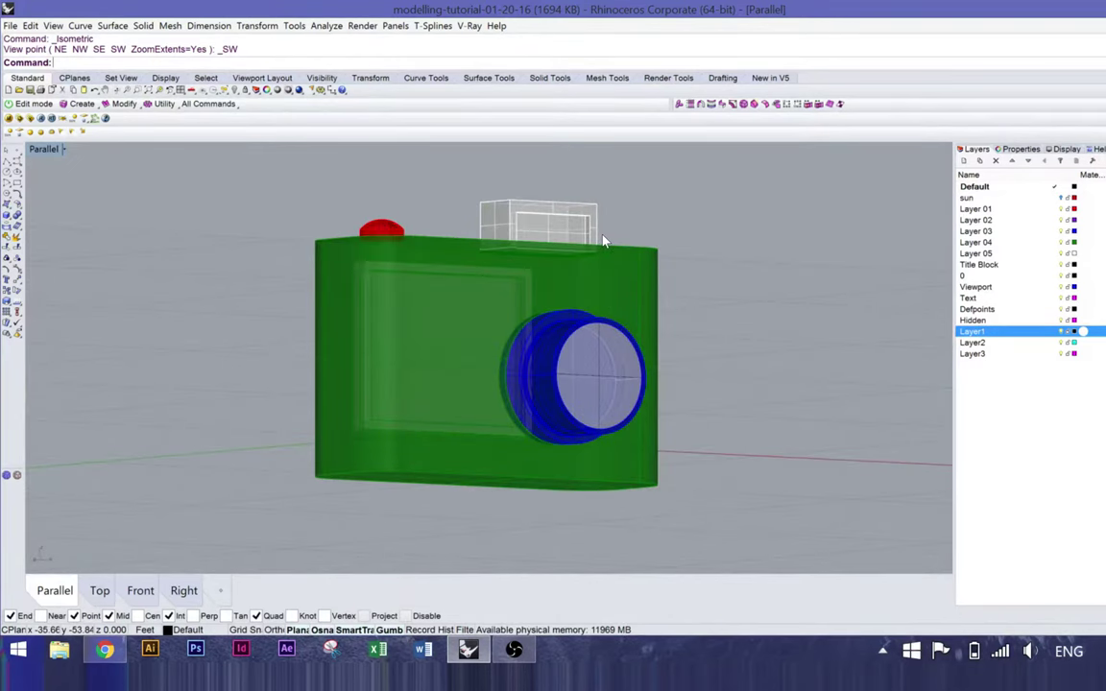
key("ctrl+a")
key("Return")
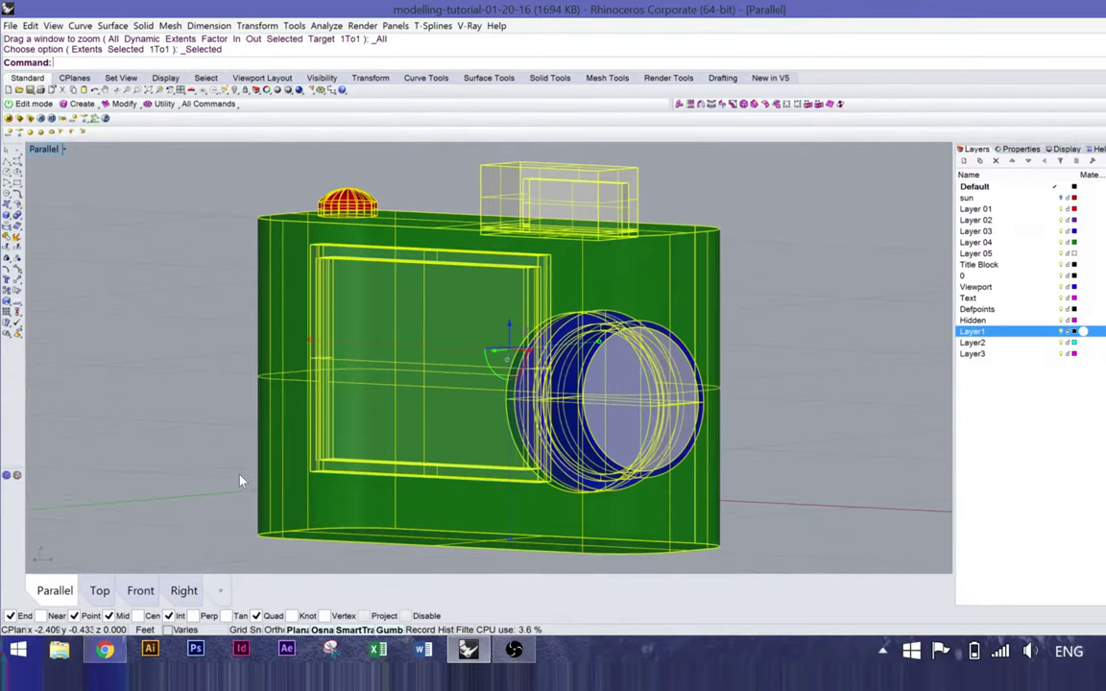
left_click(65, 151)
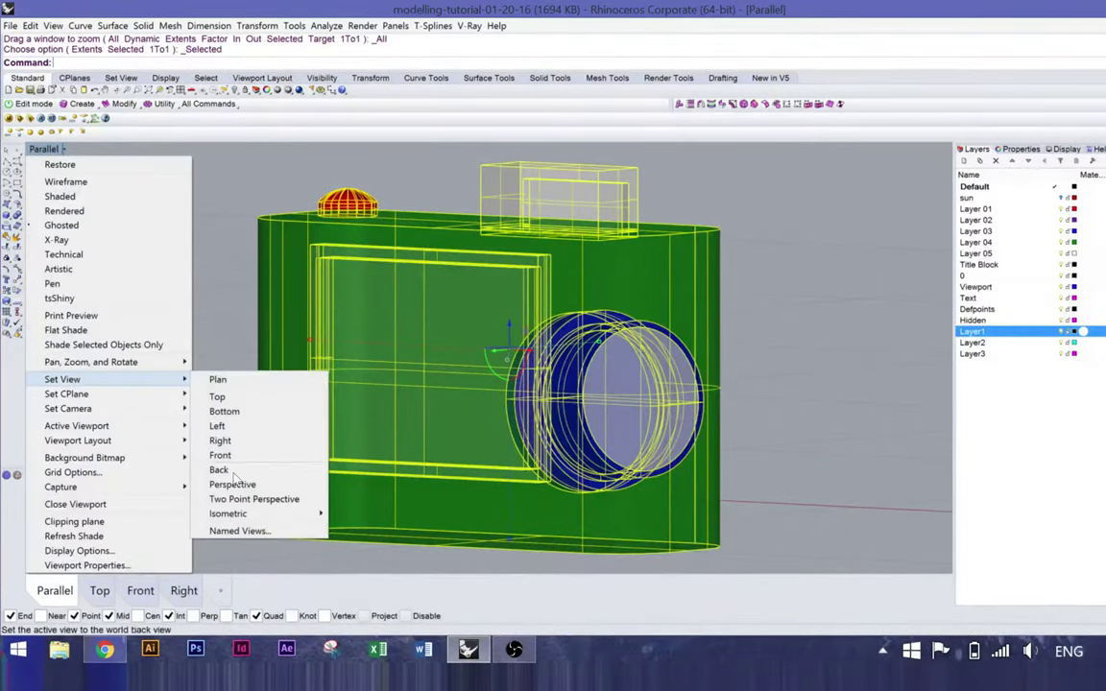
mouse_move(279, 514)
left_click(349, 559)
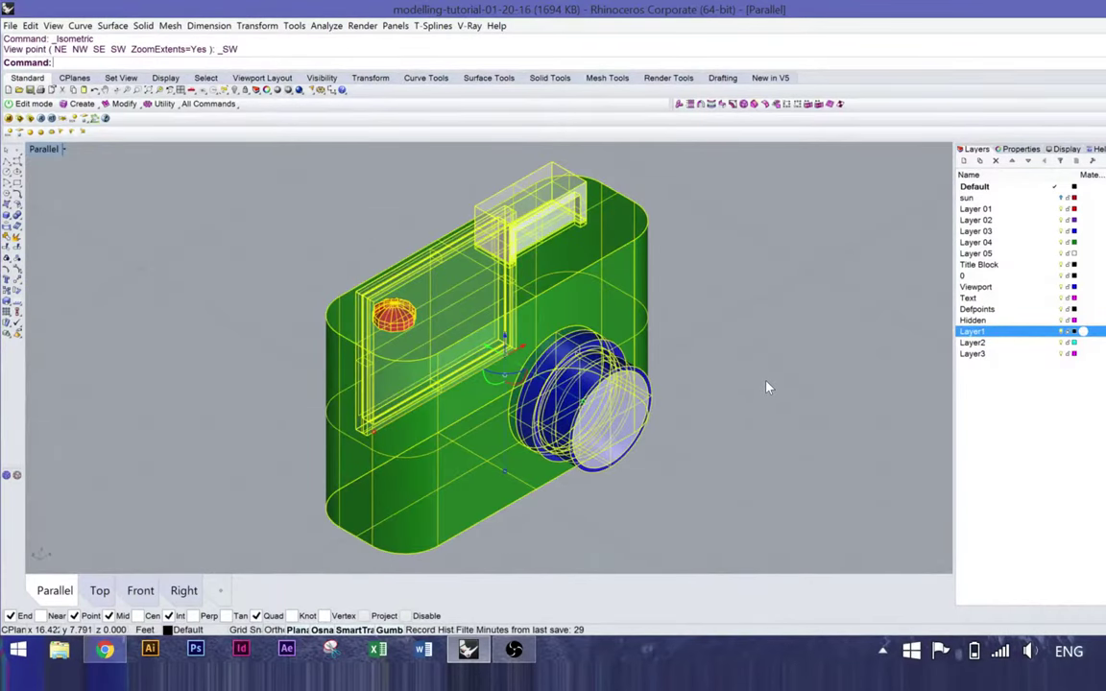
left_click(769, 386)
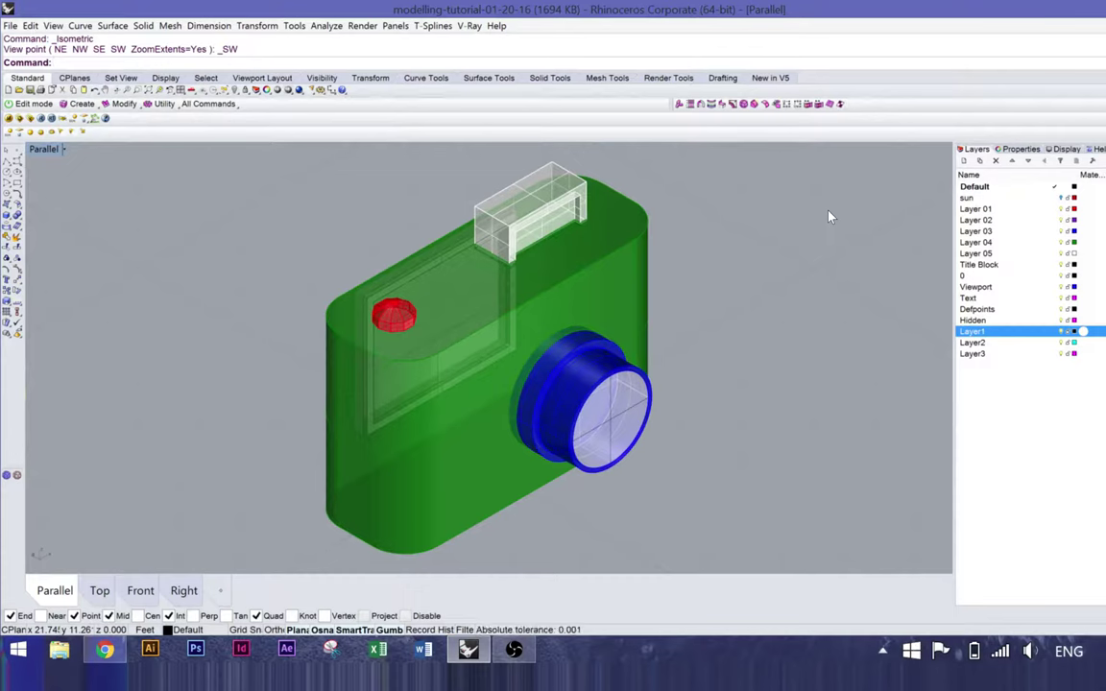
Step: Orbit the parallel view to an angle showing the camera's front from its other side
left_click(64, 150)
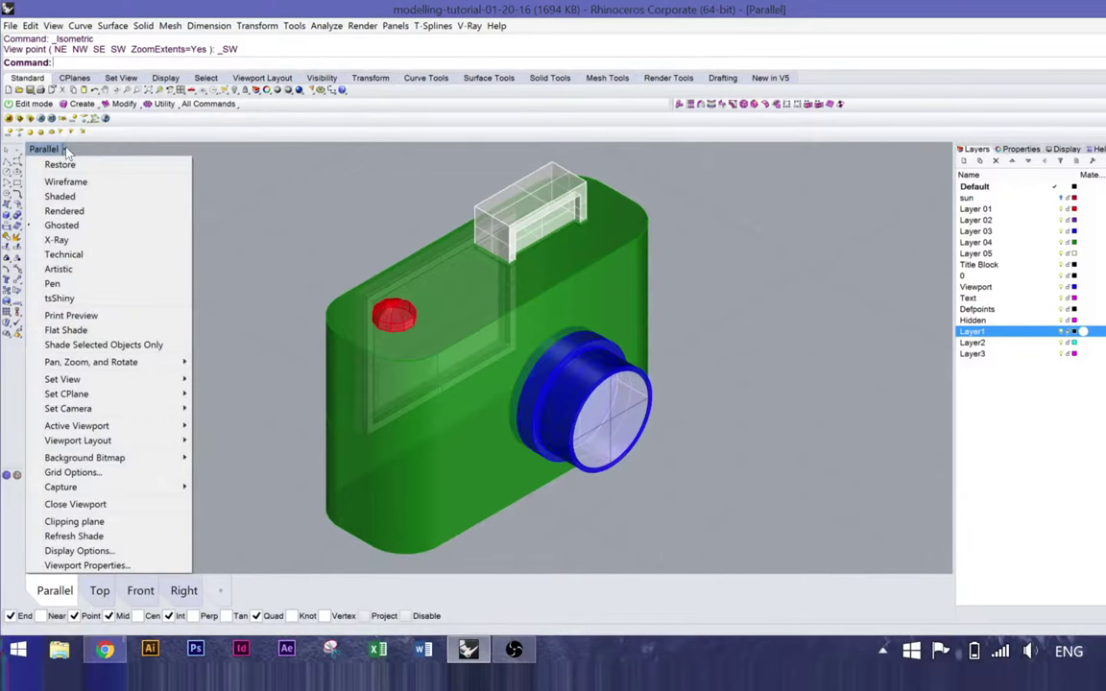
left_click(522, 316)
right_click_drag(521, 316, 410, 313)
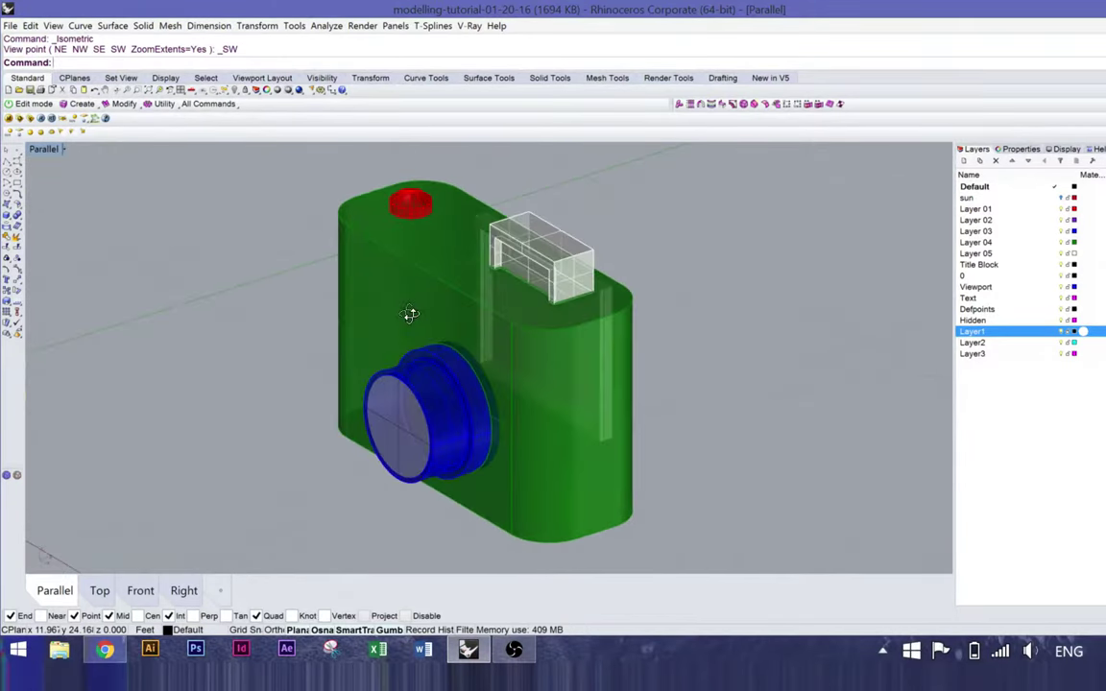
Step: Open the named views manager and start saving the current viewport as a named view
left_click(64, 150)
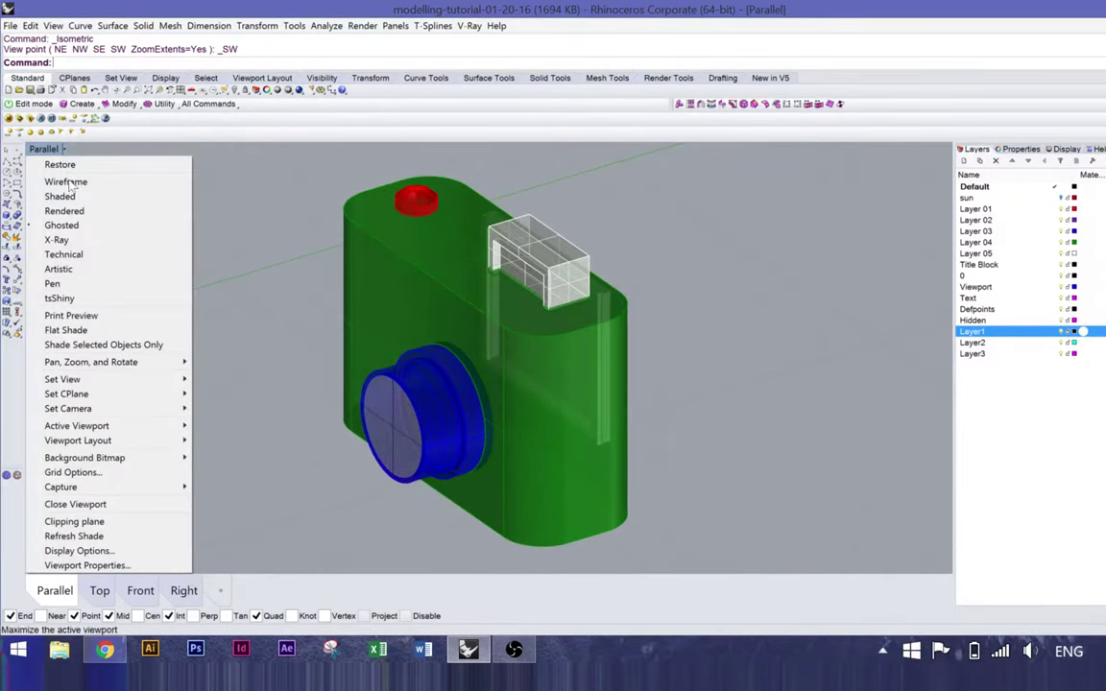
mouse_move(112, 387)
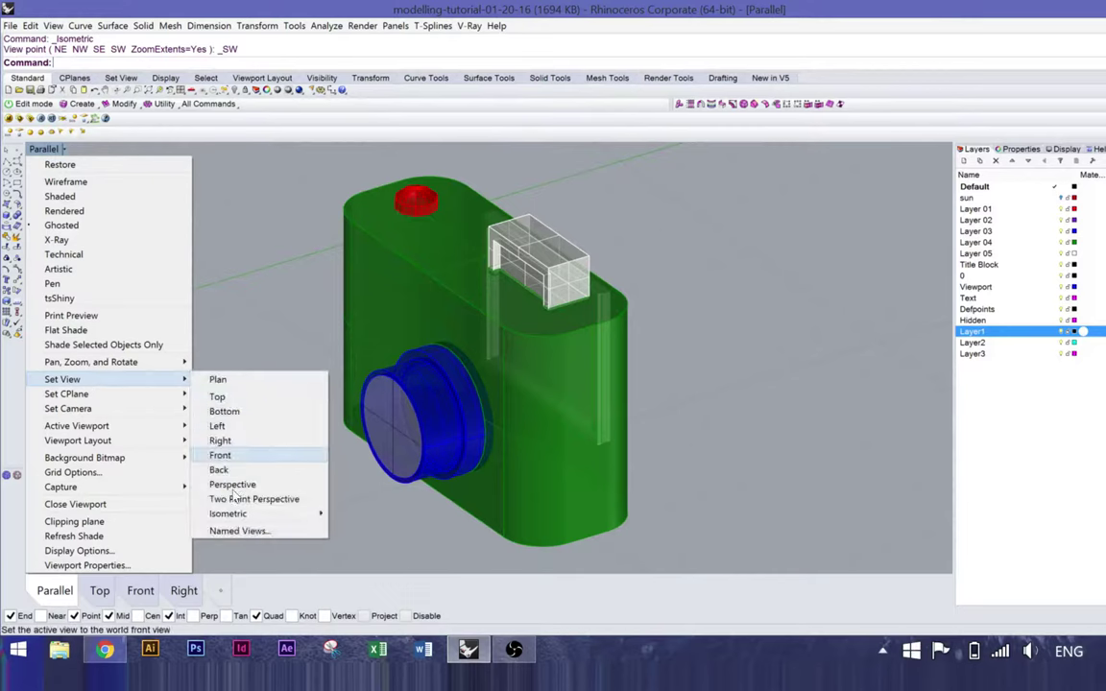
left_click(247, 531)
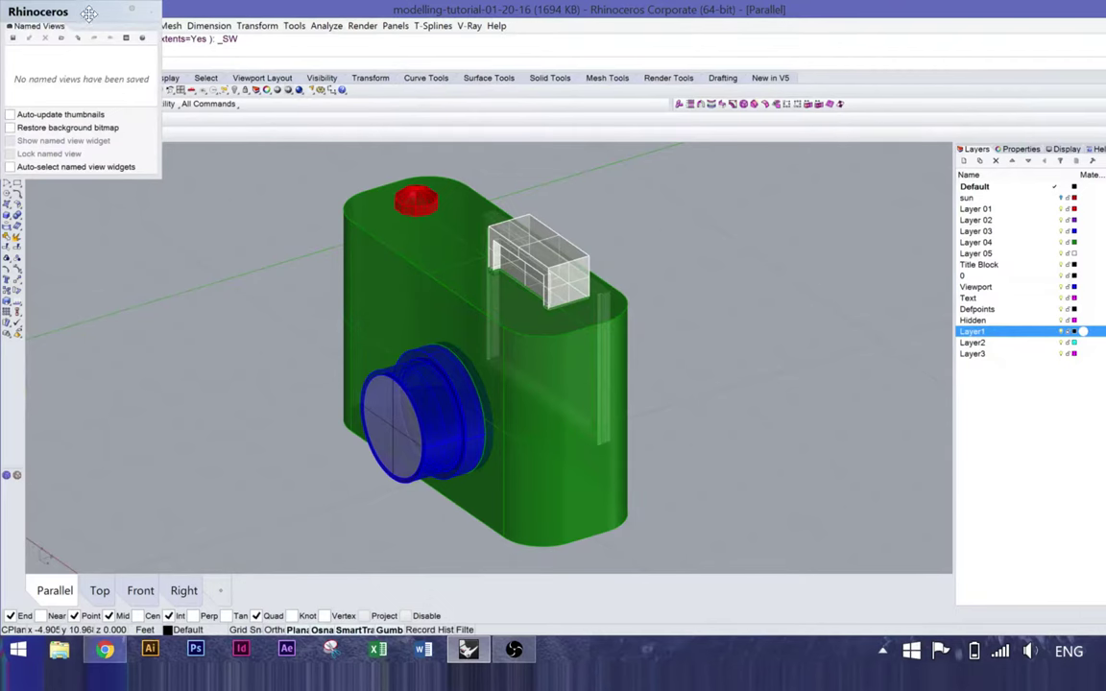
left_click_drag(85, 11, 189, 68)
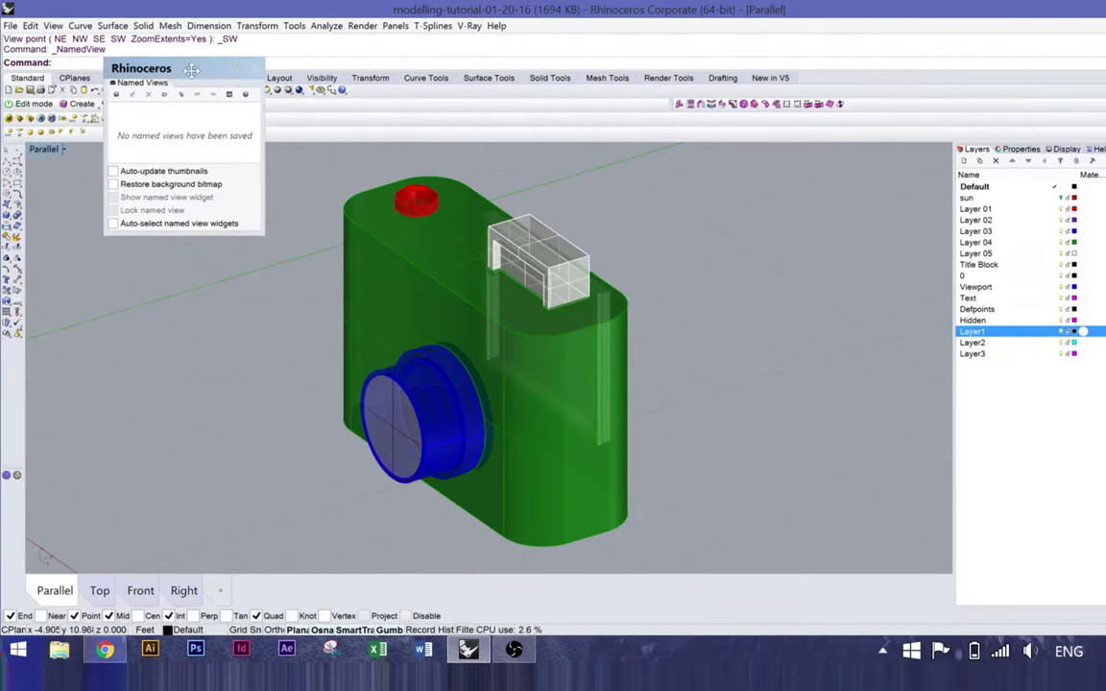
left_click(116, 96)
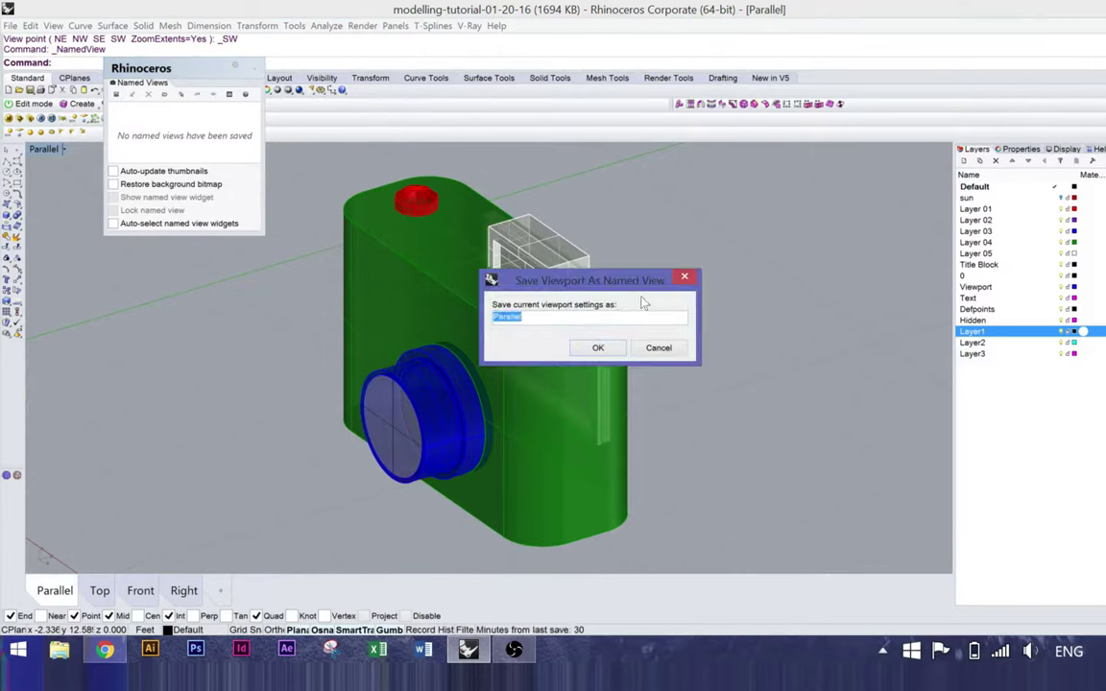
type("r")
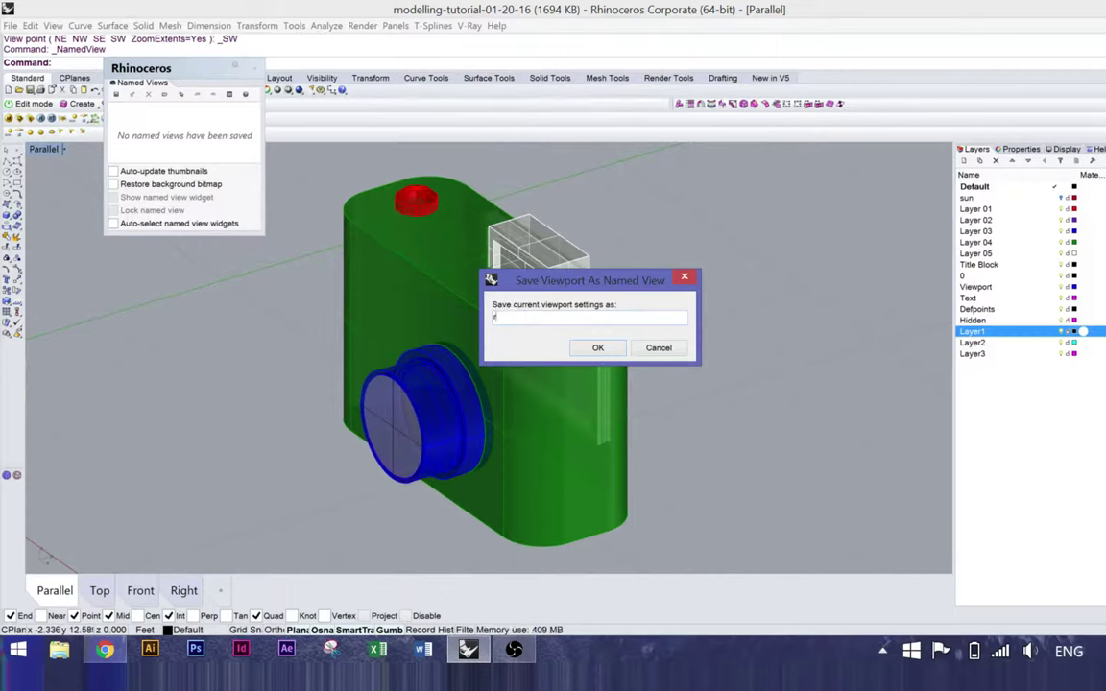
type("ender-0")
key("BackSpace")
key("BackSpace")
key("BackSpace")
key("BackSpace")
key("BackSpace")
key("BackSpace")
key("BackSpace")
key("BackSpace")
Step: Save the current viewport as the named view axo-view-01 and close the named views manager
type("a")
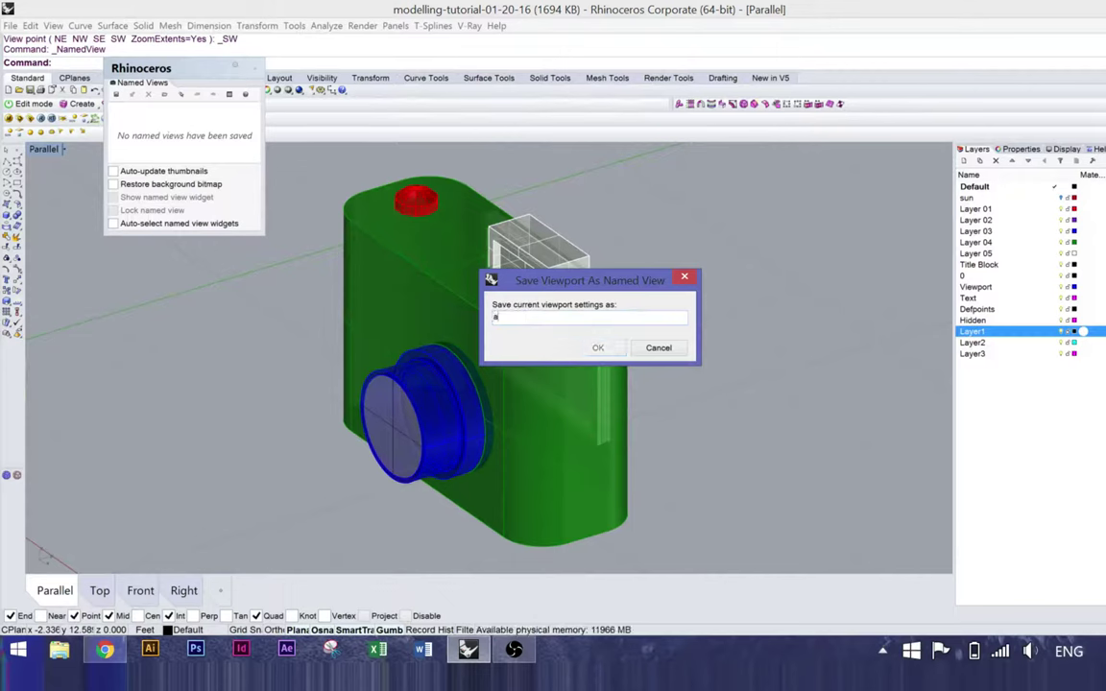
type("xo-view-01")
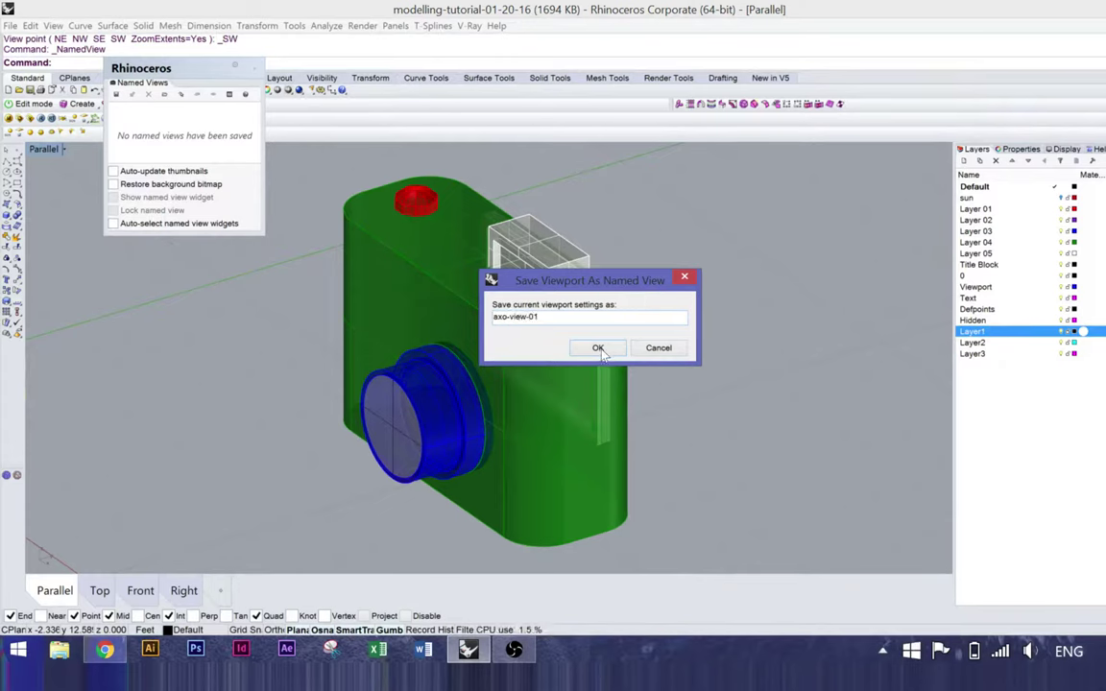
key("Return")
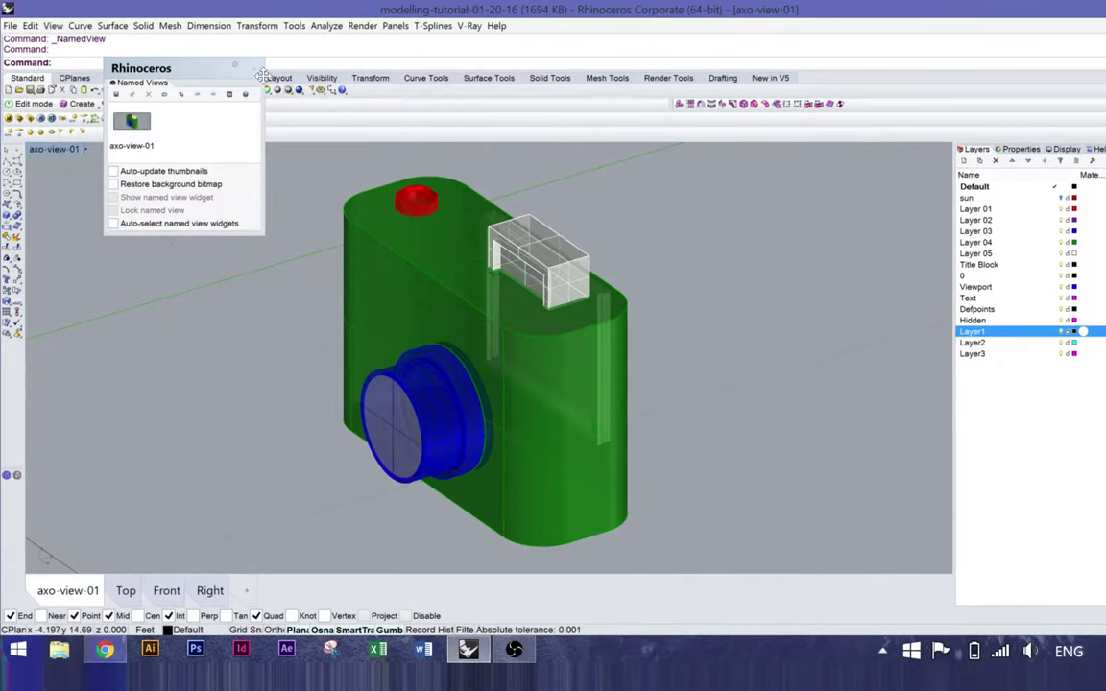
left_click(236, 66)
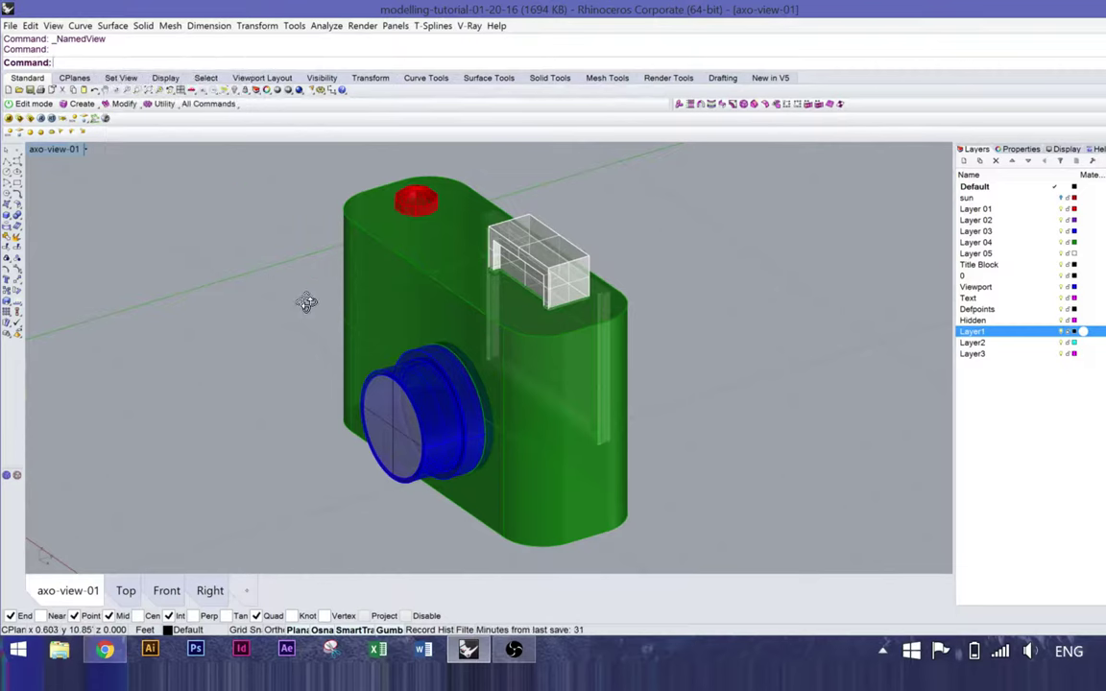
Step: Orbit and zoom away from the saved angle, and restore the named view axo-view-01
right_click_drag(305, 299, 240, 212)
scroll(495, 328, "down", 5)
left_click(57, 149)
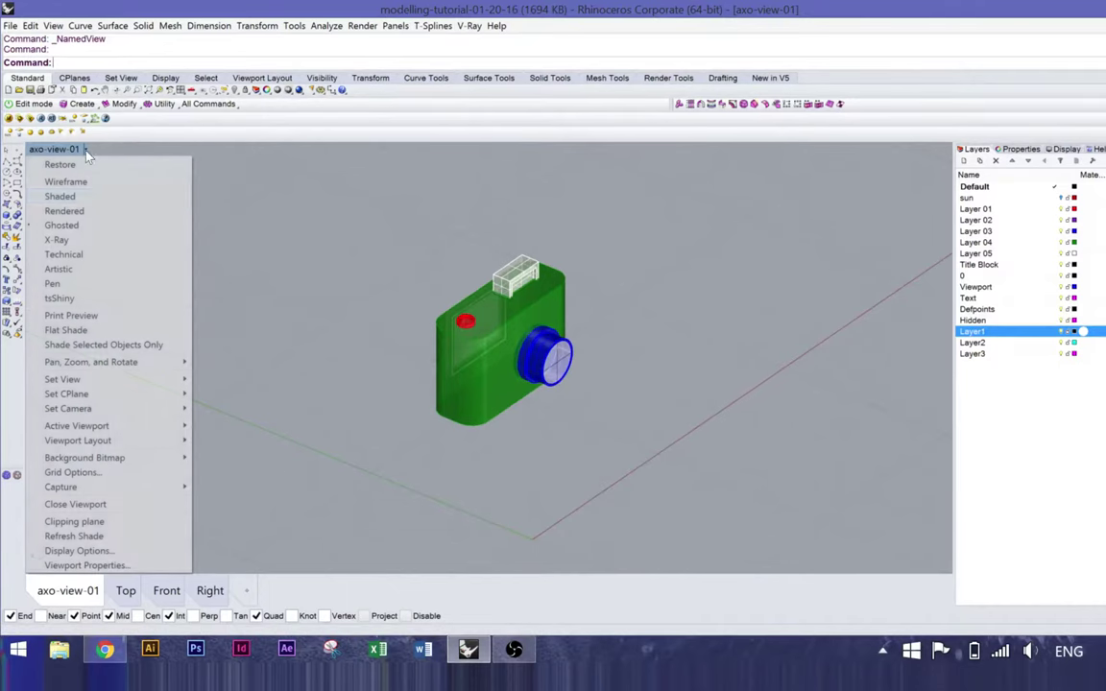
mouse_move(108, 380)
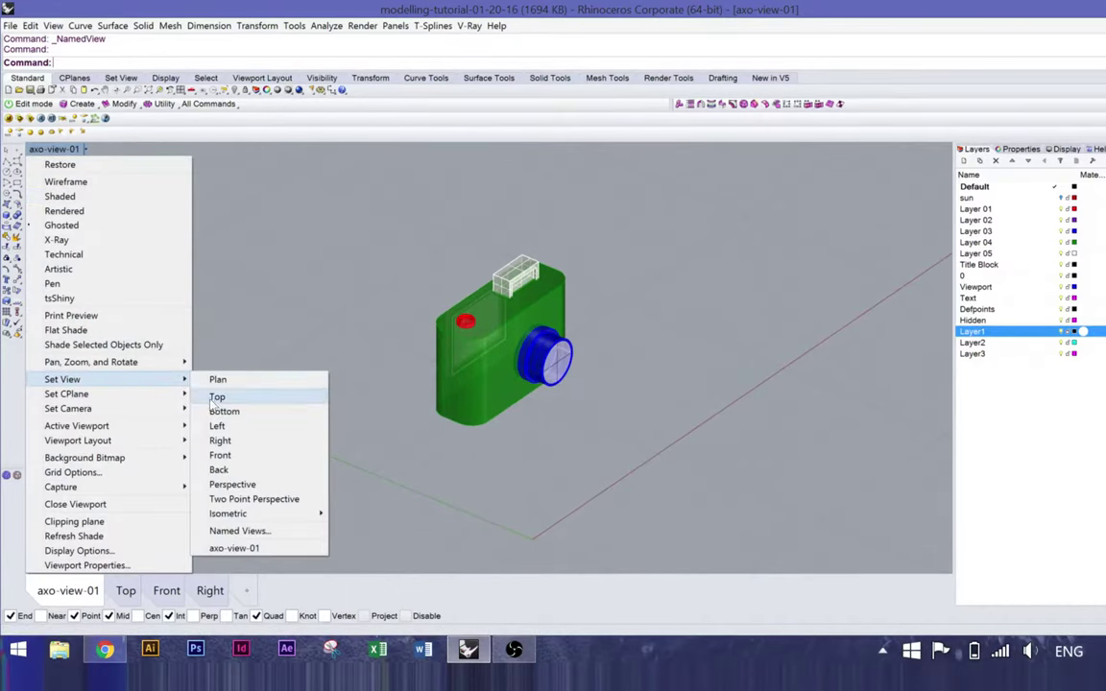
left_click(251, 548)
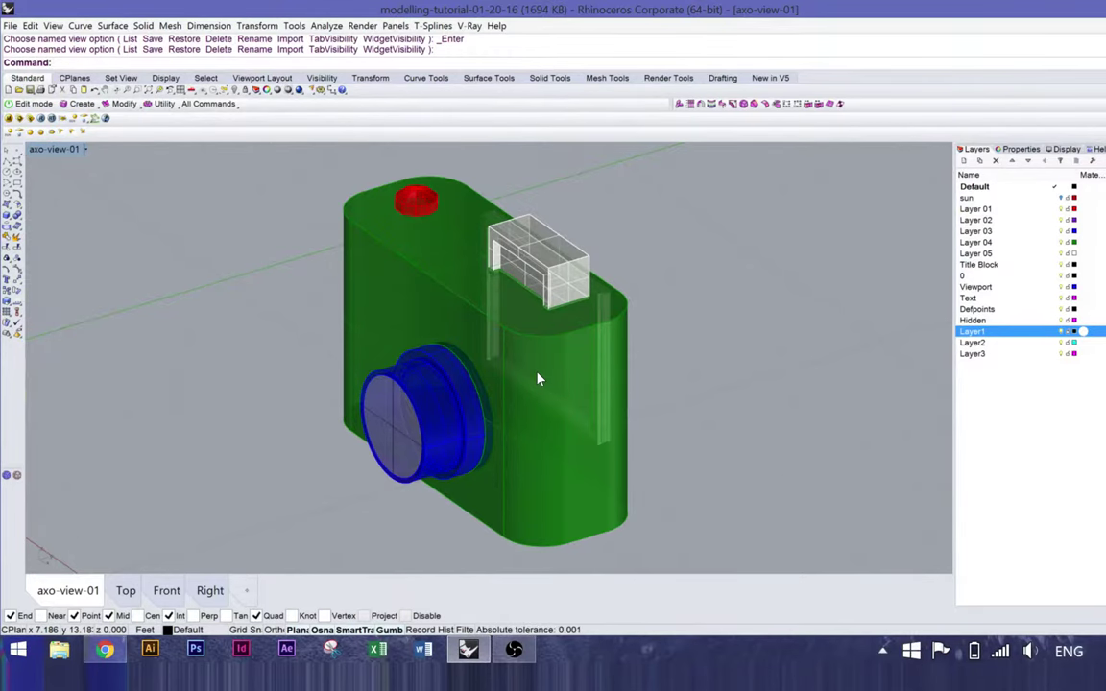
Step: Turn the view slightly off the saved angle and recall the named view axo-view-01 again
right_click_drag(622, 324, 640, 321)
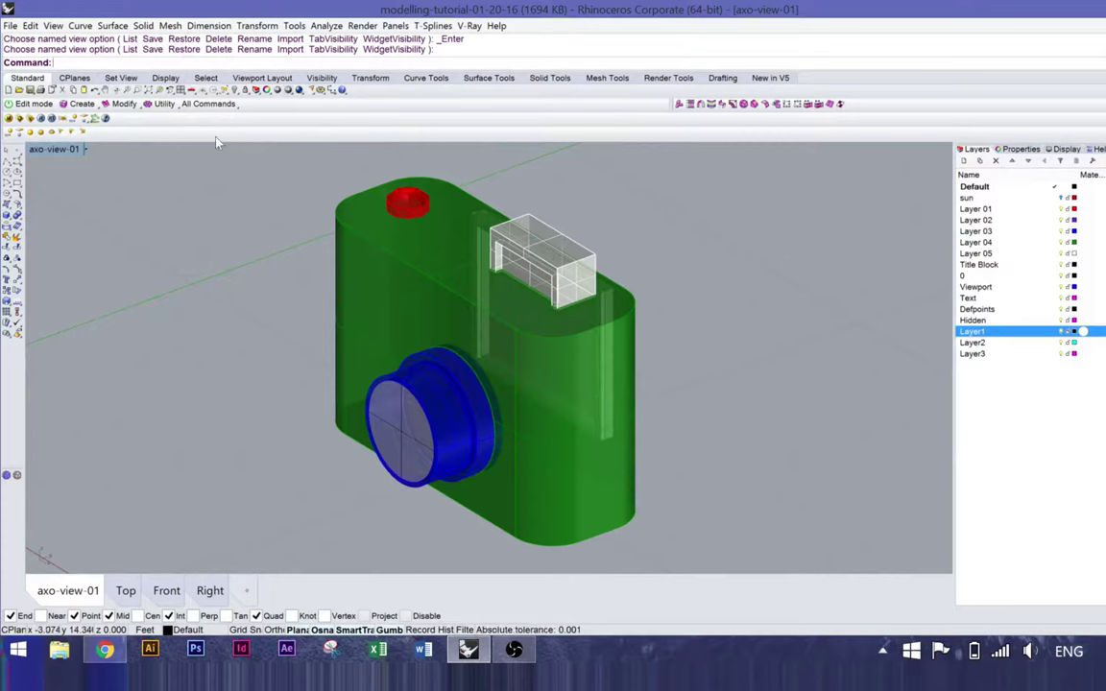
left_click(84, 149)
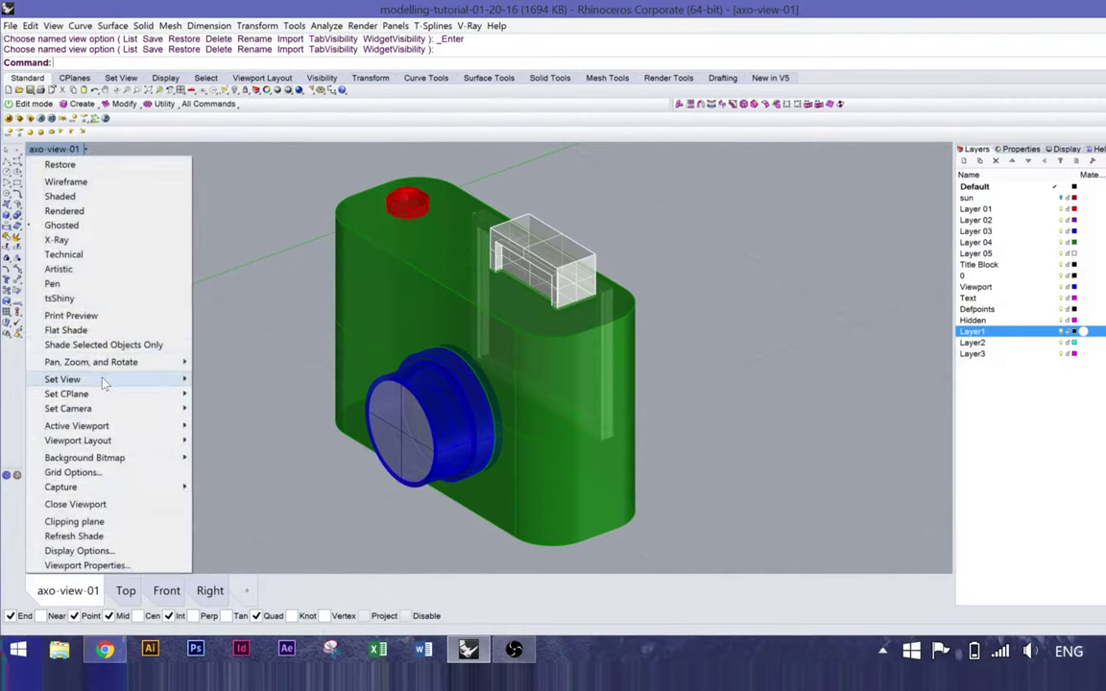
mouse_move(102, 384)
left_click(250, 546)
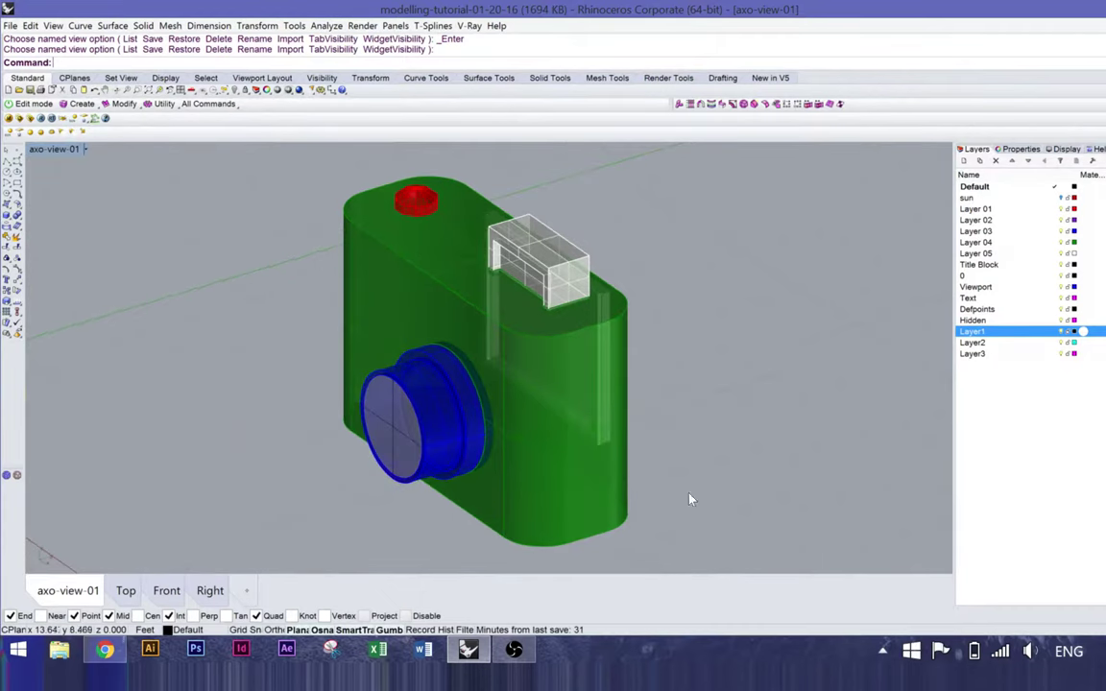
Step: Set the viewport to the SW isometric view, with empty space visible around the camera
left_click(86, 149)
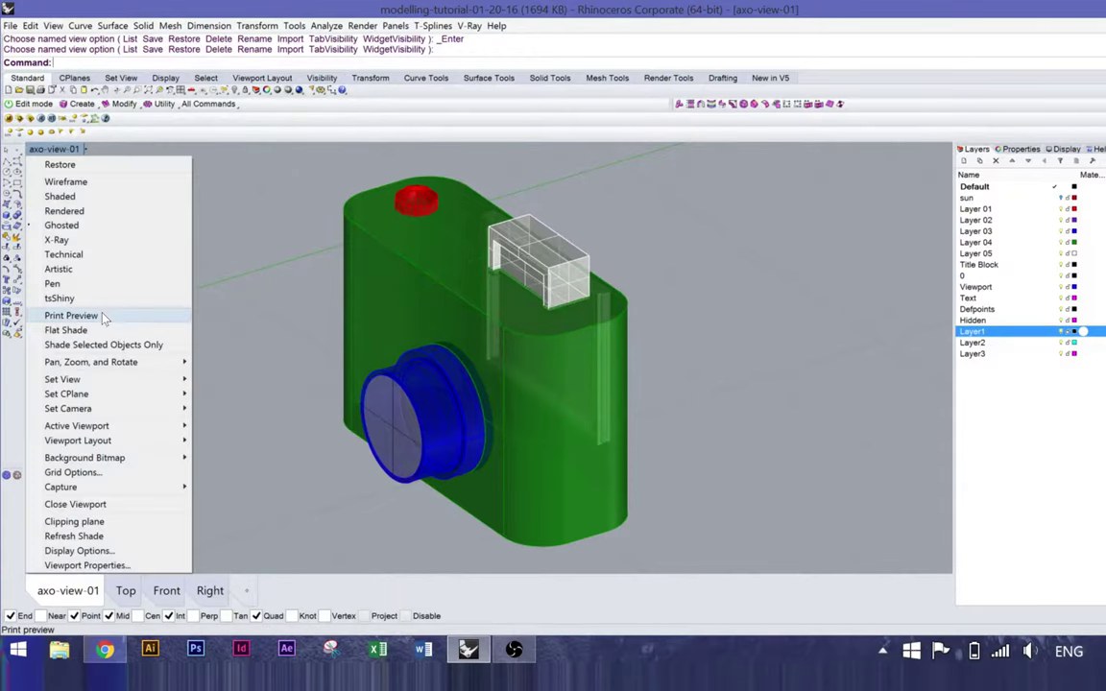
mouse_move(88, 384)
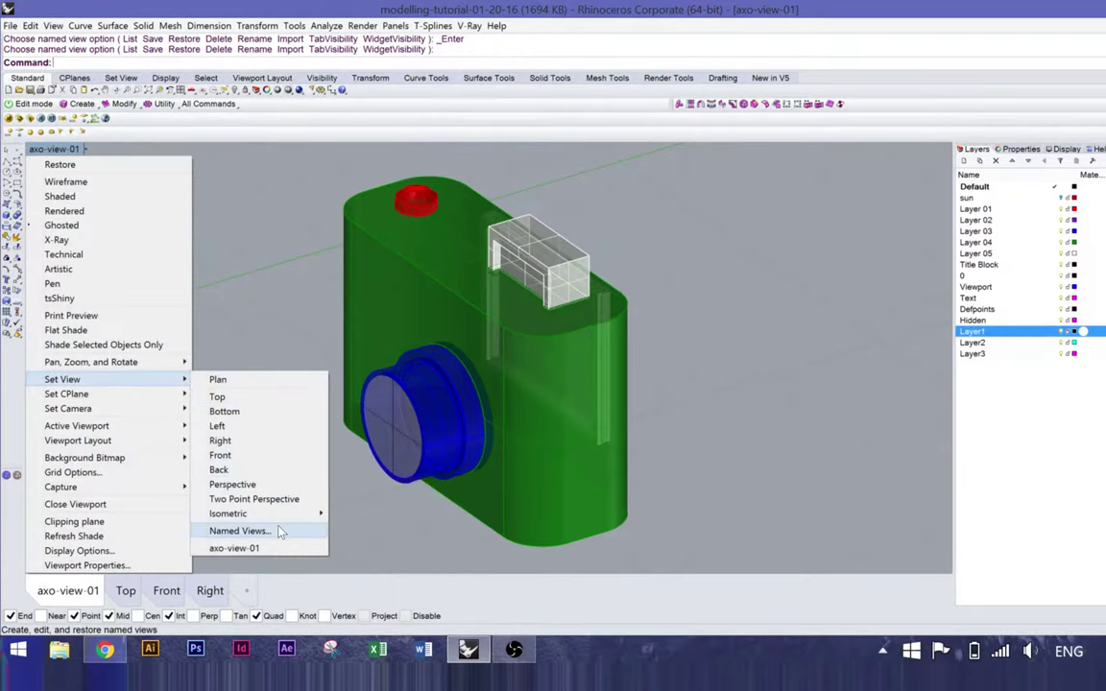
mouse_move(249, 514)
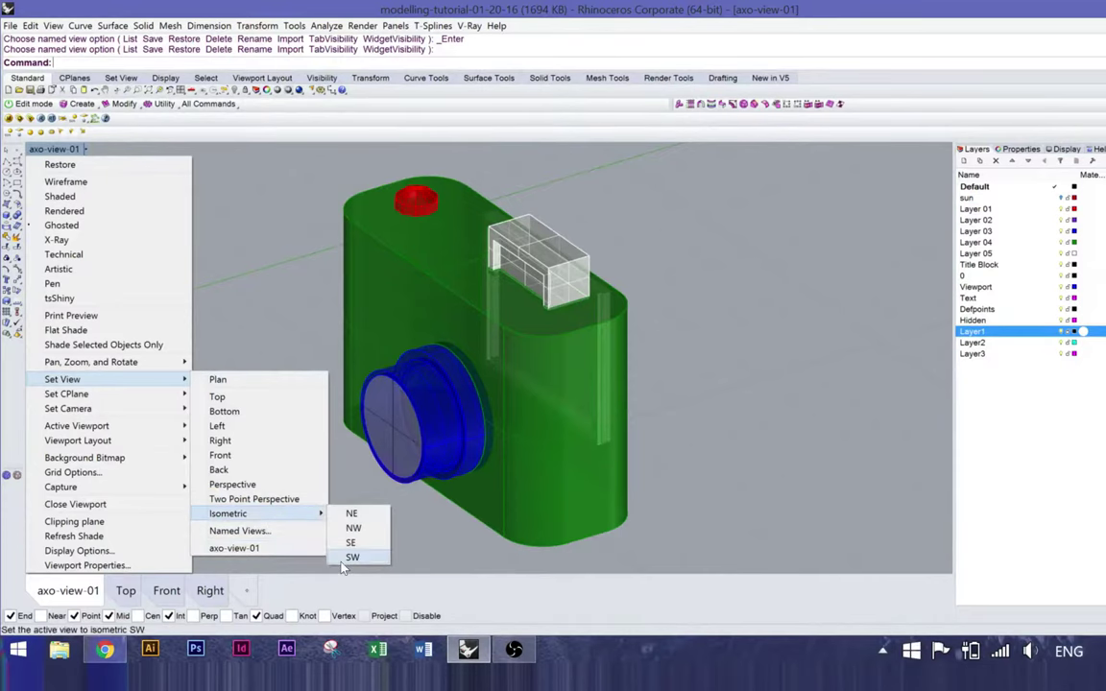
left_click(353, 557)
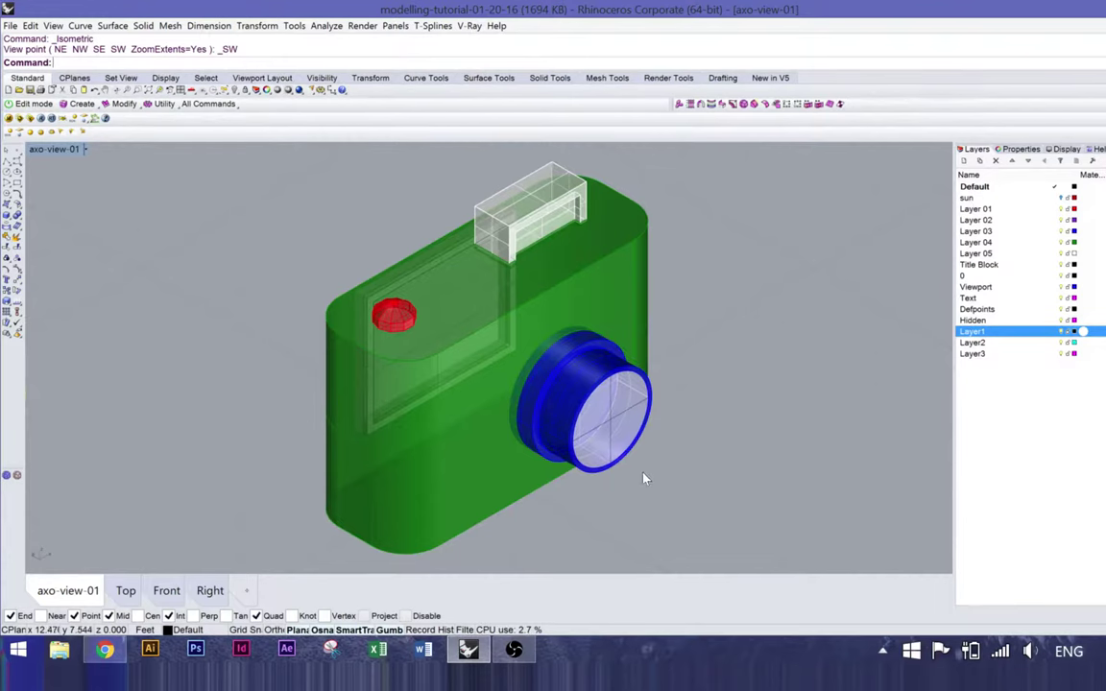
scroll(645, 478, "down", 2)
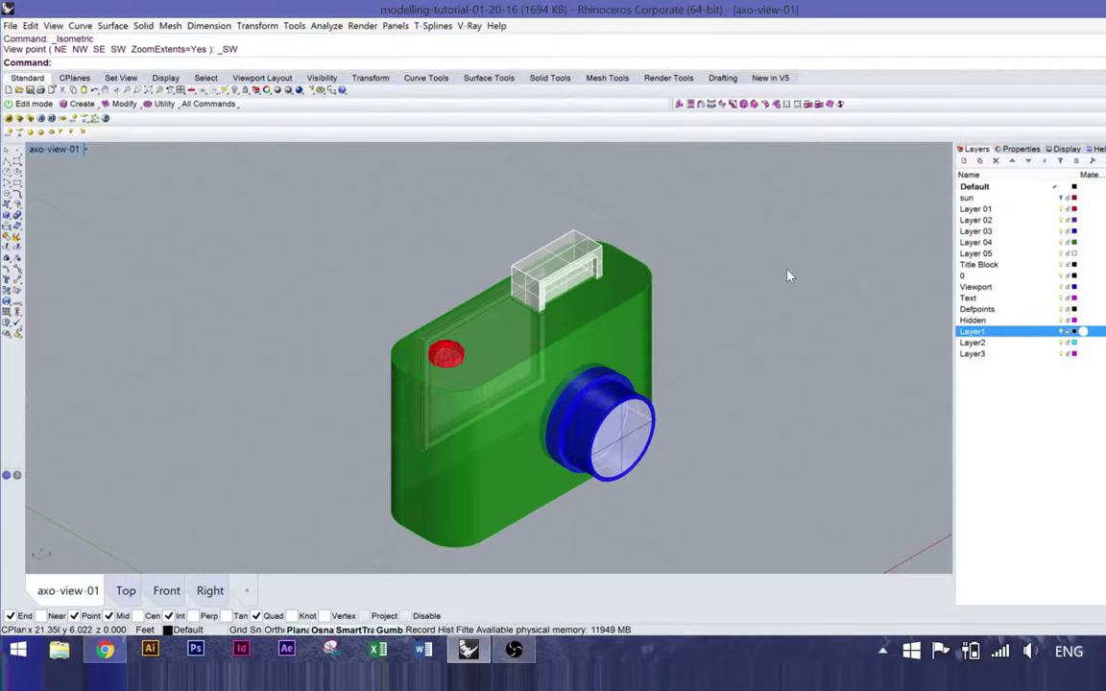
scroll(698, 403, "down", 3)
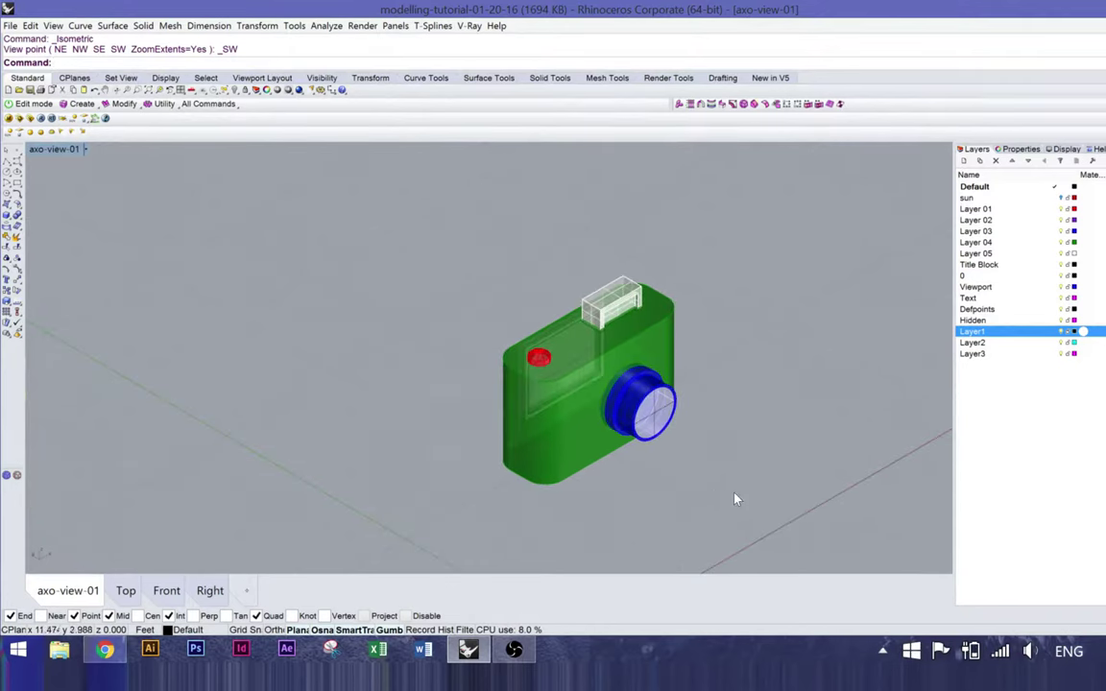
scroll(760, 516, "up", 2)
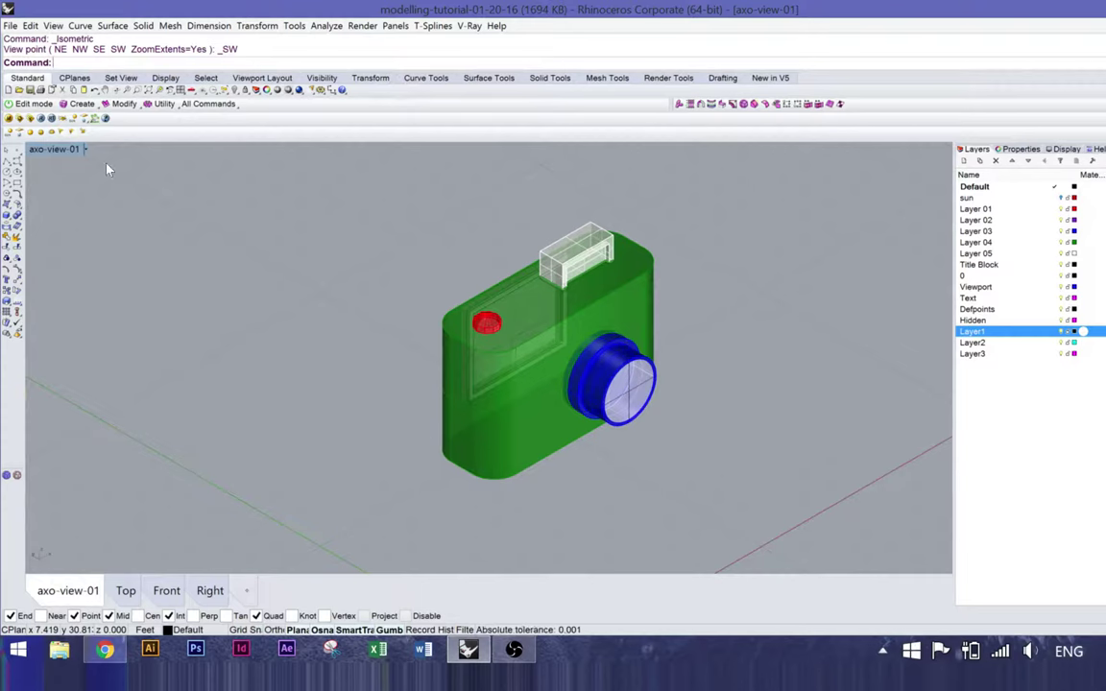
Step: Switch the axo-view-01 viewport to the Shaded display mode
left_click(556, 329)
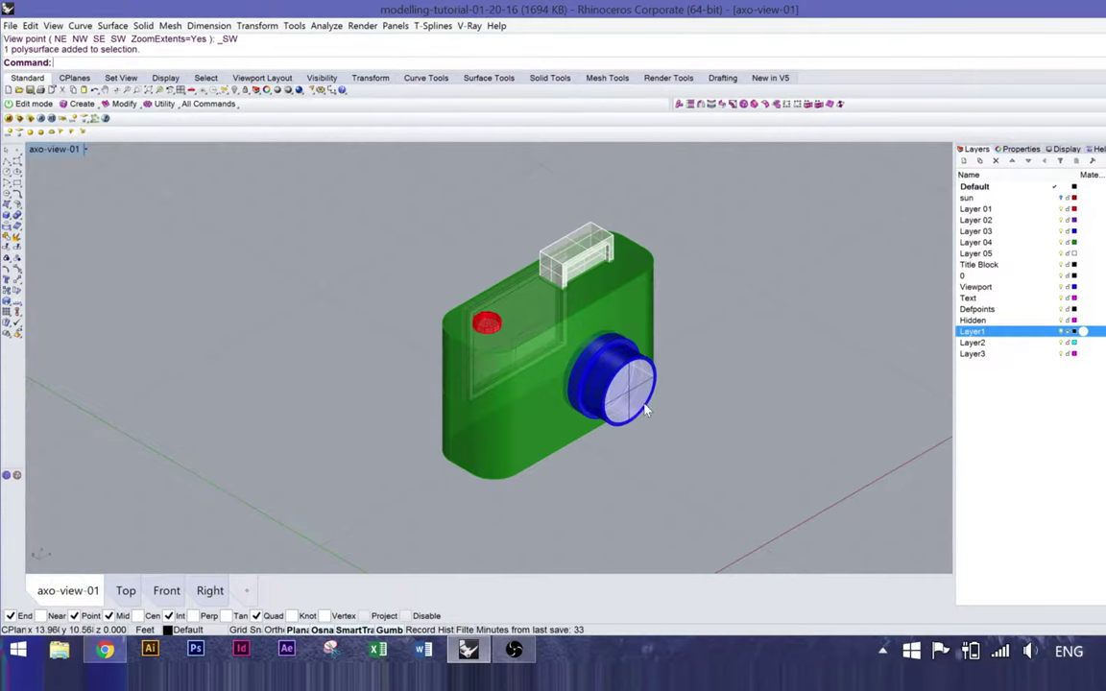
left_click(733, 319)
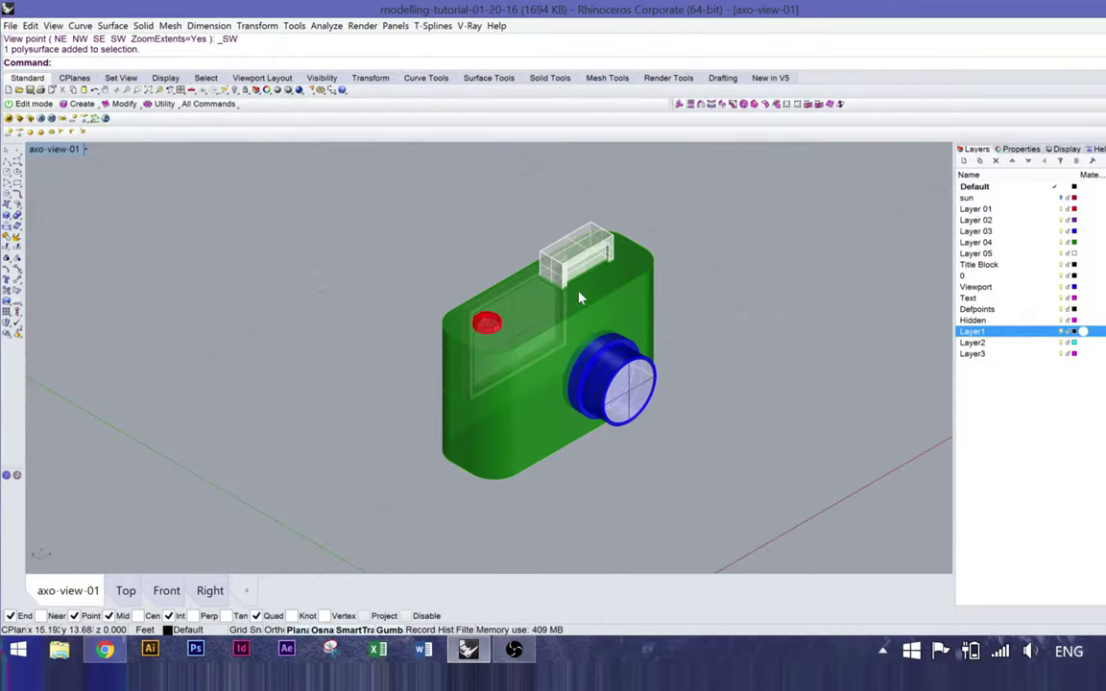
left_click(581, 257)
left_click(730, 203)
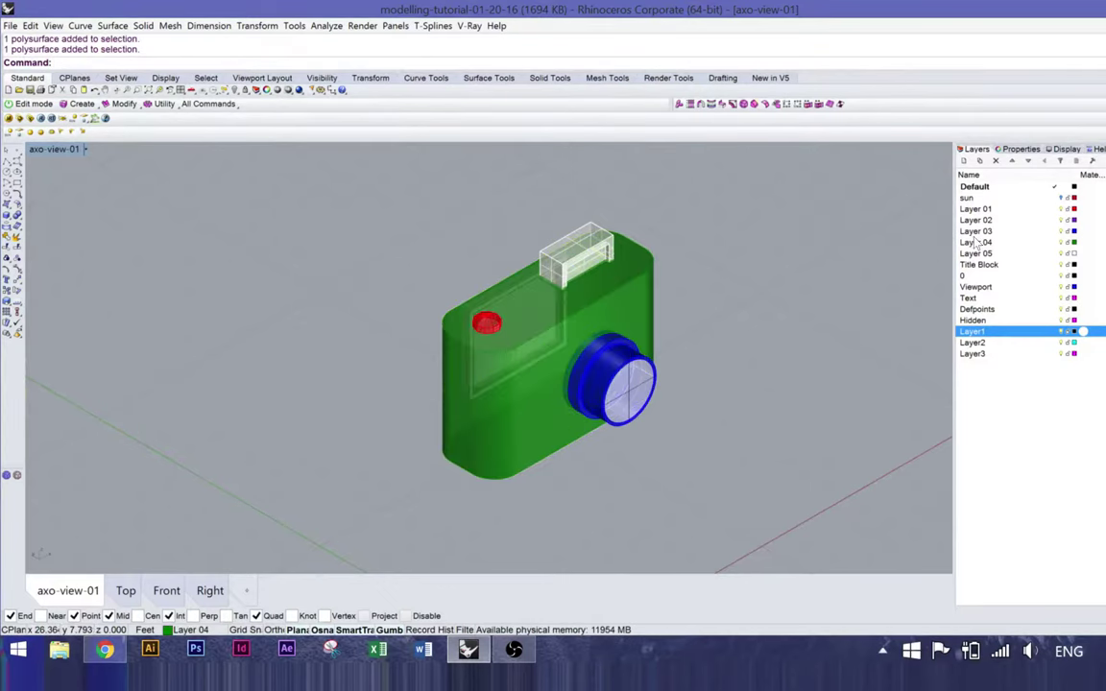
left_click(53, 26)
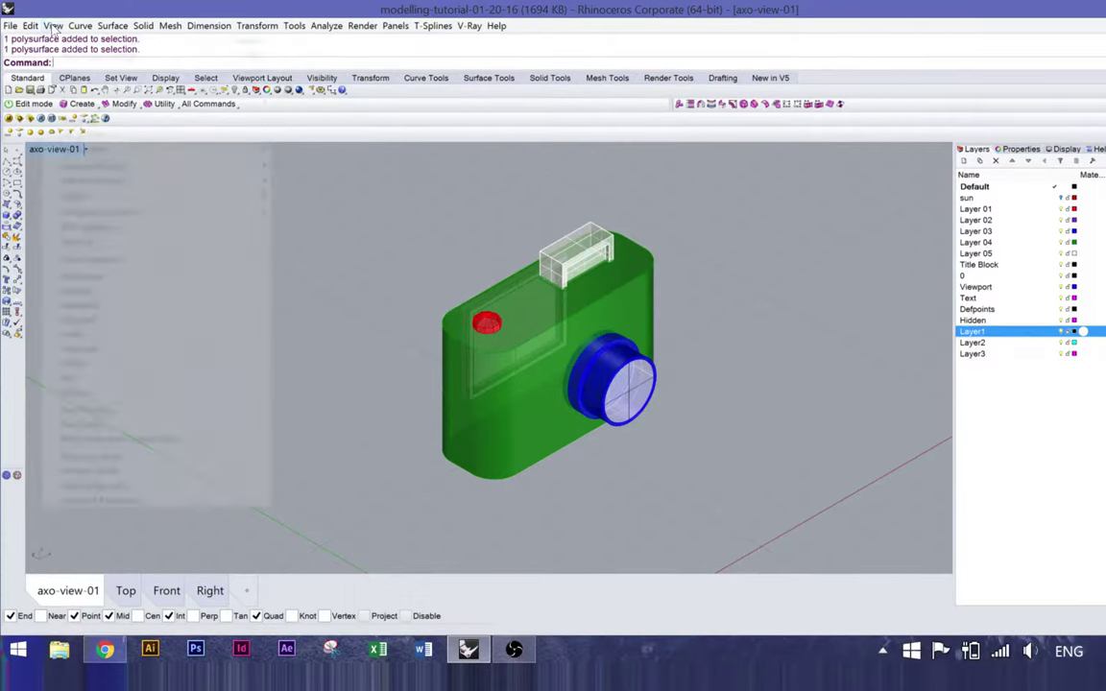
left_click(72, 261)
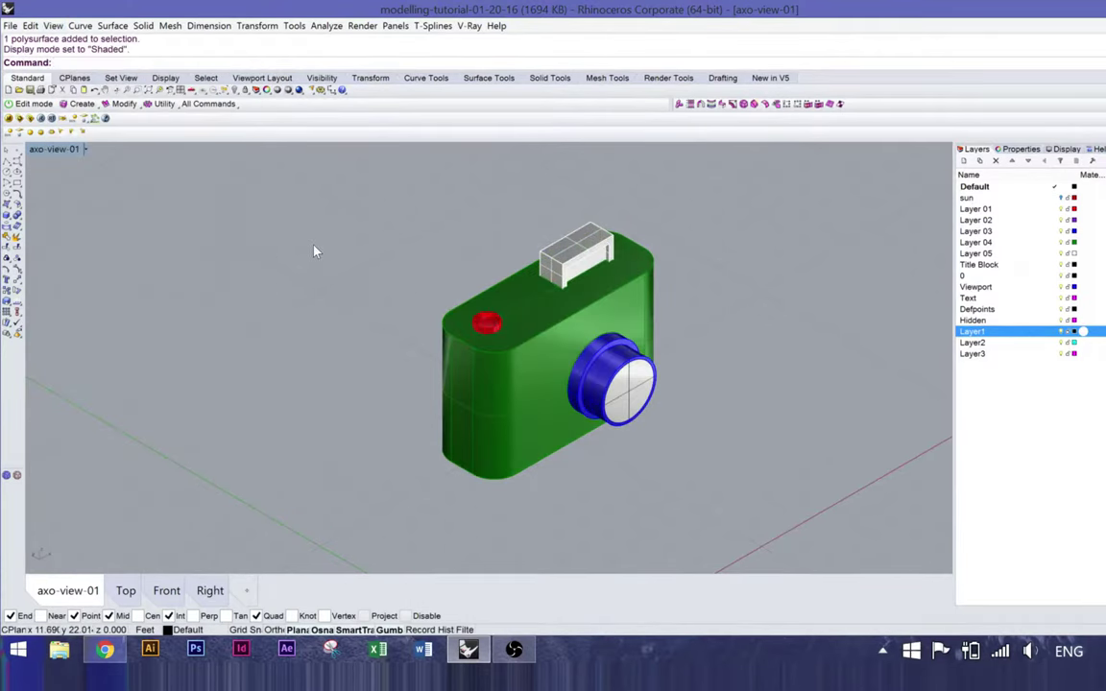
Step: Move the white flash block straight up, well clear of the camera body's top
left_click(557, 245)
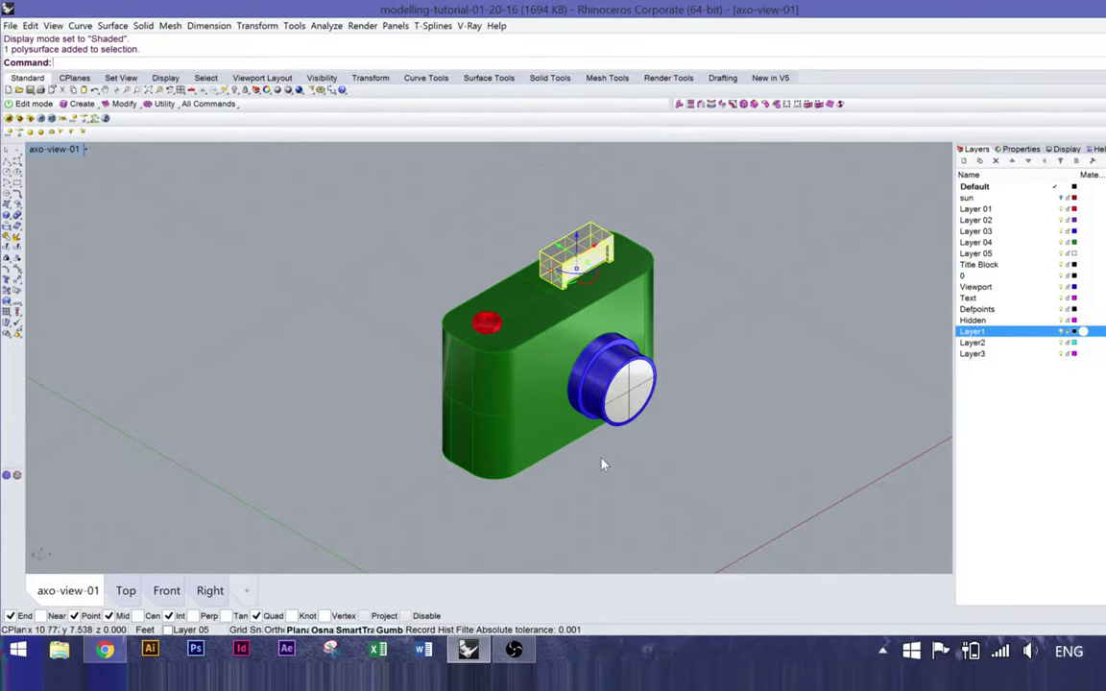
scroll(590, 420, "down", 5)
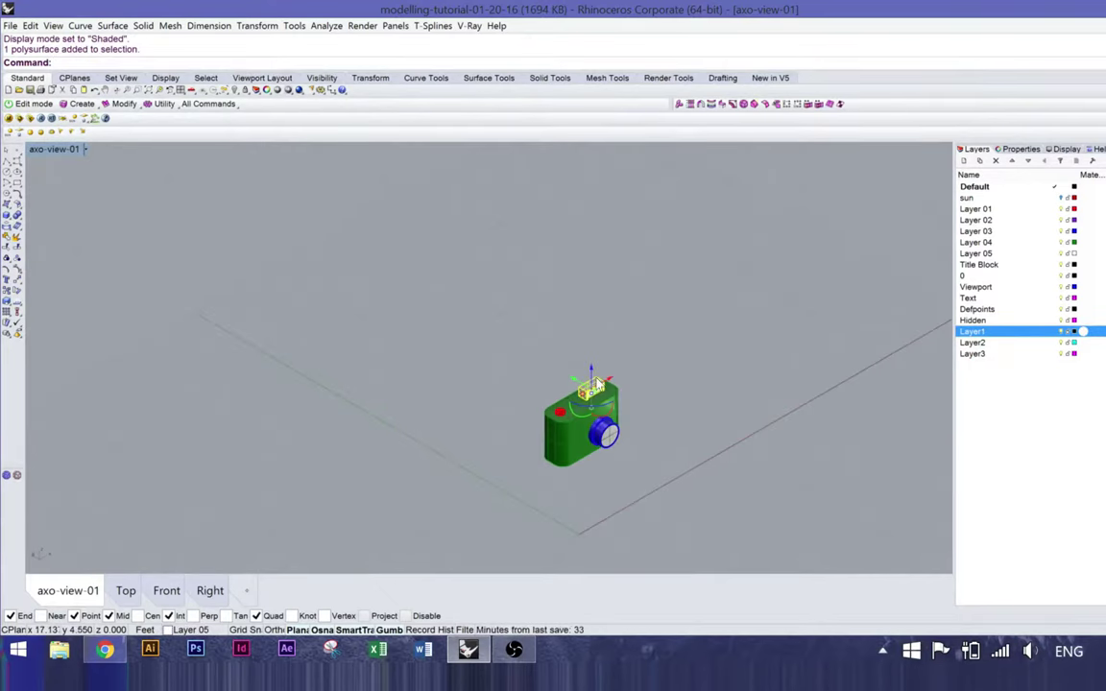
scroll(688, 434, "up", 2)
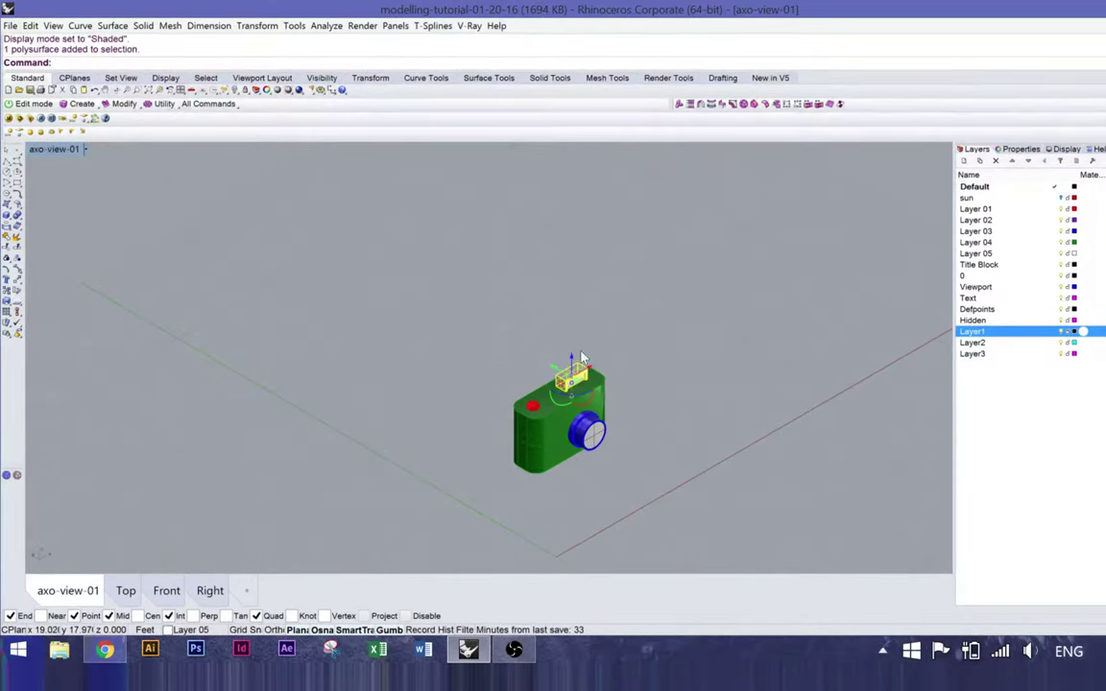
left_click_drag(572, 360, 569, 290)
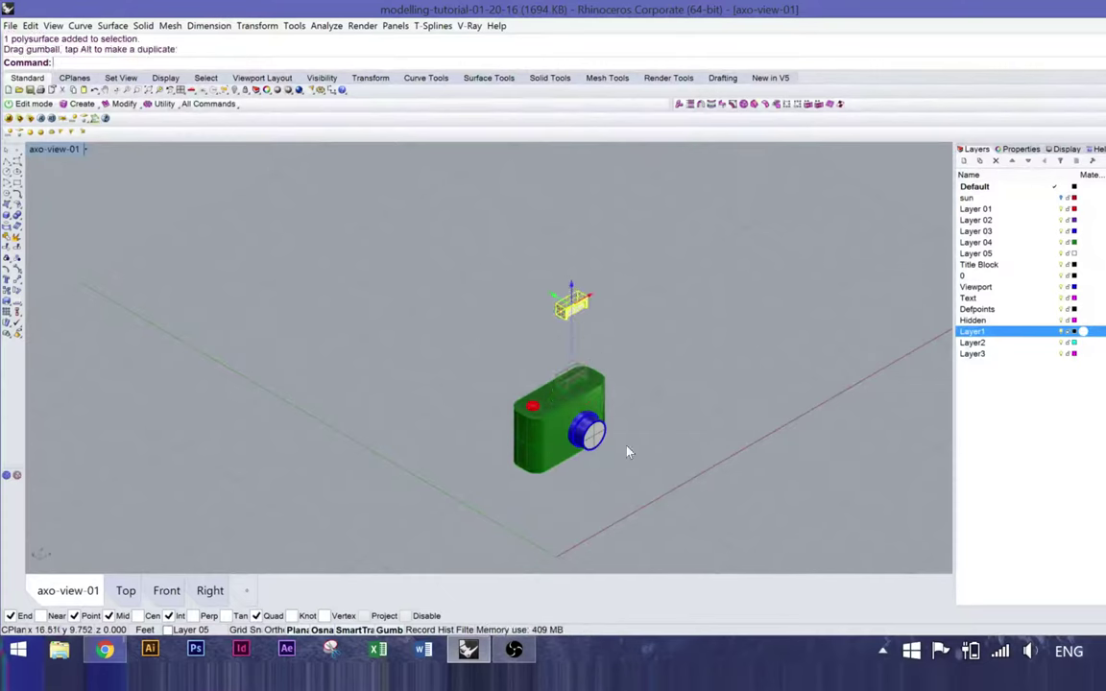
Step: Move the outer lens barrel and its glass surface forward away from the body, and delete the leftover curve near the lens base
left_click(588, 429)
left_click(588, 432, "shift")
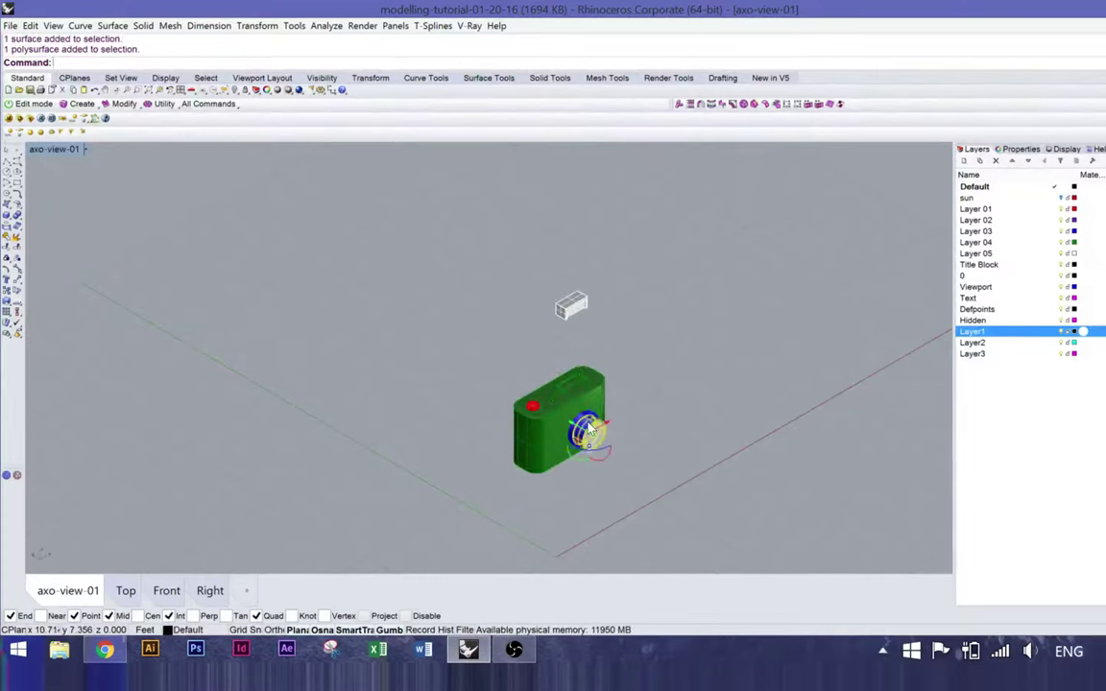
left_click_drag(584, 437, 651, 478)
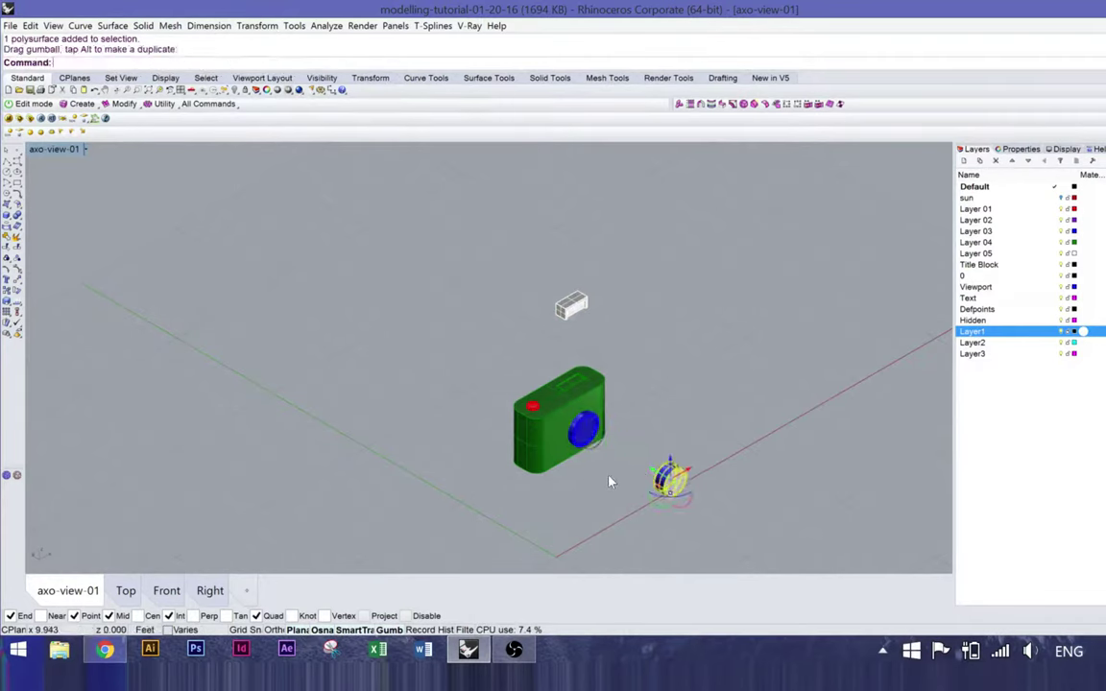
key("Escape")
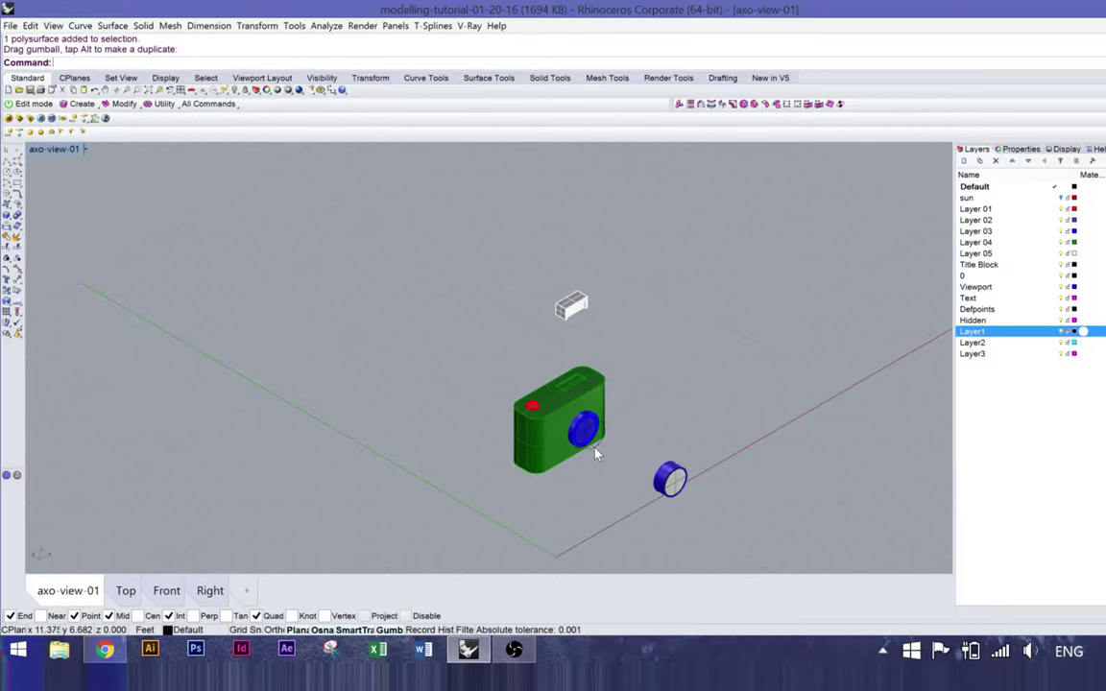
left_click(591, 448)
key("Delete")
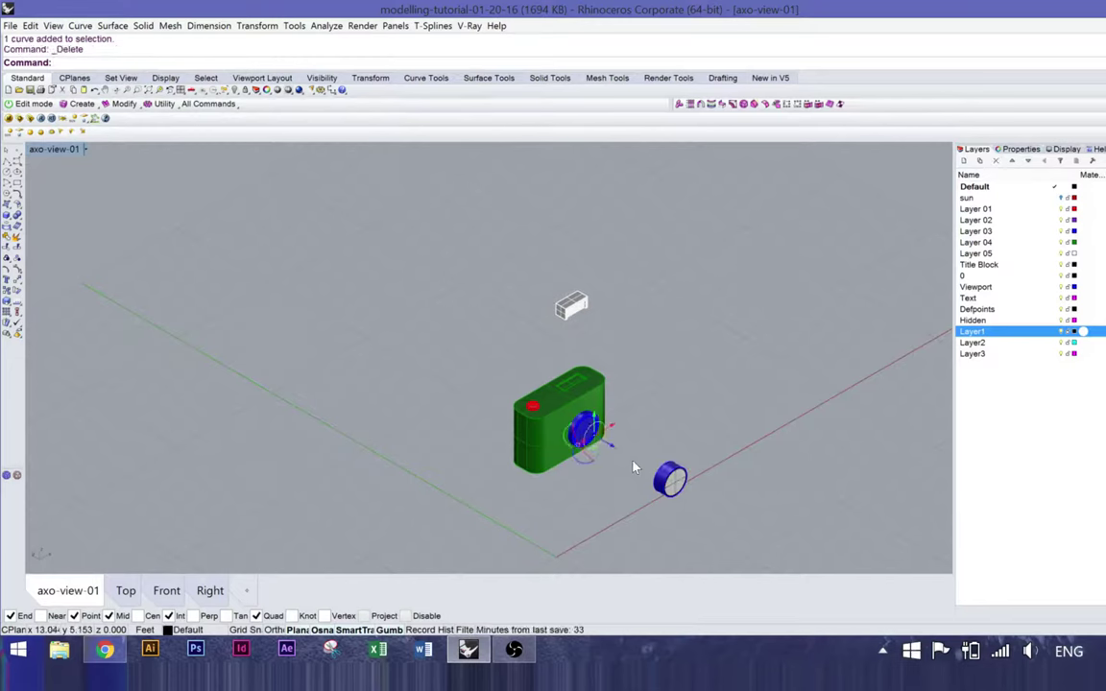
Step: Move the inner lens ring forward between the body and outer lens, and raise the red shutter button above the body
left_click(574, 428)
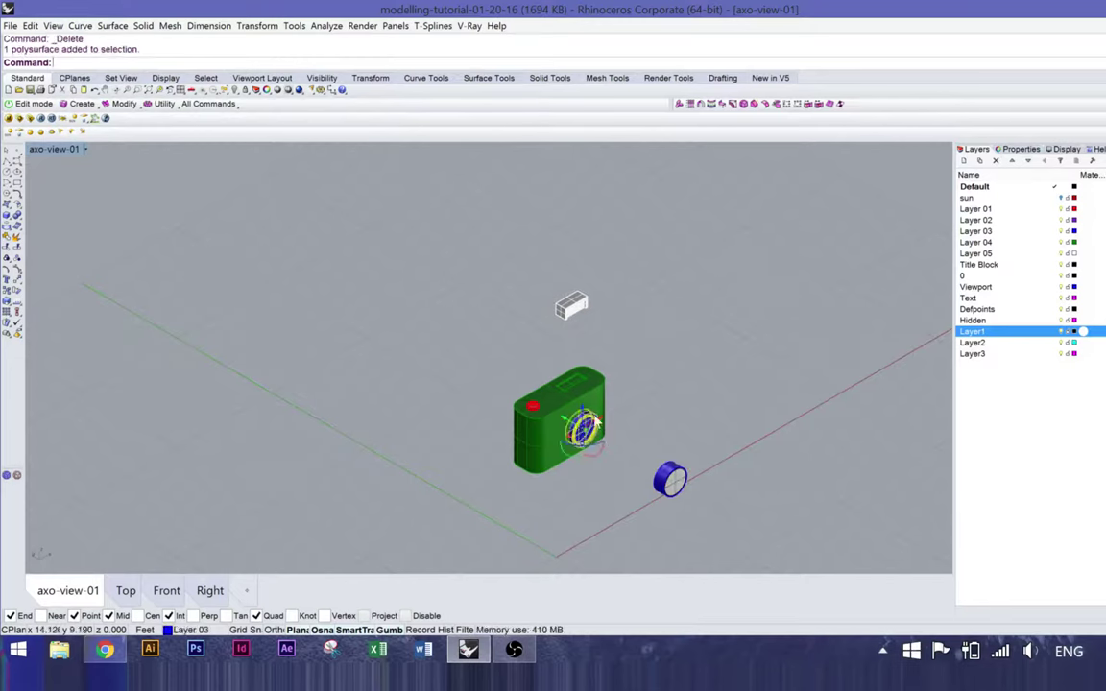
left_click_drag(568, 421, 610, 401)
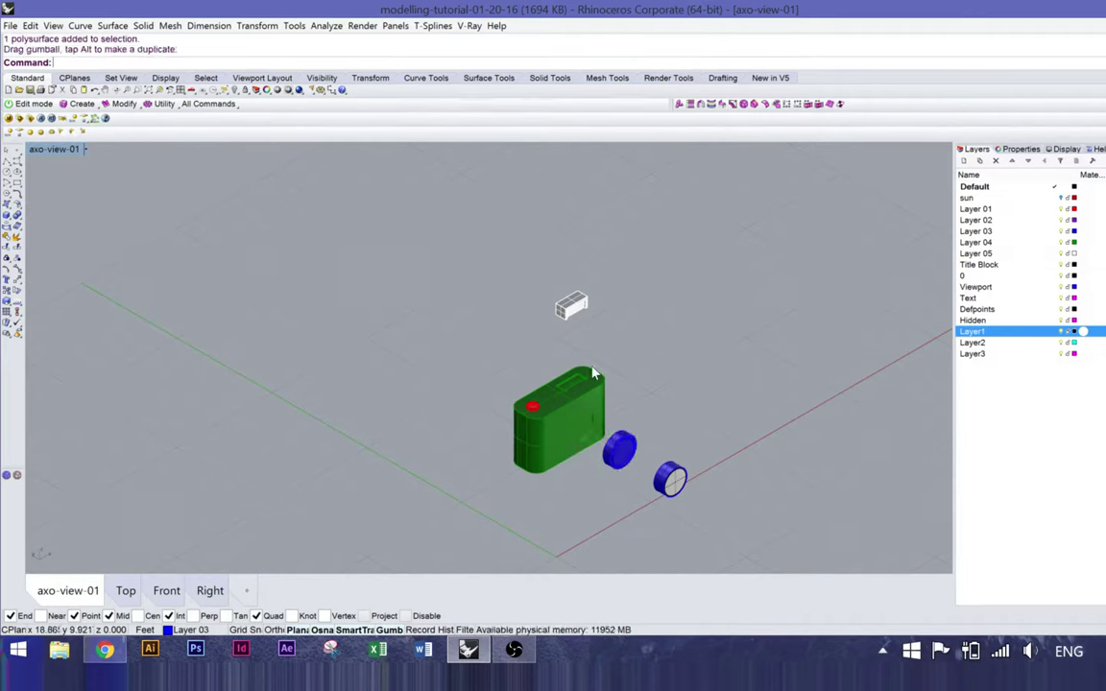
left_click(535, 408)
left_click_drag(535, 370, 537, 344)
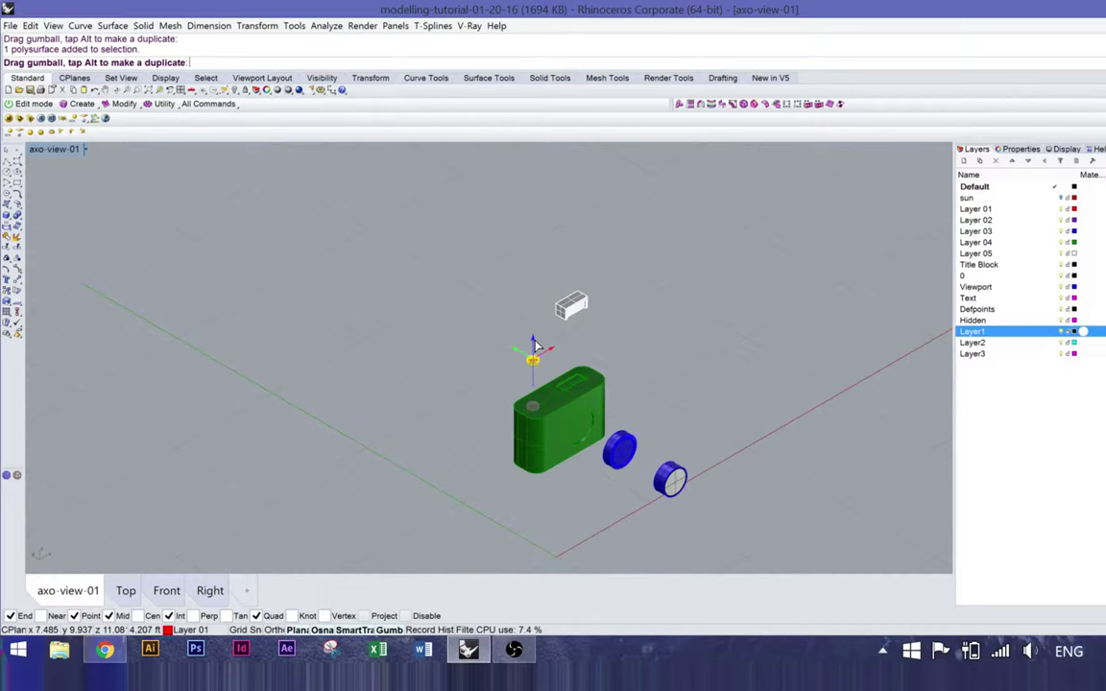
Step: Restore the four-viewport layout and delete the stray curve behind the screen frame in the Top viewport
double_click(63, 152)
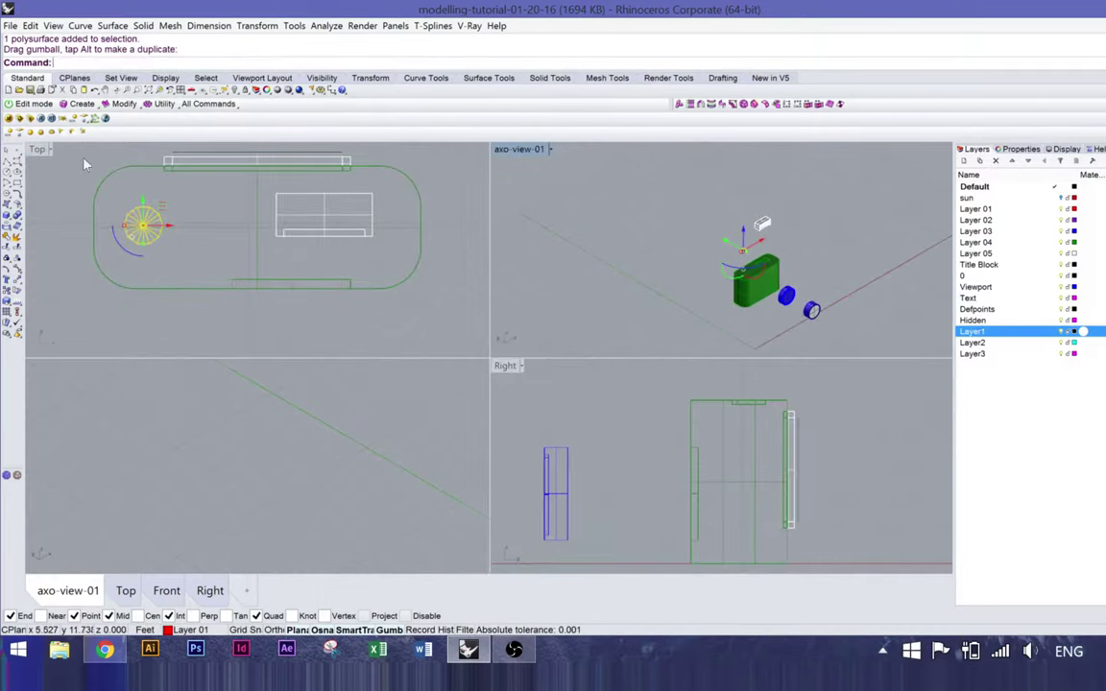
right_click_drag(278, 120, 288, 187)
left_click(289, 215)
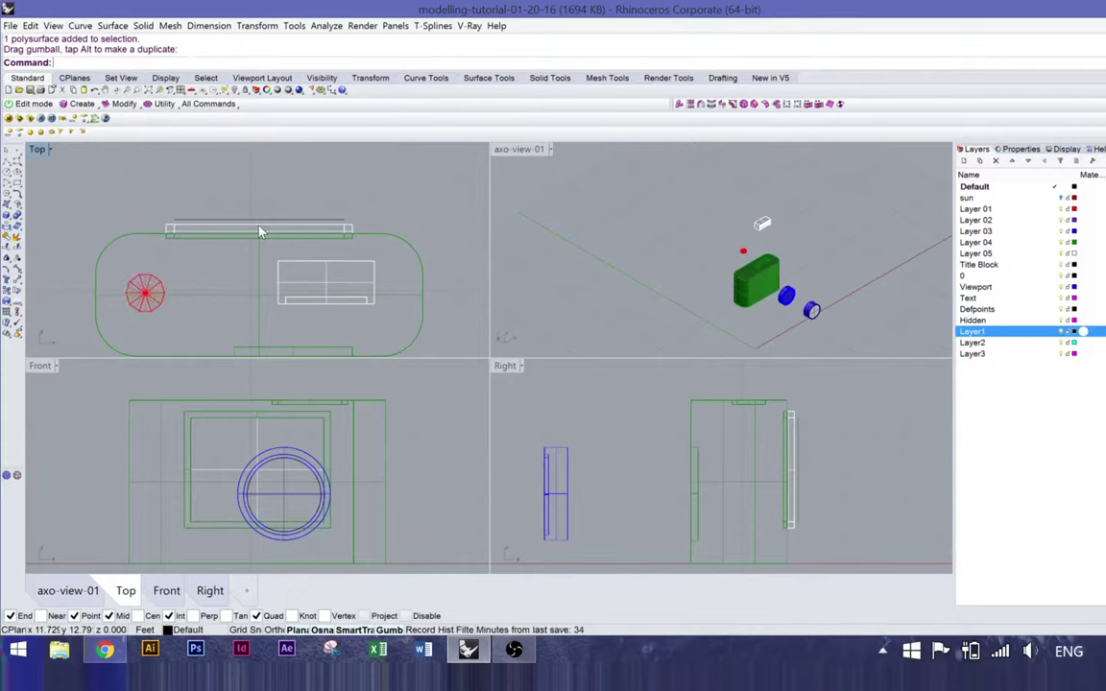
left_click(259, 226)
key("Delete")
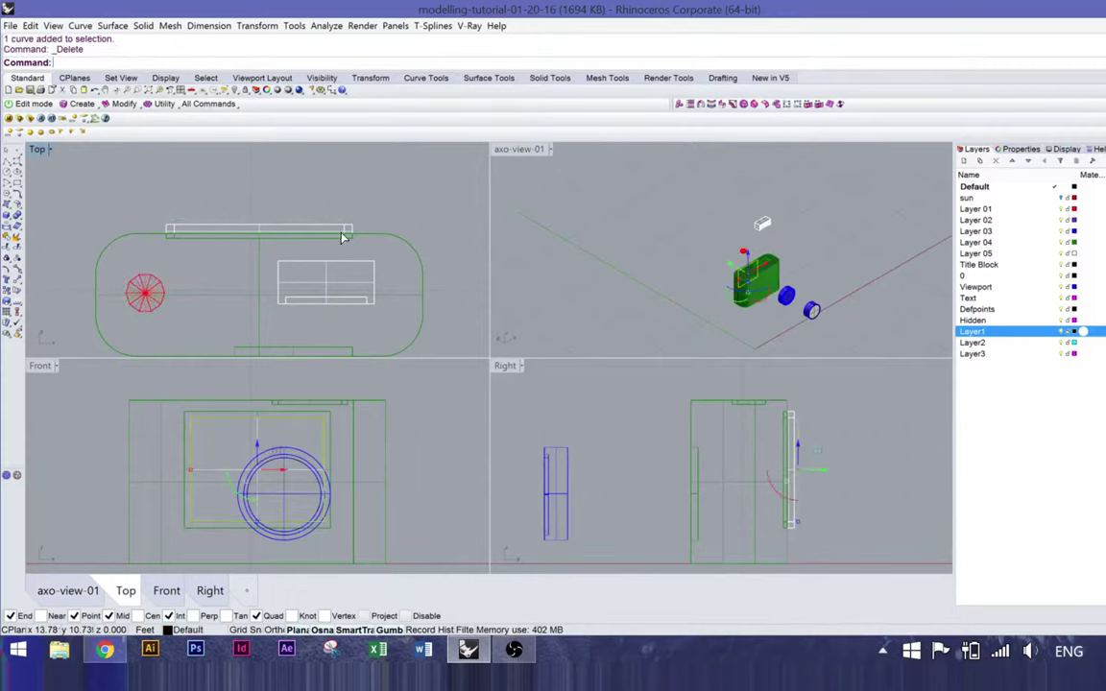
Step: Move the white screen frame straight back off the camera's rear face in the Top viewport
left_click(335, 235)
right_click_drag(305, 163, 313, 183)
scroll(785, 276, "up", 4)
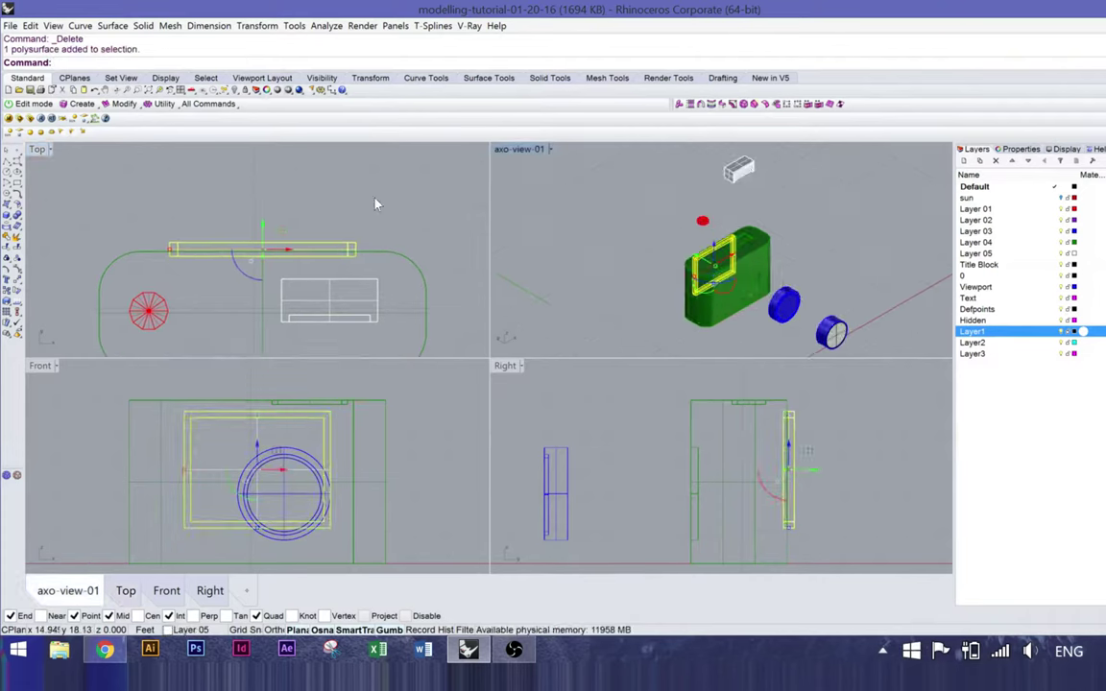
key("alt")
left_click_drag(260, 221, 324, 174)
scroll(335, 257, "down", 2)
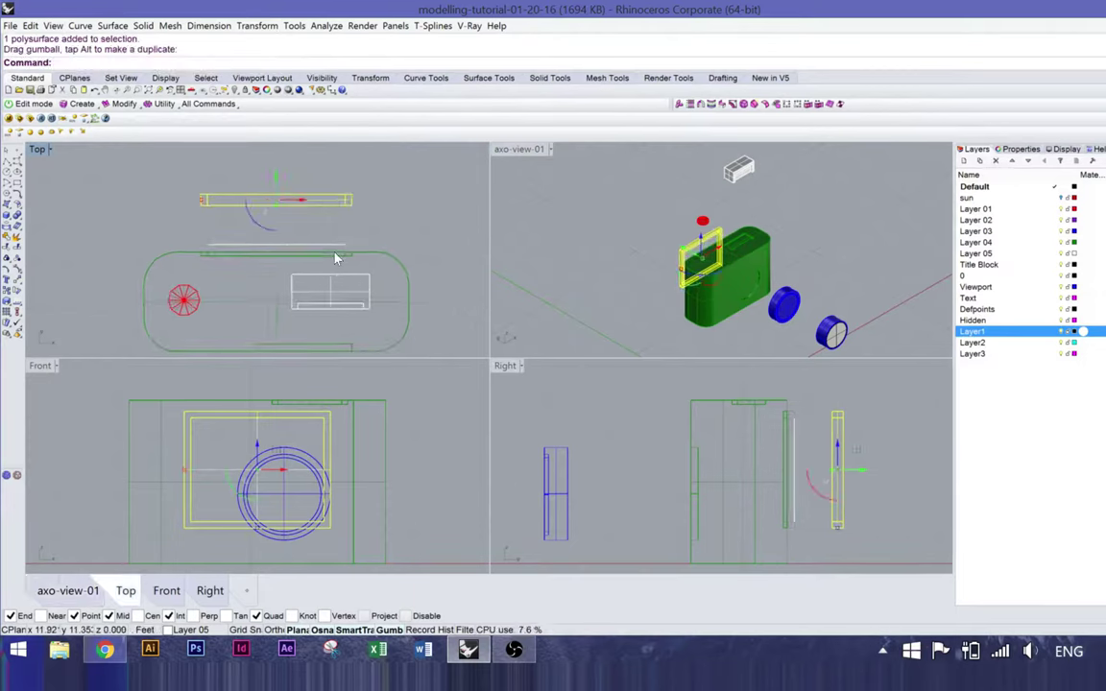
Step: Move the screen frame farther back from the body, deselect it, and maximize the axo-view-01 viewport
scroll(335, 253, "up", 1)
right_click_drag(349, 218, 316, 312)
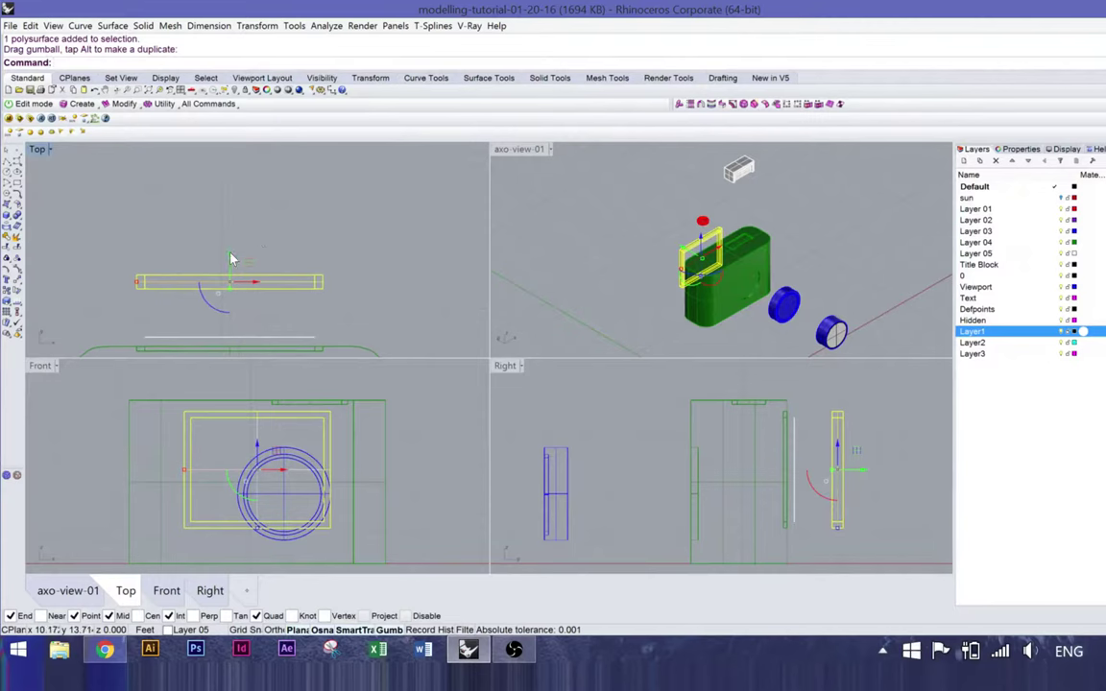
key("alt")
left_click_drag(229, 242, 205, 156)
right_click_drag(205, 156, 234, 292)
left_click_drag(234, 291, 234, 216)
key("alt")
key("Escape")
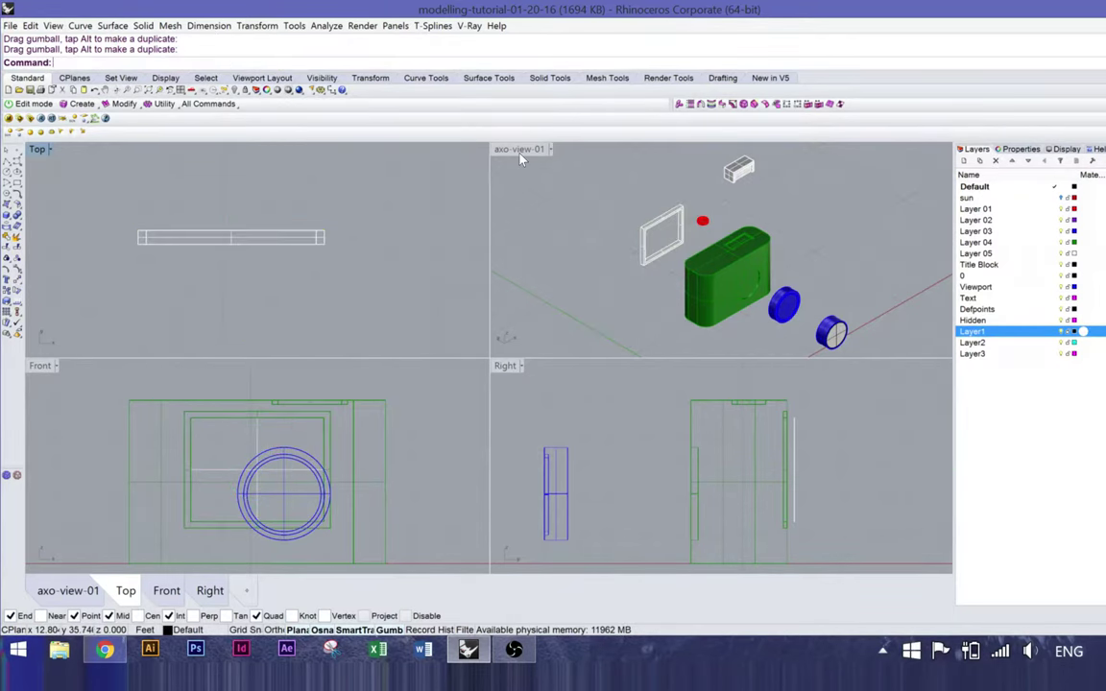
double_click(518, 149)
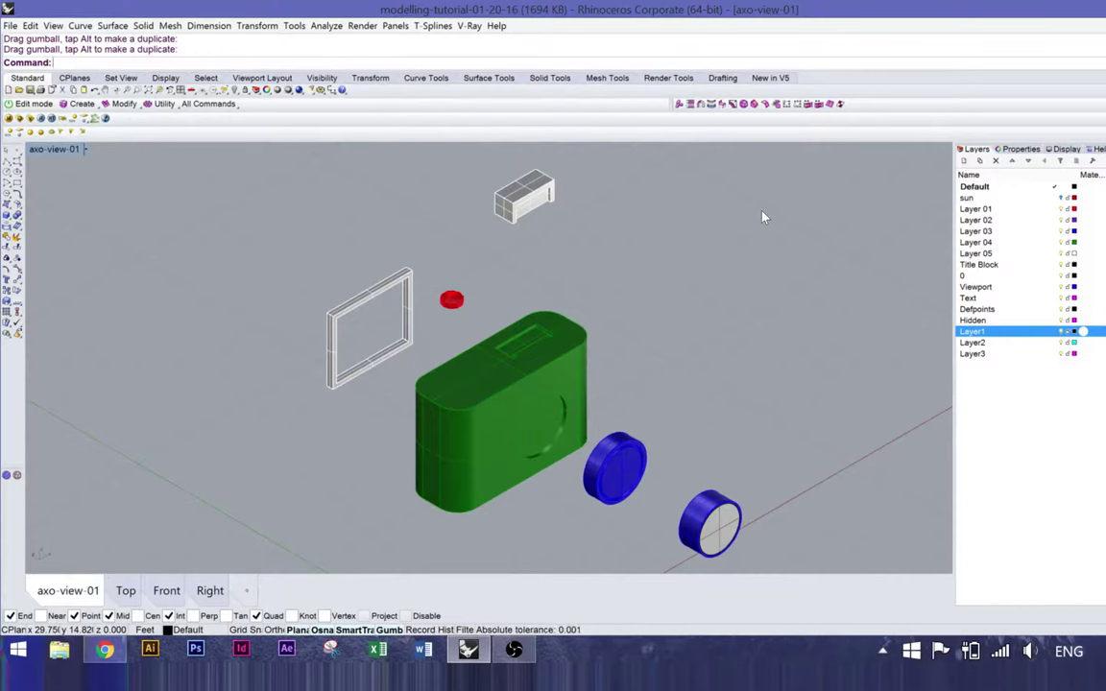
scroll(590, 407, "up", 2)
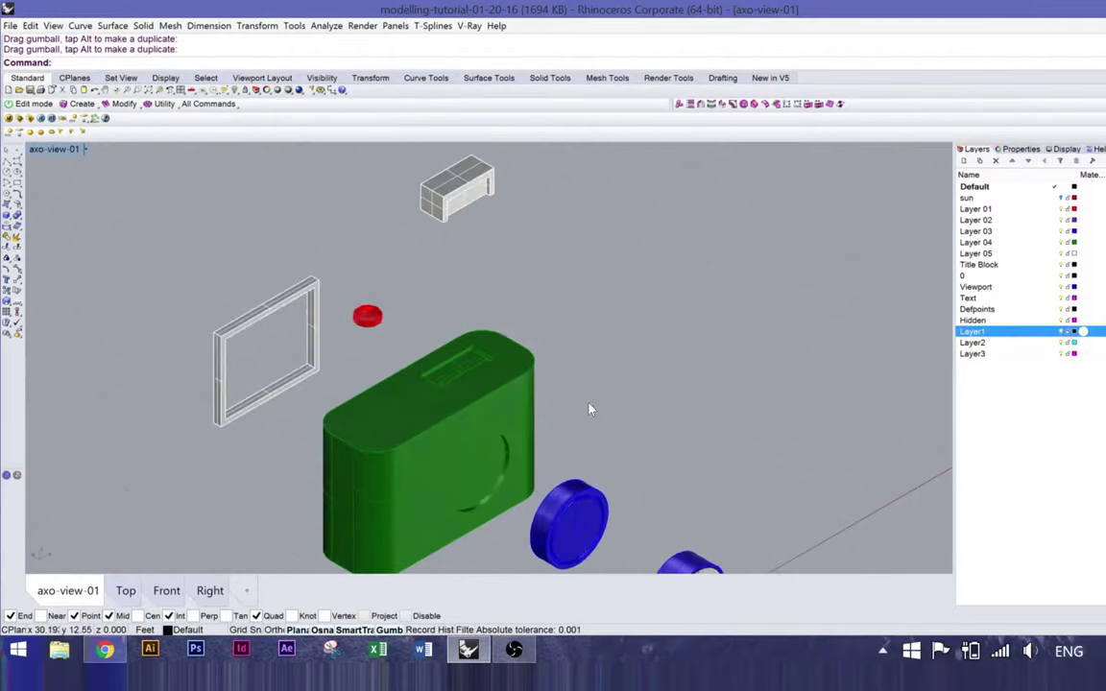
scroll(595, 402, "down", 3)
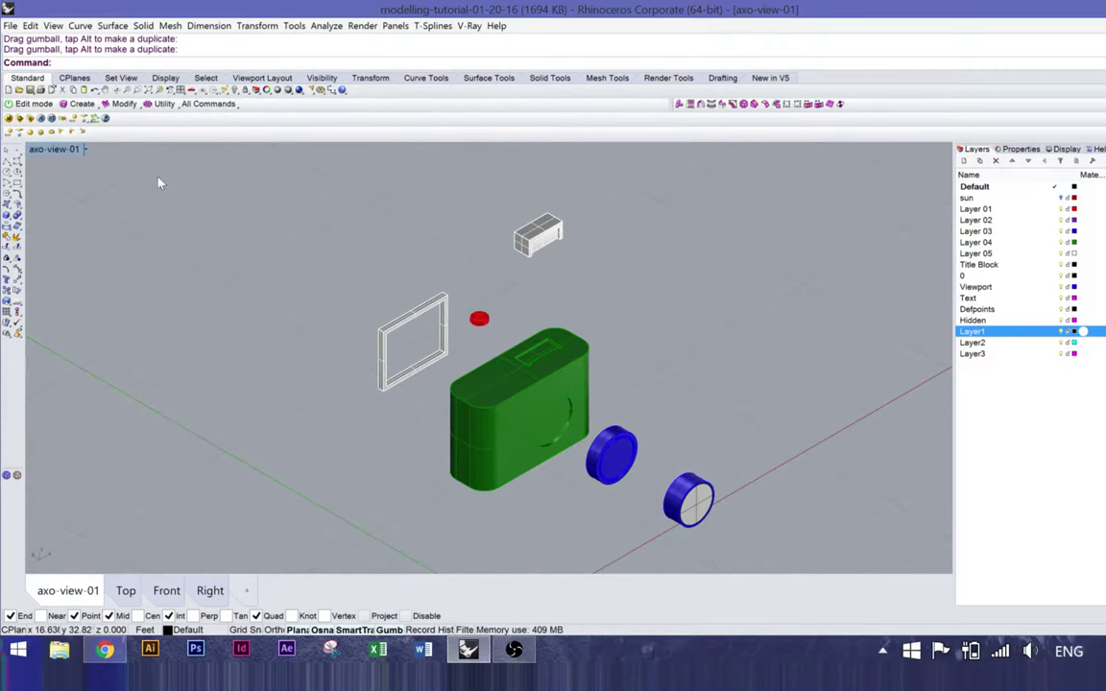
double_click(66, 151)
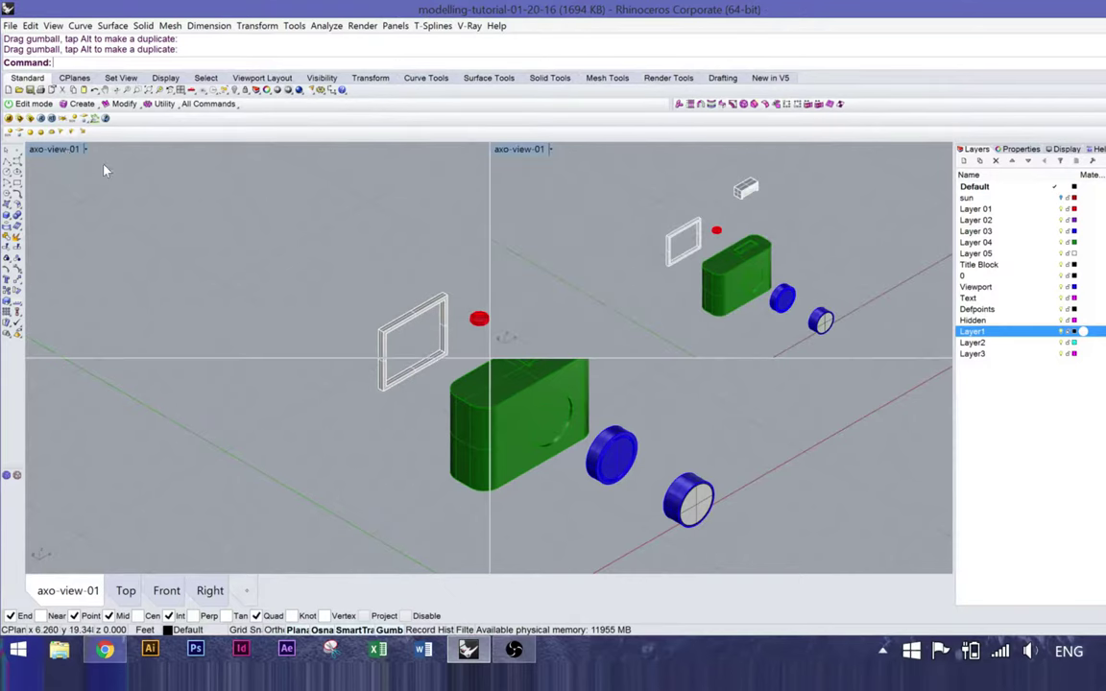
double_click(535, 151)
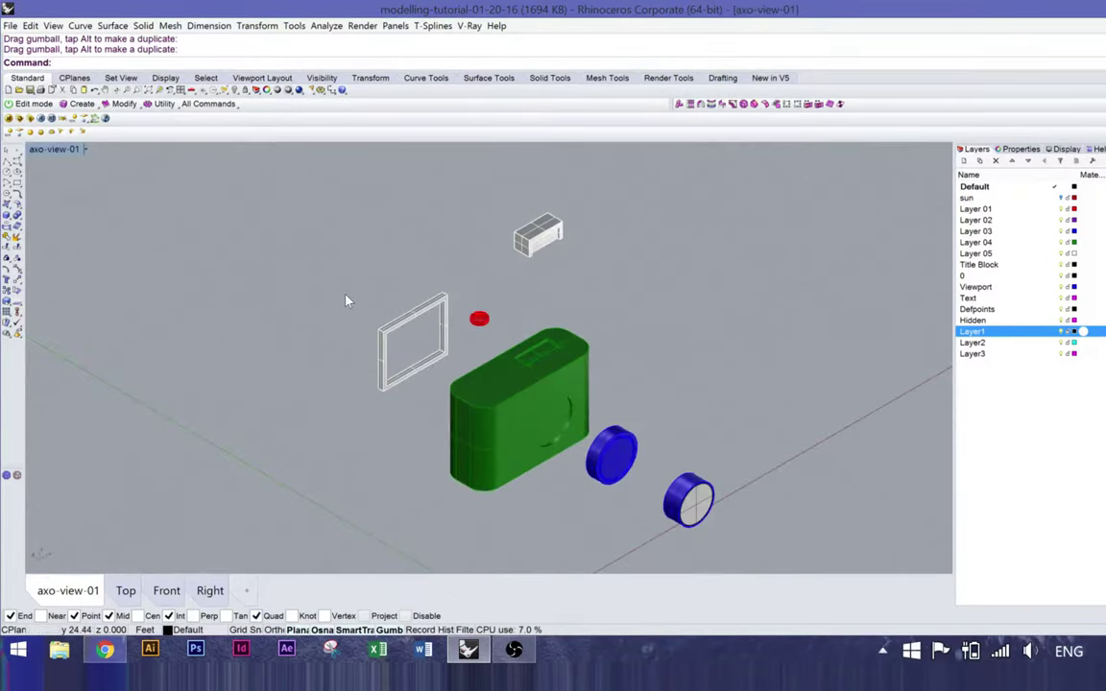
Step: Move the screen surface straight back out of the camera body to a position behind the white screen frame
right_click_drag(345, 302, 445, 383)
left_click(444, 388)
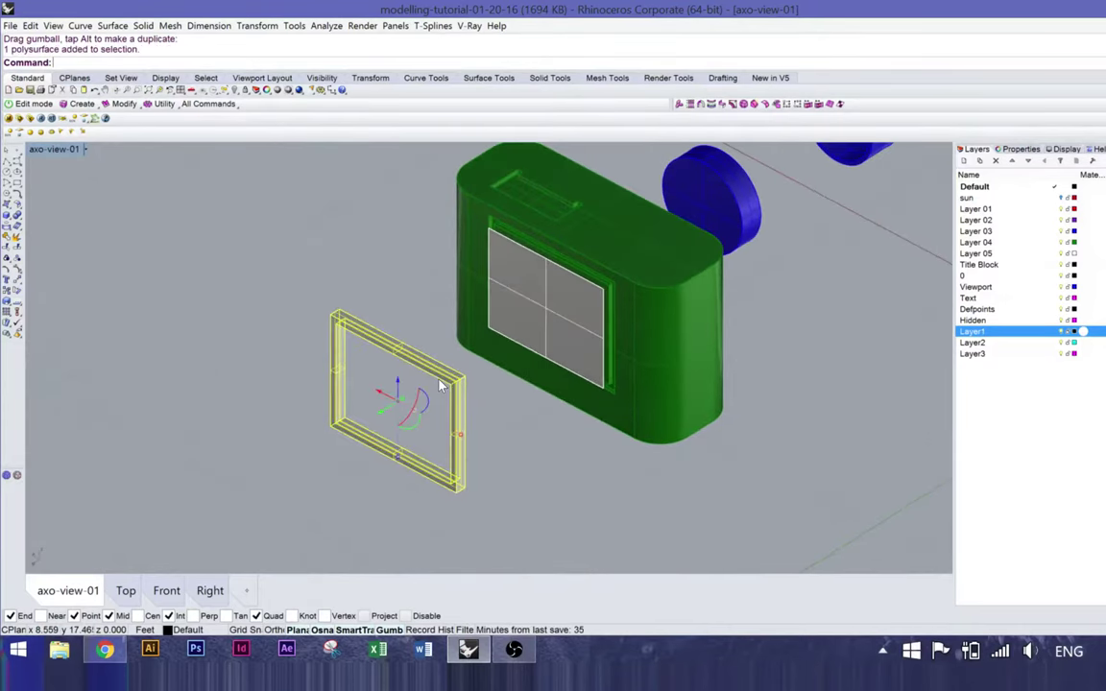
key("Escape")
left_click(576, 327)
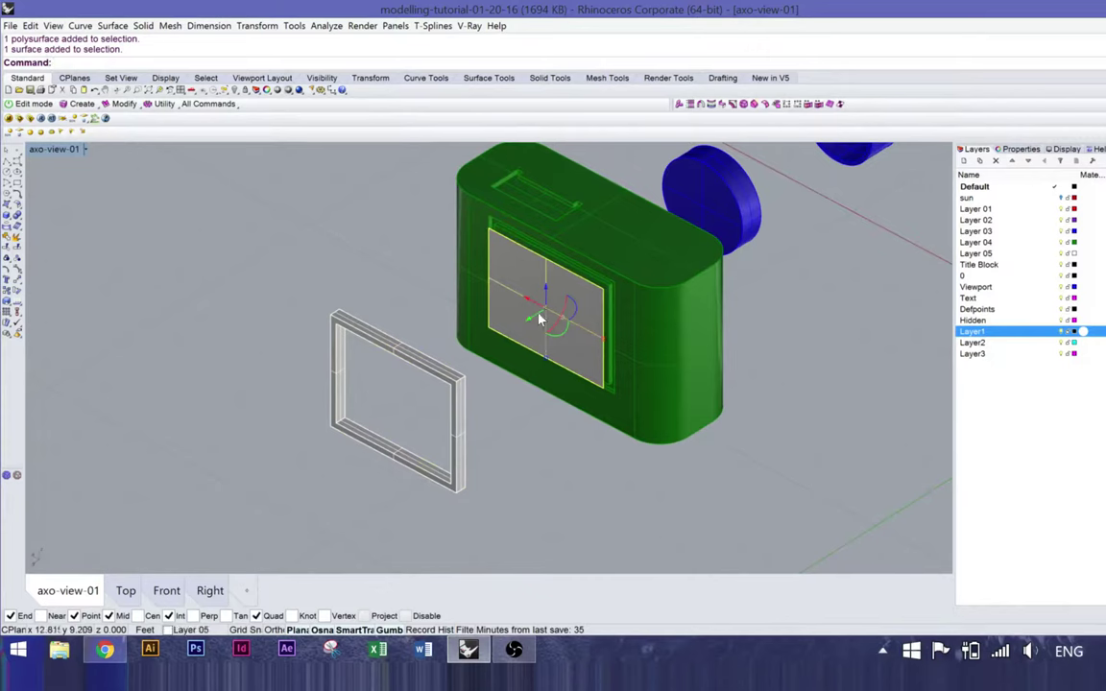
left_click_drag(530, 322, 82, 192)
Step: Set the axo-view-01 viewport to the SW isometric view and deselect the screen surface
left_click(85, 149)
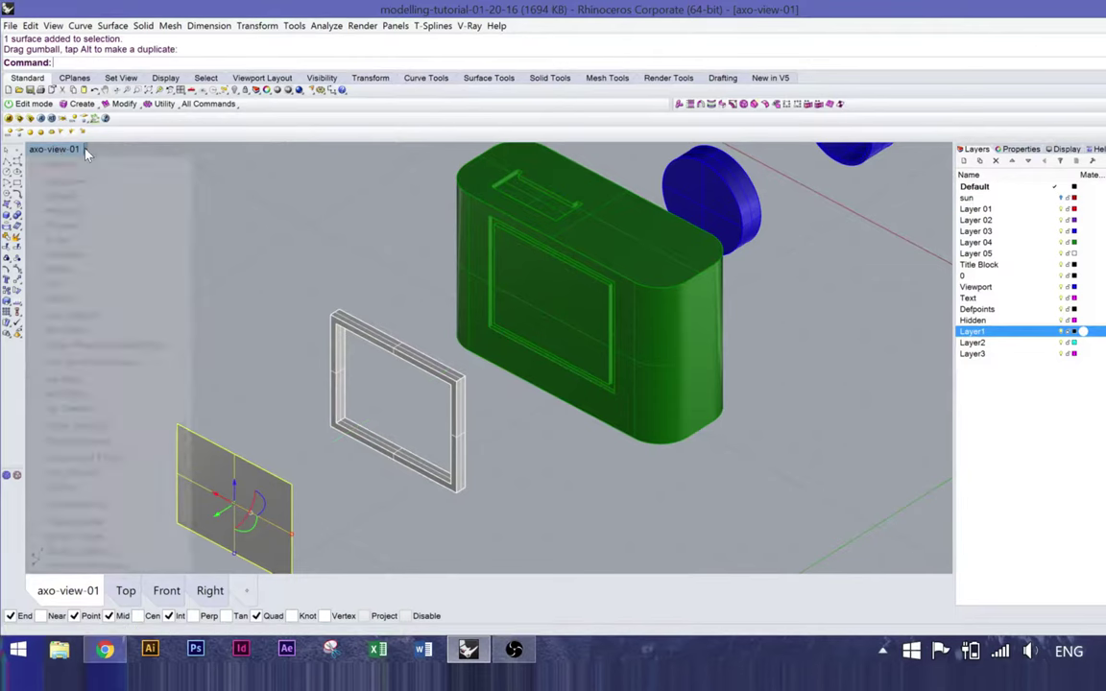
mouse_move(109, 382)
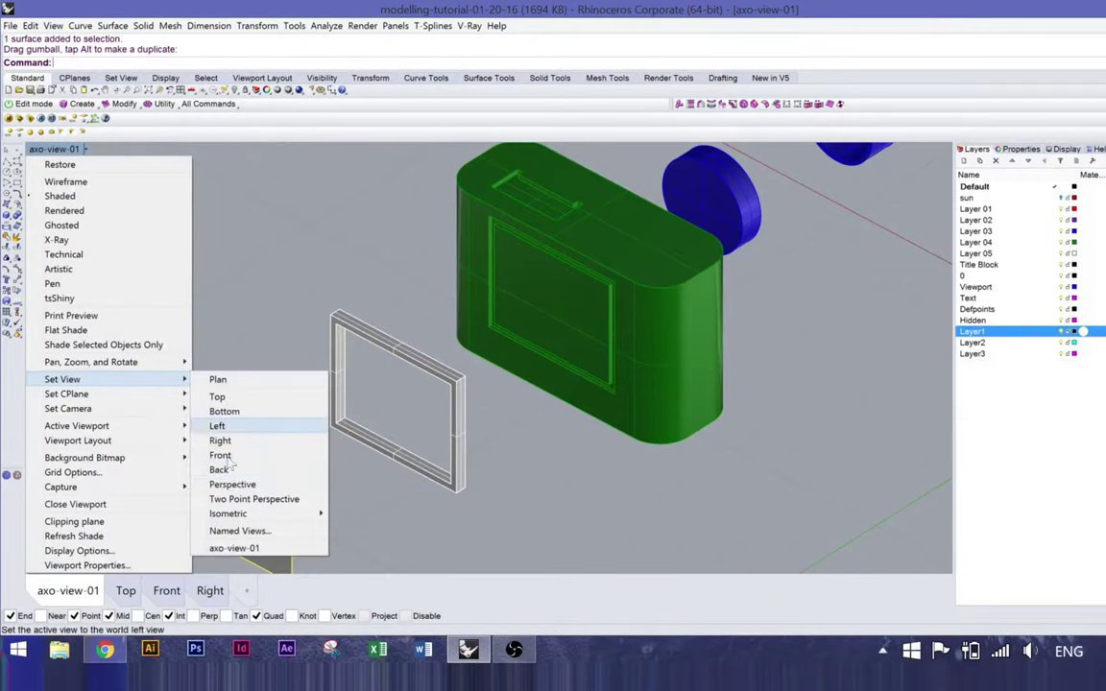
mouse_move(270, 518)
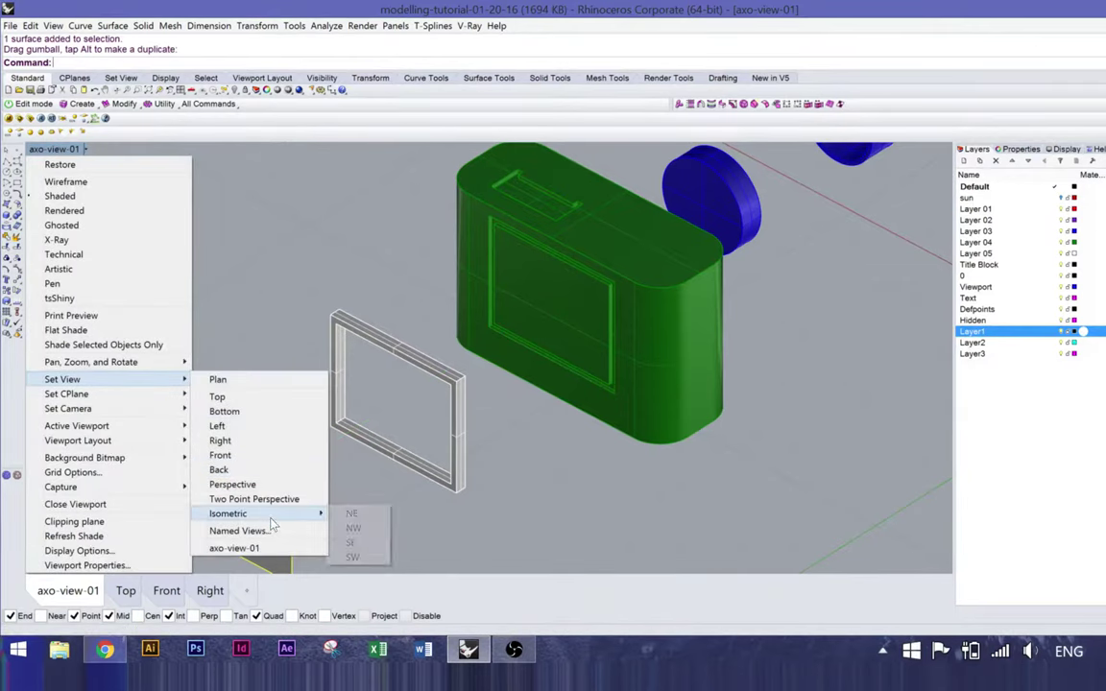
left_click(352, 556)
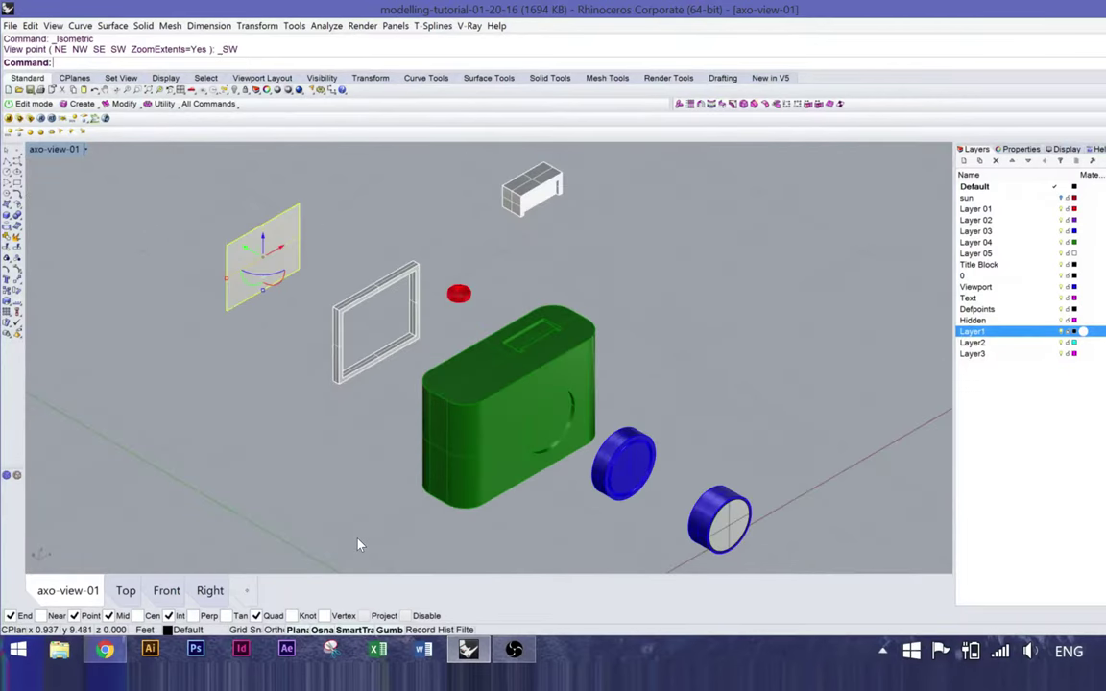
left_click(394, 198)
scroll(630, 377, "down", 3)
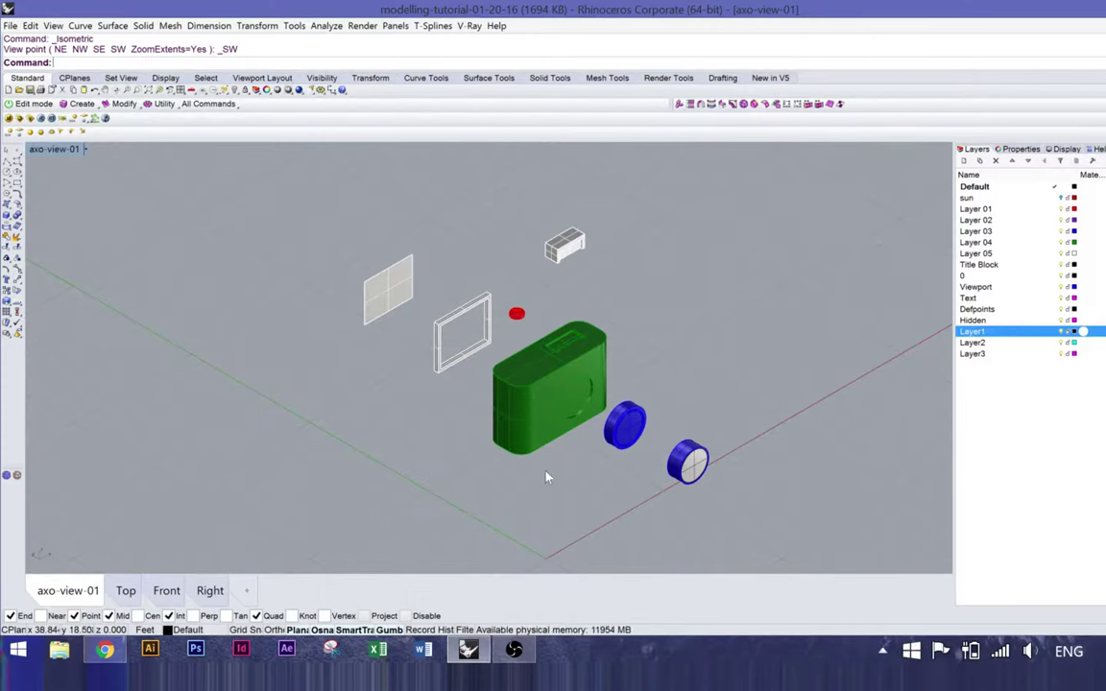
Step: Select all camera parts and generate a 2D drawing with Make2D from the current view, maintaining source layers
key("ctrl+a")
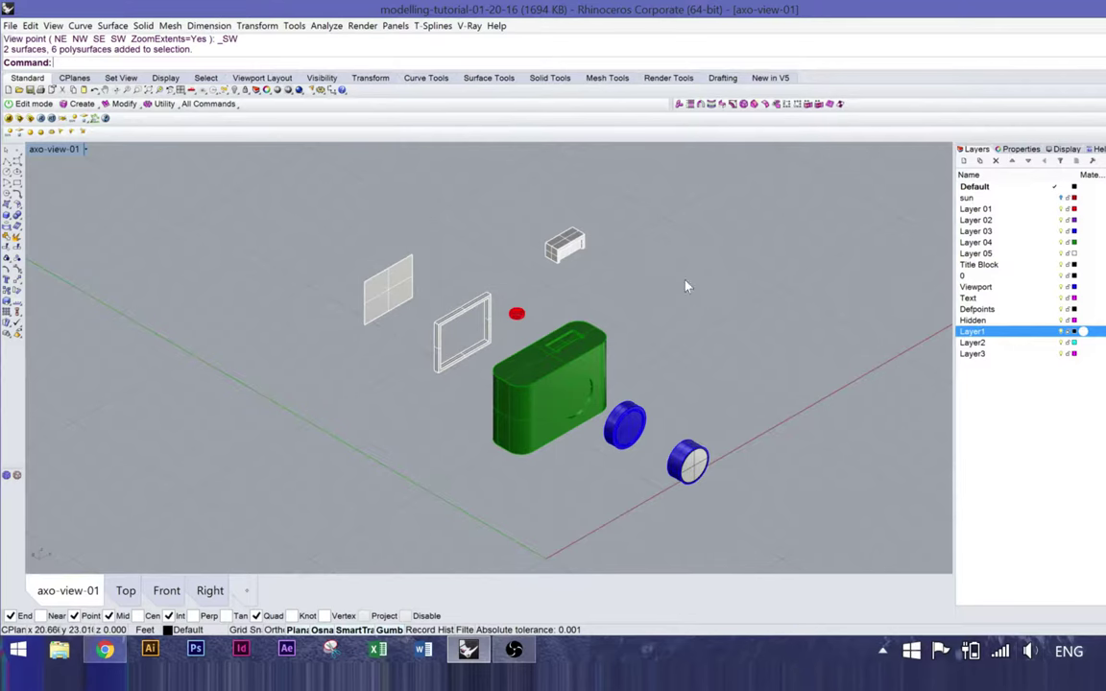
mouse_move(516, 657)
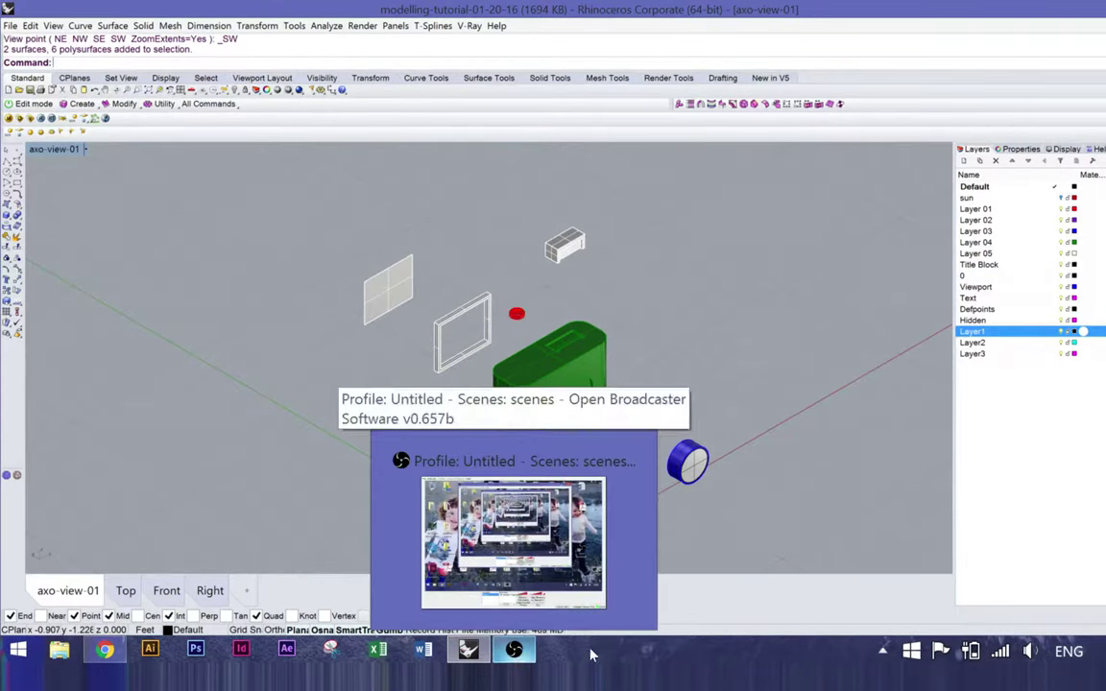
left_click_drag(742, 224, 248, 529)
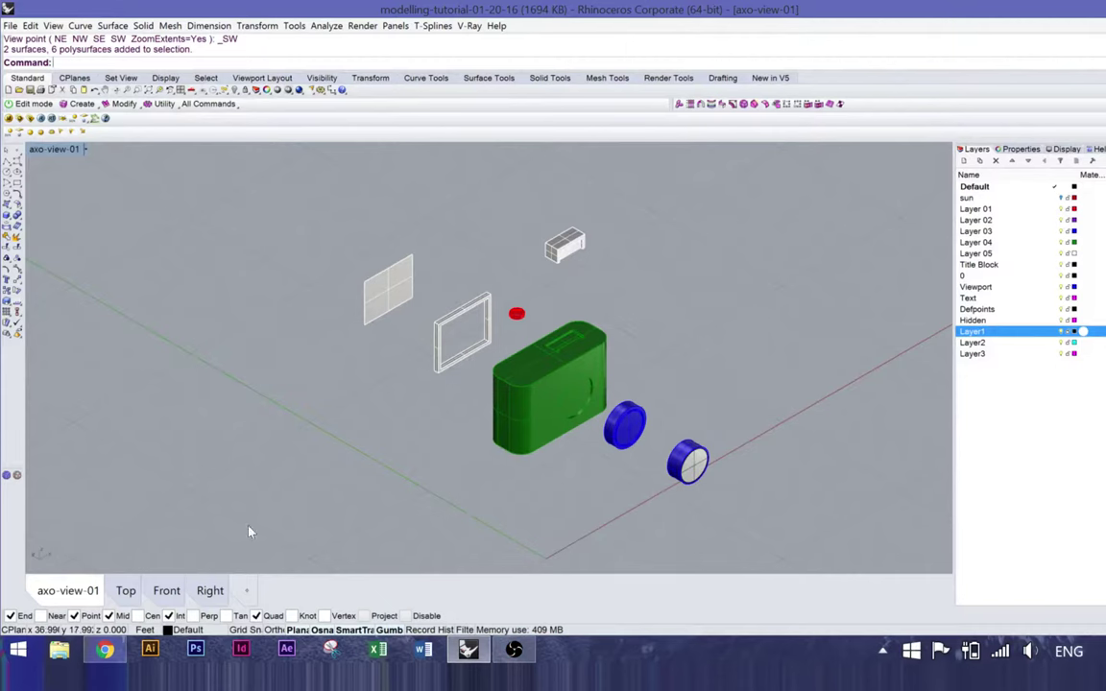
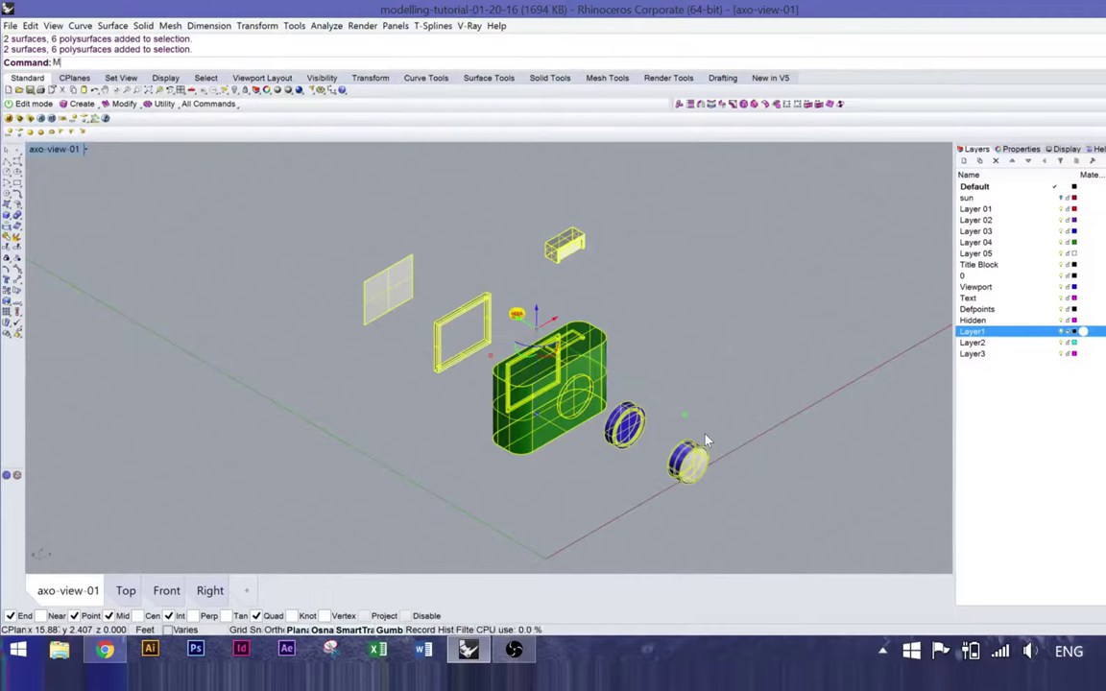
type("ake2D")
key("Return")
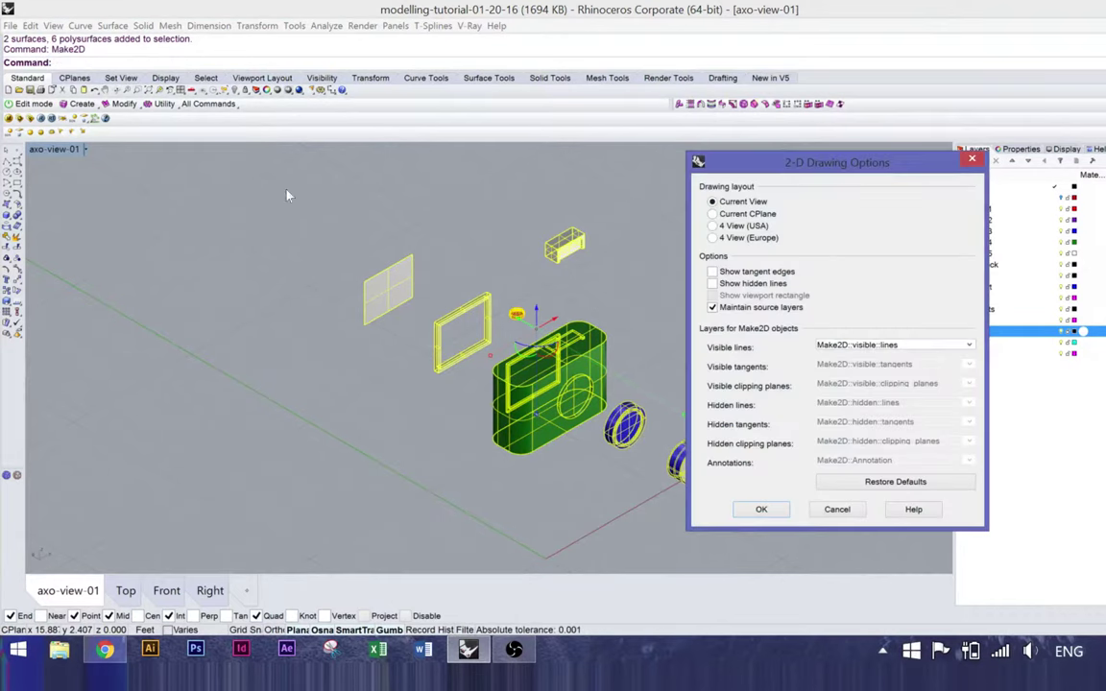
left_click(760, 509)
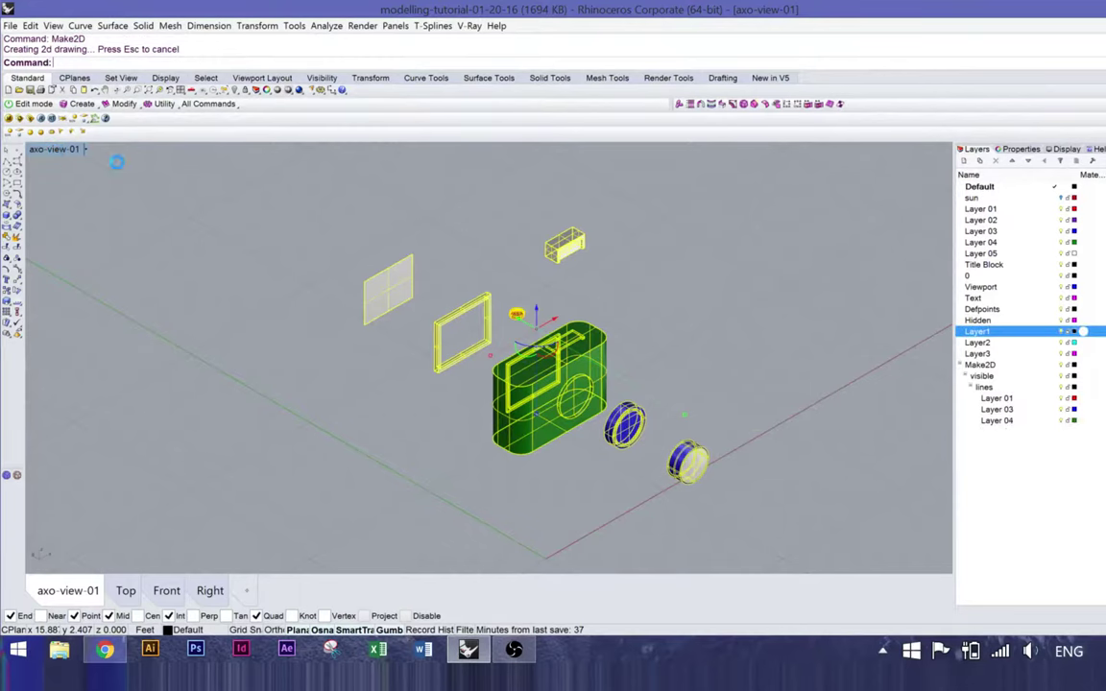
Step: Maximize the Top viewport and move the 2D exploded drawing clear of the 3D camera parts
double_click(50, 151)
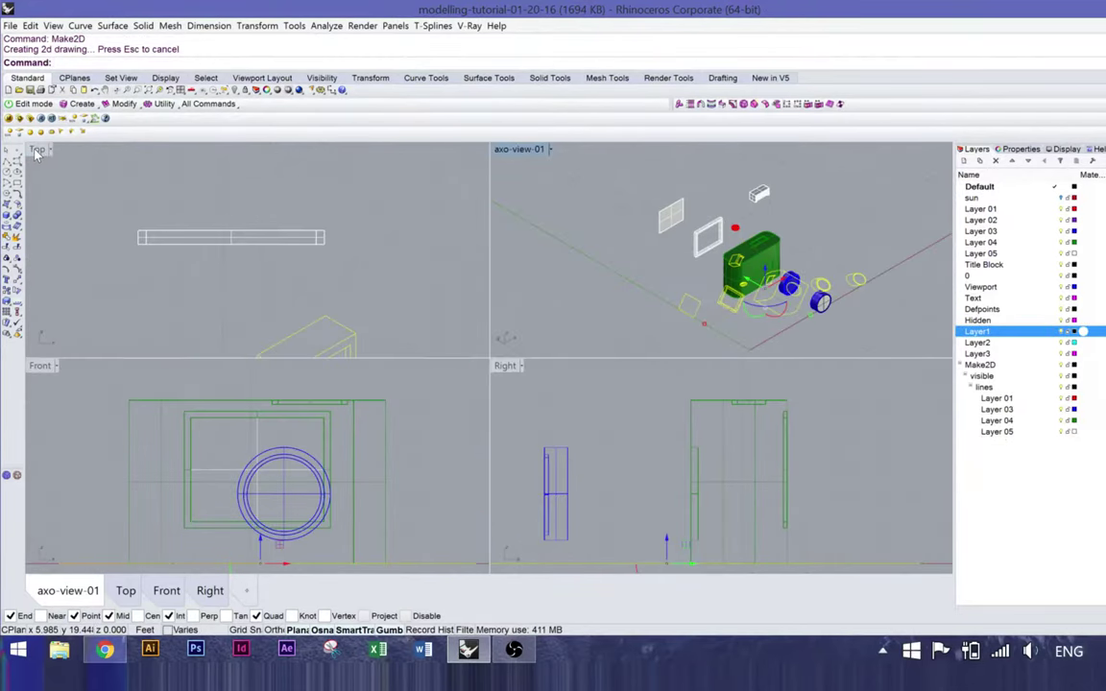
double_click(38, 151)
scroll(449, 324, "down", 5)
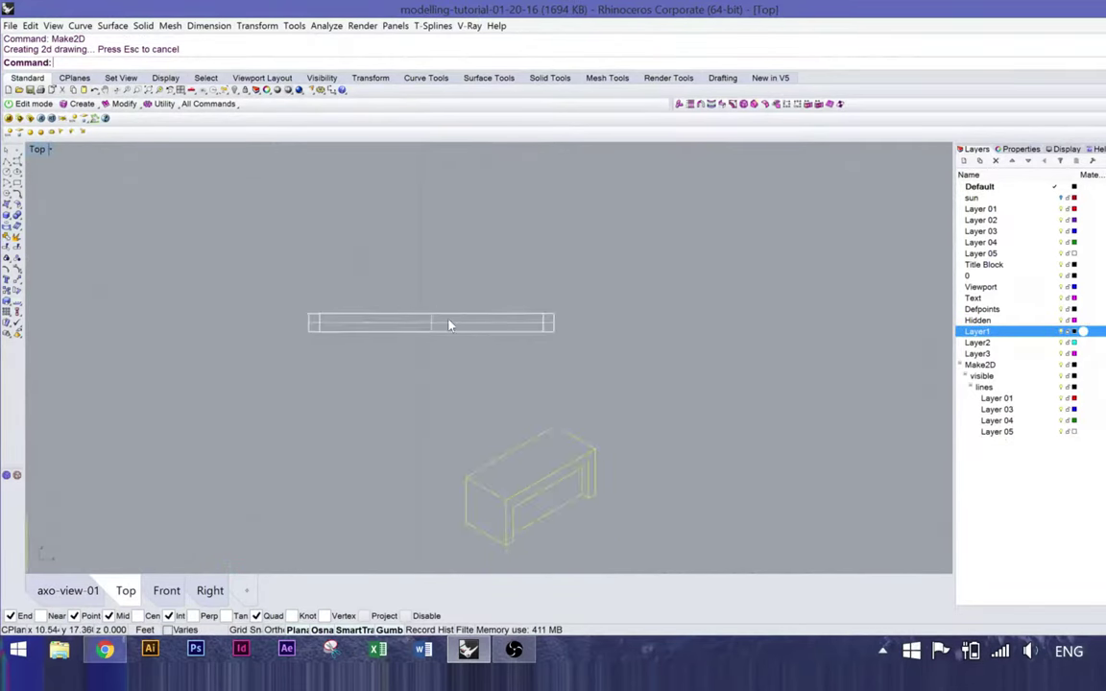
scroll(547, 432, "down", 3)
scroll(365, 279, "down", 4)
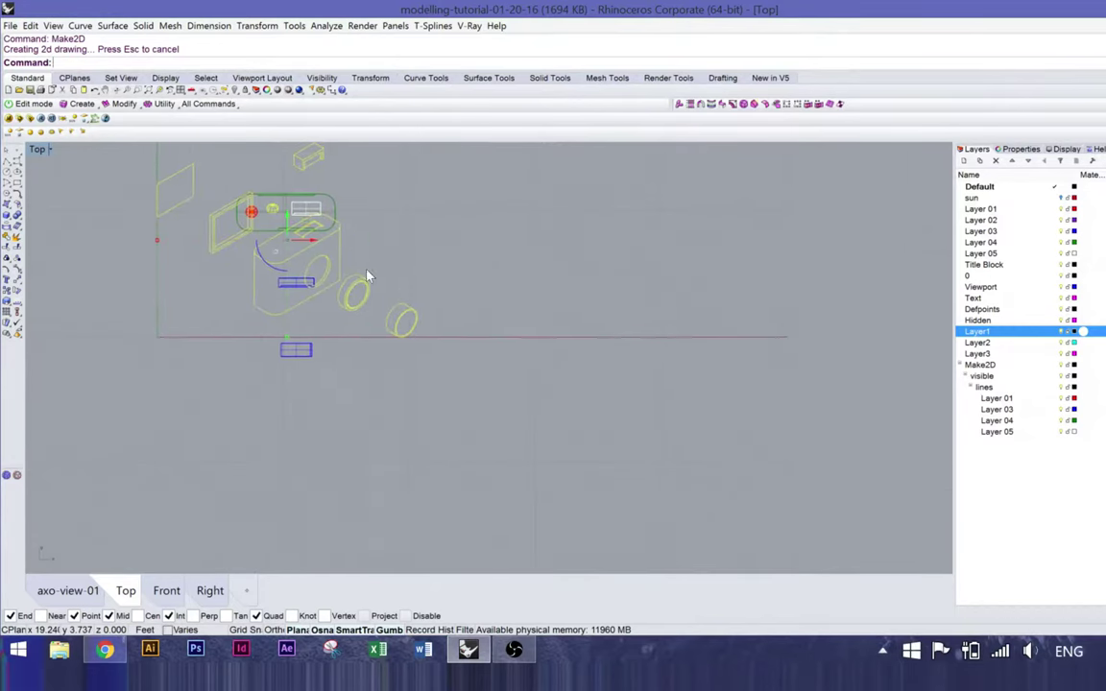
left_click_drag(308, 227, 706, 250)
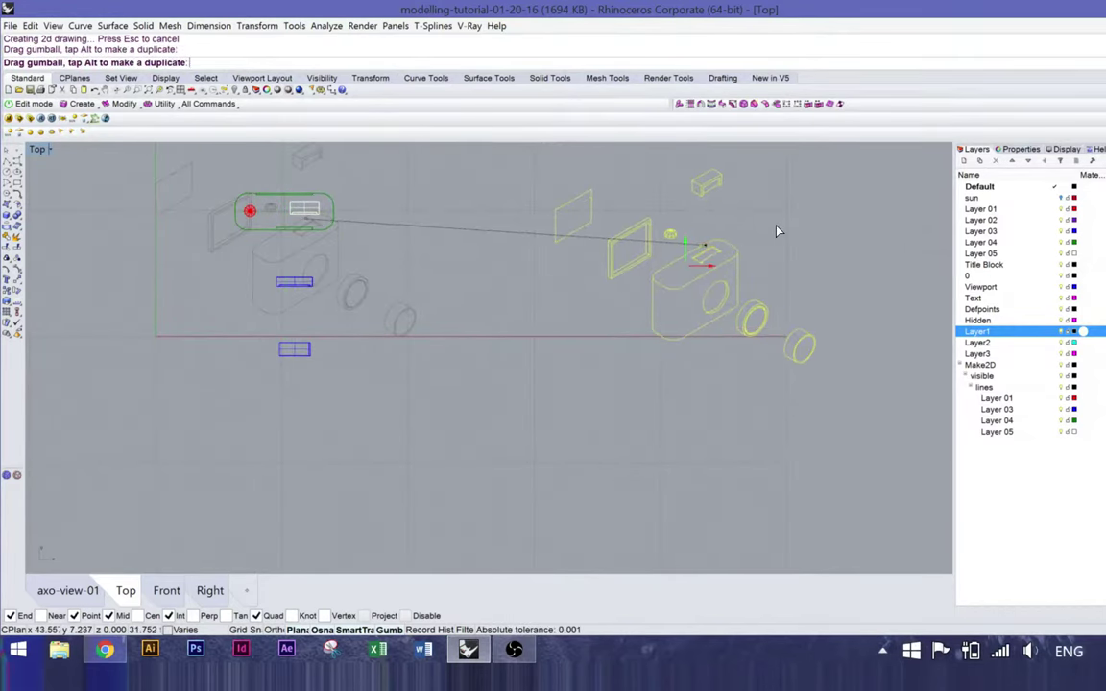
right_click_drag(739, 235, 710, 326)
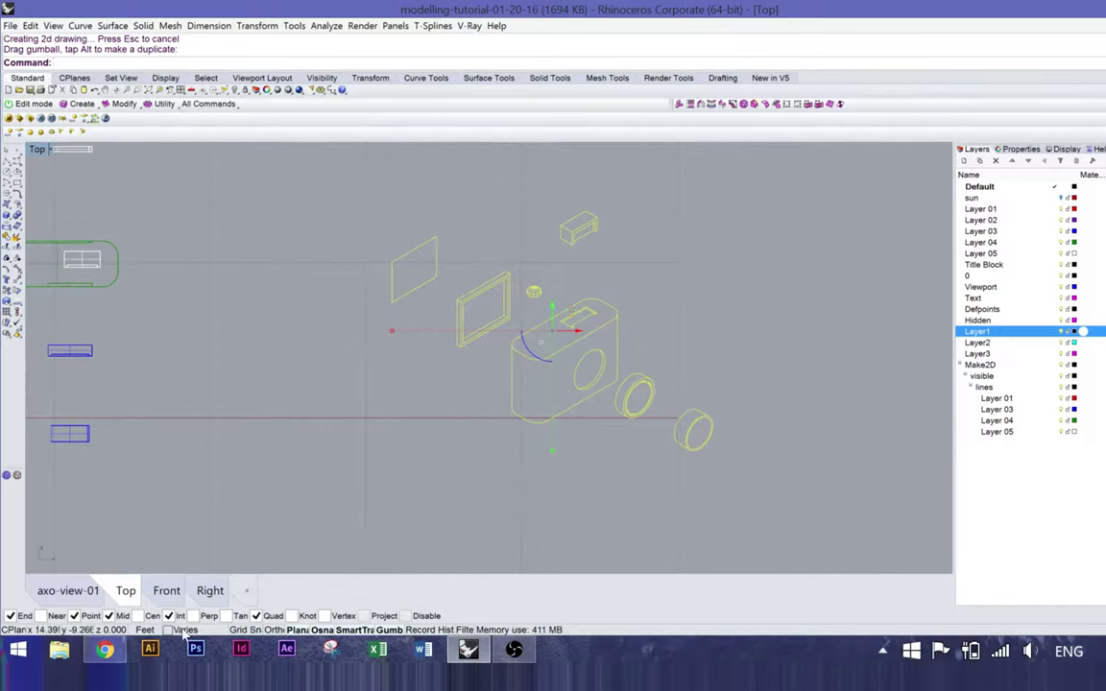
Step: Hatch the 2D exploded drawing with the Solid pattern, using the Boundary option with combined regions so each part's full outline is filled
mouse_move(107, 670)
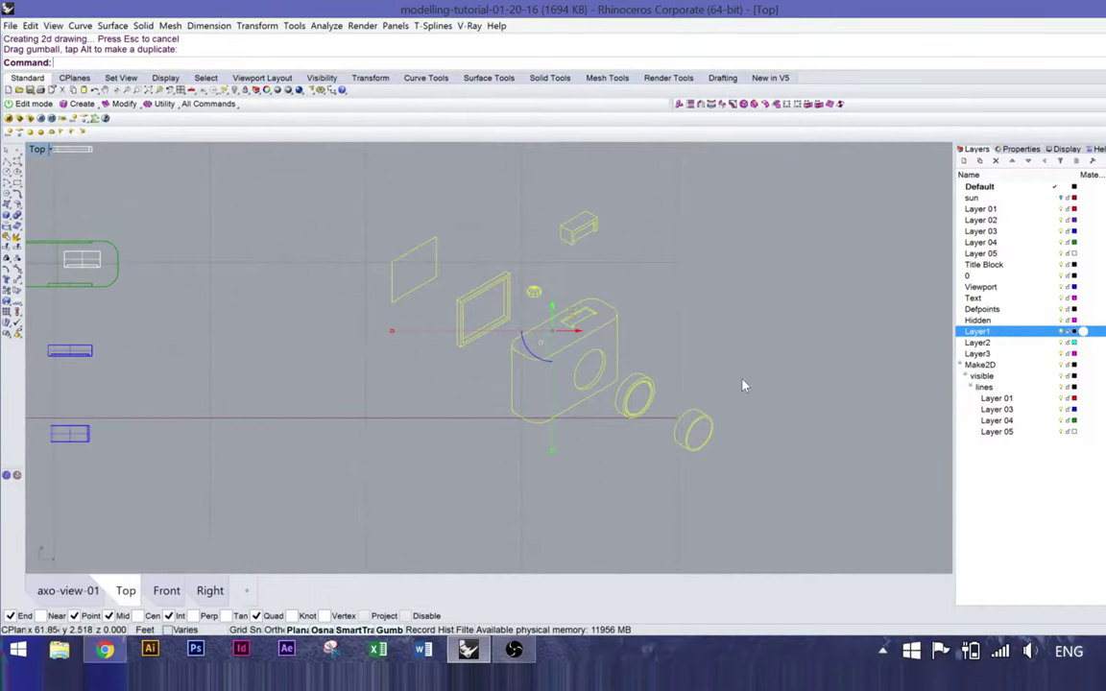
right_click_drag(648, 312, 614, 330)
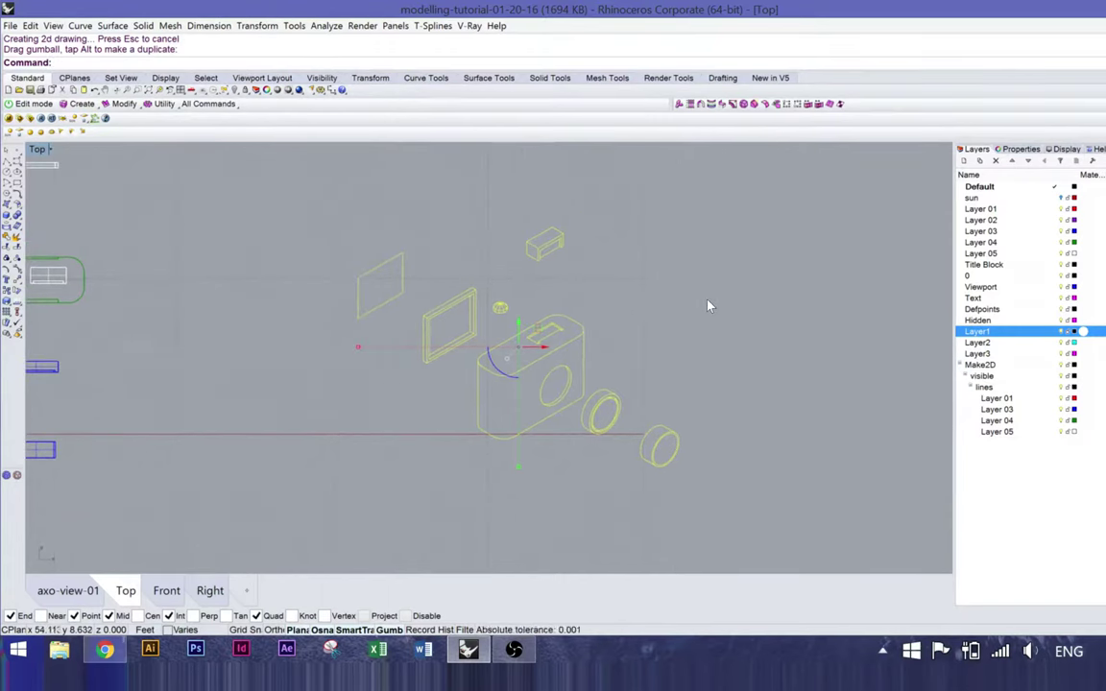
type("Hatch")
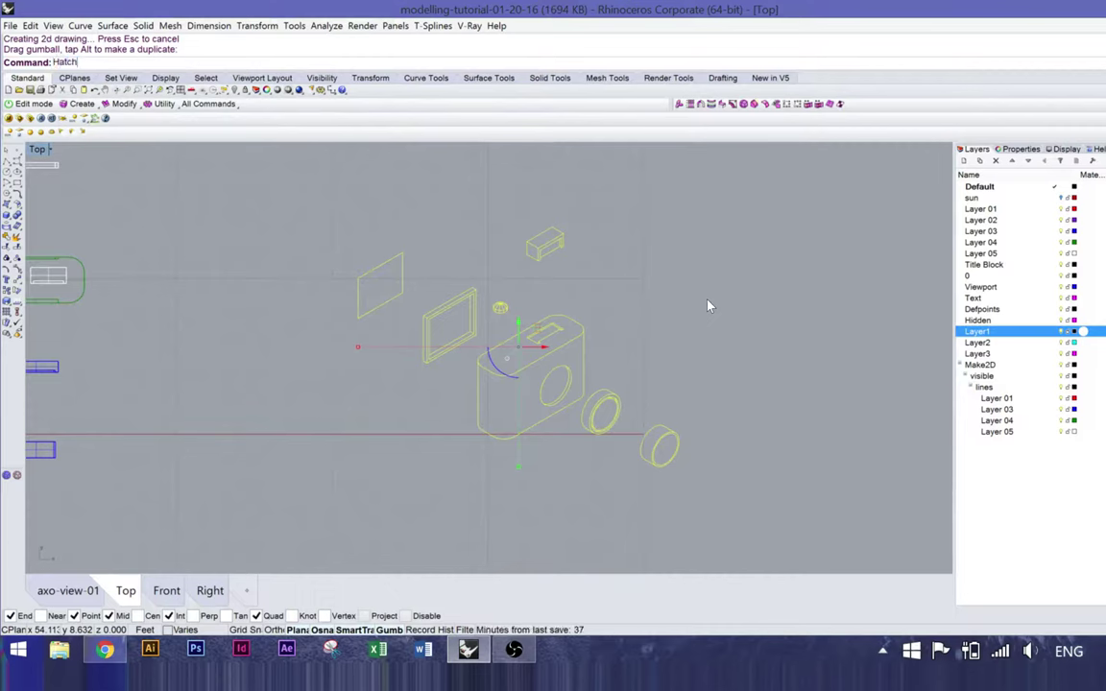
key("Return")
key("Return")
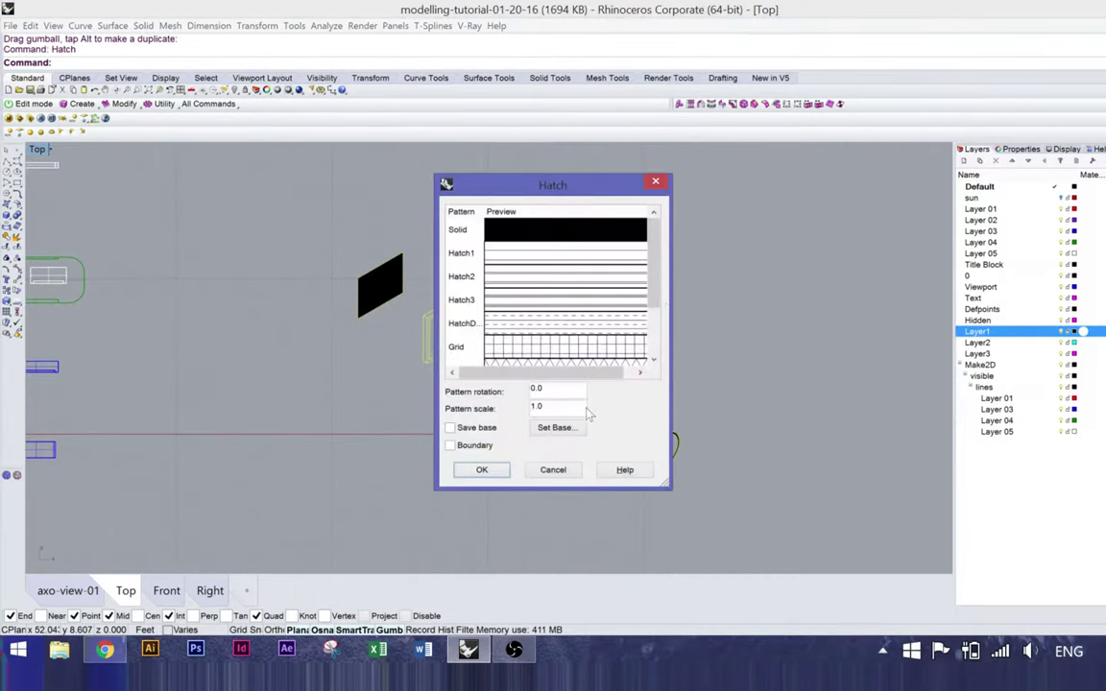
left_click(450, 445)
left_click(480, 468)
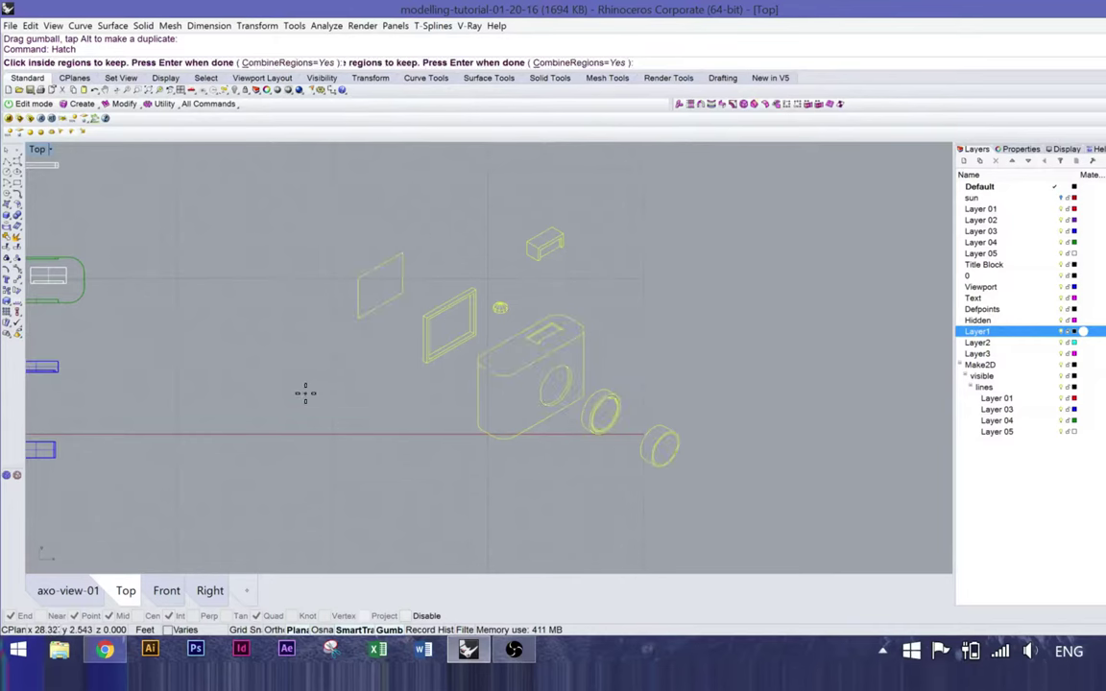
key("ctrl+alt+s")
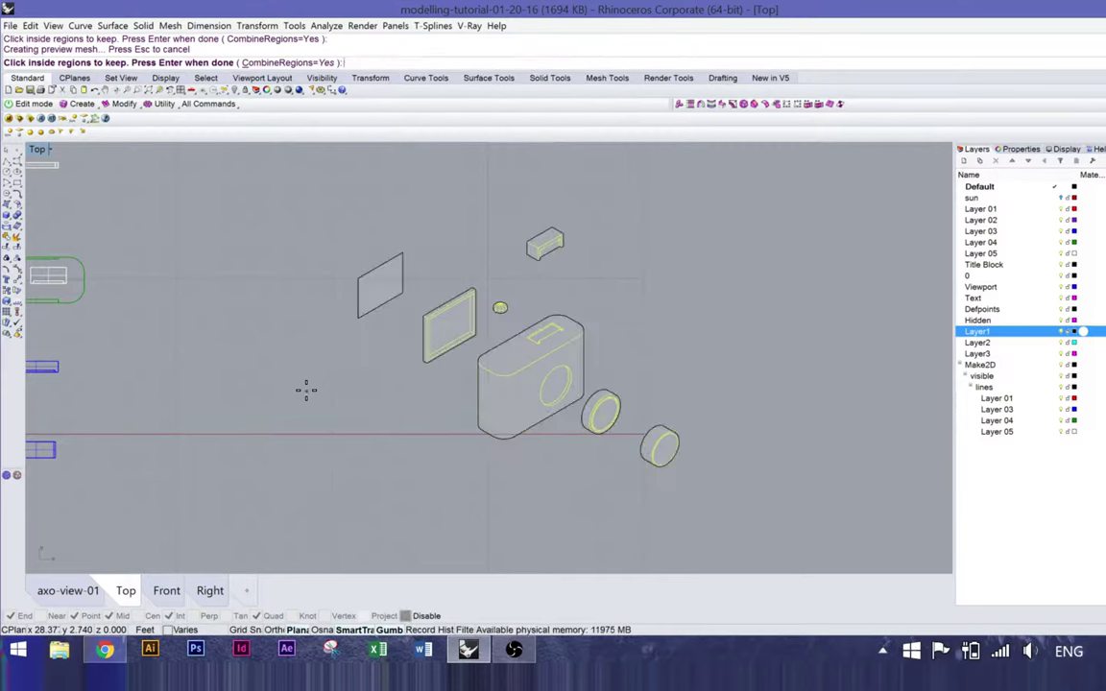
key("Return")
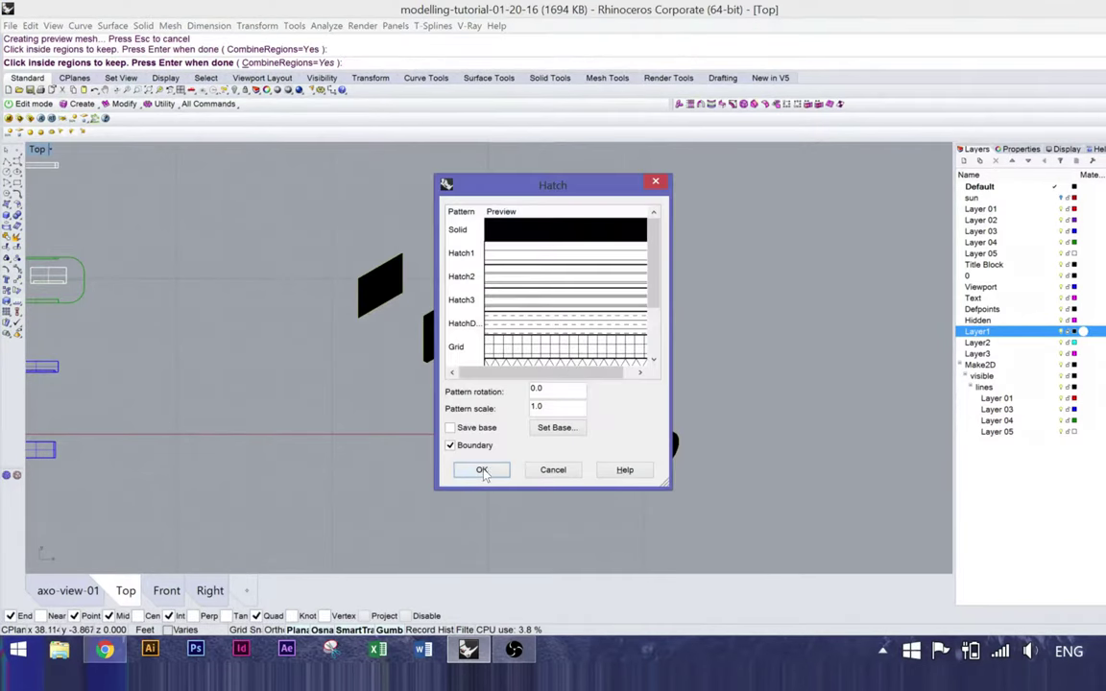
left_click(482, 470)
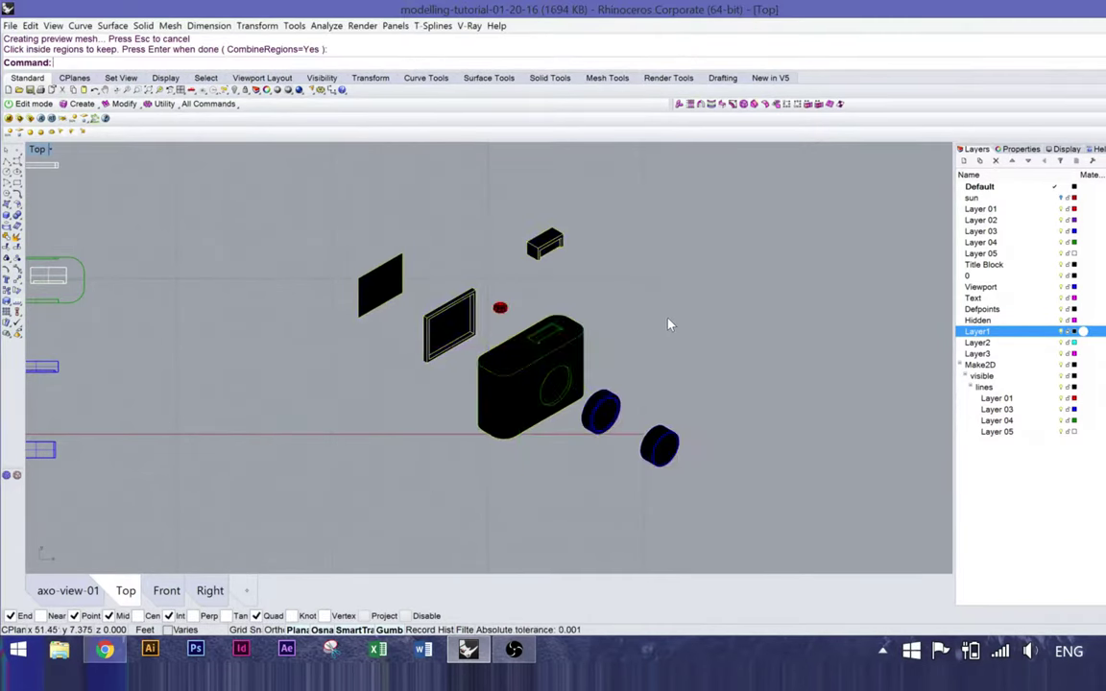
Step: Select all hatches with SelHatch and create a new layer named hatch
type("SelHatch")
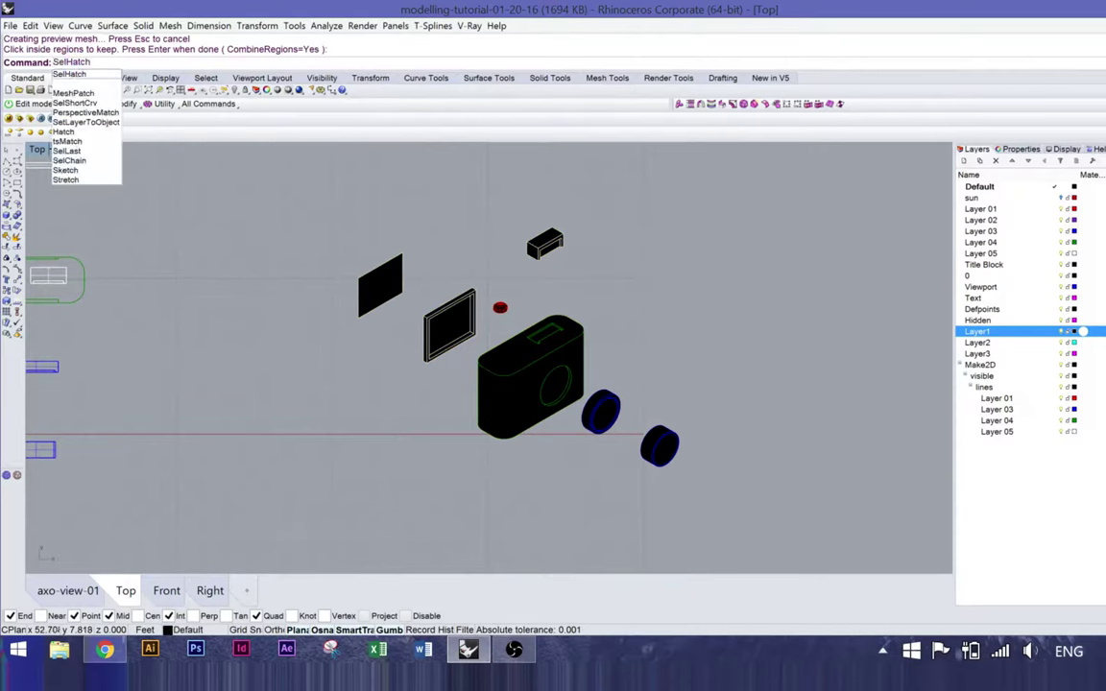
key("Return")
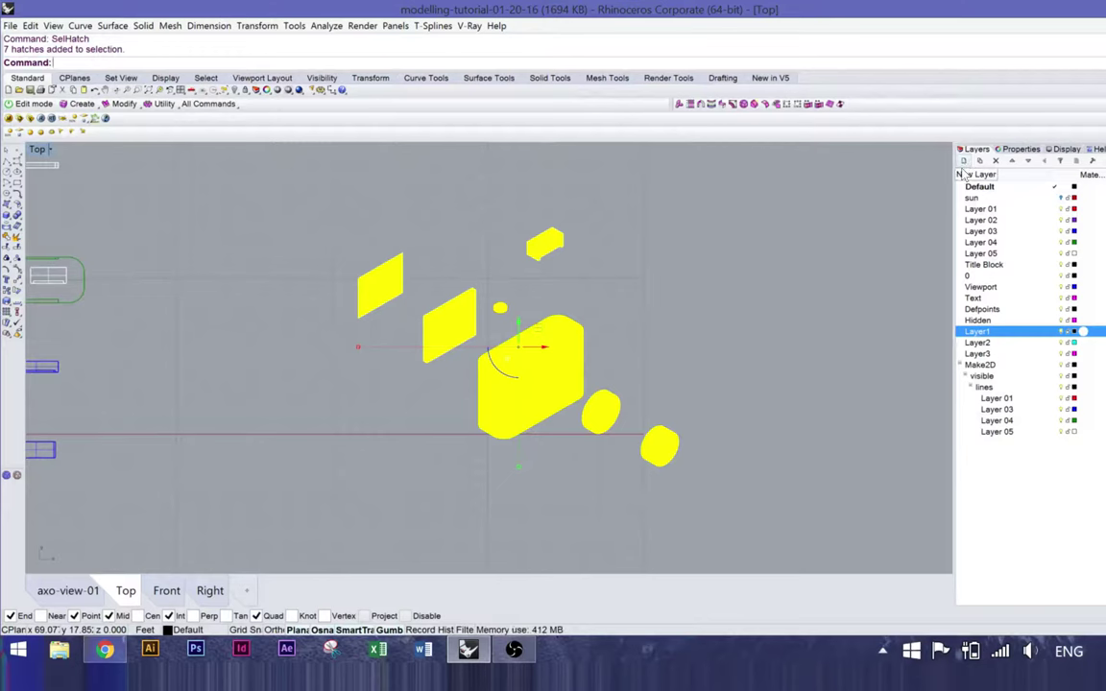
left_click(964, 161)
type("ha")
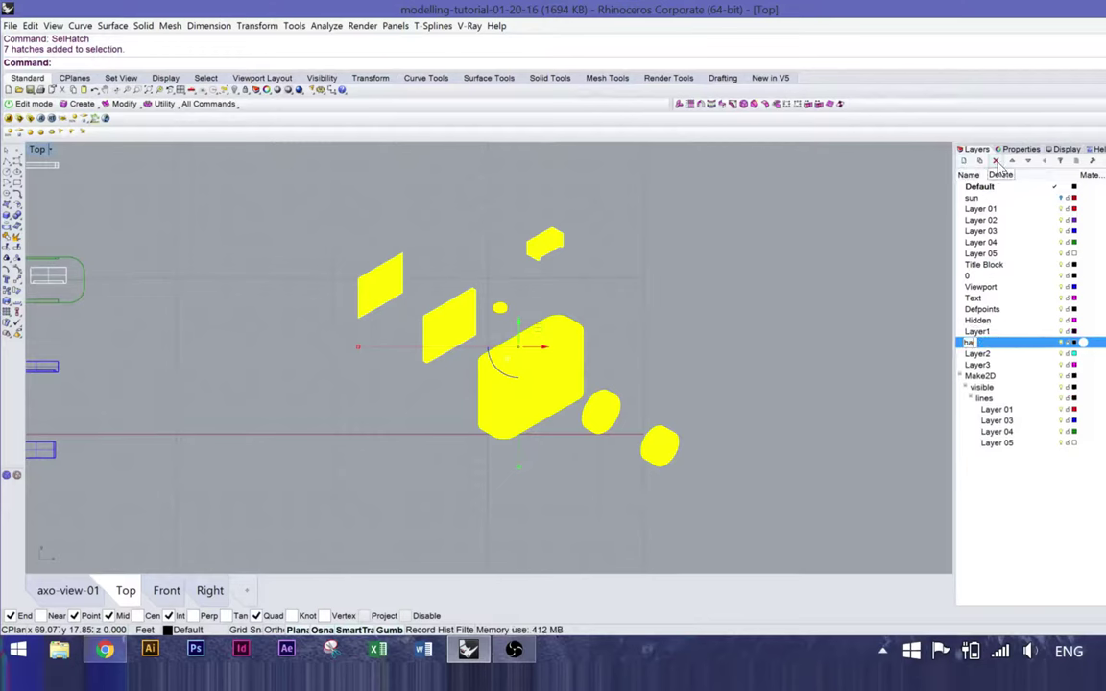
type("tch")
key("Return")
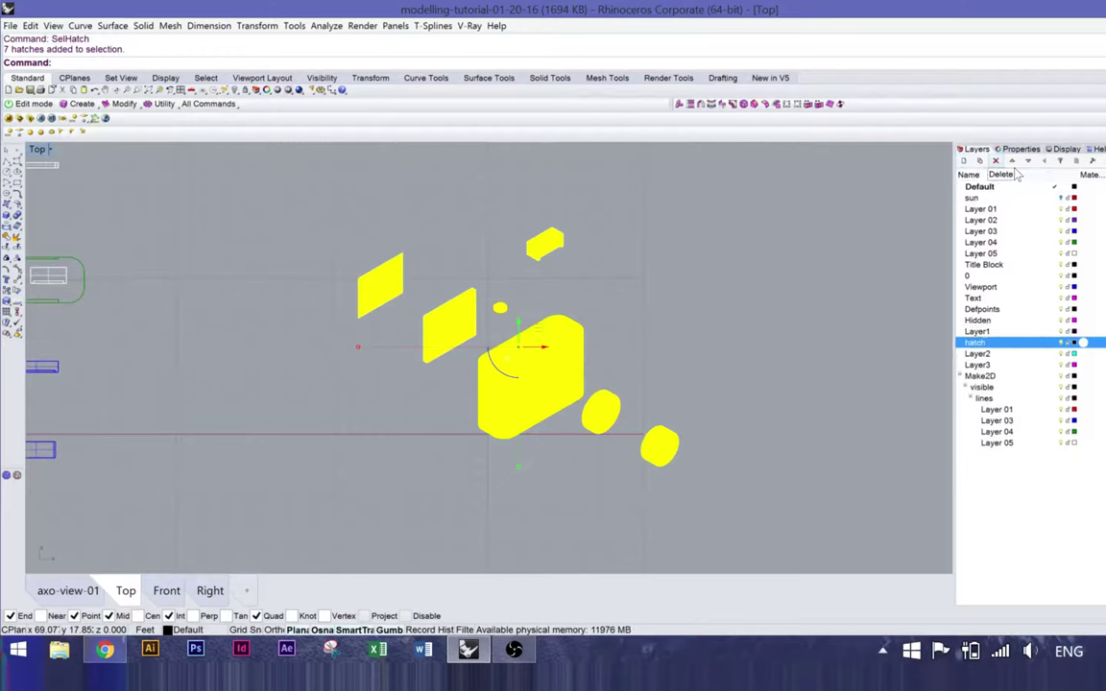
Step: Set the hatch layer's color to Light Gray
left_click(1074, 344)
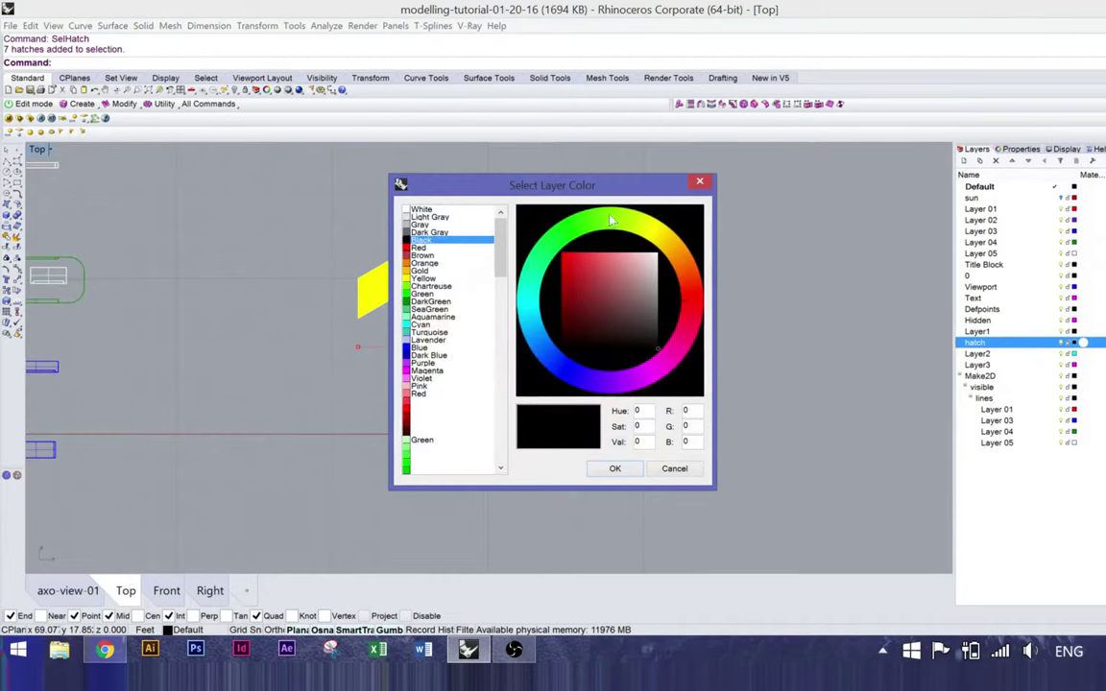
left_click(423, 217)
left_click(615, 469)
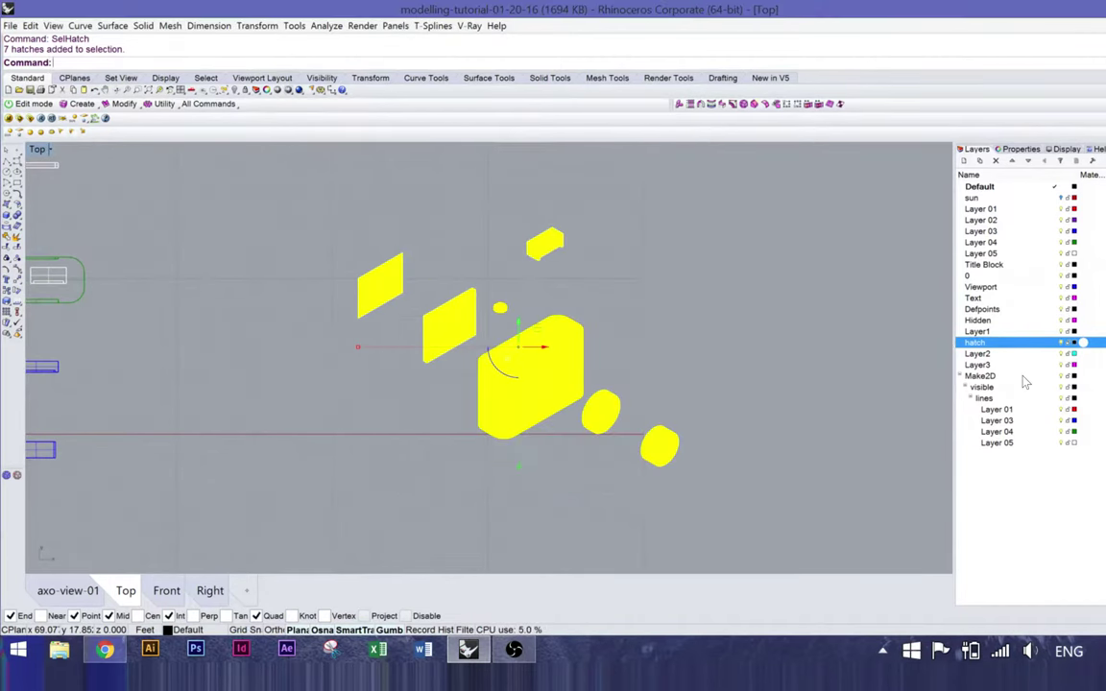
Step: Move the selected hatches to the hatch layer and clear the selection
right_click(1018, 343)
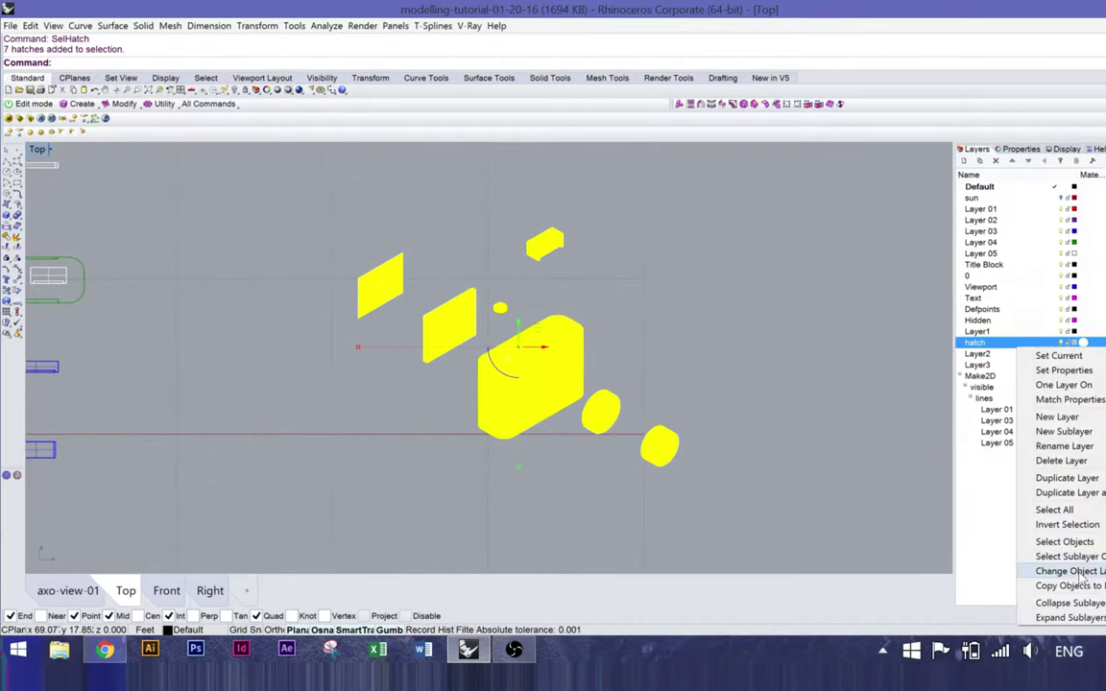
left_click(1083, 573)
left_click(588, 302)
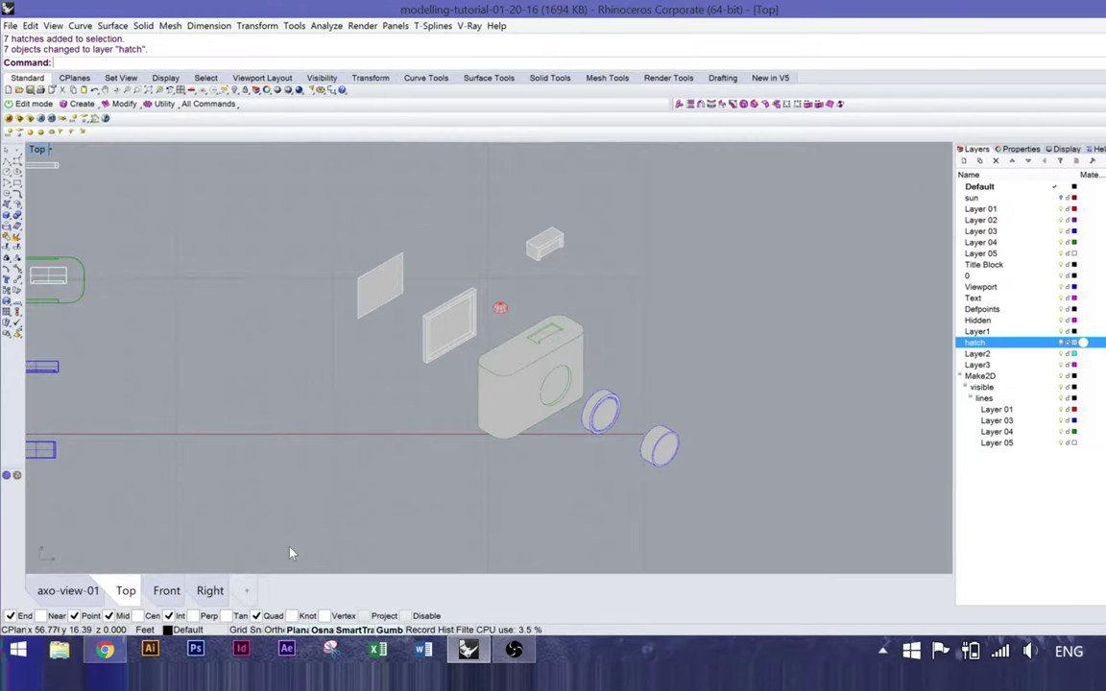
key("ctrl+a")
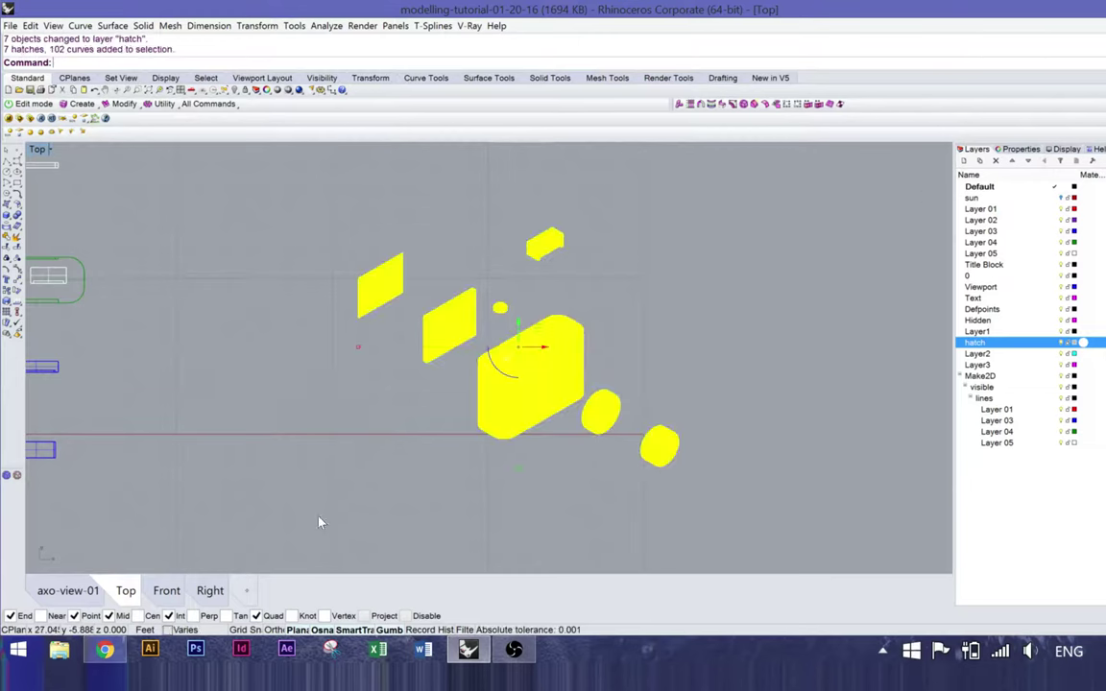
left_click(325, 190)
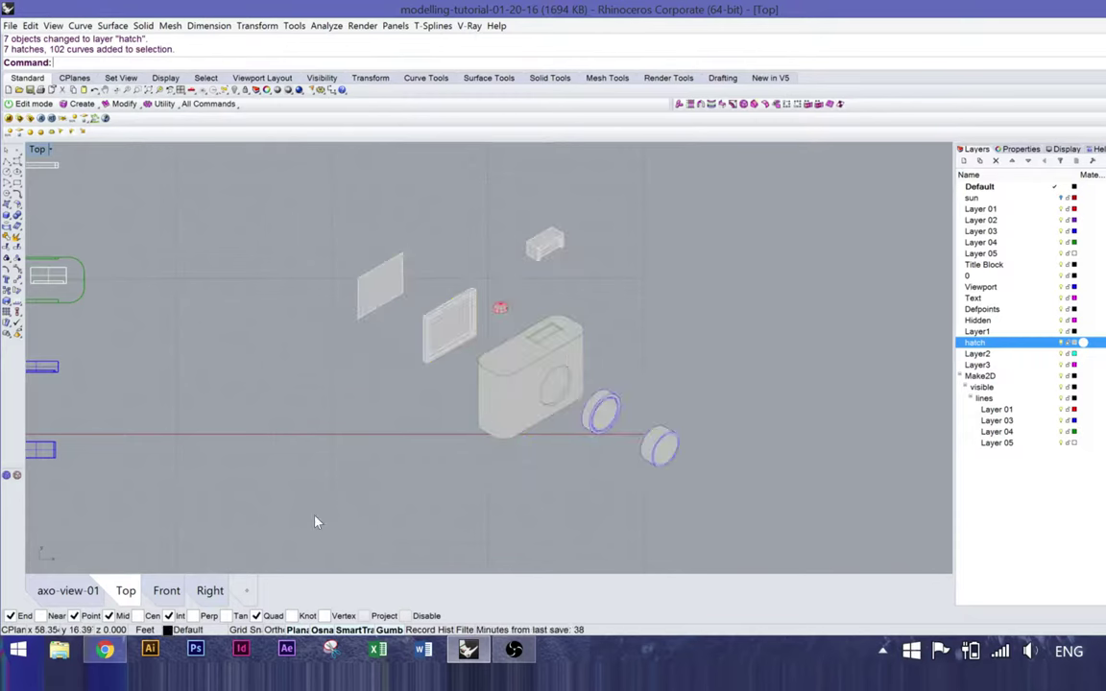
key("ctrl+a")
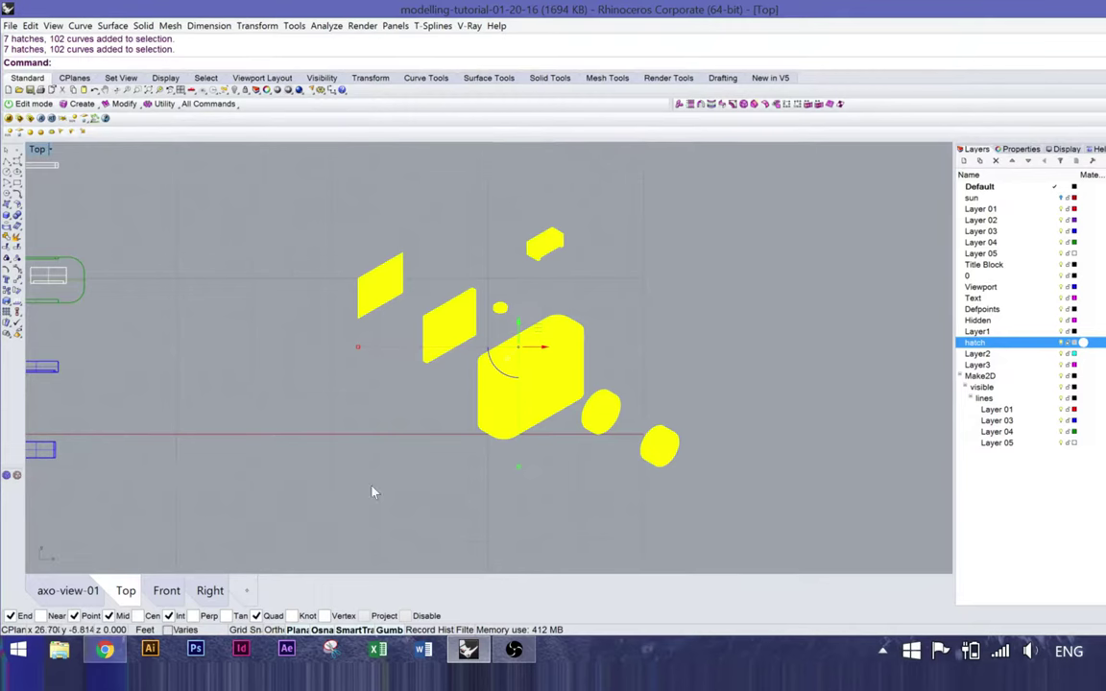
left_click(690, 356)
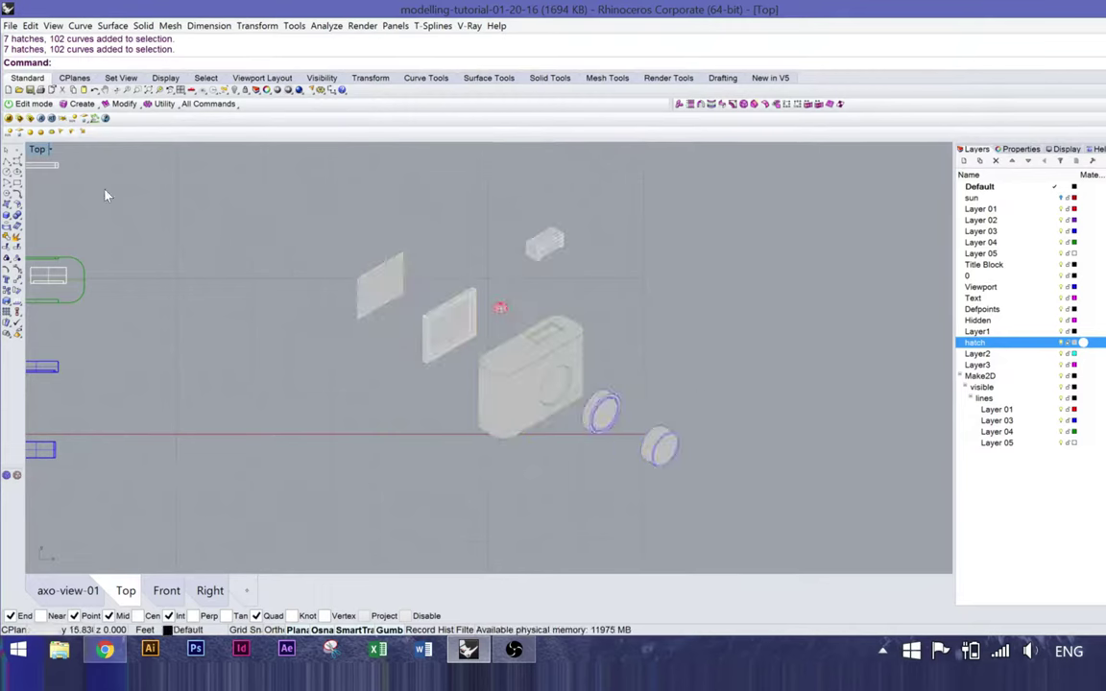
Step: Draw a trial line from the flat panel's lower corner to the framed panel's lower corner, and delete it
left_click(7, 163)
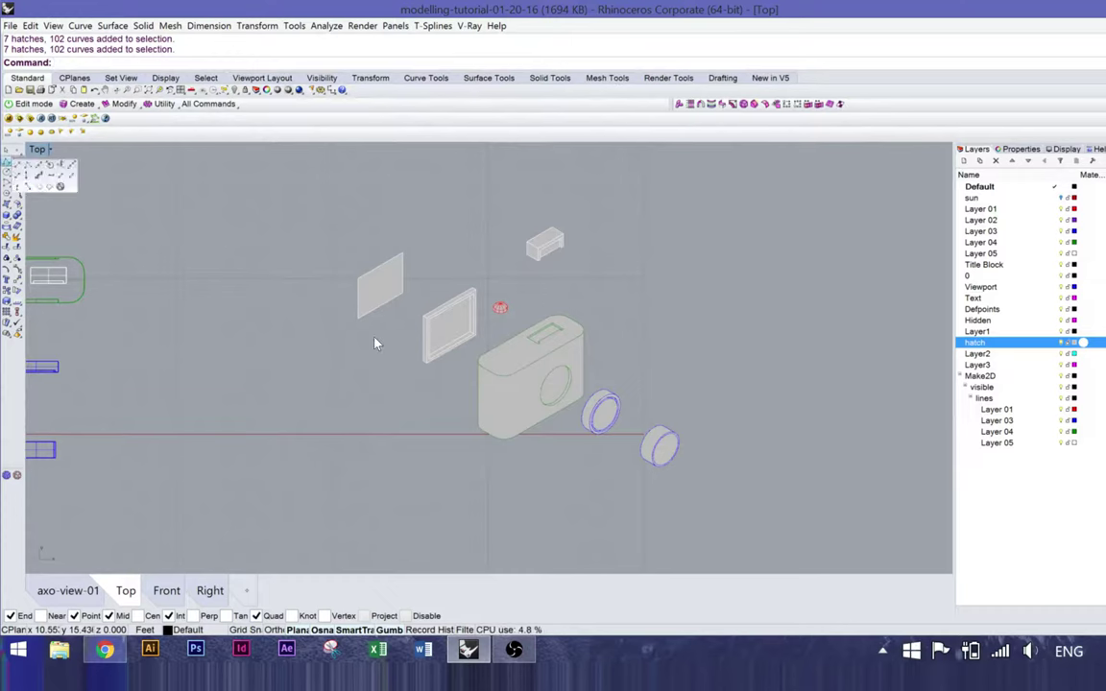
left_click(8, 174)
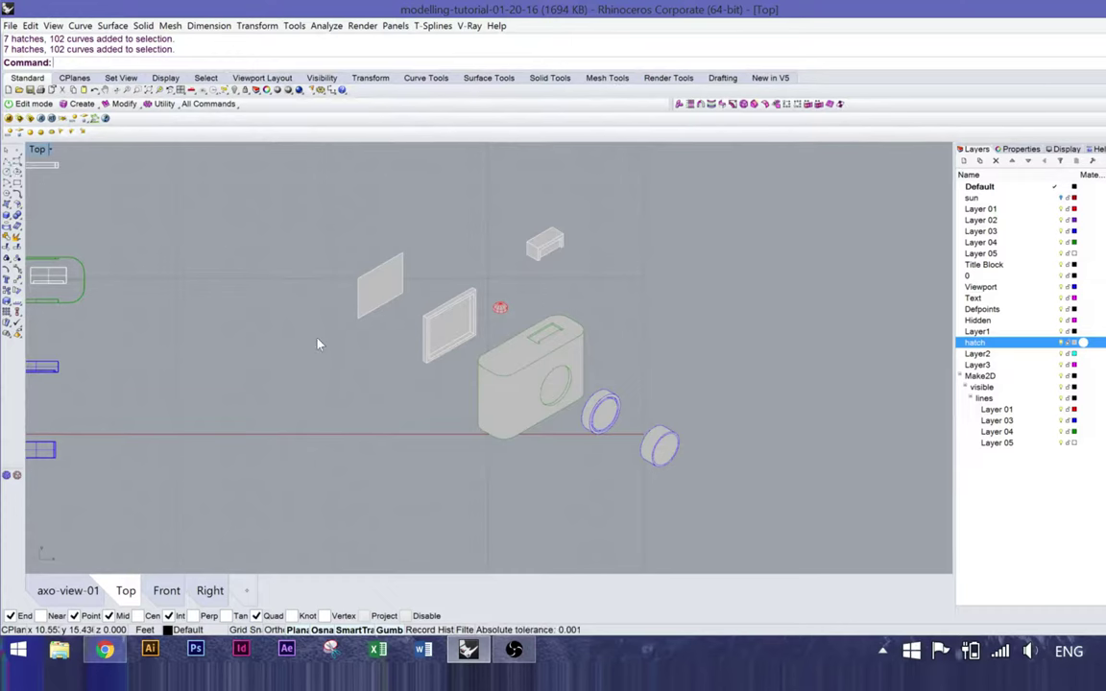
left_click(417, 360)
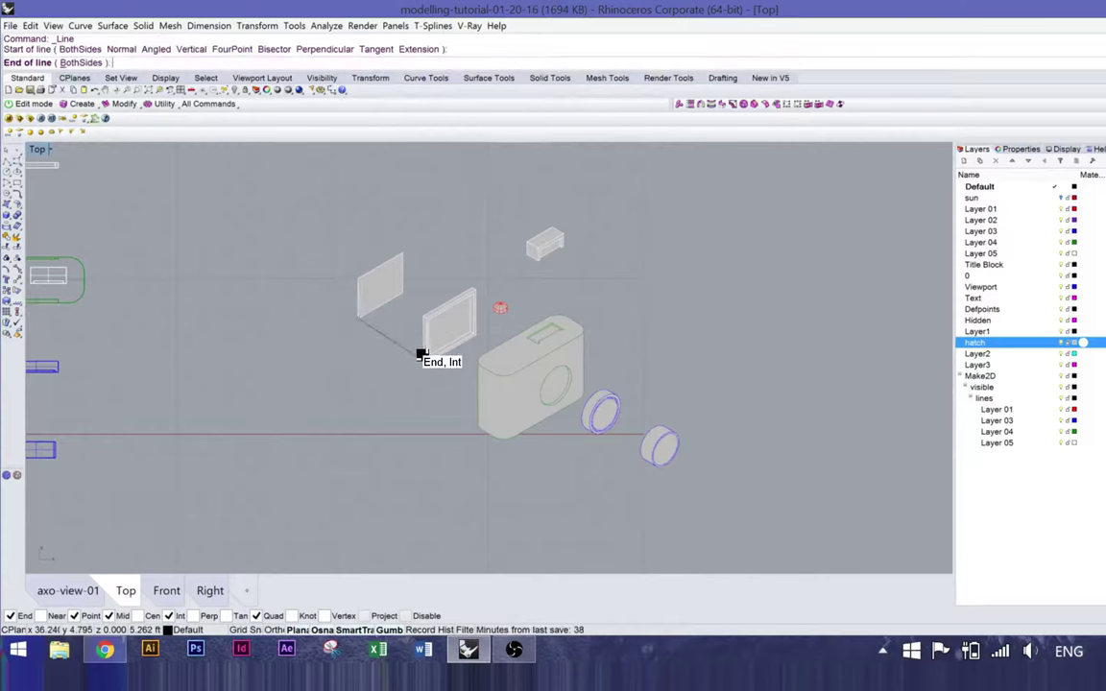
left_click(423, 357)
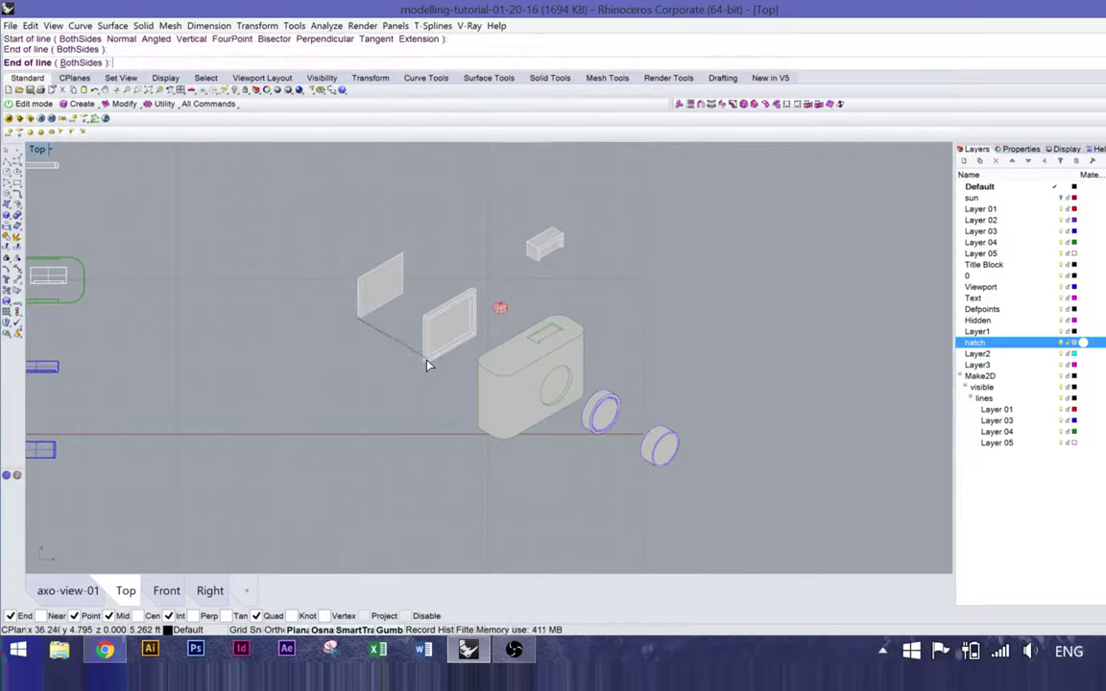
key("Return")
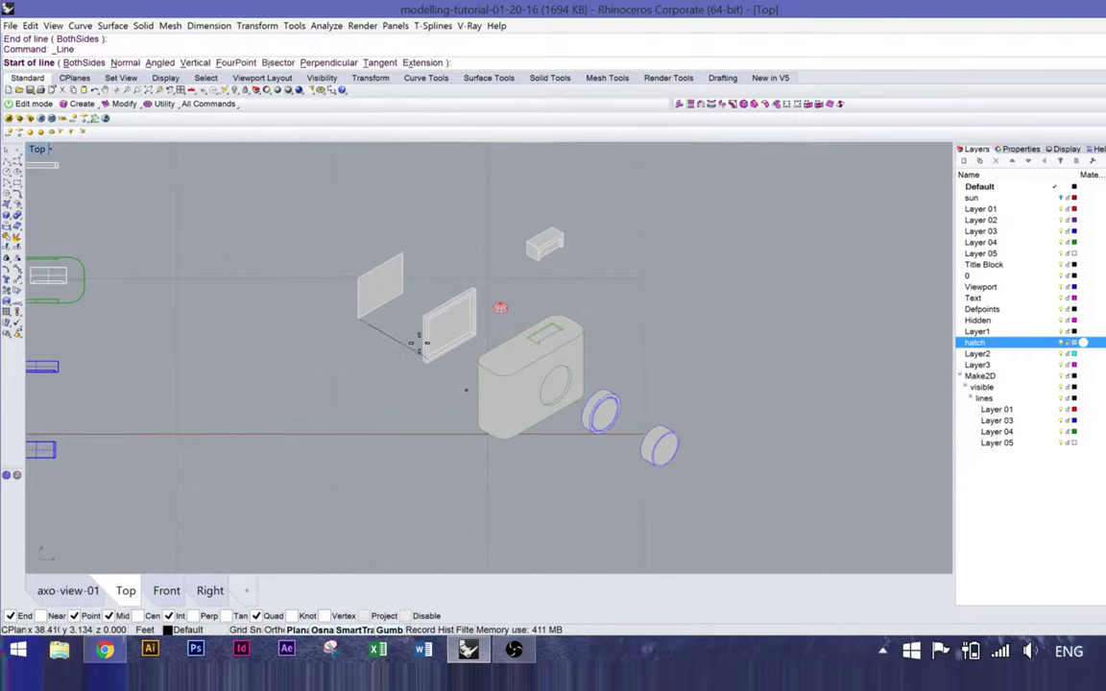
key("Escape")
left_click_drag(403, 333, 382, 376)
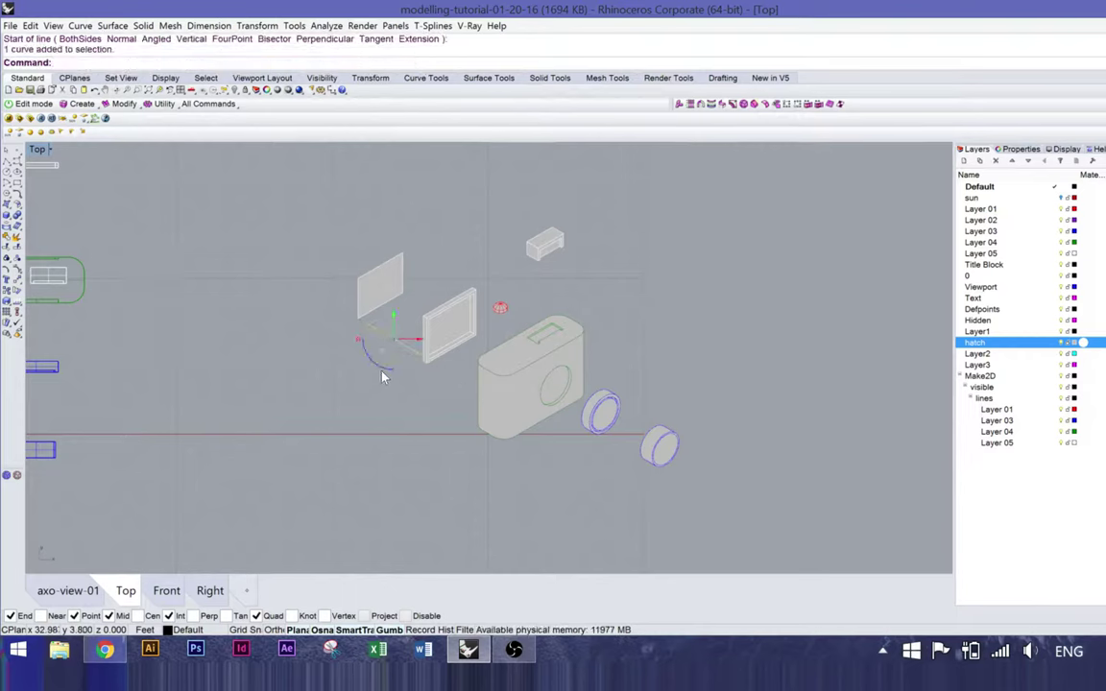
key("Delete")
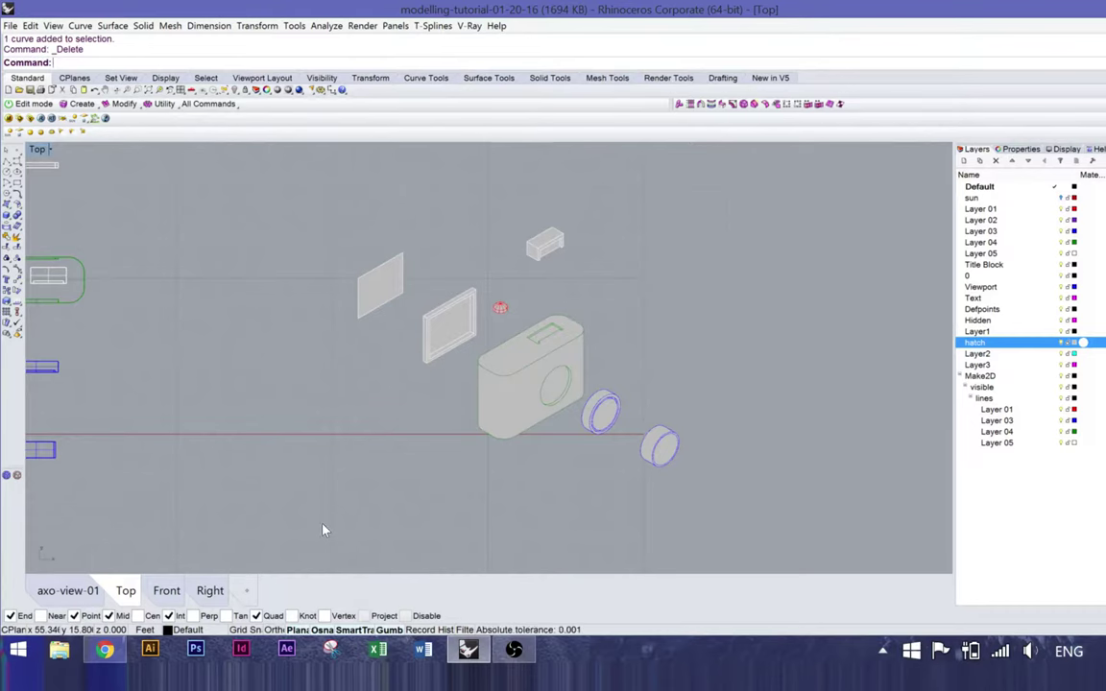
Step: Export the whole hatched 2D drawing to the Desktop as an Adobe Illustrator file named camera-axo
key("ctrl+a")
left_click(11, 26)
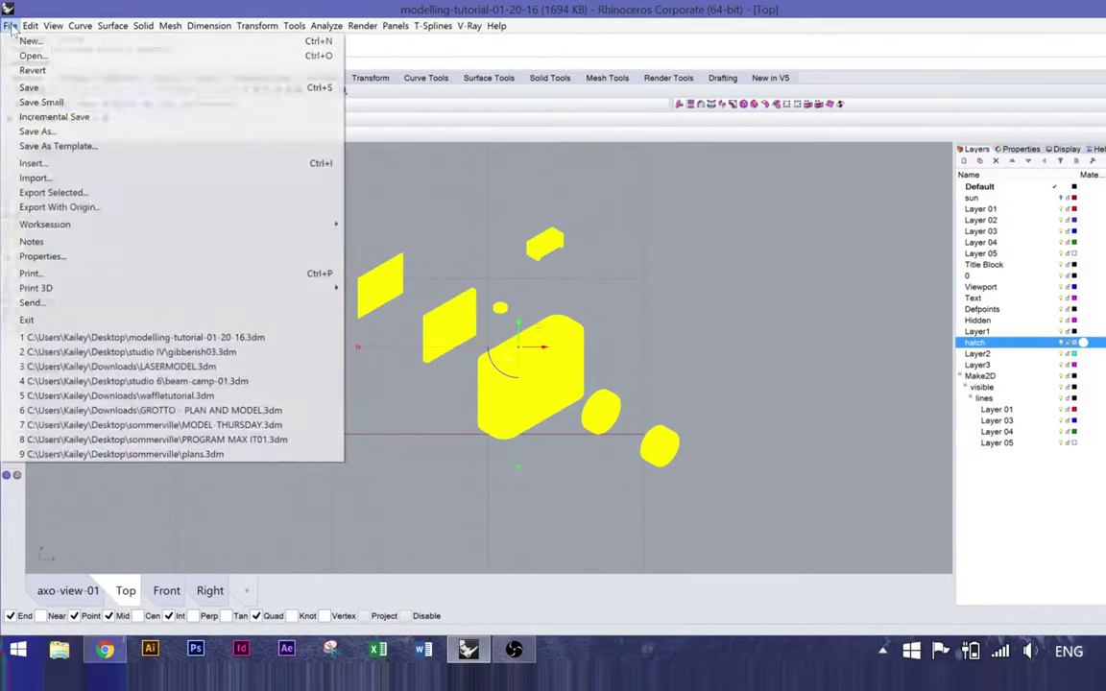
left_click(50, 192)
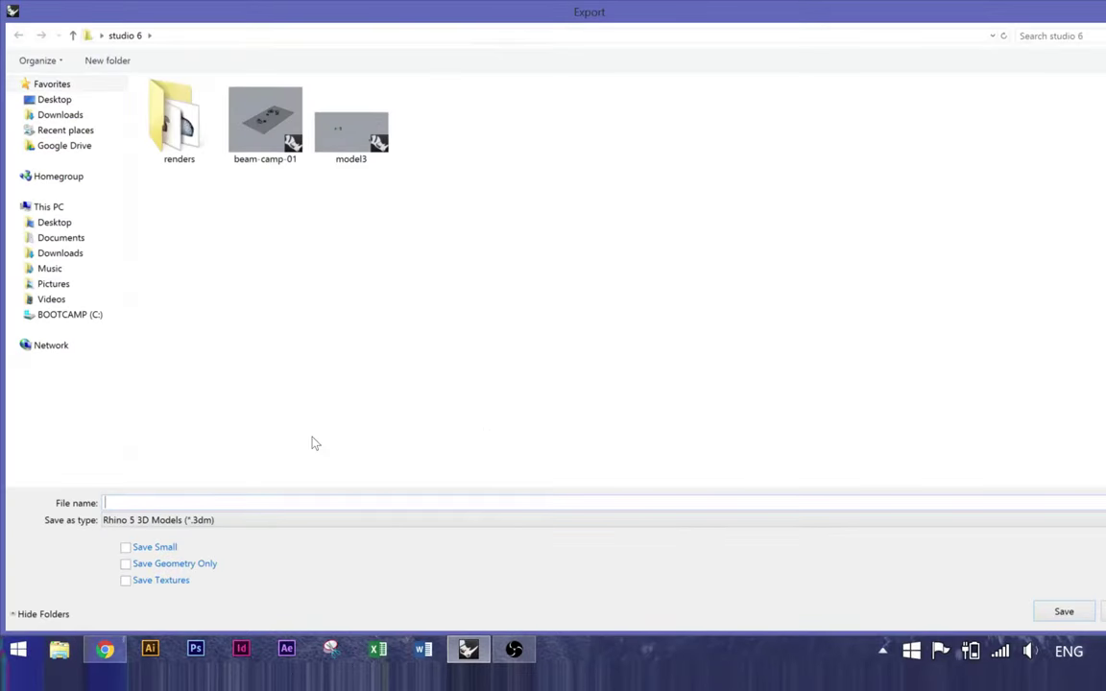
left_click(1070, 520)
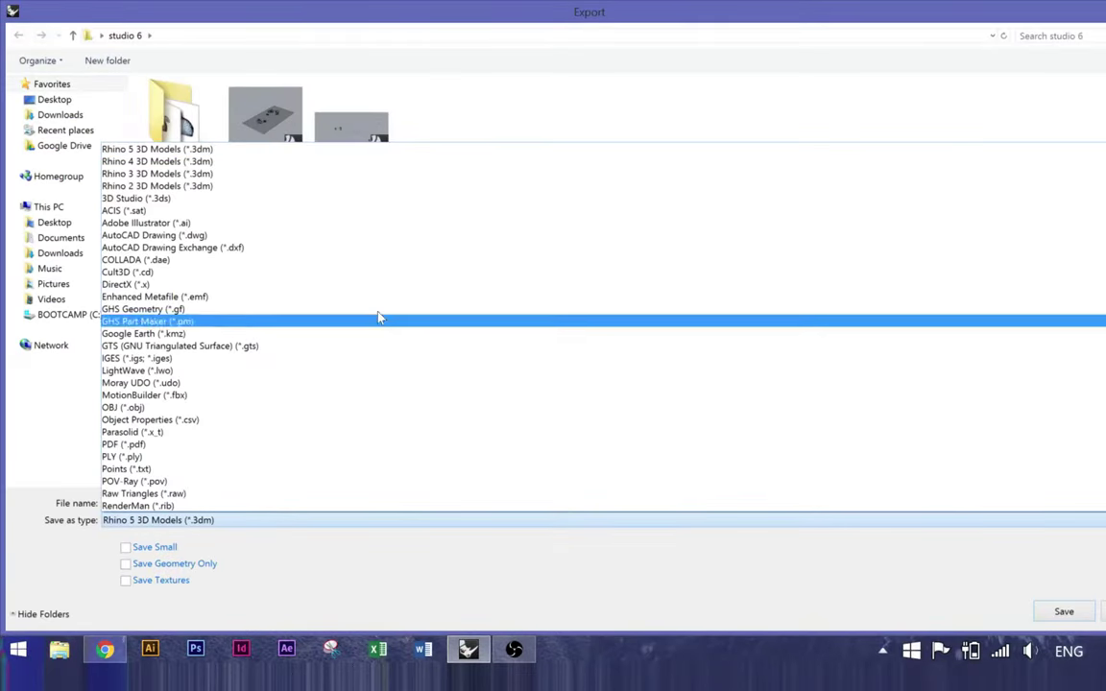
left_click(288, 224)
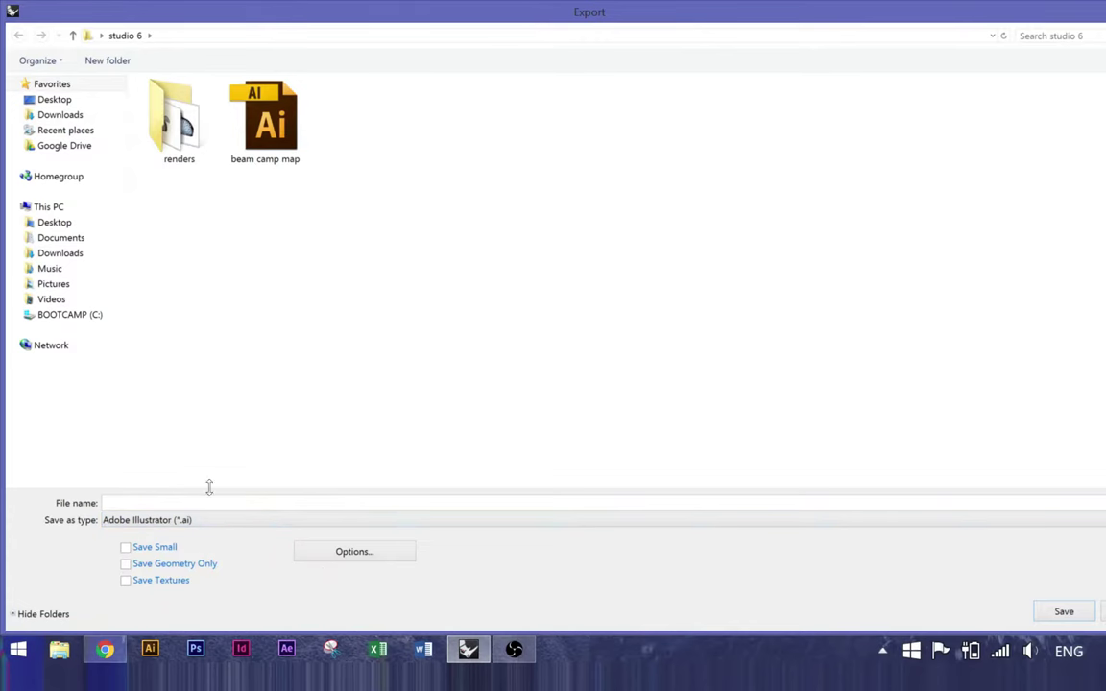
left_click(55, 100)
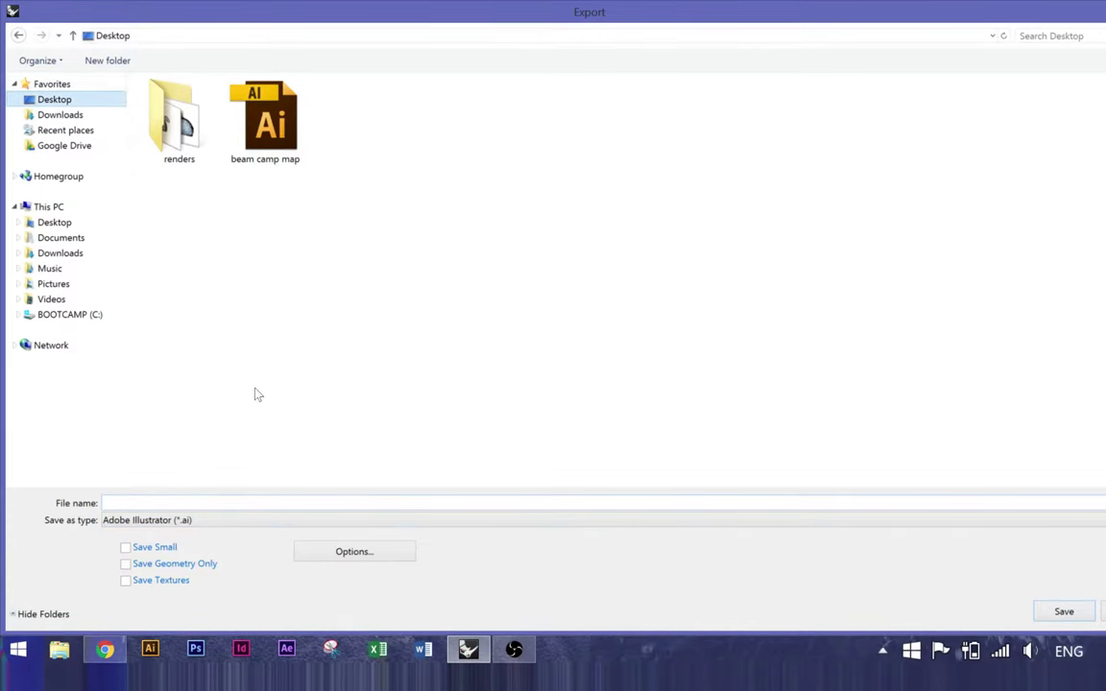
left_click(207, 503)
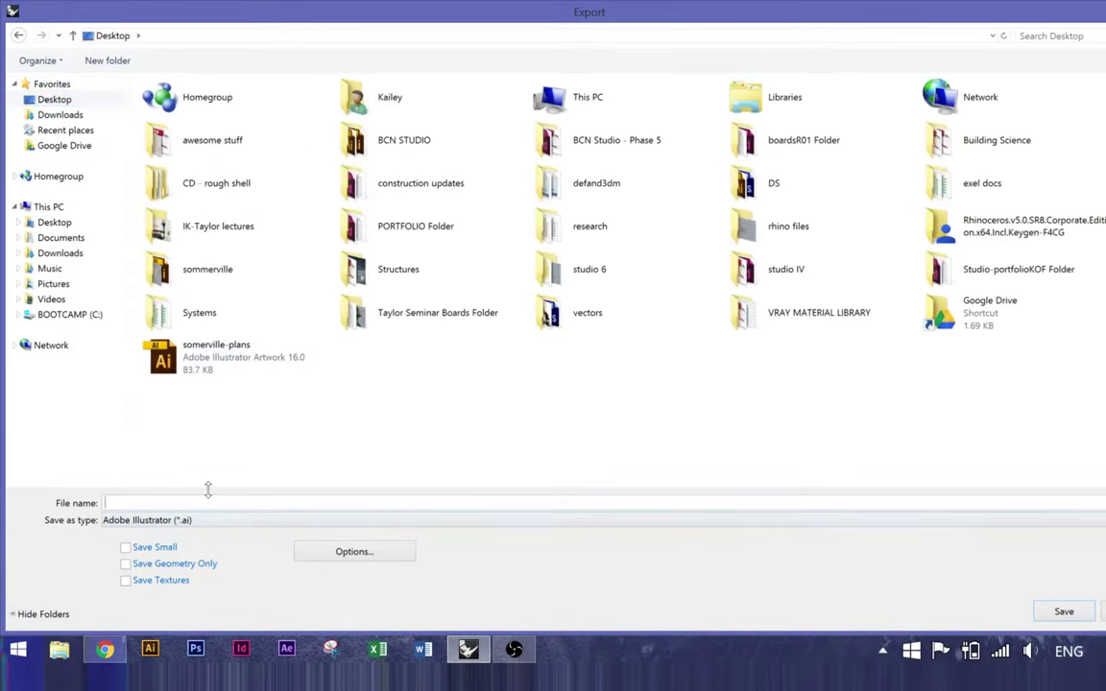
type("camera-axo")
left_click(1056, 610)
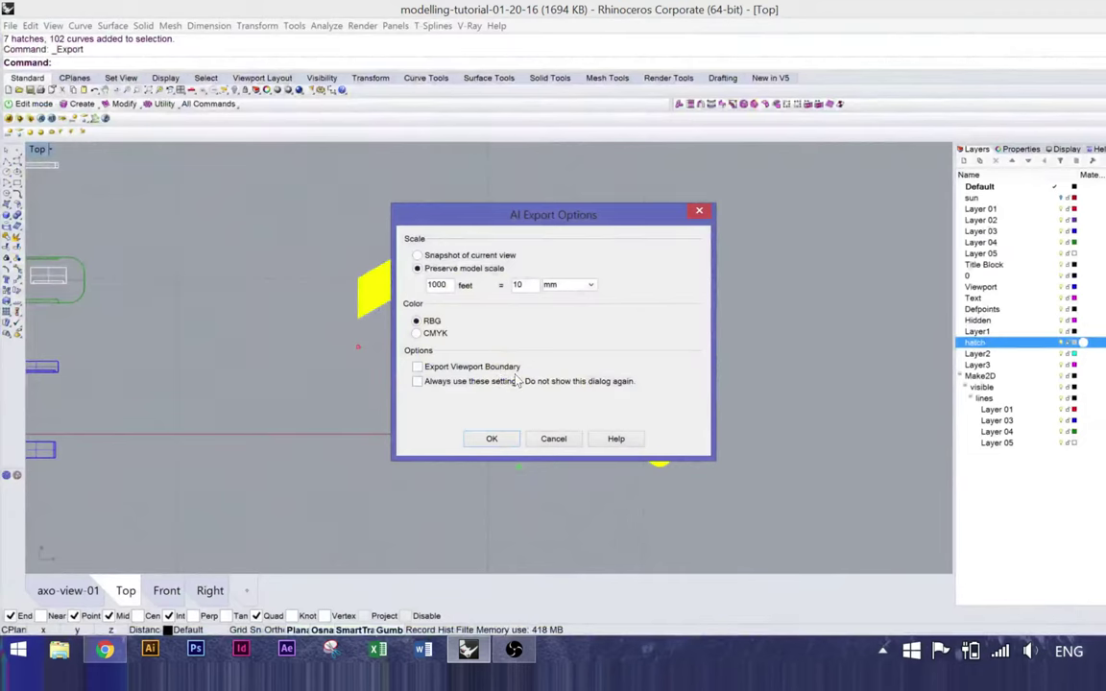
Step: Set the AI export scale to 10 feet = 10 inch, complete the export and deselect the drawing
double_click(437, 284)
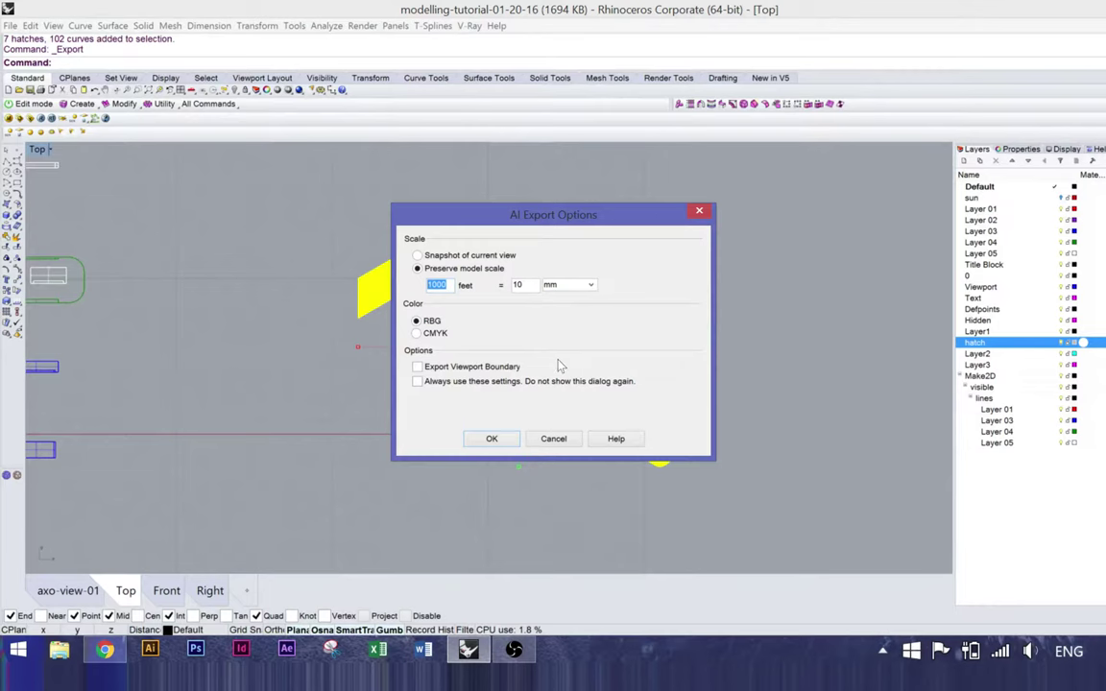
type("10")
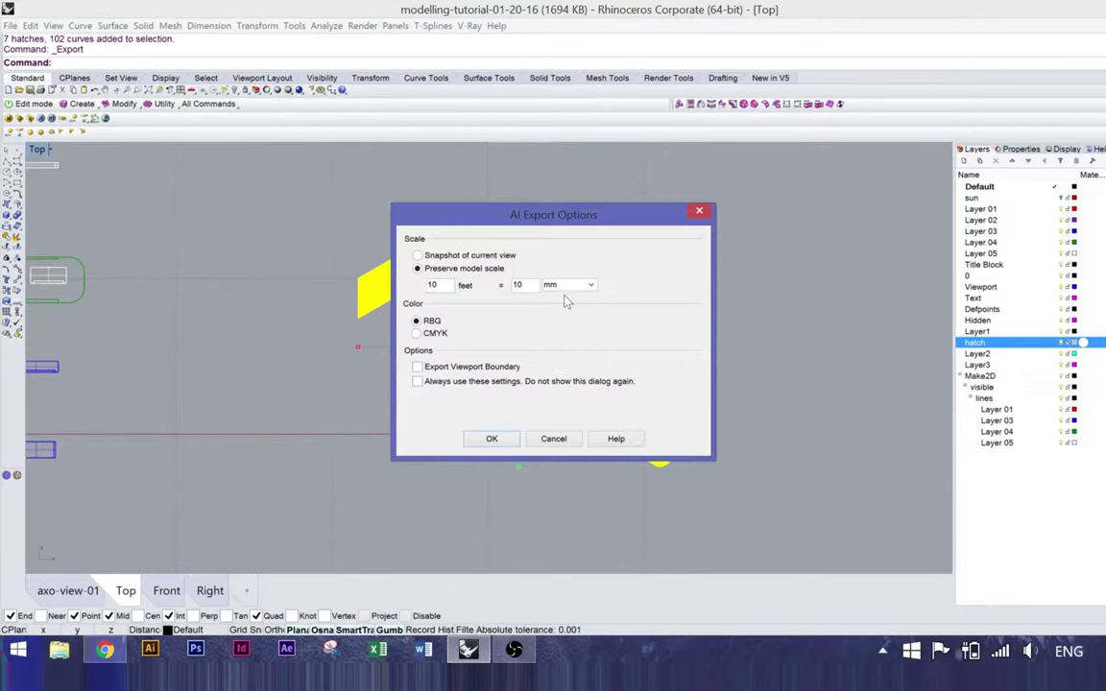
left_click(590, 285)
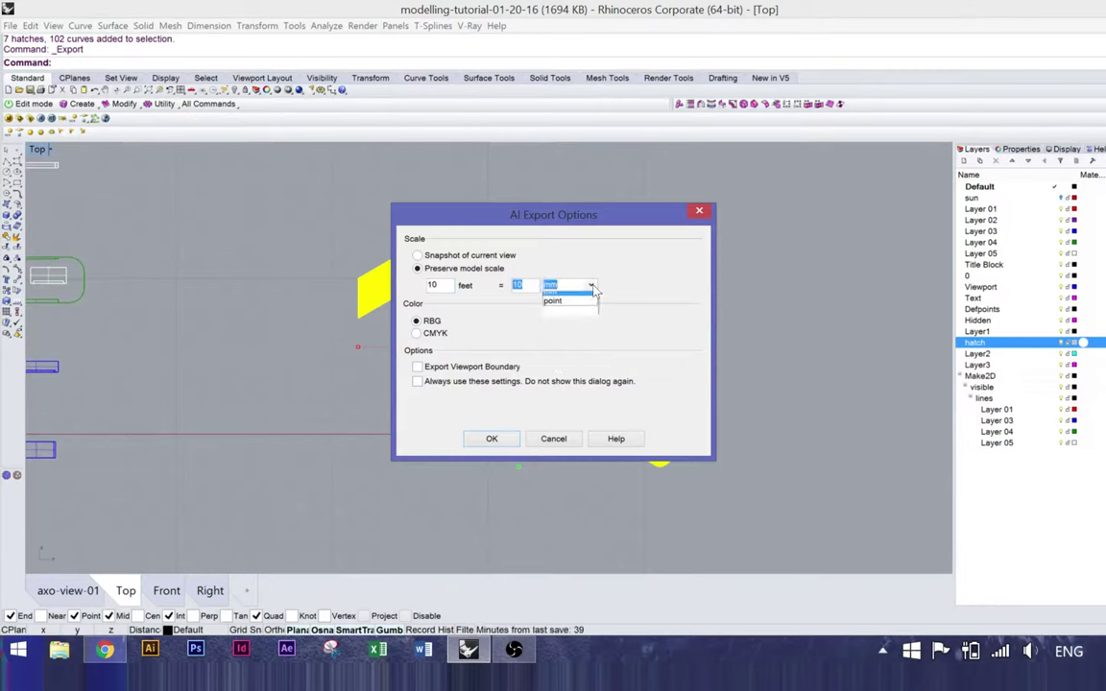
left_click(555, 297)
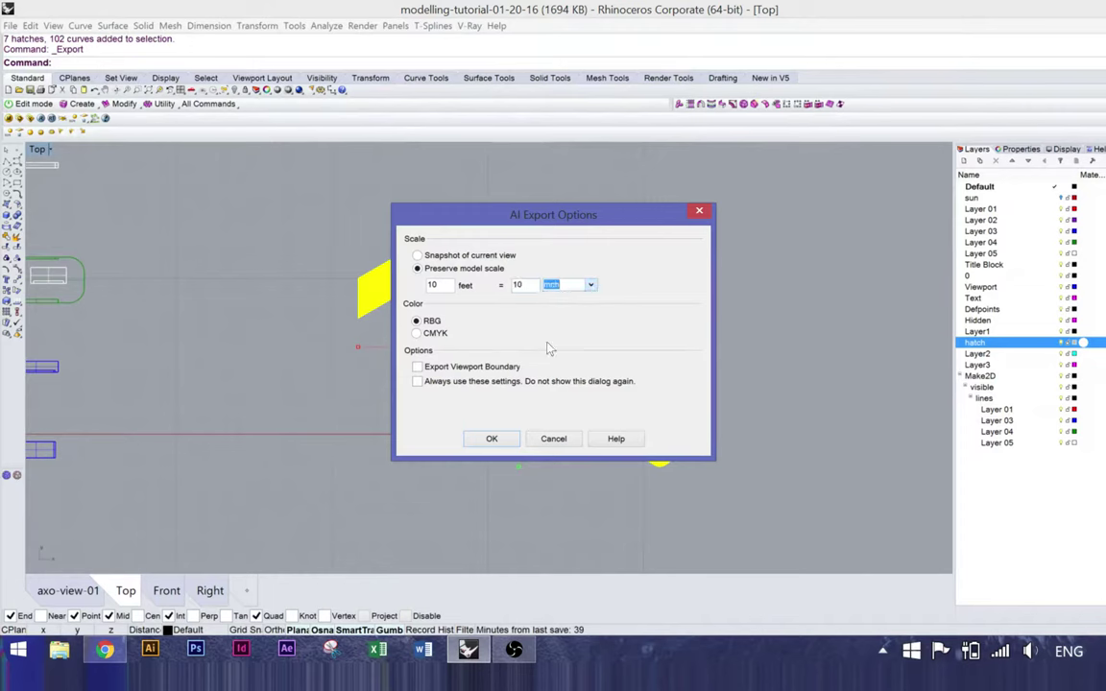
left_click(492, 439)
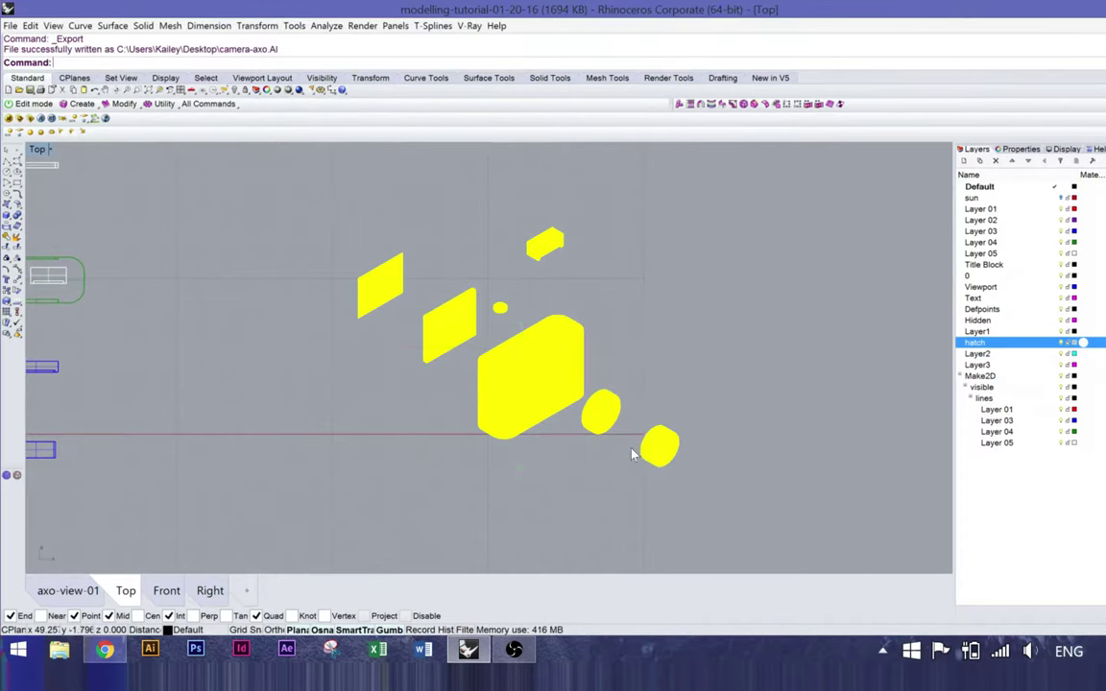
key("Escape")
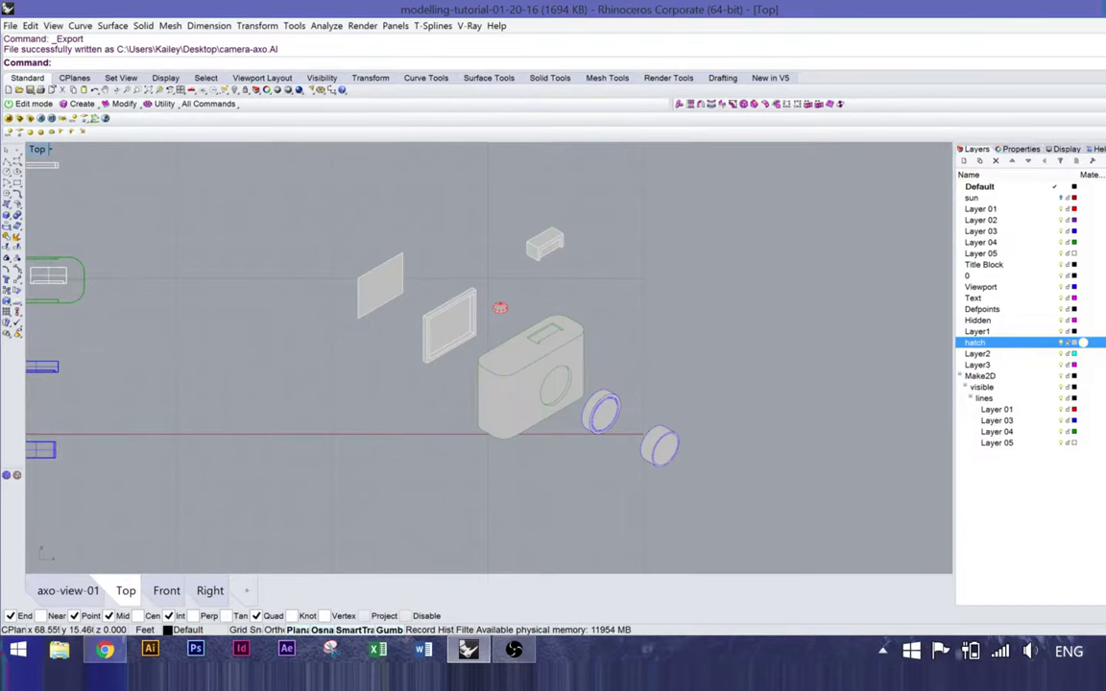
Step: Open the exported camera-axo file from the desktop in Illustrator and switch back to the camera model in Rhino
left_click(468, 650)
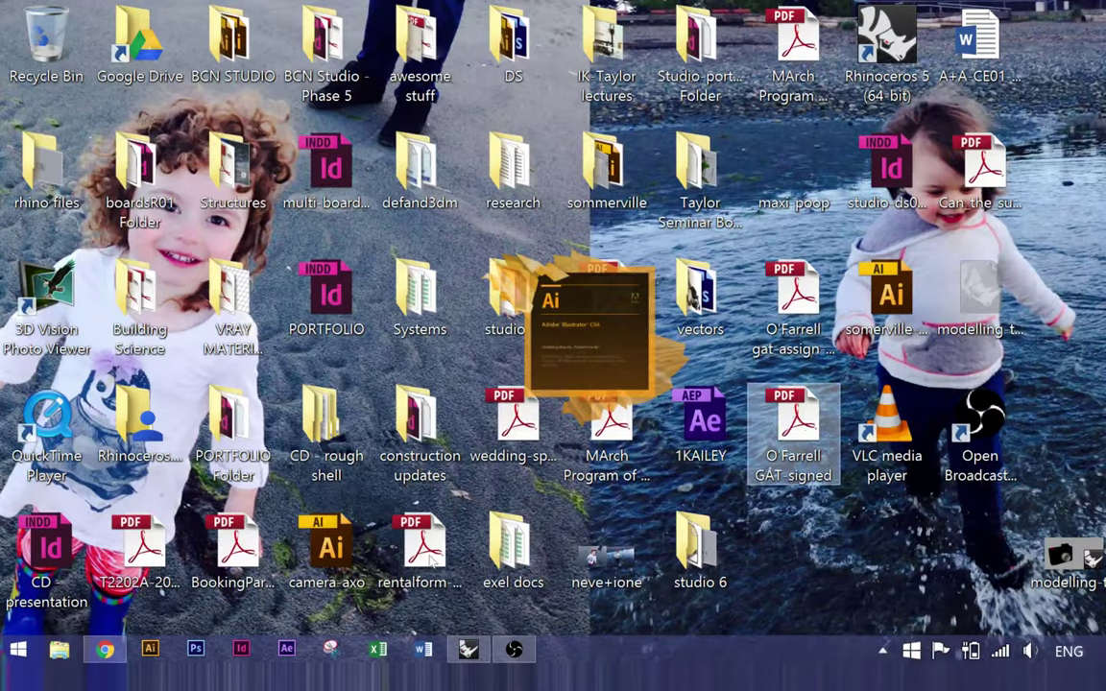
left_click(472, 663)
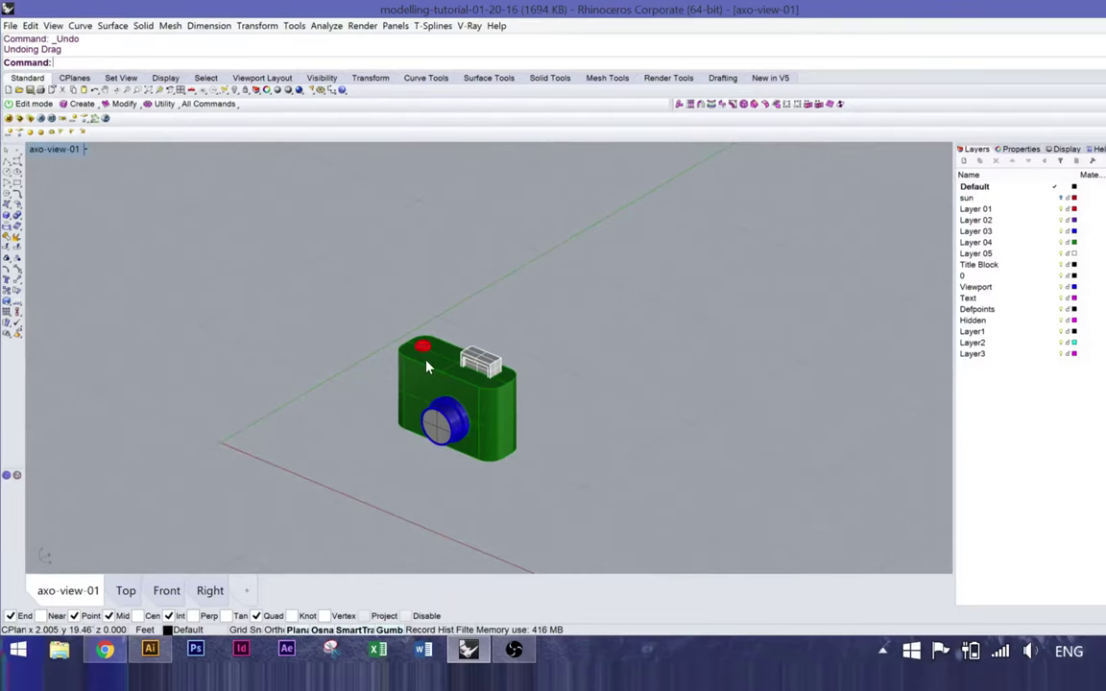
scroll(622, 328, "up", 2)
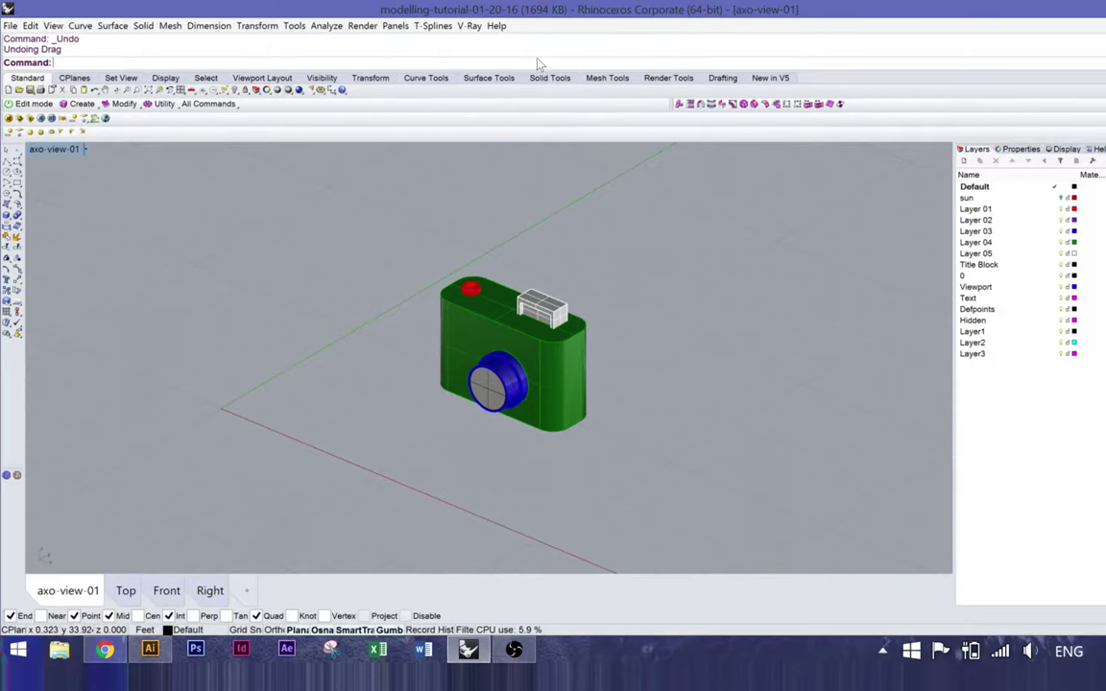
Step: Open the V-Ray option editor to view its setting categories, and close it
left_click(469, 26)
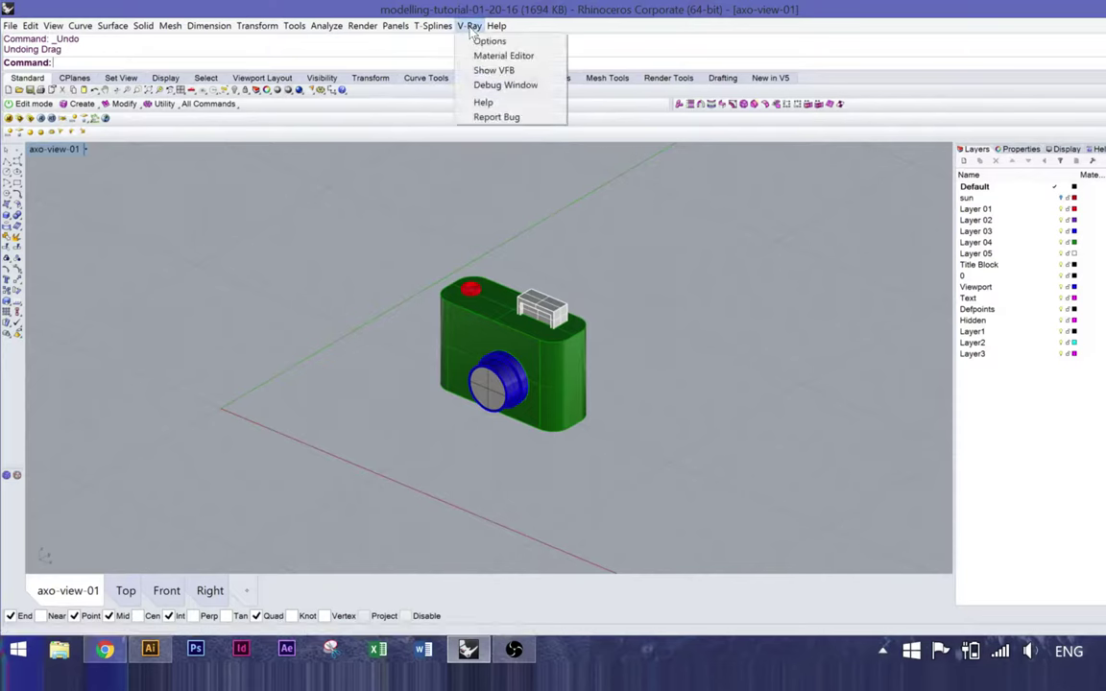
left_click(491, 54)
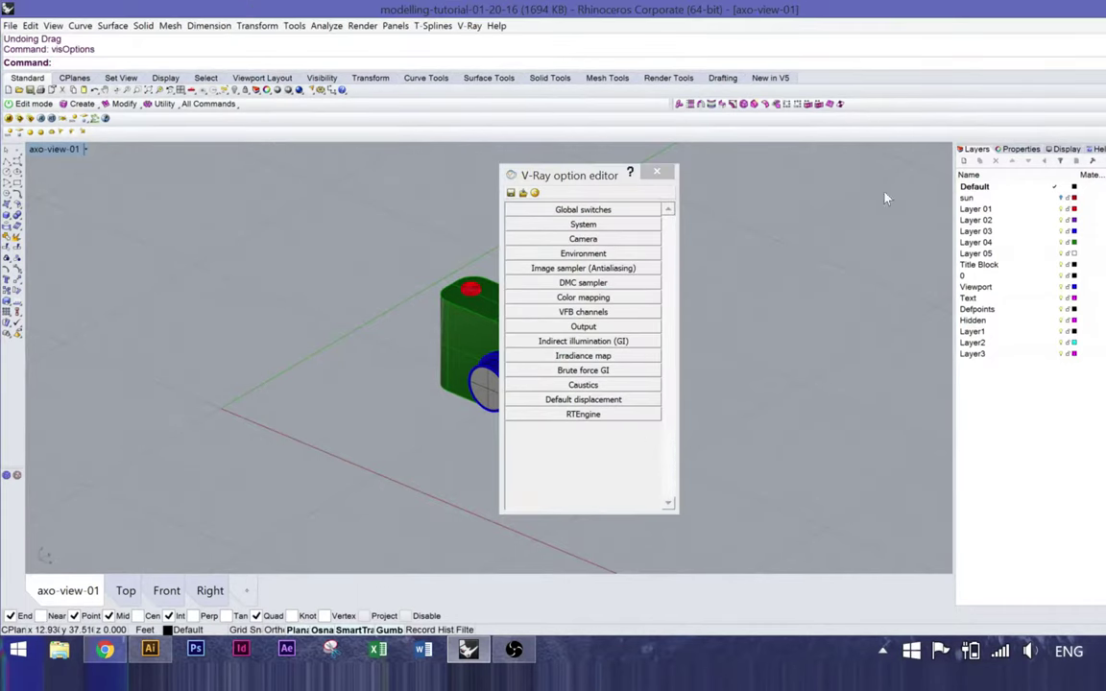
left_click(666, 175)
Step: Delete the sun layer together with the object on it
left_click(989, 198)
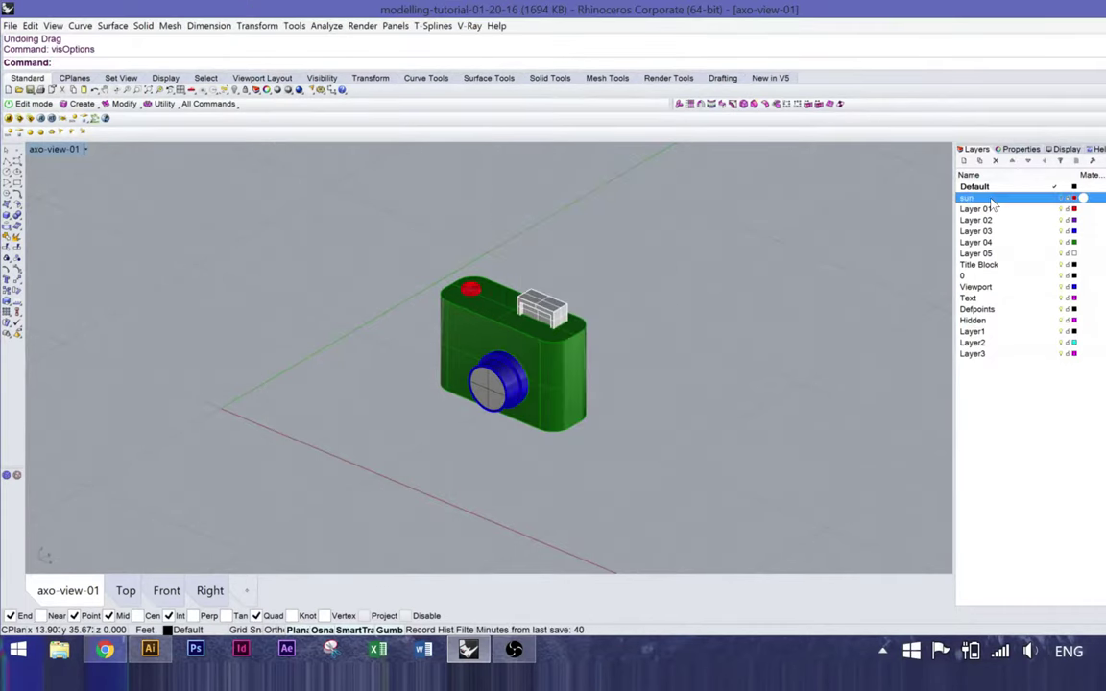
right_click(989, 197)
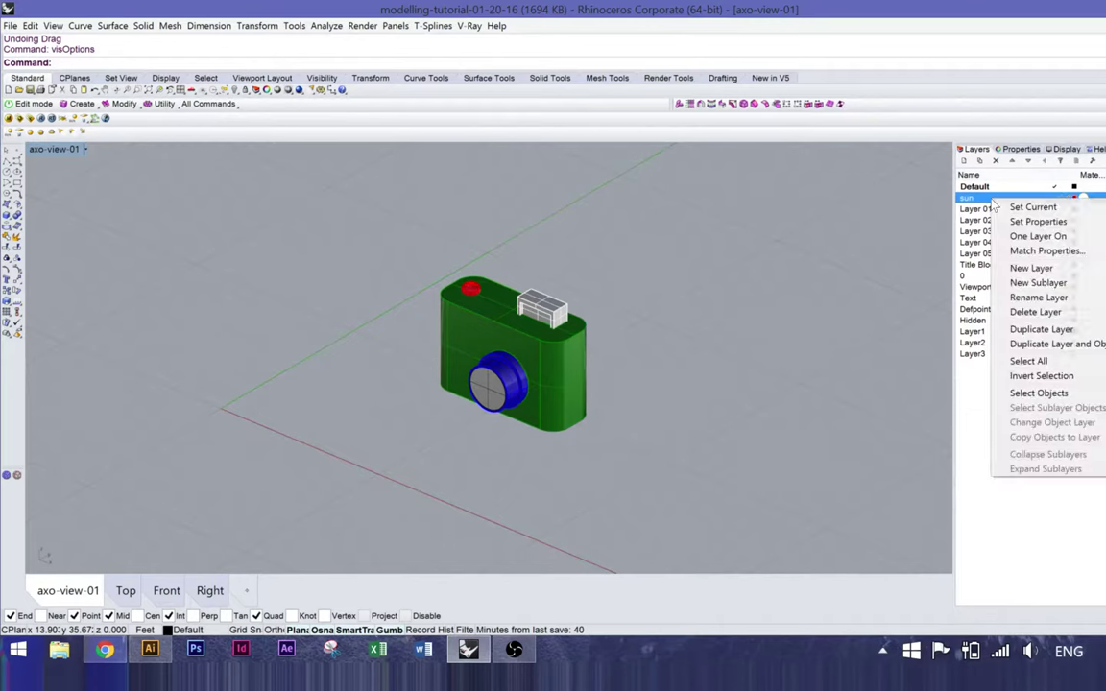
left_click(1046, 312)
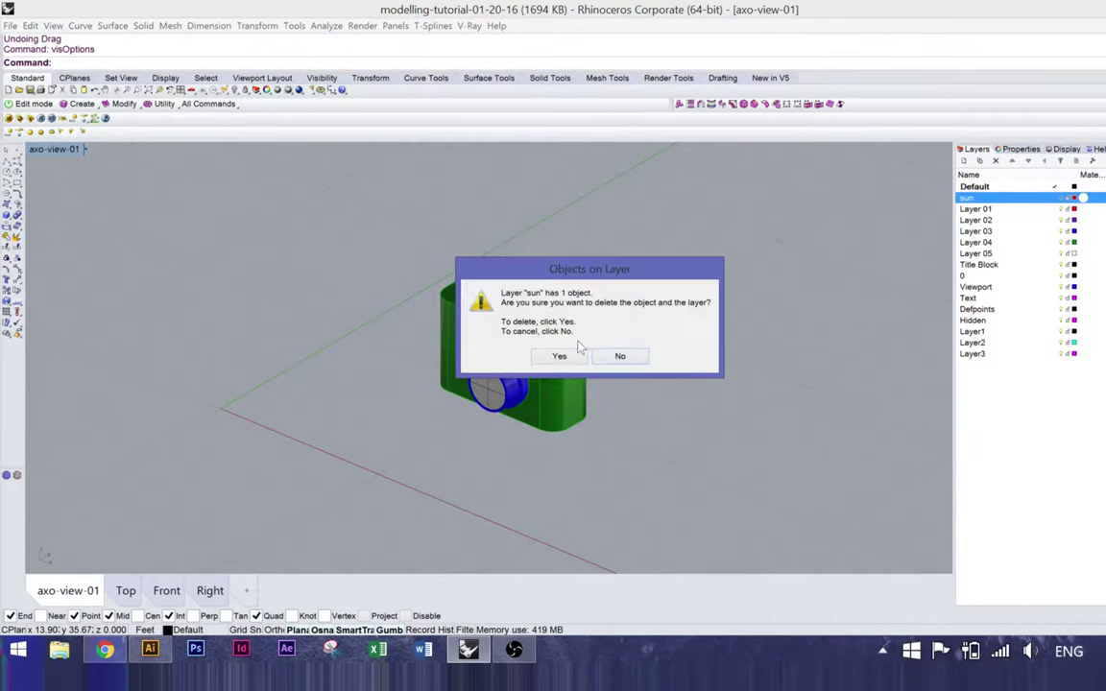
left_click(560, 356)
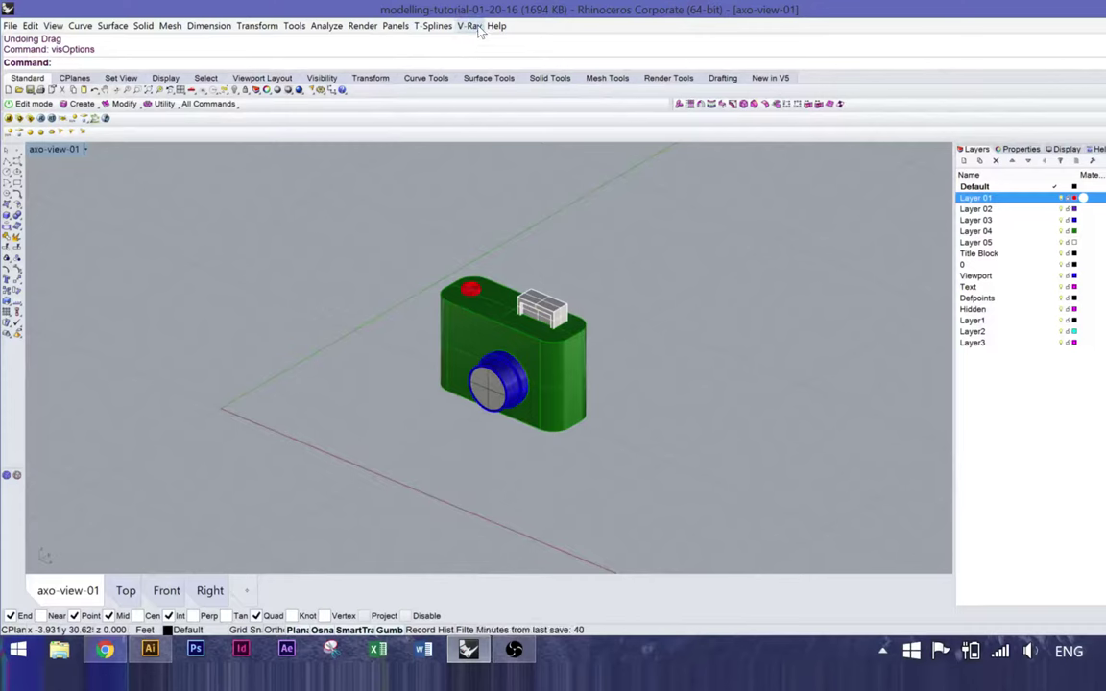
Step: In the V-Ray environment options, choose TexSky as the GI skylight texture and accept it
left_click(469, 26)
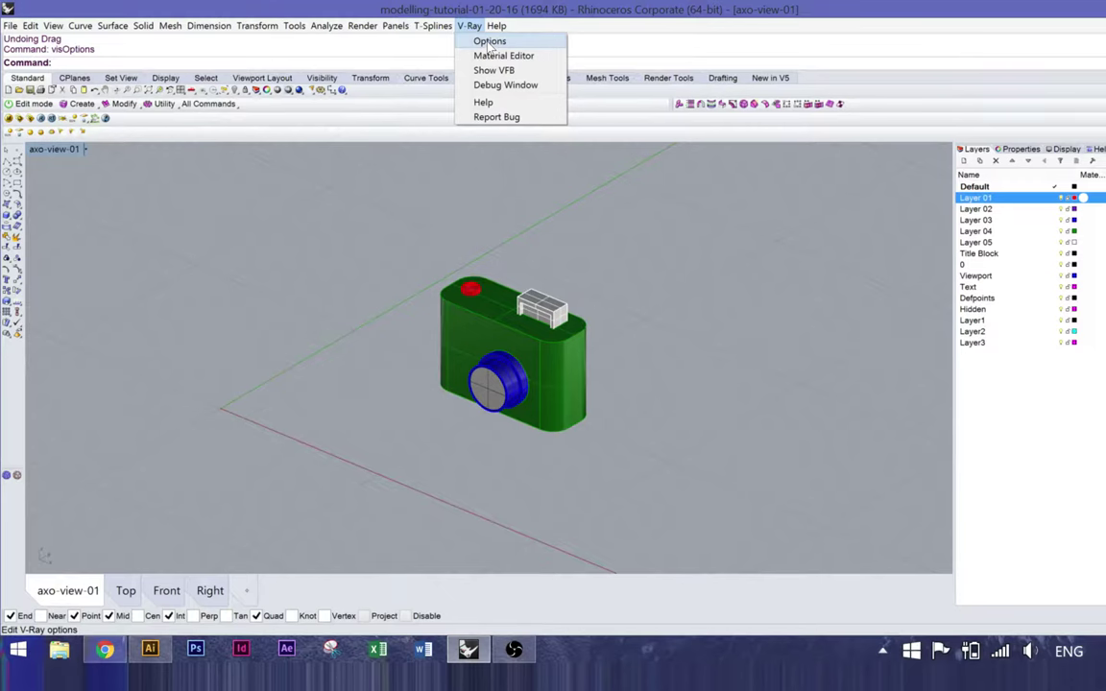
left_click(489, 42)
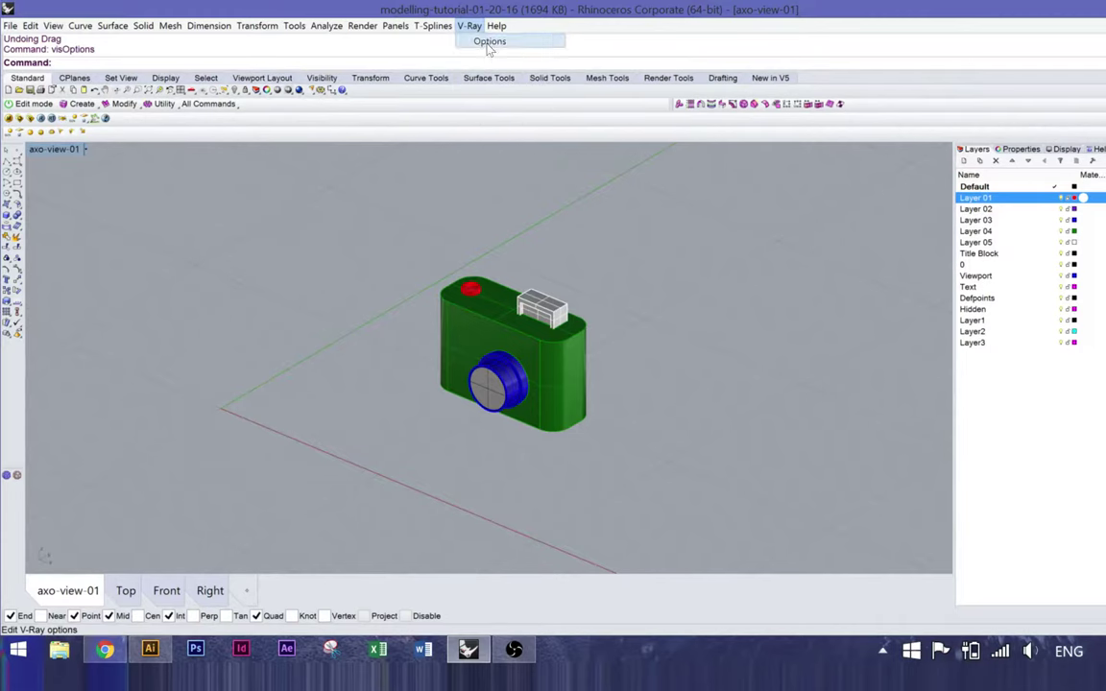
left_click_drag(584, 171, 443, 94)
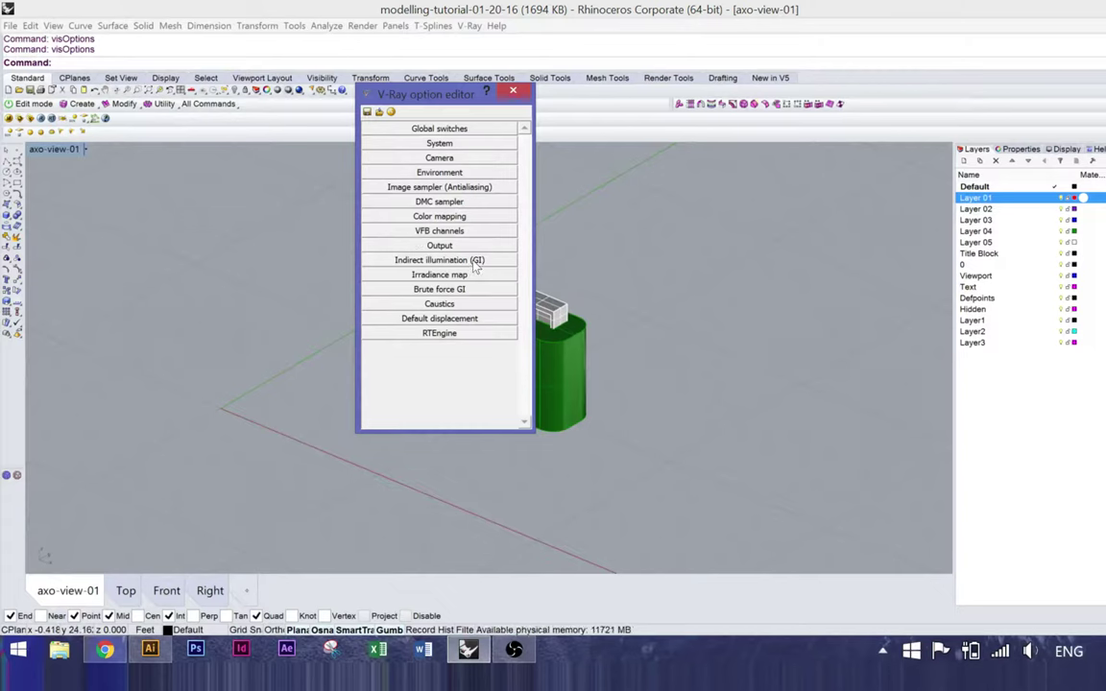
left_click(452, 173)
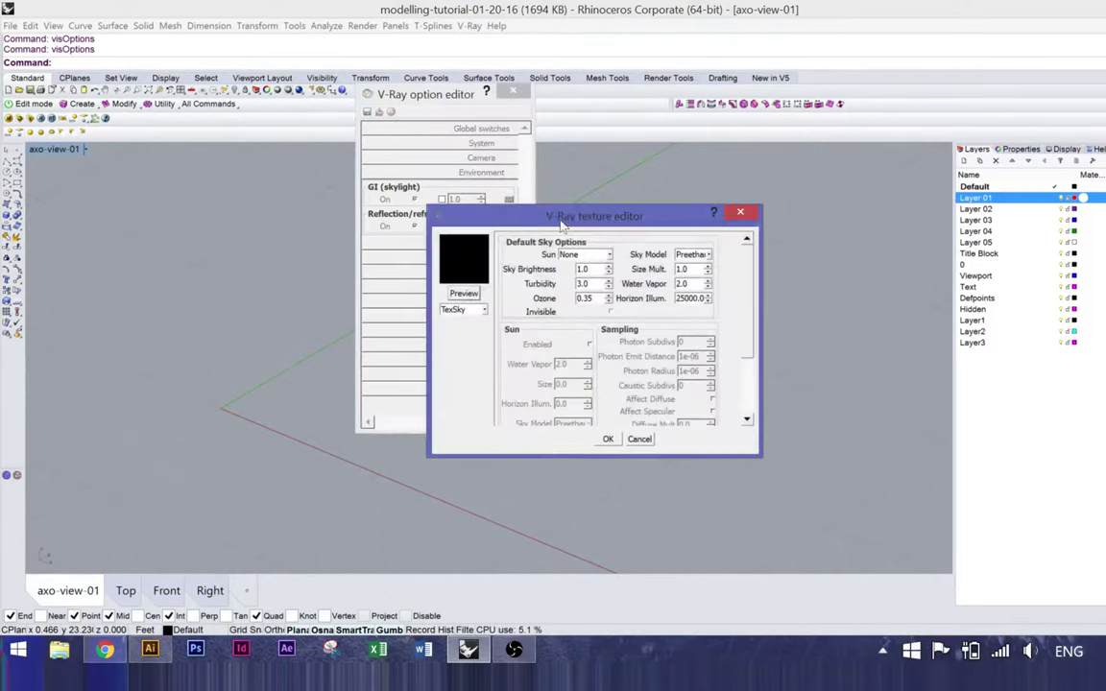
left_click_drag(561, 223, 350, 148)
left_click(272, 235)
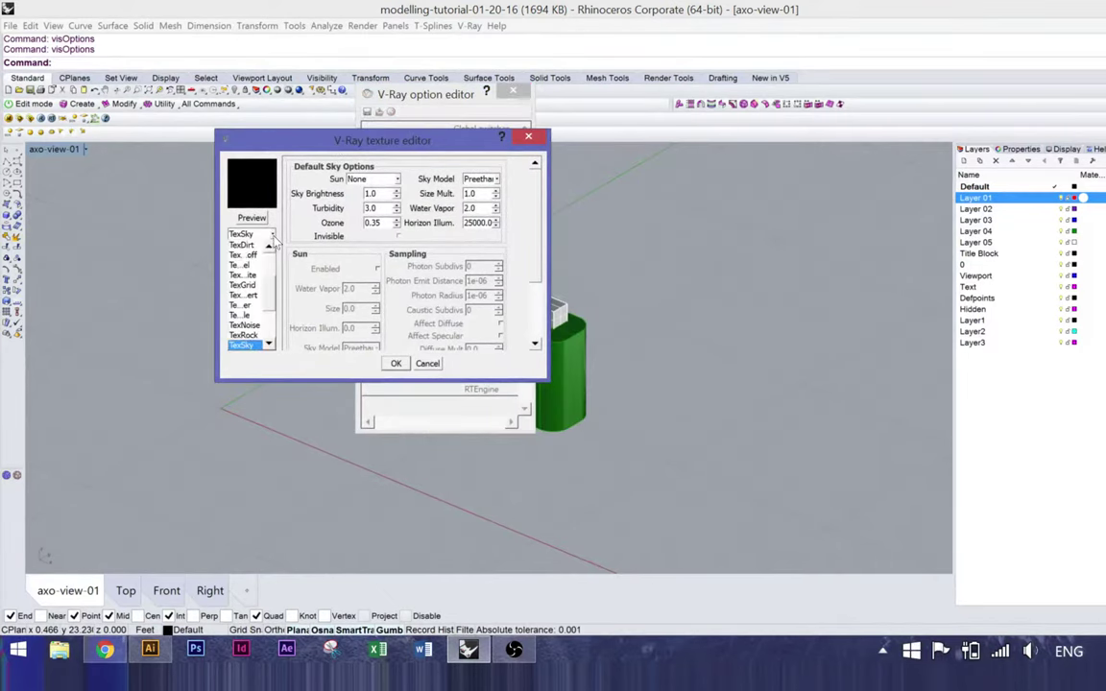
scroll(245, 252, "down", 3)
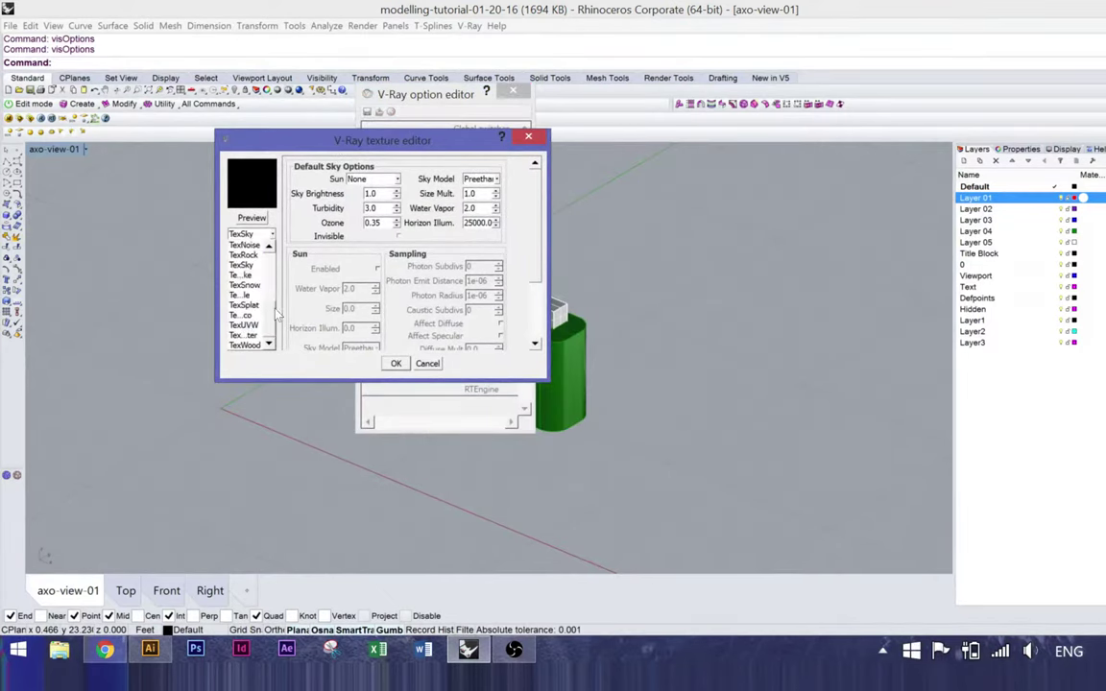
scroll(276, 311, "up", 3)
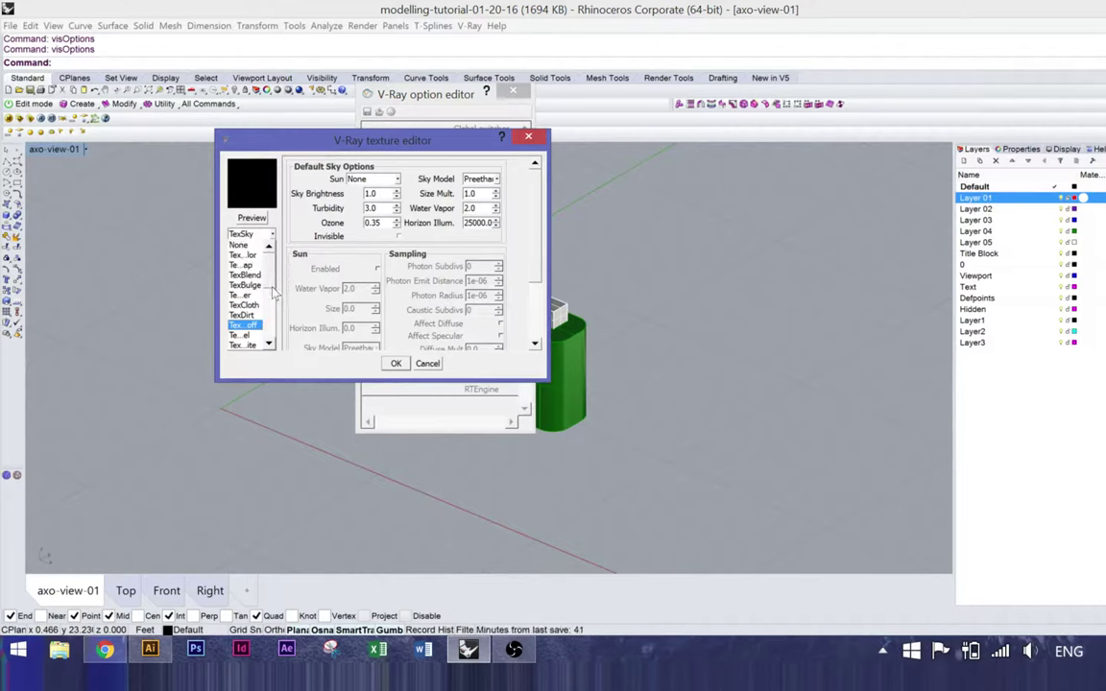
scroll(272, 317, "down", 3)
left_click(245, 265)
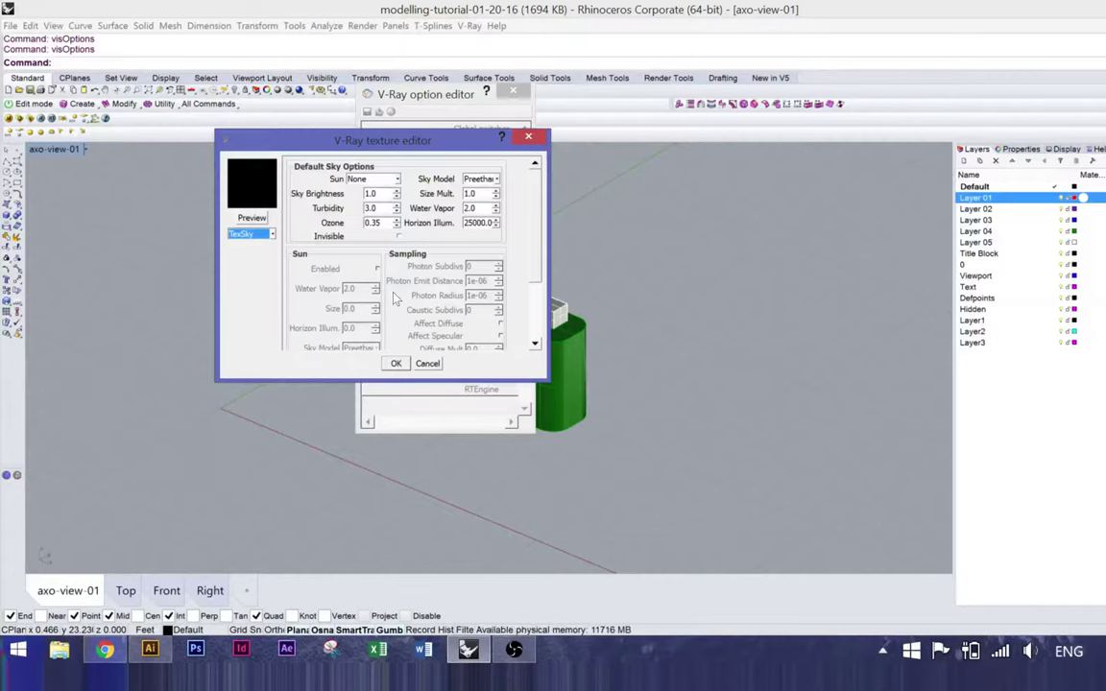
left_click(397, 365)
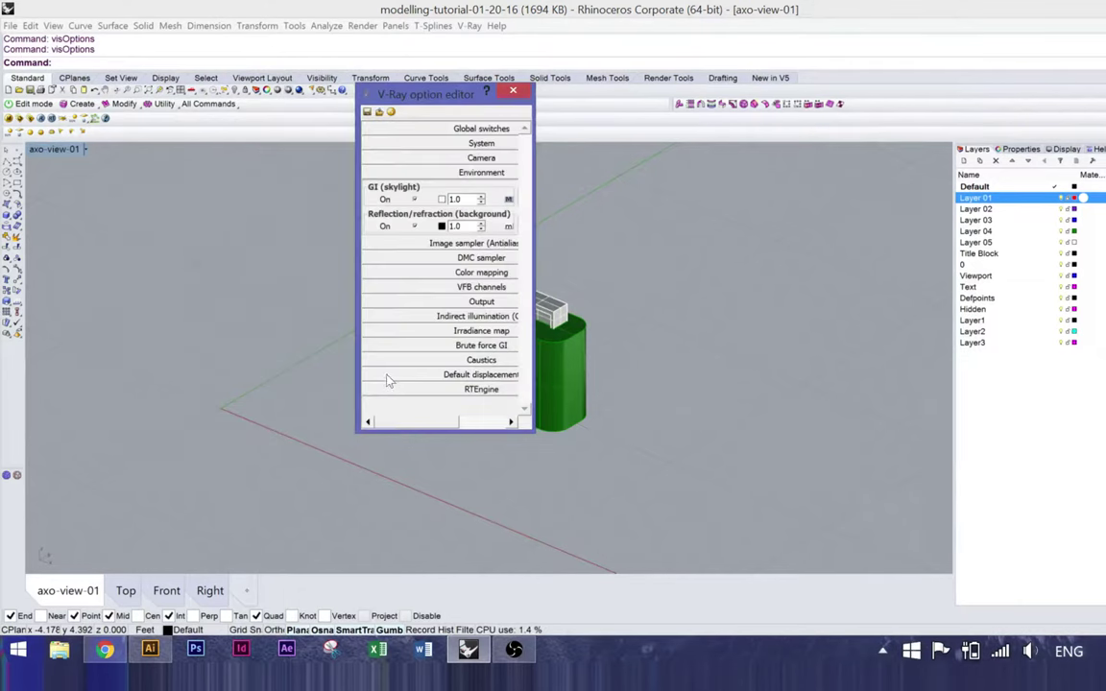
left_click(440, 172)
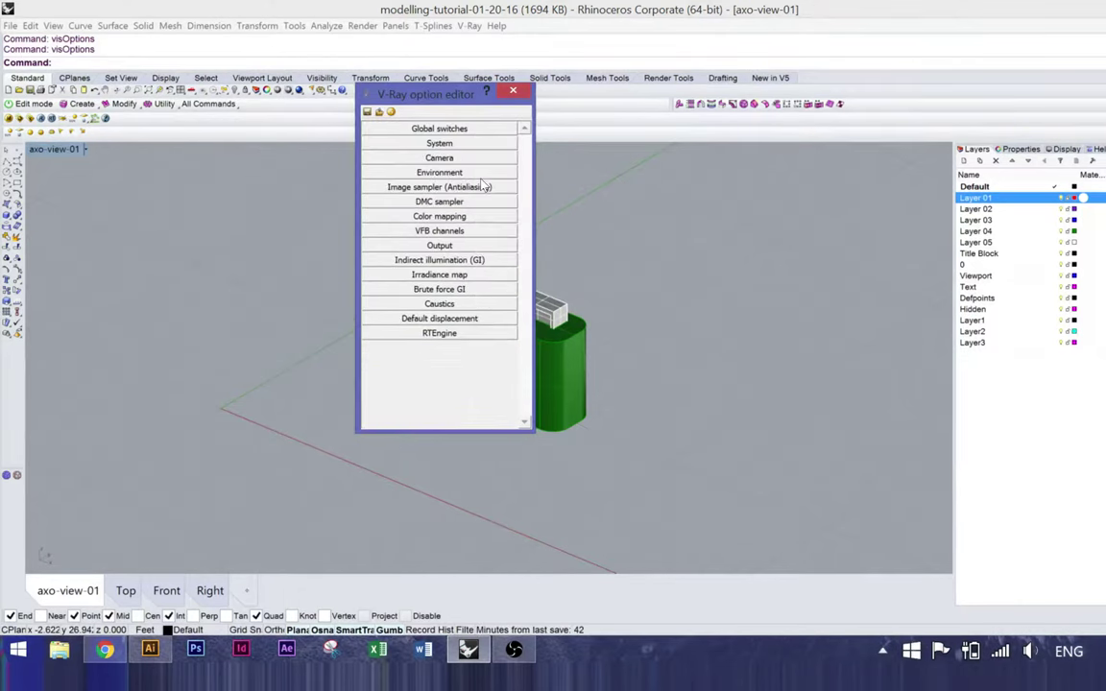
Step: Select the RGB color, Alpha and ZDepth VFB channels in the V-Ray options
left_click(460, 232)
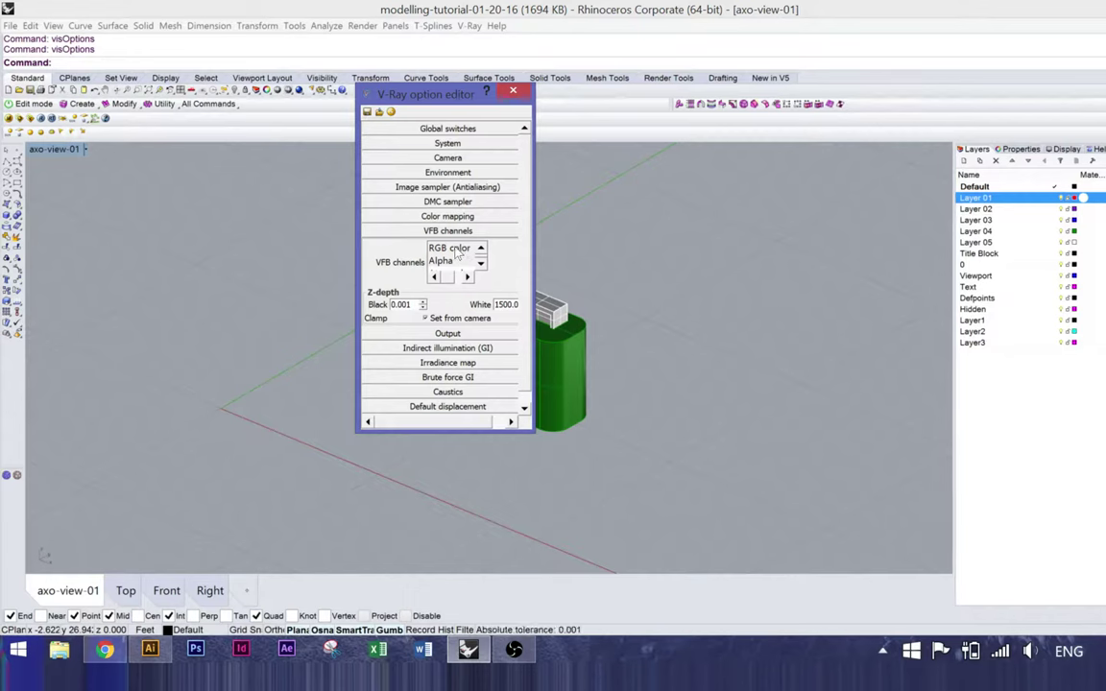
left_click(444, 260)
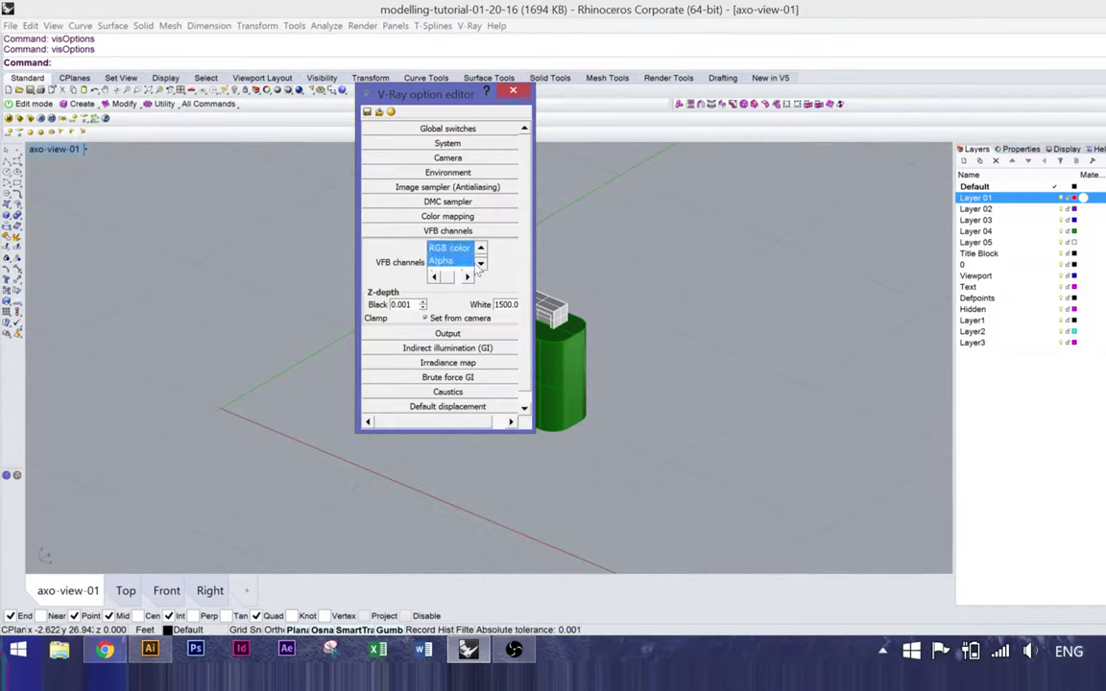
left_click(480, 262)
left_click(480, 263)
left_click(480, 263)
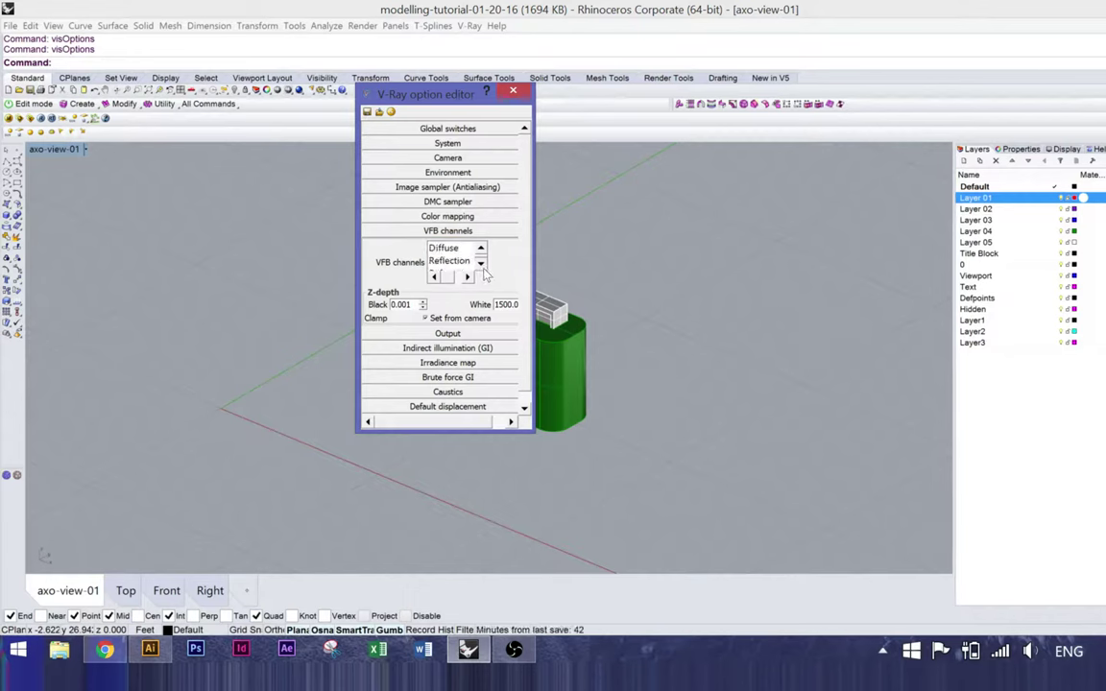
left_click(480, 263)
left_click(480, 263)
left_click(480, 265)
left_click(480, 265)
left_click(480, 265)
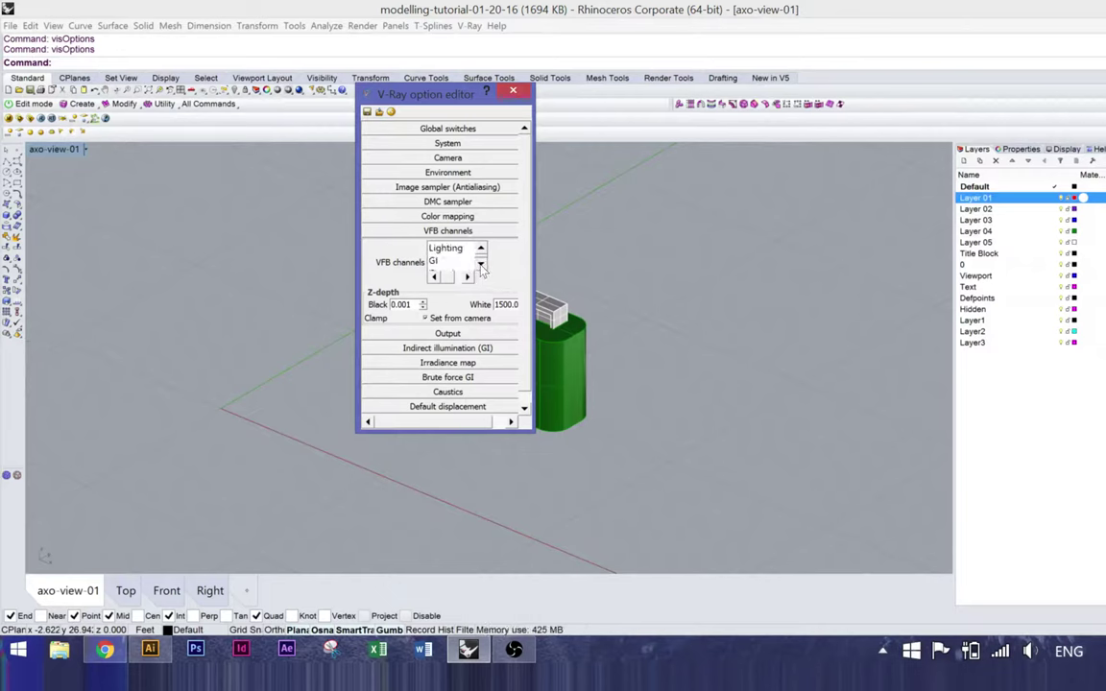
left_click(480, 265)
left_click(480, 265)
left_click(480, 265)
left_click(480, 265)
left_click(480, 265)
left_click(480, 265)
left_click(480, 265)
left_click(480, 265)
left_click(480, 265)
left_click(480, 265)
left_click(480, 265)
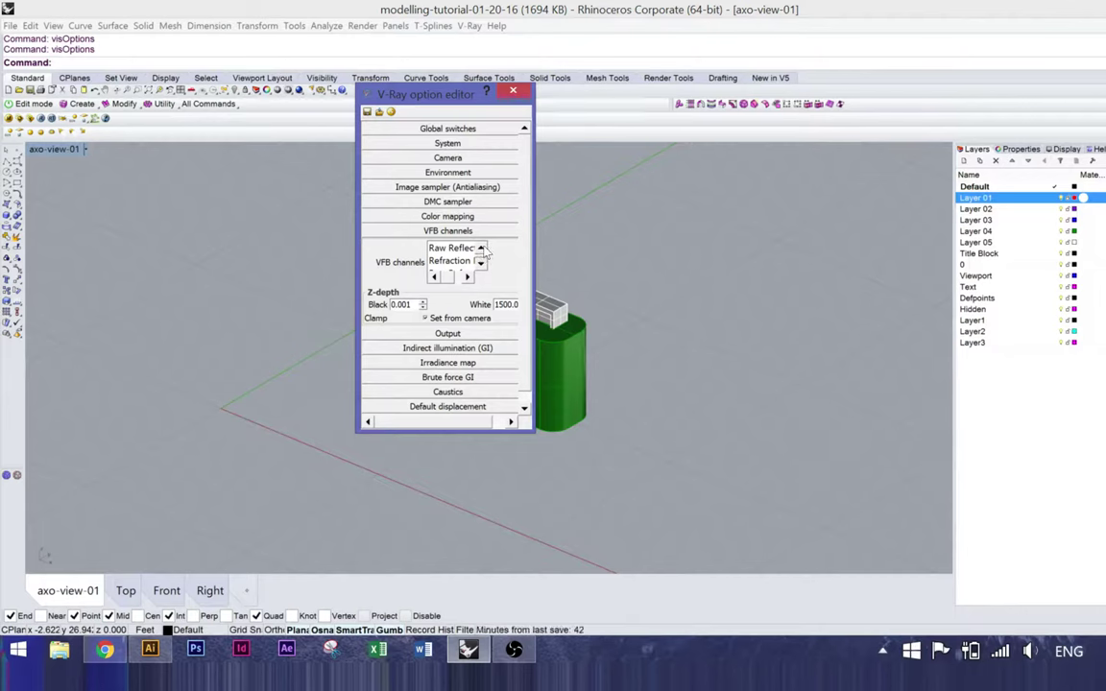
left_click(481, 249)
left_click(446, 261)
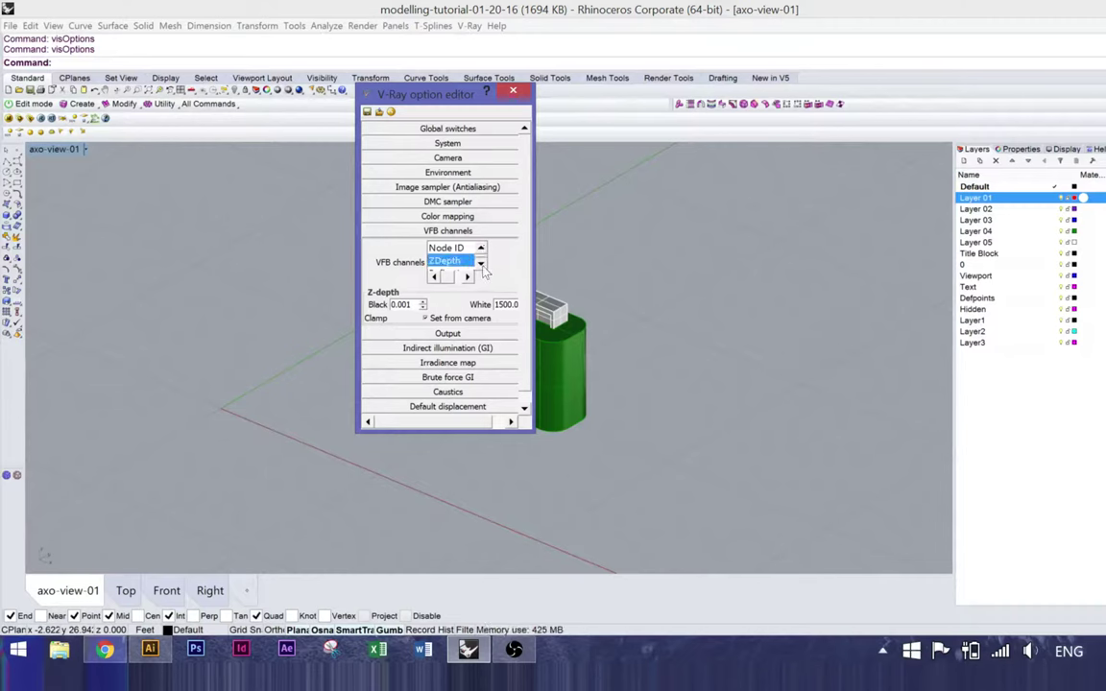
Step: Add Background to the selected VFB channels and collapse the channel settings
left_click(481, 264)
left_click(480, 264)
left_click(481, 264)
left_click(481, 264)
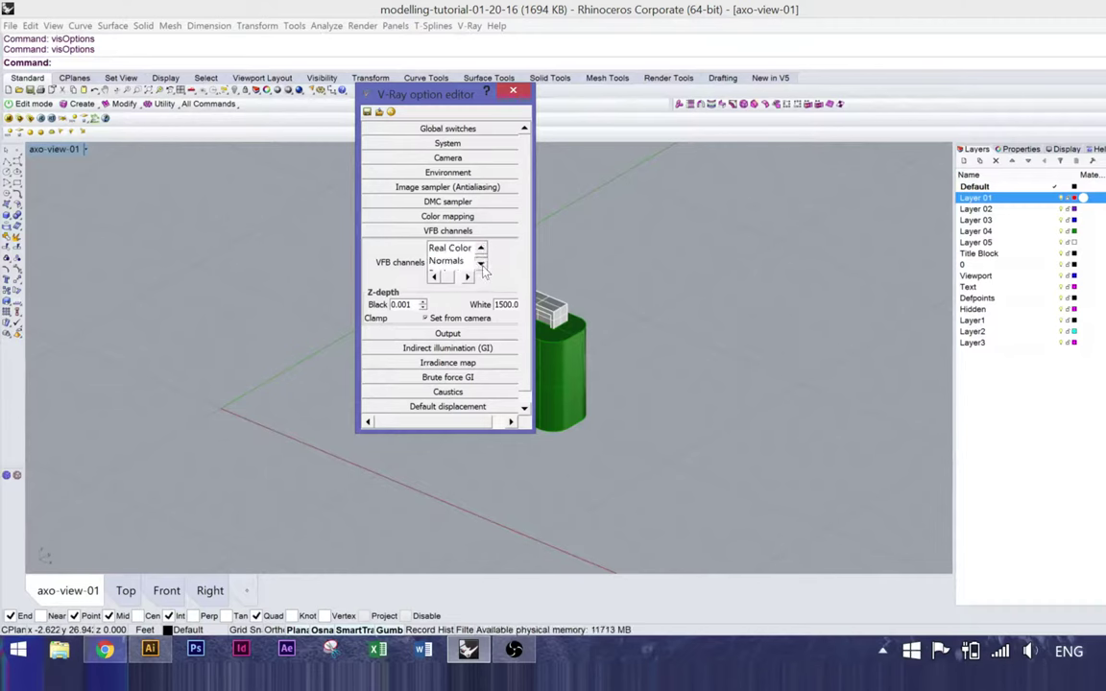
left_click(481, 264)
left_click(481, 264)
left_click(451, 247)
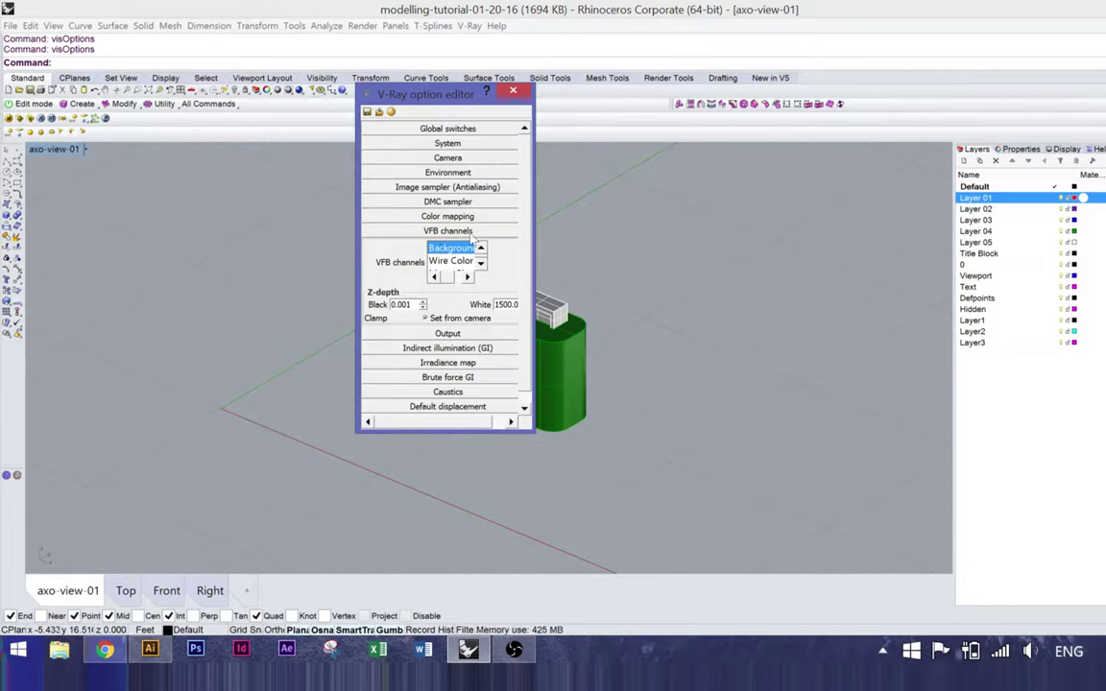
left_click(474, 232)
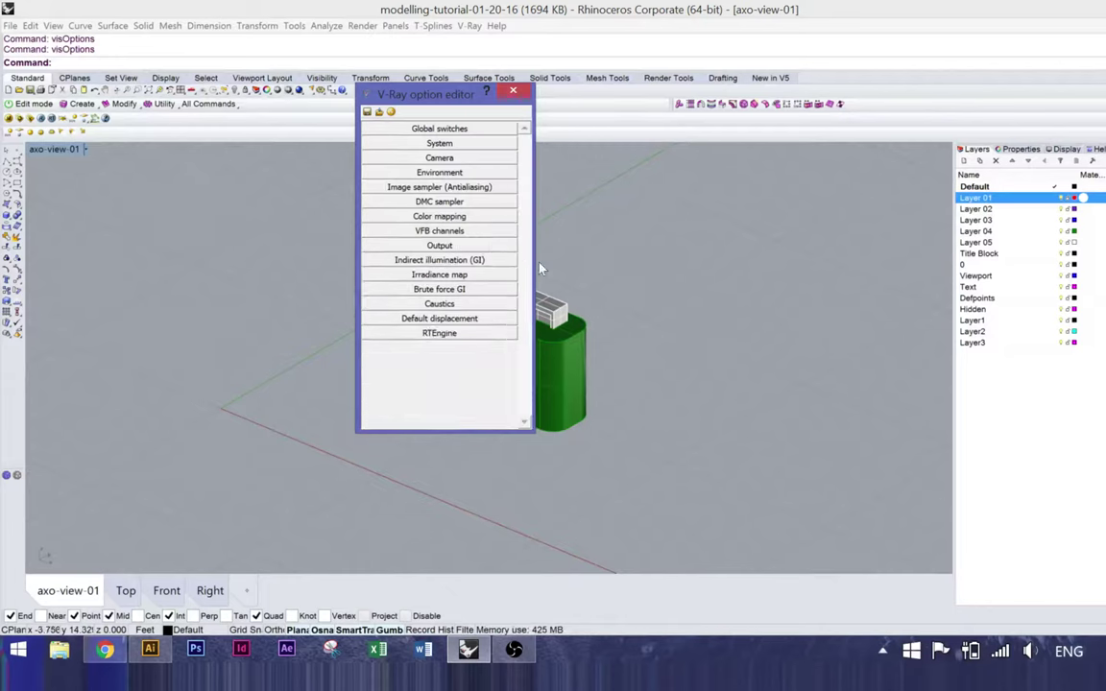
Step: Set the render output size from the 800x600 preset, match its aspect ratio to the current view and lock the ratio
left_click(440, 245)
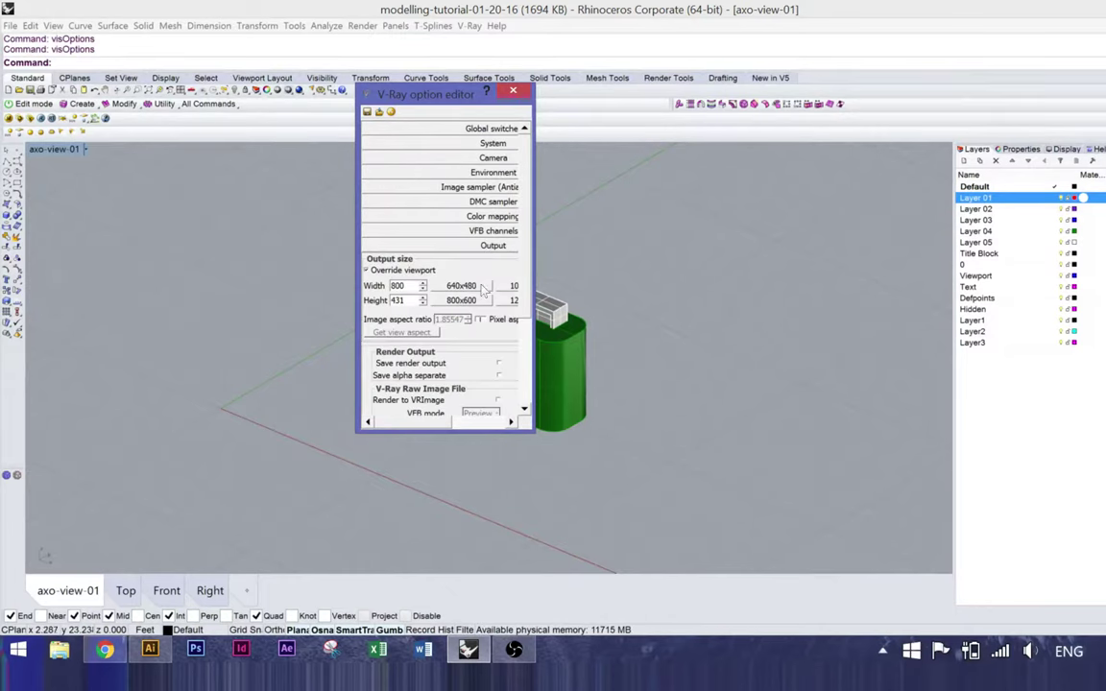
left_click_drag(473, 422, 518, 422)
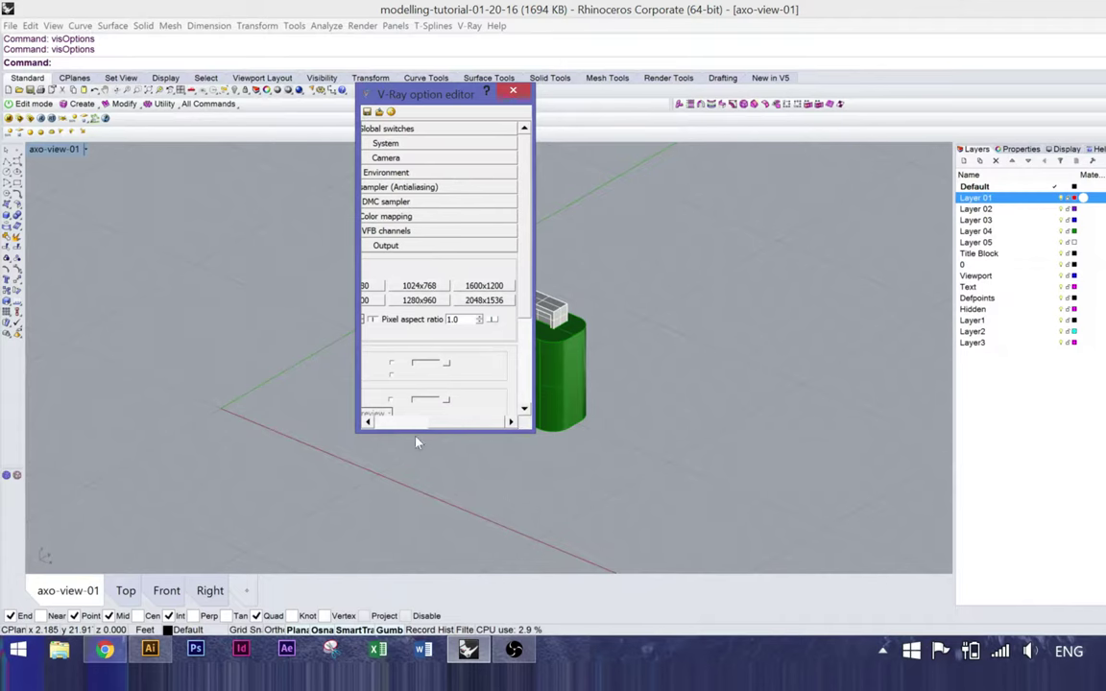
scroll(406, 384, "left", 5)
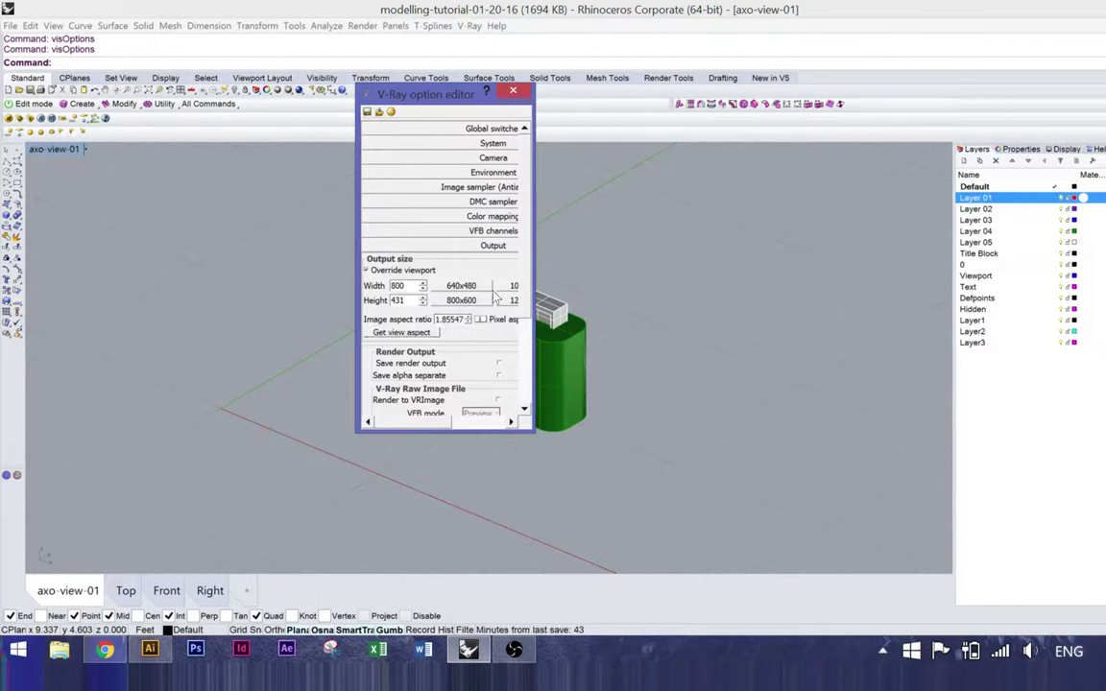
scroll(429, 432, "right", 2)
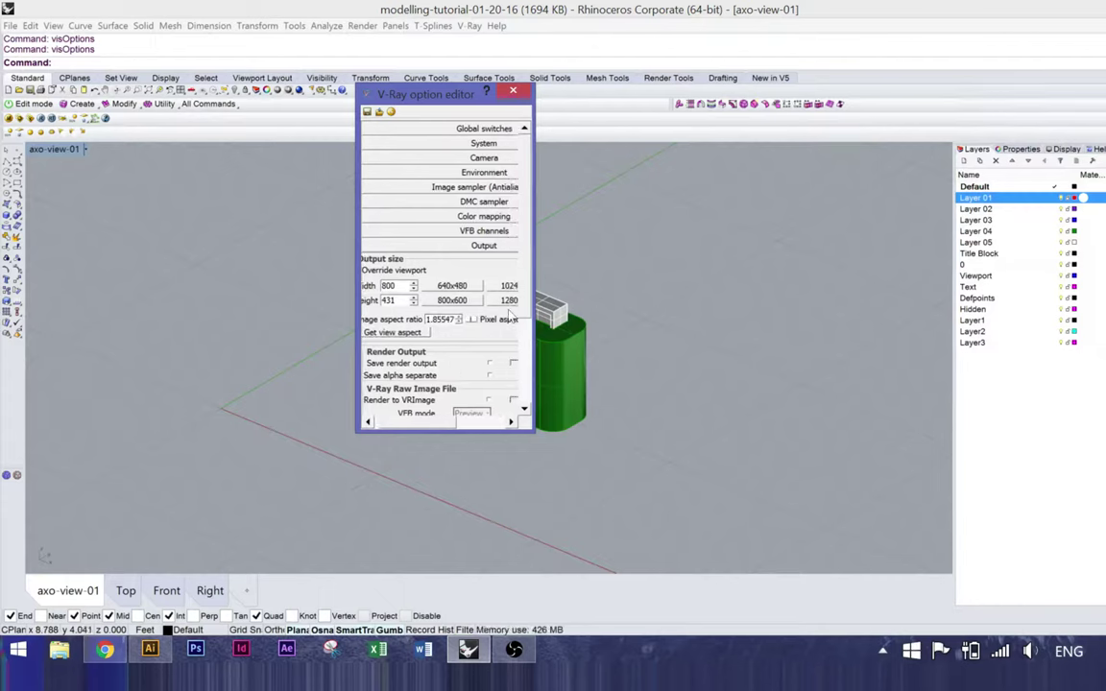
left_click(464, 300)
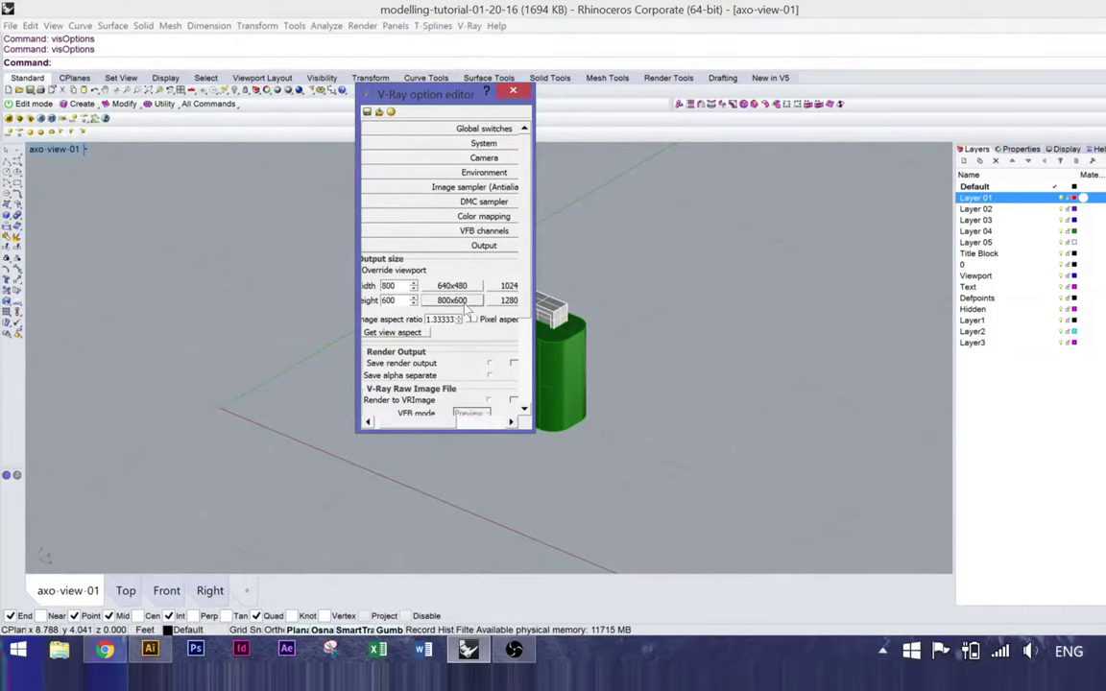
left_click(404, 333)
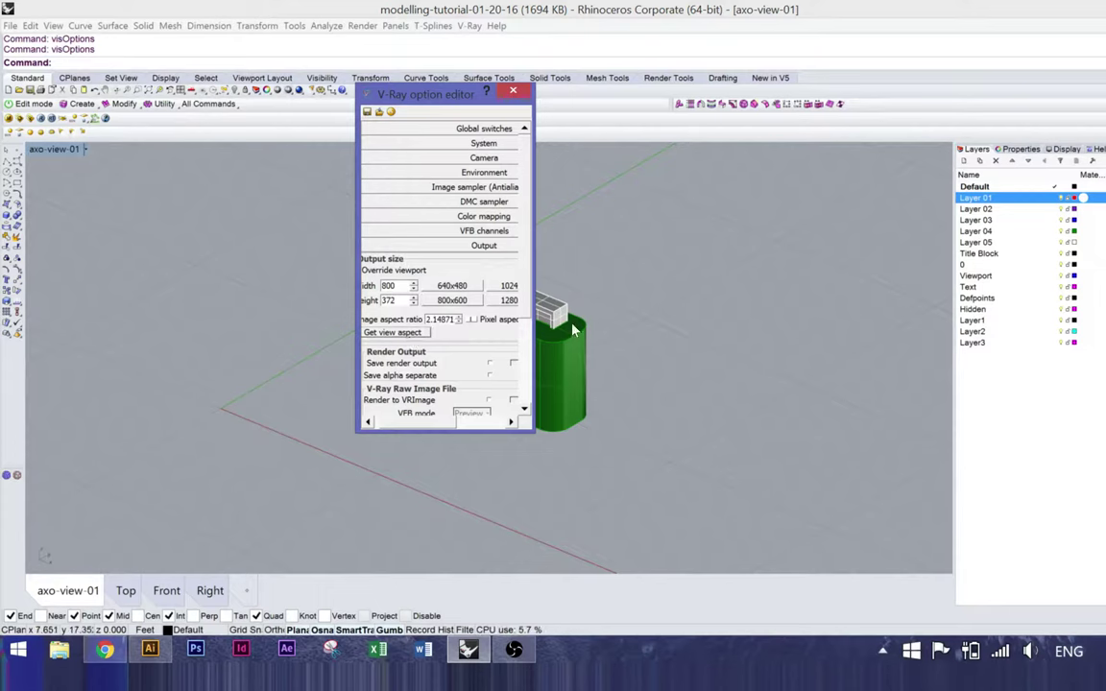
left_click(470, 320)
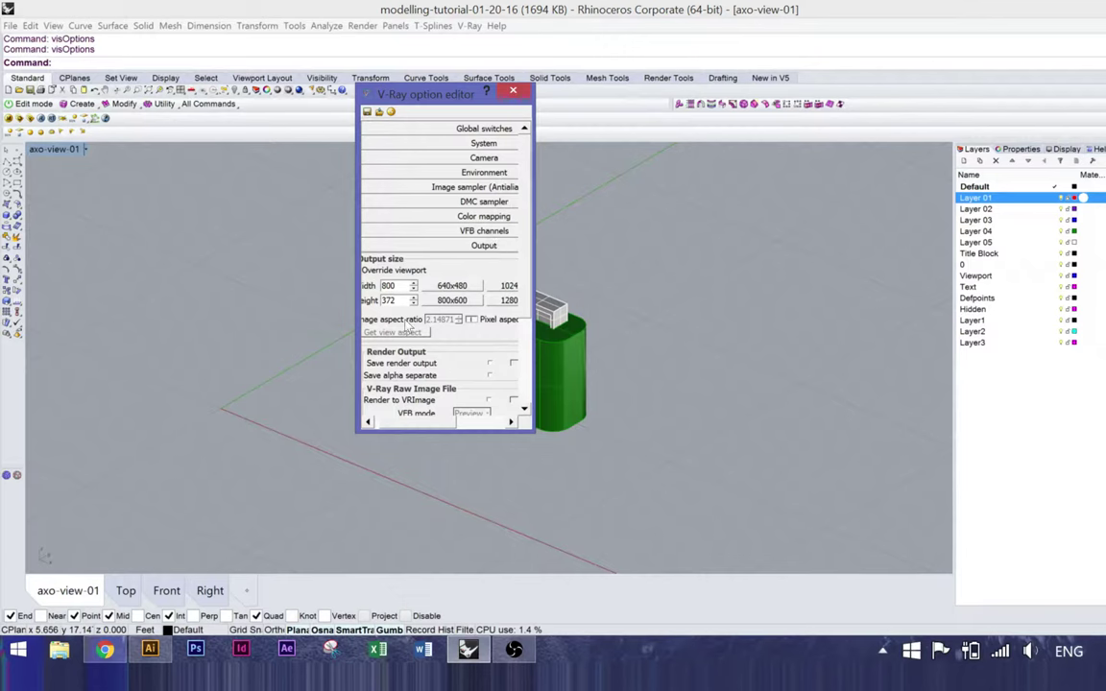
Step: Inspect the Indirect illumination (GI) settings, close the V-Ray option editor, and return to the Rhinoceros model
left_click(413, 243)
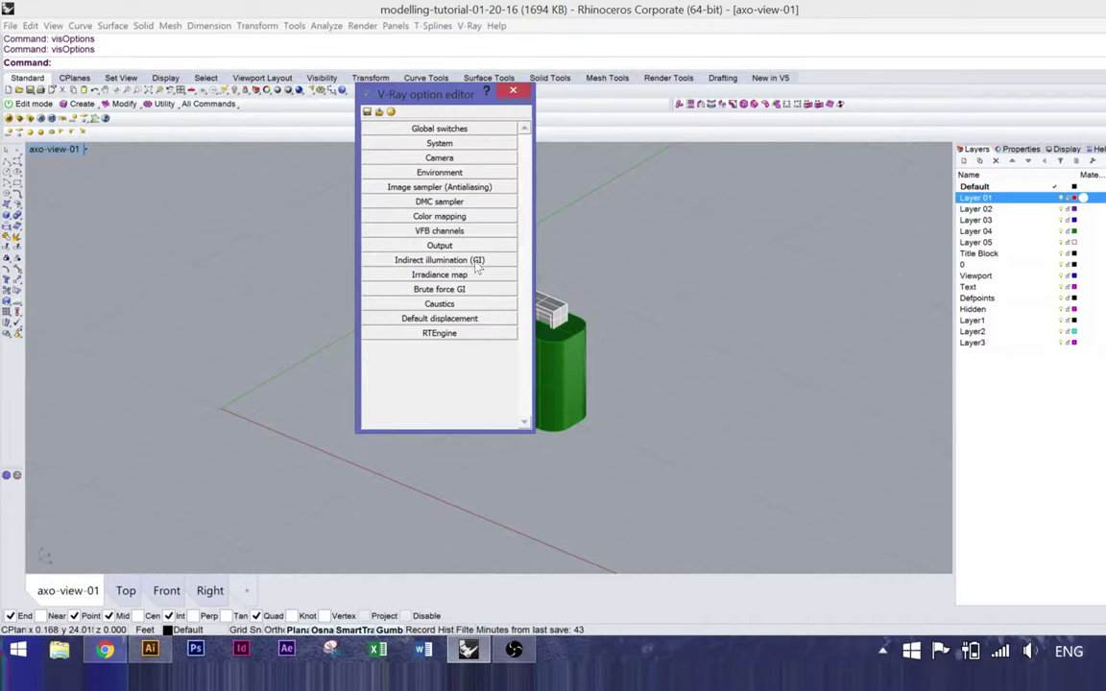
left_click(446, 260)
scroll(464, 384, "right", 2)
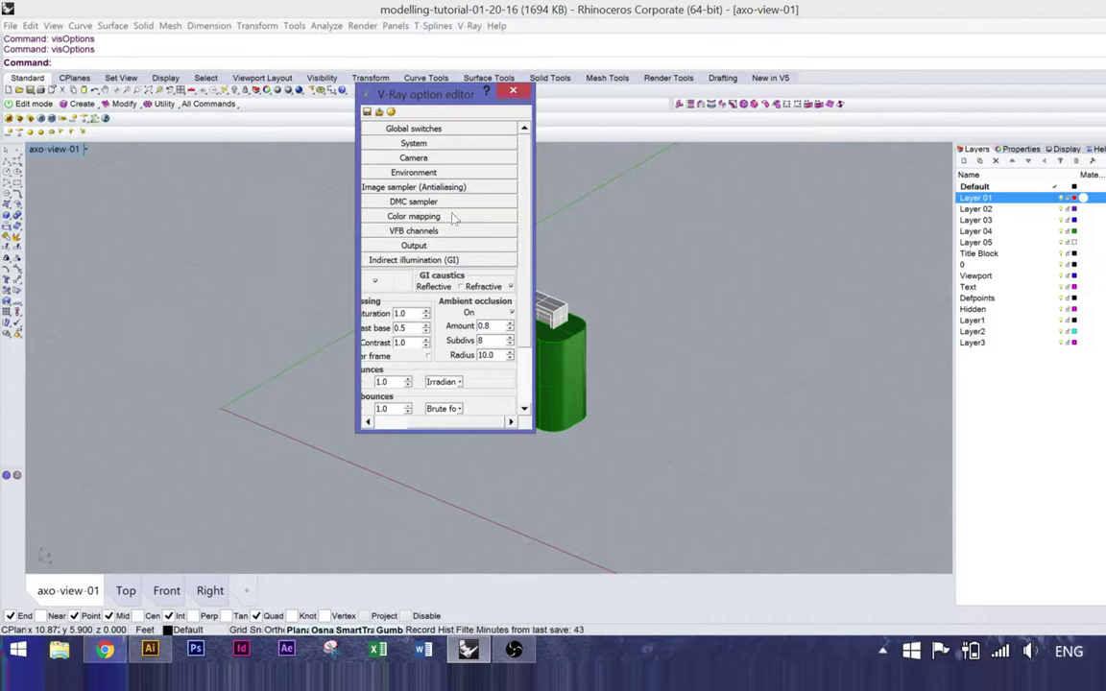
left_click(408, 259)
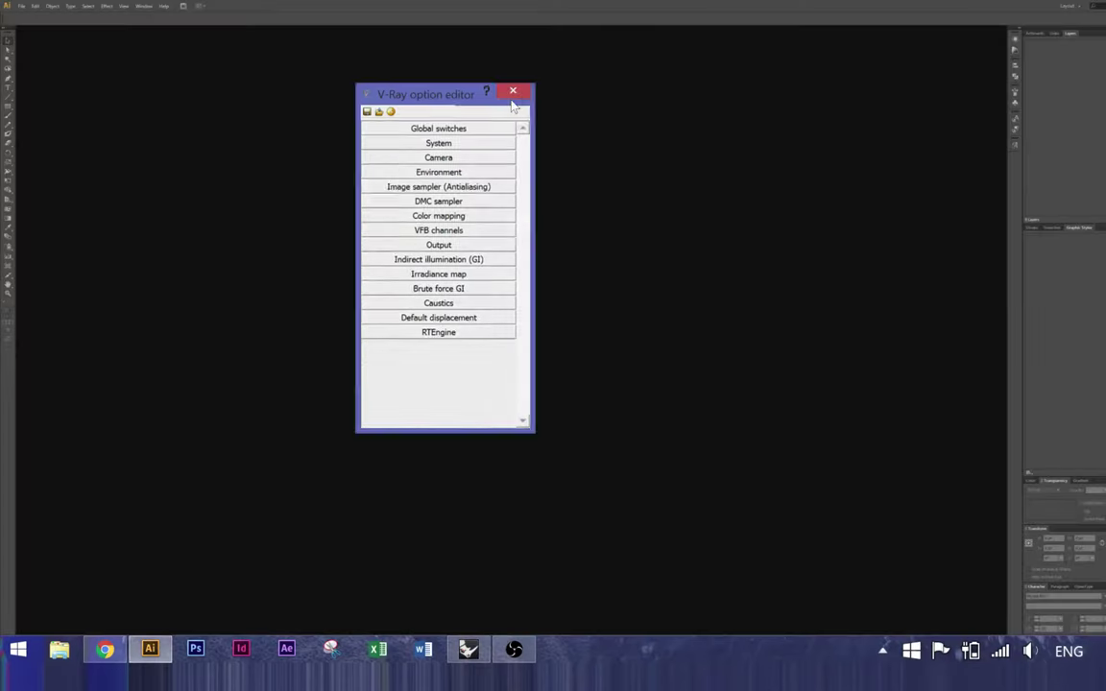
left_click(513, 92)
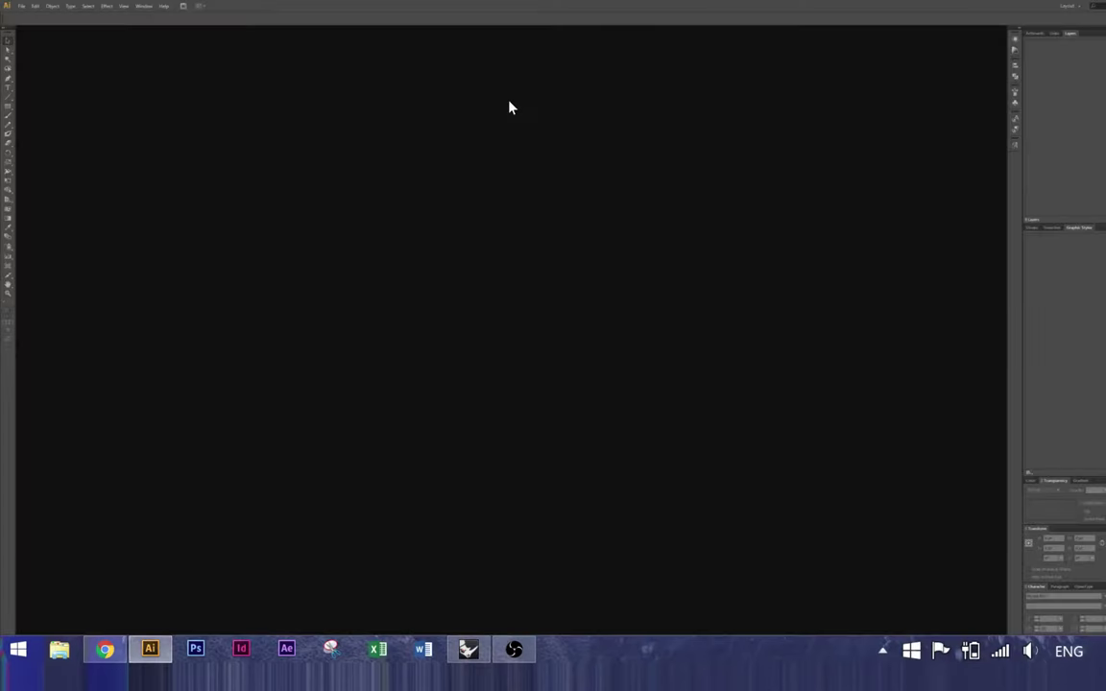
left_click(480, 637)
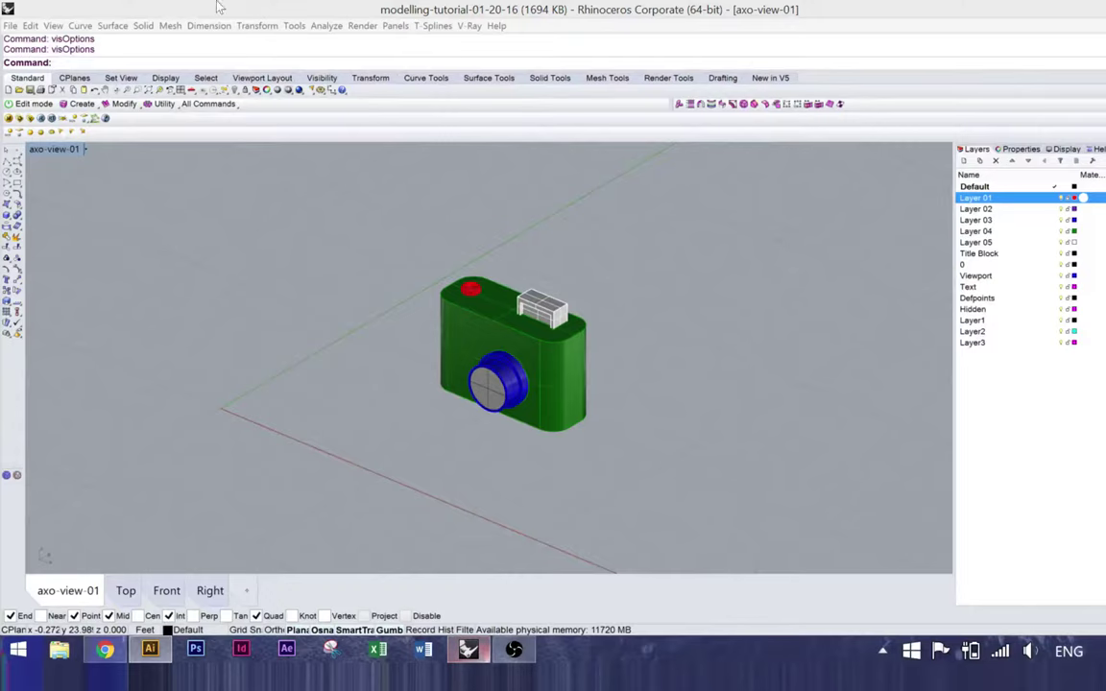
Step: Start a V-Ray sunlight in the four-viewport layout, turn off manual control, and select Accra, Ghana as its location
double_click(55, 150)
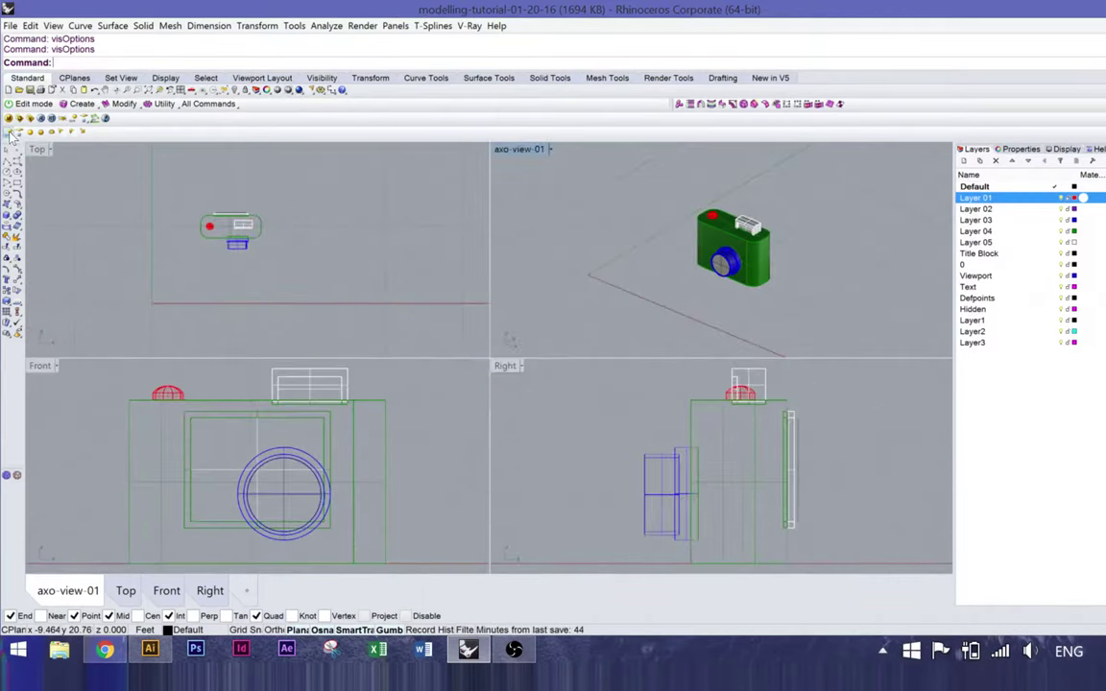
left_click(12, 132)
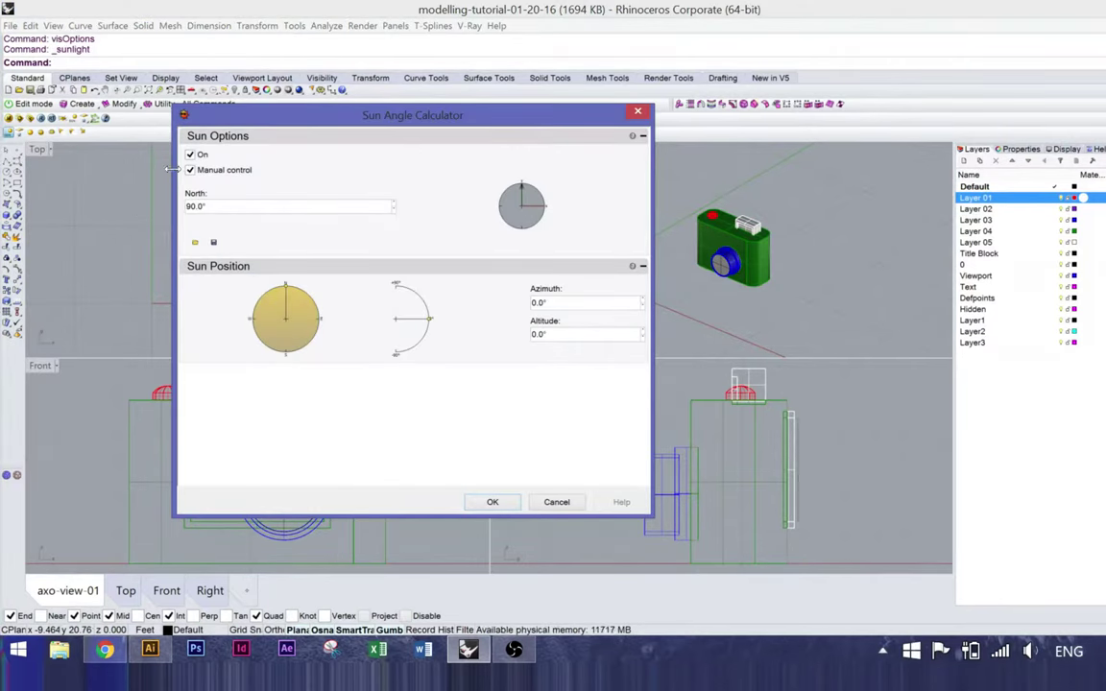
left_click(191, 171)
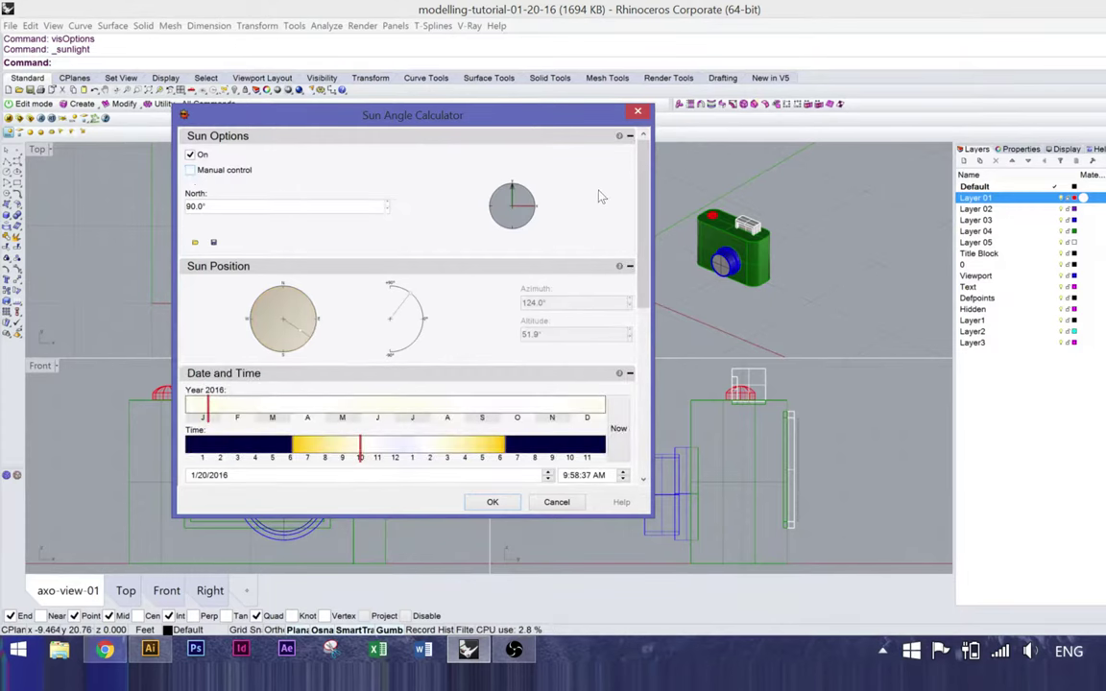
scroll(645, 228, "down", 1)
left_click_drag(645, 228, 636, 384)
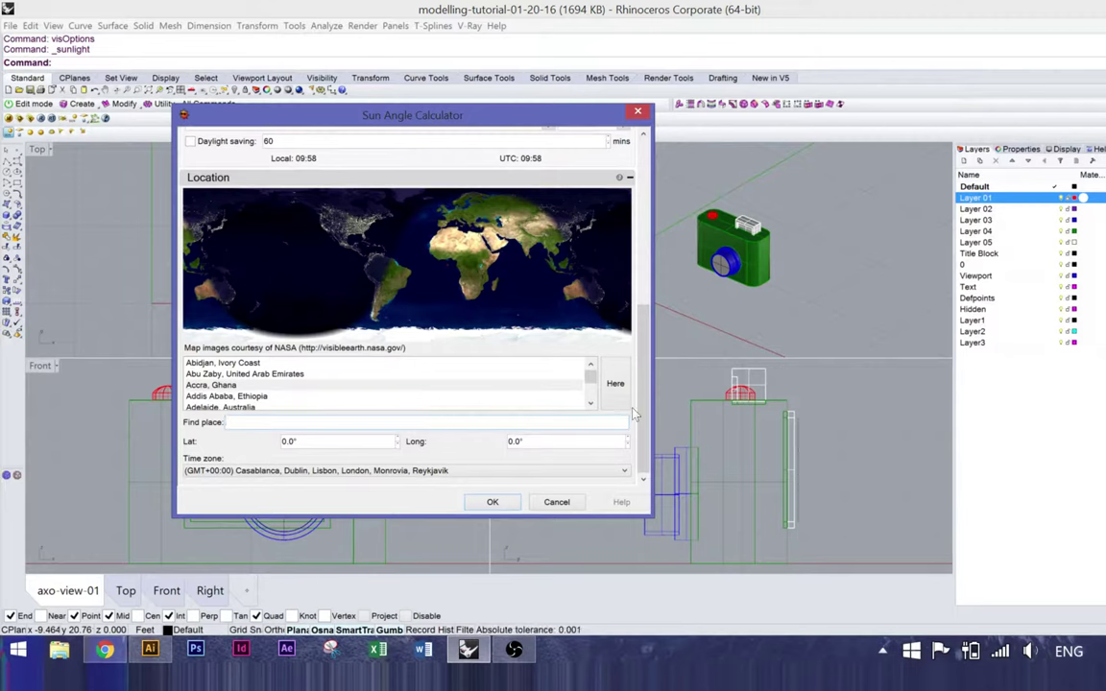
left_click(206, 385)
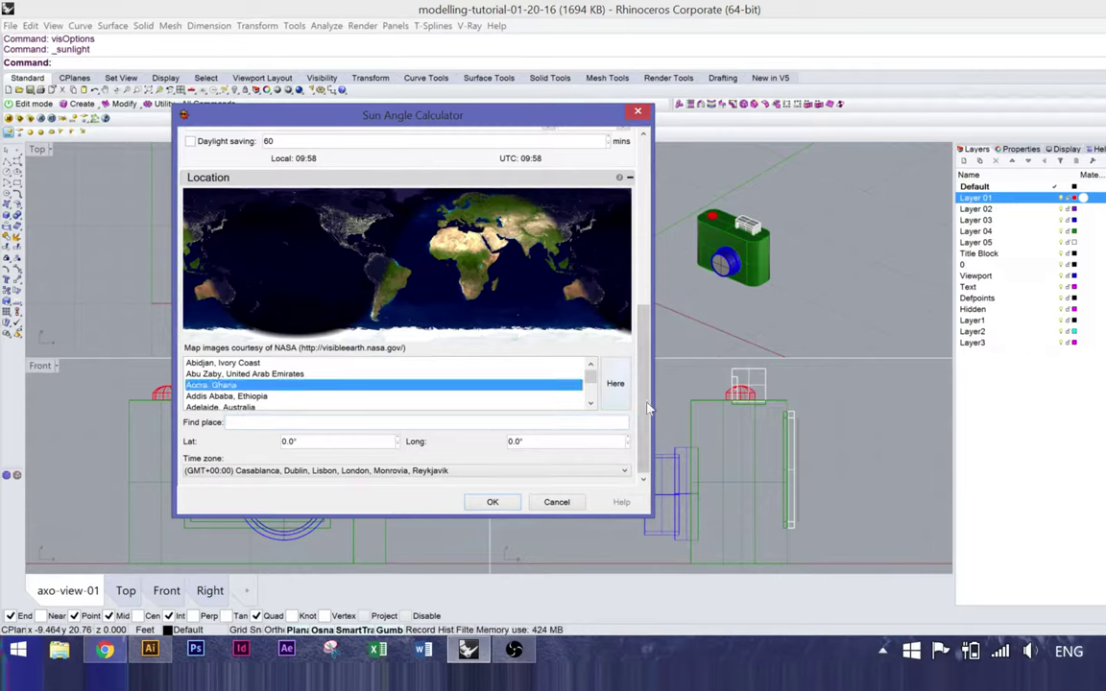
Step: Try different times of day for the sun, finishing at about 2:26 PM on 1/20/2016
scroll(584, 288, "up", 5)
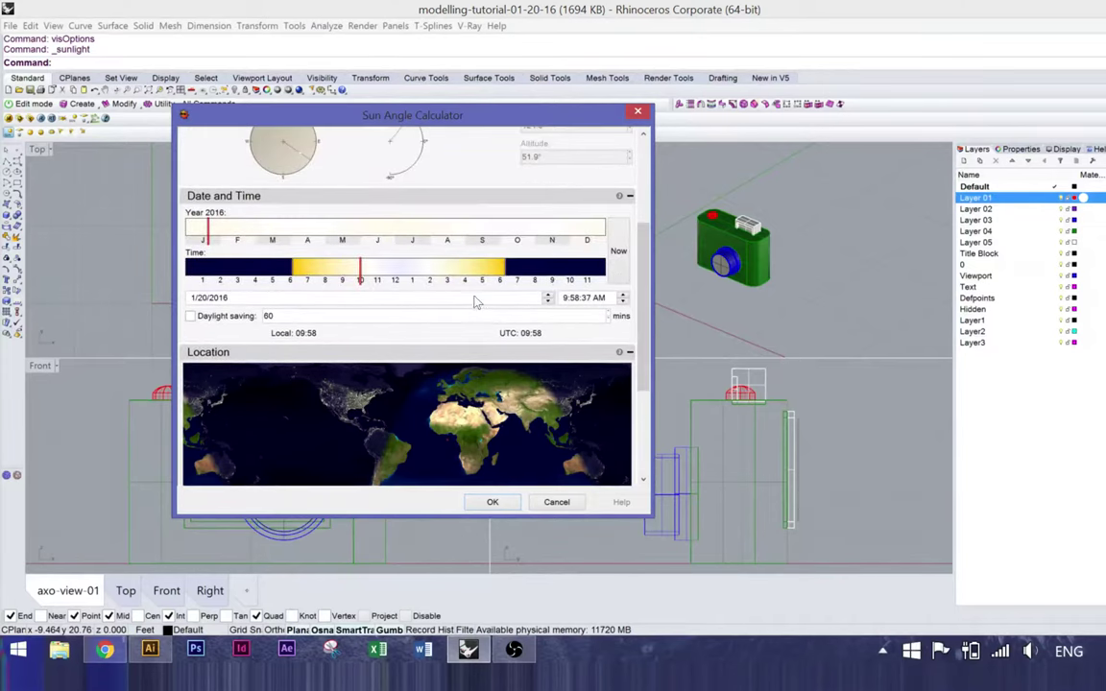
mouse_move(362, 269)
left_mouse_down()
mouse_move(442, 275)
mouse_move(333, 277)
left_mouse_up()
scroll(276, 244, "up", 3)
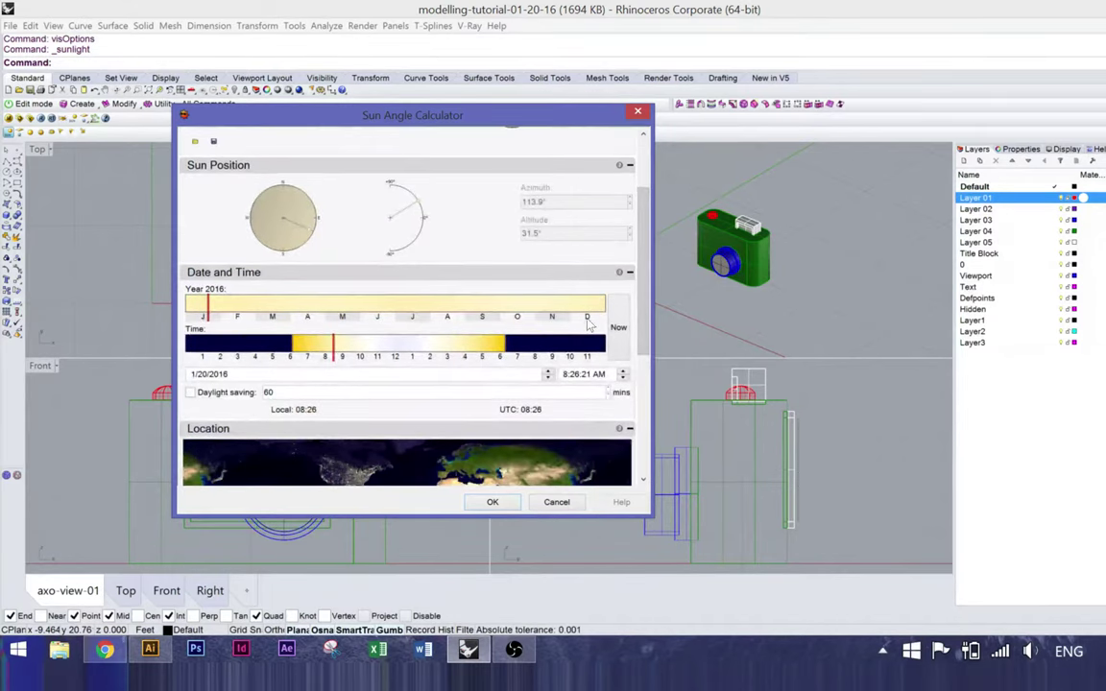
scroll(579, 221, "up", 2)
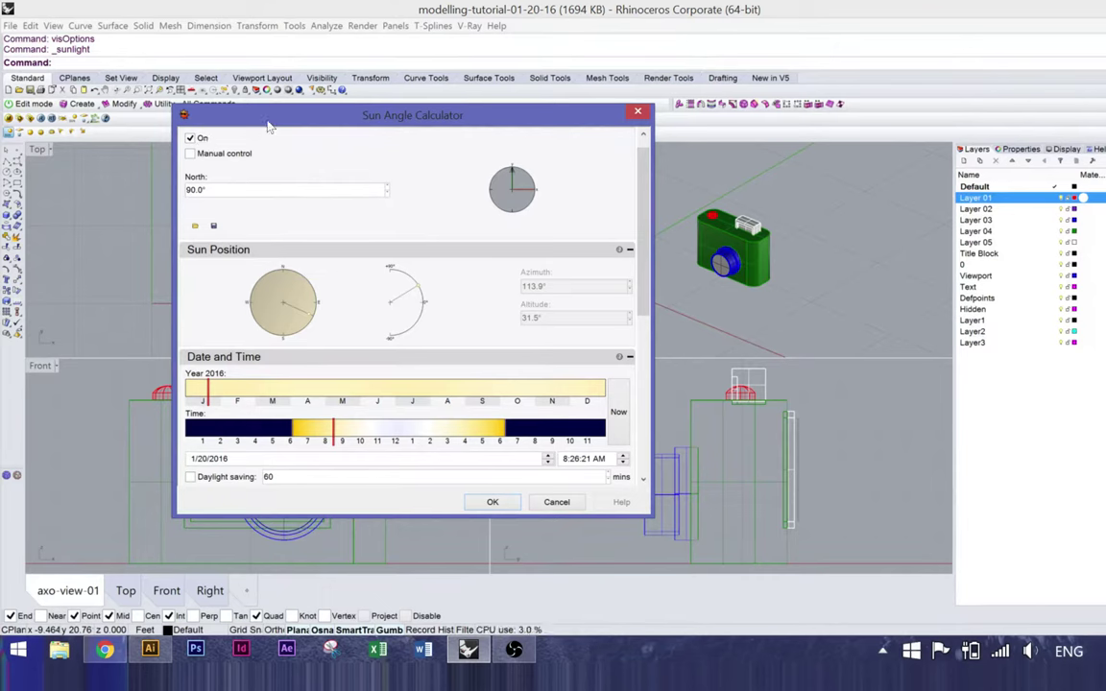
left_click_drag(336, 437, 582, 445)
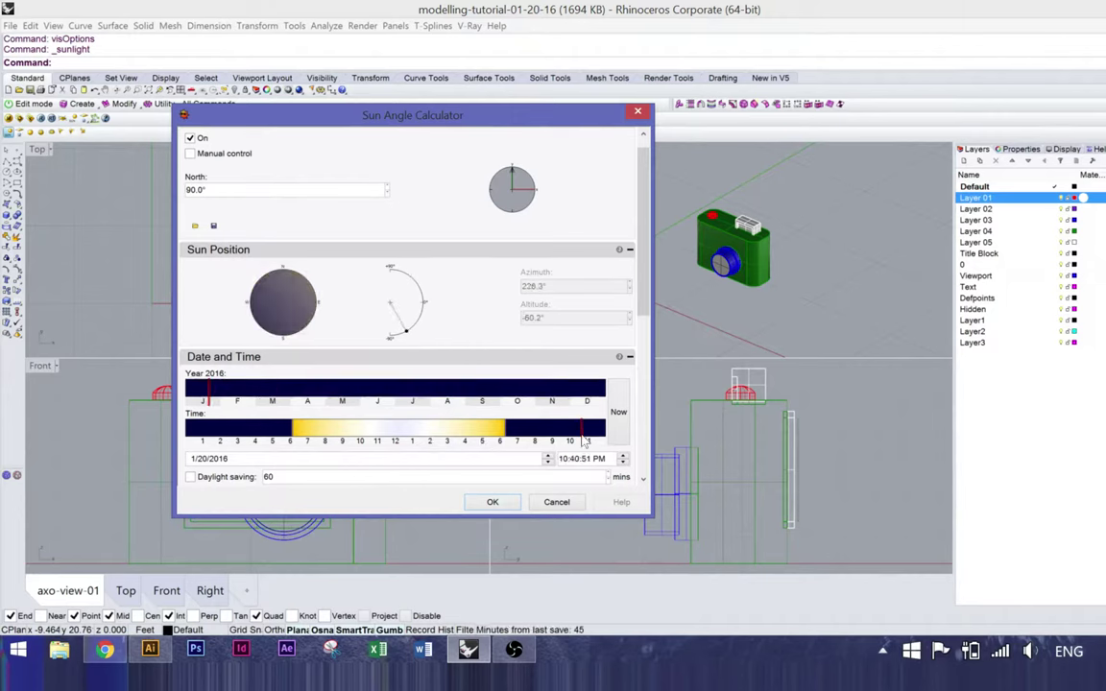
mouse_move(584, 440)
left_mouse_down()
mouse_move(418, 434)
mouse_move(454, 439)
mouse_move(438, 449)
left_mouse_up()
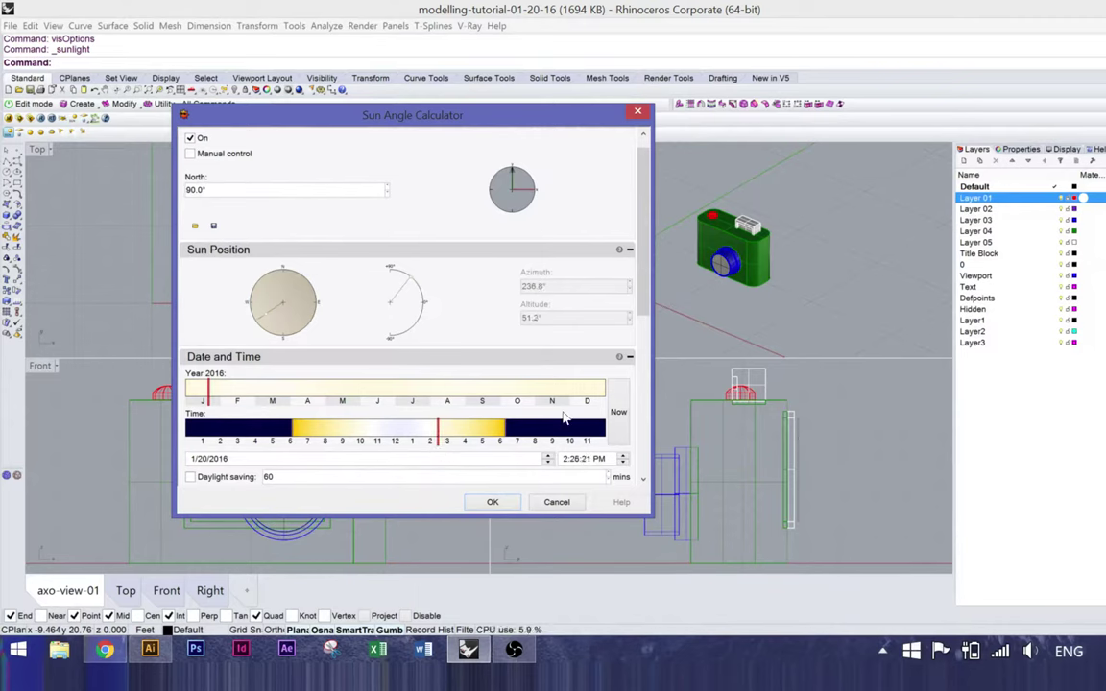
Step: Accept the sun settings, place the sunlight beside the camera near the Y axis in the Top view, and check it in the Front view
left_click(492, 502)
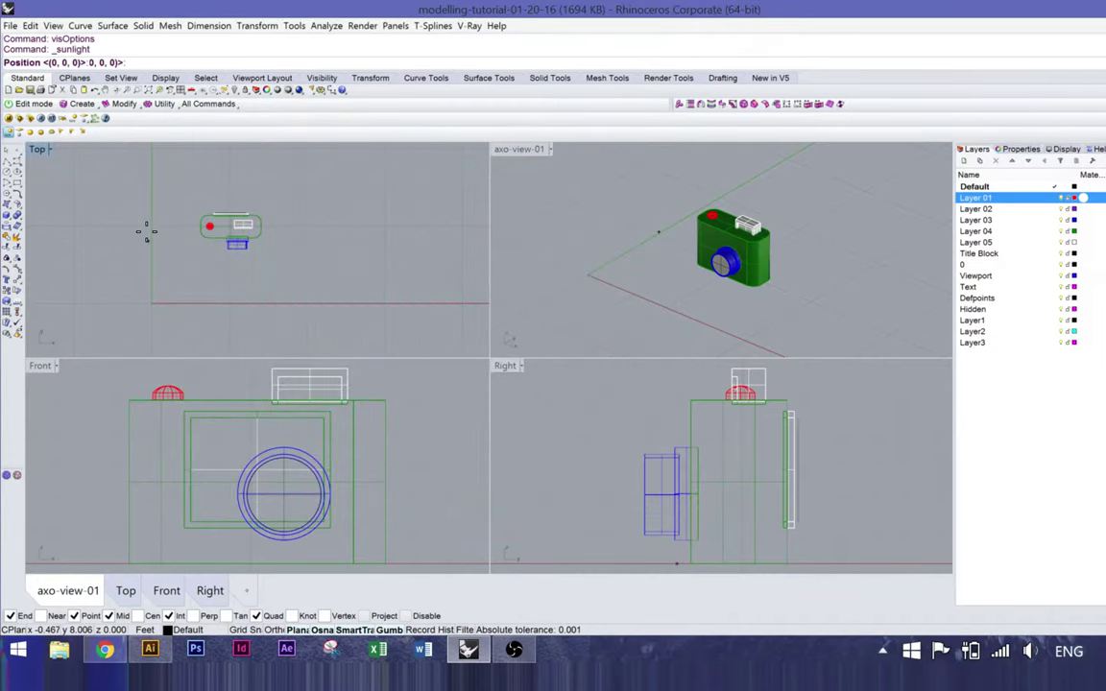
left_click(150, 231)
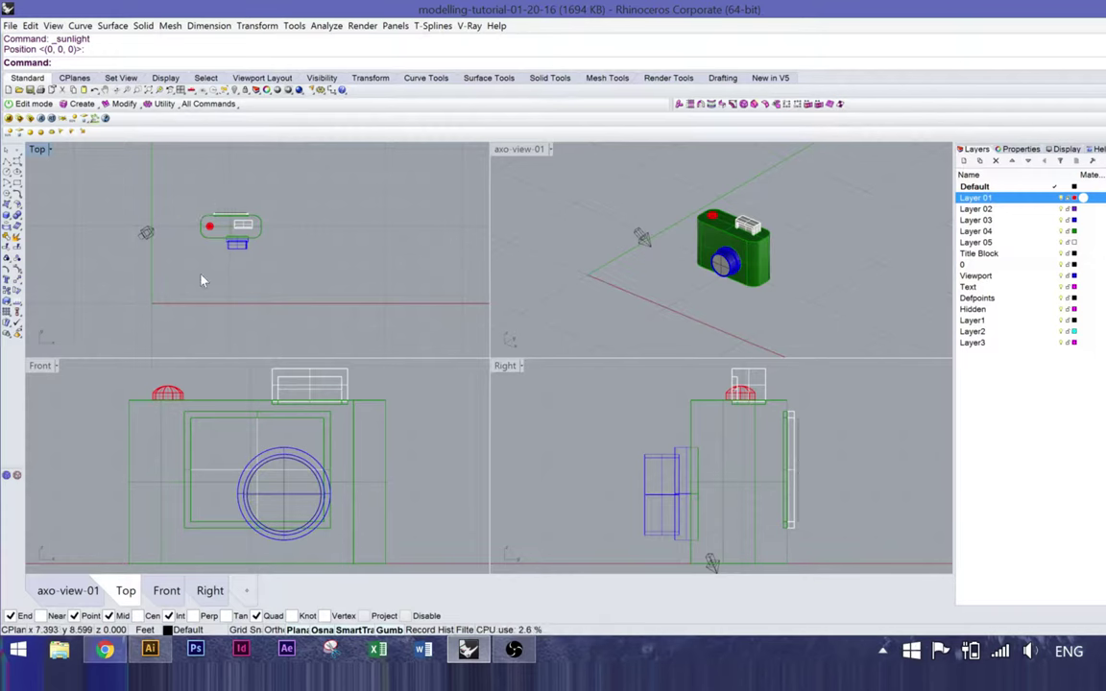
left_click(146, 232)
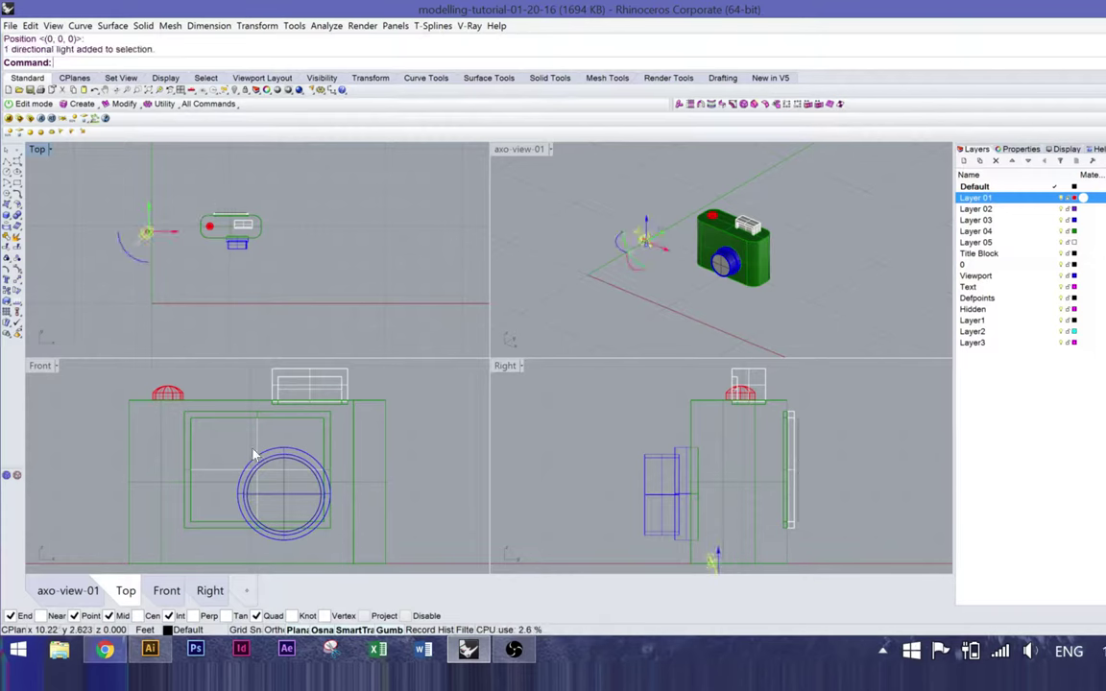
scroll(222, 462, "down", 3)
right_click_drag(108, 459, 256, 468)
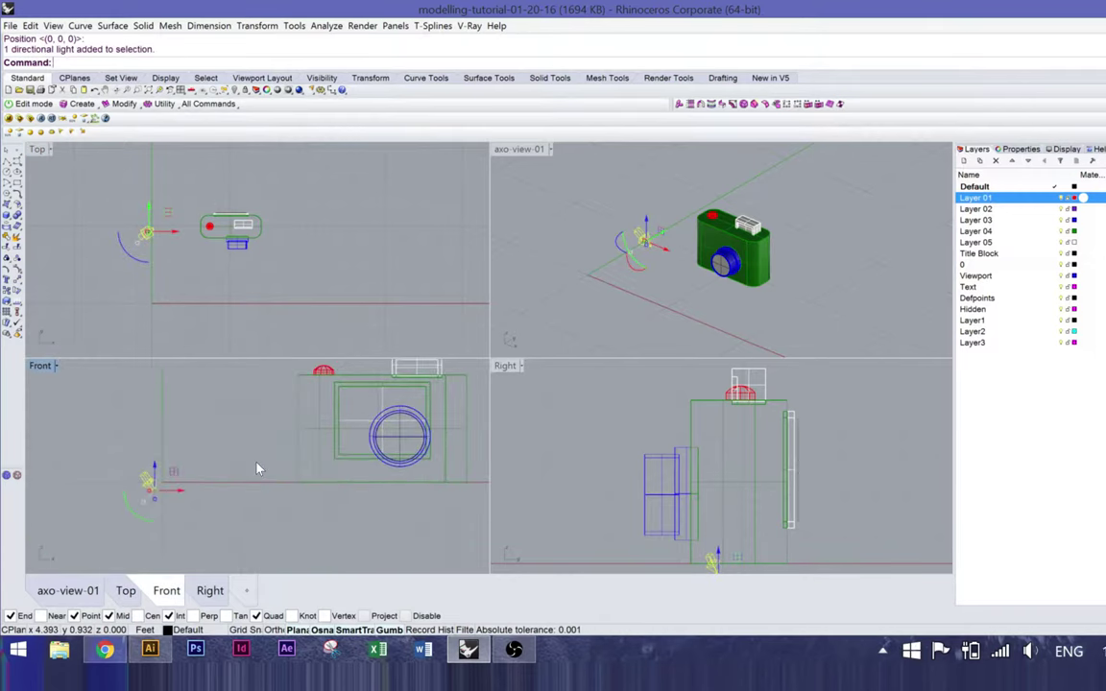
scroll(256, 468, "down", 3)
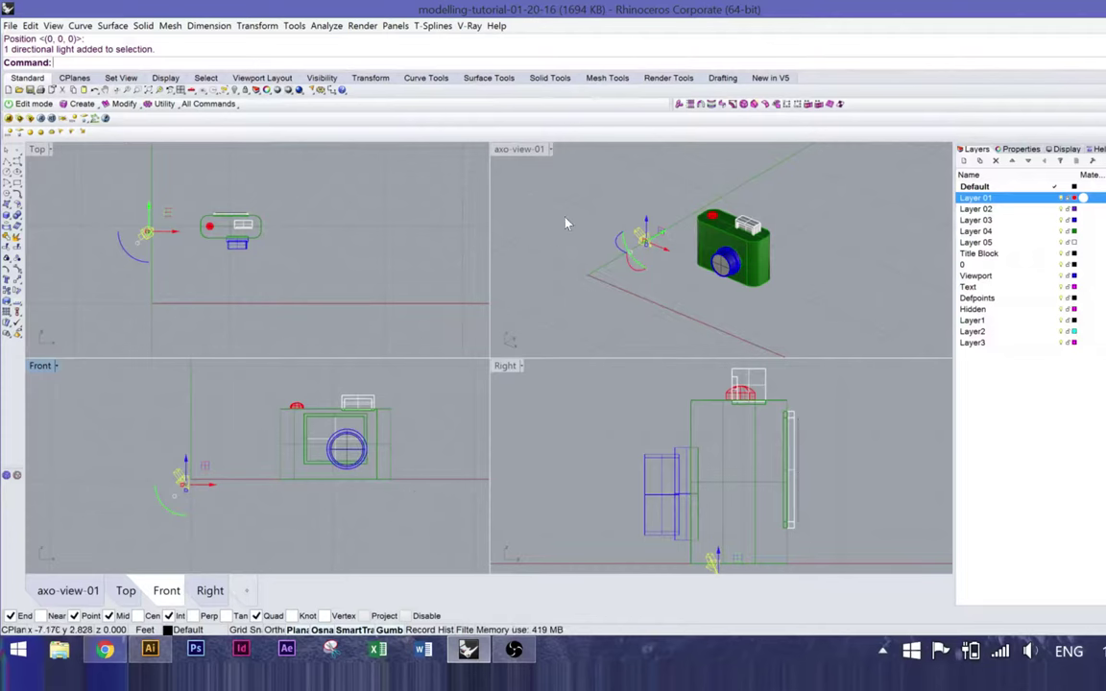
Step: Set the display mode of the axo-view-01 viewport to Rendered
left_click(547, 150)
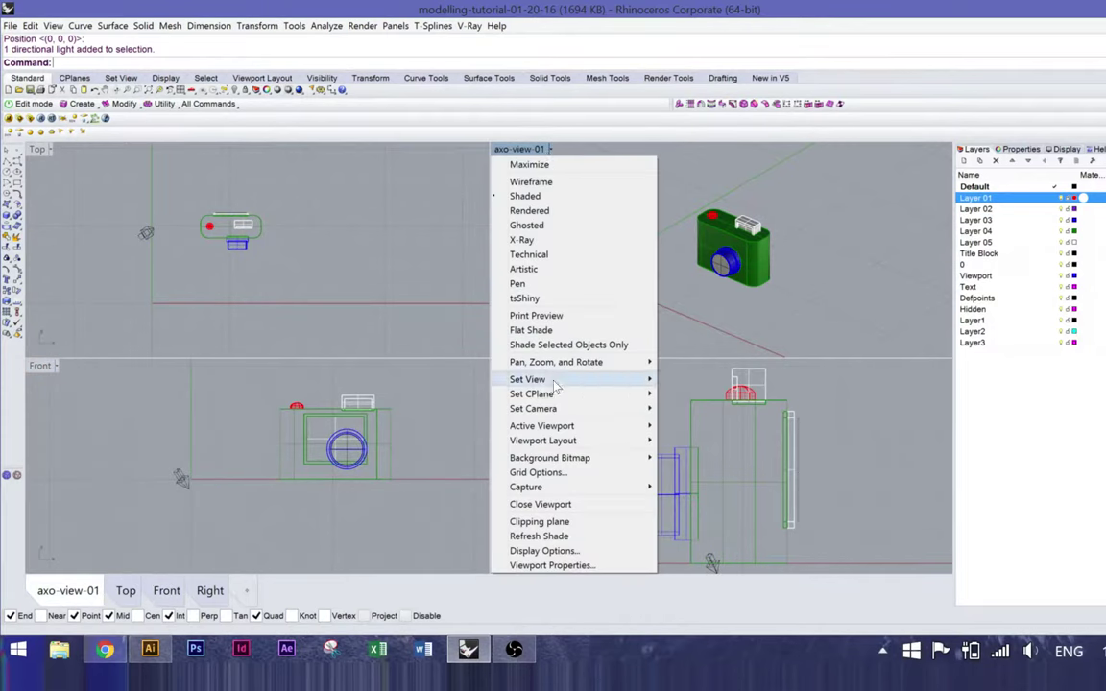
left_click(676, 175)
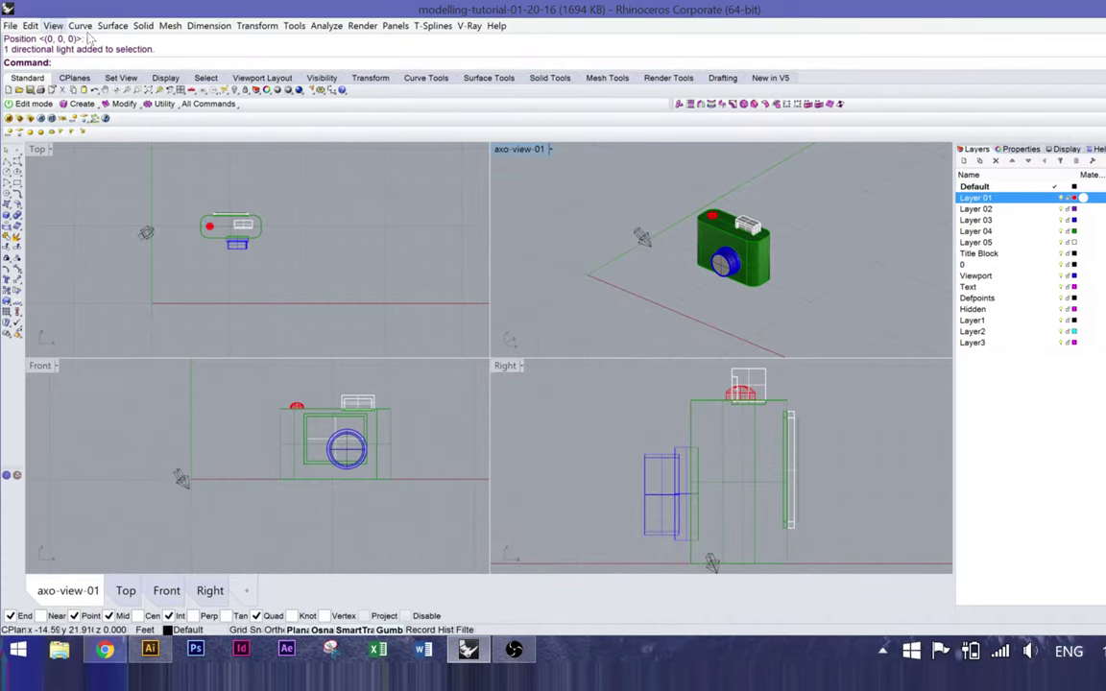
left_click(53, 26)
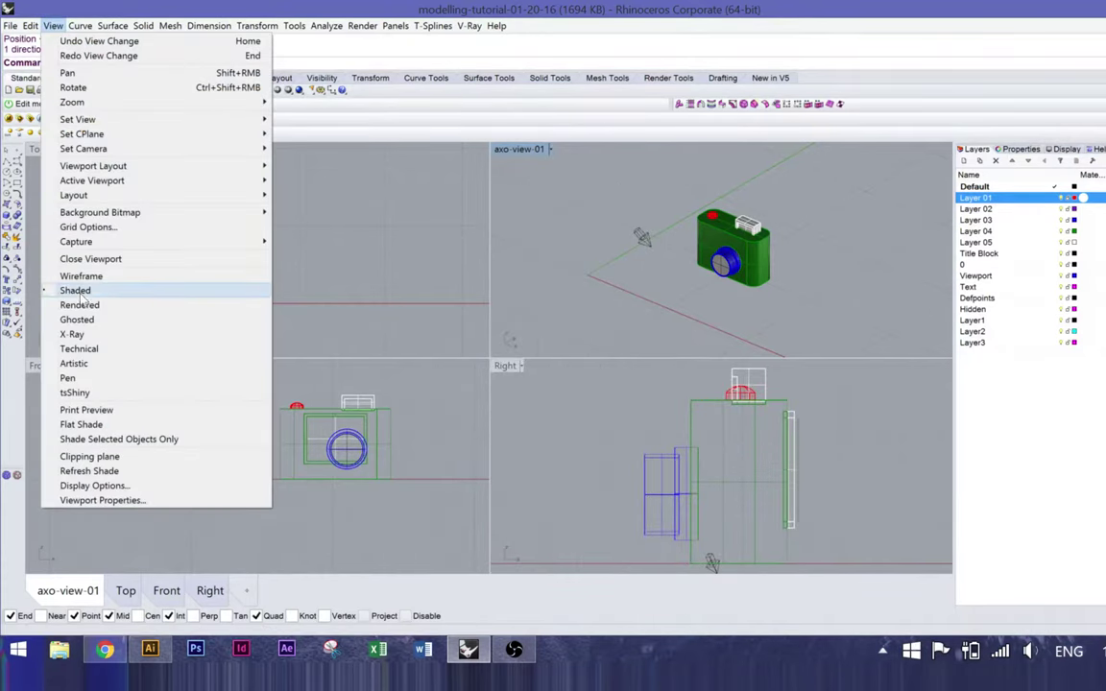
left_click(110, 306)
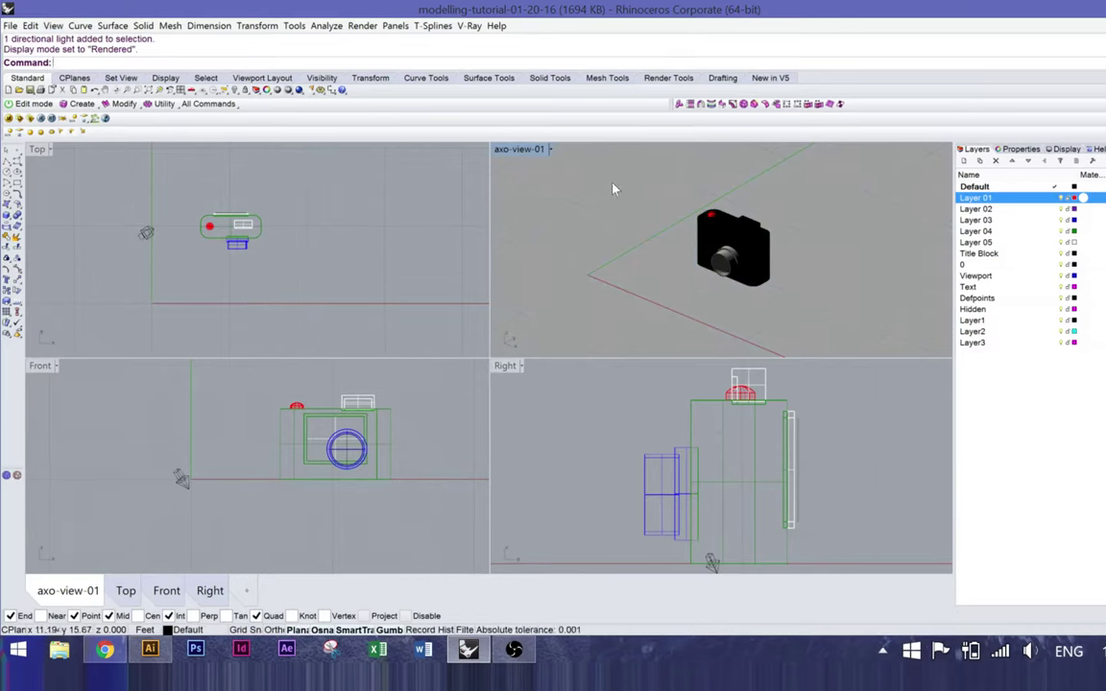
Step: Select the sunlight and set its V-Ray sun size to 50 in the light properties
left_click(163, 258)
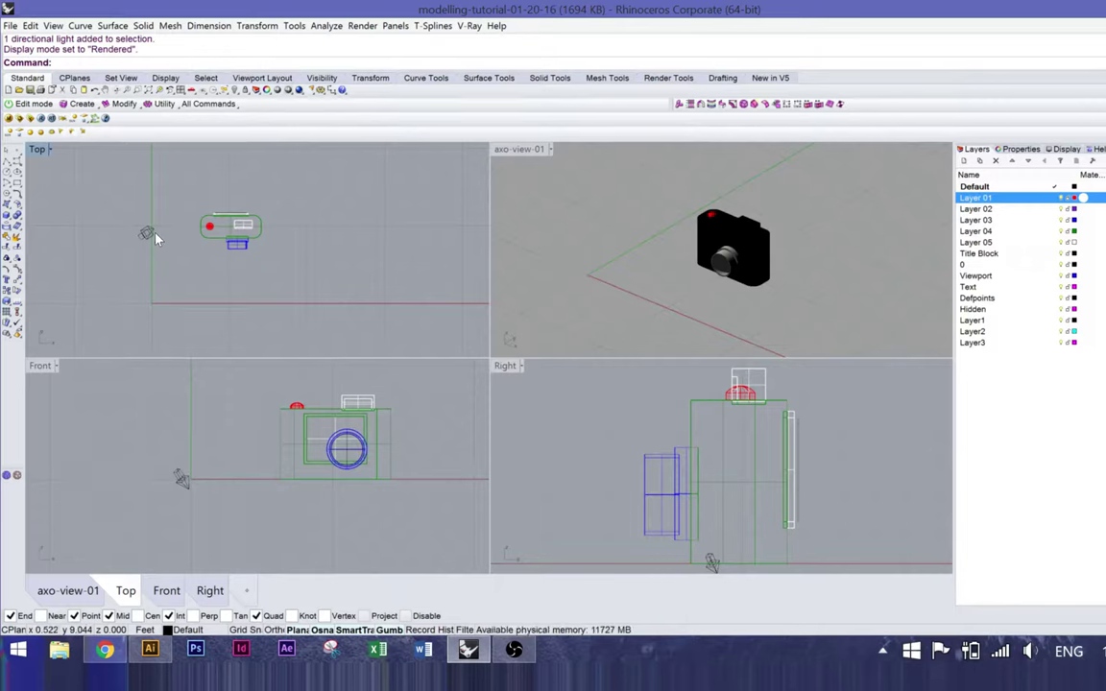
left_click(148, 235)
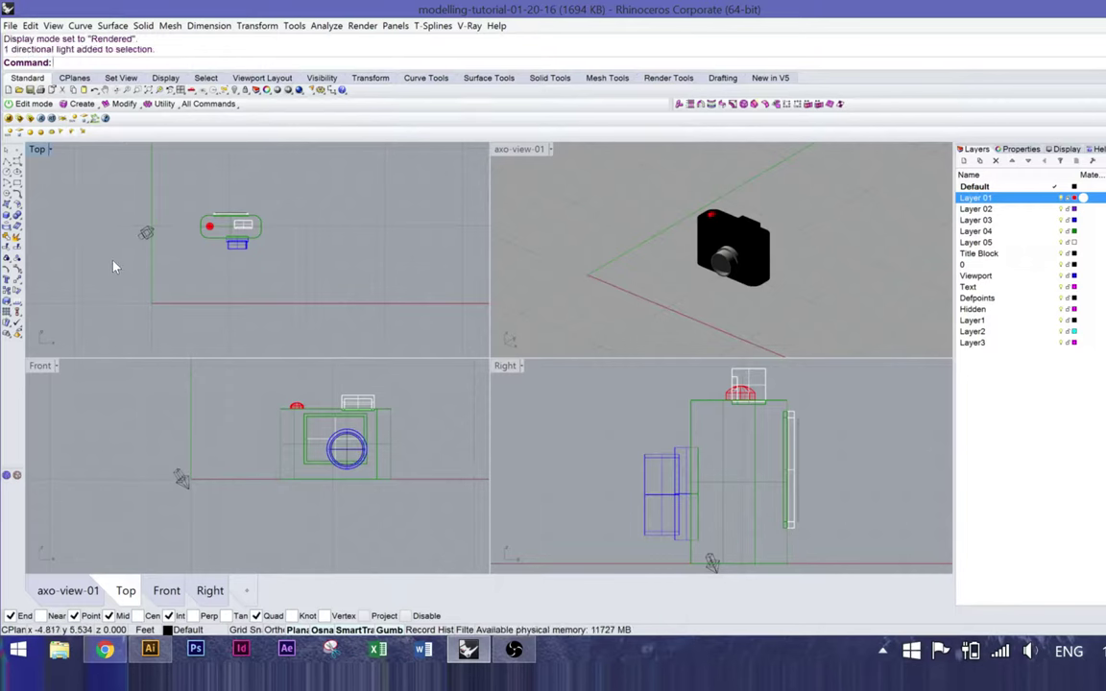
left_click(1021, 151)
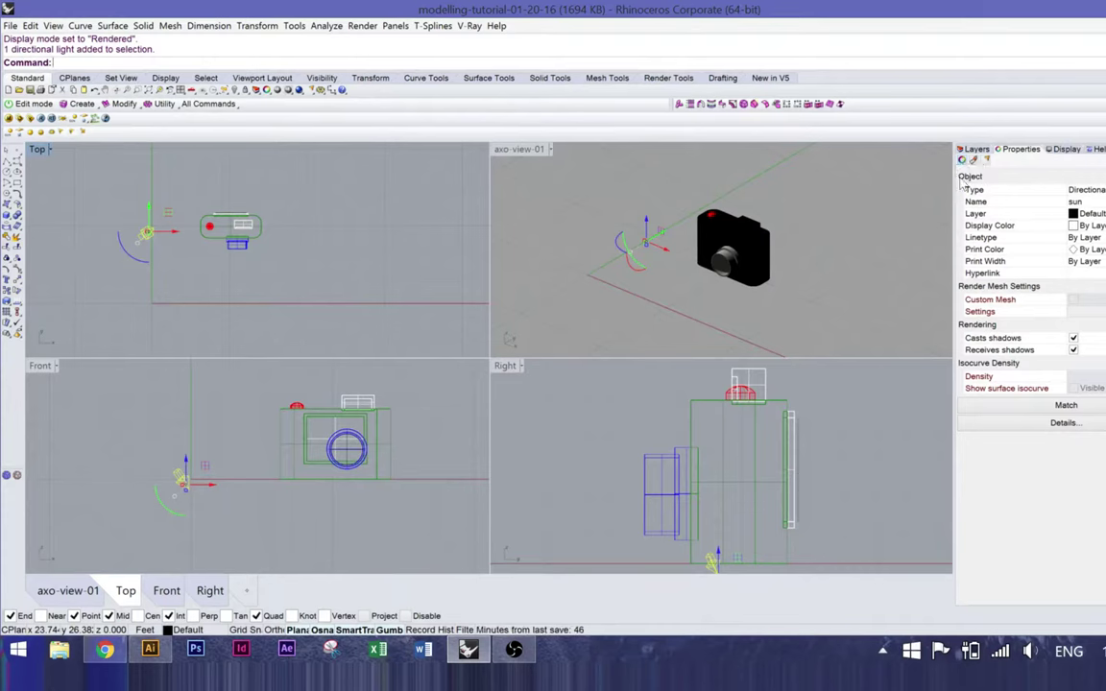
left_click(159, 218)
left_click(114, 280)
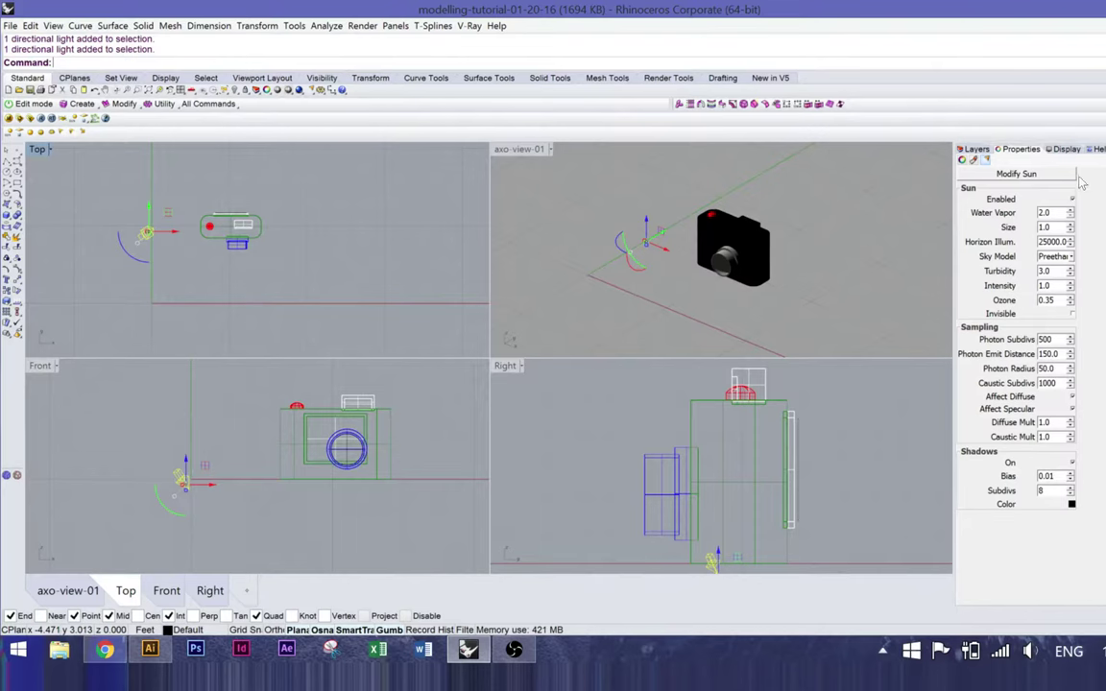
key("Escape")
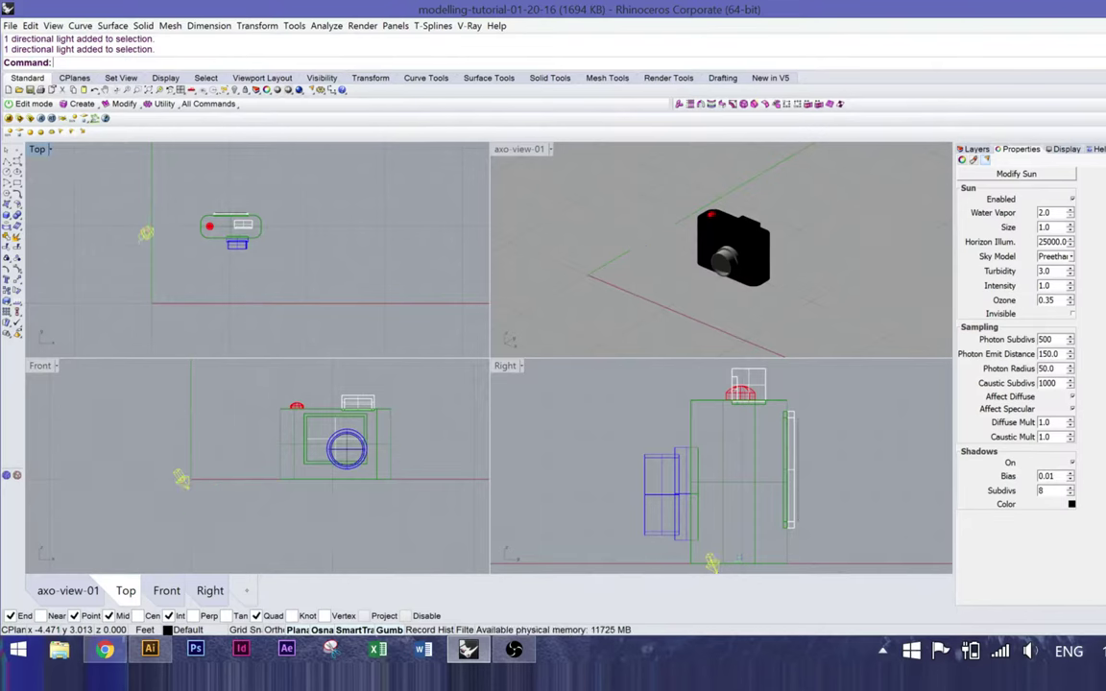
double_click(1044, 227)
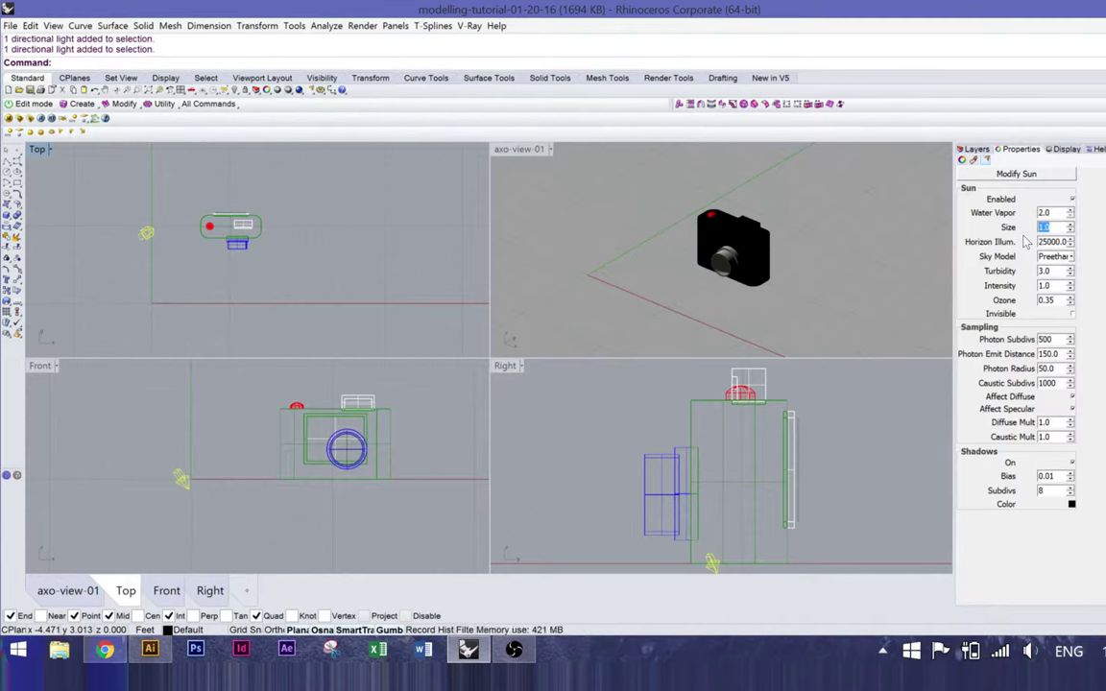
type("50")
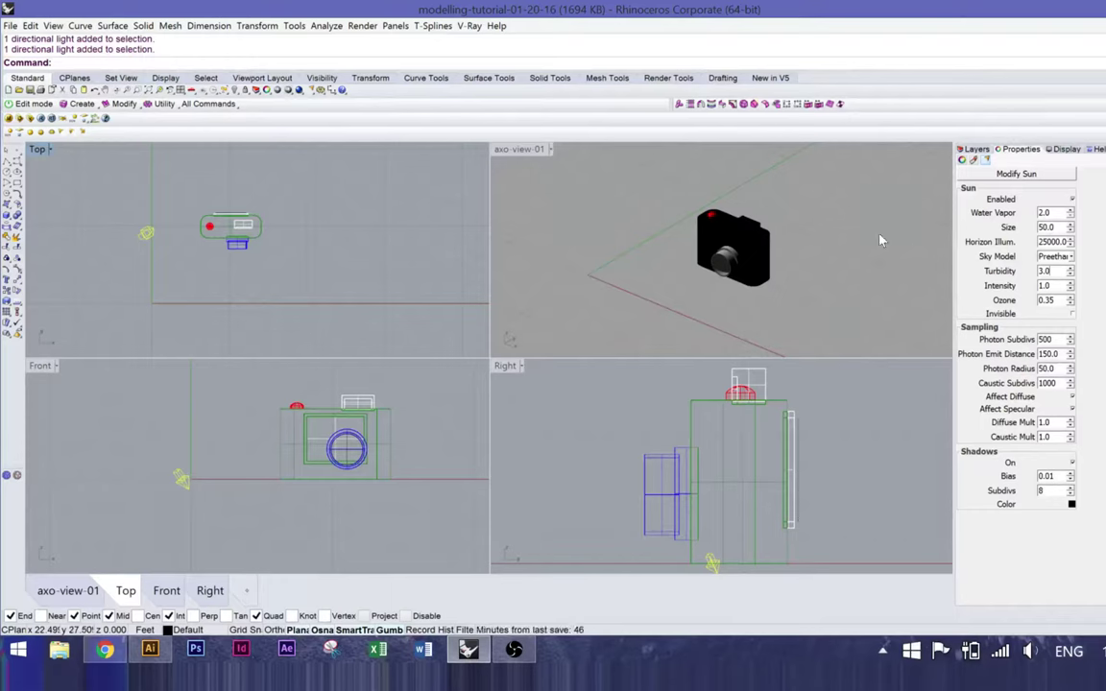
left_click(355, 259)
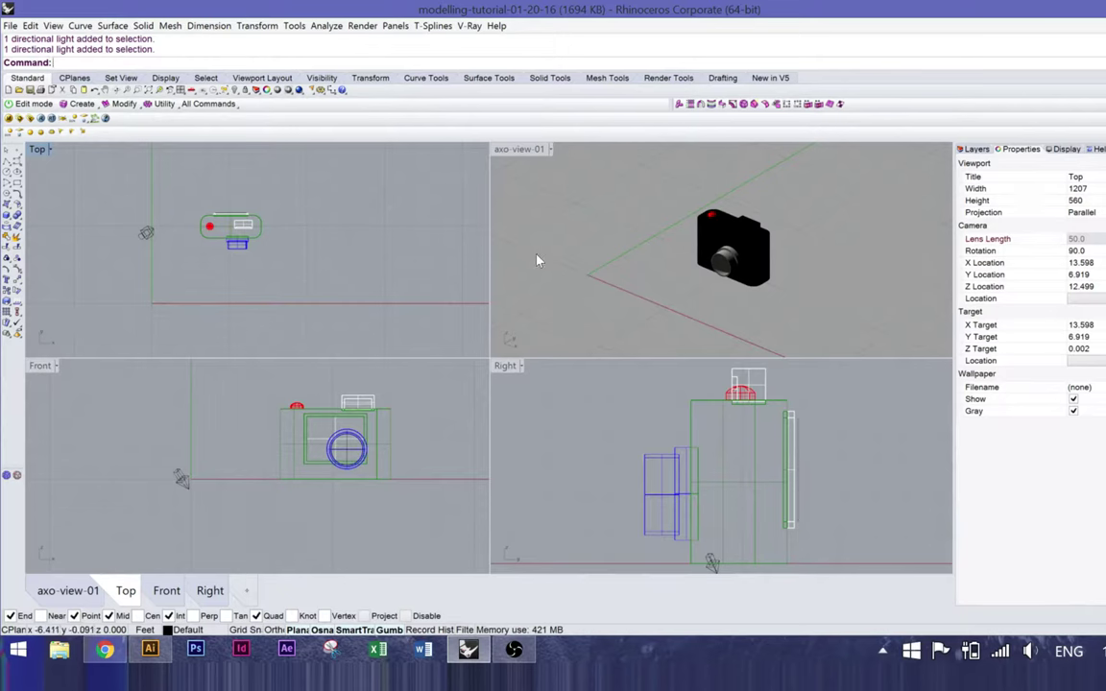
Step: Maximize the axo-view-01 viewport and select the camera body
double_click(519, 149)
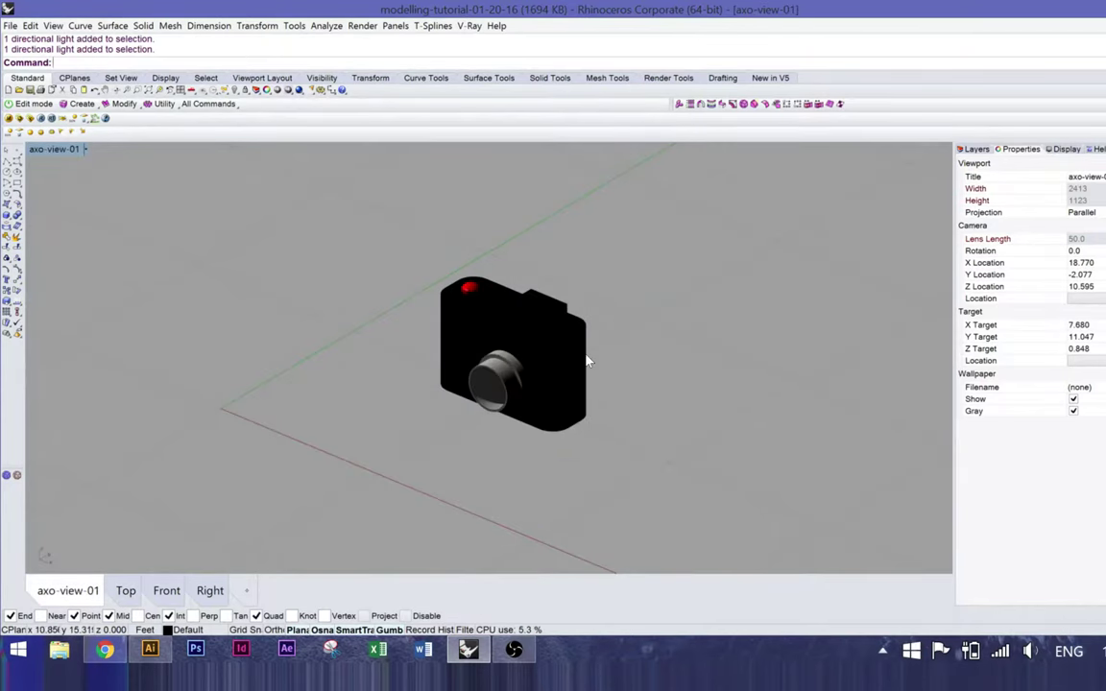
scroll(584, 359, "up", 3)
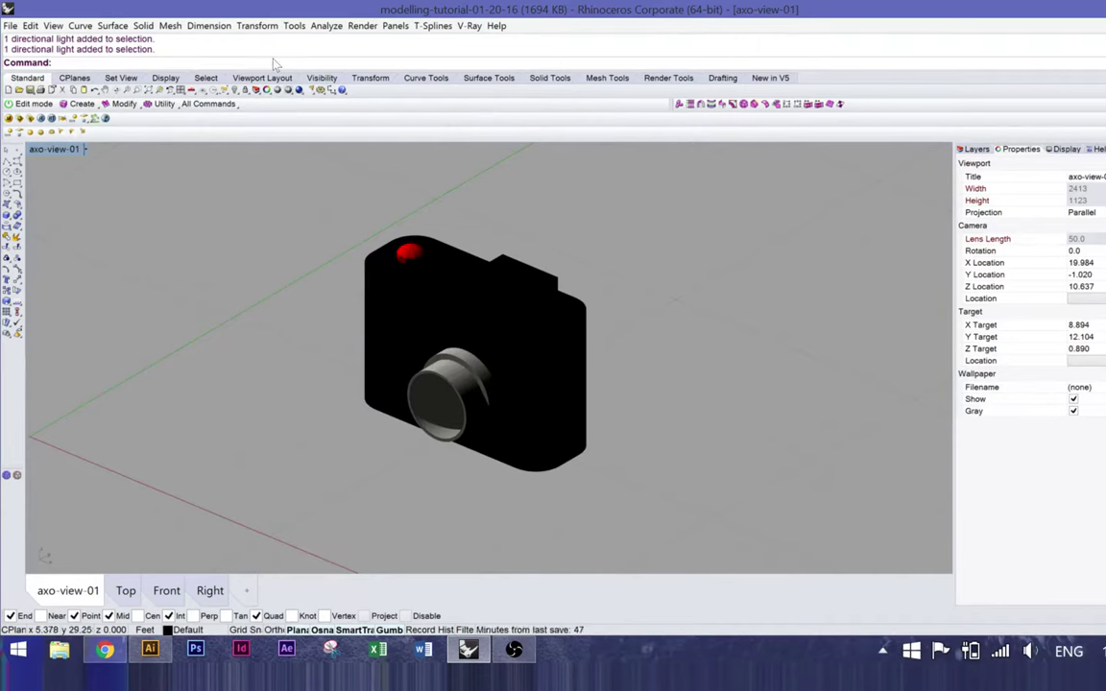
left_click(420, 324)
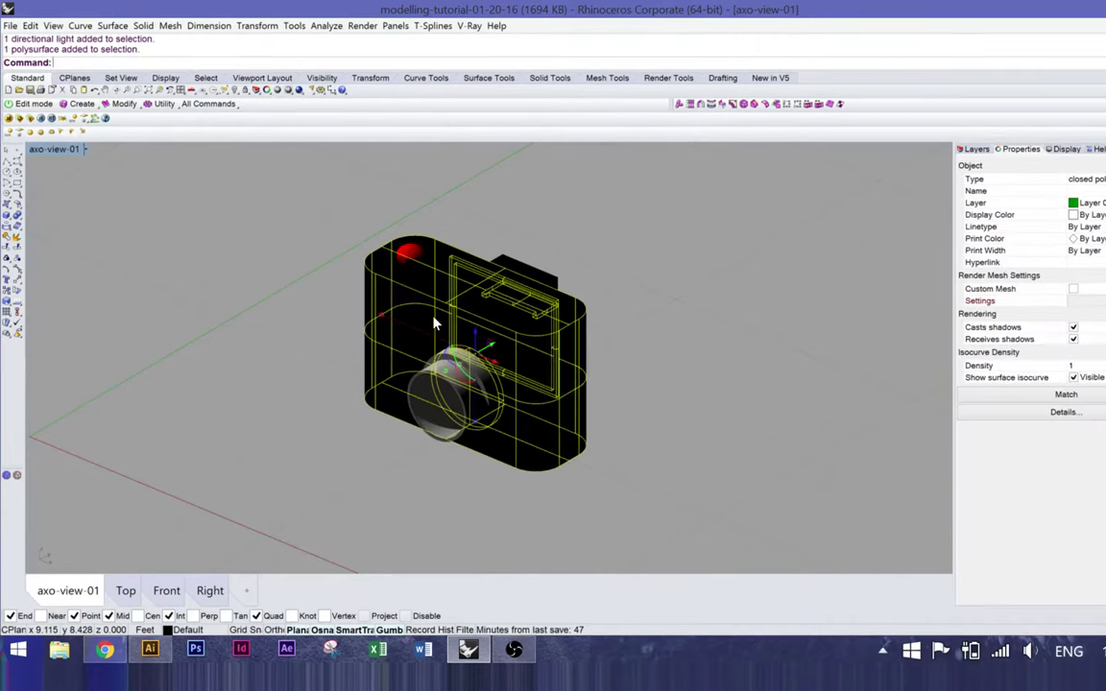
Step: Open the V-Ray material editor beside the camera and view the Metal - Nickel Hairline and Porcelain - Black Bumped materials
left_click(473, 27)
left_click(480, 27)
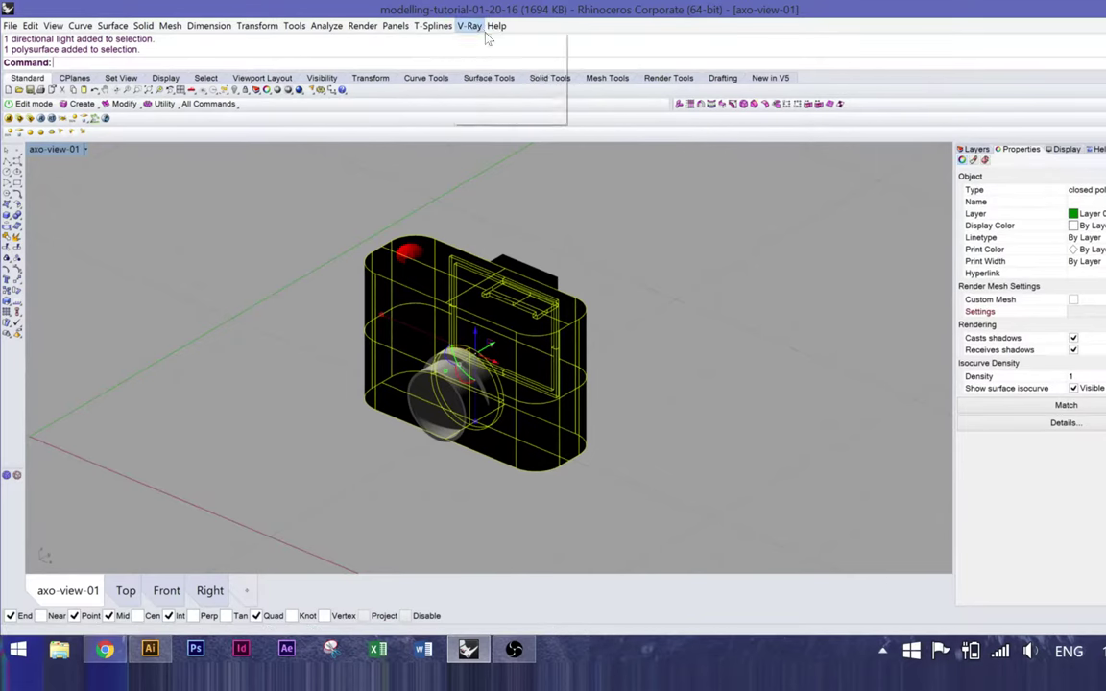
left_click(480, 27)
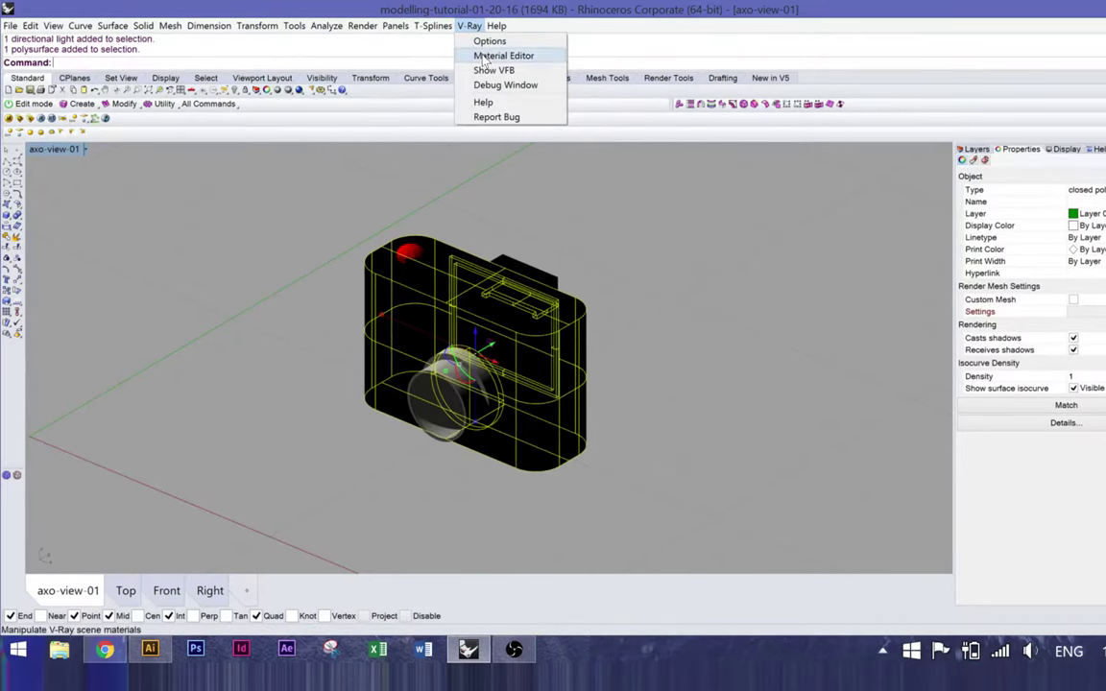
left_click(487, 56)
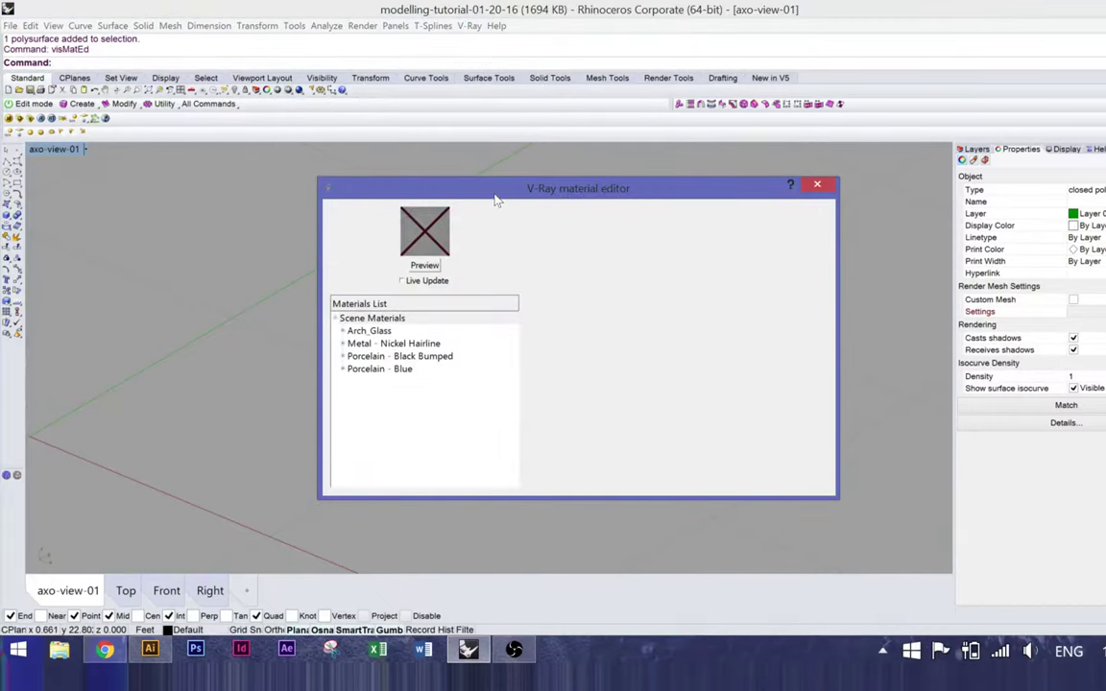
left_click_drag(504, 197, 742, 121)
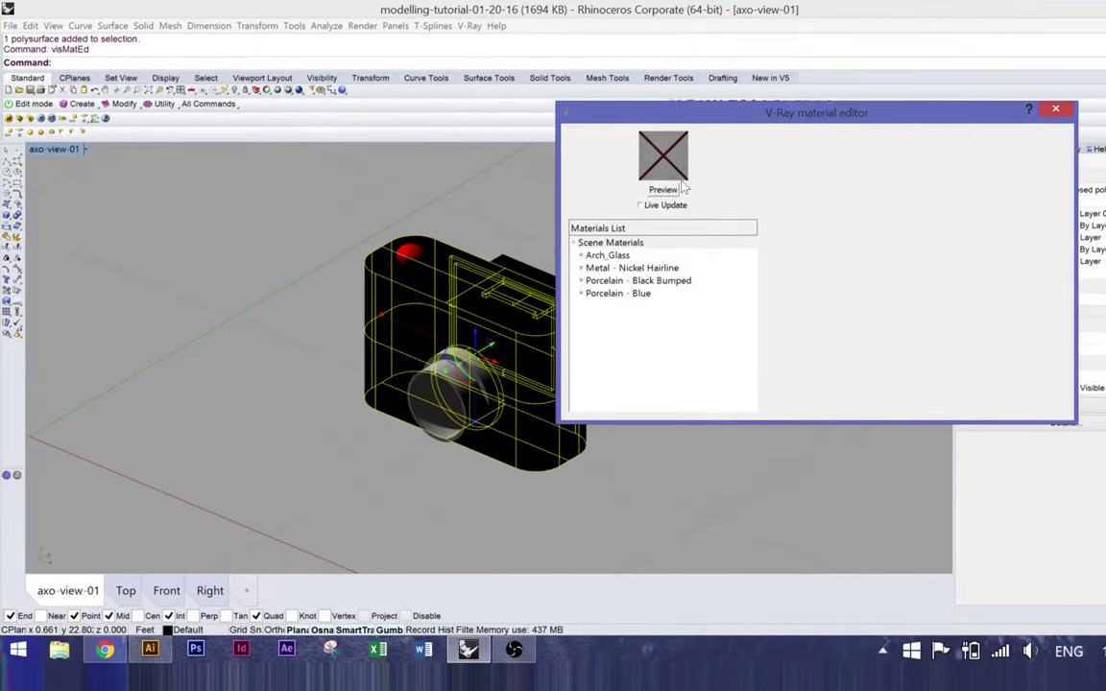
left_click(629, 268)
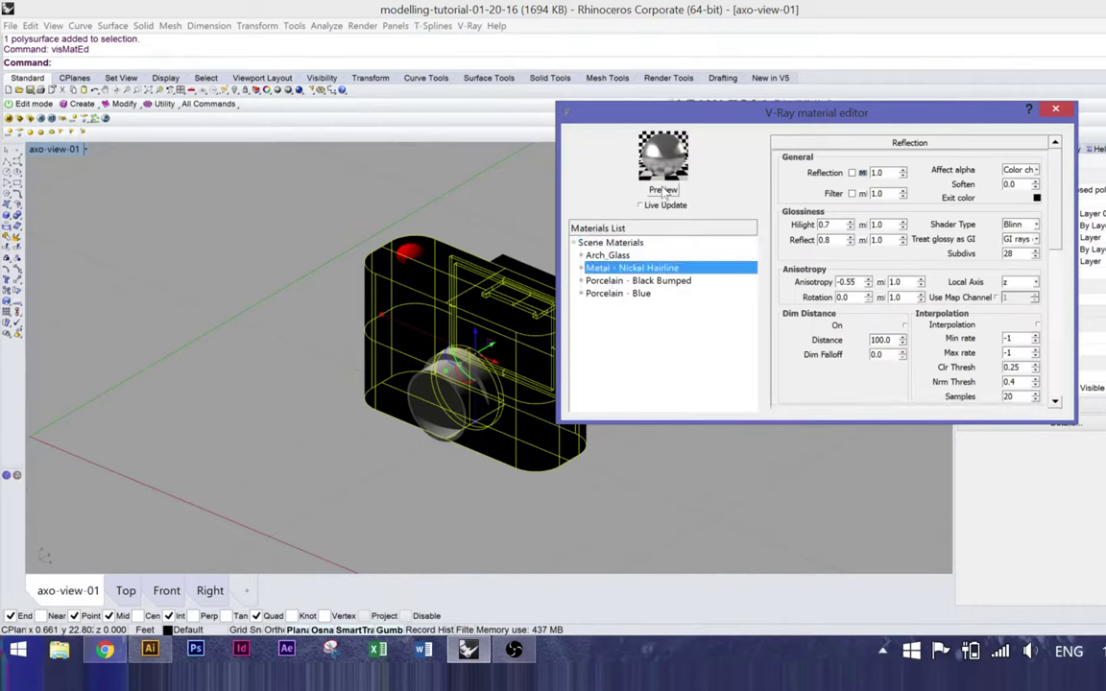
key("Down")
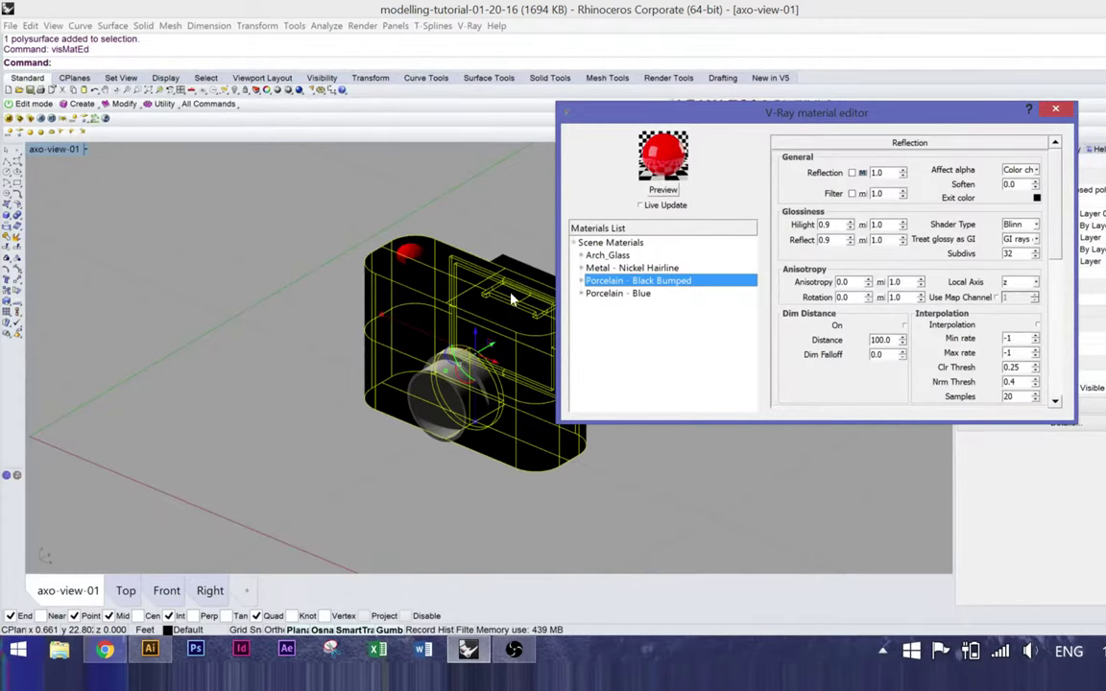
Step: Switch to Chrome and search Google for "flying architecture" in a new tab
left_click(105, 650)
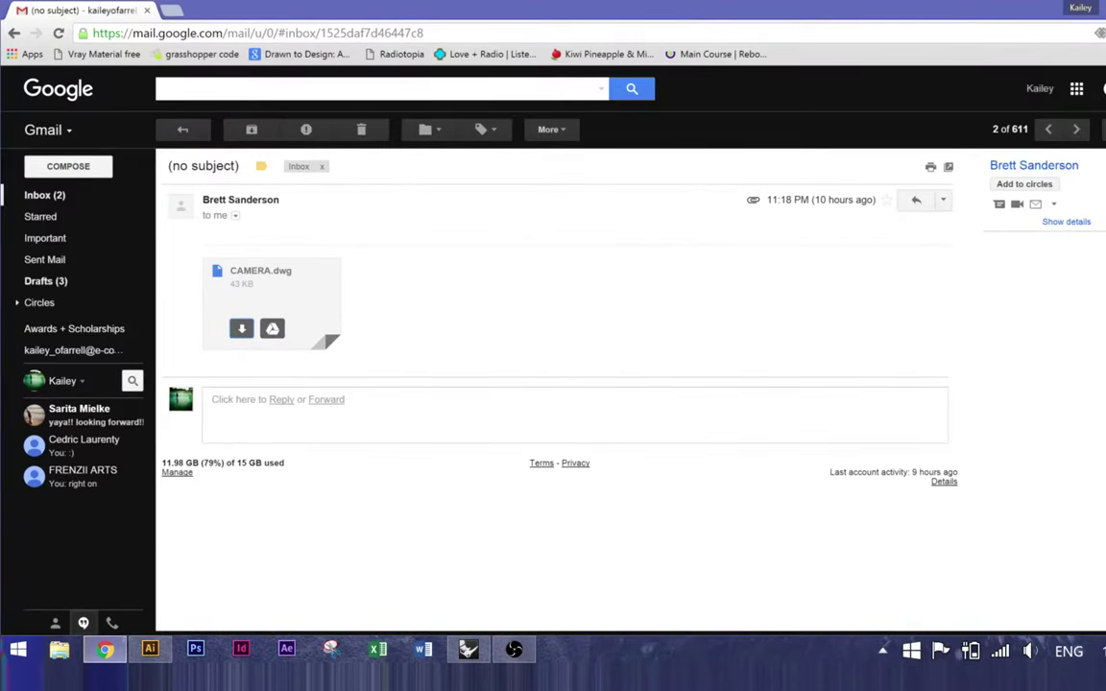
key("ctrl+t")
type("a")
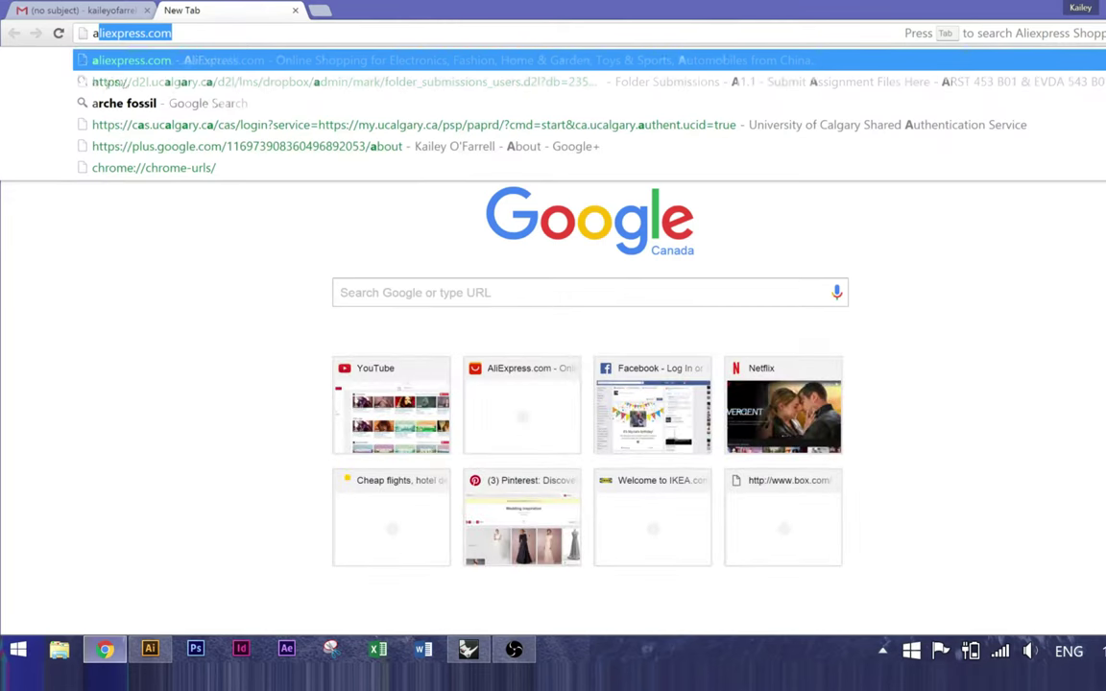
type("flying")
key("BackSpace")
key("BackSpace")
key("BackSpace")
key("BackSpace")
key("BackSpace")
key("BackSpace")
key("BackSpace")
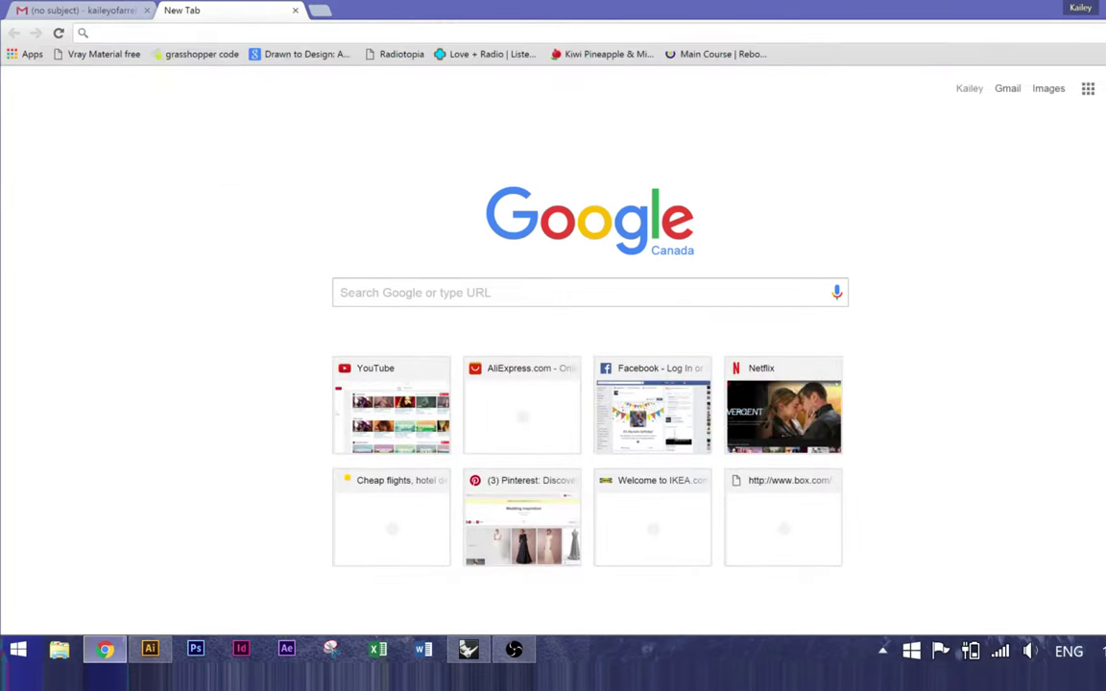
type("flying archi")
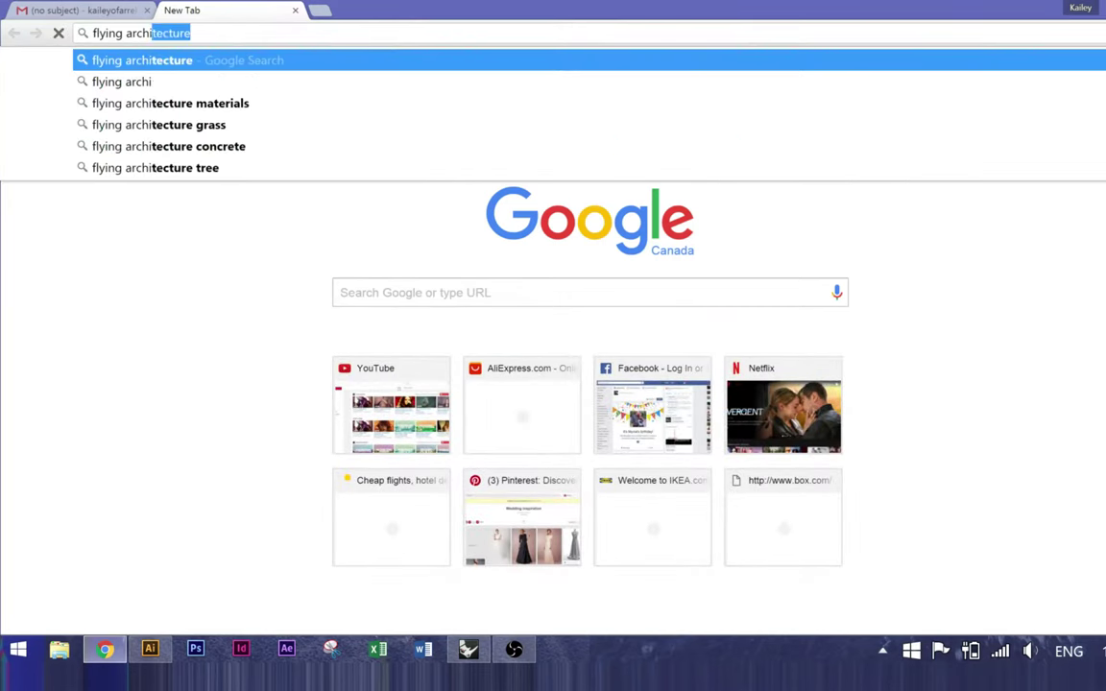
type("tecture")
key("Return")
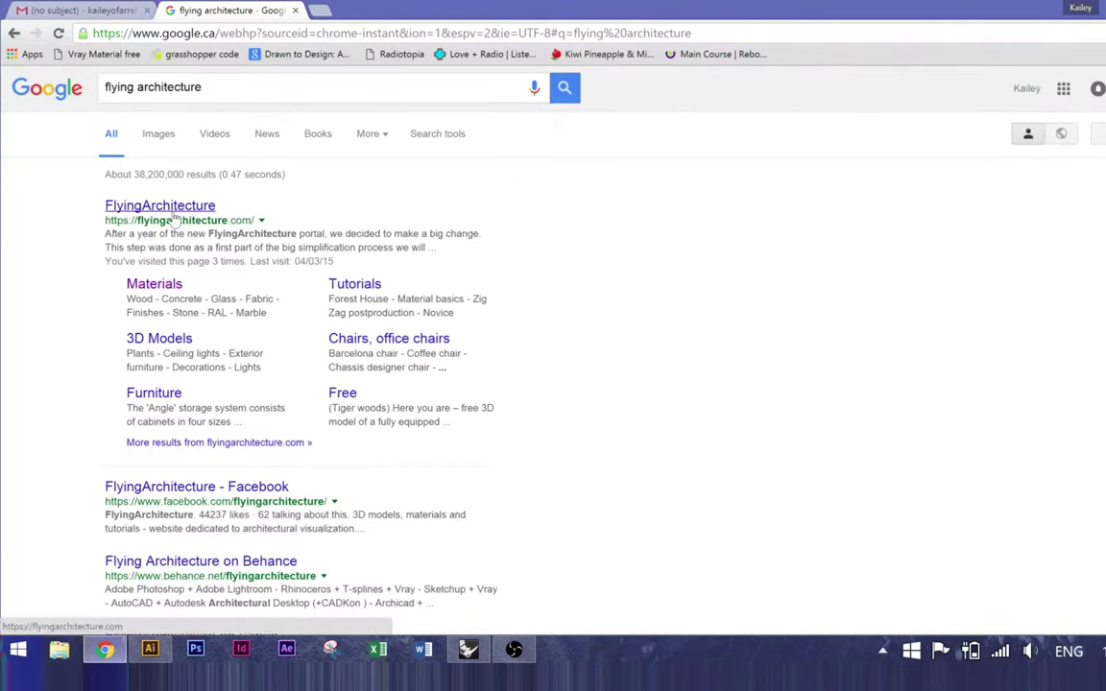
Step: Open the FlyingArchitecture materials page and browse the downloadable materials in the Concrete category
left_click(149, 282)
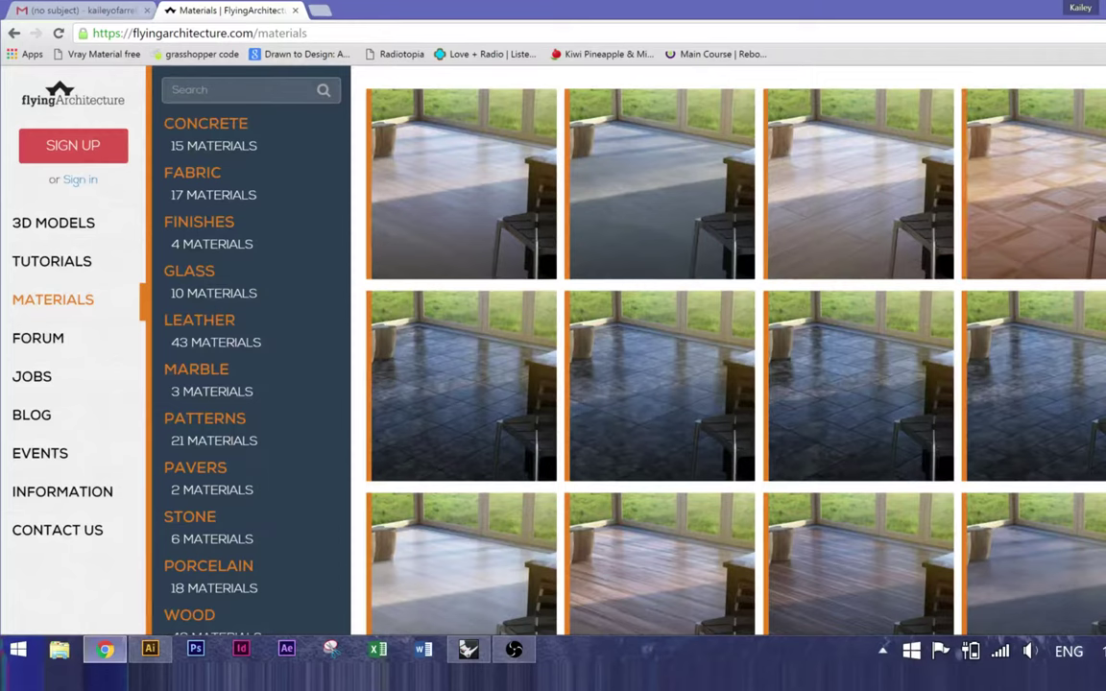
mouse_move(791, 216)
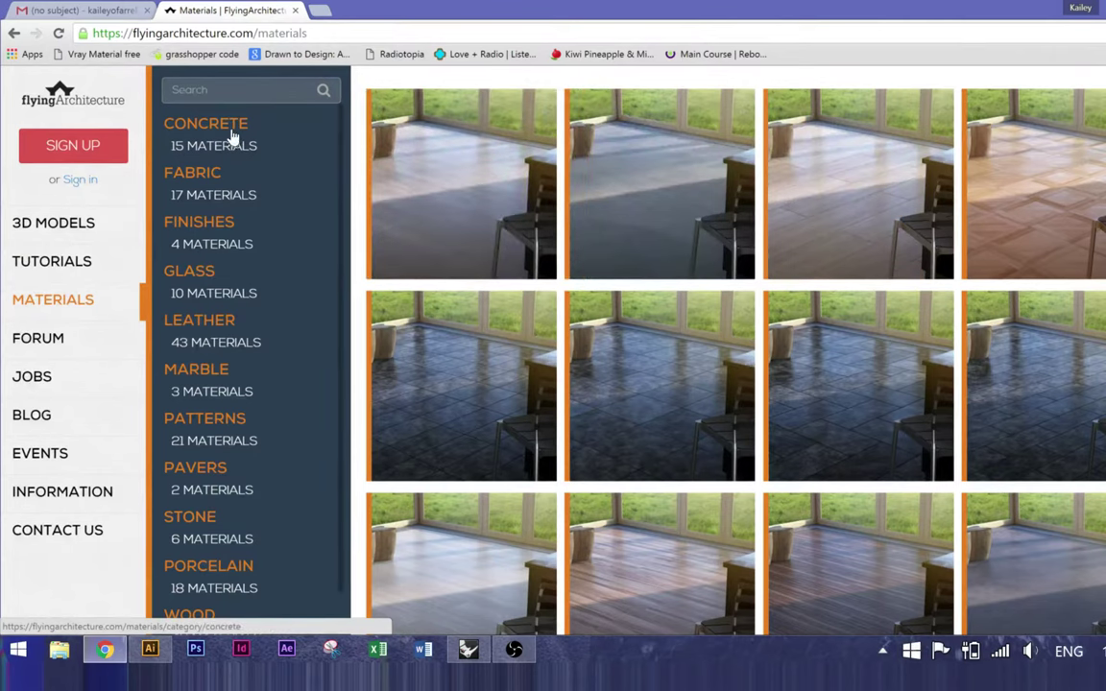
left_click(232, 137)
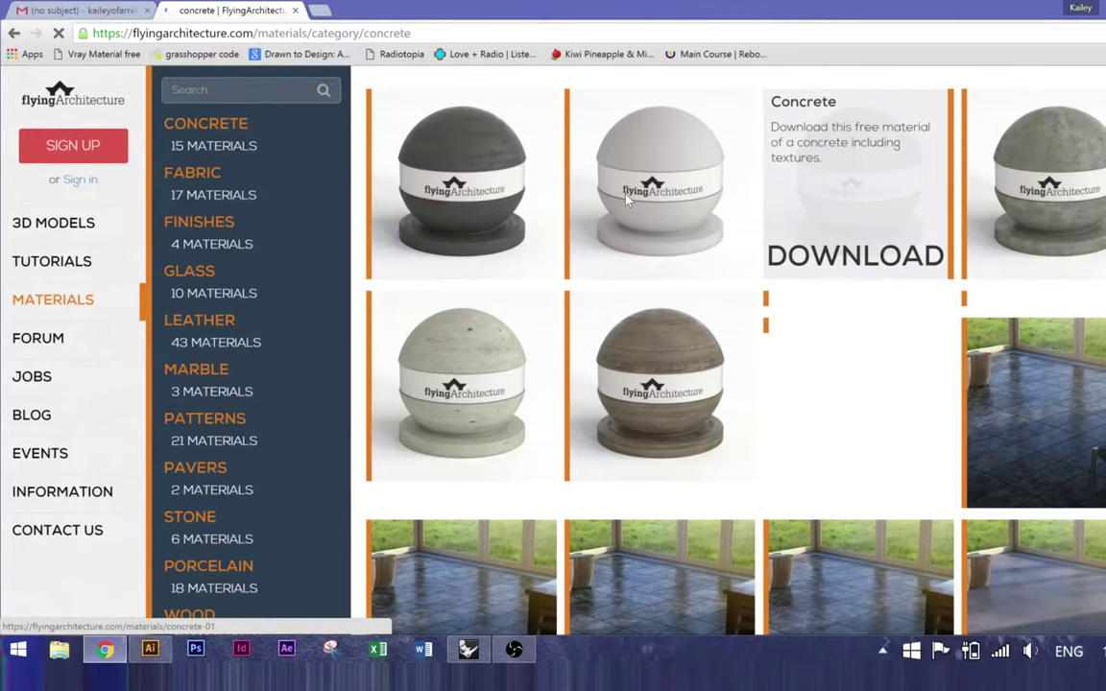
scroll(627, 197, "down", 3)
scroll(730, 336, "down", 2)
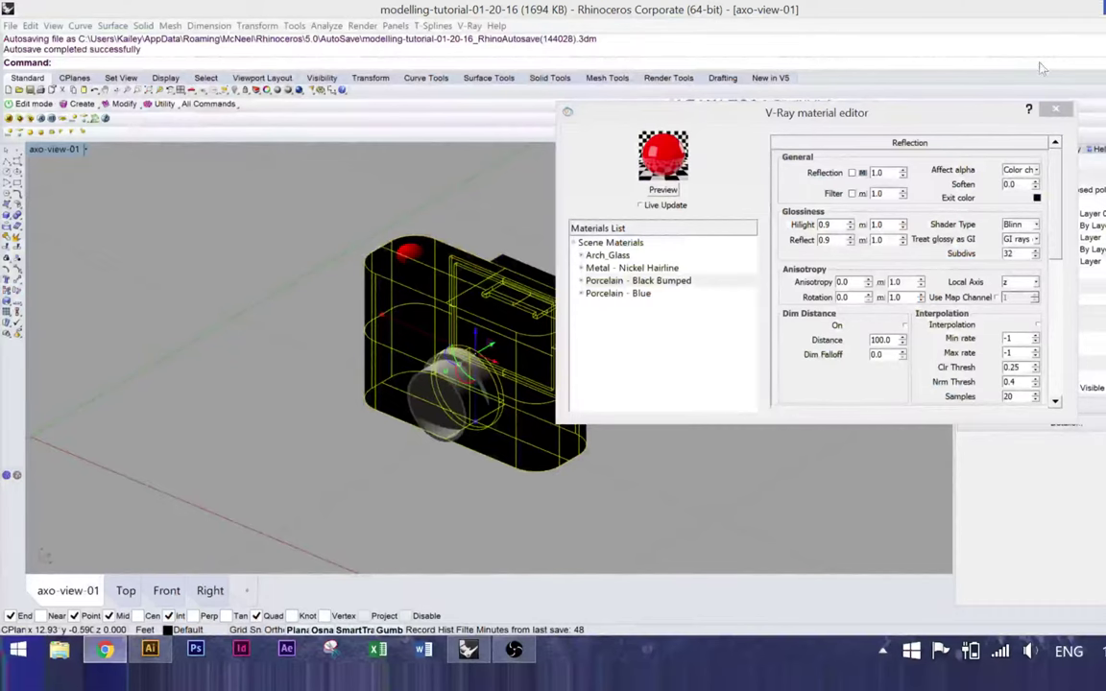
Step: Back in Rhinoceros, review the Porcelain - Black Bumped, Porcelain - Blue and Arch_Glass materials in the V-Ray material editor
left_click(639, 280)
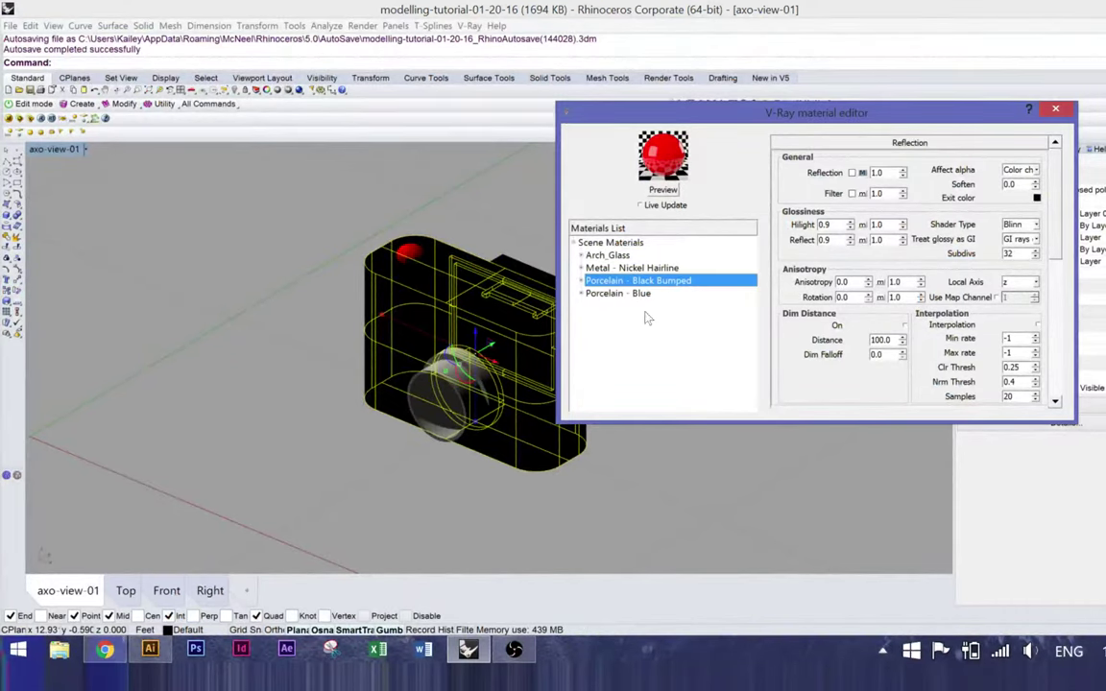
left_click(609, 294)
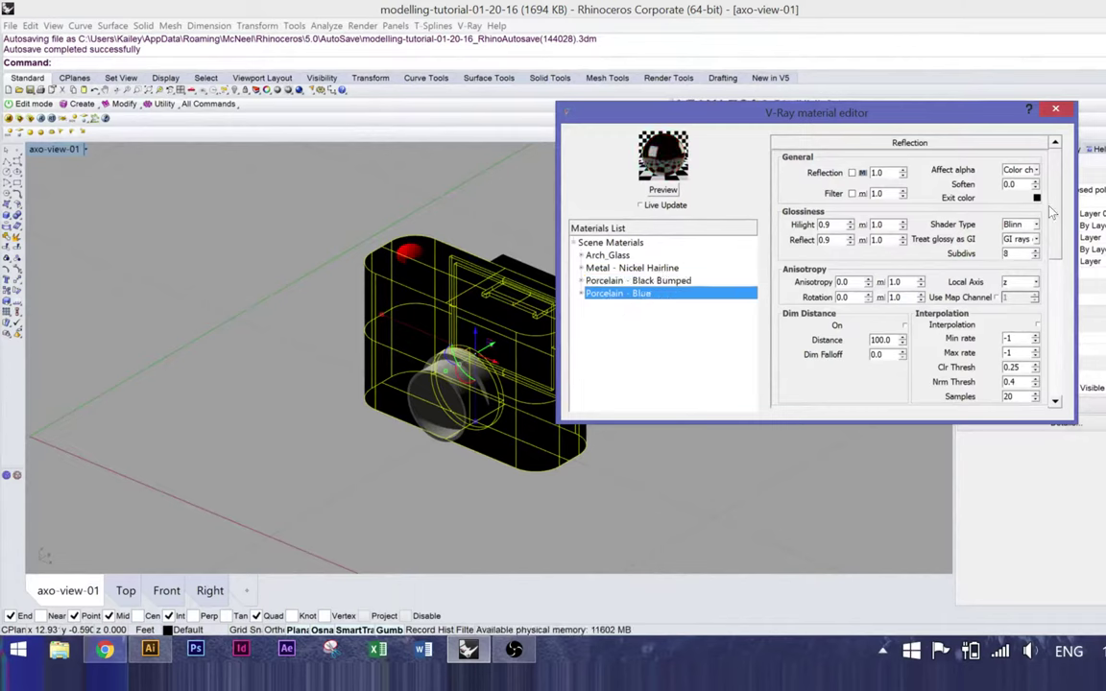
left_click(622, 243)
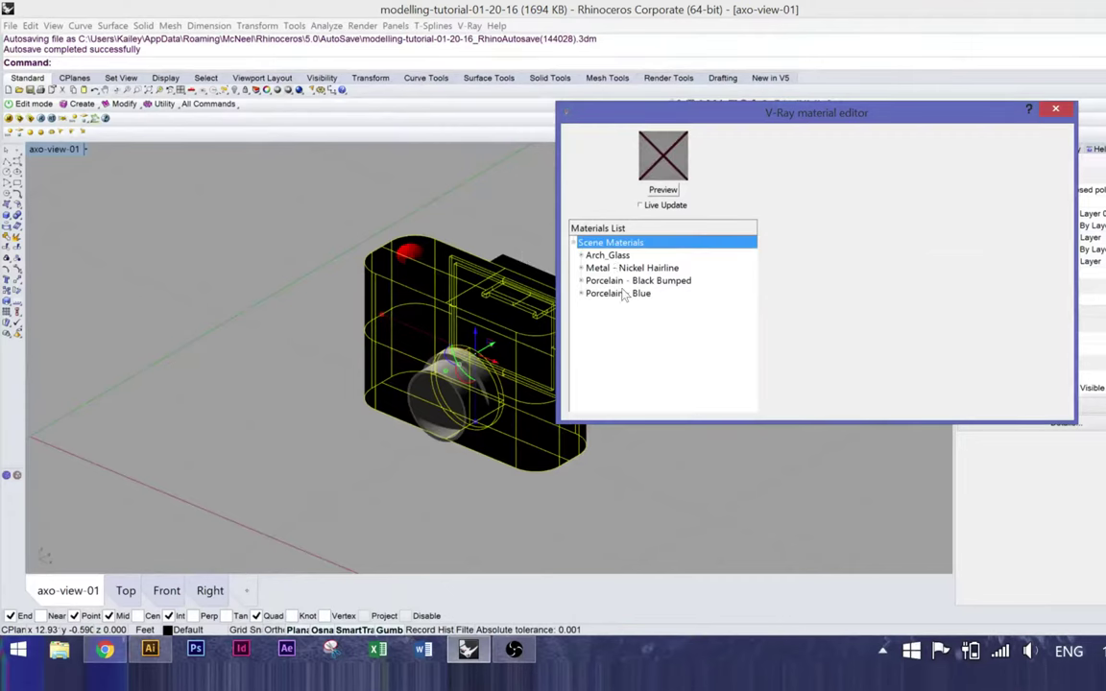
key("Down")
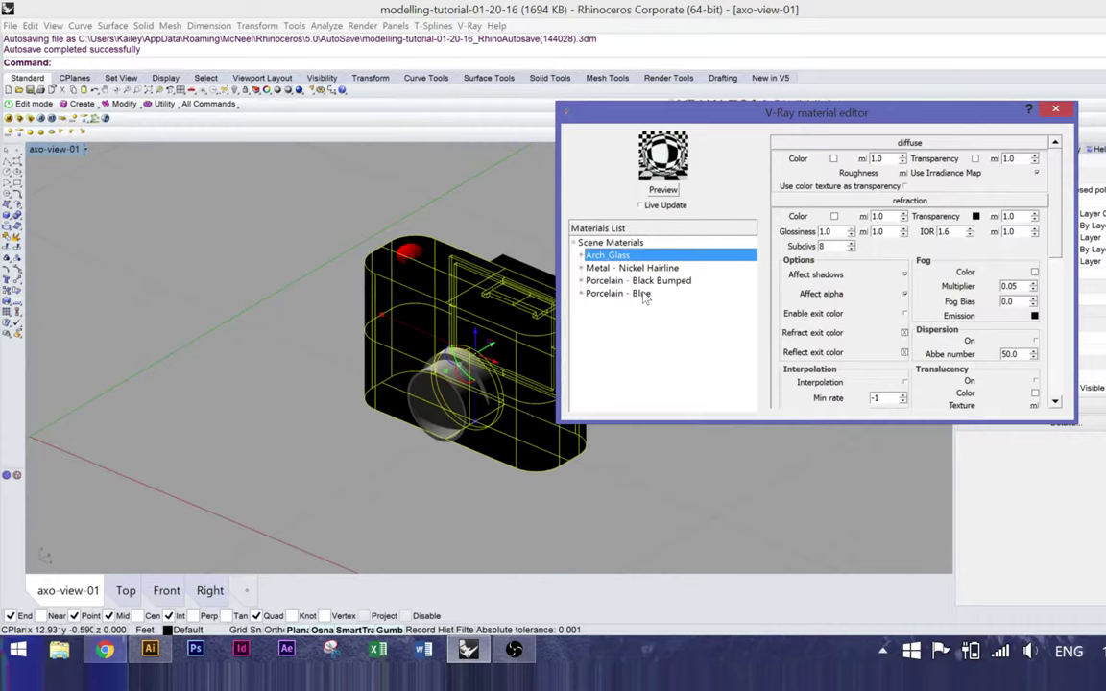
Step: Remove the Porcelain - Blue and Porcelain - Black Bumped materials from the scene
left_click(646, 294)
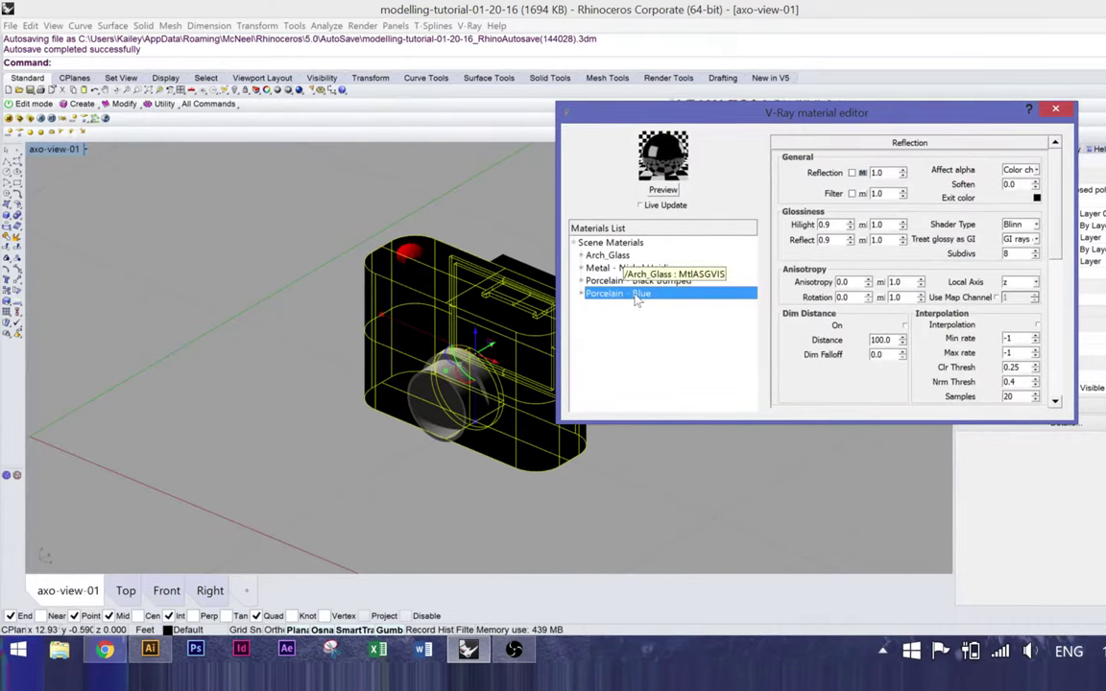
right_click(631, 297)
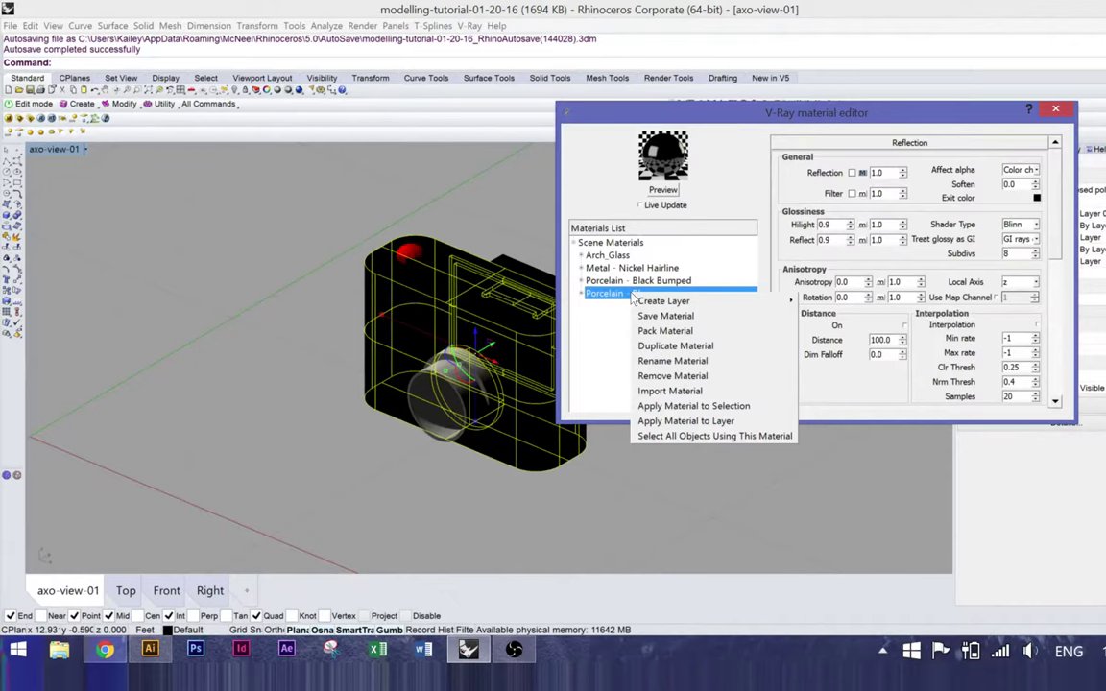
left_click(672, 375)
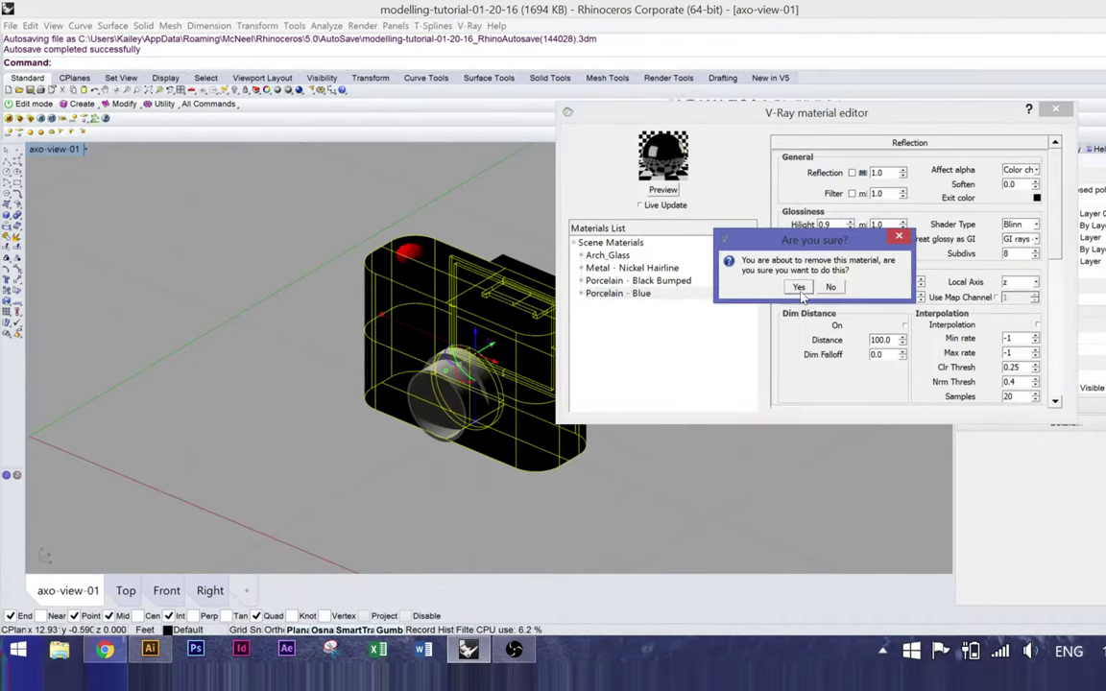
key("Return")
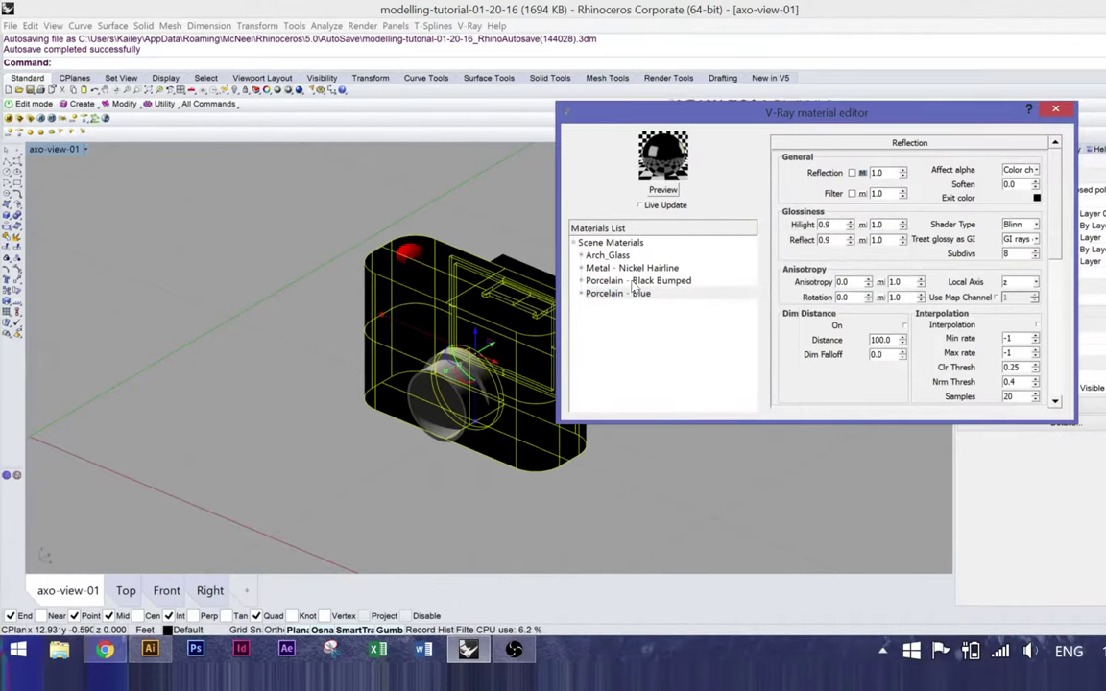
left_click(634, 281)
right_click(632, 280)
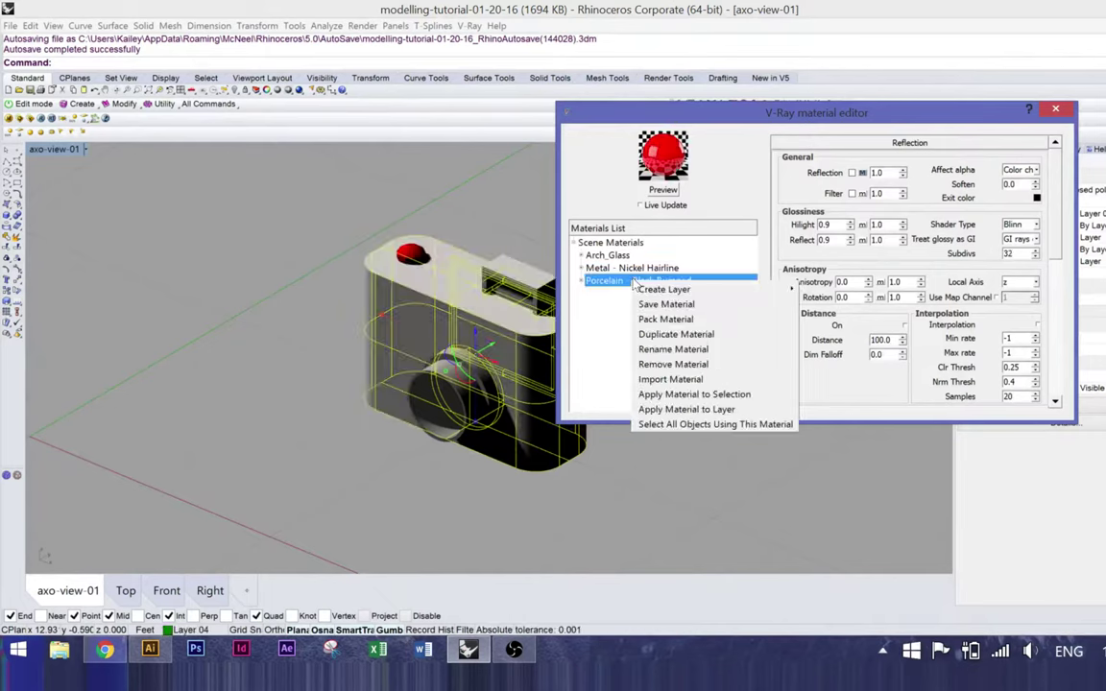
left_click(672, 364)
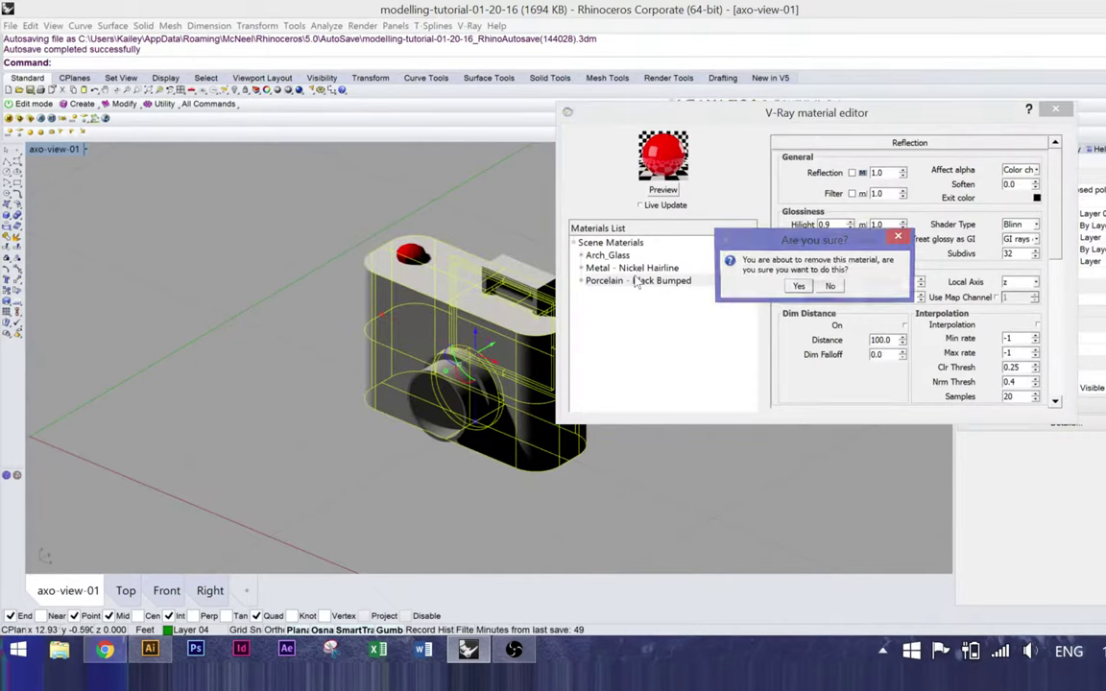
left_click(800, 288)
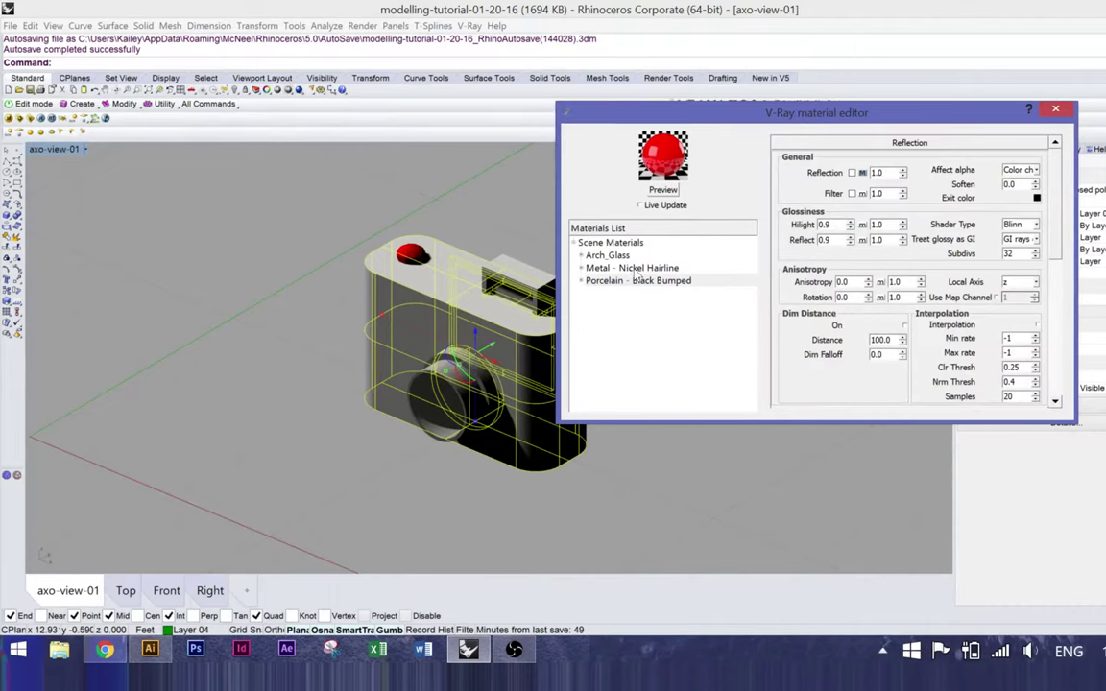
Step: Remove the Metal - Nickel Hairline and Arch_Glass materials, then close the material editor and deselect the camera body
left_click(634, 269)
right_click(640, 273)
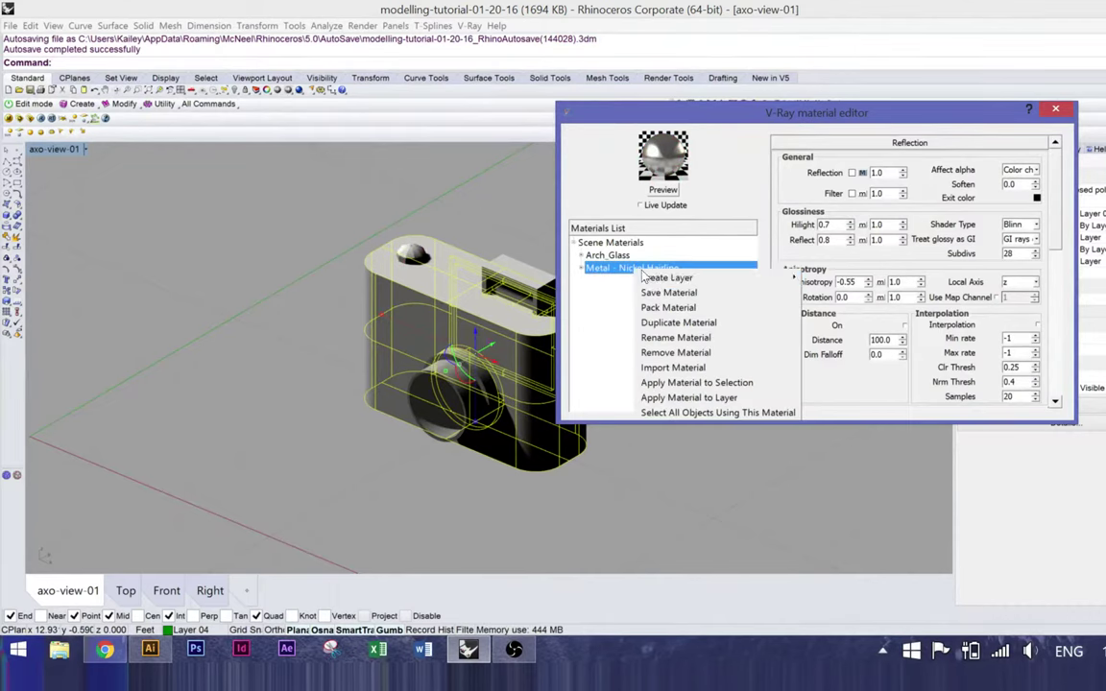
left_click(676, 352)
left_click(800, 287)
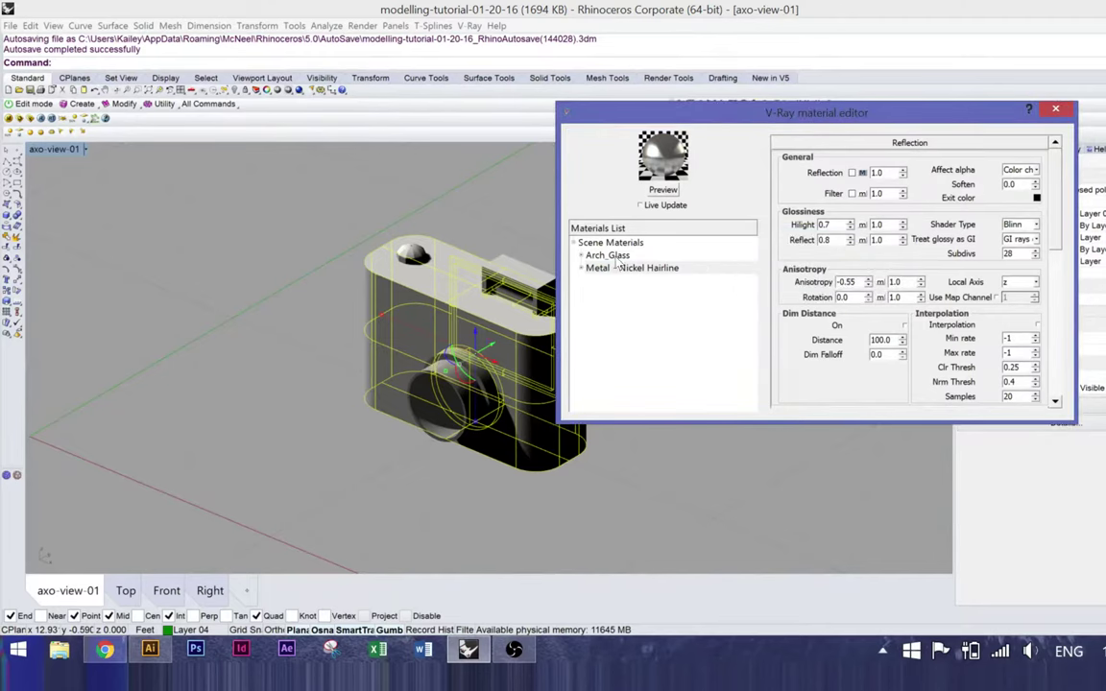
left_click(613, 255)
right_click(615, 256)
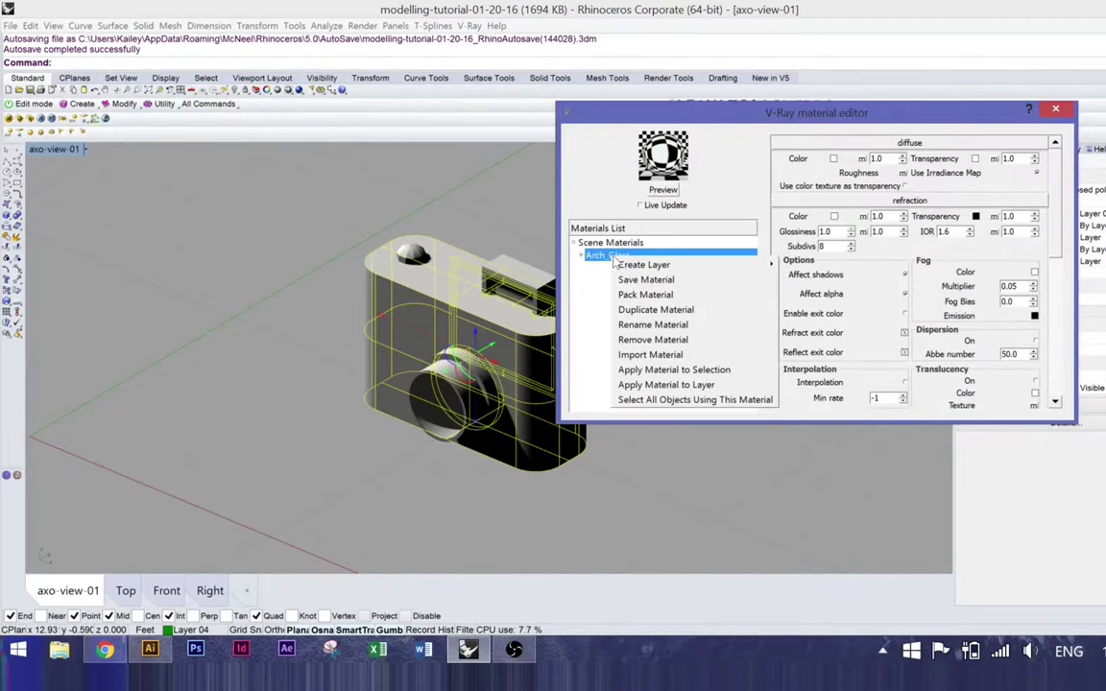
left_click(653, 340)
left_click(796, 288)
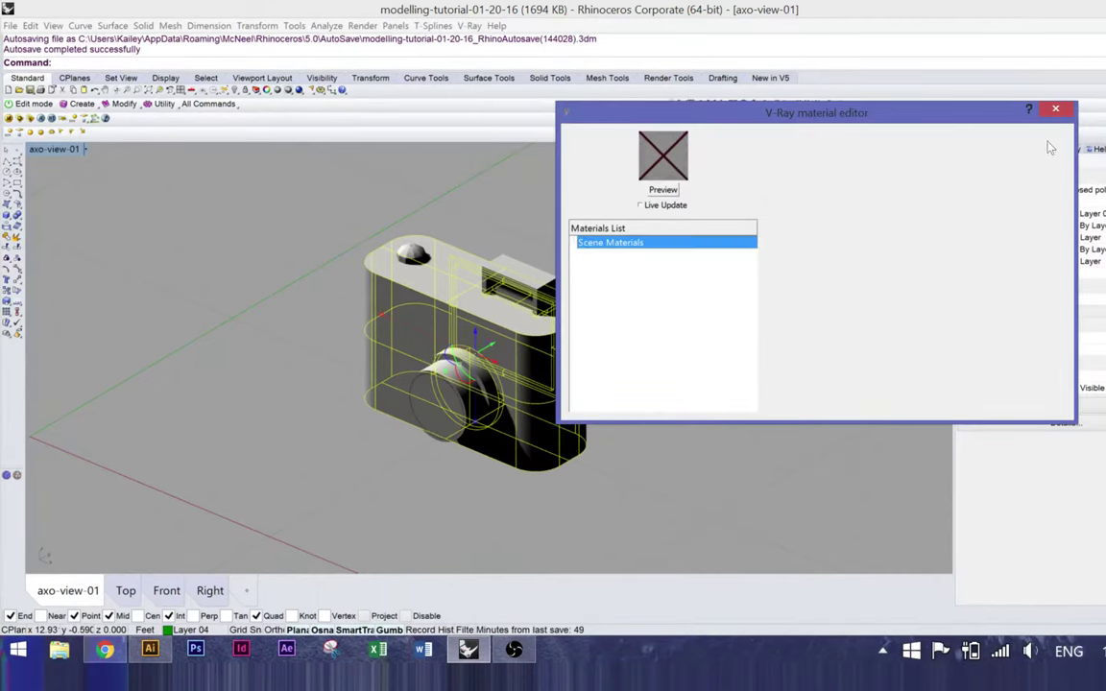
left_click(1055, 109)
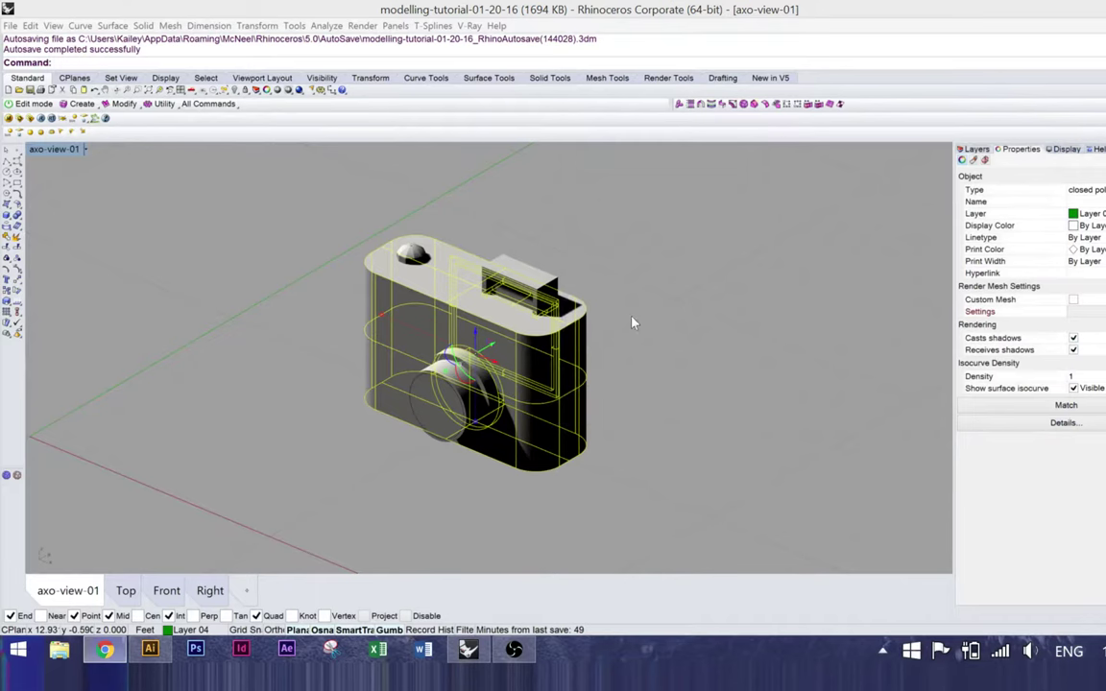
left_click(333, 259)
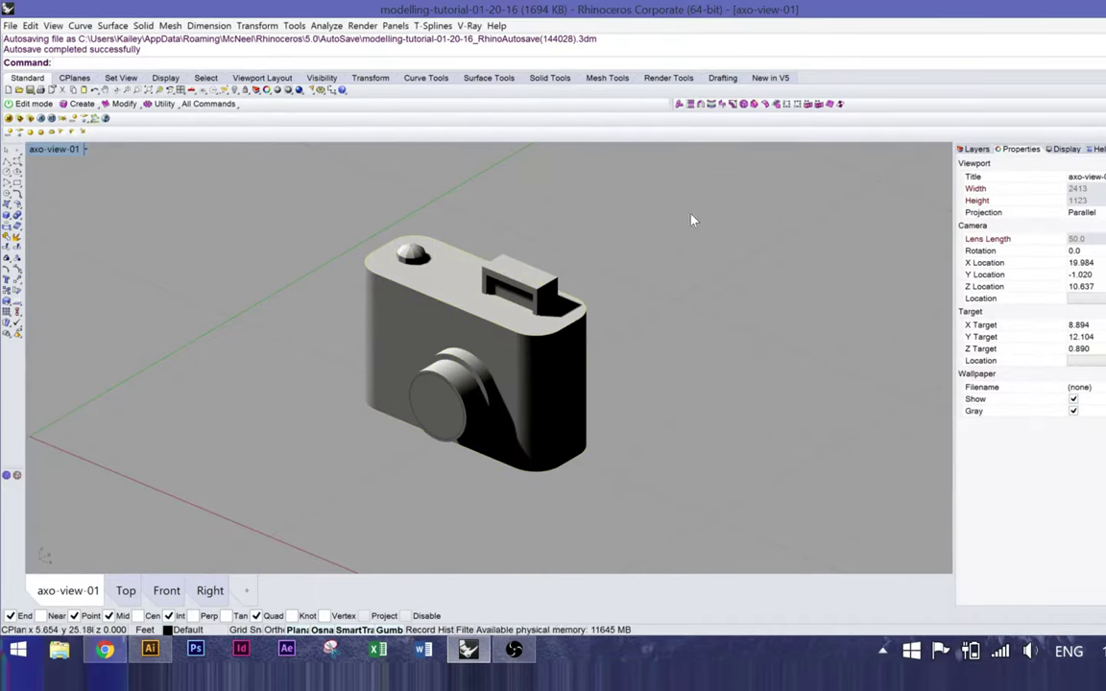
Step: Bring up the layer list and switch the axo-view-01 viewport to Shaded display
left_click(978, 149)
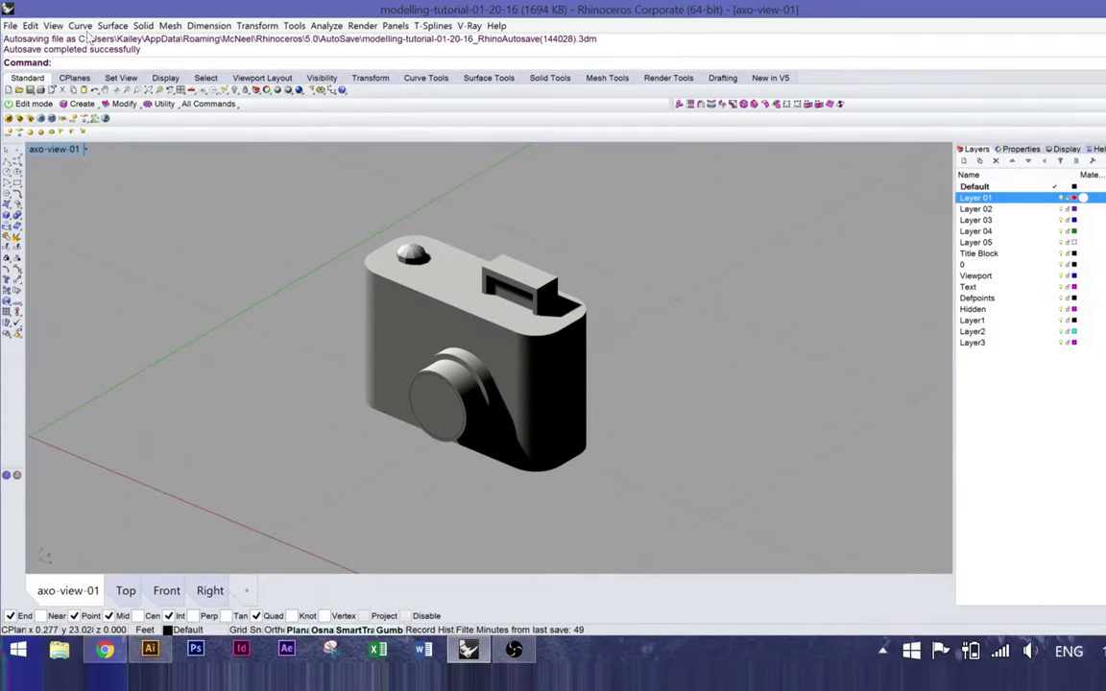
left_click(53, 25)
left_click(82, 293)
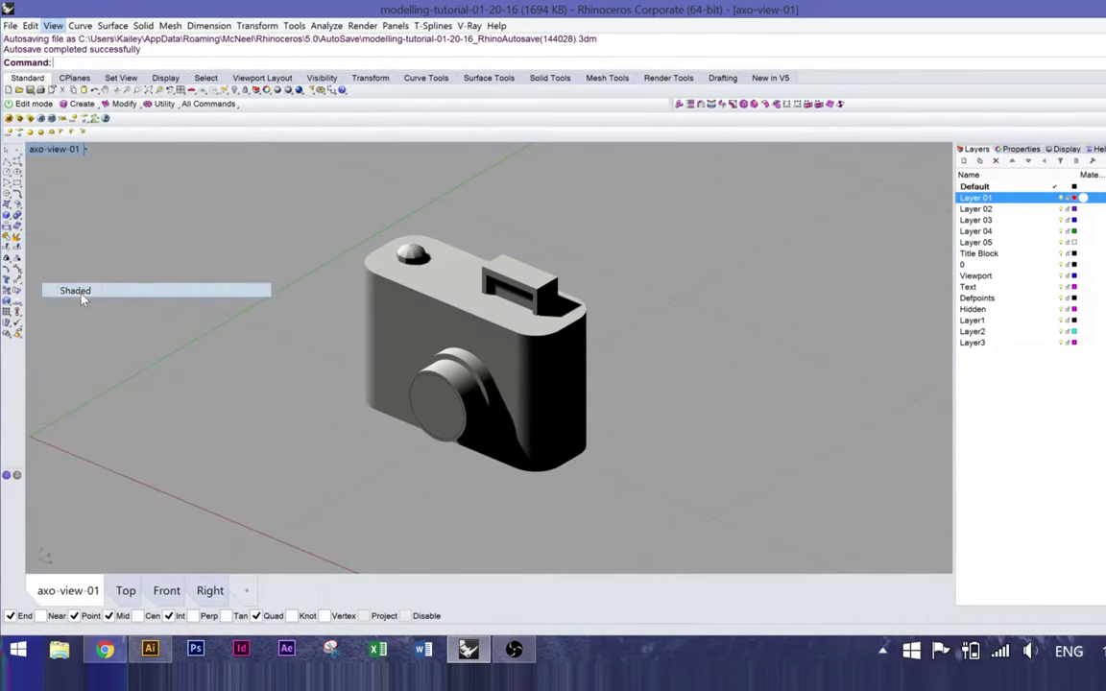
Step: Select all objects on Layer 04 to identify which camera part it holds, and clear the selection
left_click(998, 231)
right_click(998, 231)
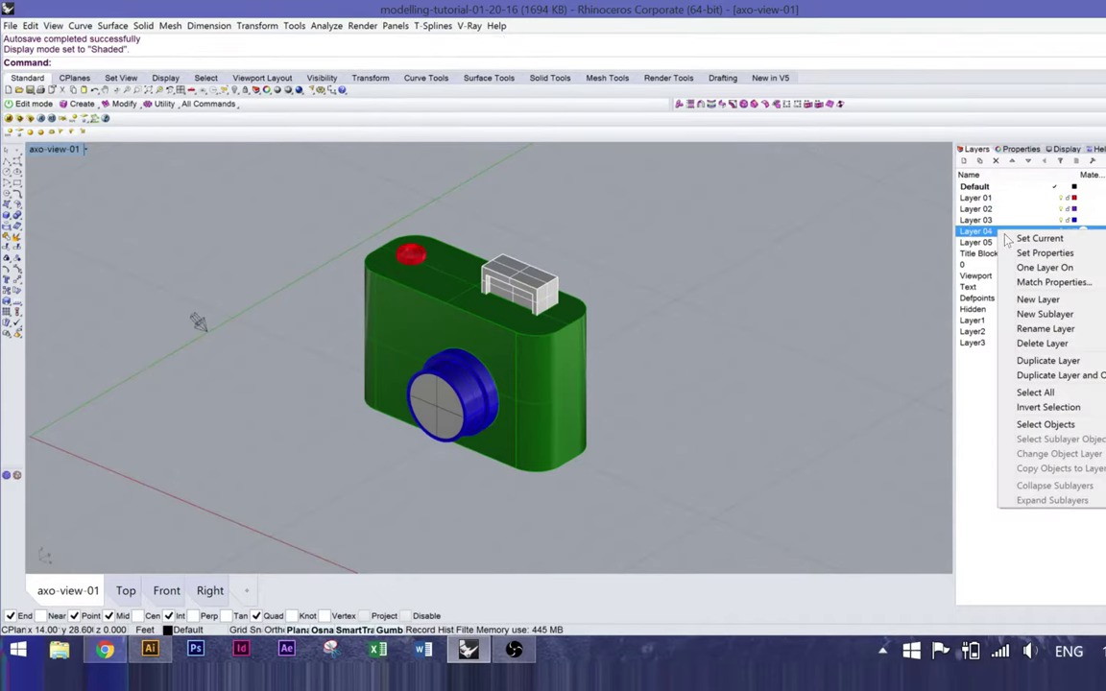
left_click(1046, 424)
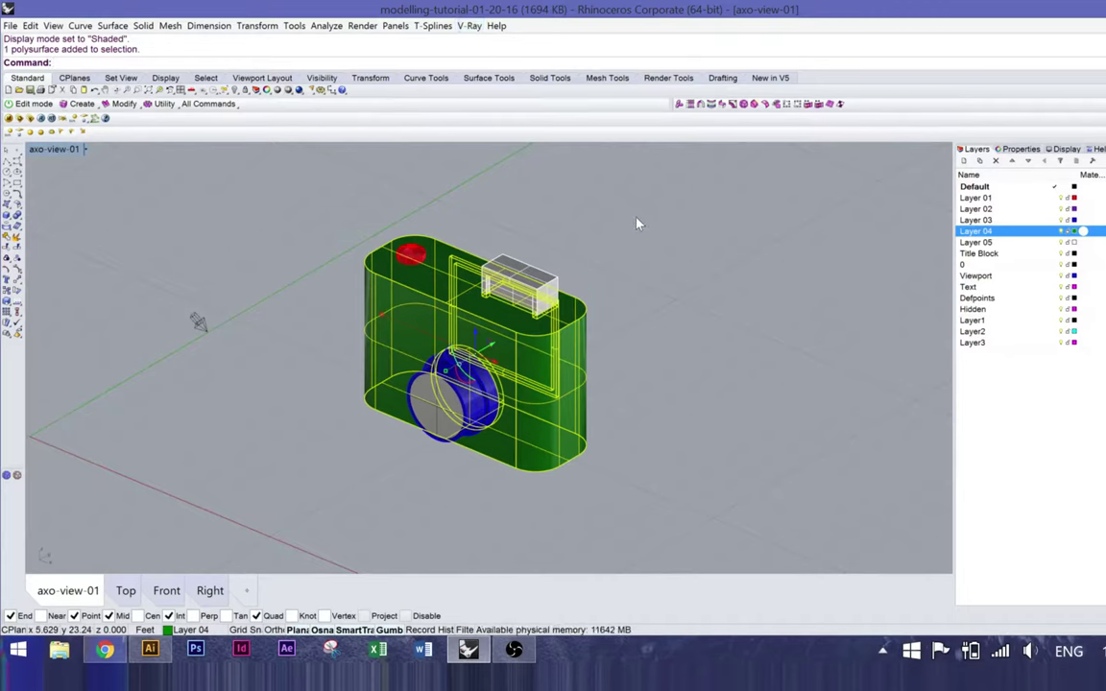
left_click(573, 195)
Step: Create a new Standard material in the V-Ray material editor and render its preview
left_click(472, 28)
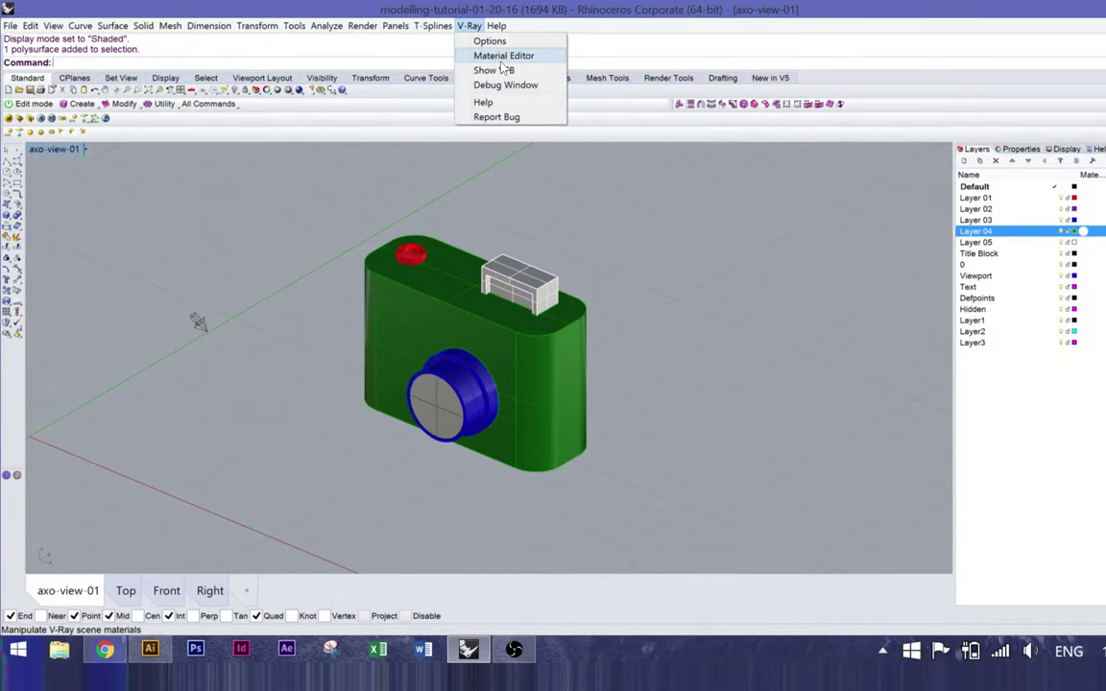
left_click(505, 56)
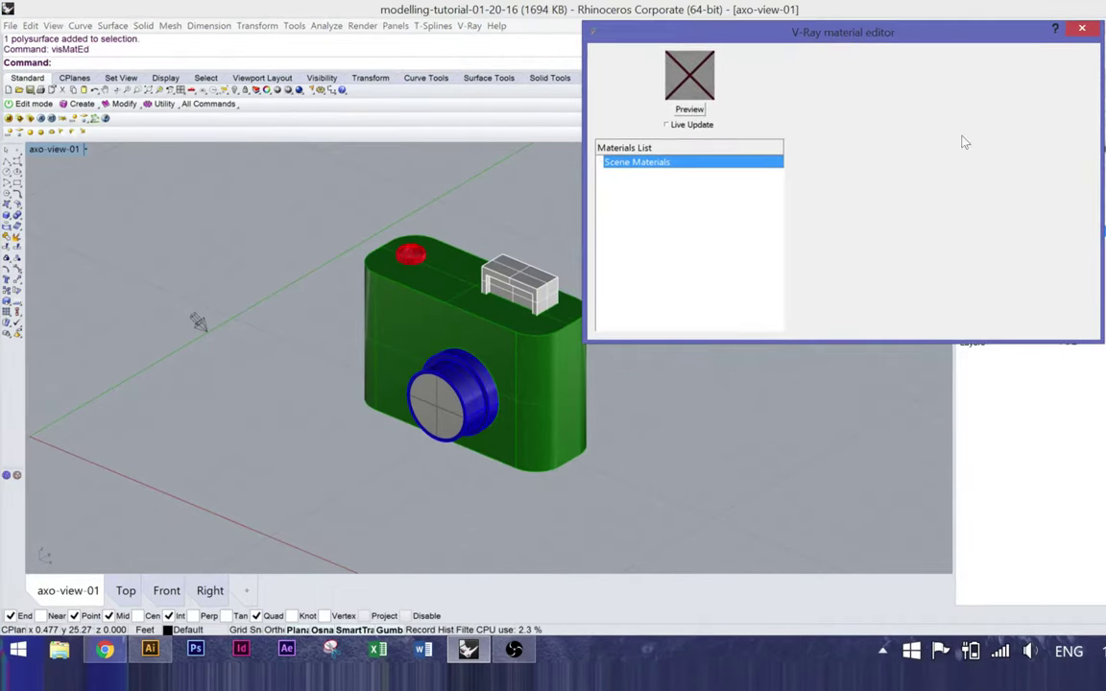
right_click(639, 168)
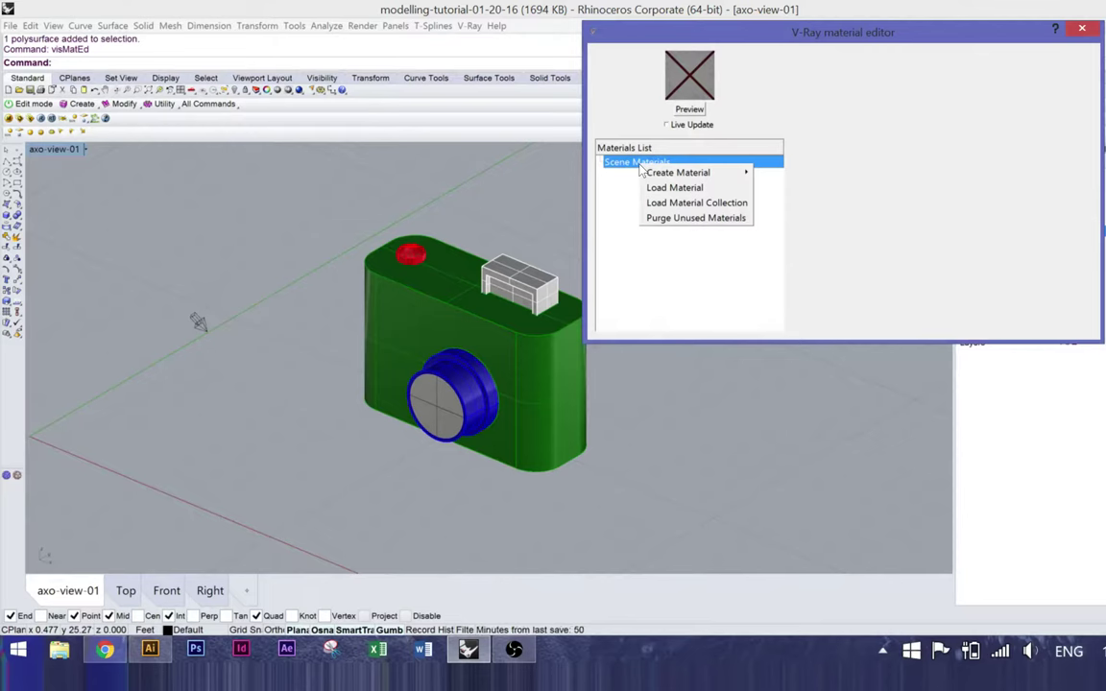
mouse_move(672, 173)
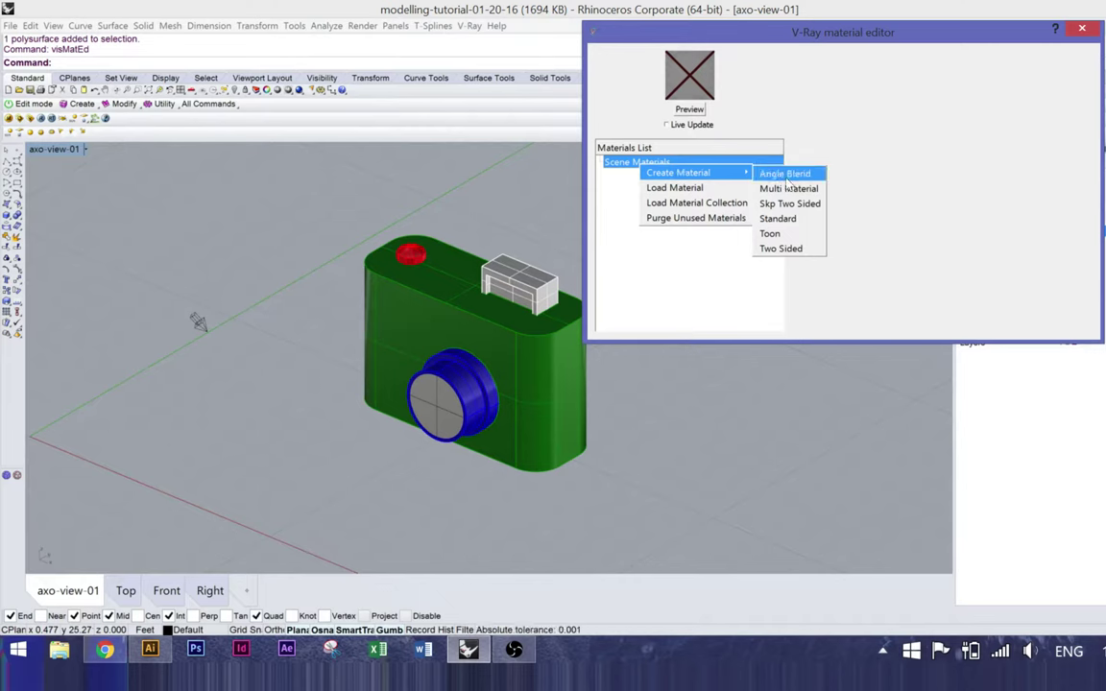
left_click(781, 220)
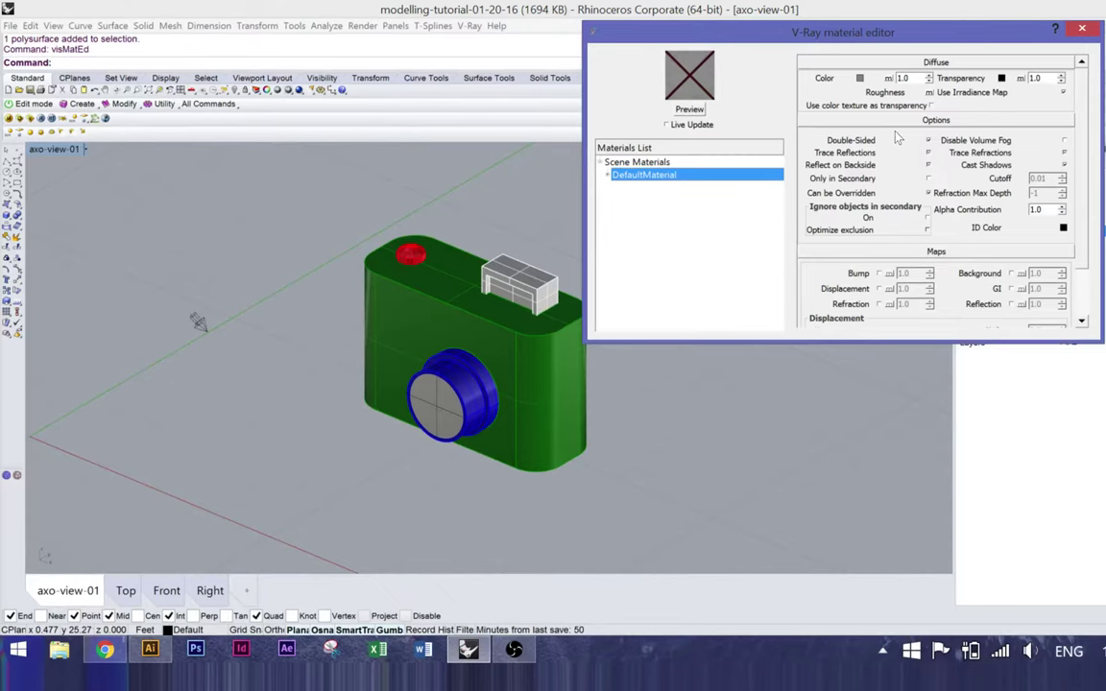
left_click(692, 109)
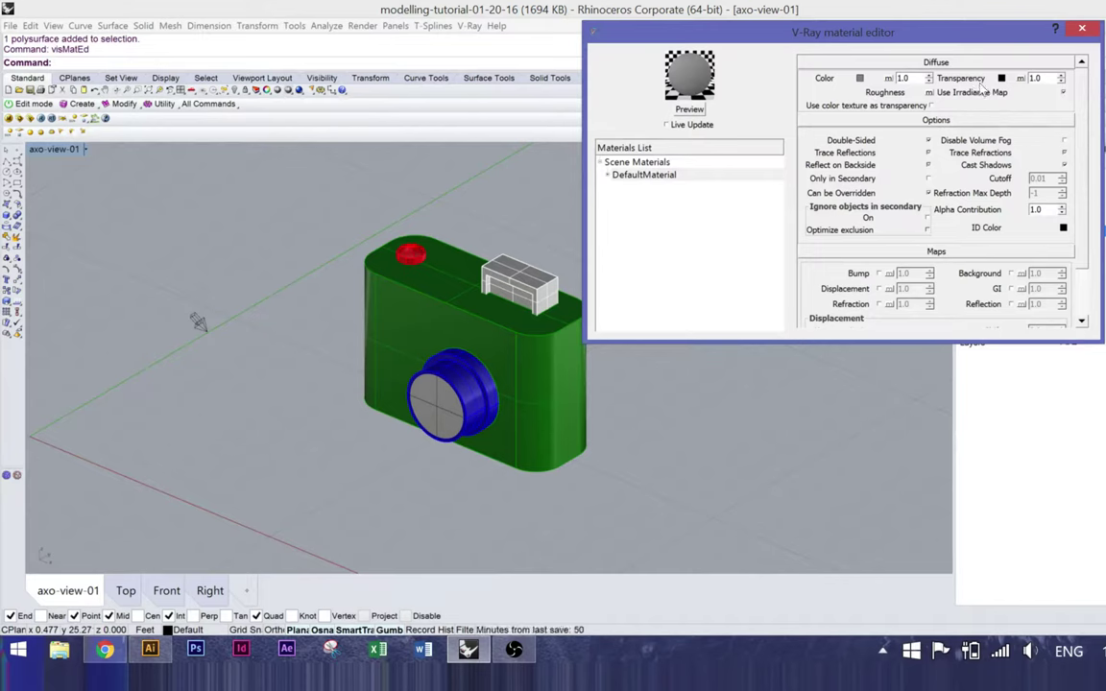
Step: Set the new material's diffuse color to Black and refresh its preview
left_click(861, 79)
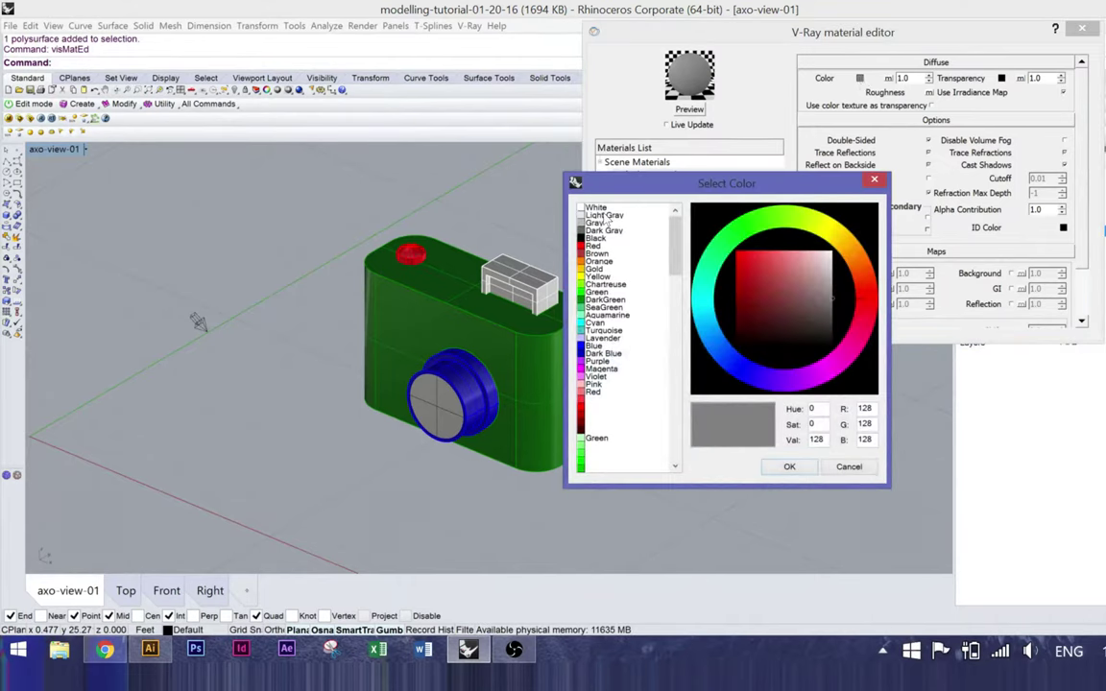
left_click_drag(679, 258, 702, 211)
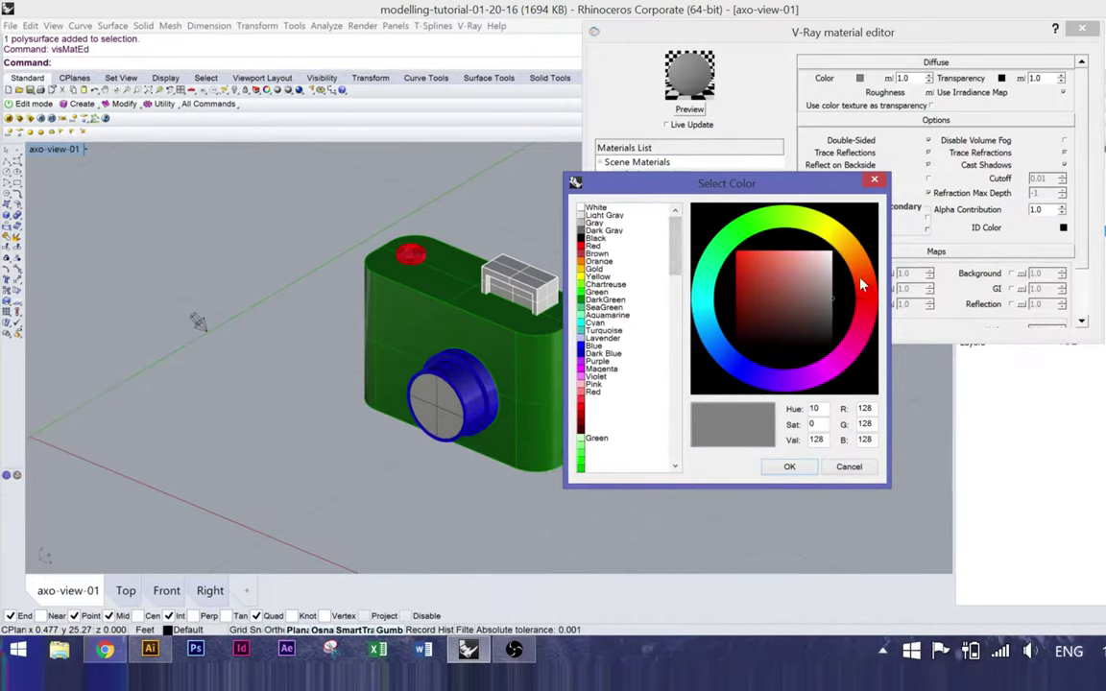
mouse_move(855, 272)
left_mouse_down()
mouse_move(805, 238)
mouse_move(674, 230)
mouse_move(688, 211)
left_mouse_up()
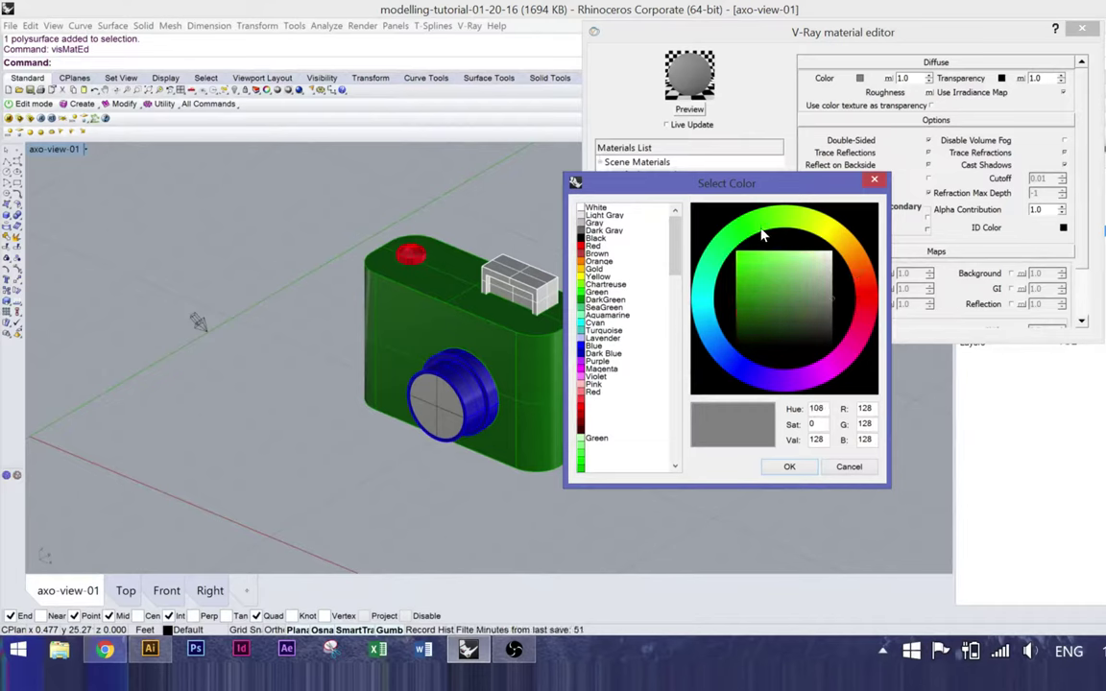
left_click_drag(833, 305, 809, 254)
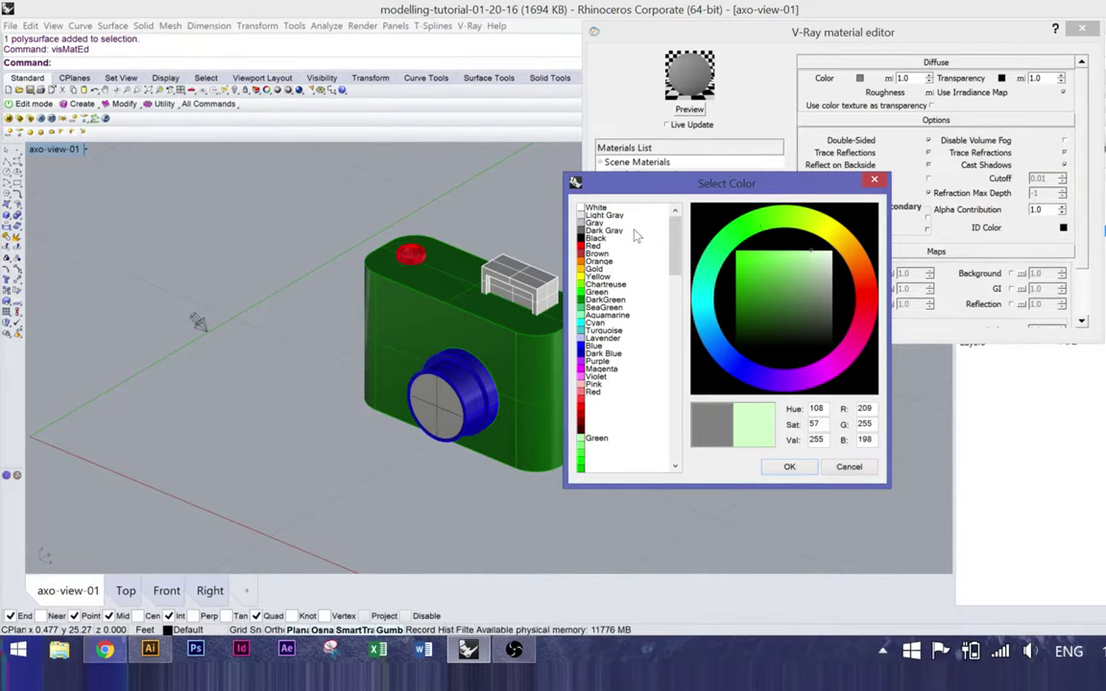
left_click(596, 238)
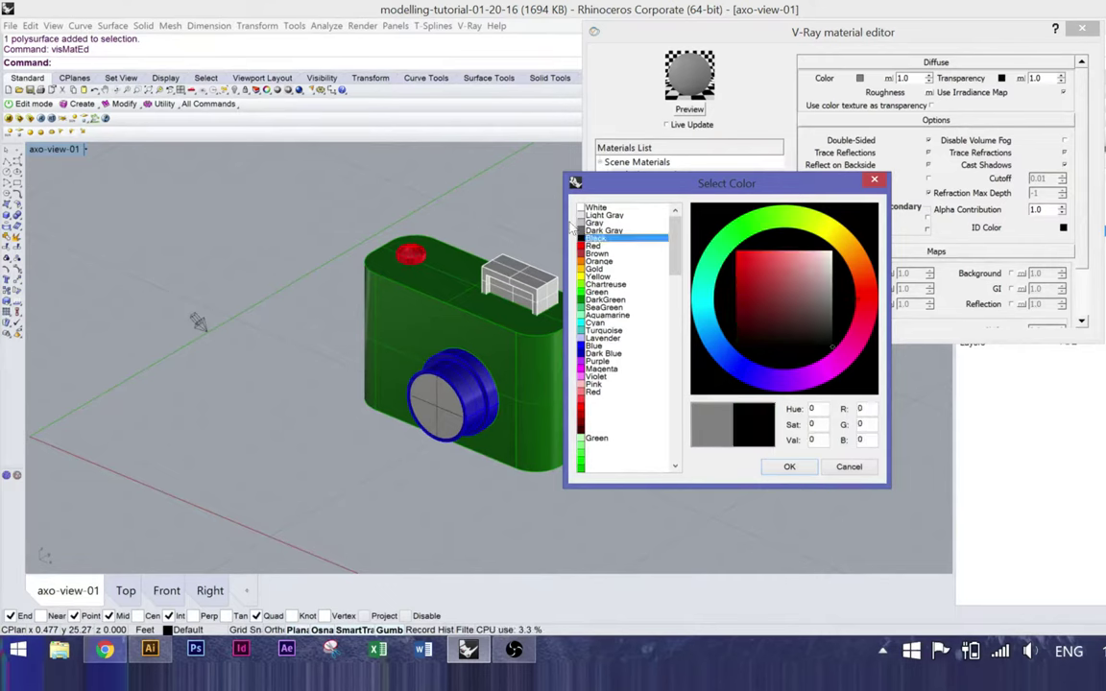
left_click(789, 466)
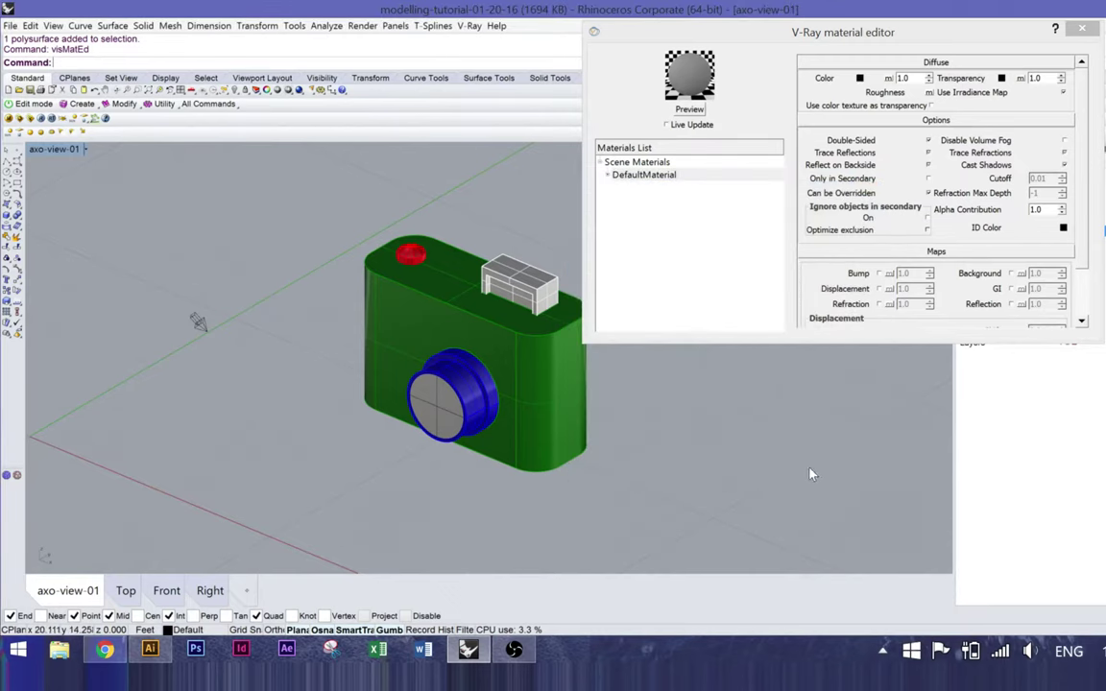
left_click(689, 111)
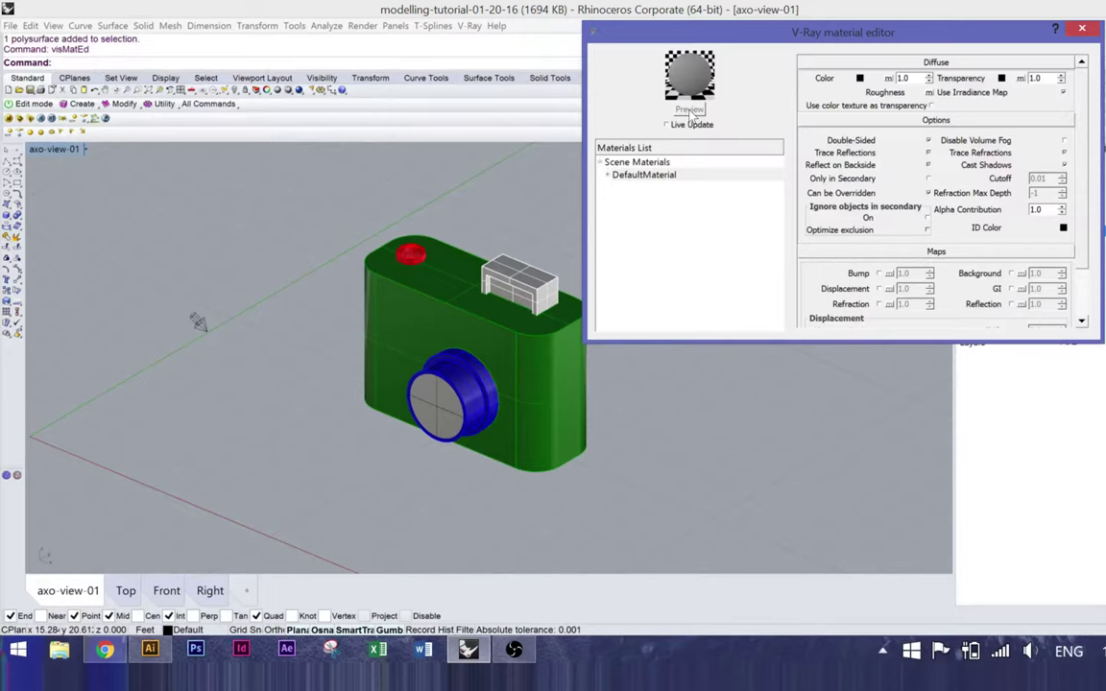
Step: Try Gray as the material's diffuse transparency color and preview the effect
scroll(1088, 181, "down", 2)
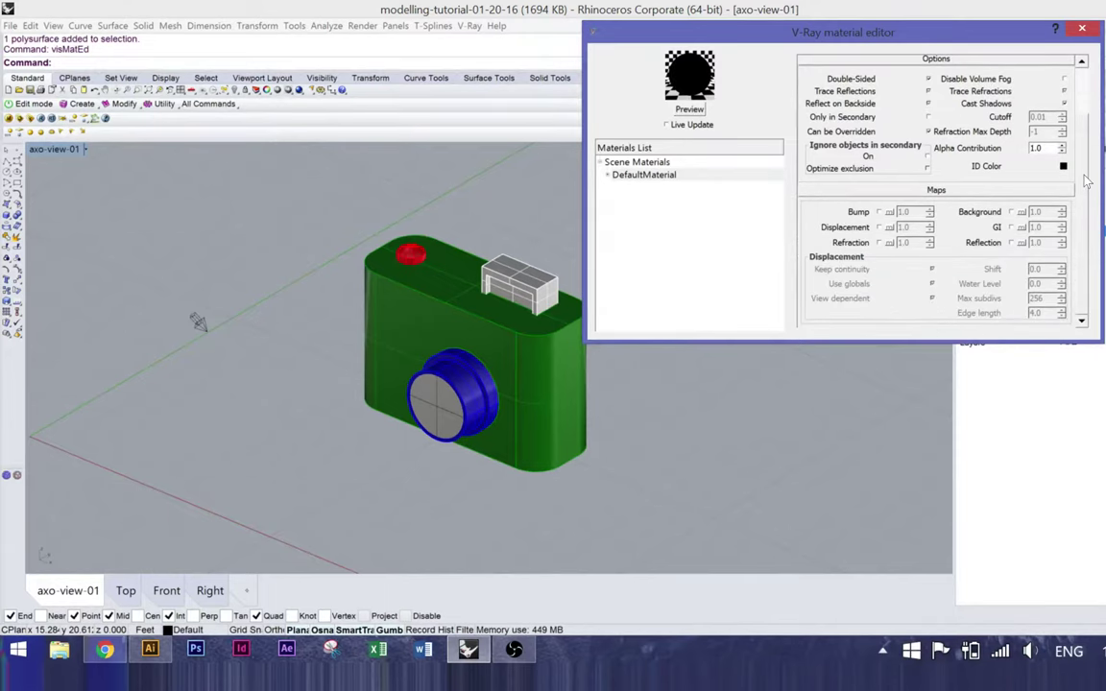
scroll(977, 124, "up", 2)
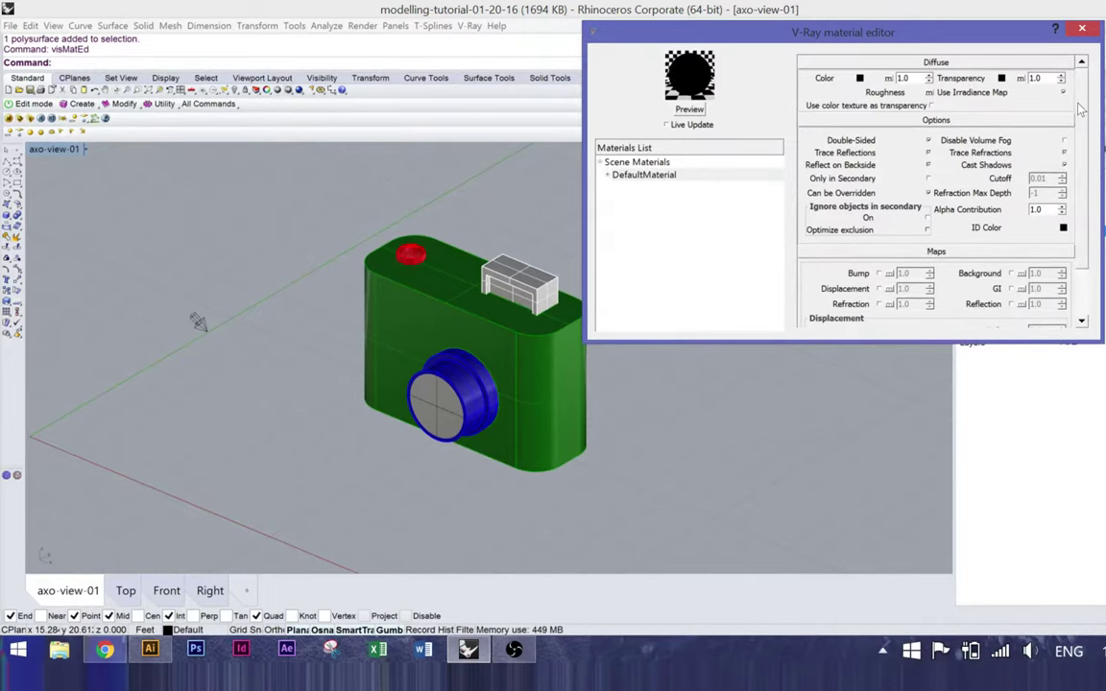
left_click(1001, 78)
left_click_drag(656, 175, 862, 219)
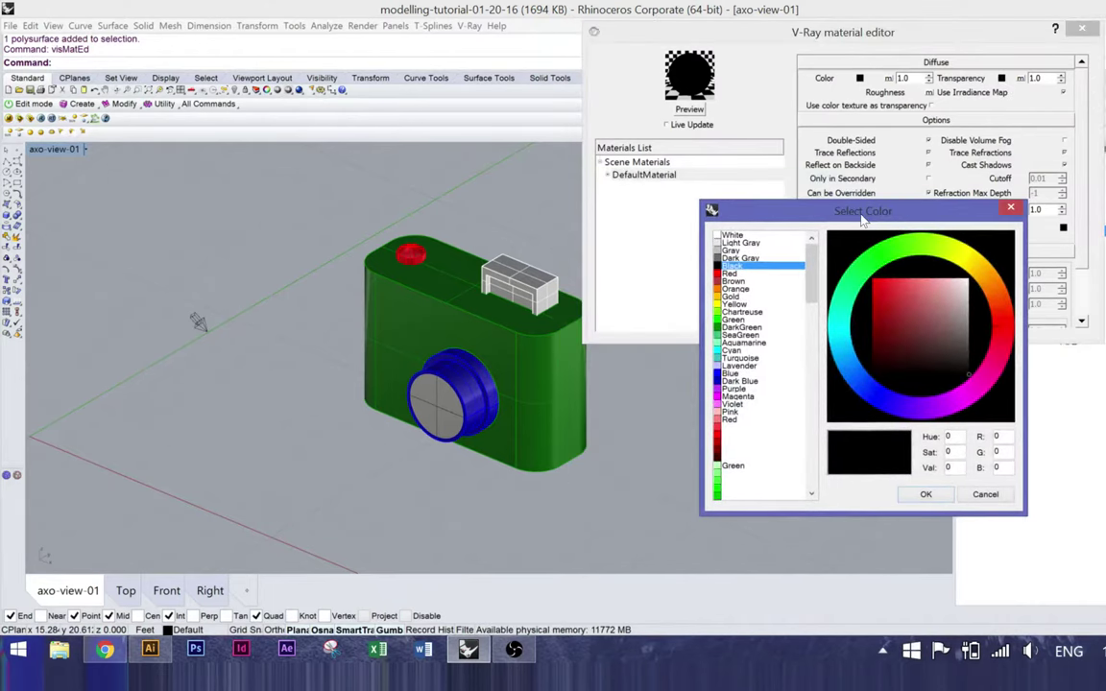
left_click(732, 235)
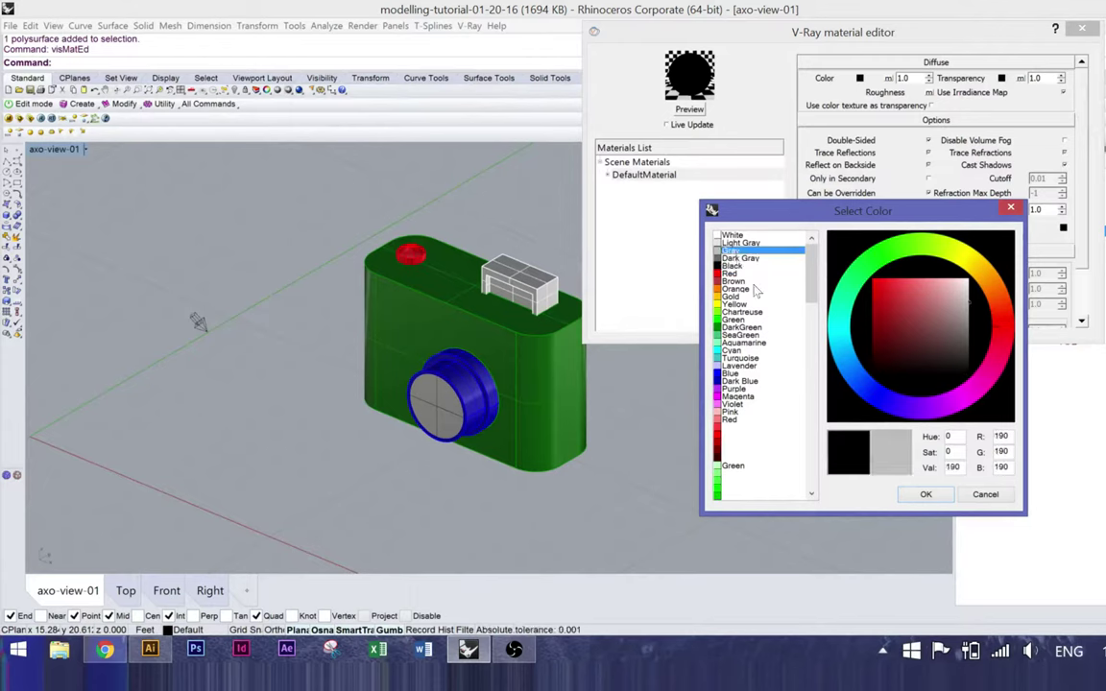
left_click(926, 494)
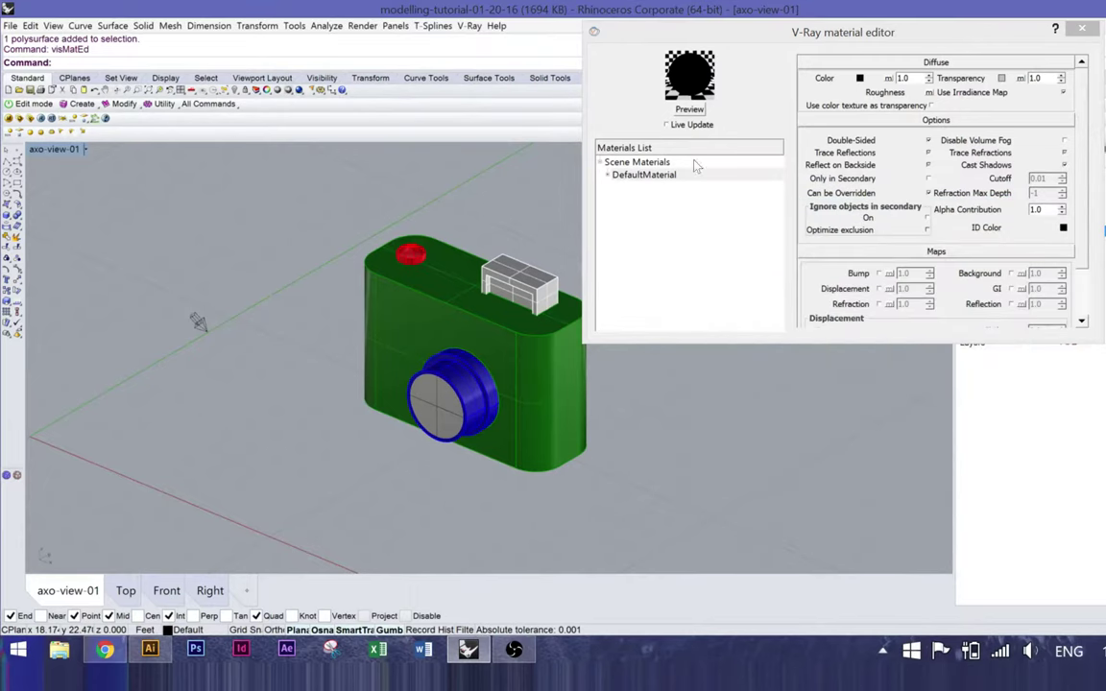
left_click(692, 109)
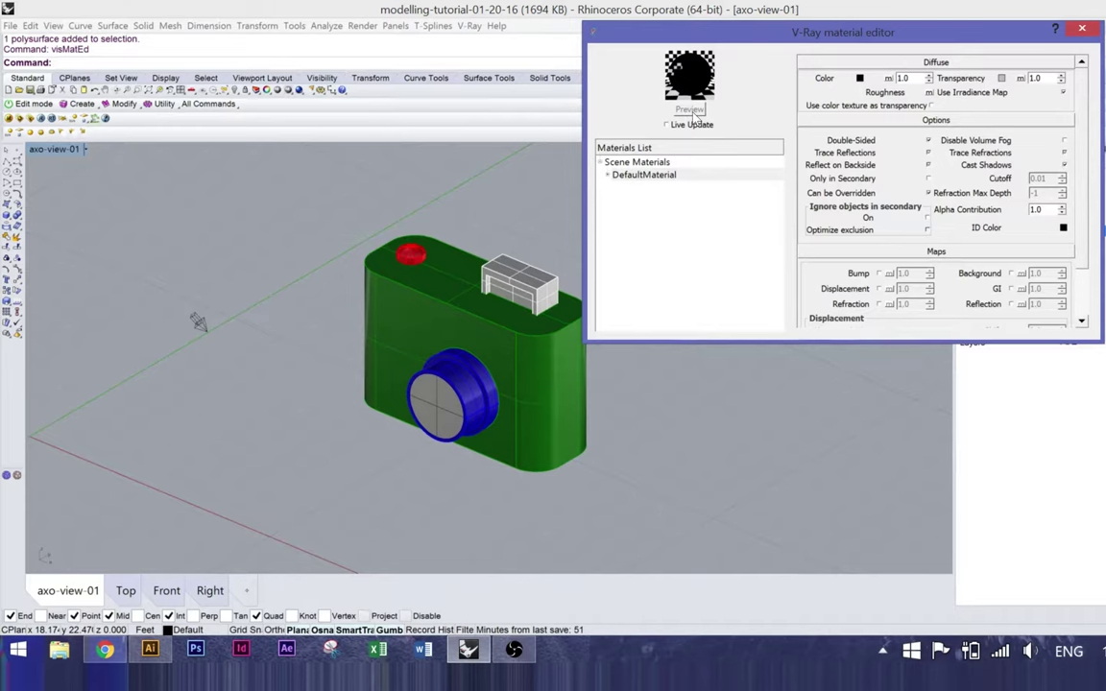
scroll(1008, 173, "down", 3)
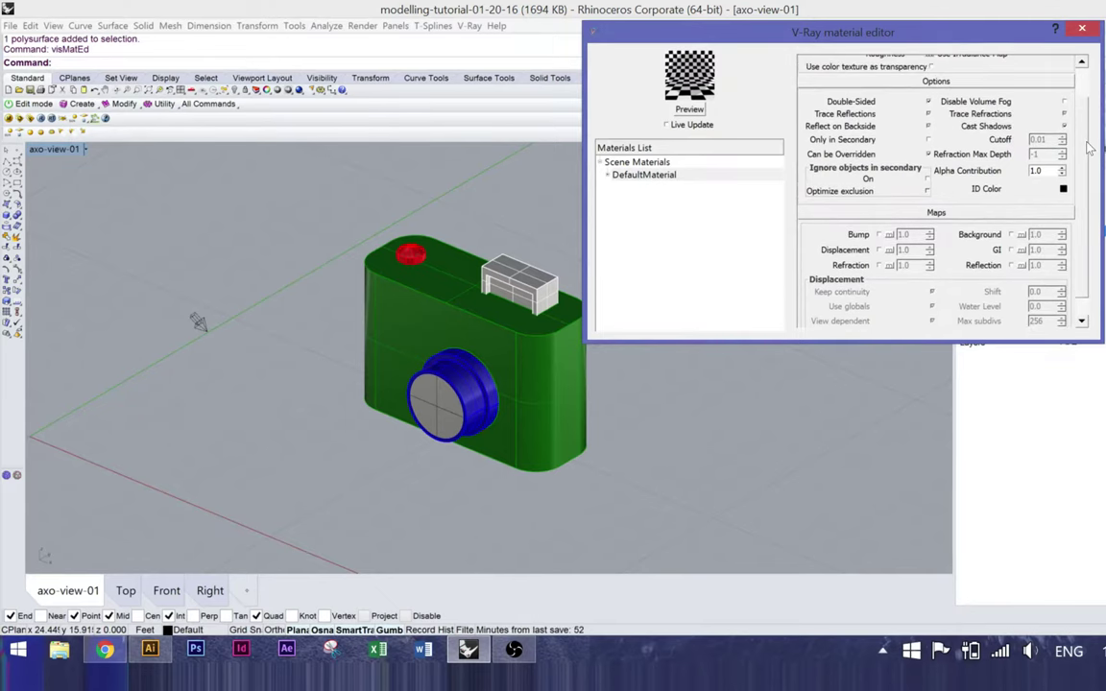
scroll(1092, 156, "up", 2)
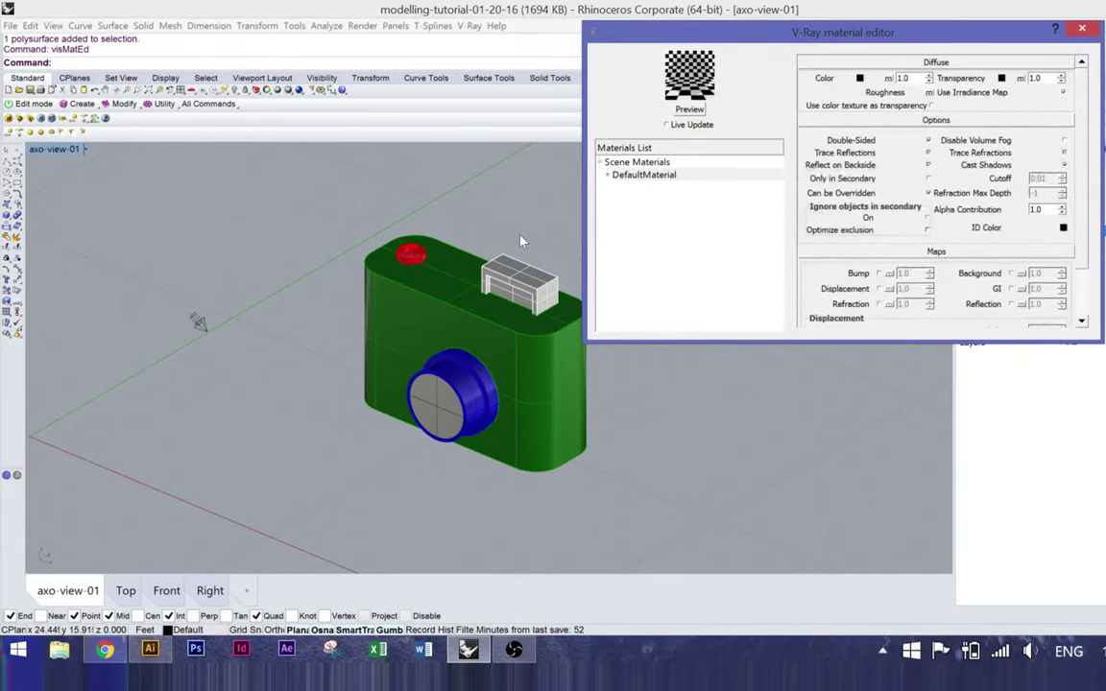
Step: Add a Reflection layer to DefaultMaterial
left_click(661, 175)
right_click(666, 180)
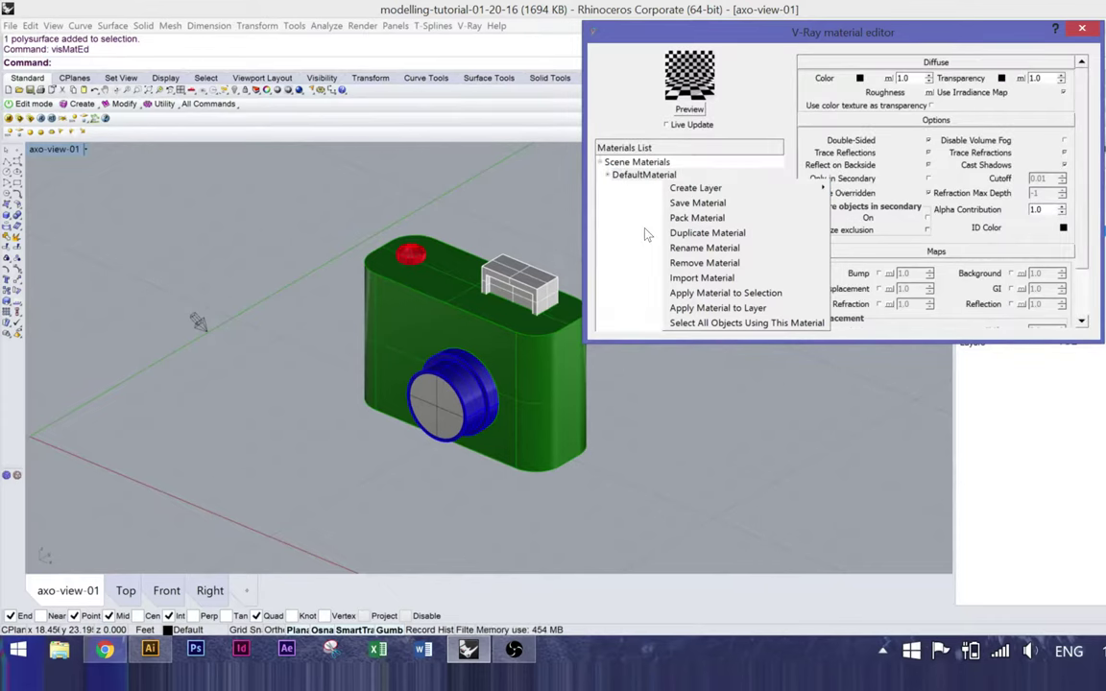
left_click(658, 188)
double_click(634, 180)
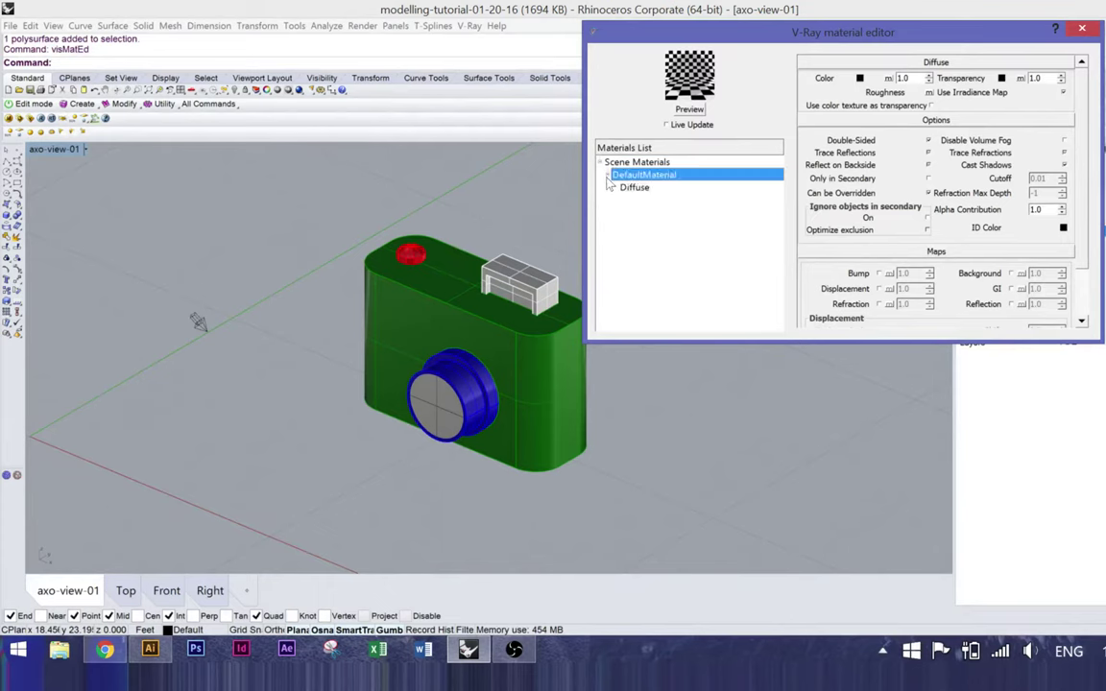
right_click(636, 176)
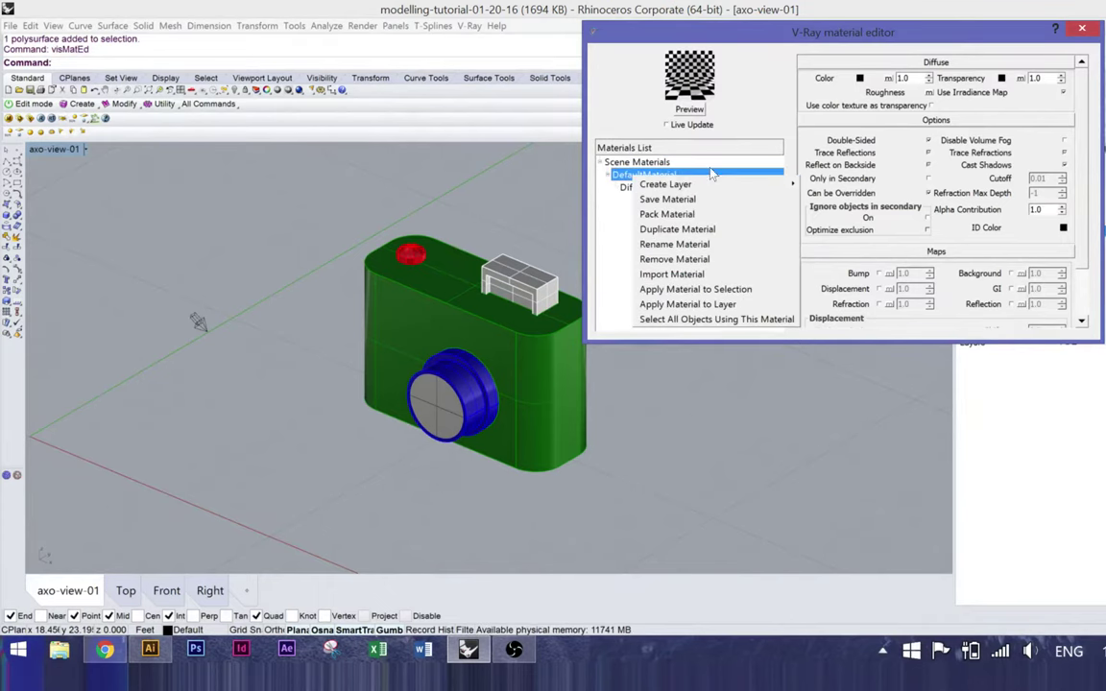
mouse_move(710, 184)
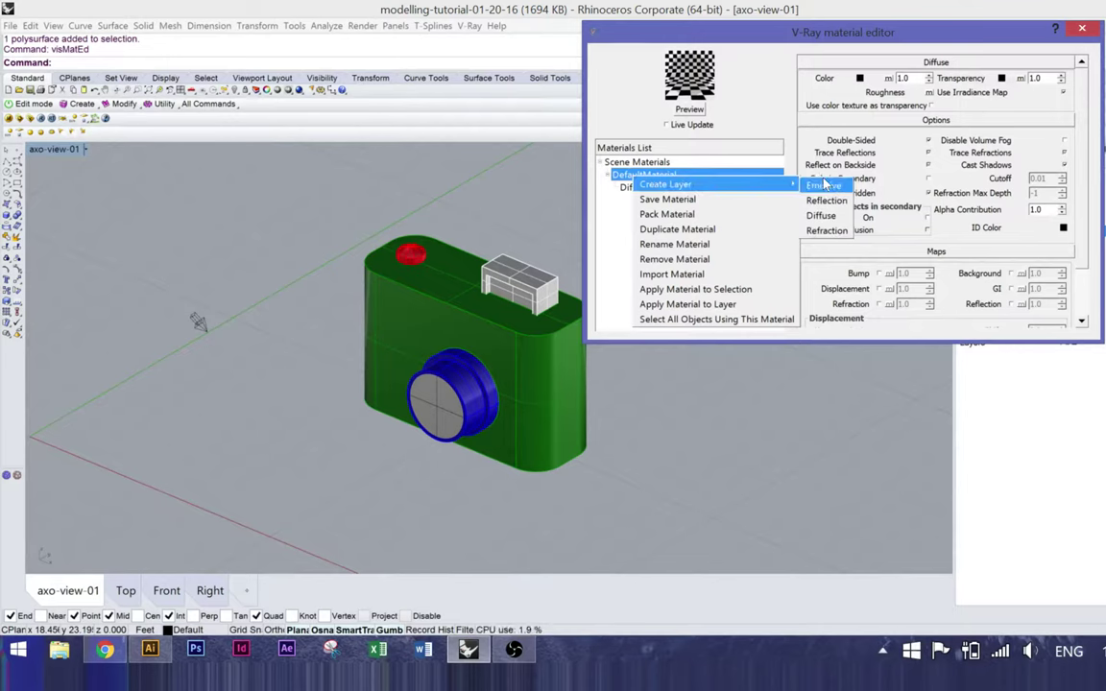
left_click(834, 201)
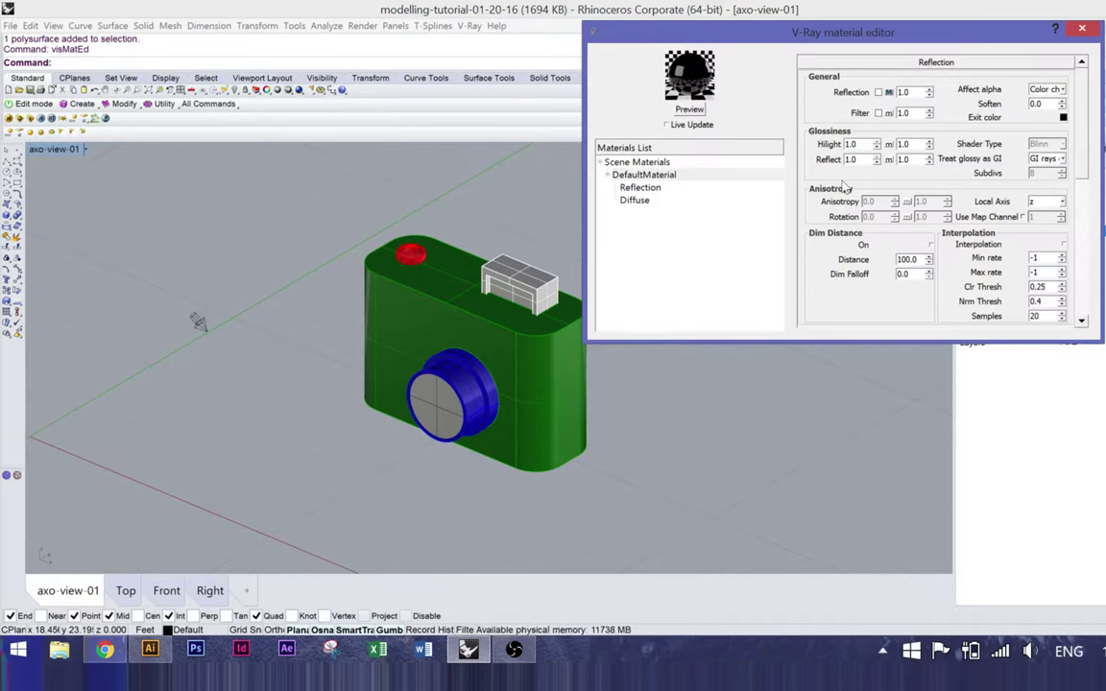
Step: Review the available layer types and the Reflection settings of DefaultMaterial, and collapse the Reflection section
right_click(641, 176)
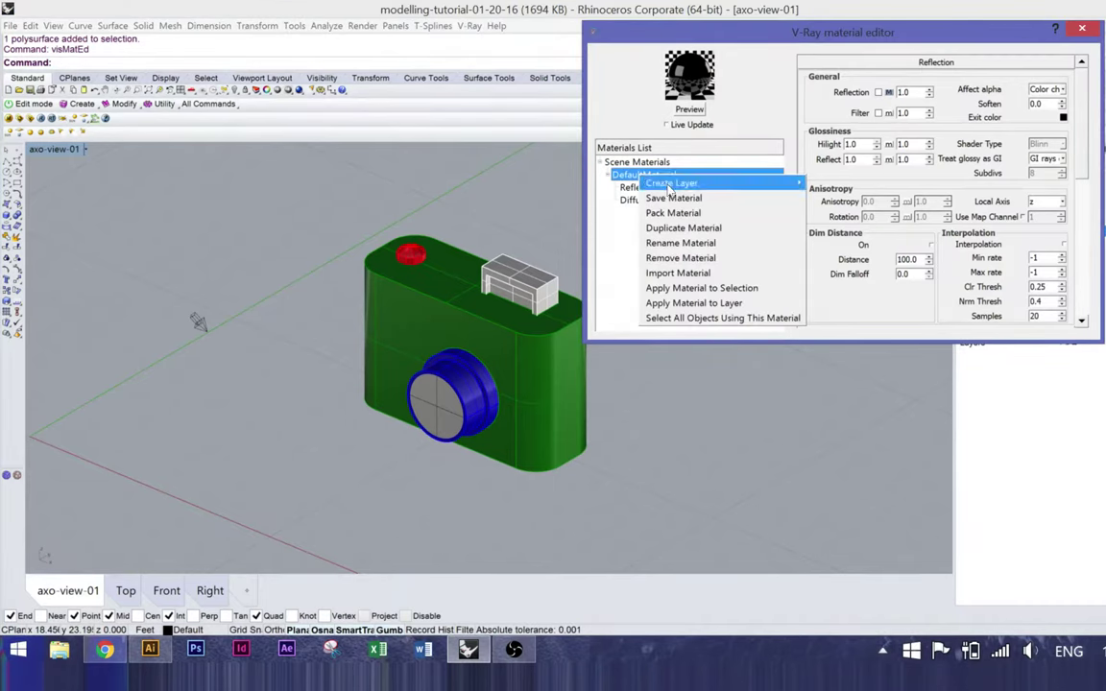
mouse_move(729, 182)
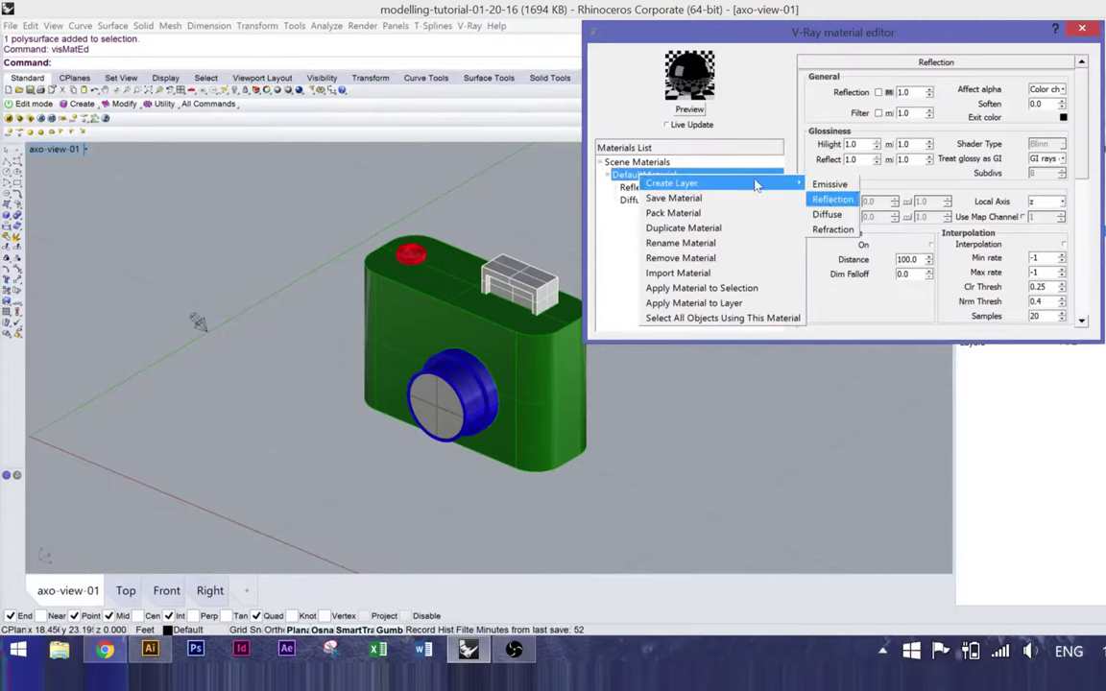
left_click(624, 228)
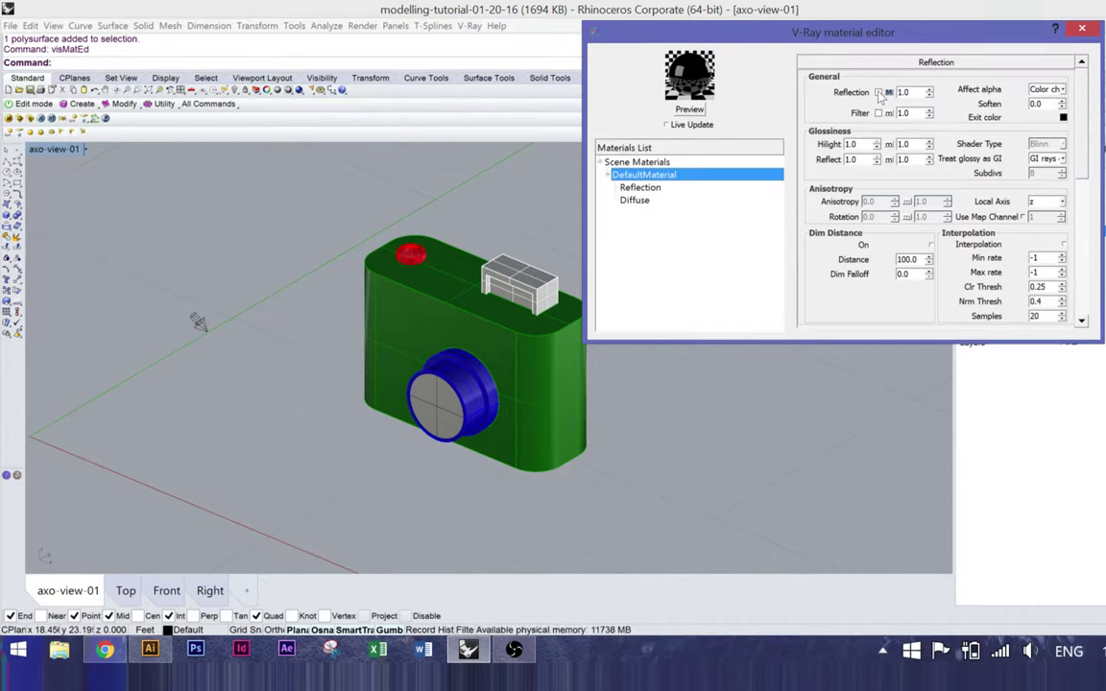
left_click(973, 128)
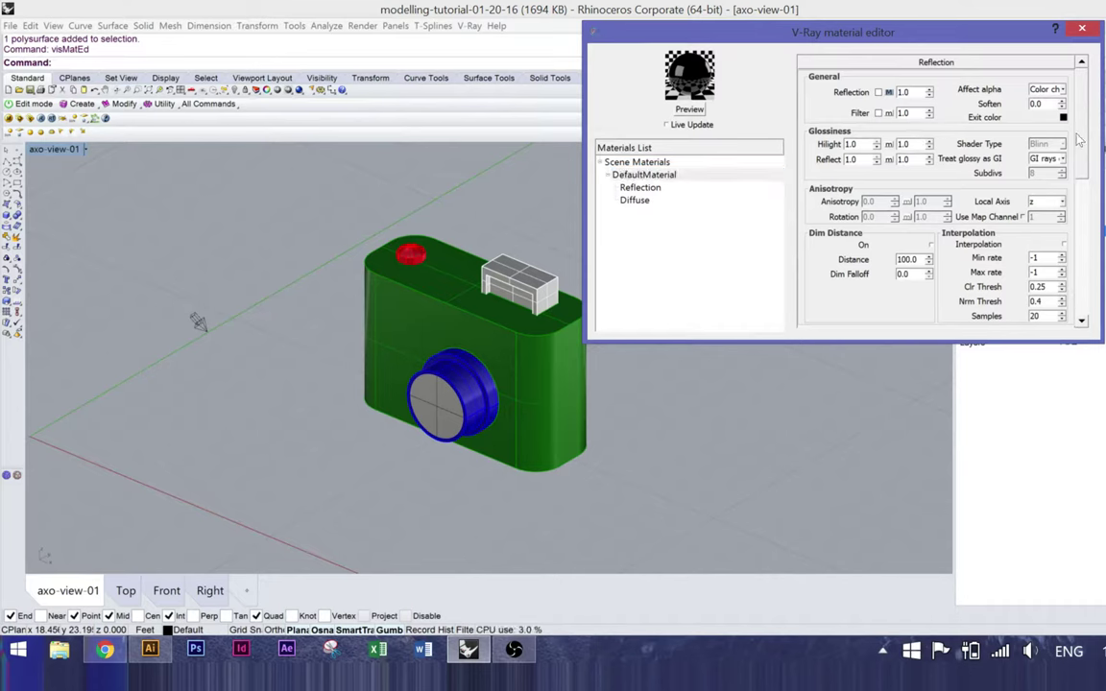
left_click(845, 62)
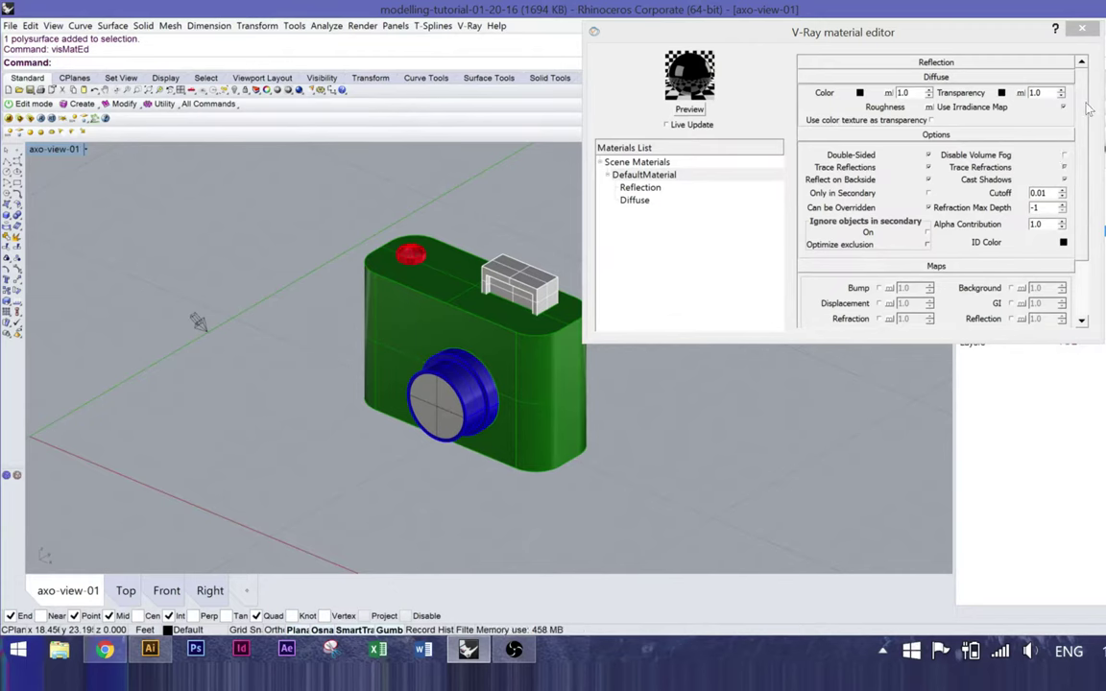
Step: Expand the Reflection section and inspect the settings and previews of DefaultMaterial and its Reflection layer
mouse_move(1082, 106)
left_mouse_down()
mouse_move(1093, 144)
mouse_move(1100, 94)
left_mouse_up()
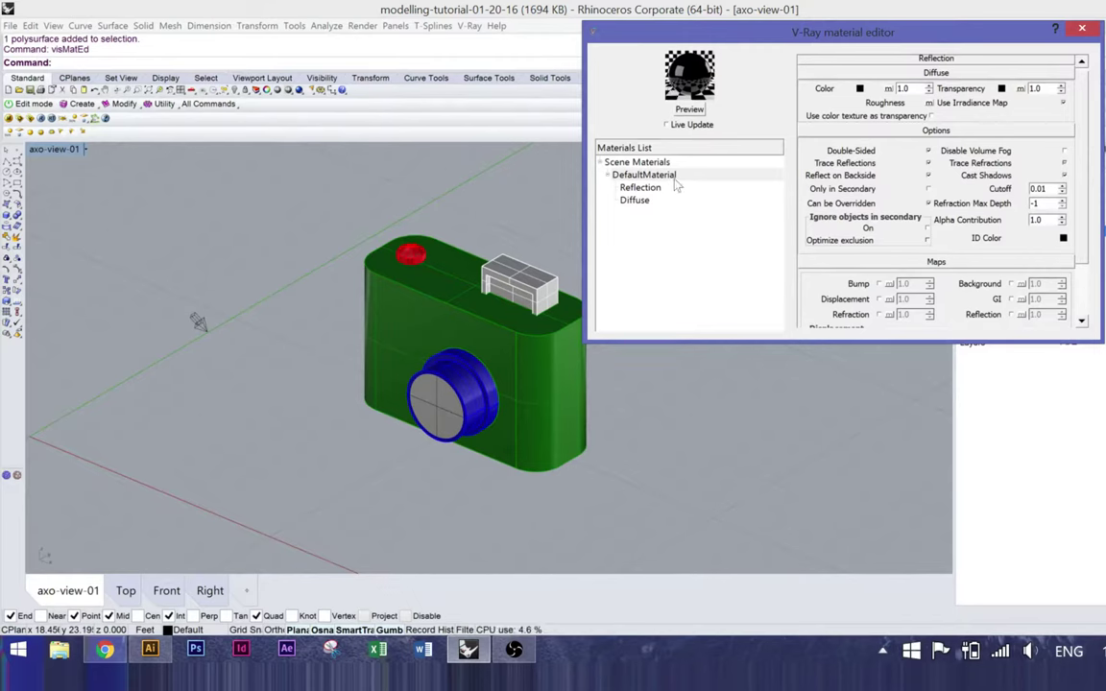
left_click(951, 62)
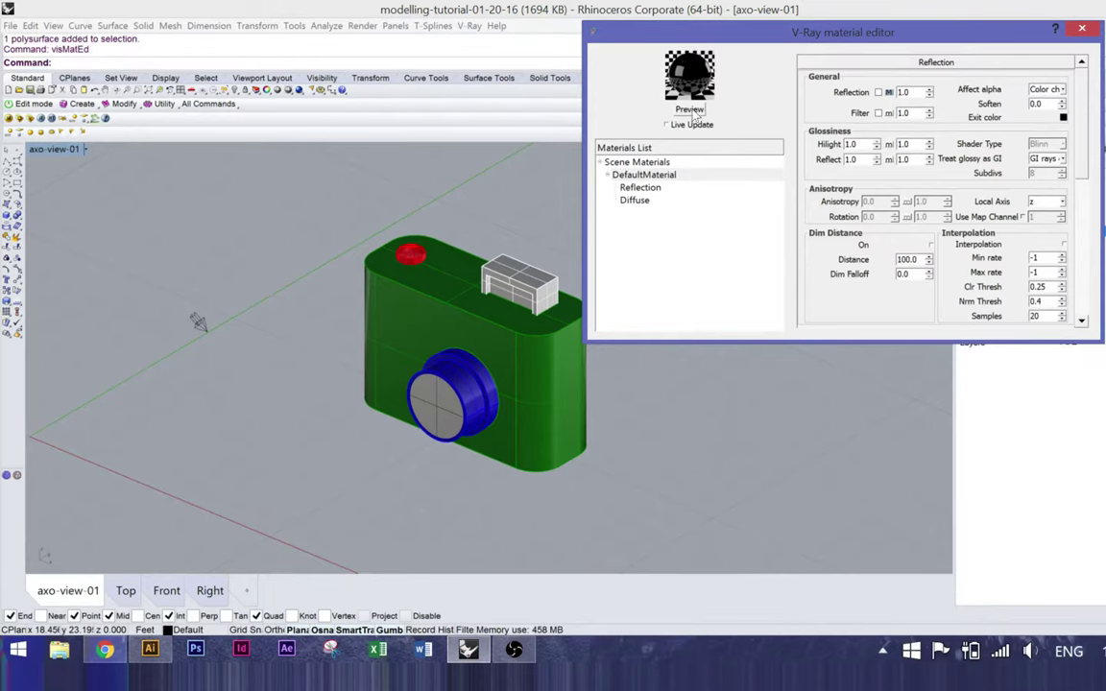
left_click(661, 189)
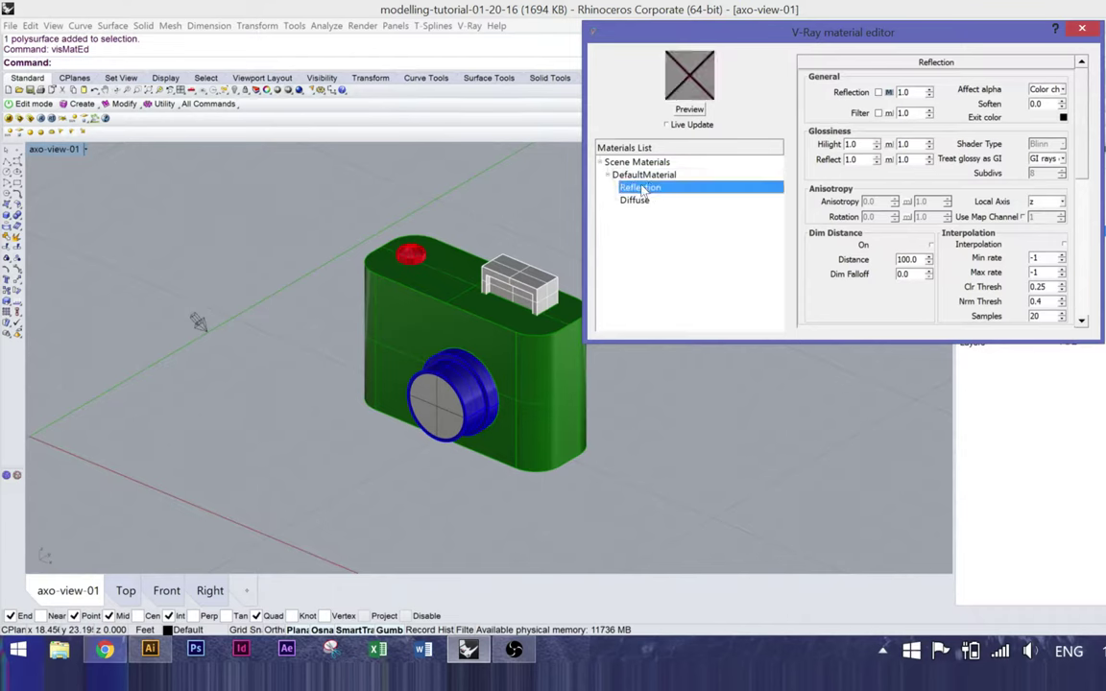
left_click(612, 176)
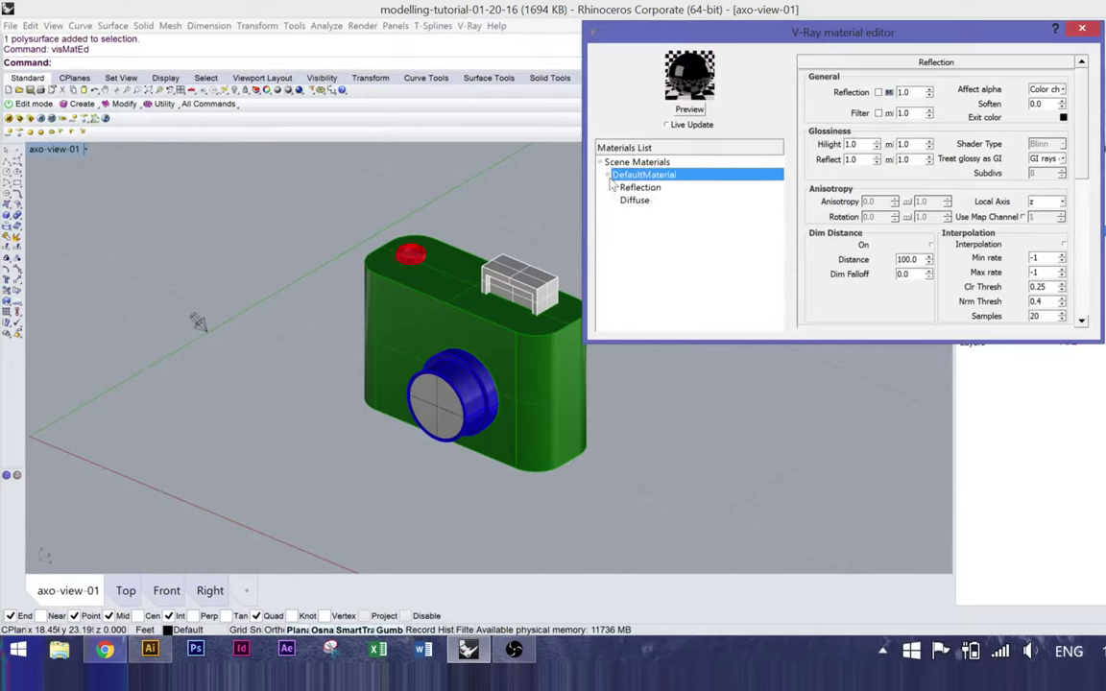
double_click(641, 188)
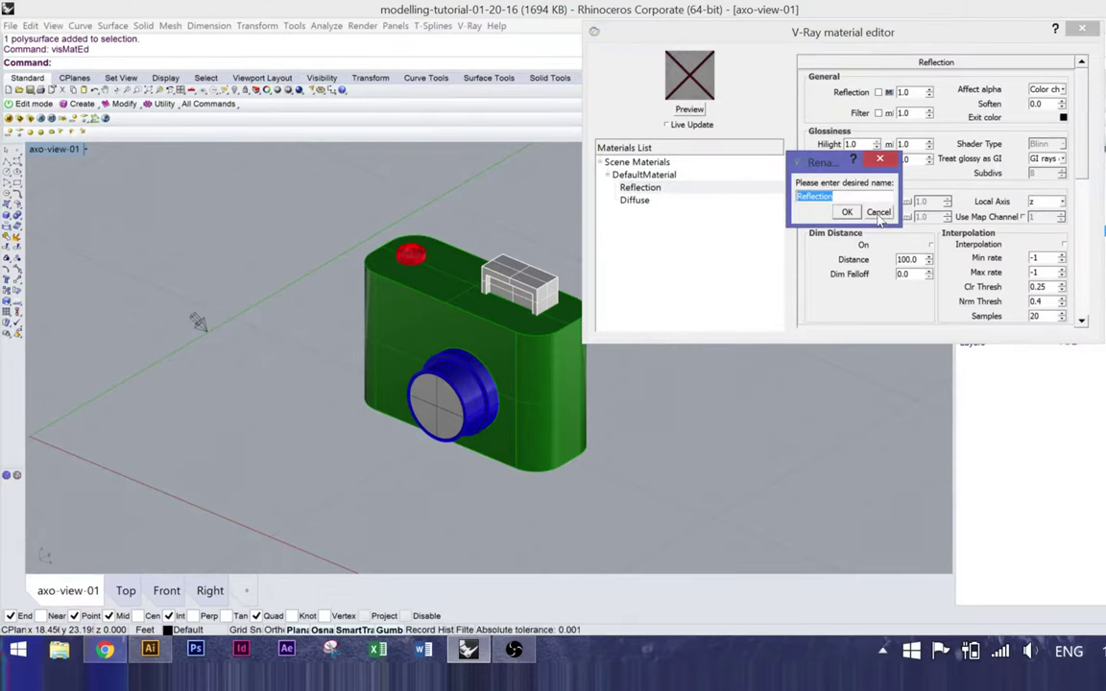
left_click(877, 214)
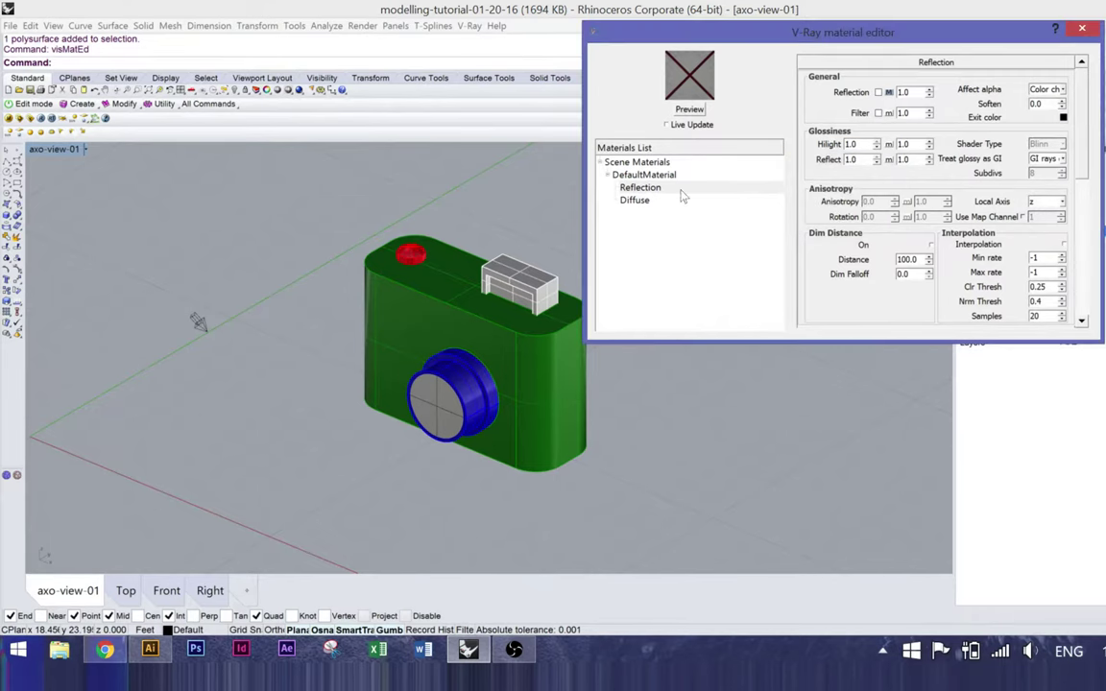
Step: Remove the Reflection layer from the material and refresh the preview
right_click(653, 192)
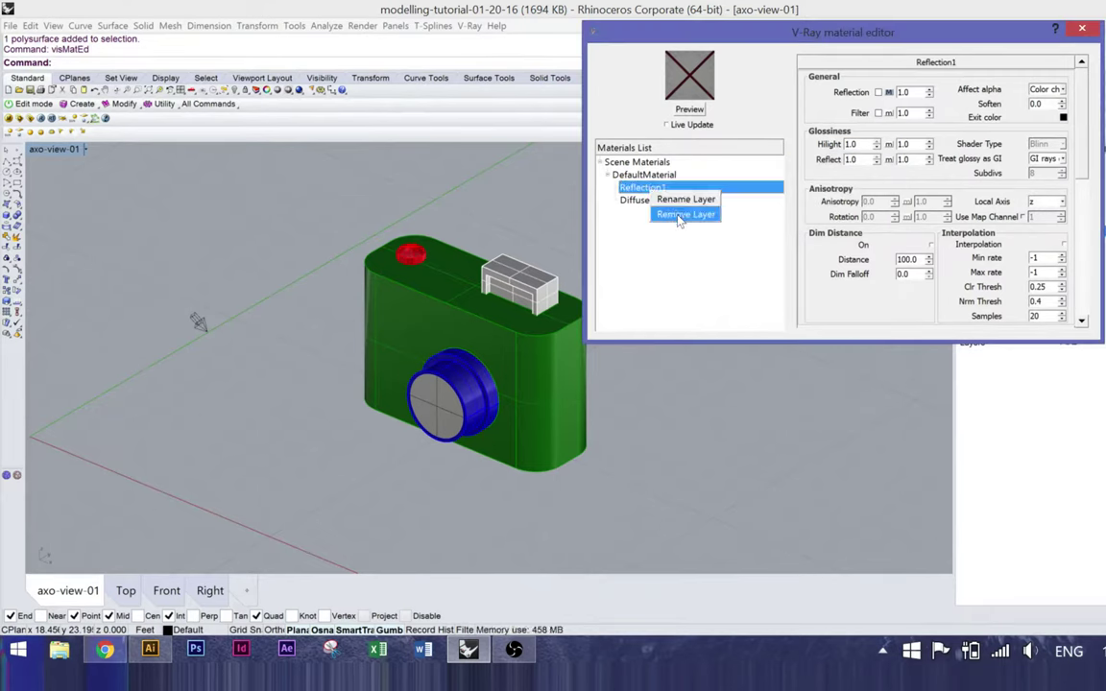
left_click(679, 216)
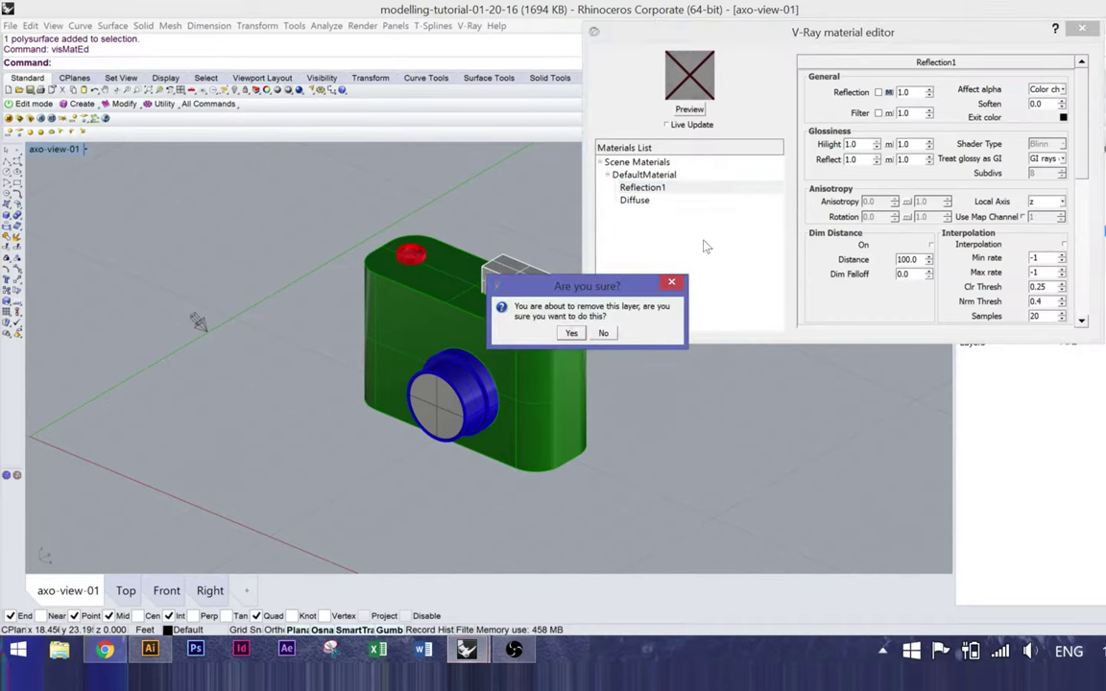
key("Escape")
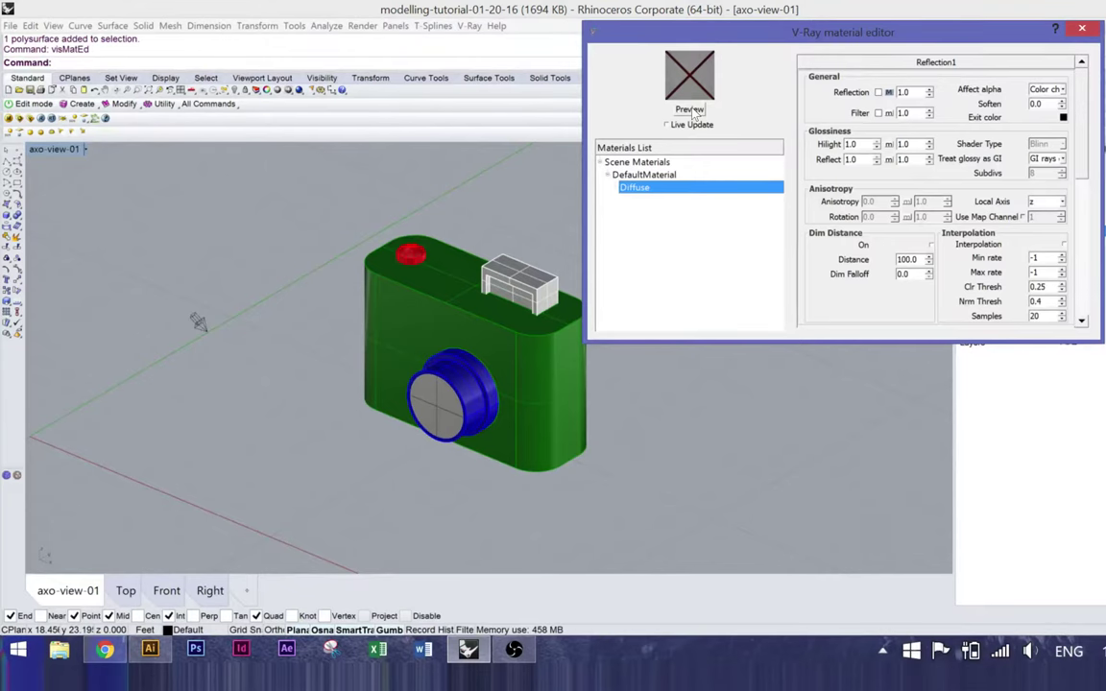
left_click(690, 109)
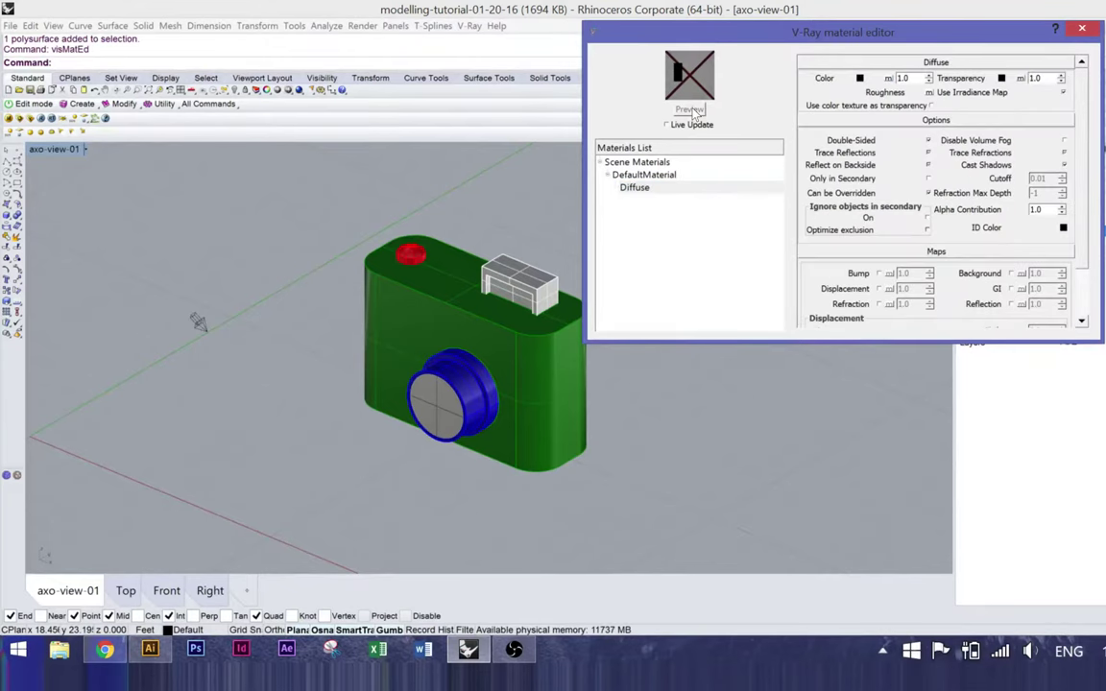
Step: Create a Reflection layer on DefaultMaterial again
left_click(648, 176)
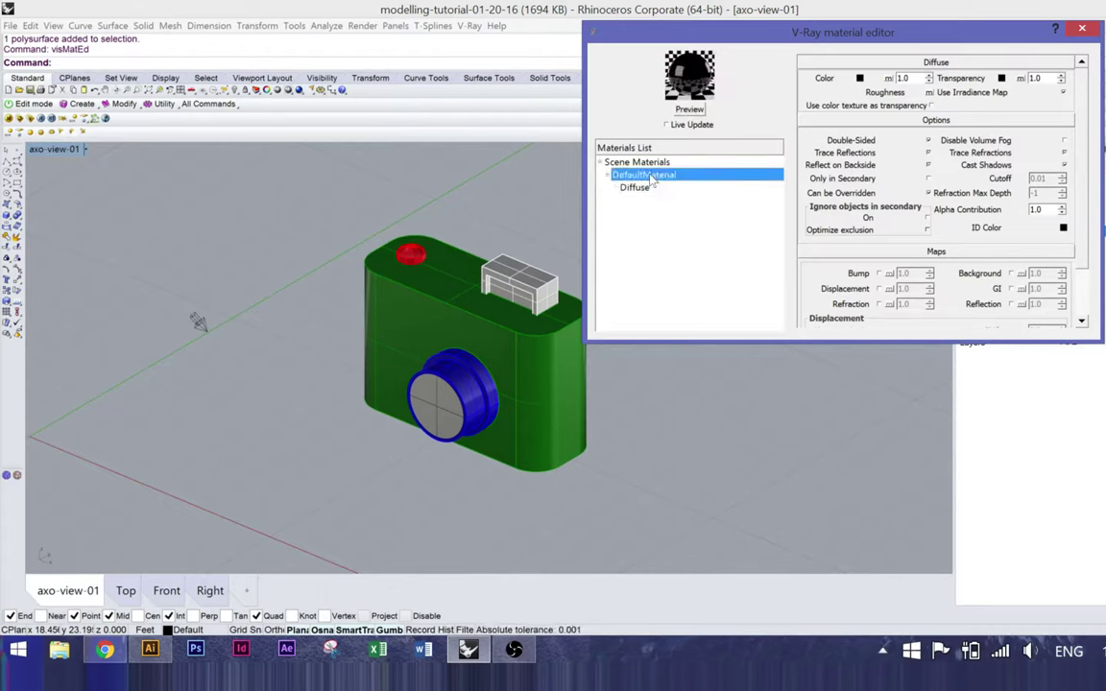
right_click(651, 177)
mouse_move(686, 182)
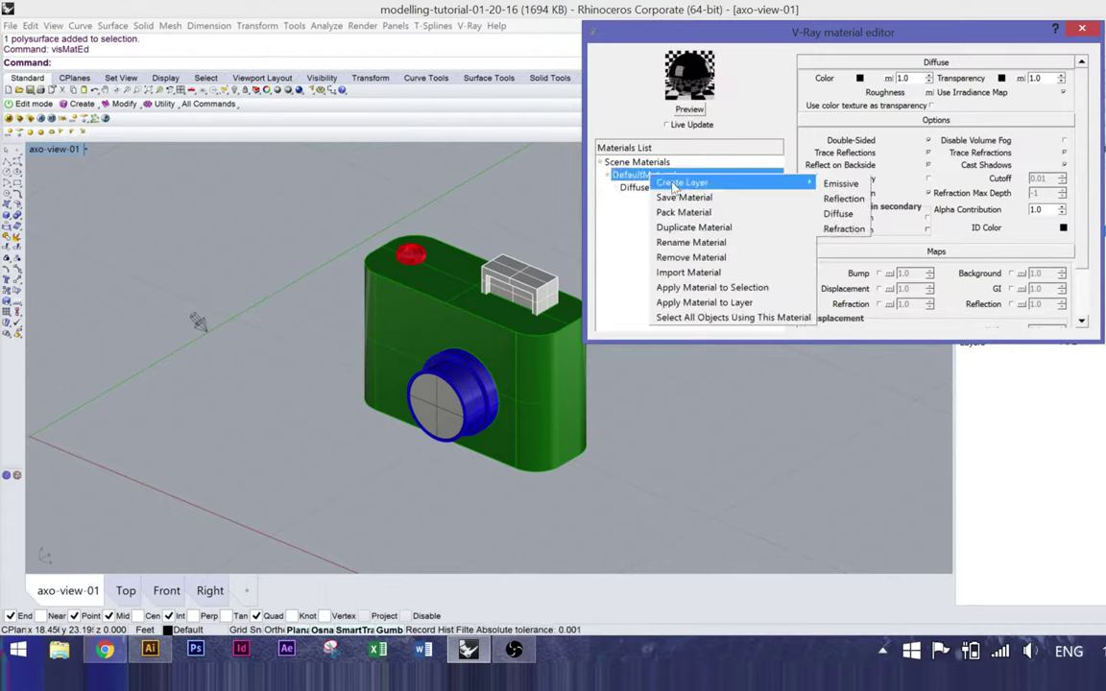
left_click(843, 199)
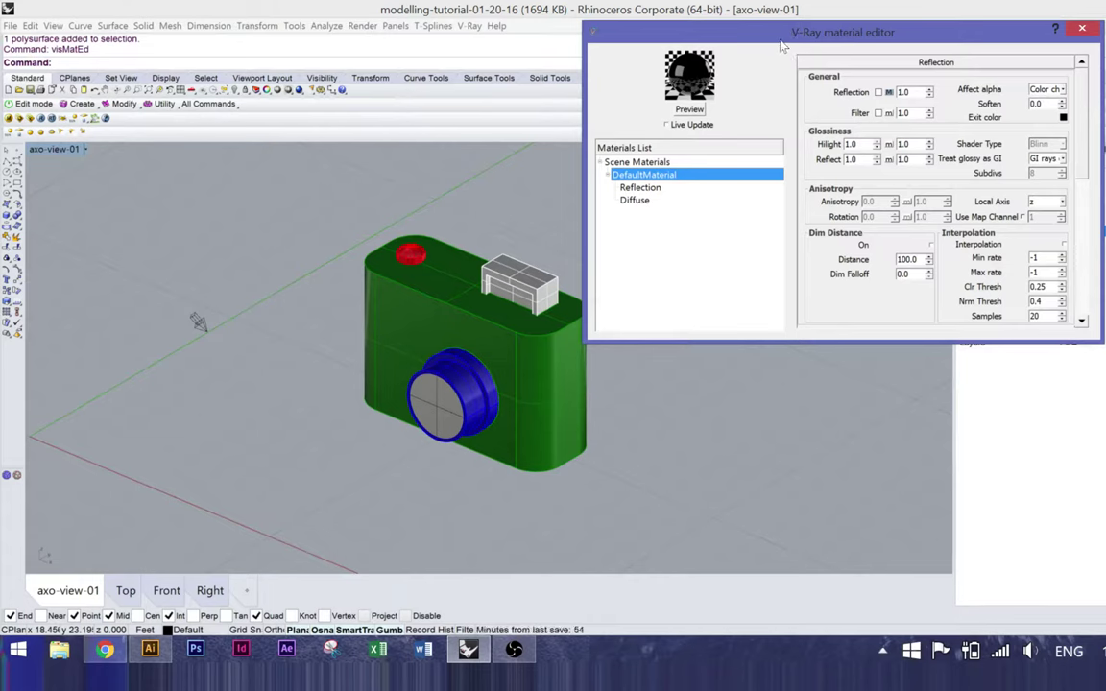
Step: Rename DefaultMaterial to "shiny black"
left_click_drag(778, 43, 700, 29)
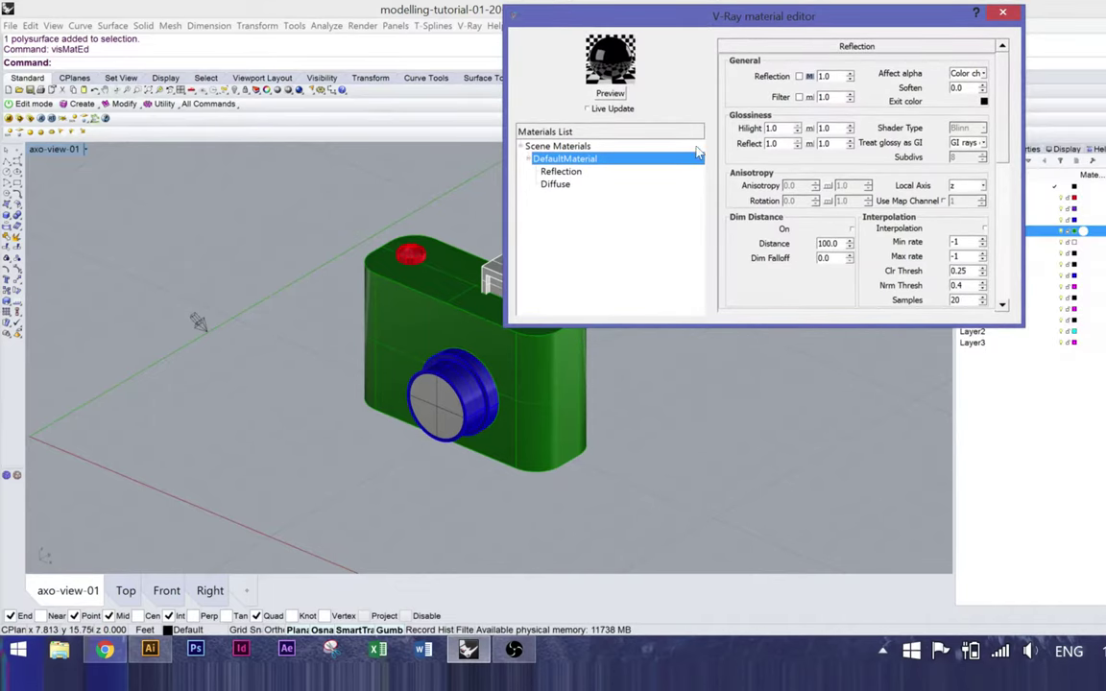
double_click(592, 161)
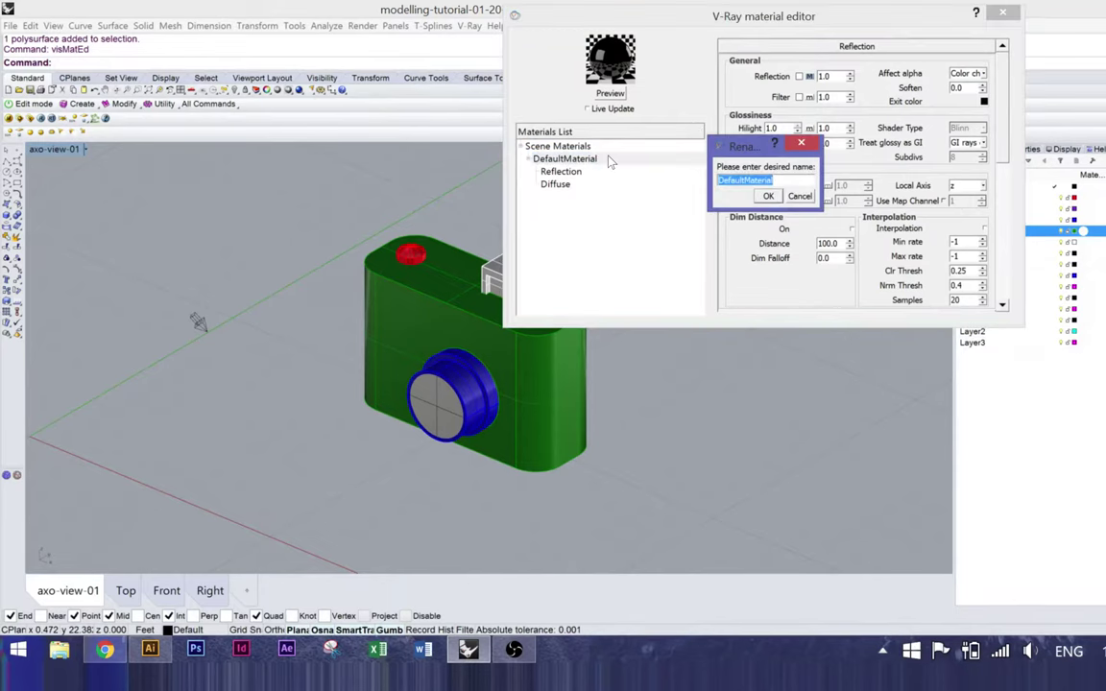
type("shiny black")
left_click(768, 197)
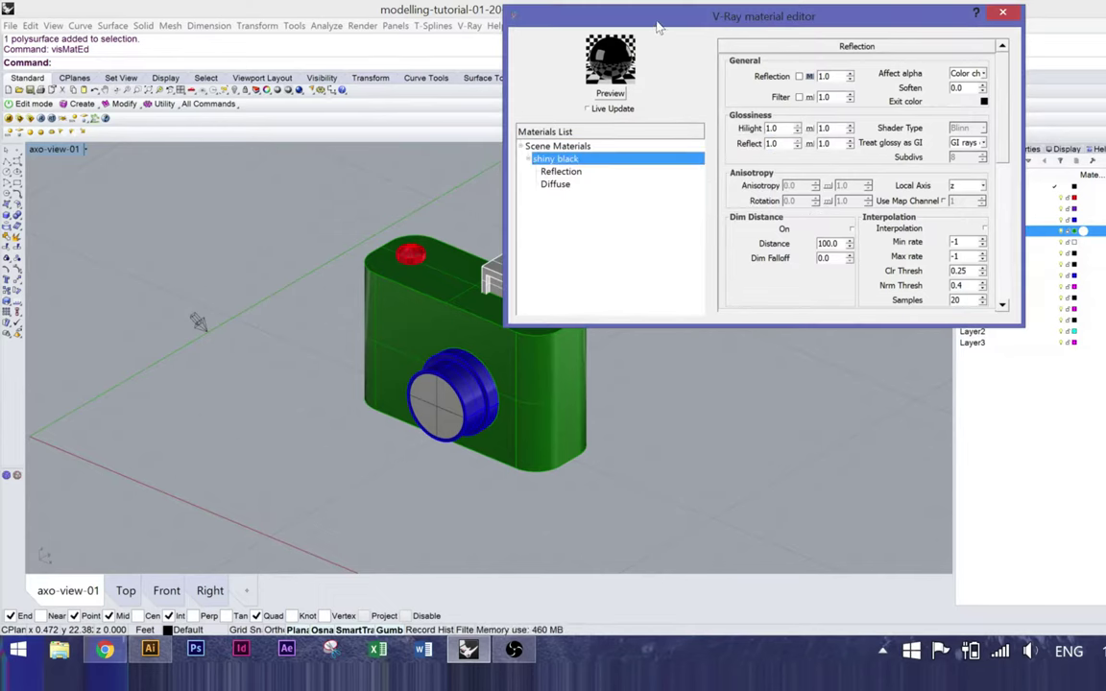
Step: Apply the shiny black material to Layer 04, keeping the layer list uncovered to identify the camera body's layer
left_click_drag(588, 21, 679, 35)
right_click(653, 174)
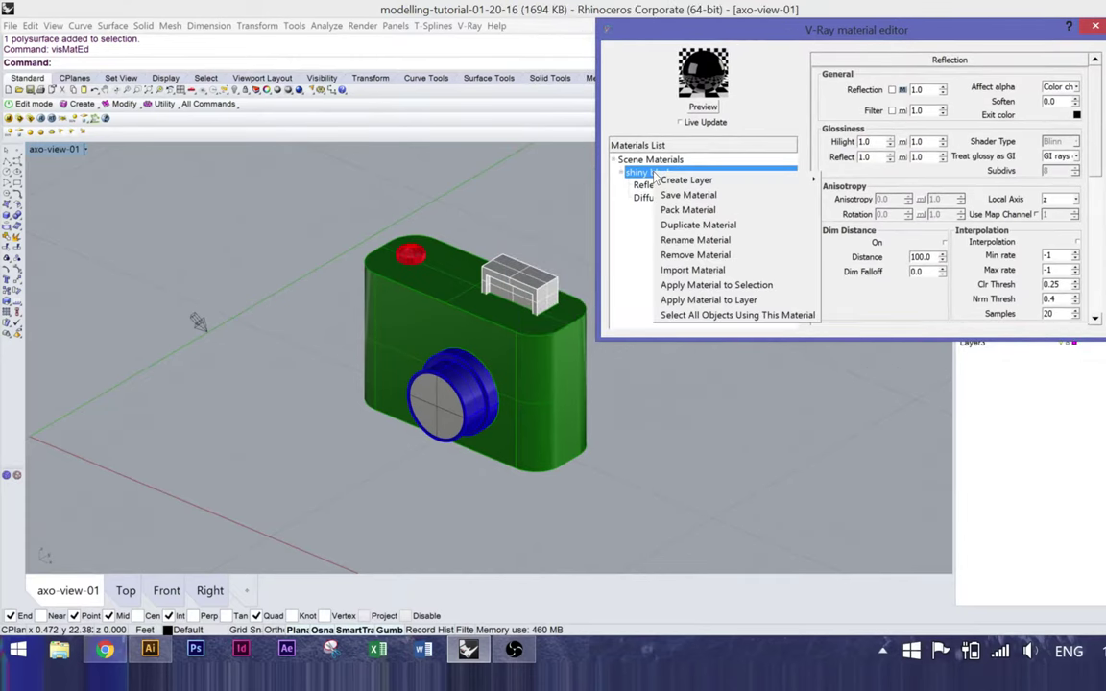
left_click(707, 300)
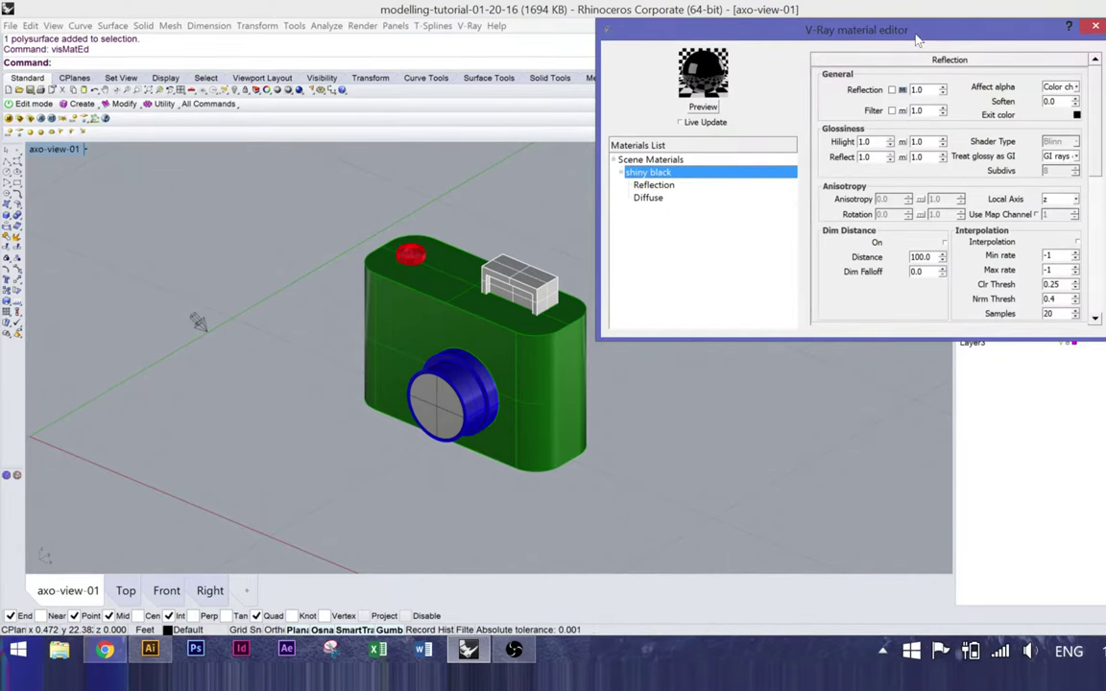
left_click_drag(828, 32, 566, 48)
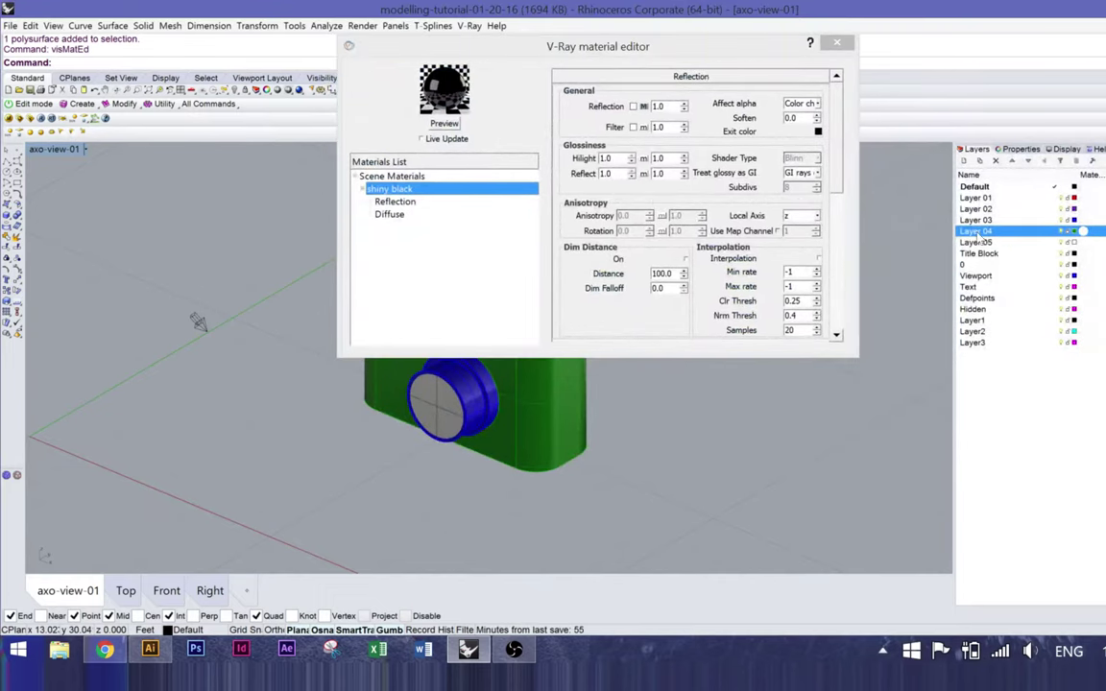
right_click(414, 189)
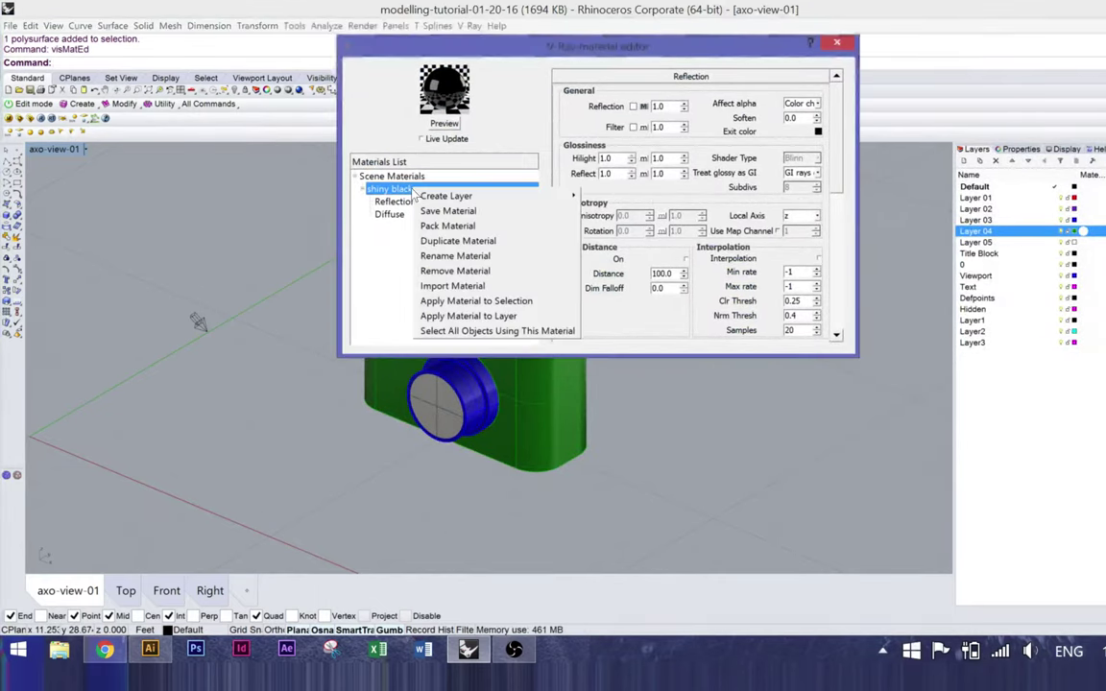
left_click(472, 316)
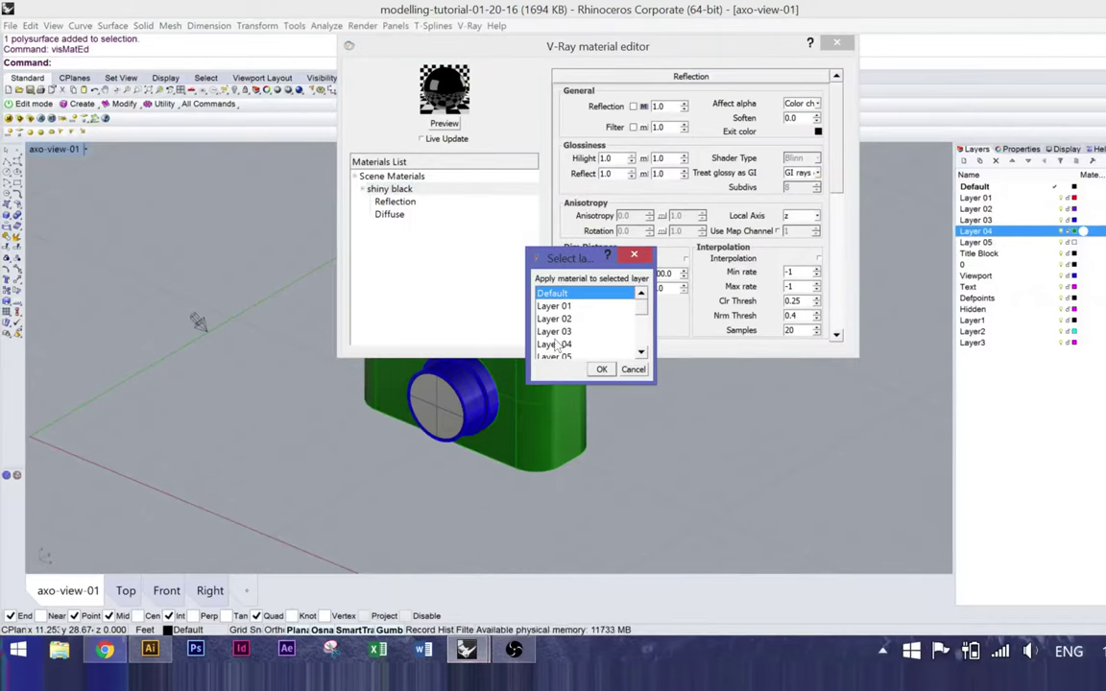
mouse_move(641, 305)
left_mouse_down()
mouse_move(646, 325)
mouse_move(644, 303)
left_mouse_up()
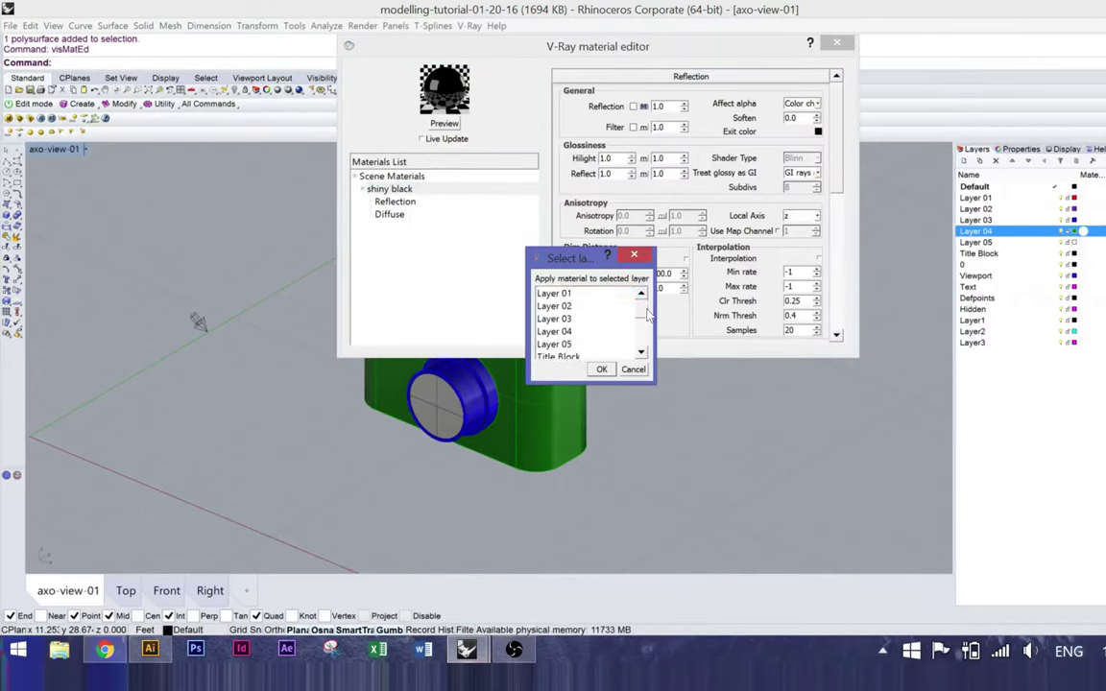
left_click(588, 332)
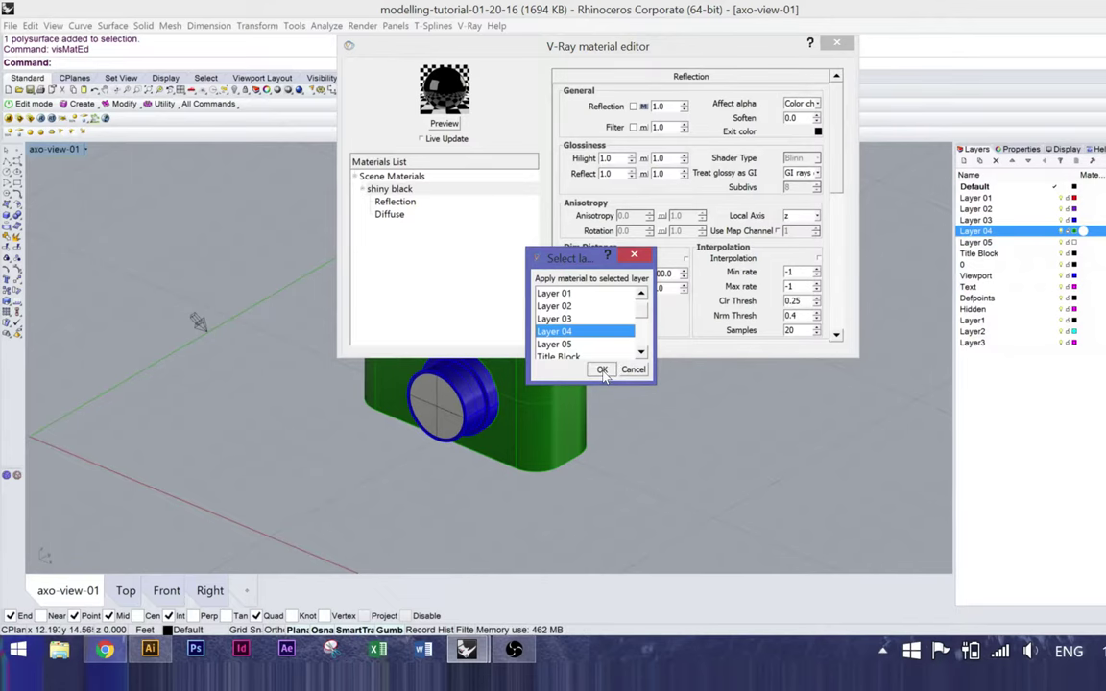
double_click(549, 331)
Step: Close the material editor and set the axo-view-01 viewport to the Rendered display mode
left_click_drag(500, 60, 681, 60)
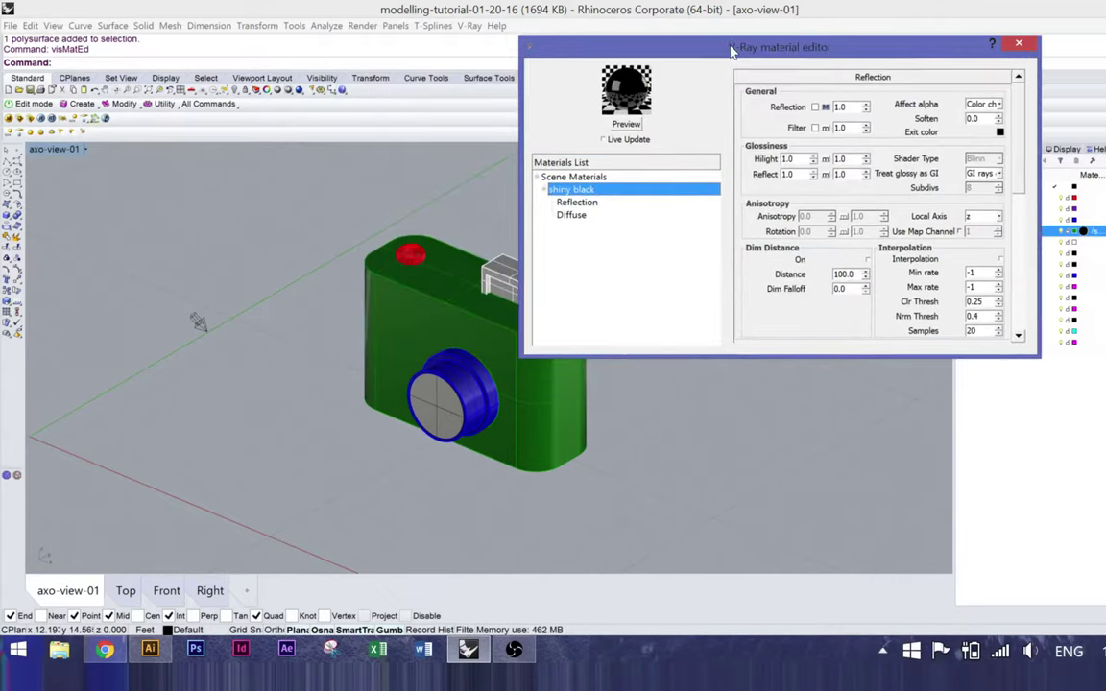
left_click(1018, 43)
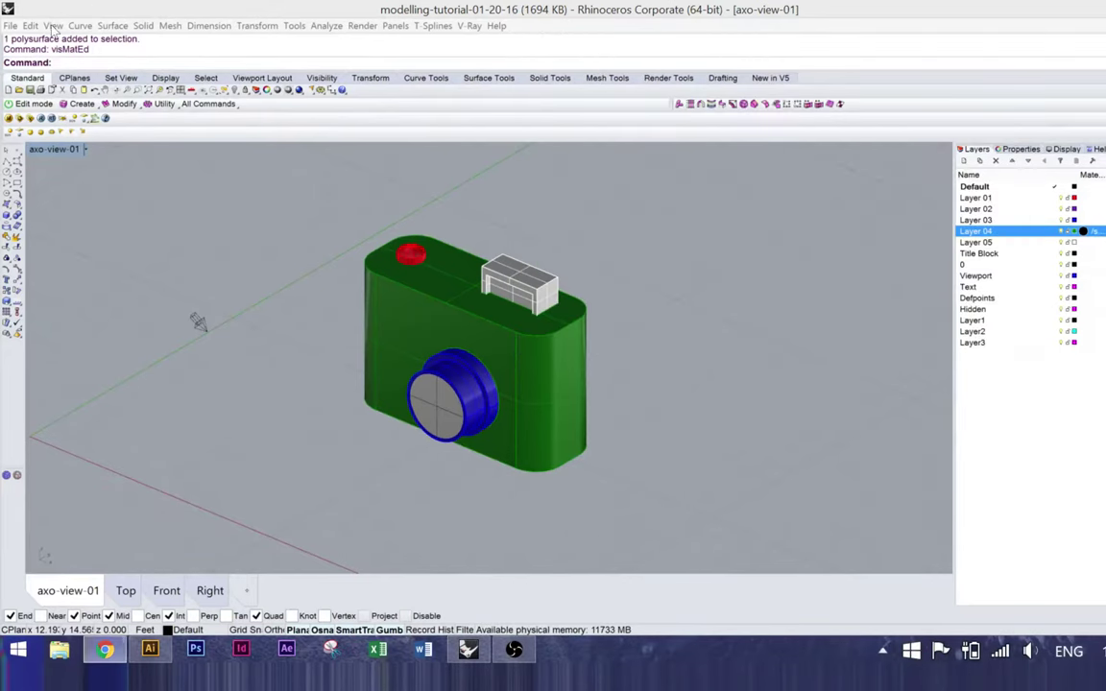
left_click(53, 26)
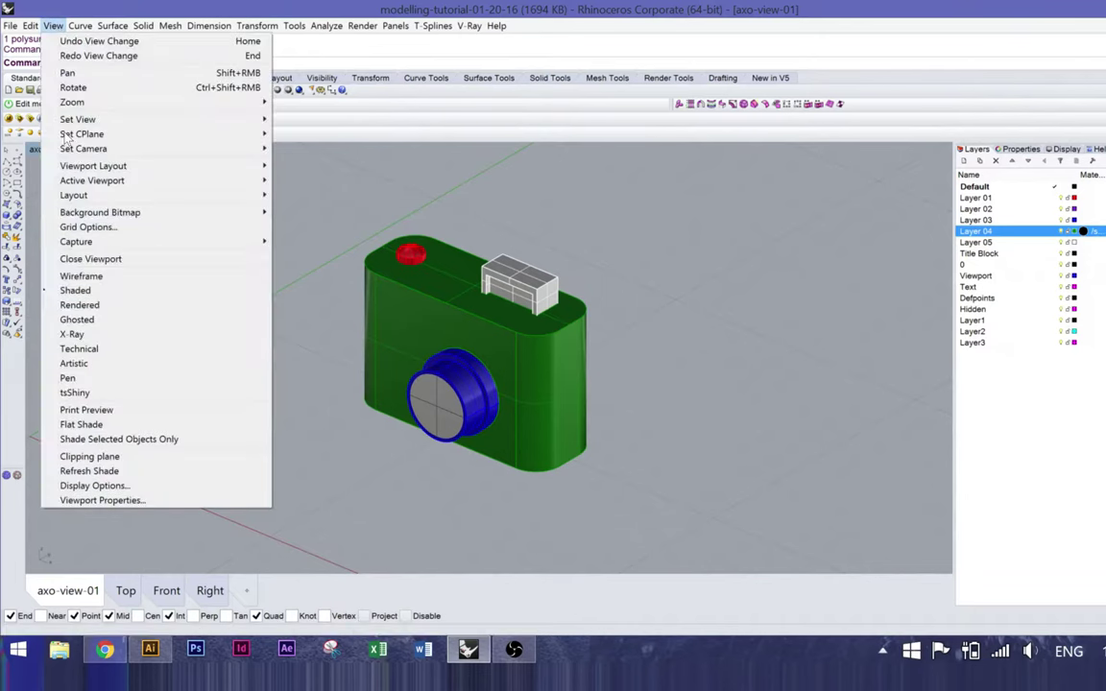
left_click(84, 305)
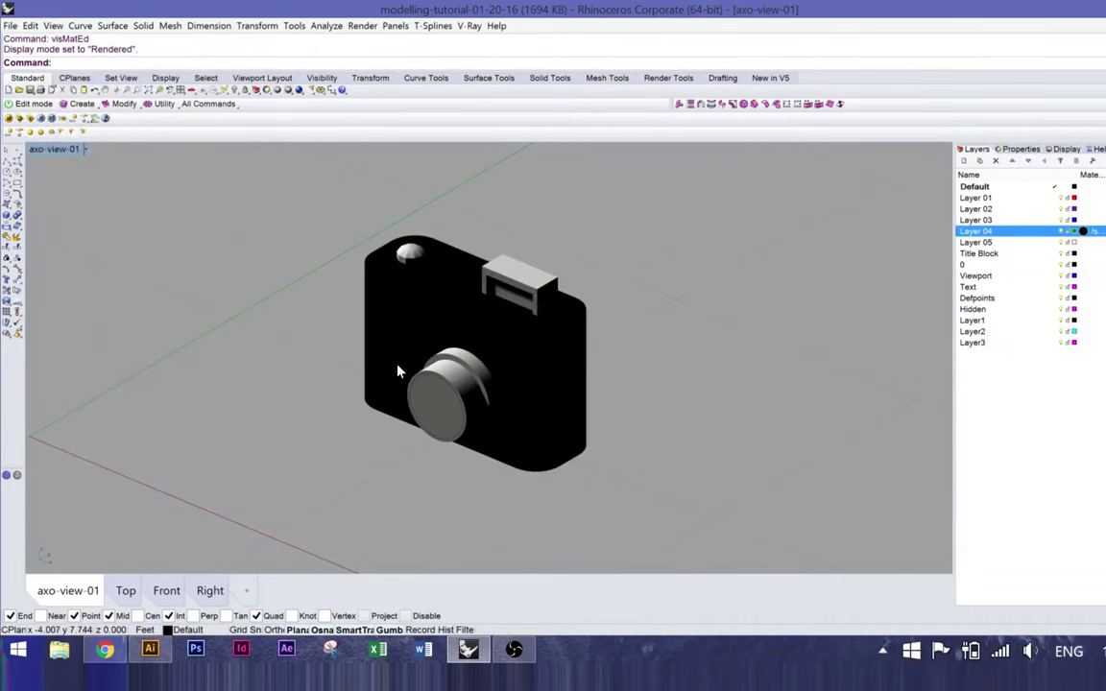
Step: Reopen the V-Ray material editor and load "Metal - Nickel Hairline.vismat" from the VRAY MATERIAL LIBRARY folder into the scene materials
left_click(469, 26)
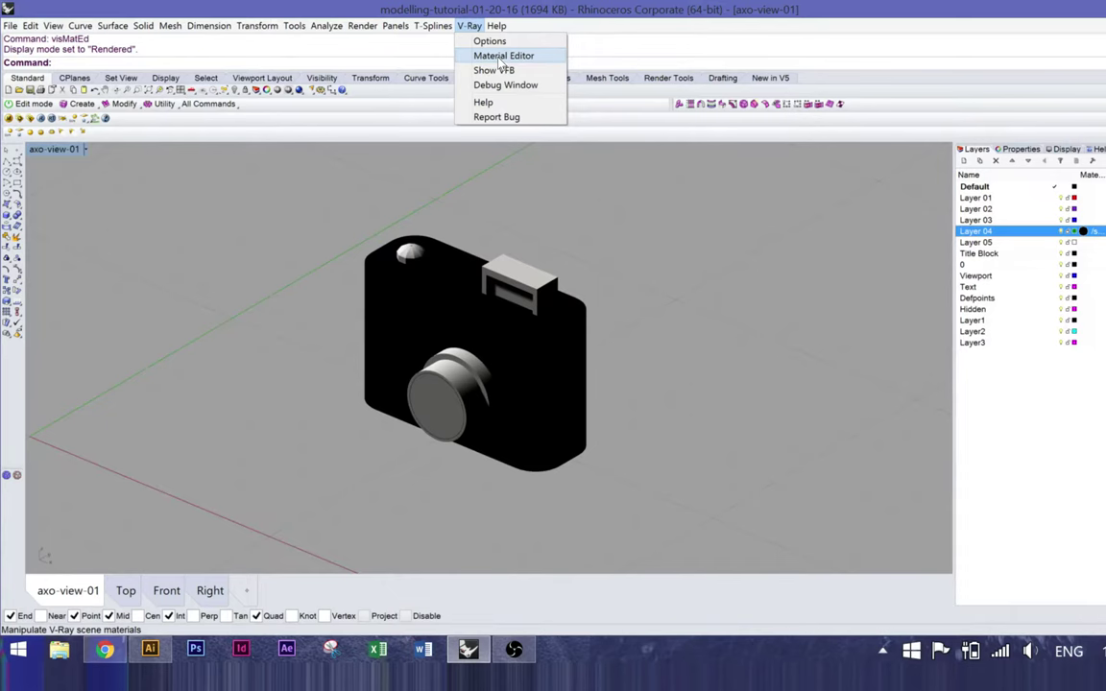
left_click(501, 57)
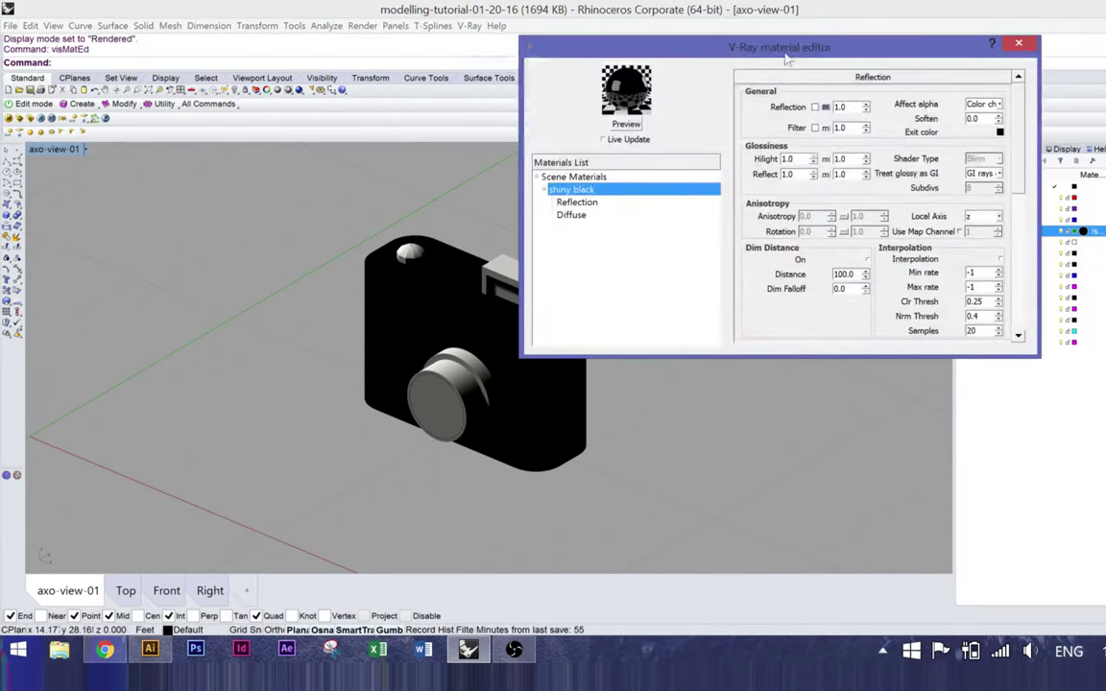
left_click_drag(728, 53, 788, 74)
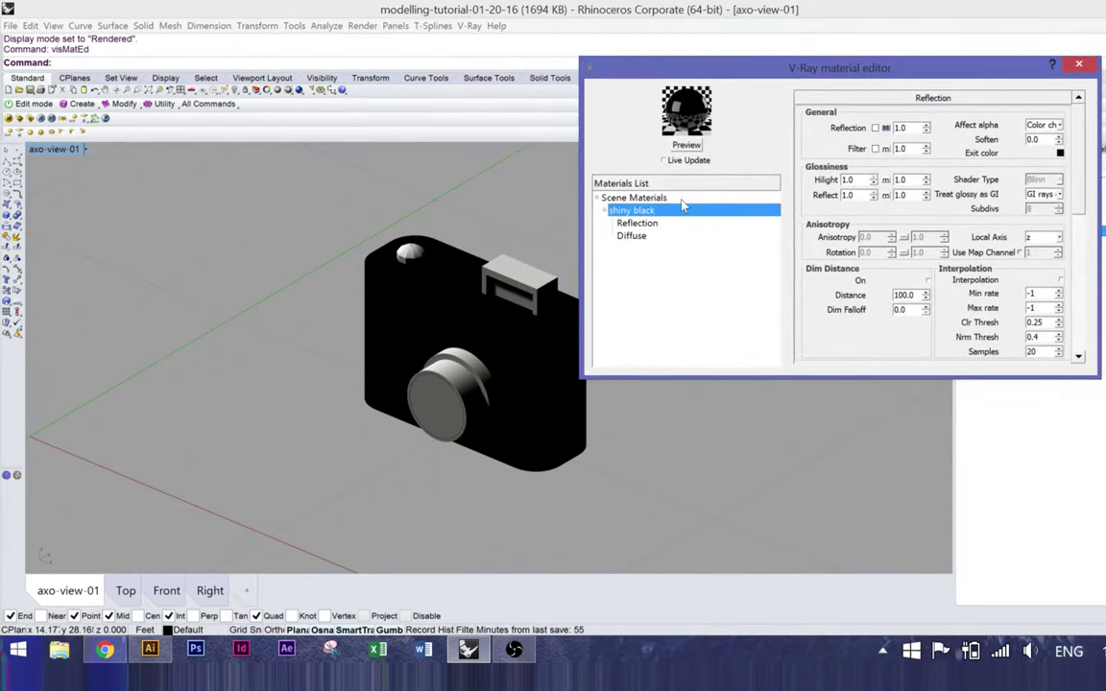
left_click(620, 198)
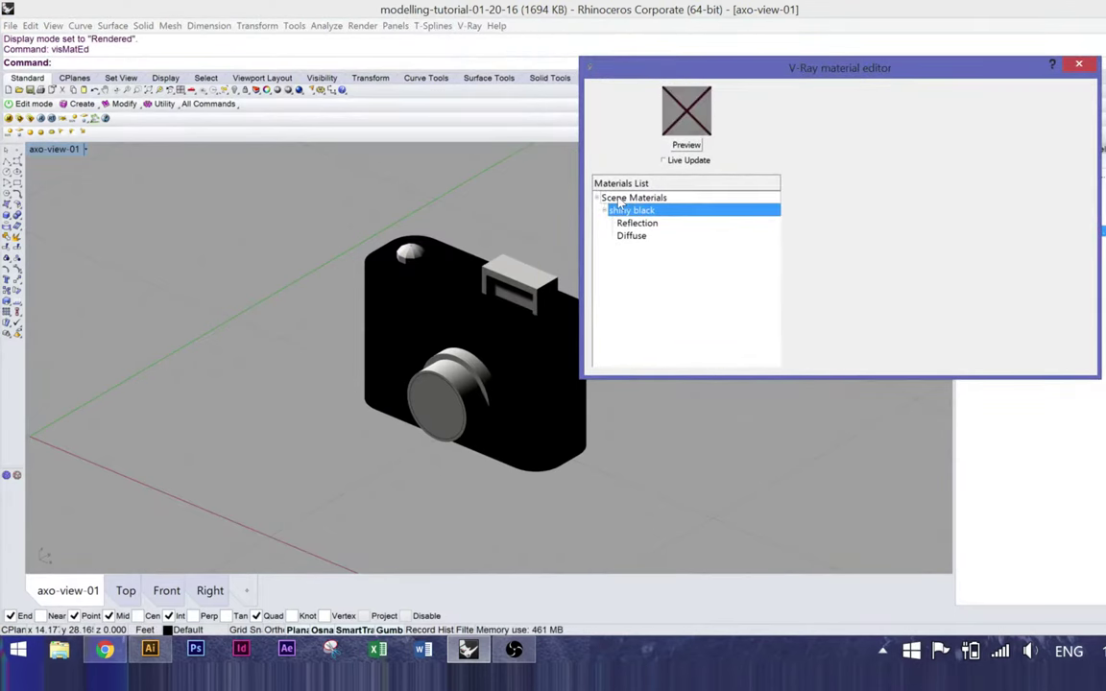
right_click(648, 199)
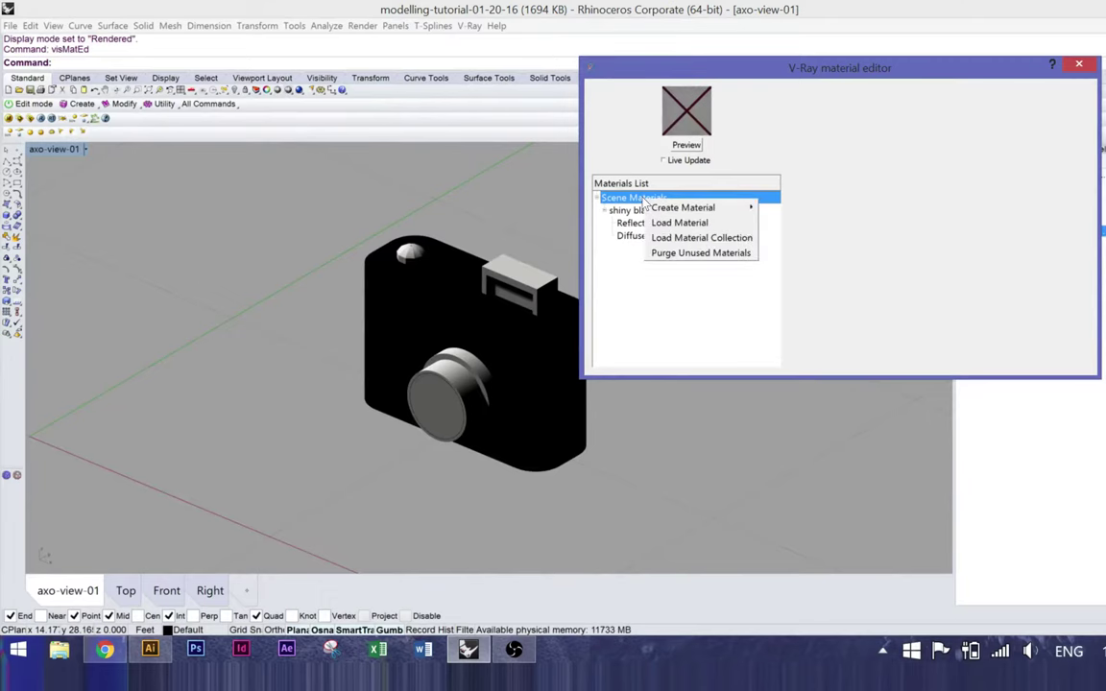
left_click(684, 221)
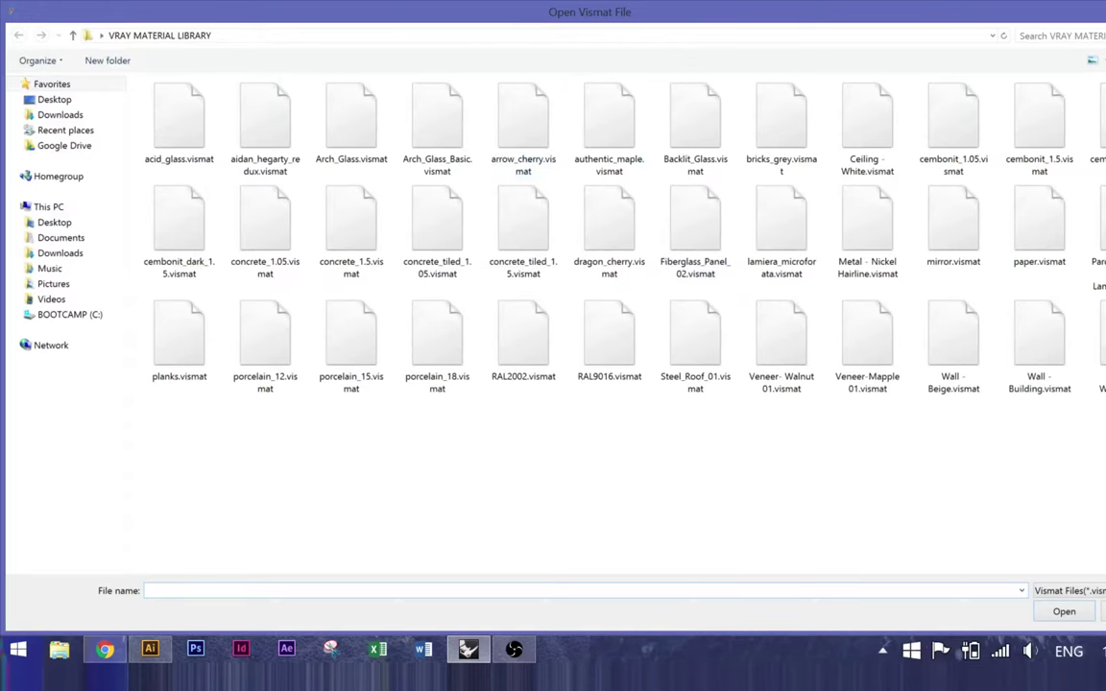
left_click(876, 242)
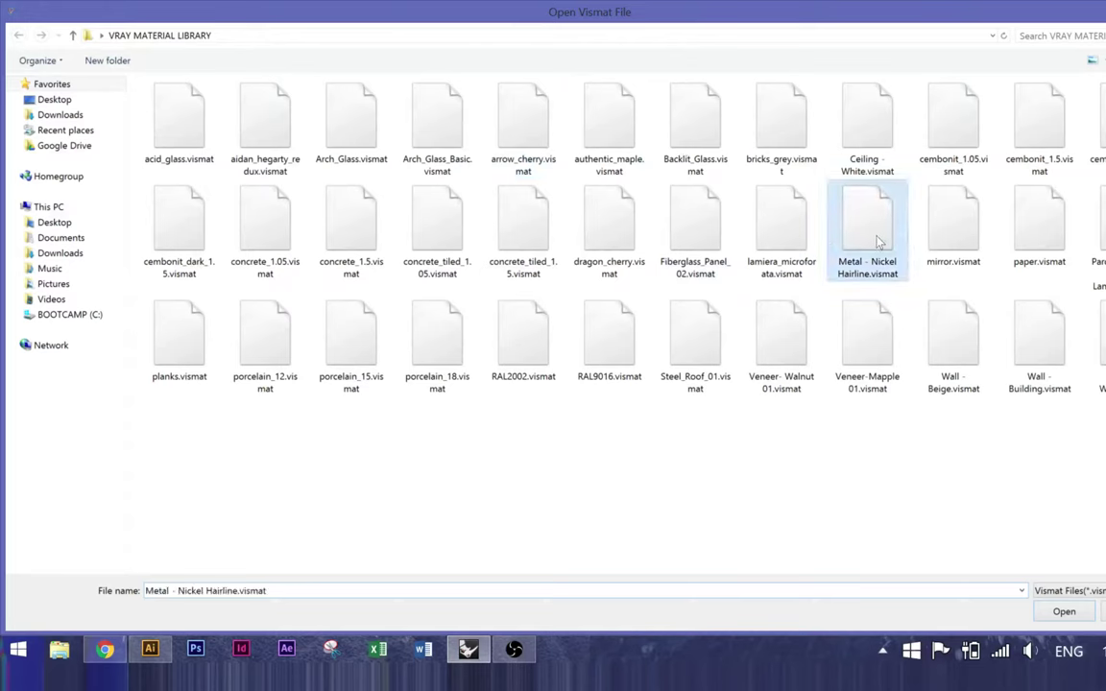
left_click(1064, 612)
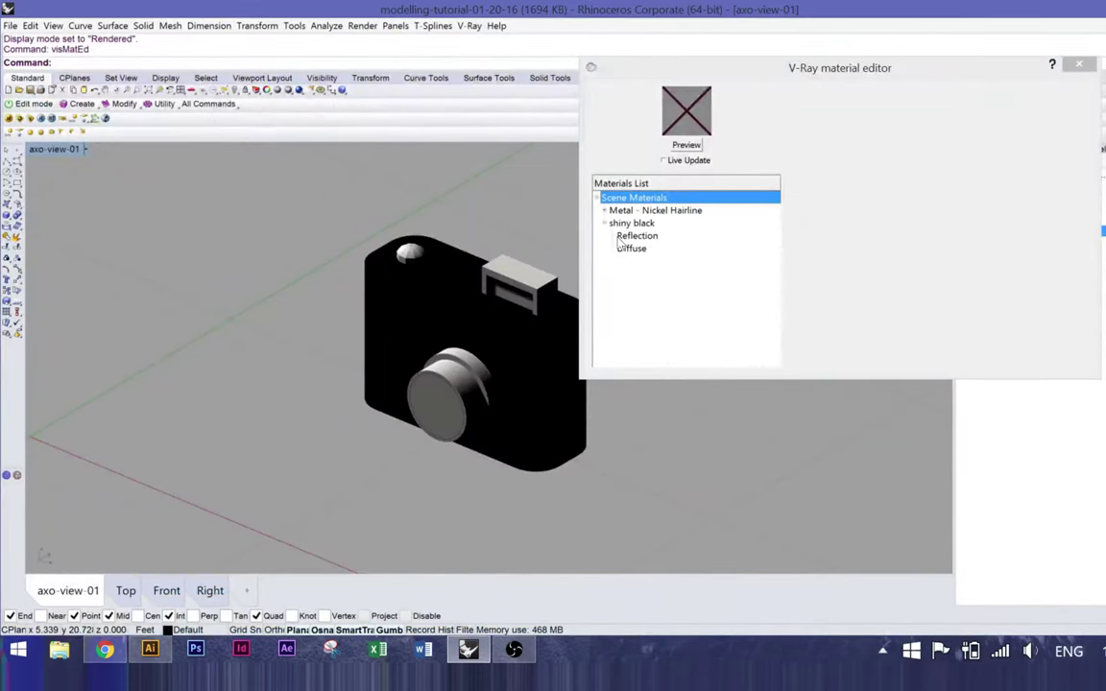
Step: Preview the Metal - Nickel Hairline material and close the material editor
left_click(663, 210)
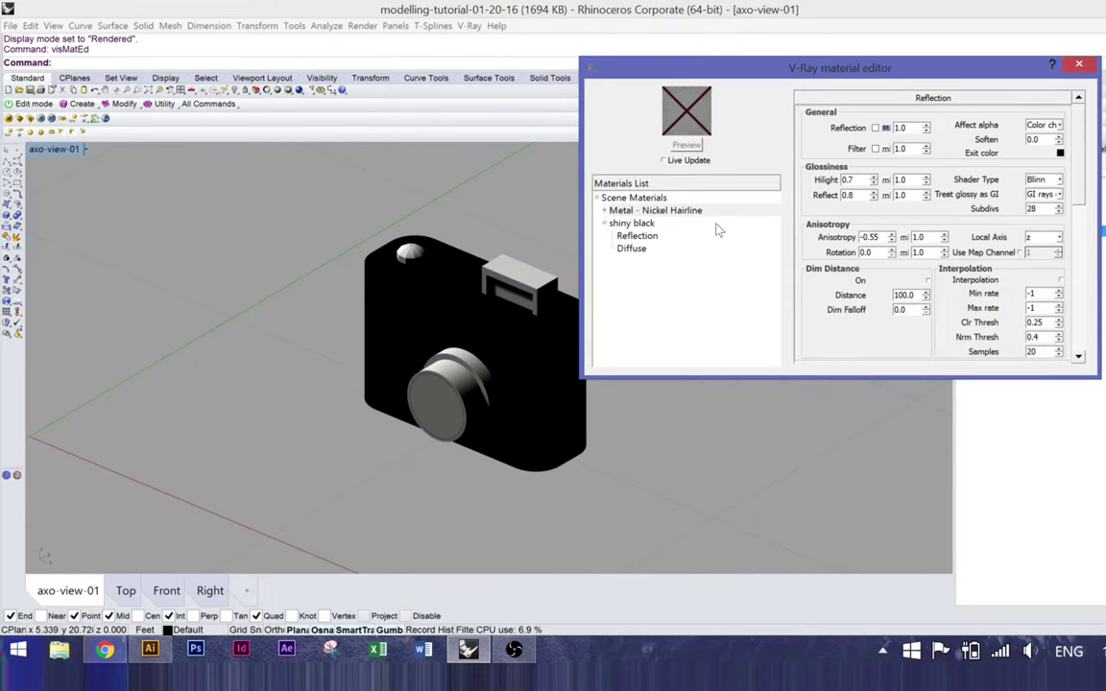
left_click(678, 212)
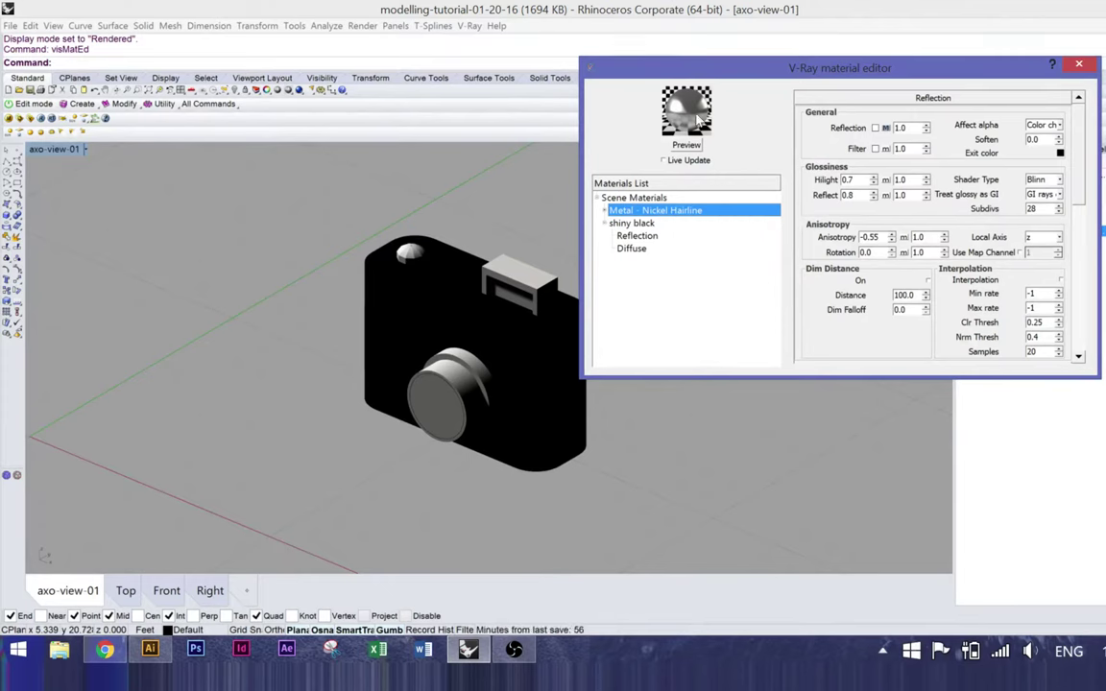
right_click(660, 214)
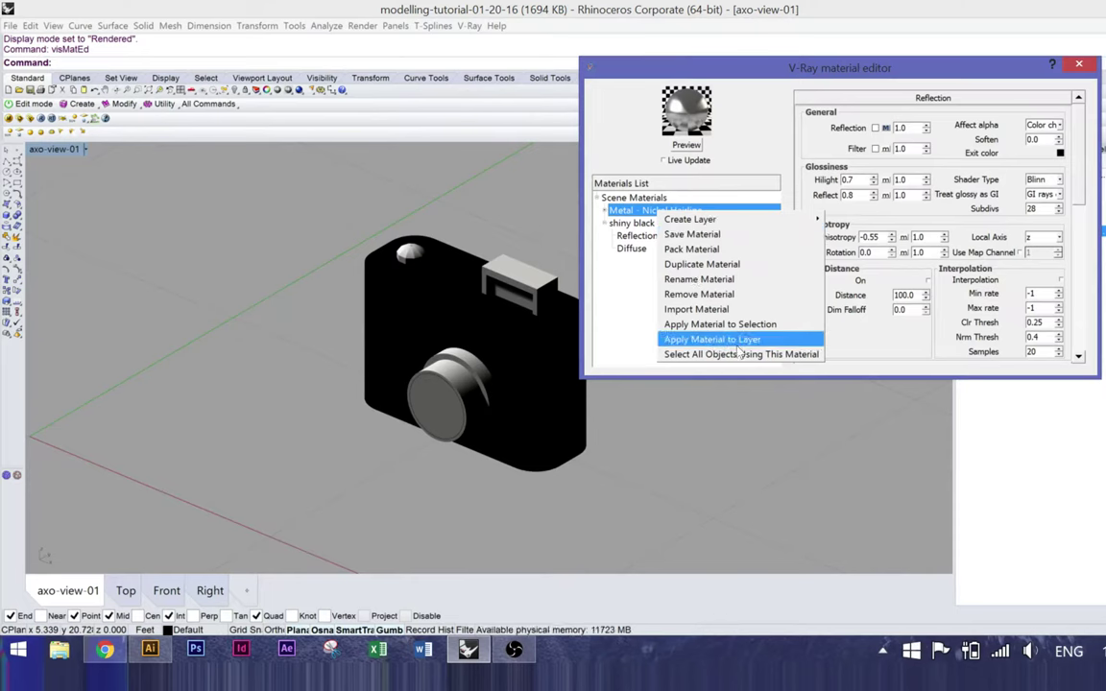
left_click(978, 61)
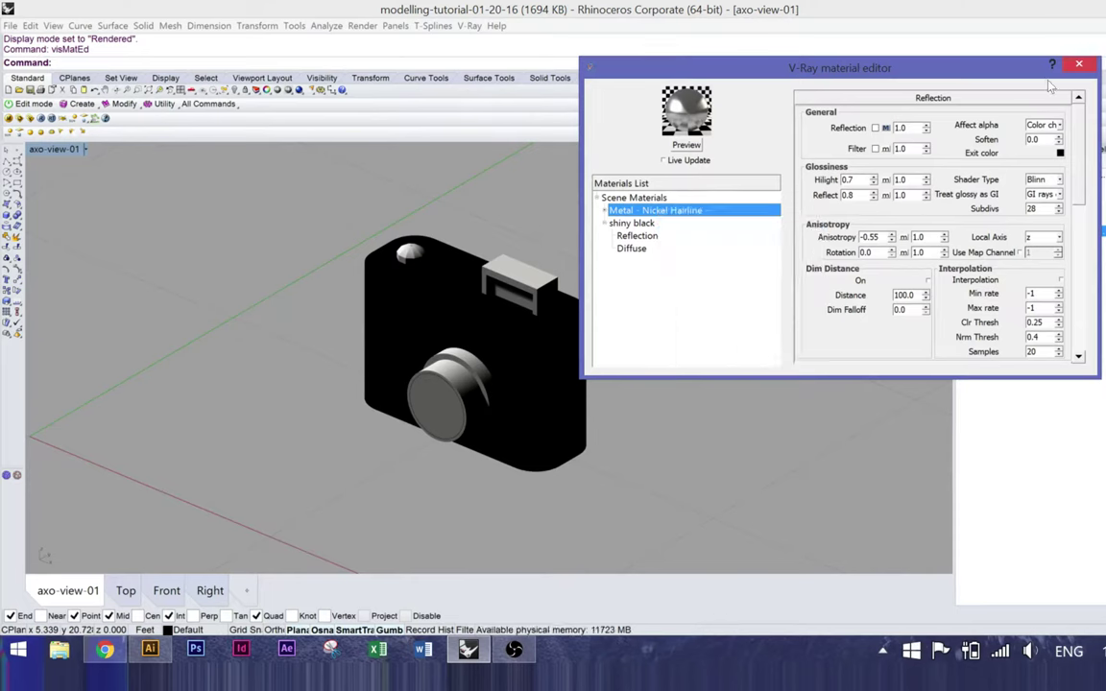
left_click(1079, 65)
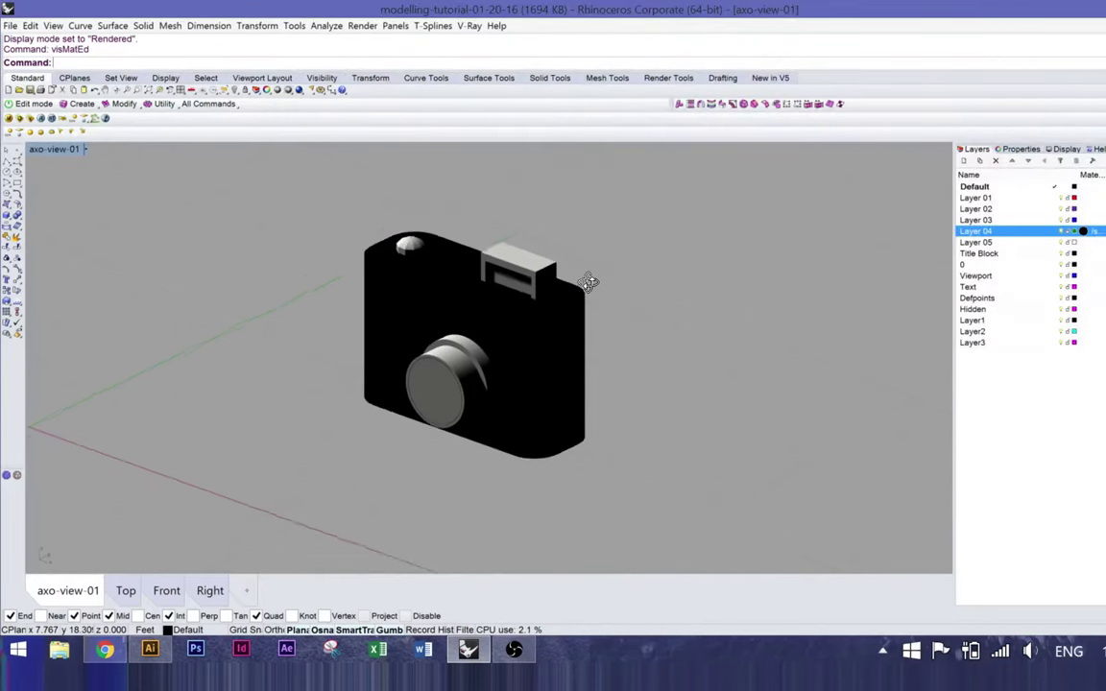
Step: Set the viewport to the Shaded display mode and select the two lens ring bodies and the rear screen's frame
left_click(56, 27)
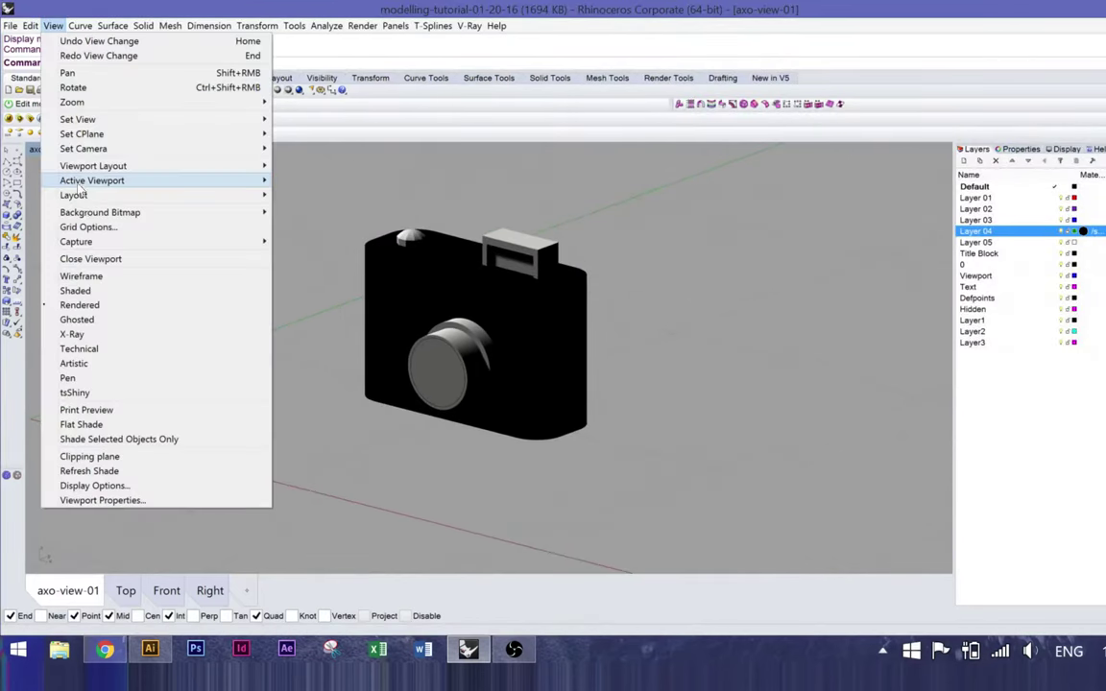
left_click(77, 291)
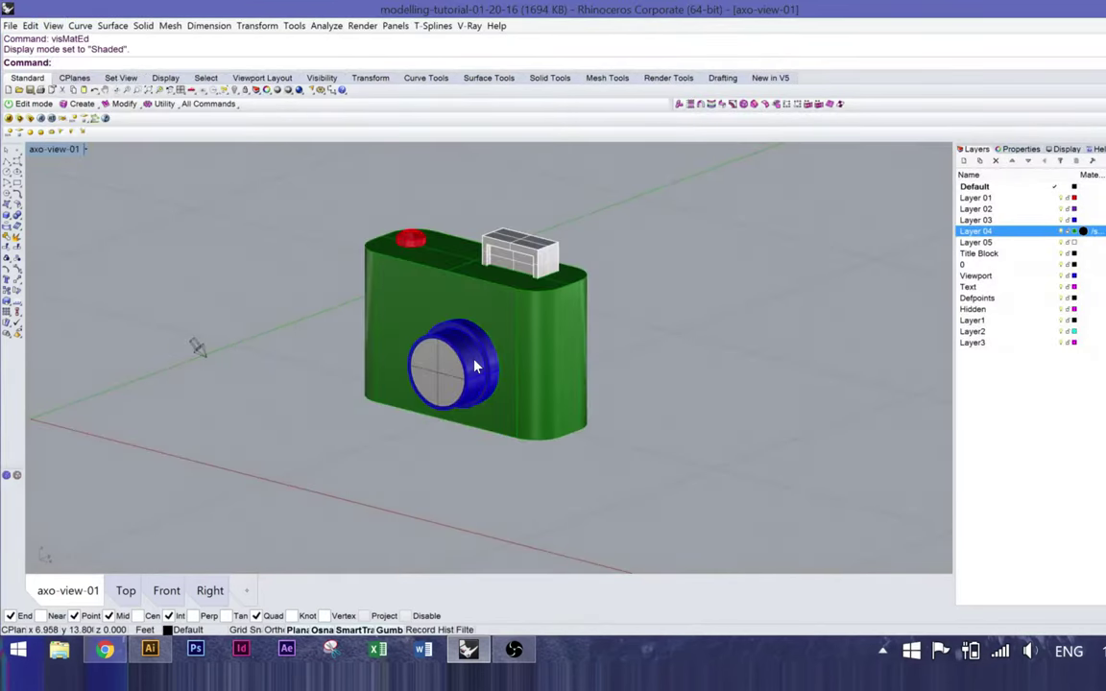
left_click(437, 360)
left_click(489, 355)
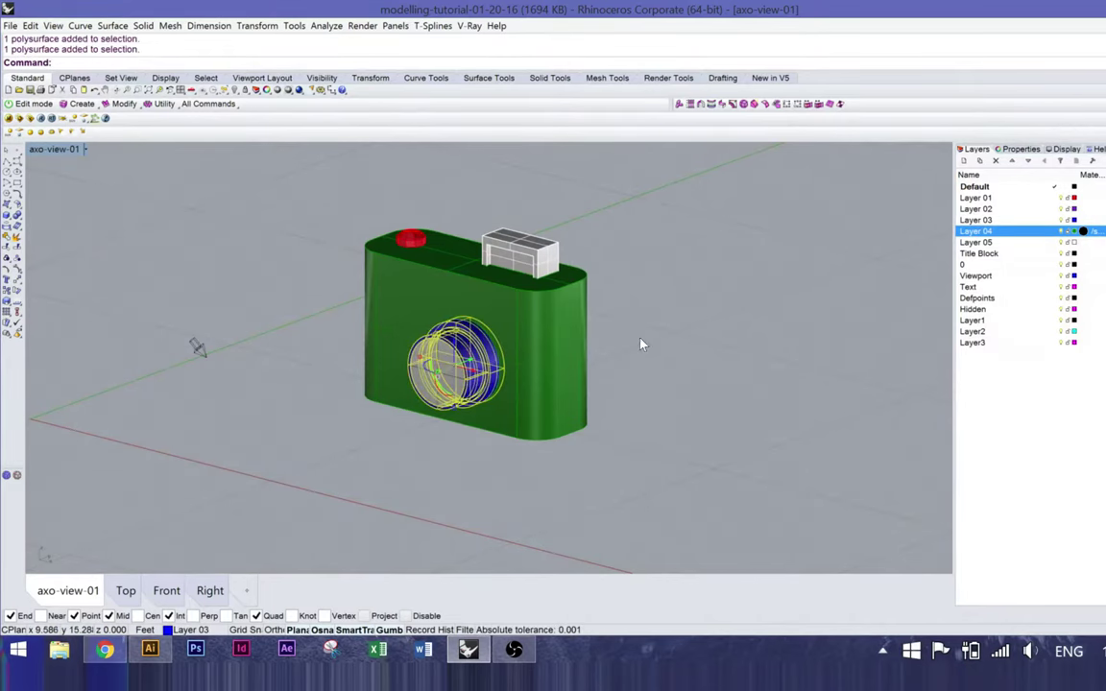
right_click_drag(575, 304, 378, 239)
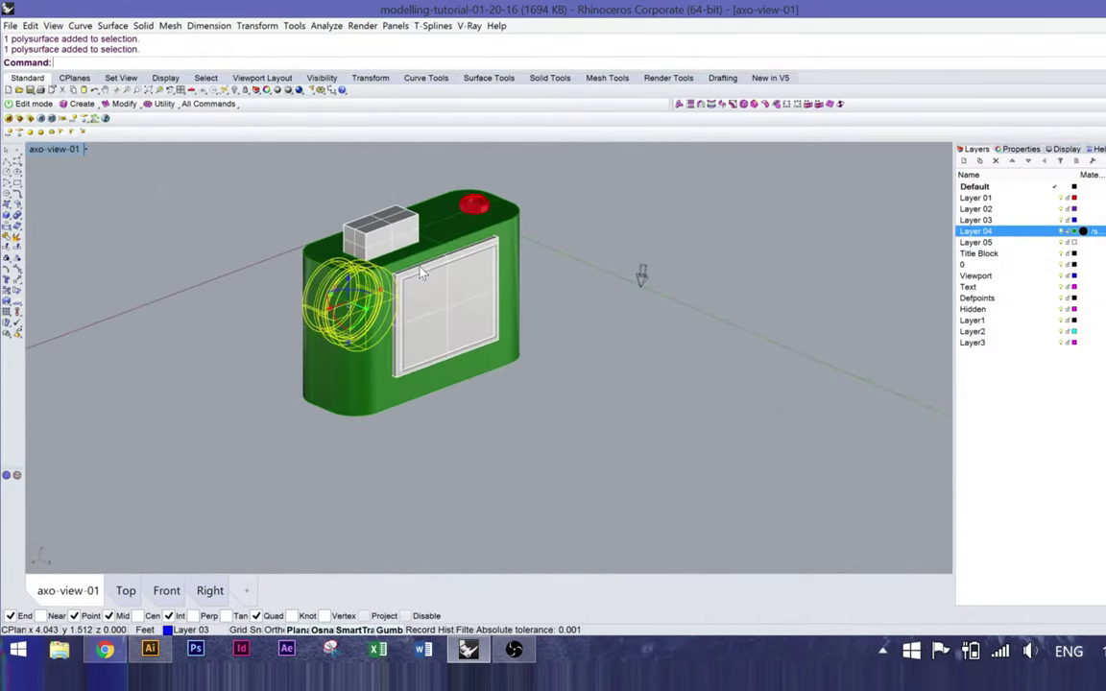
left_click(420, 278, "shift")
right_click_drag(420, 277, 509, 270)
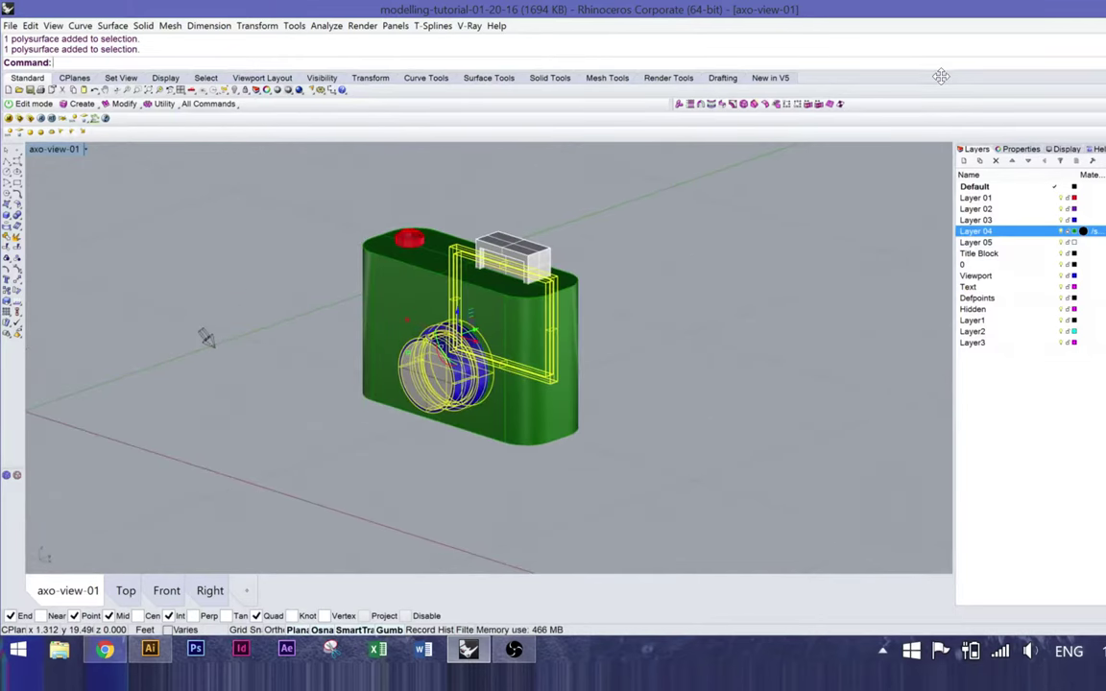
Step: Apply the Metal - Nickel Hairline material to the selected lens rings and rear screen frame, and close the material editor
left_click(469, 26)
left_click(503, 56)
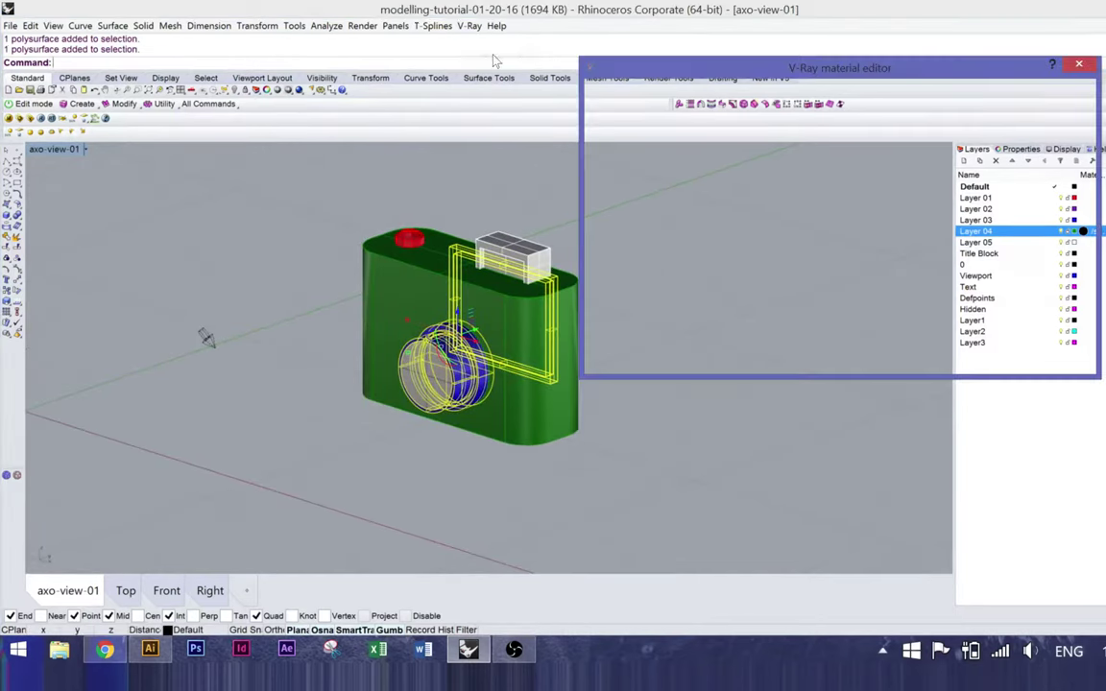
right_click(679, 210)
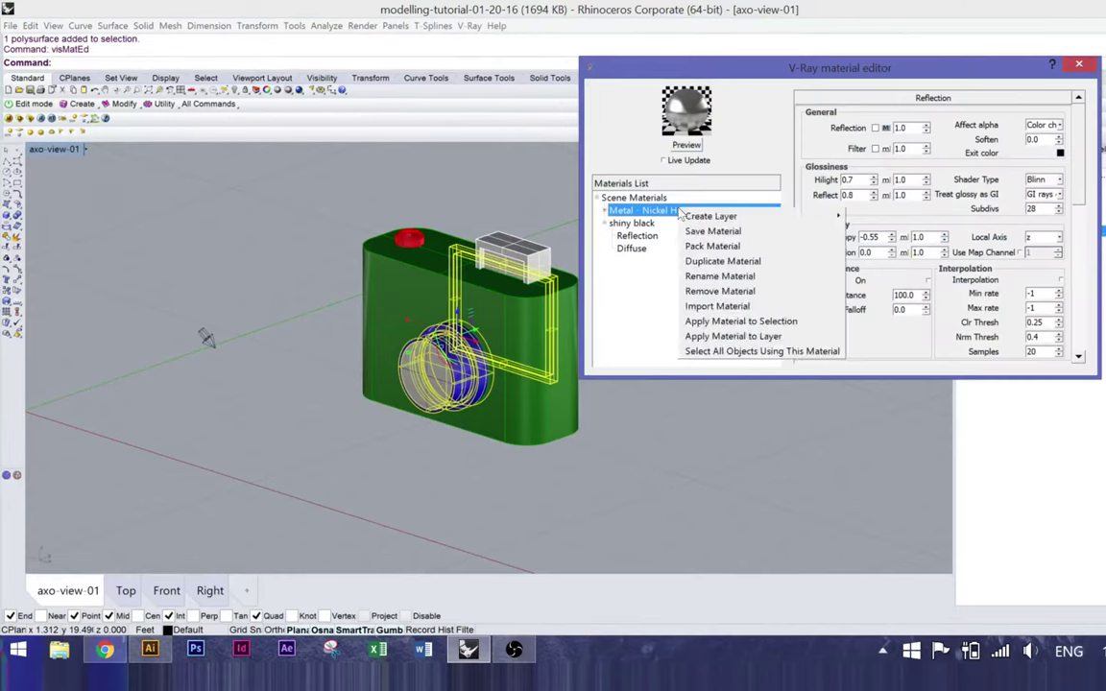
left_click(753, 337)
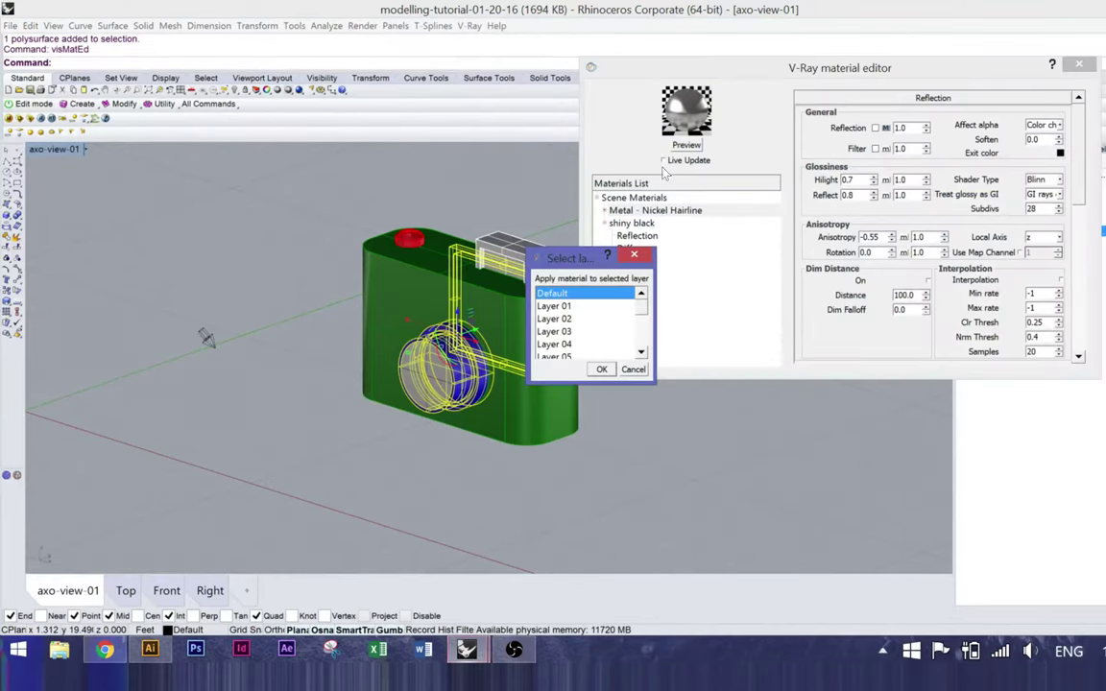
left_click(633, 370)
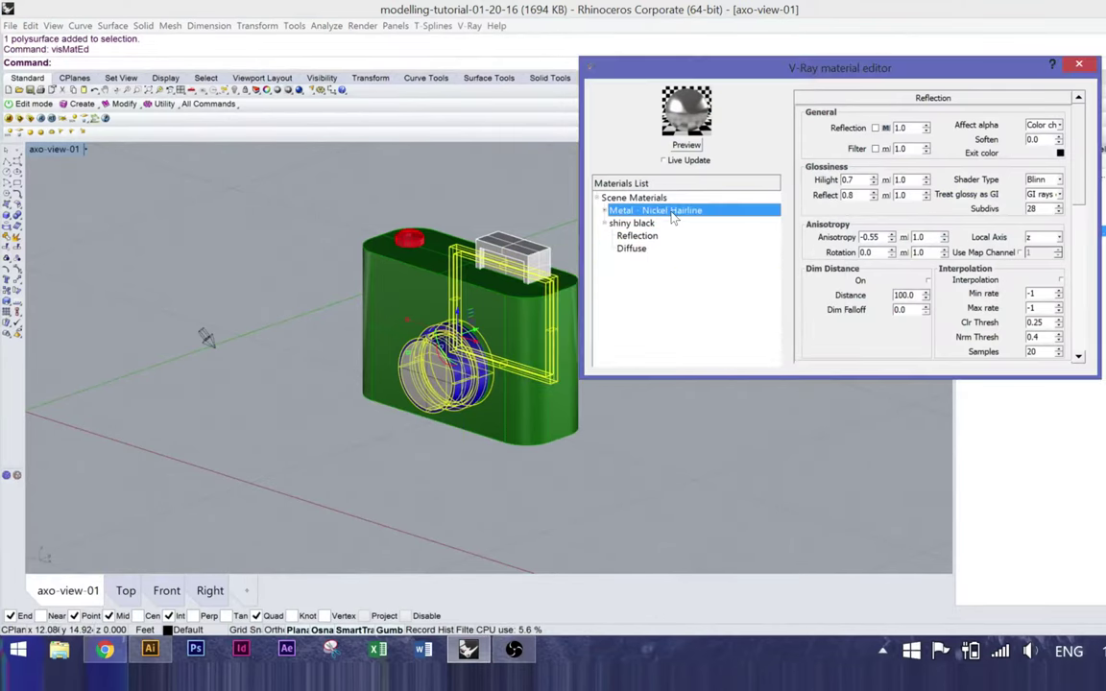
right_click(677, 211)
left_click(753, 325)
left_click(1080, 65)
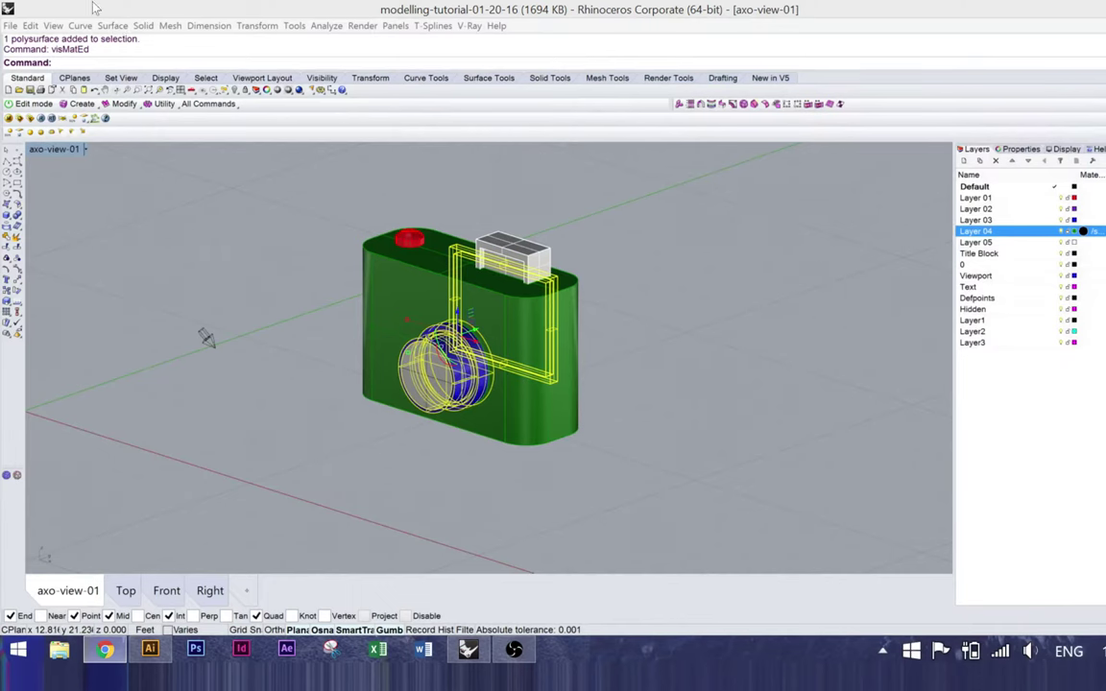
Step: Clear the selection and set the axo-view-01 viewport to the Rendered display mode
key("Escape")
left_click(52, 25)
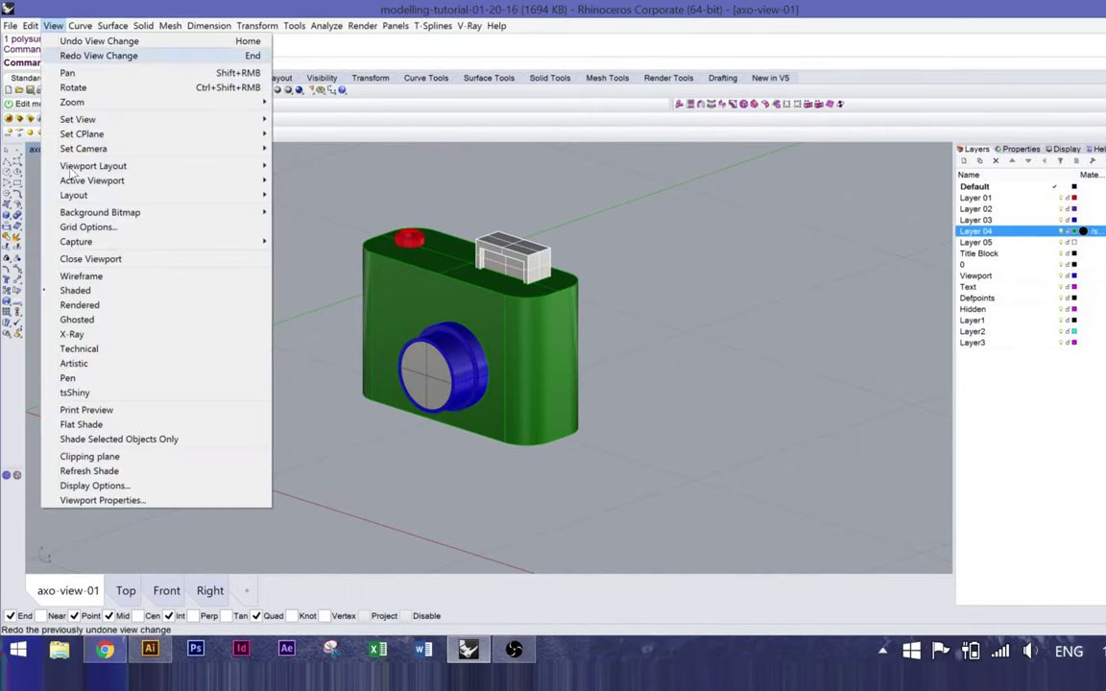
left_click(109, 306)
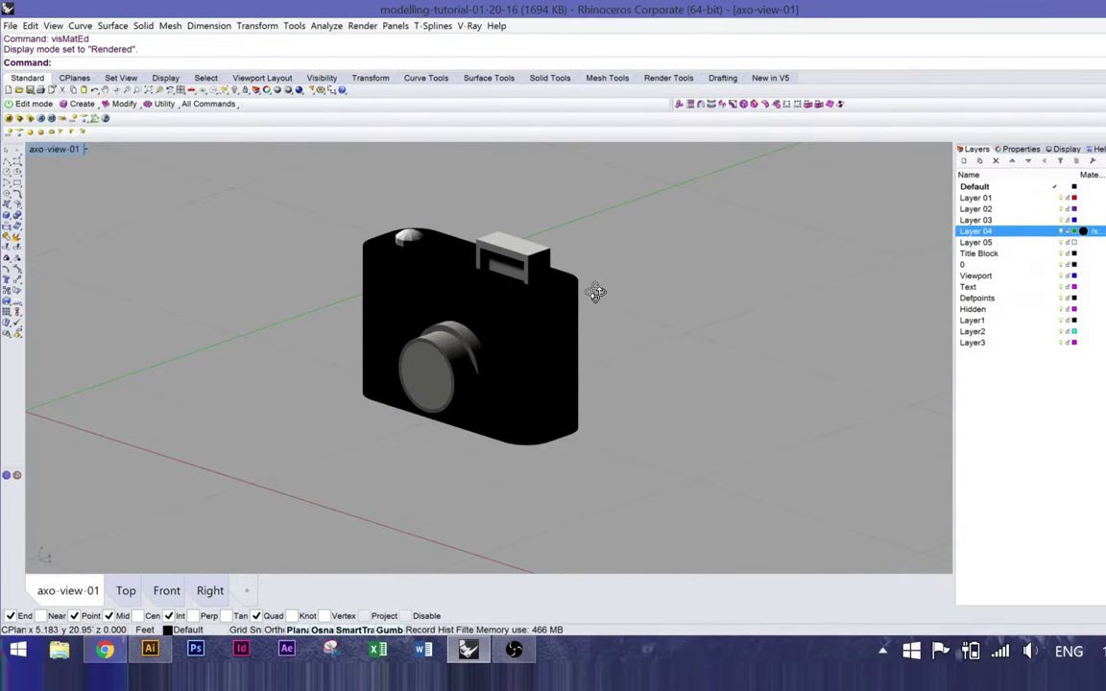
right_click_drag(595, 293, 593, 313)
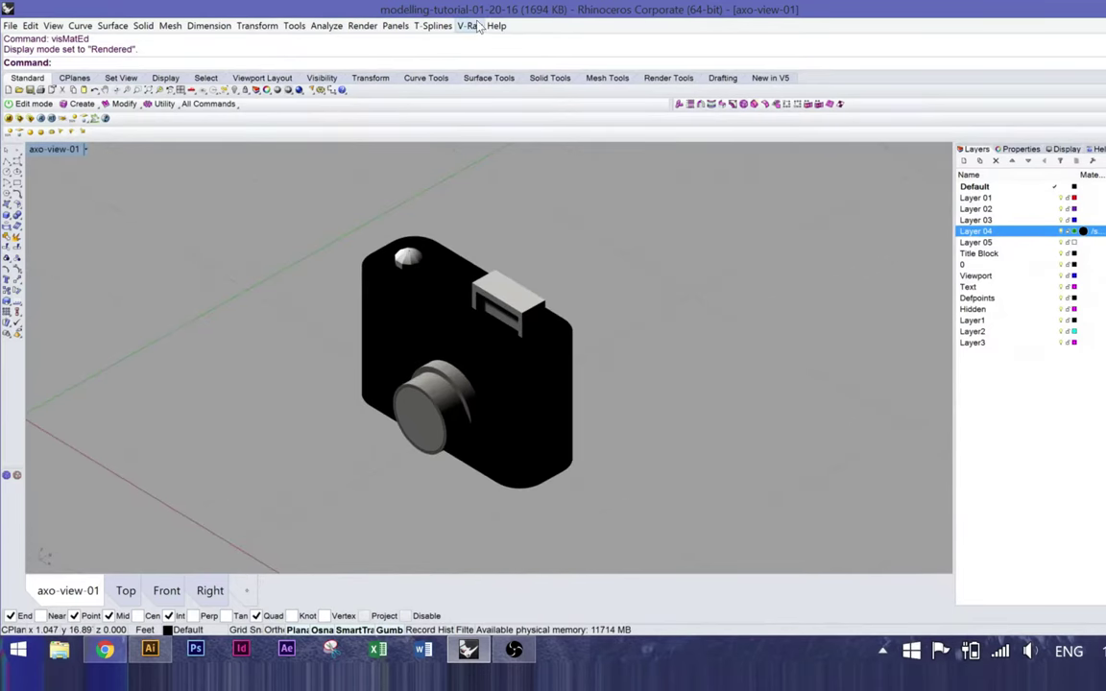
Step: Select the lens's front glass surface and load Arch_Glass.vismat from the VRAY MATERIAL LIBRARY folder into the scene materials
left_click(434, 423)
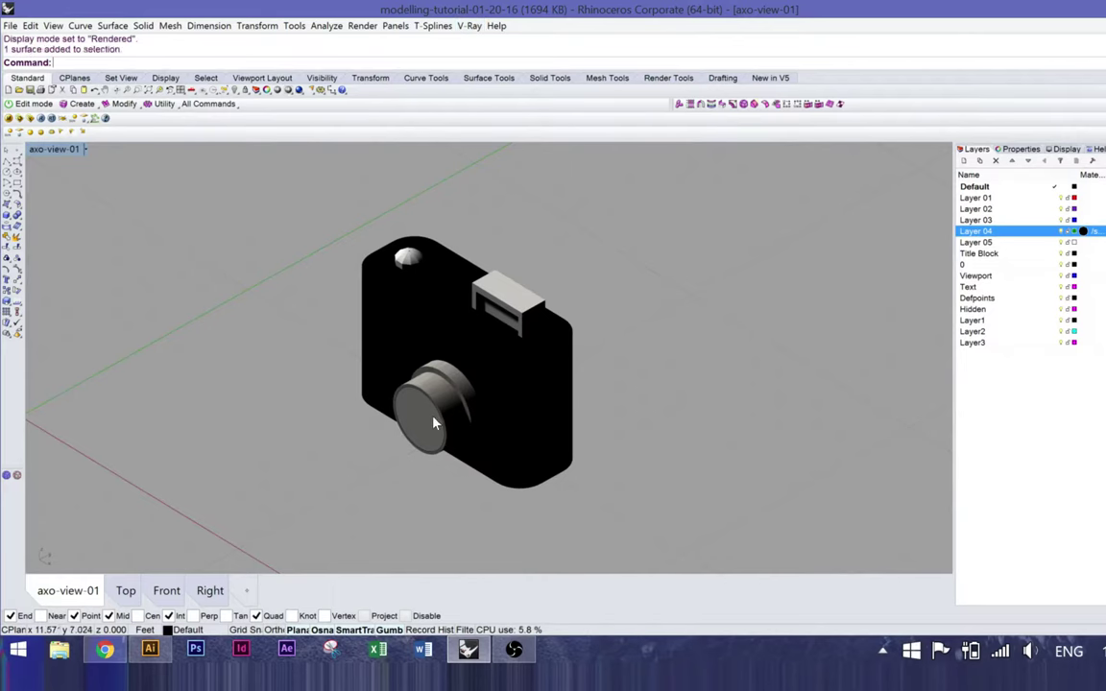
left_click(469, 25)
left_click(497, 56)
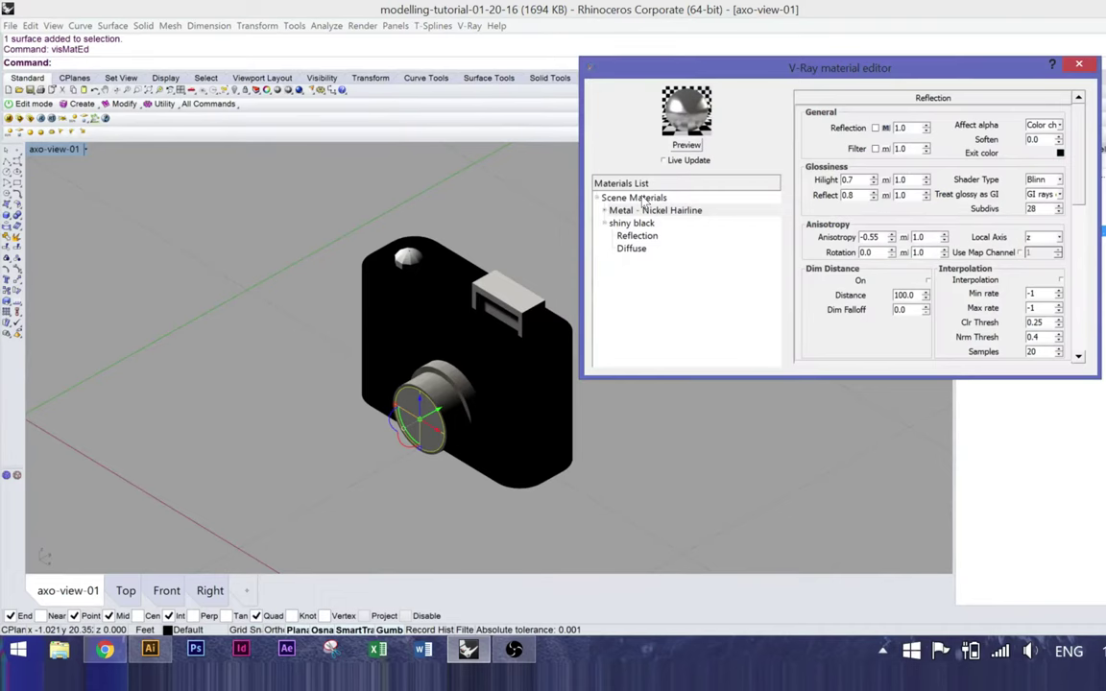
left_click(643, 198)
right_click(645, 199)
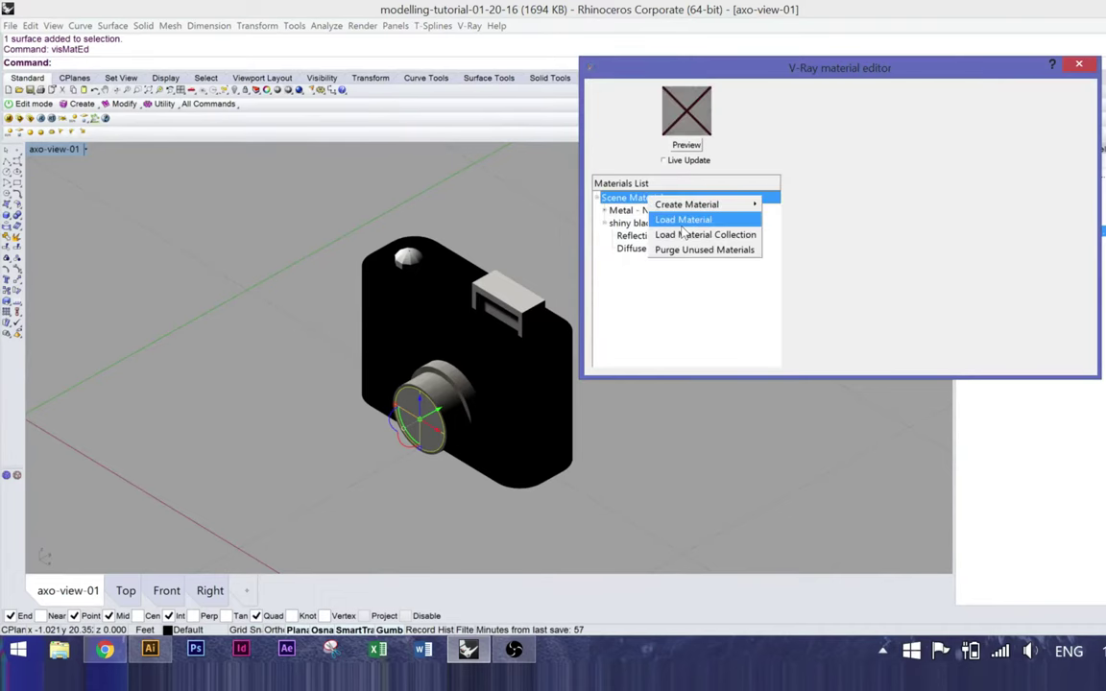
left_click(682, 226)
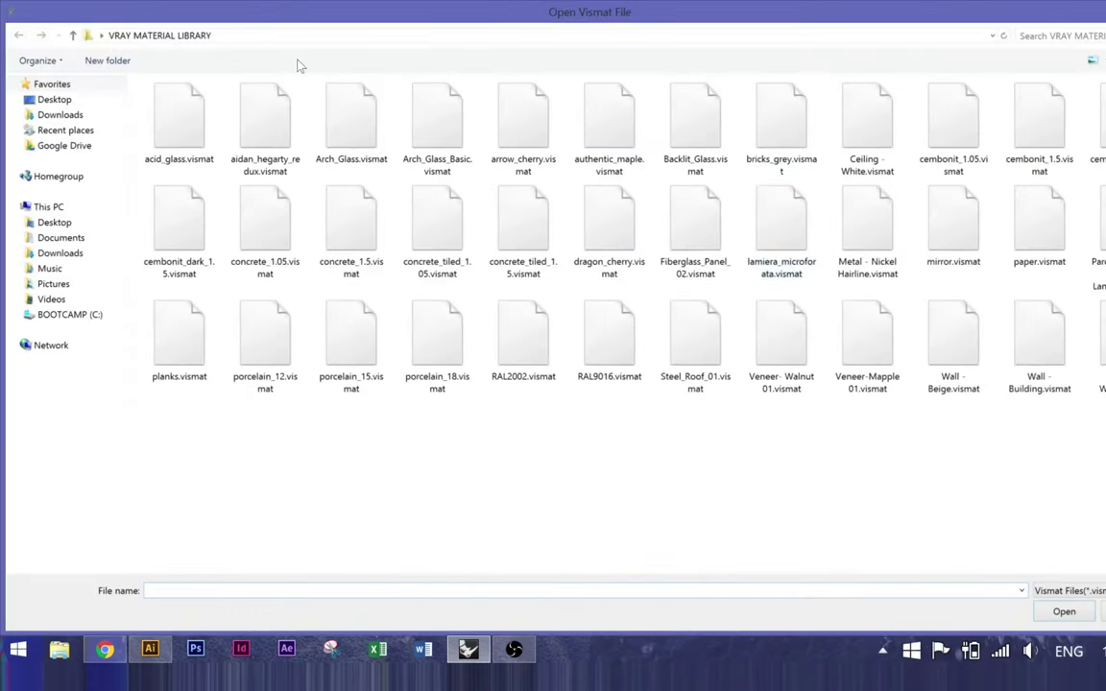
left_click(355, 127)
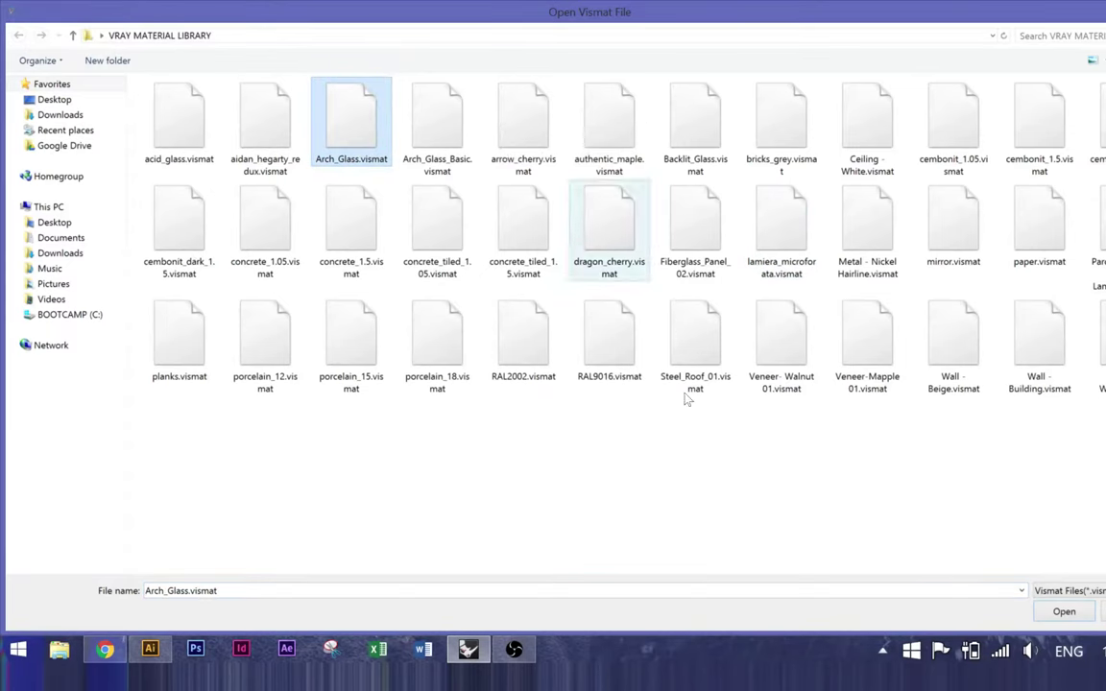
left_click(1075, 617)
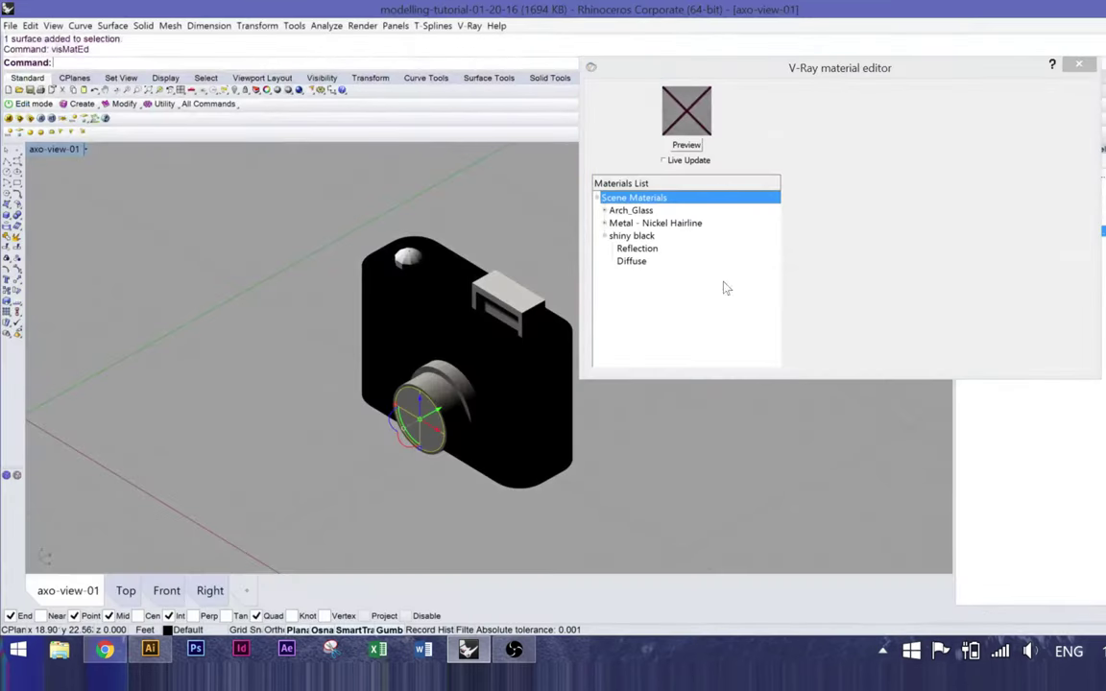
Step: Generate a preview of the Arch_Glass material
left_click(587, 195)
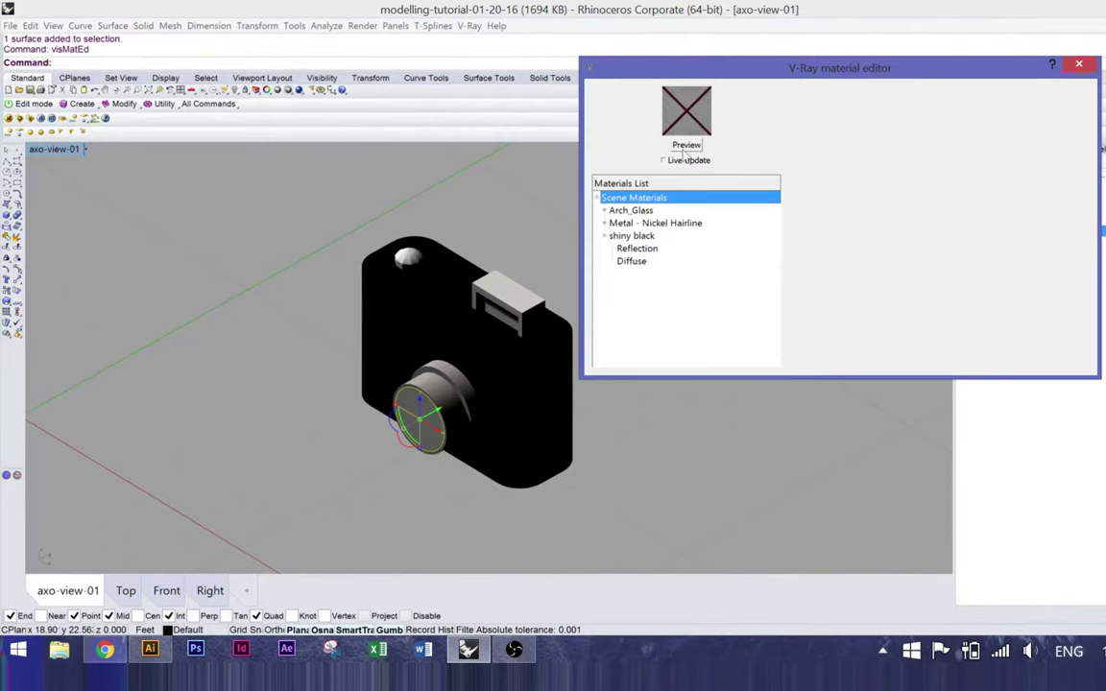
left_click(631, 210)
left_click(686, 145)
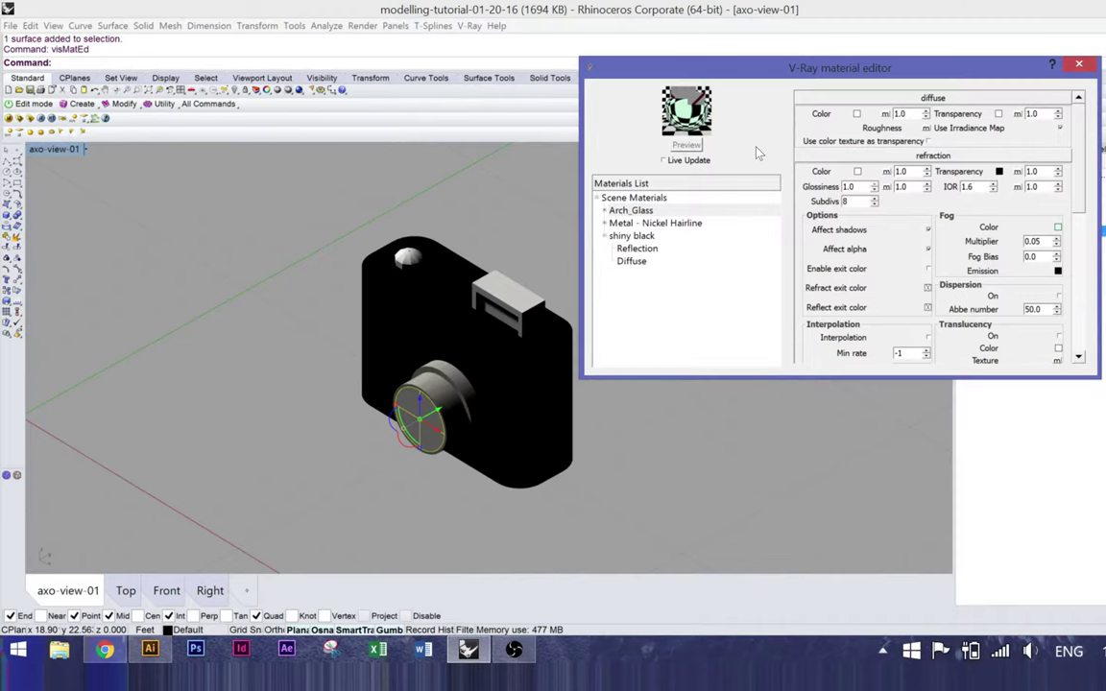
Step: Set Arch_Glass's fog color to a near-white R 247, G 255, B 250 and apply the material to the selected lens glass
left_click(1057, 227)
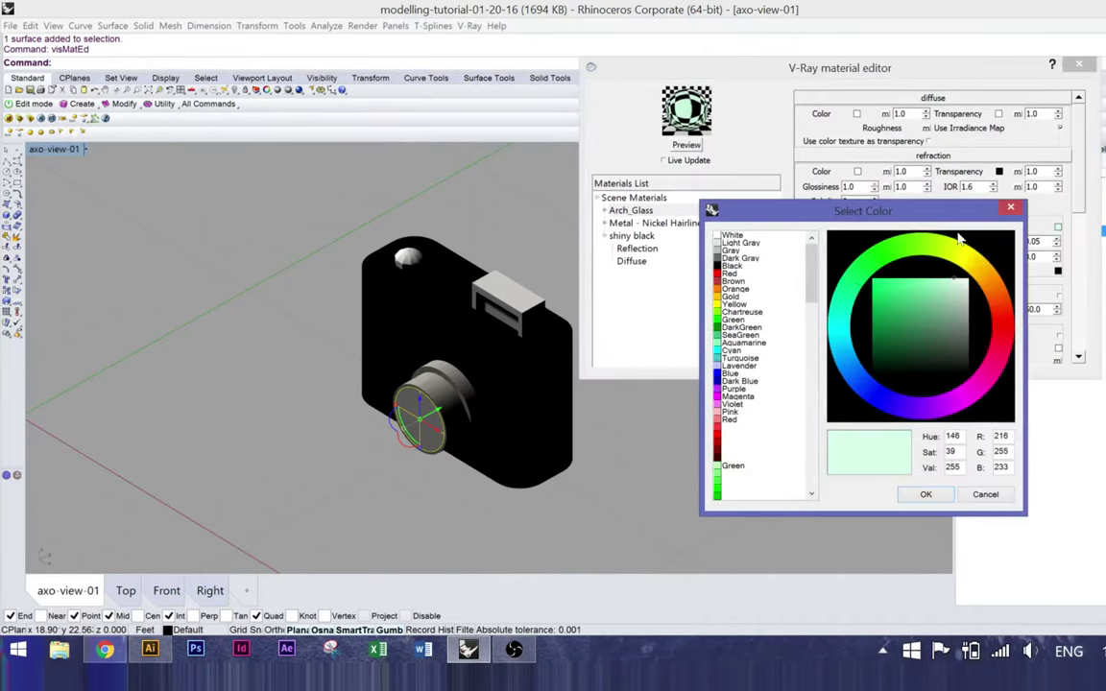
left_click(963, 285)
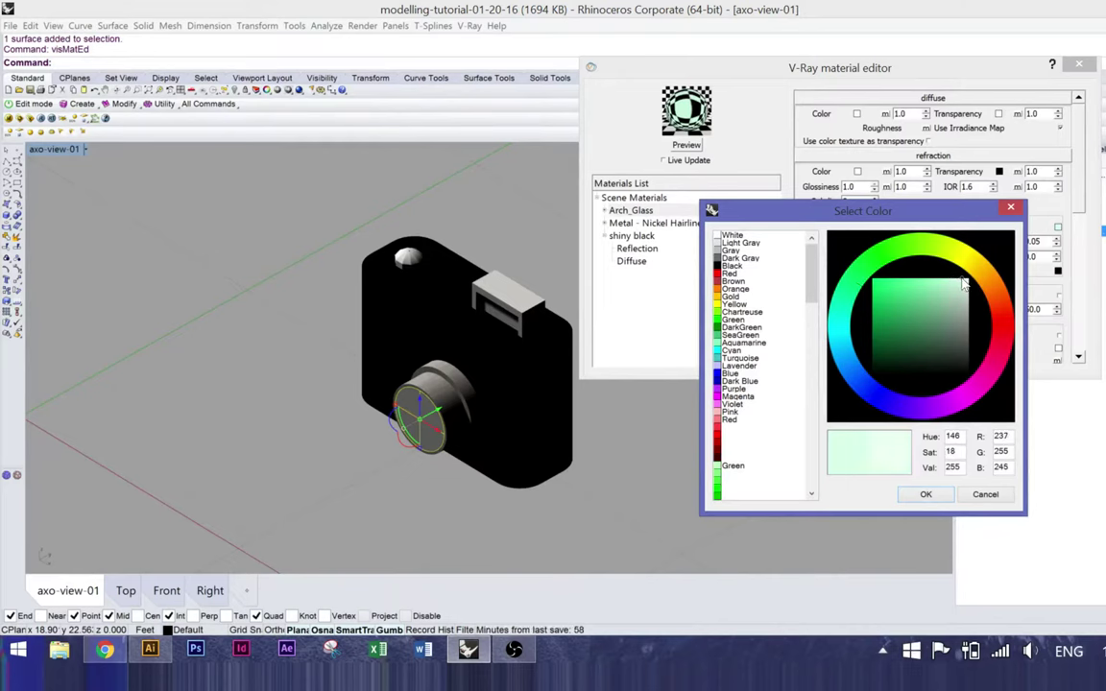
left_click(965, 282)
left_click(968, 283)
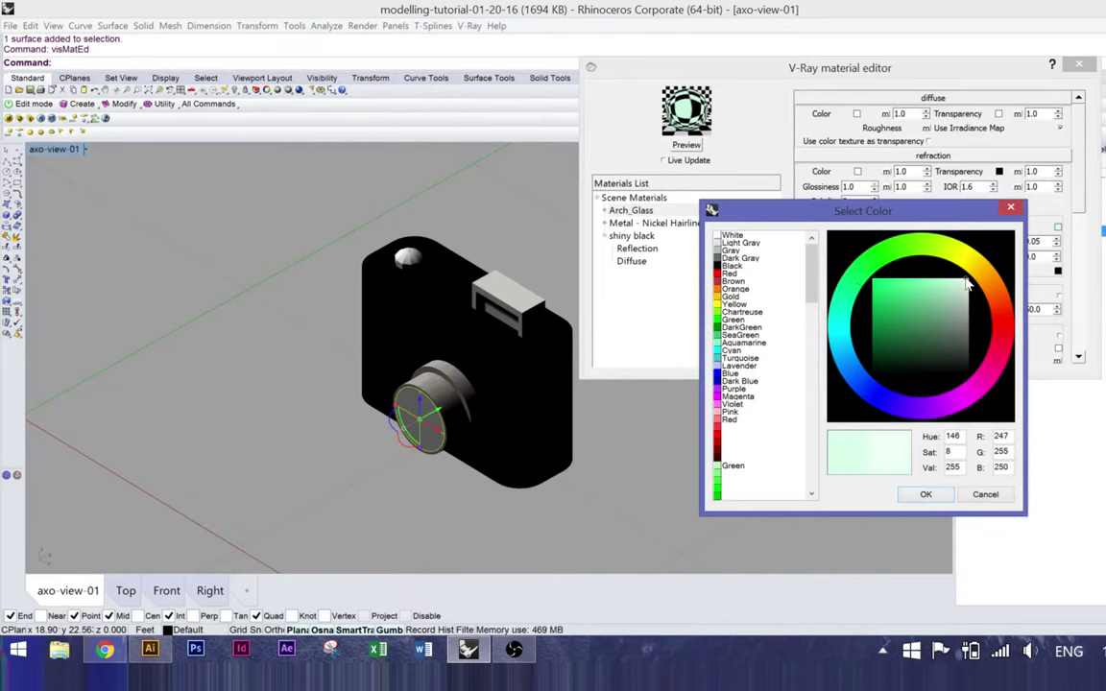
left_click(926, 494)
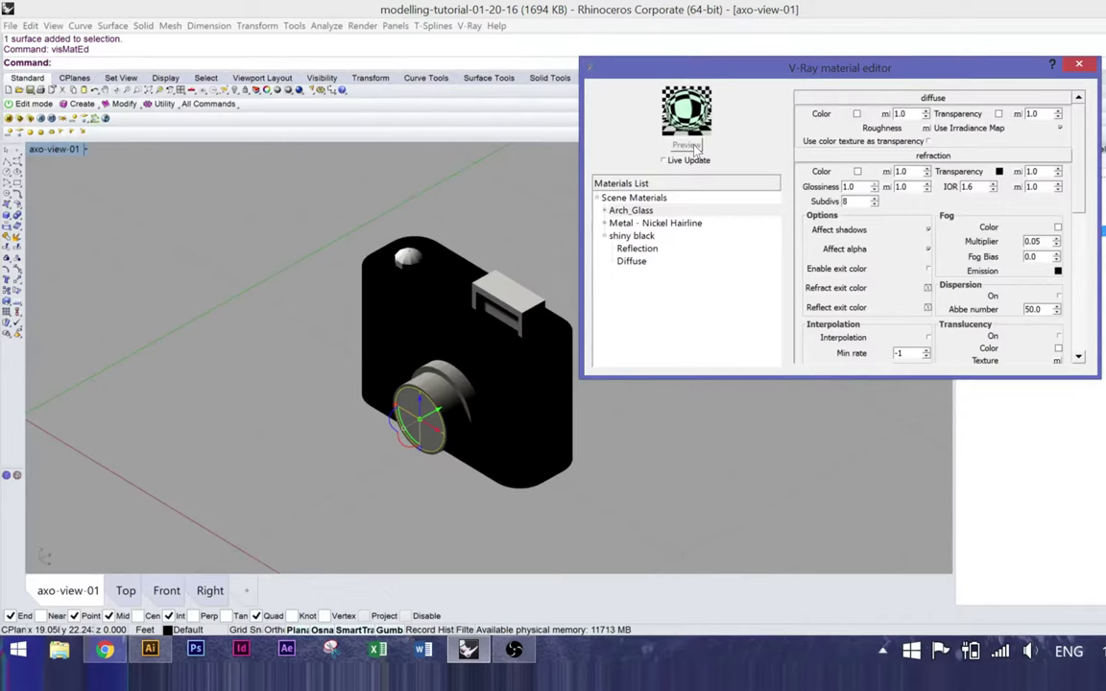
right_click(631, 210)
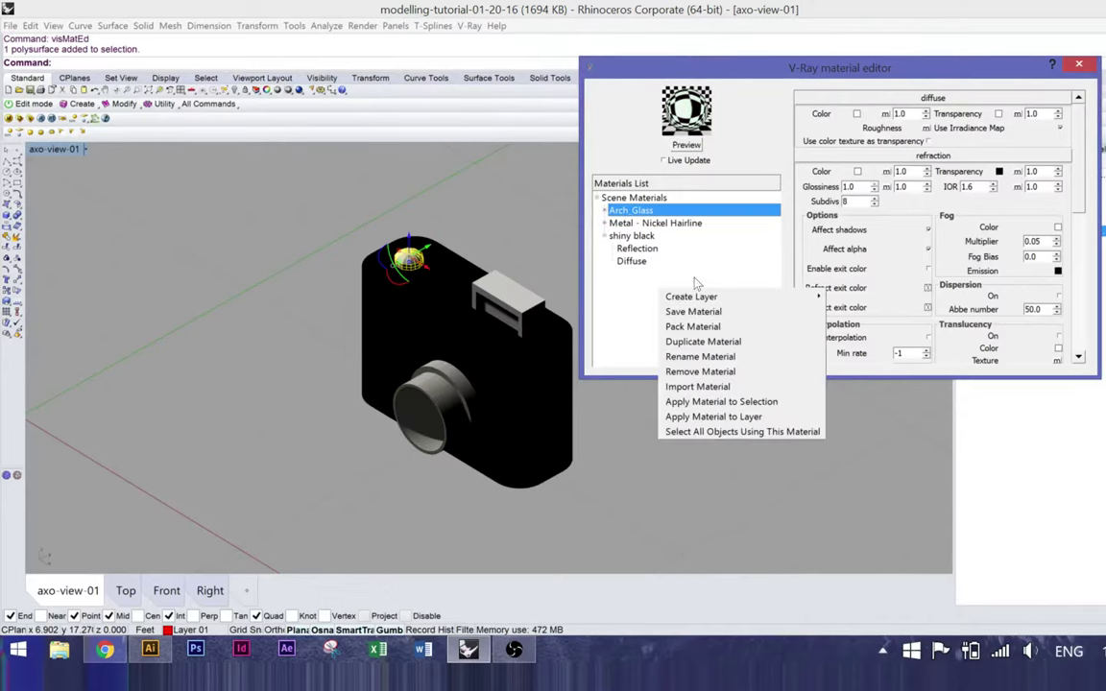
Step: Load porcelain_18.vismat from the VRAY MATERIAL LIBRARY folder into the scene materials and generate a preview of the Porcelain - Pure White material
left_click(699, 262)
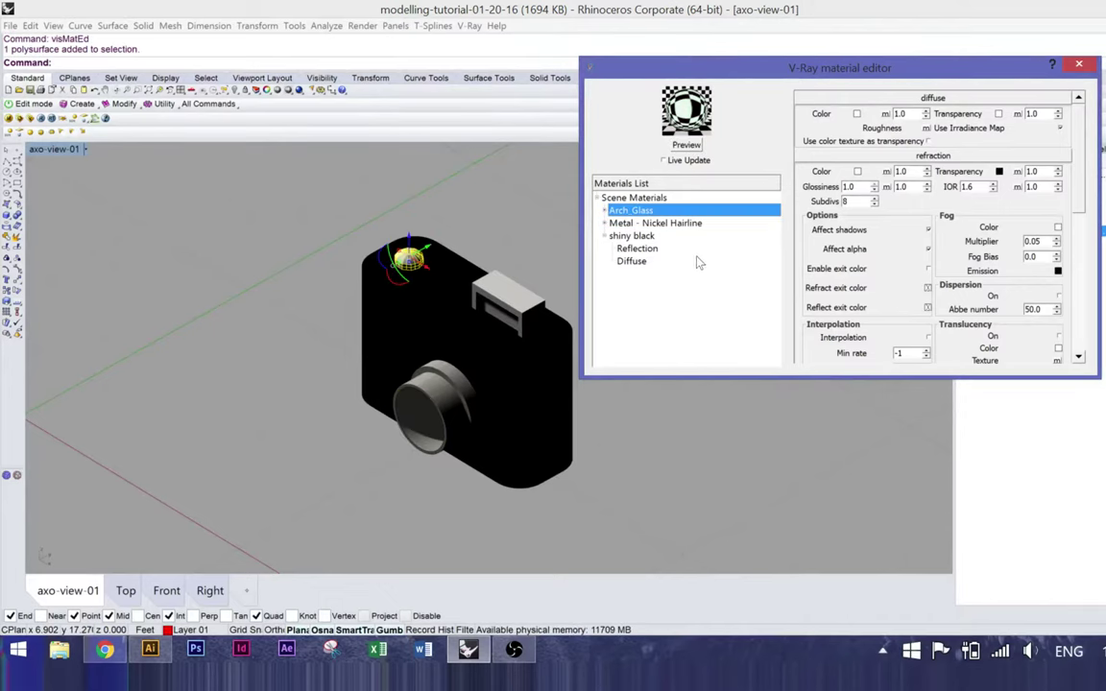
left_click(638, 197)
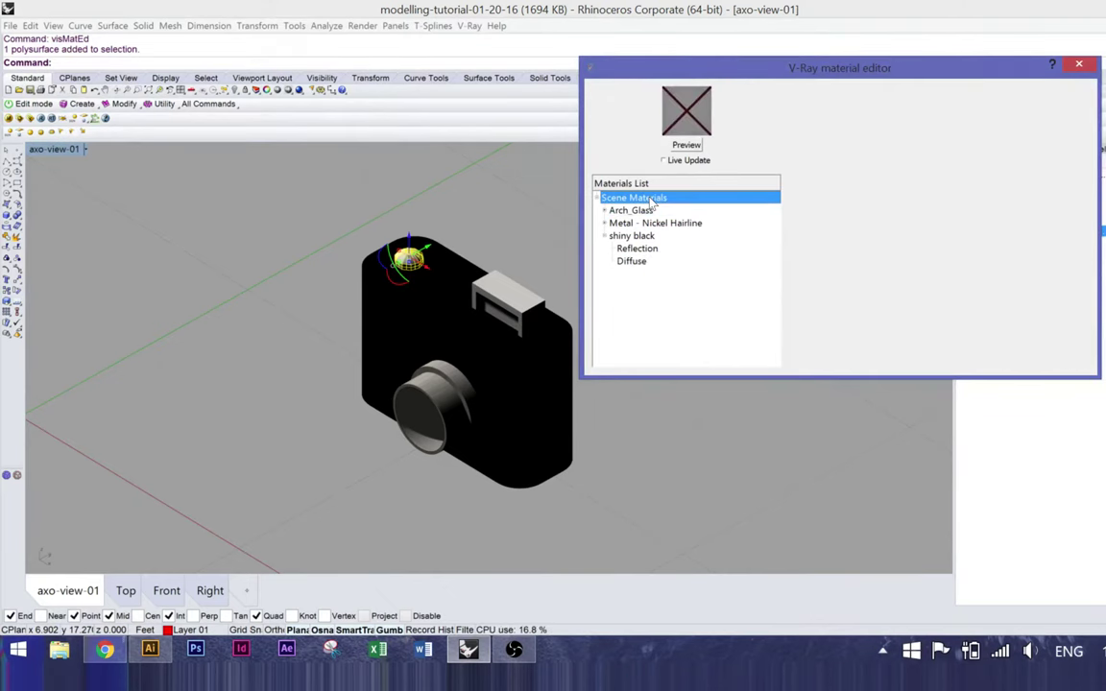
right_click(651, 202)
left_click(706, 237)
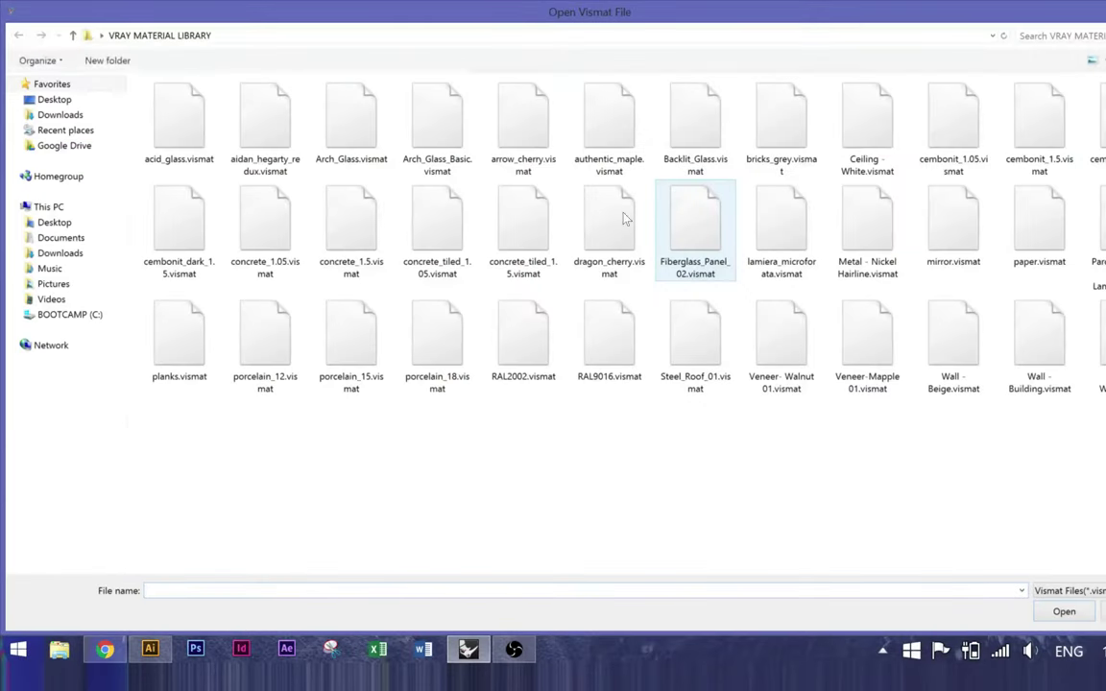
left_click(434, 348)
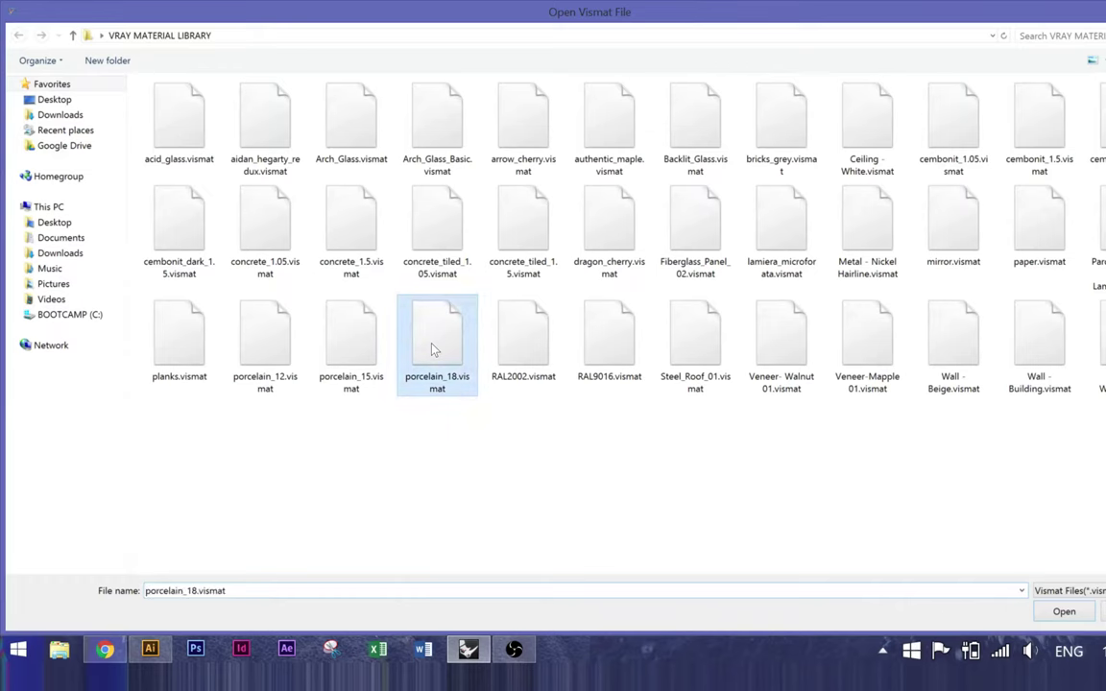
left_click(1060, 615)
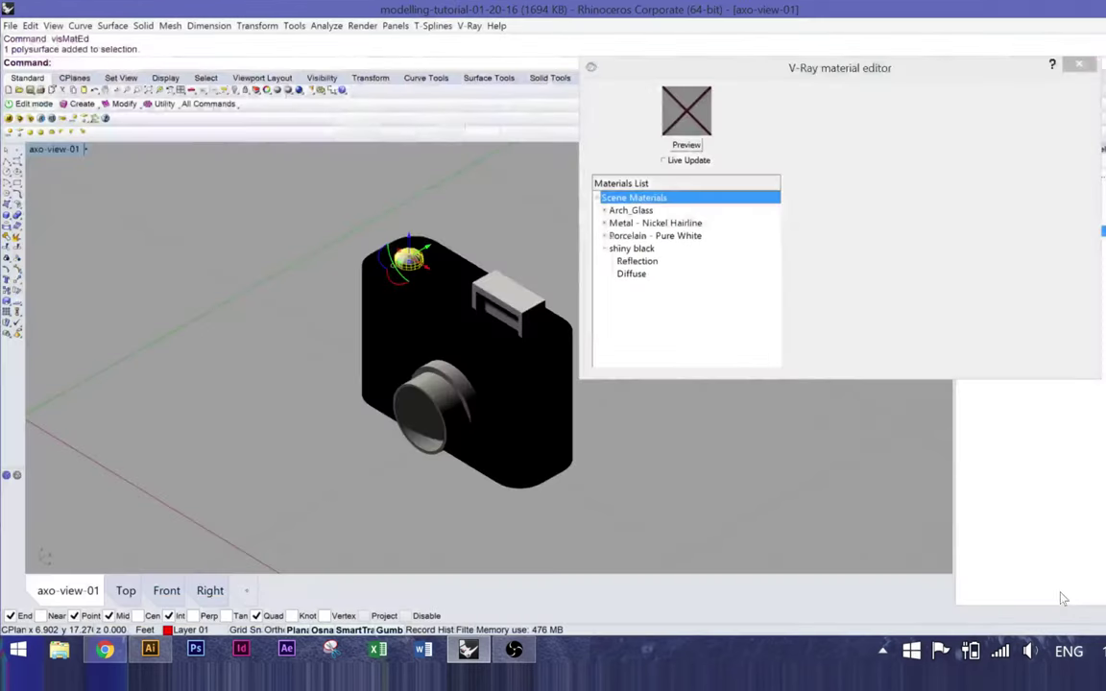
left_click(687, 250)
left_click(672, 235)
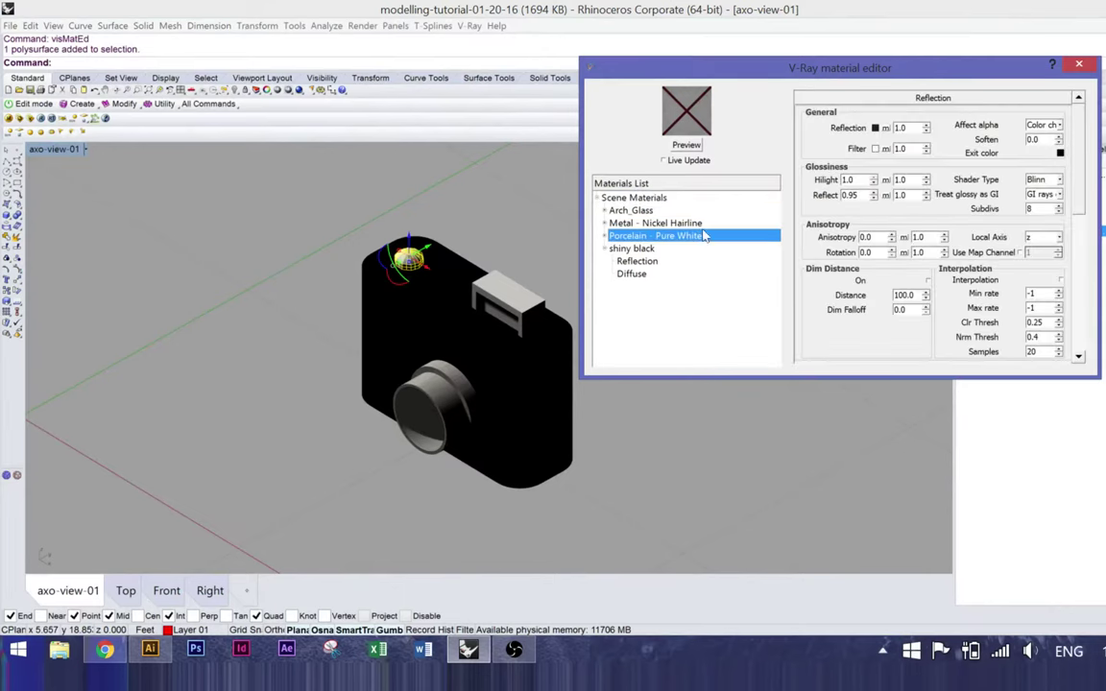
left_click(687, 144)
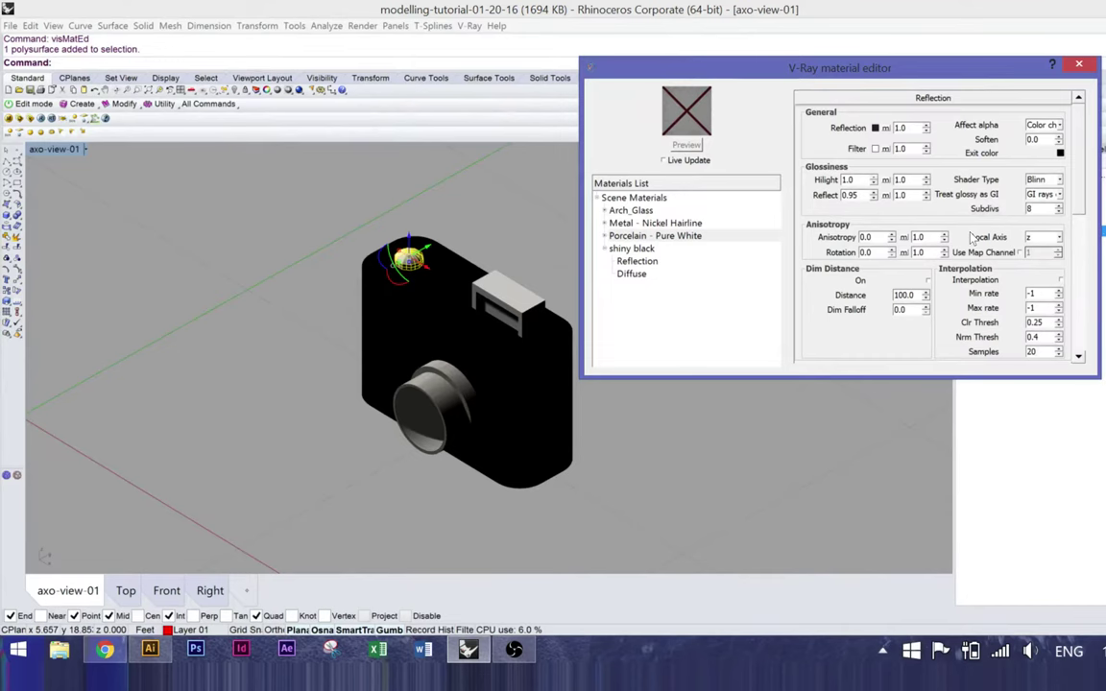
Step: Set the diffuse color of Porcelain - Pure White to the preset Red and refresh the material preview
scroll(972, 236, "down", 5)
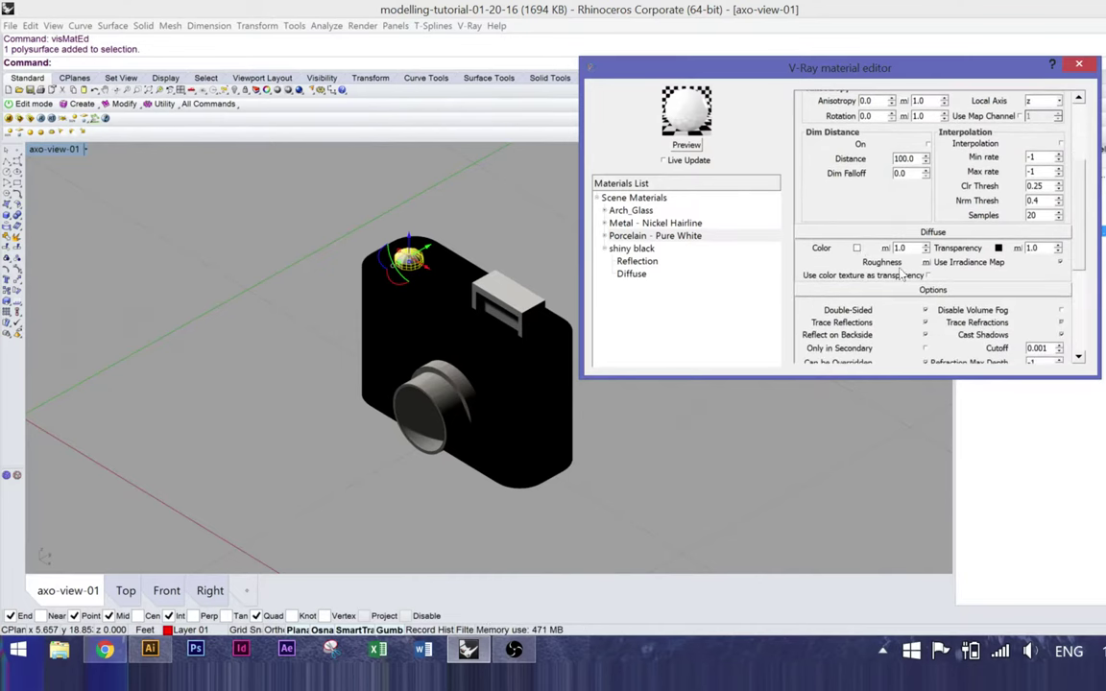
left_click(857, 250)
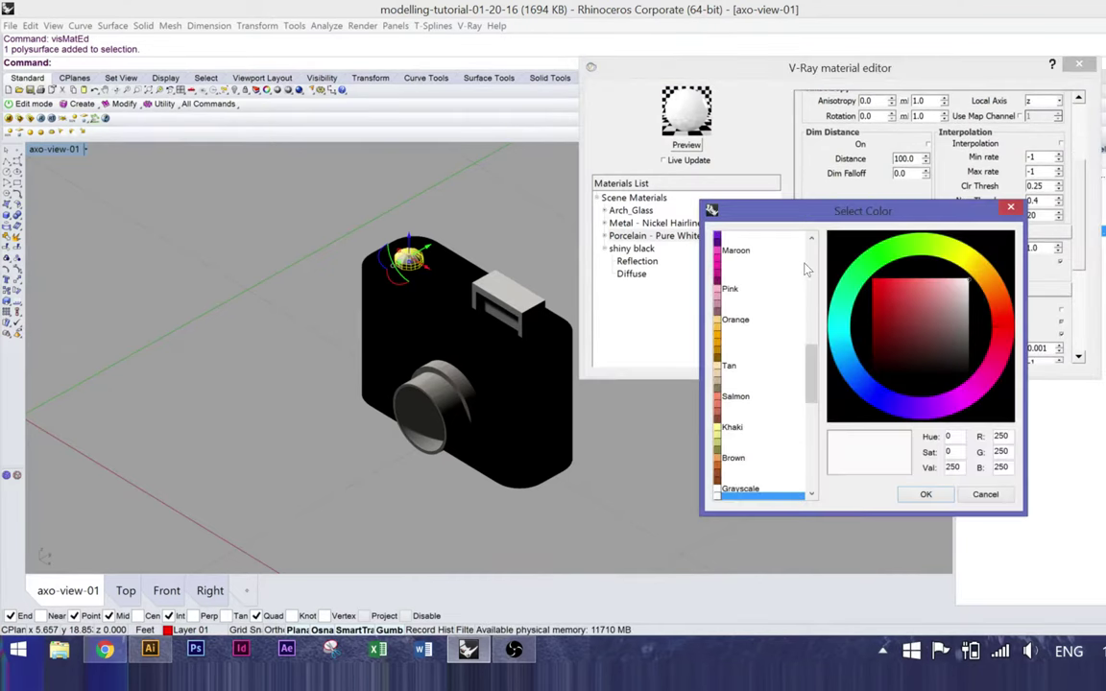
scroll(729, 356, "up", 10)
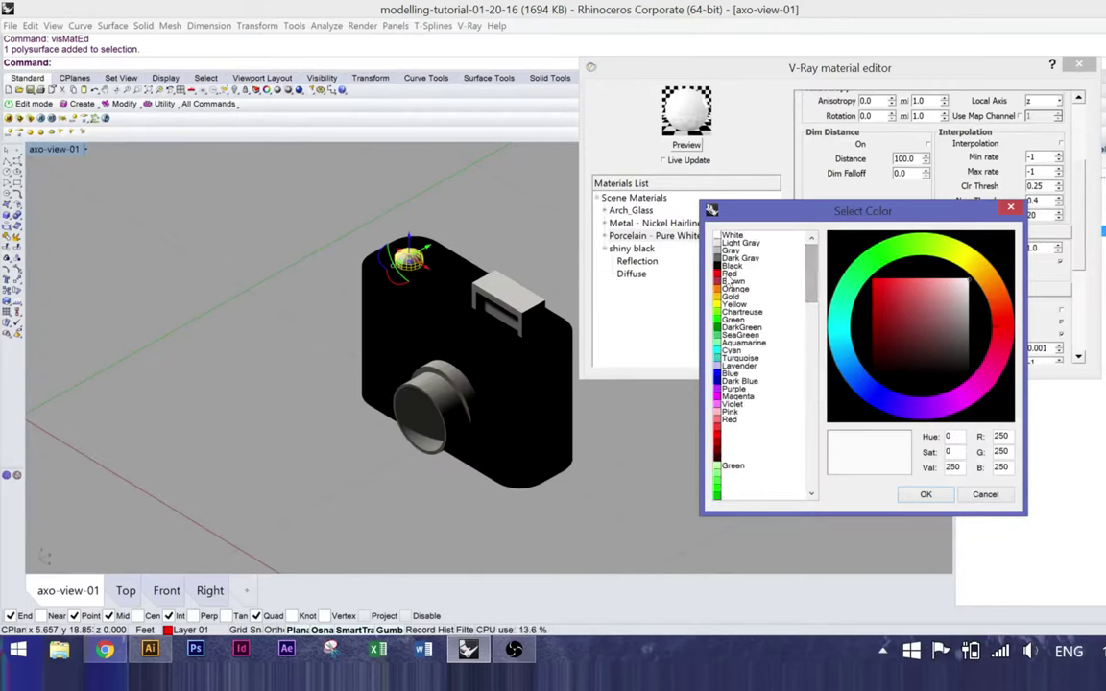
left_click(730, 273)
left_click(925, 494)
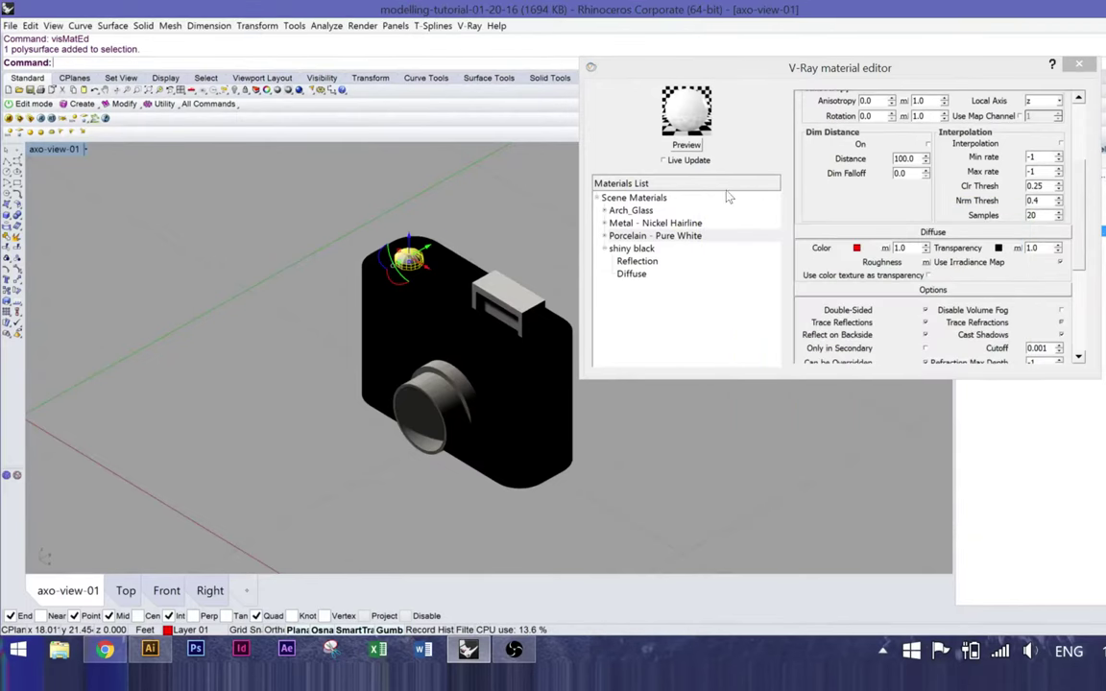
left_click(689, 145)
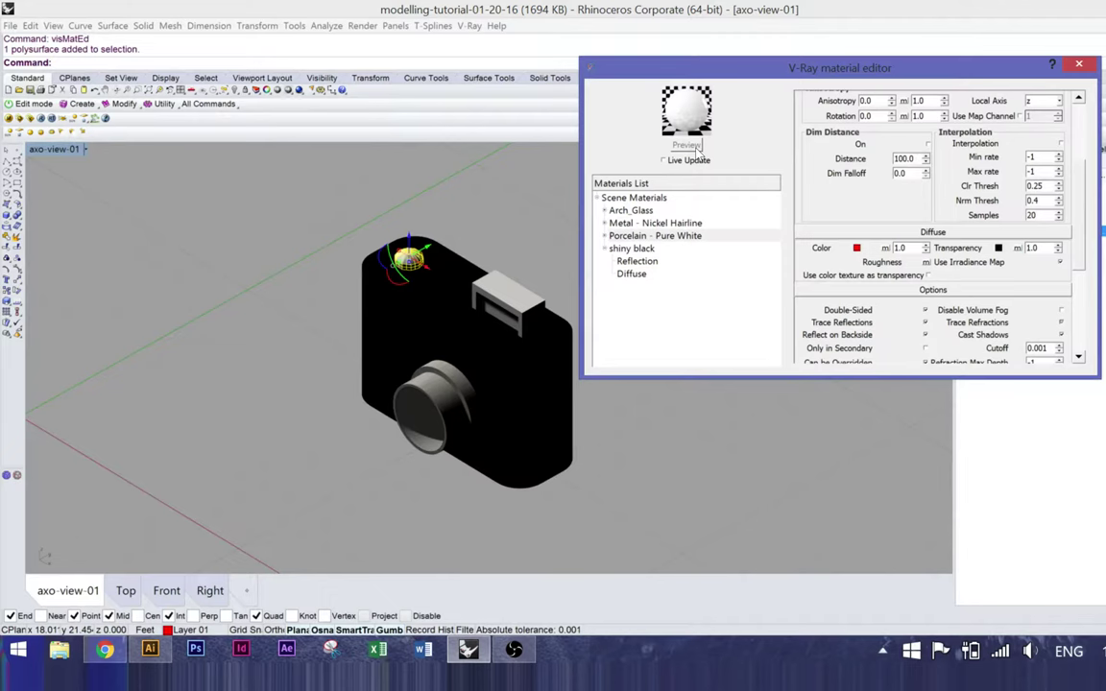
Step: Apply Porcelain - Pure White to the selected shutter button, clear the selection and close the material editor
right_click(629, 247)
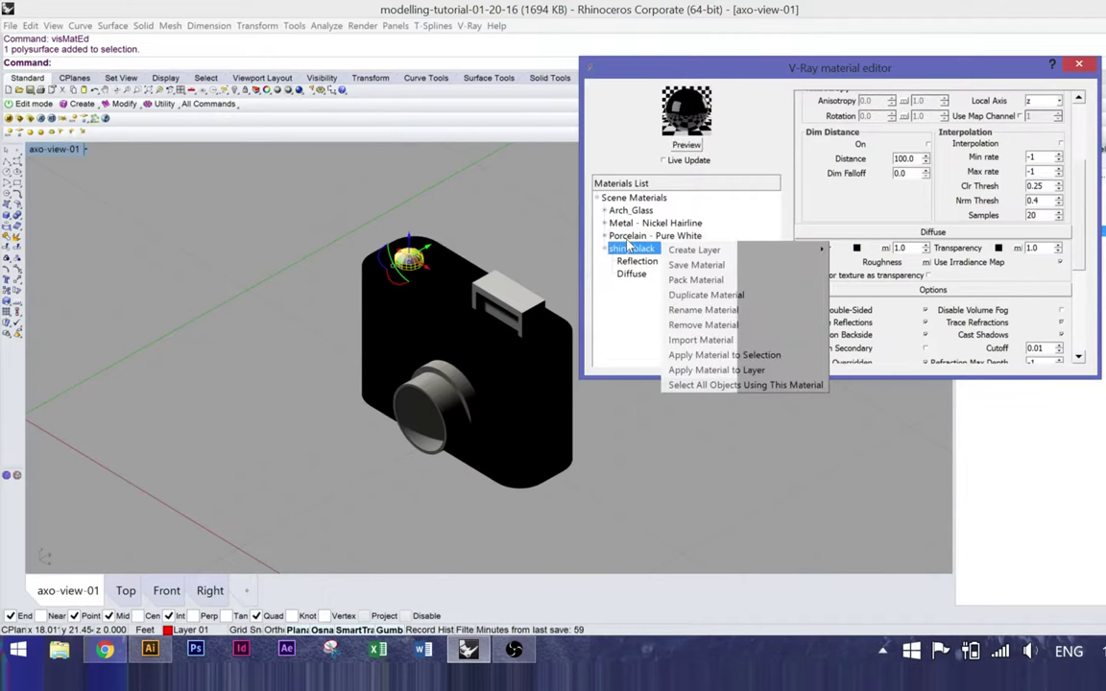
left_click(625, 239)
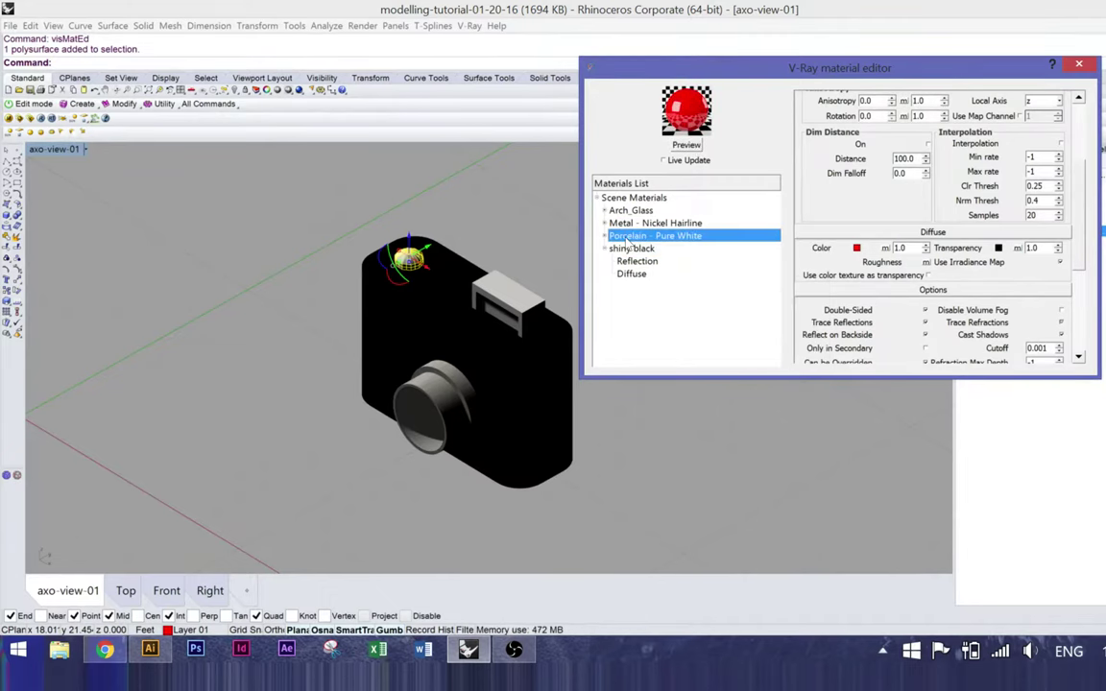
right_click(628, 240)
left_click(672, 348)
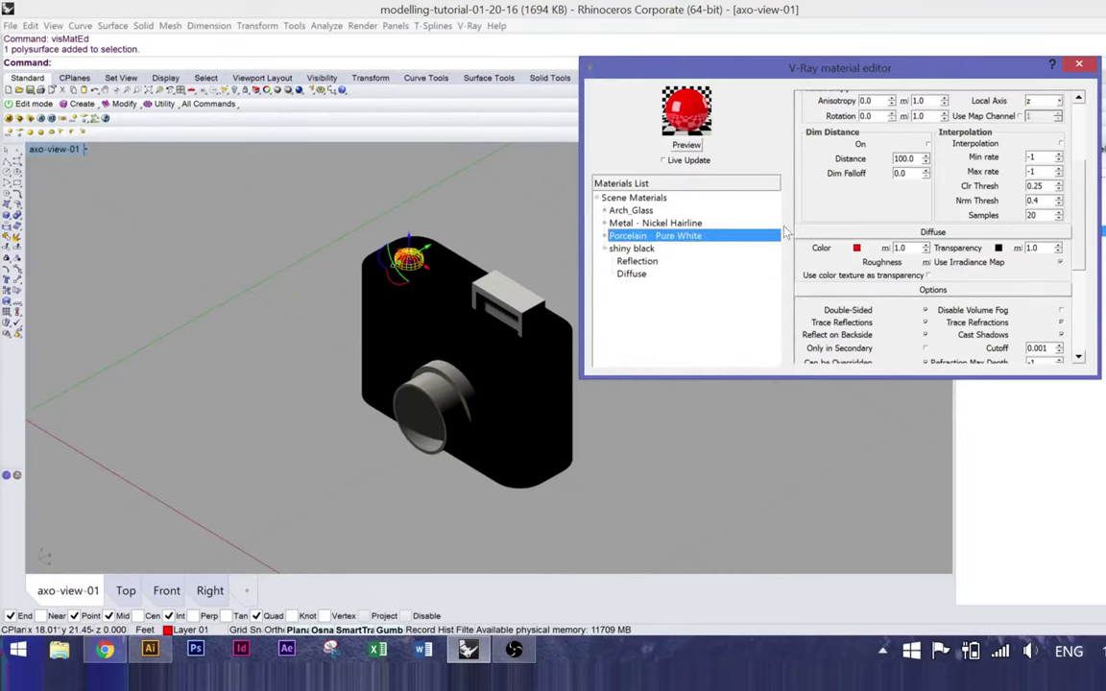
left_click(632, 386)
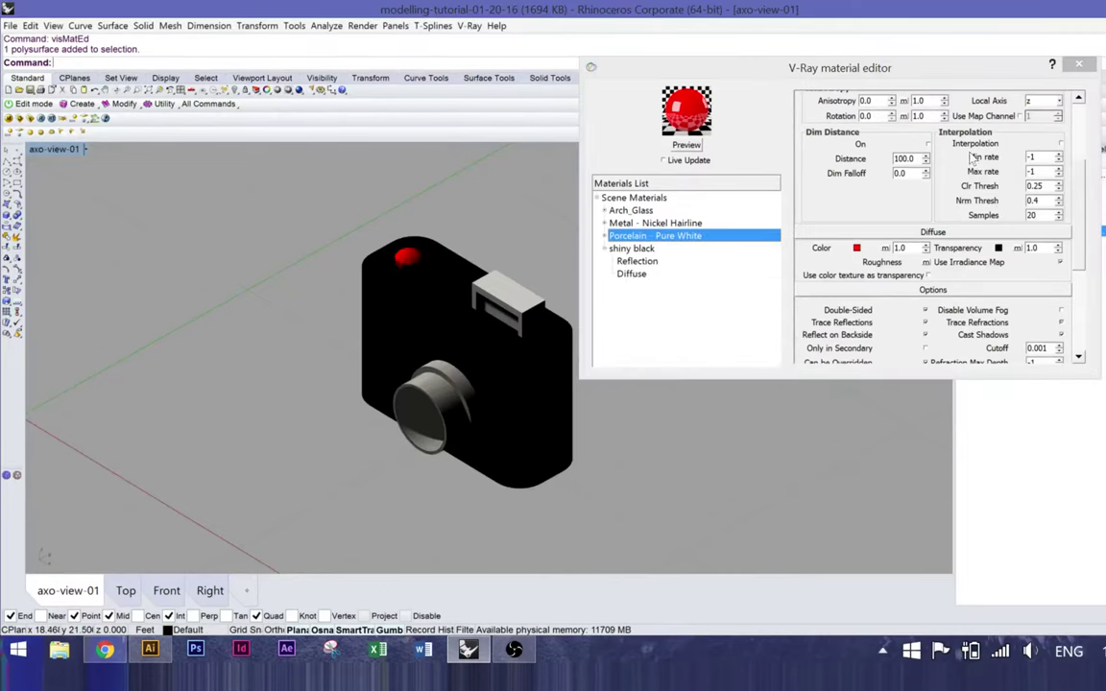
left_click(1079, 65)
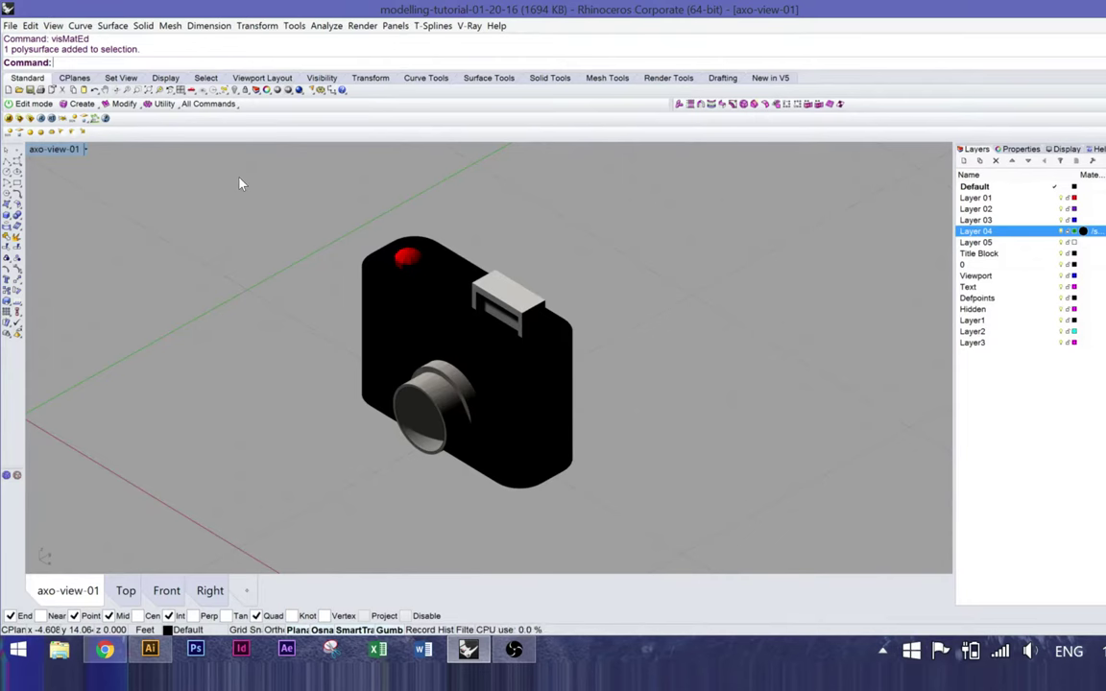
Step: Add a V-Ray infinite plane with the visInfinitePlane command and render the axo-view-01 viewport
key("Up")
key("BackSpace")
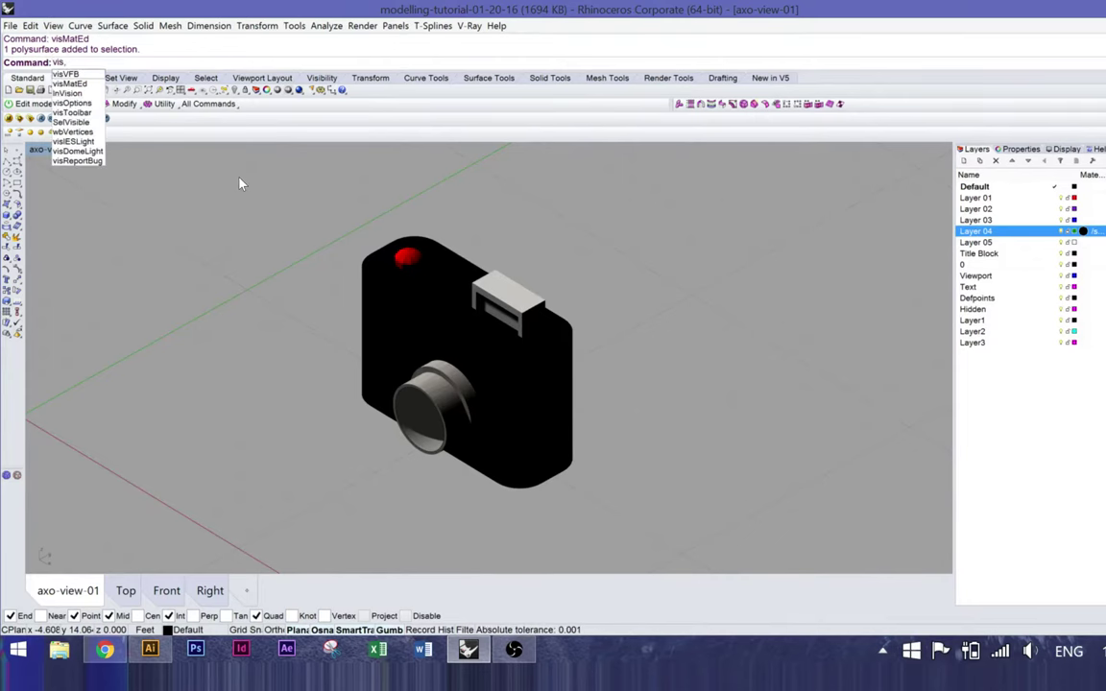
type("In")
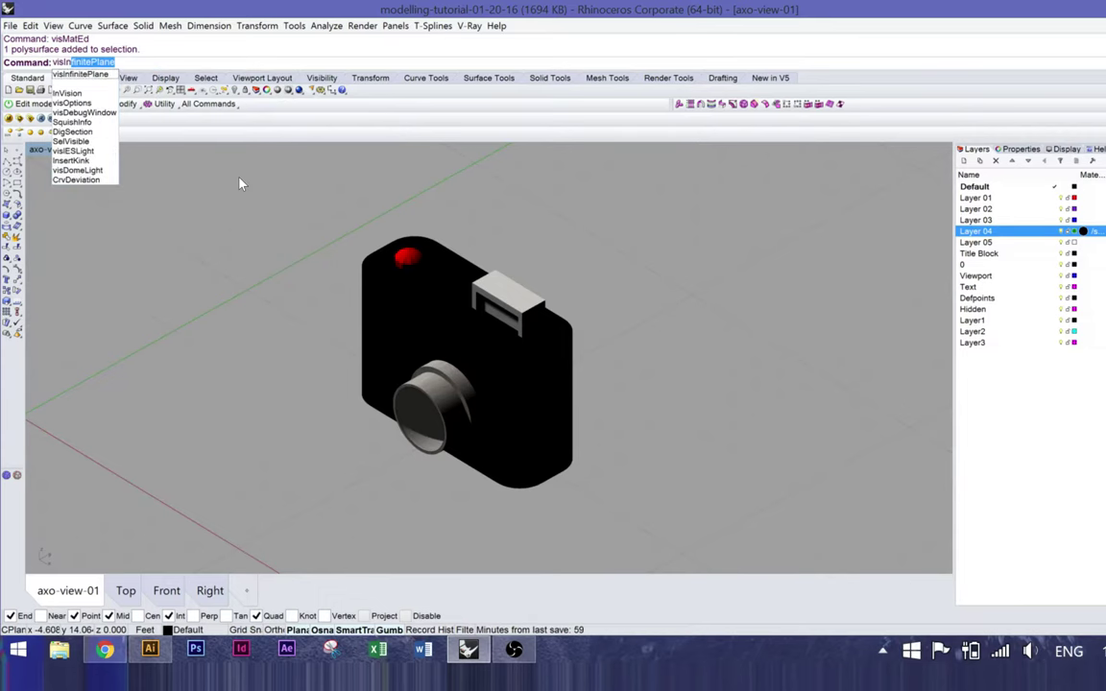
key("Return")
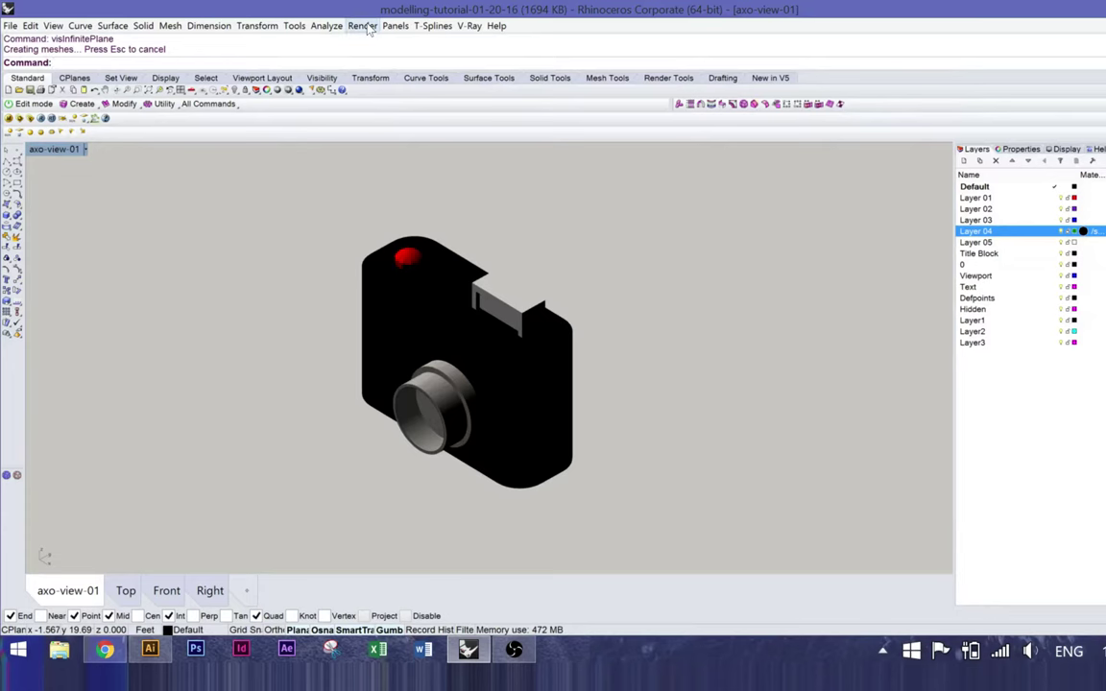
left_click(367, 26)
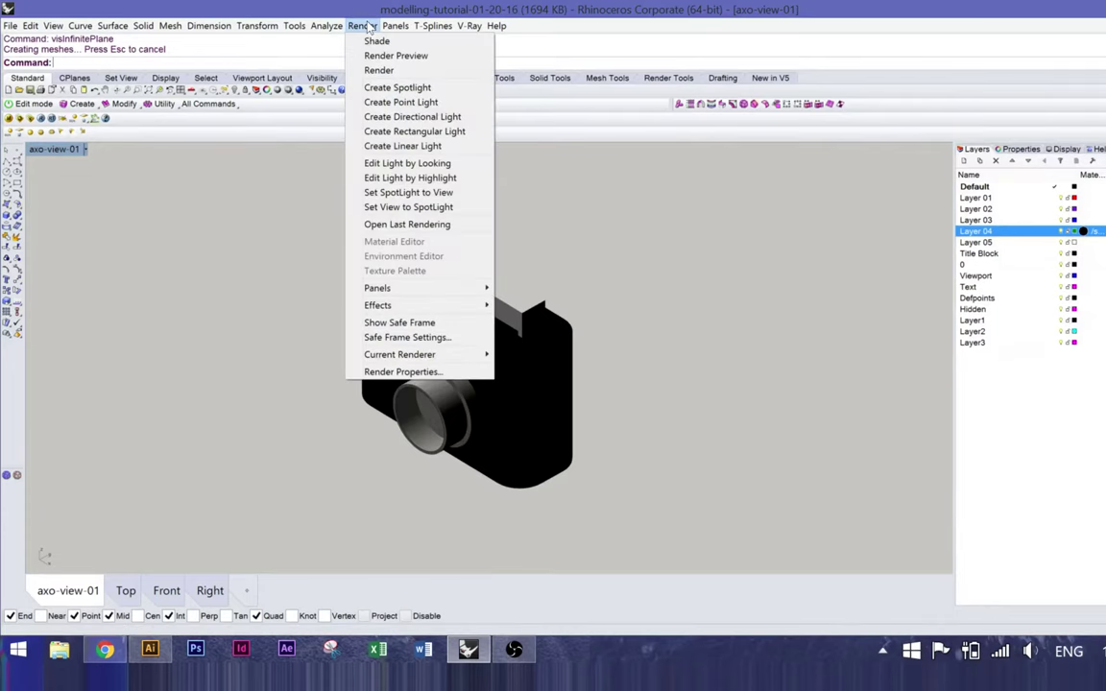
left_click(367, 70)
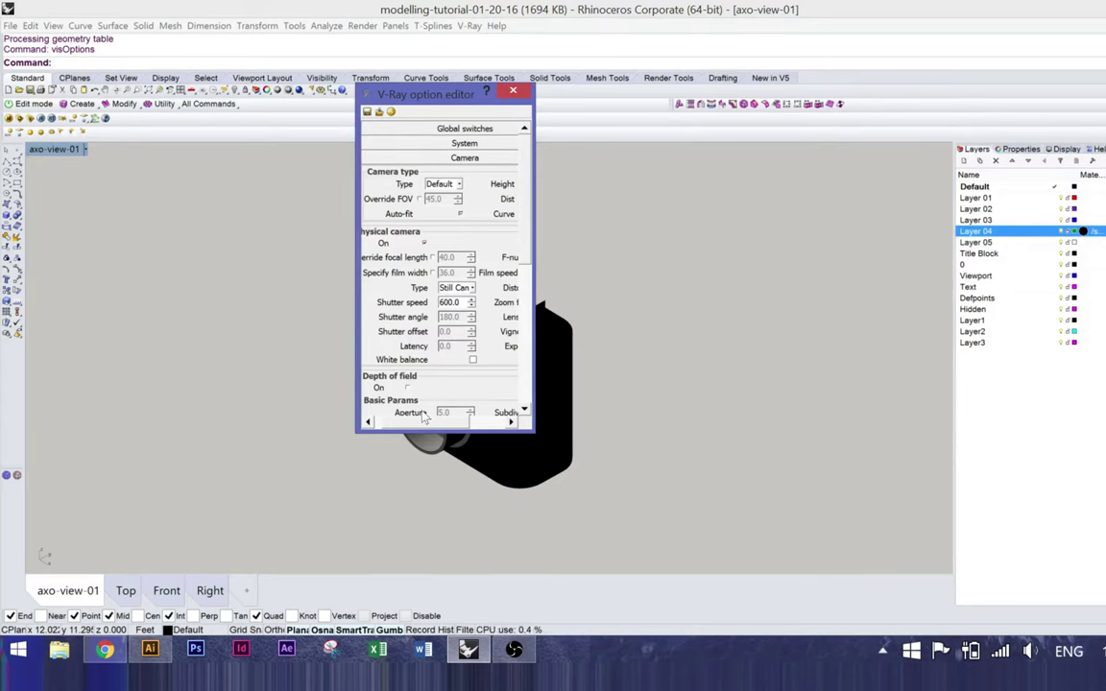
Step: Examine the physical camera settings in the V-Ray option editor, including shutter speed, F-number and film speed, and close the editor
left_click_drag(439, 423, 449, 431)
left_click(449, 428)
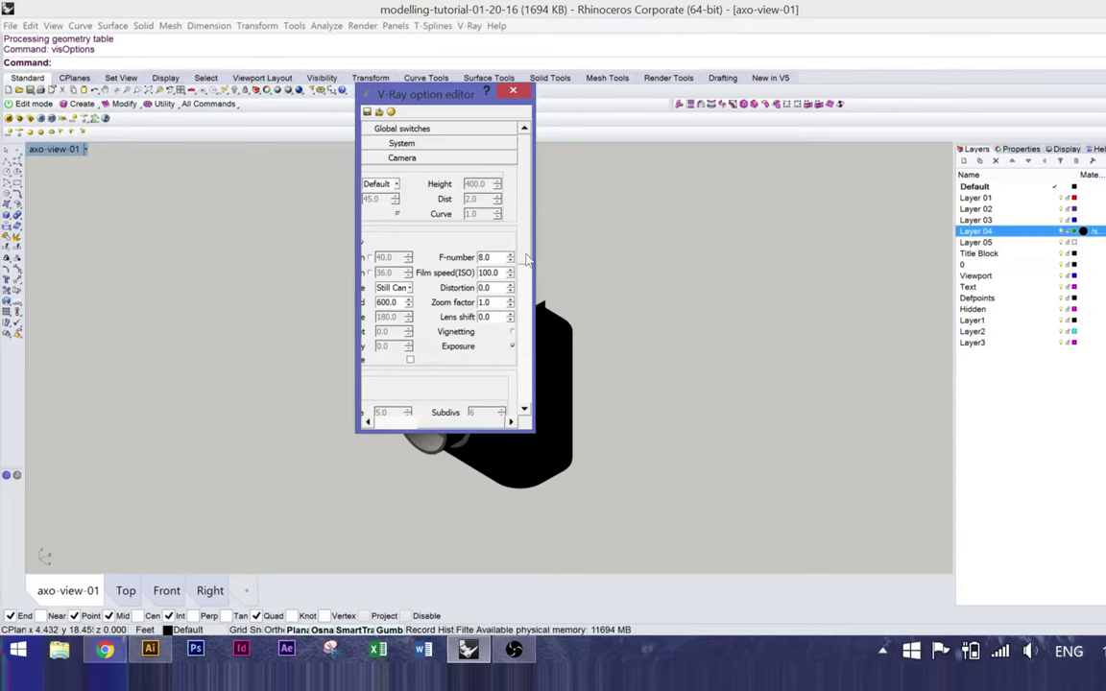
scroll(528, 264, "down", 1)
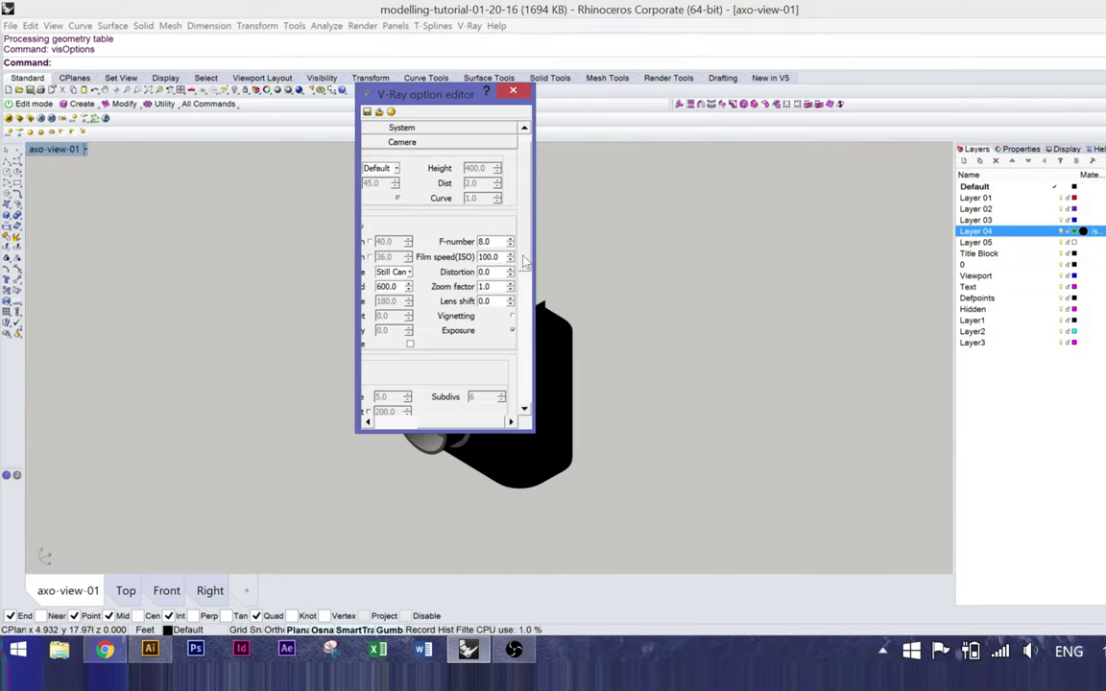
scroll(526, 255, "up", 1)
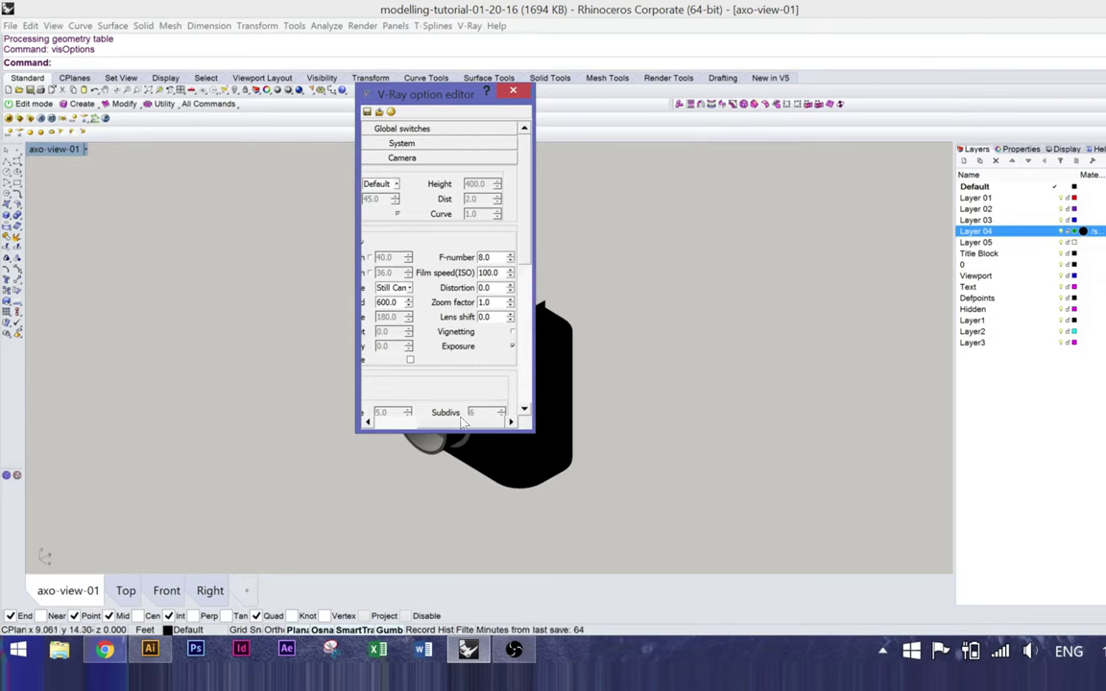
scroll(464, 423, "left", 4)
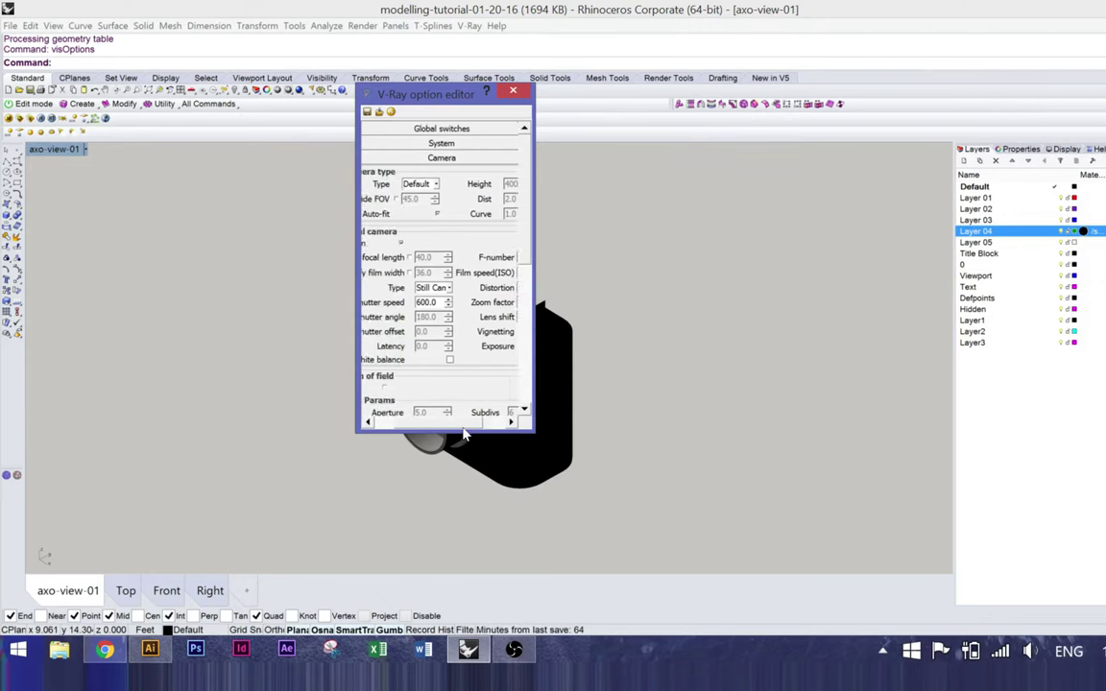
scroll(463, 428, "right", 3)
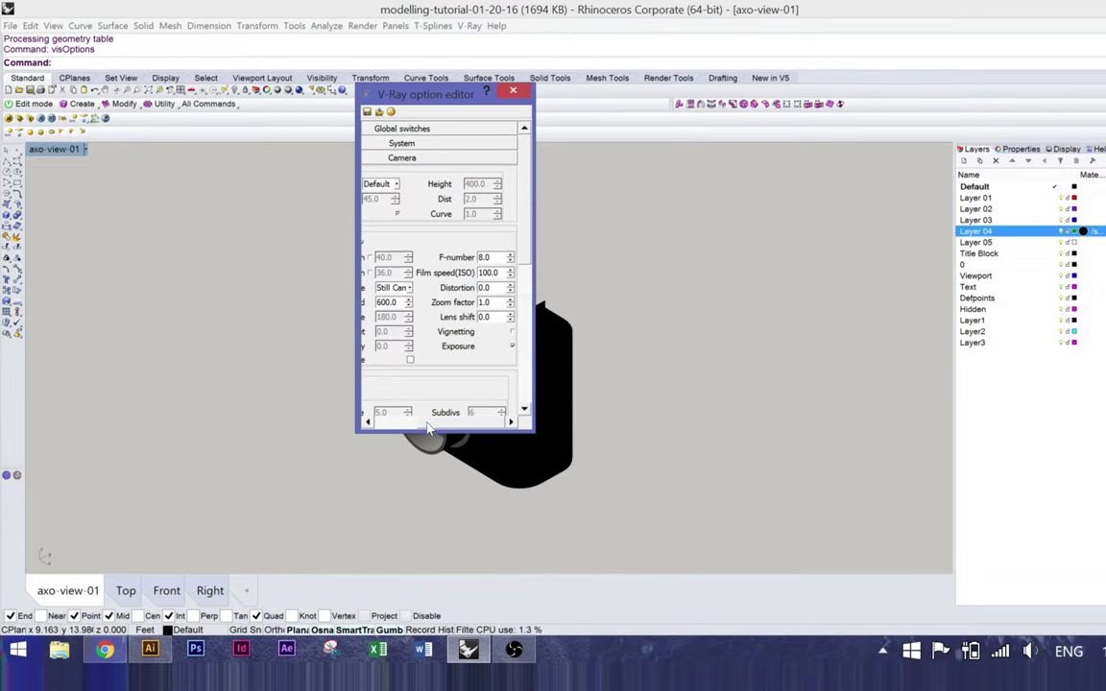
left_click_drag(429, 423, 389, 423)
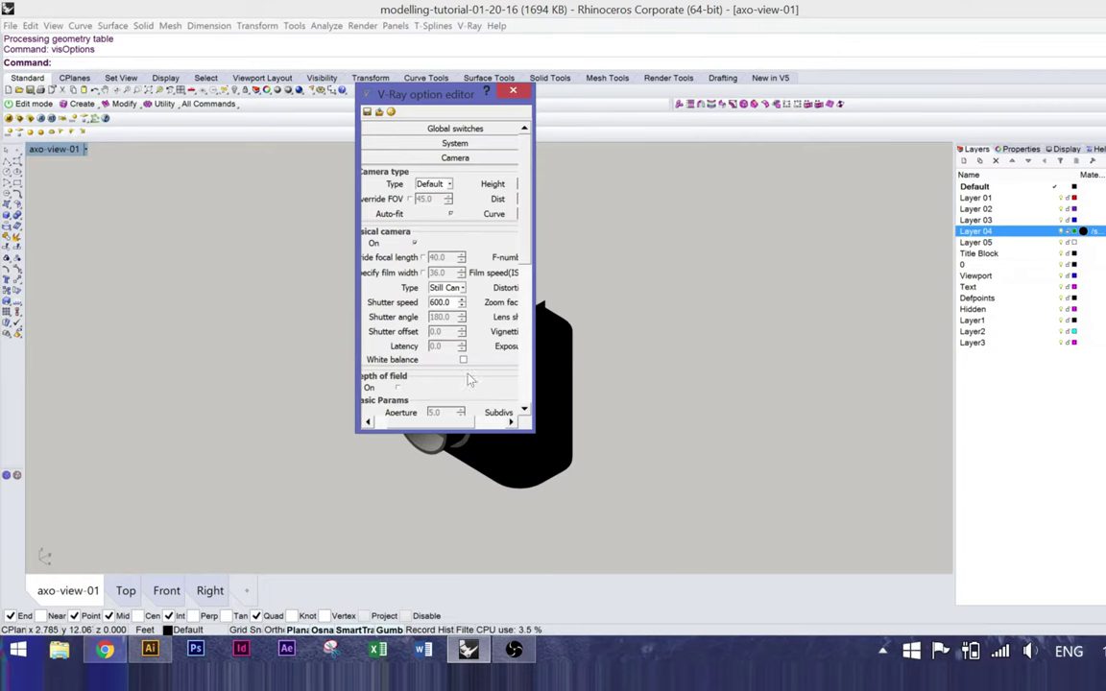
left_click(517, 423)
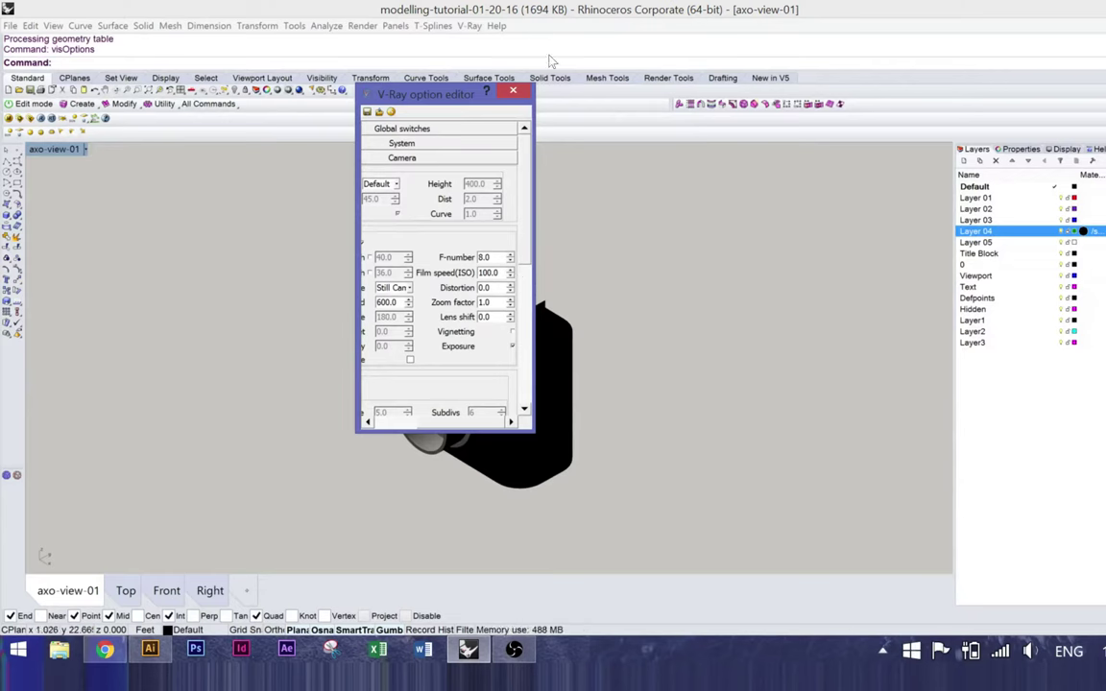
left_click(402, 157)
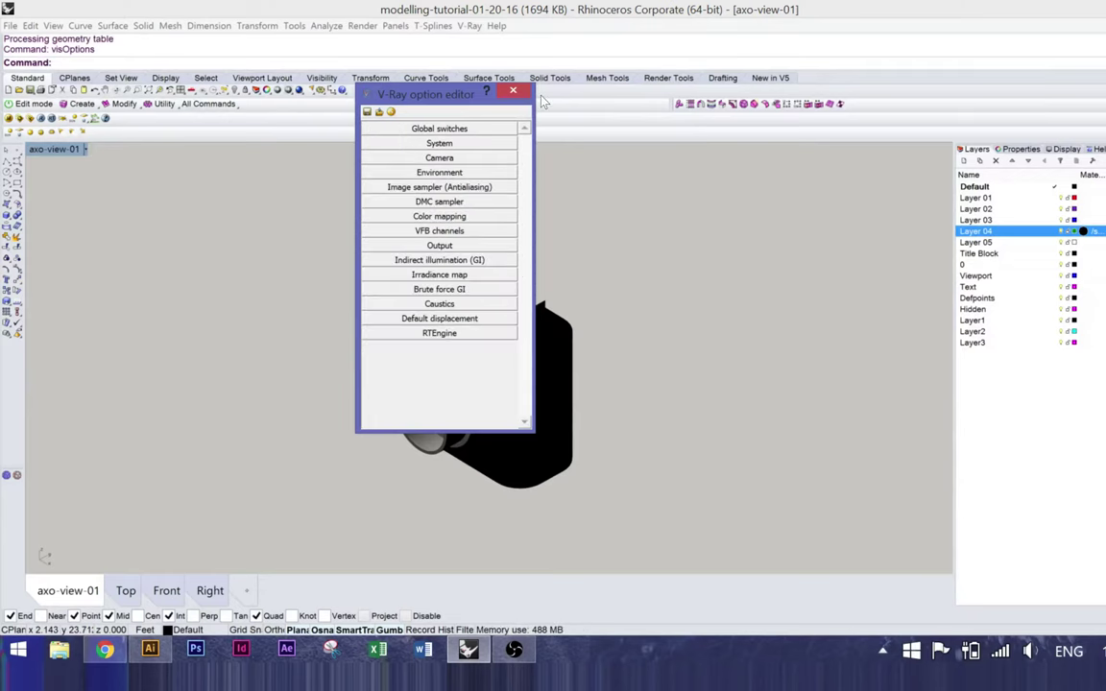
left_click(521, 96)
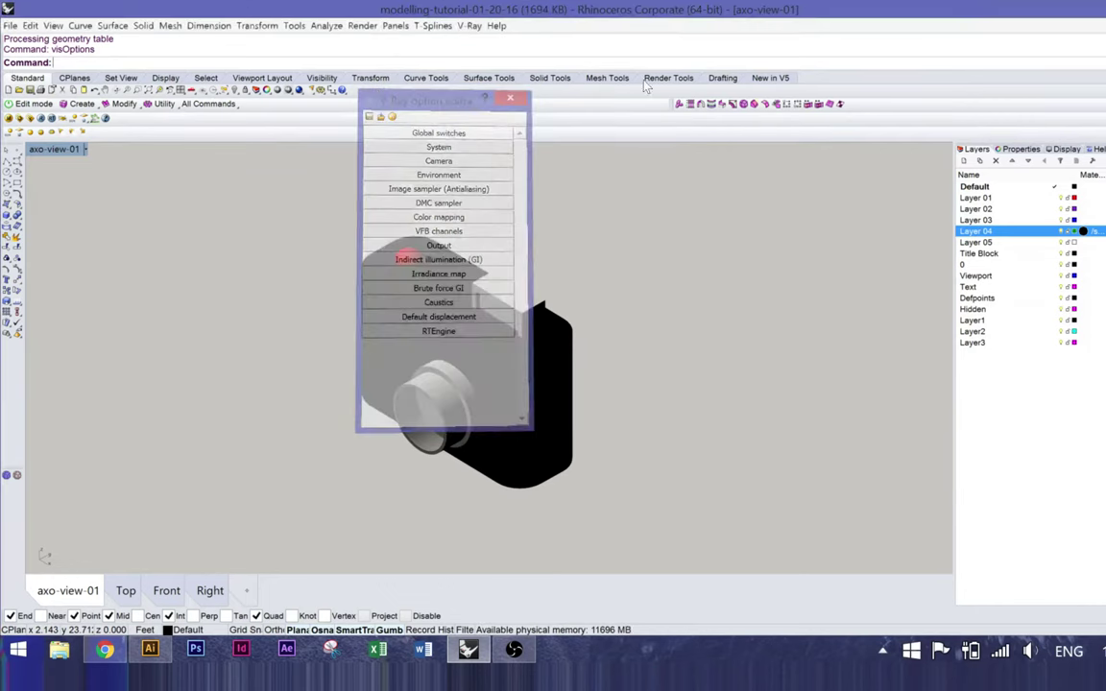
Step: Render the active viewport again after reviewing the V-Ray camera options
left_click(364, 27)
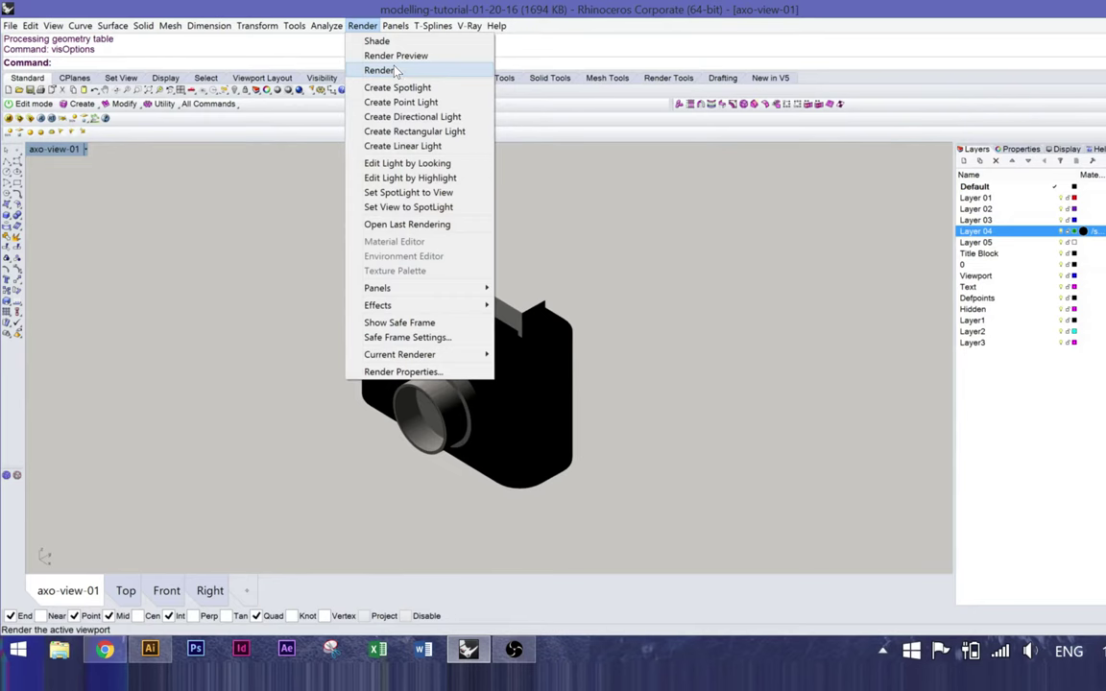
left_click(393, 70)
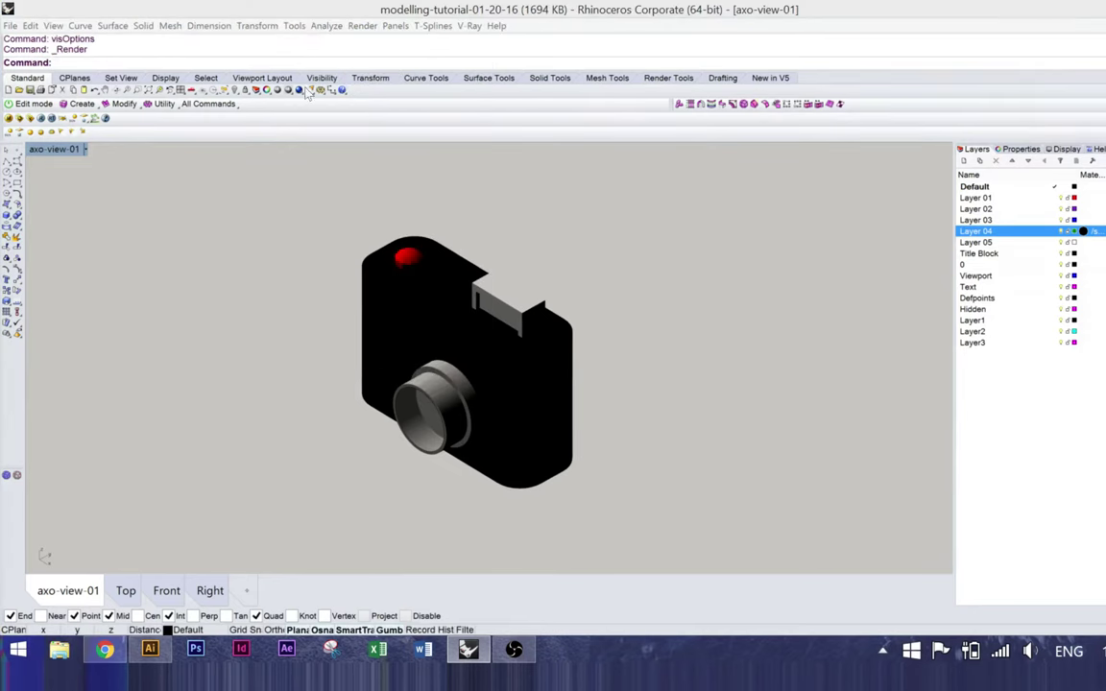
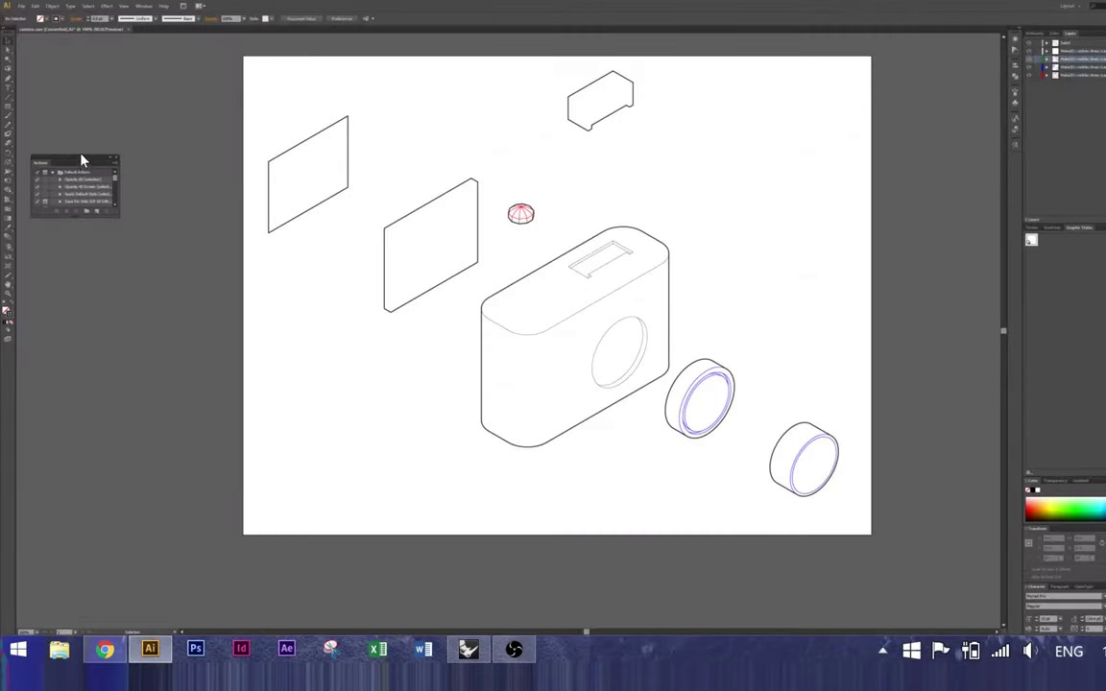
Step: Enlarge the Actions panel and start recording a new action in Default Actions with a Shift-modified function-key shortcut and no color
left_click_drag(82, 161, 250, 99)
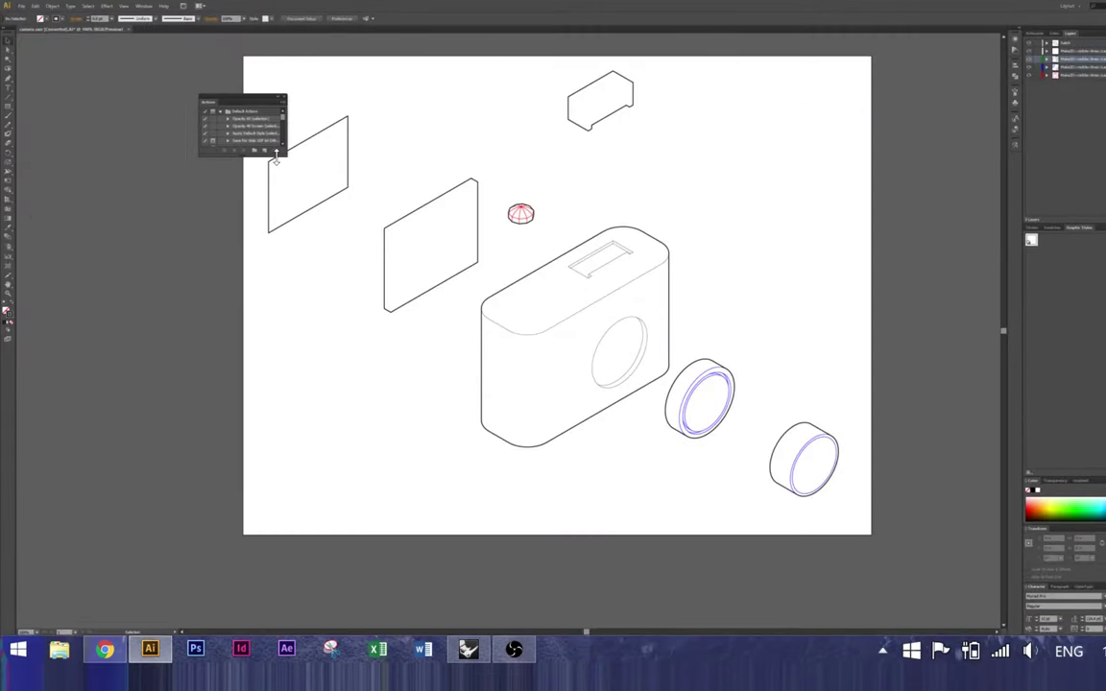
left_click_drag(276, 159, 384, 339)
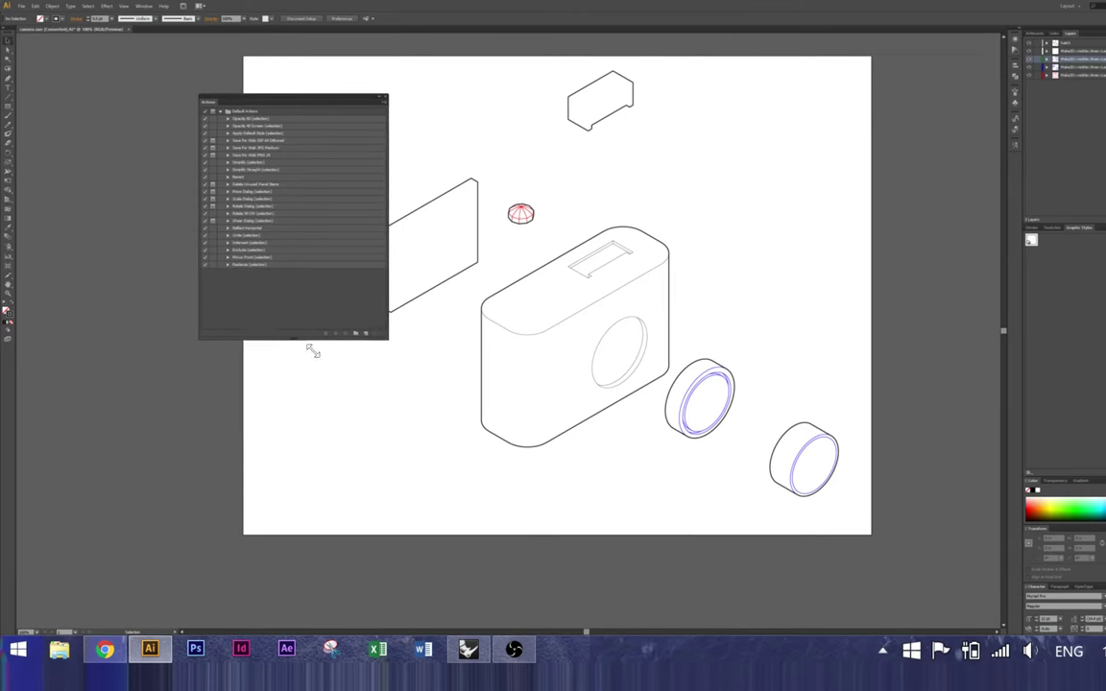
left_click(366, 335)
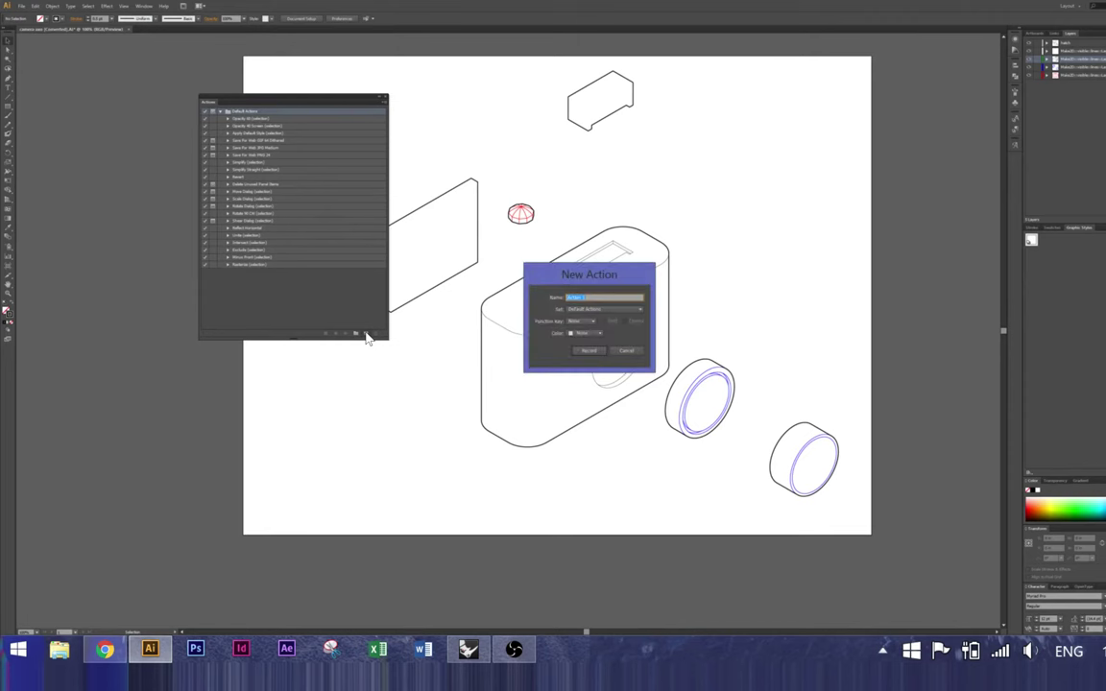
left_click(639, 311)
left_click(639, 317)
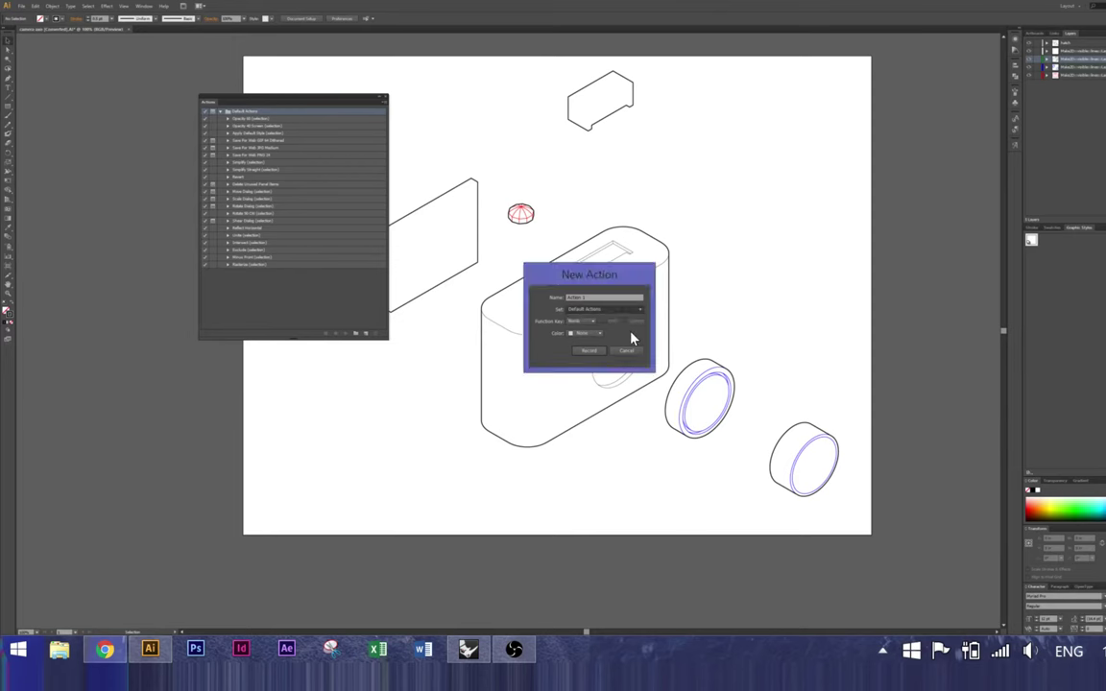
left_click(591, 324)
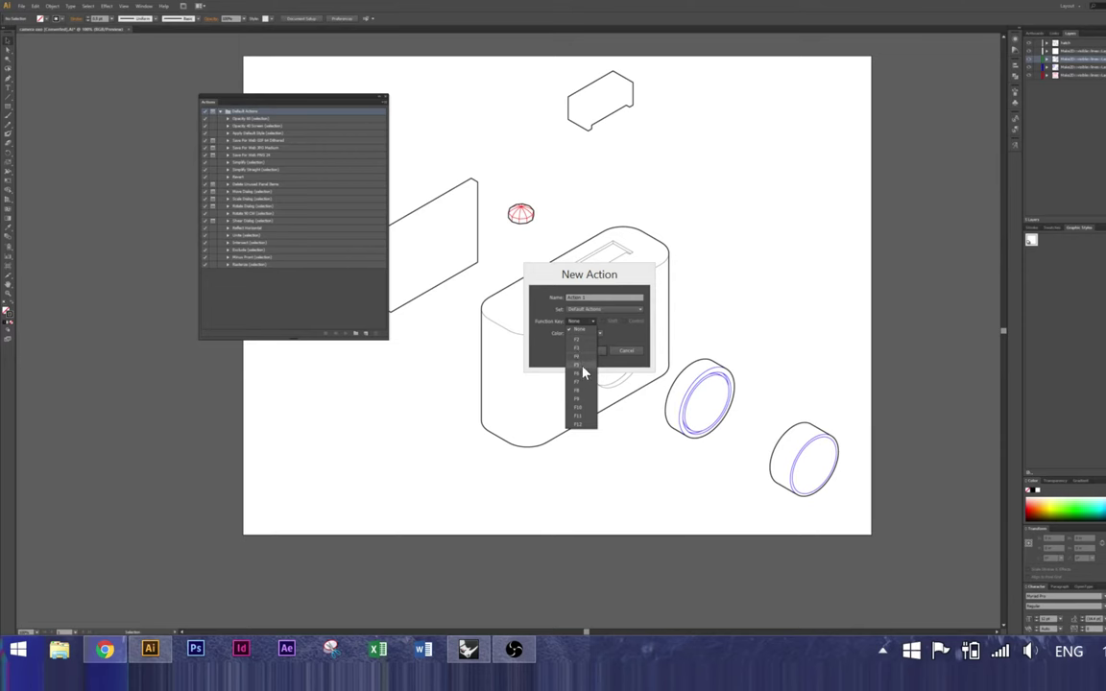
left_click(581, 366)
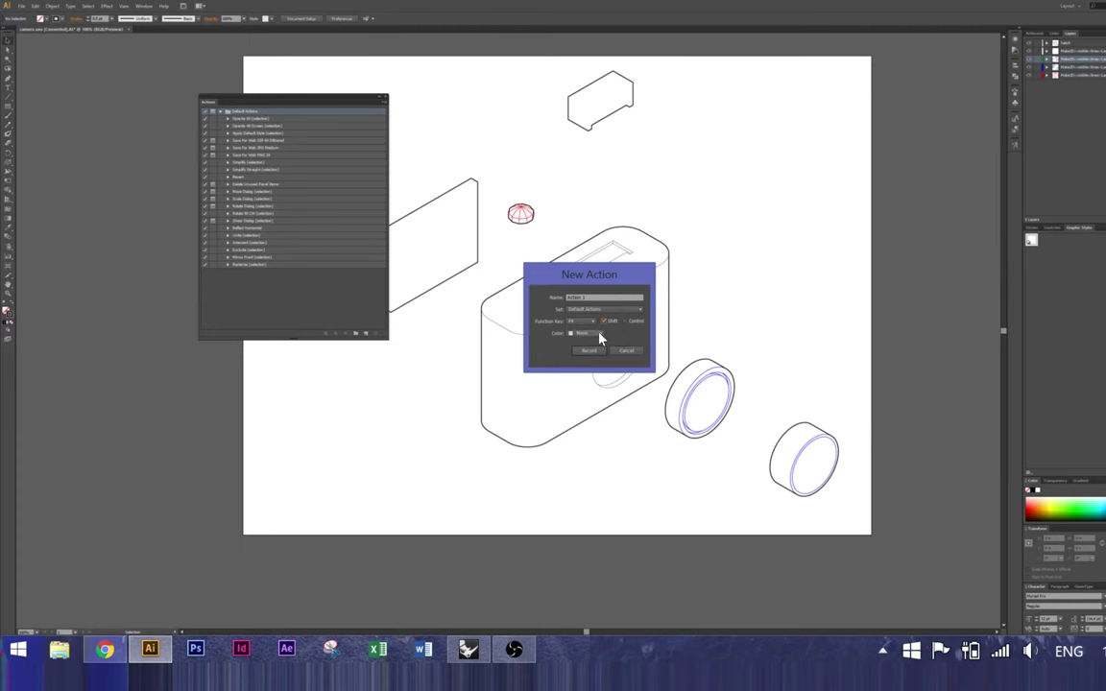
left_click(598, 334)
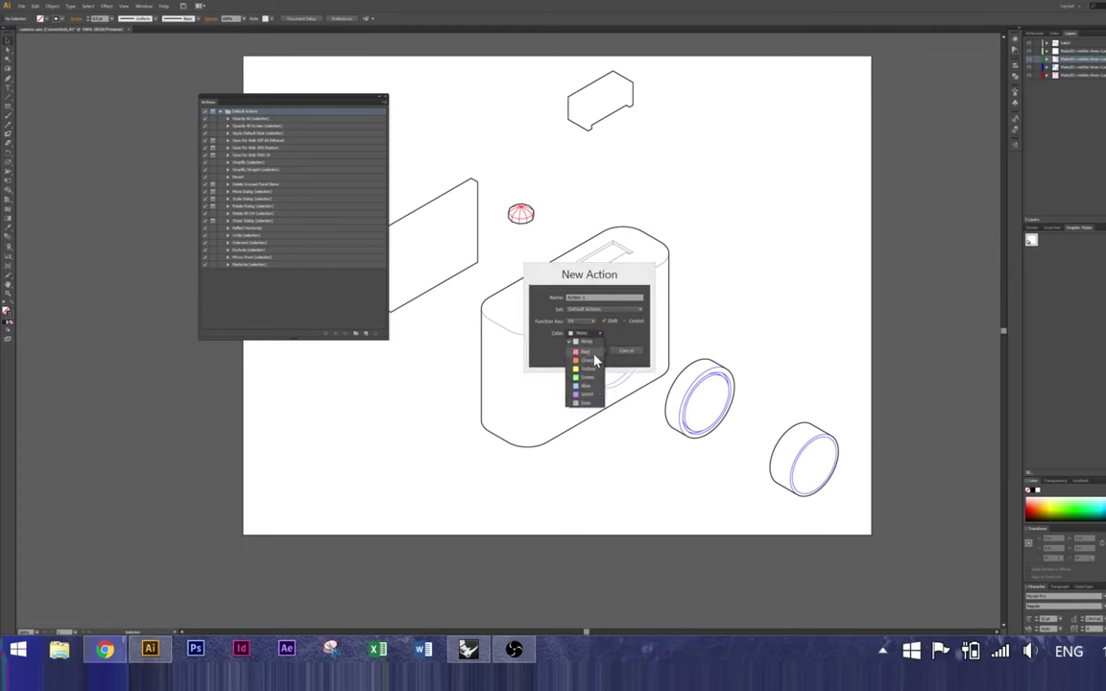
left_click(618, 343)
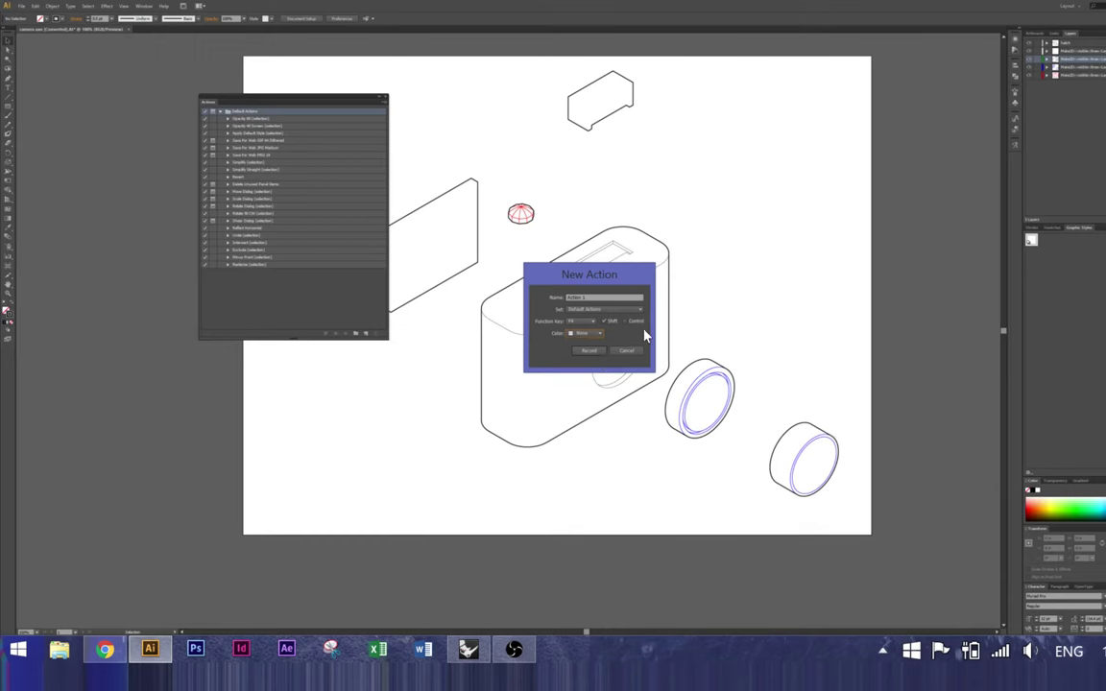
left_click(590, 351)
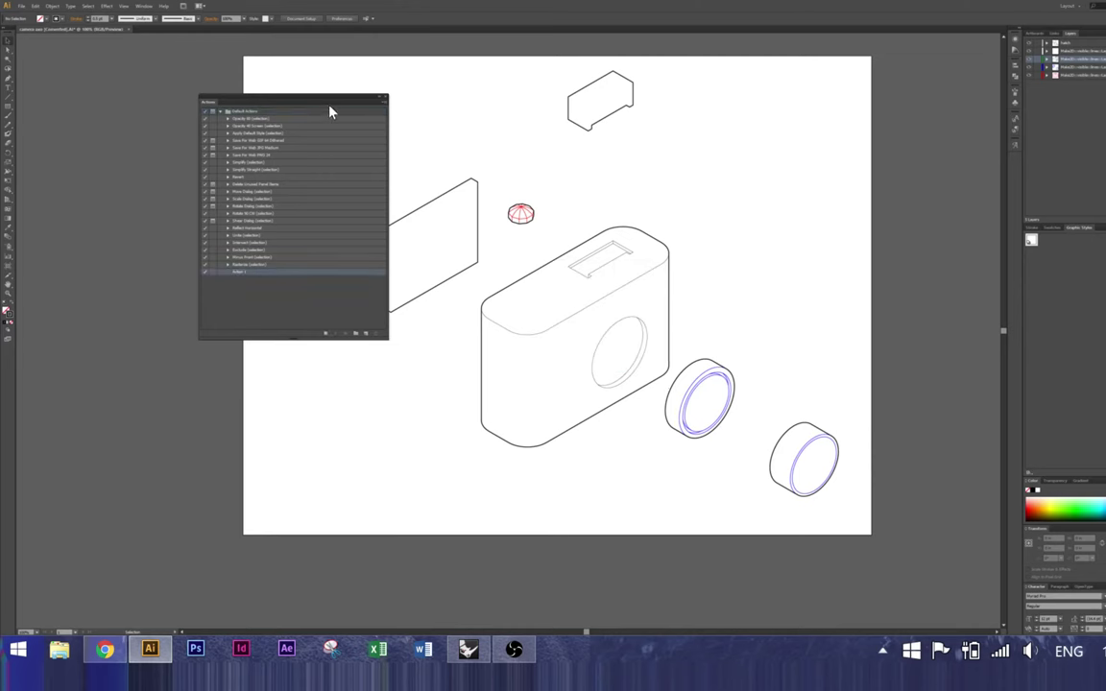
Step: Record selecting everything with the same Fill & Stroke as the front lens ring's blue path in the new action, and stop recording
left_click_drag(308, 106, 227, 116)
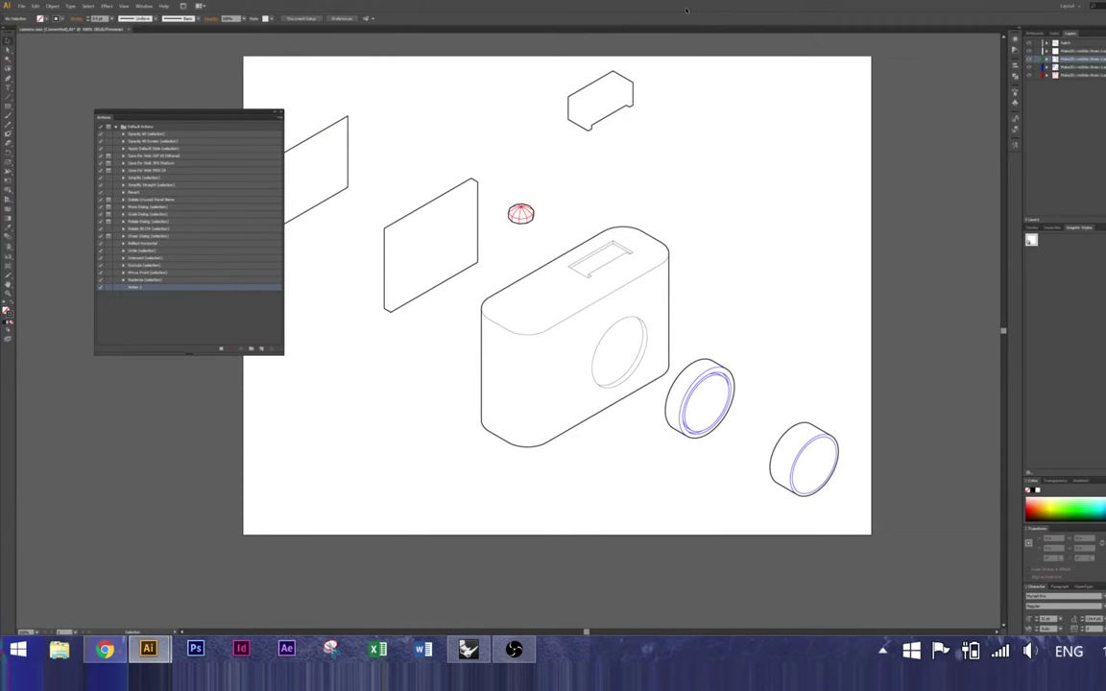
scroll(691, 393, "up", 1)
left_click(733, 410)
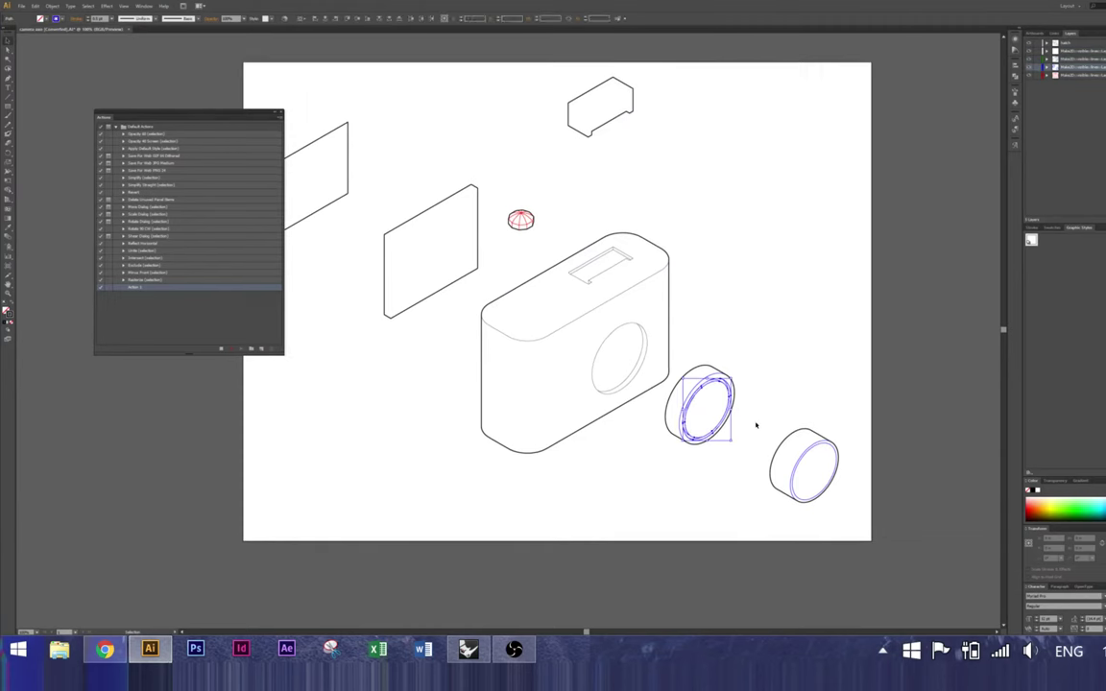
left_click(88, 6)
left_click(112, 52)
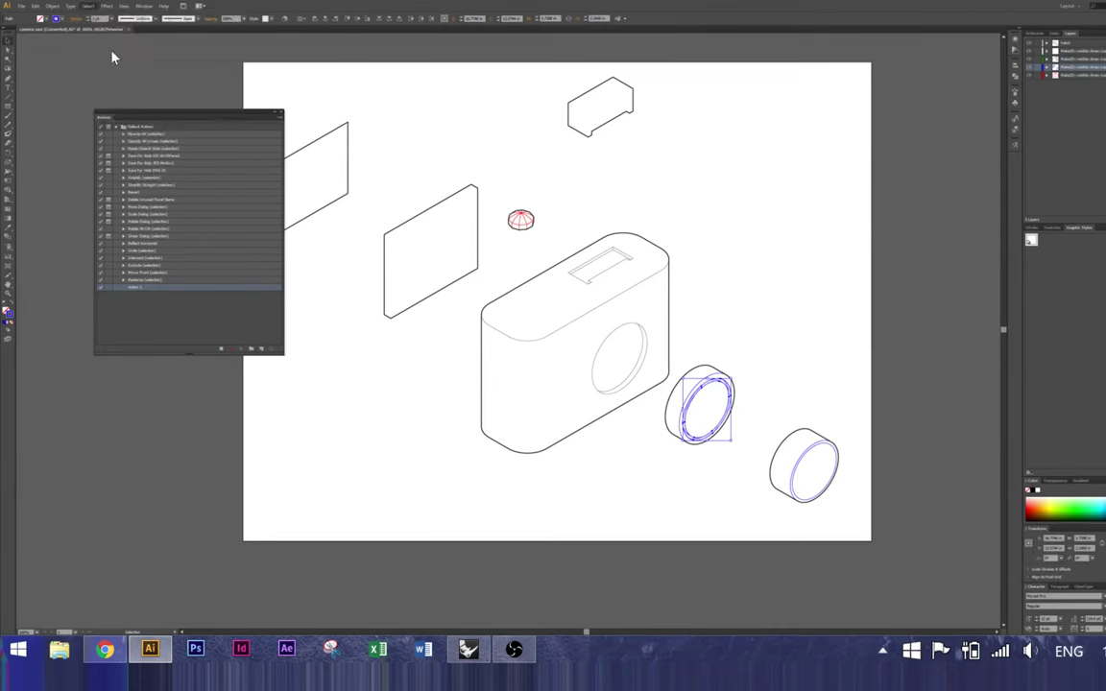
left_click(53, 6)
left_click(53, 6)
left_click(70, 5)
mouse_move(88, 6)
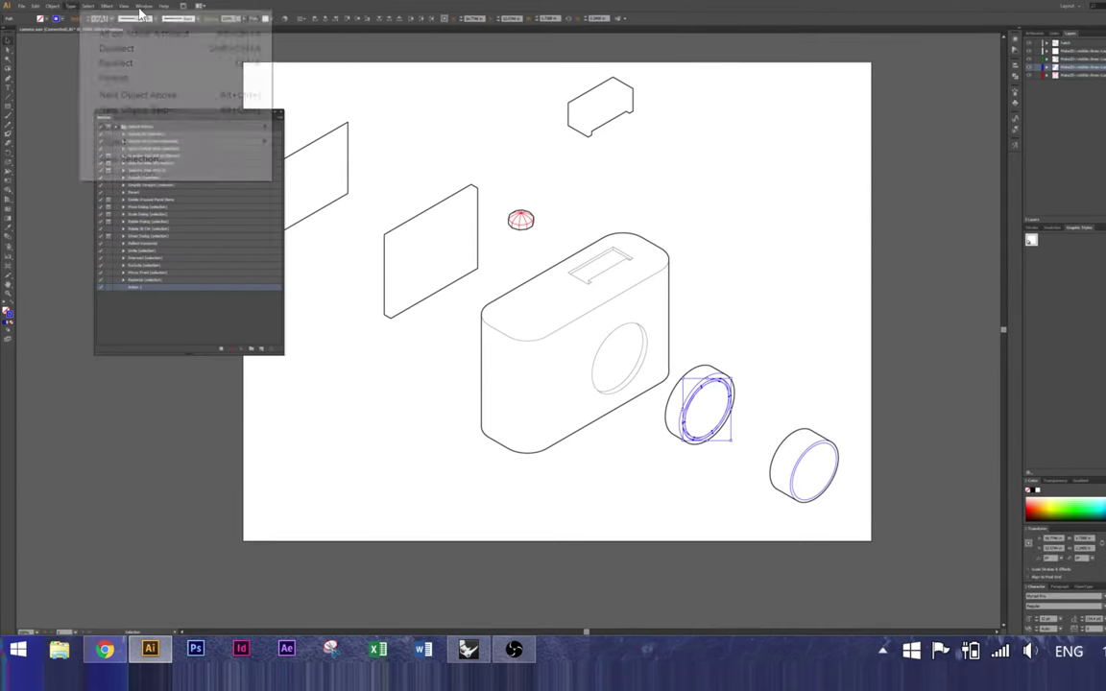
mouse_move(182, 128)
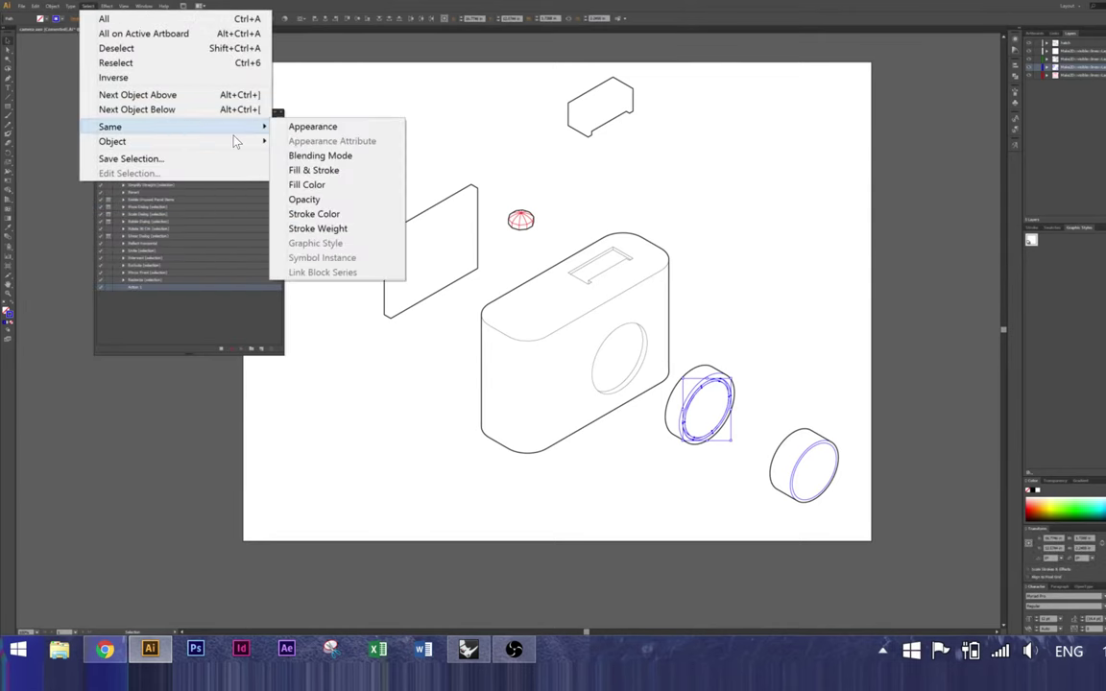
left_click(317, 170)
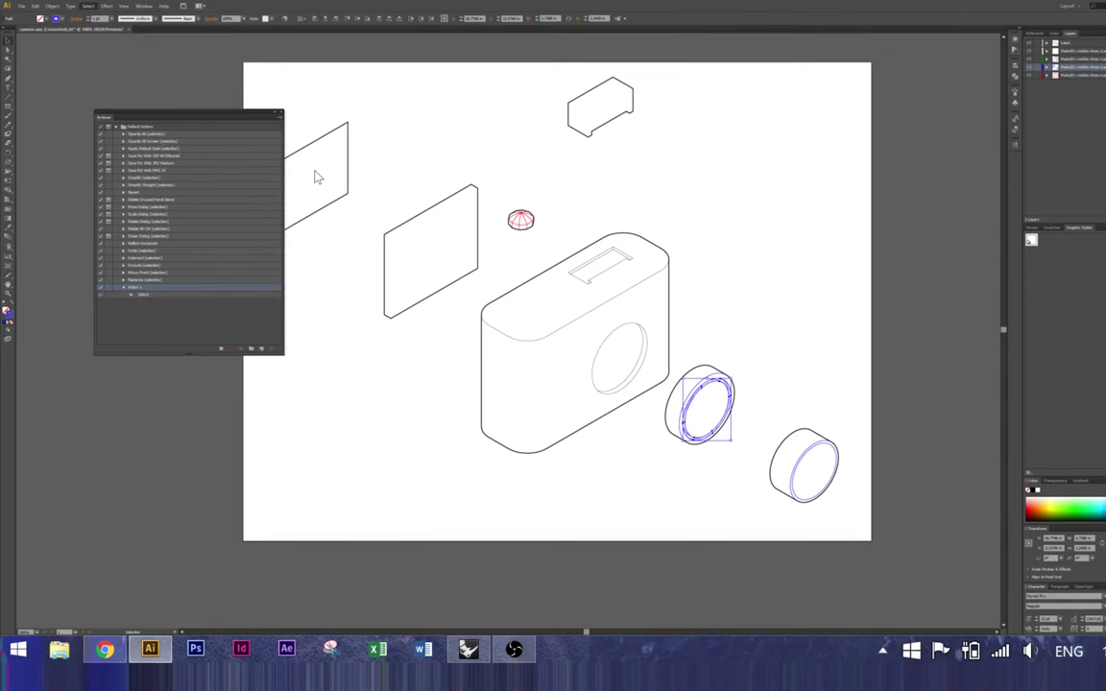
left_click(221, 350)
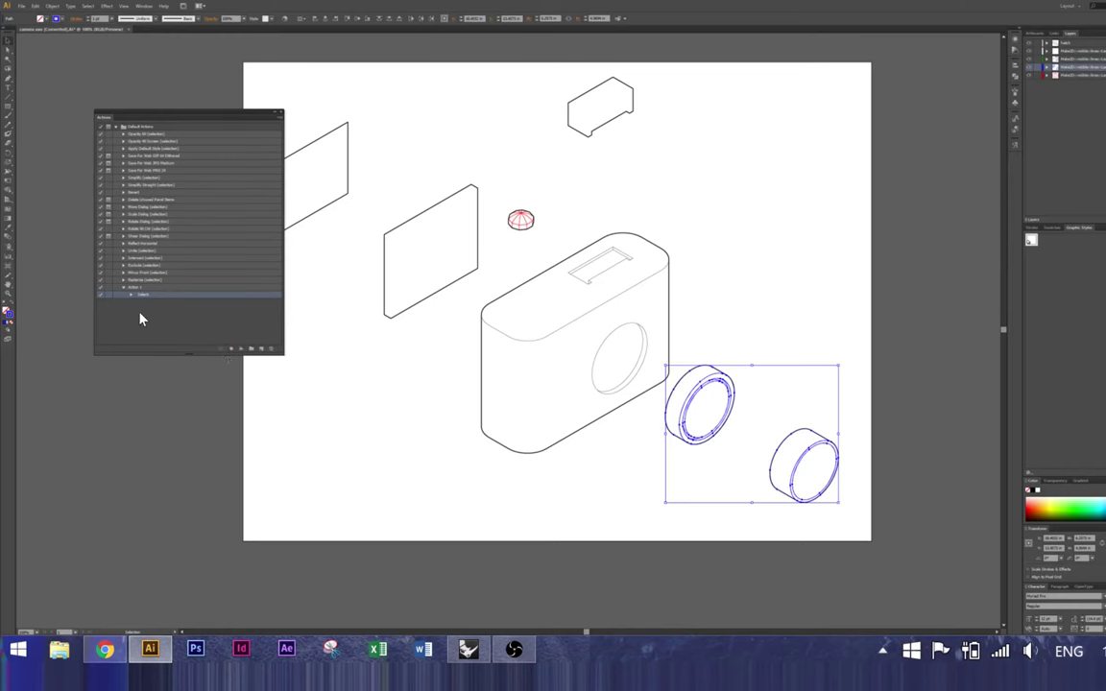
Step: Test the recorded action on a blue path of the lens ring nearest the camera body and clear the selection
key("ctrl+shift+a")
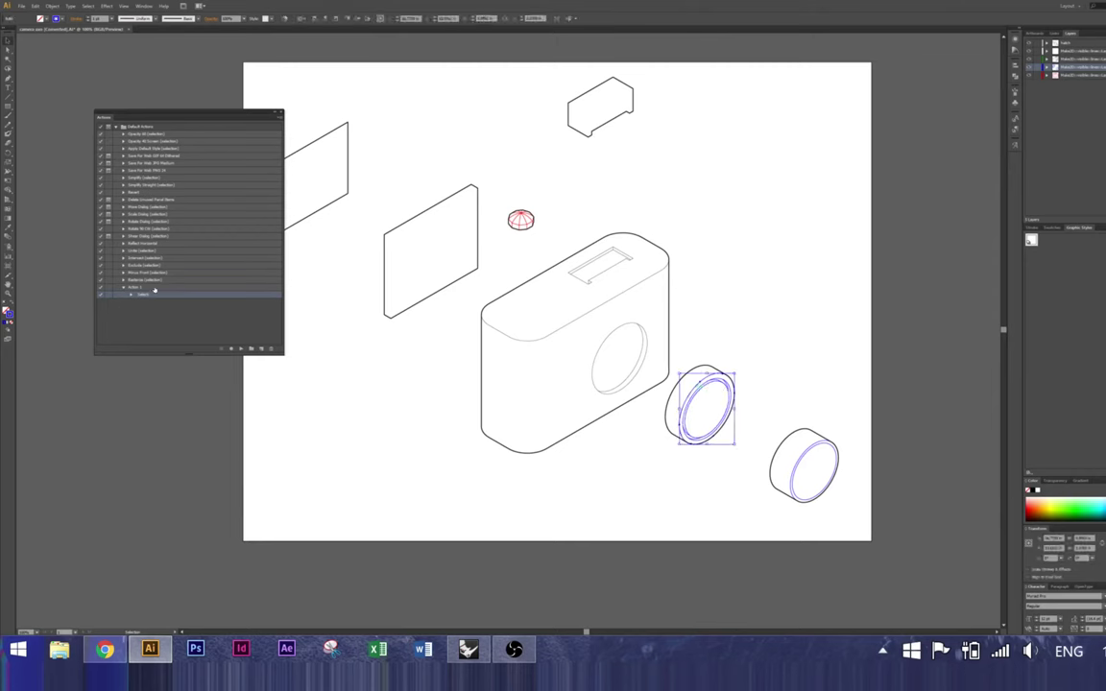
left_click(241, 349)
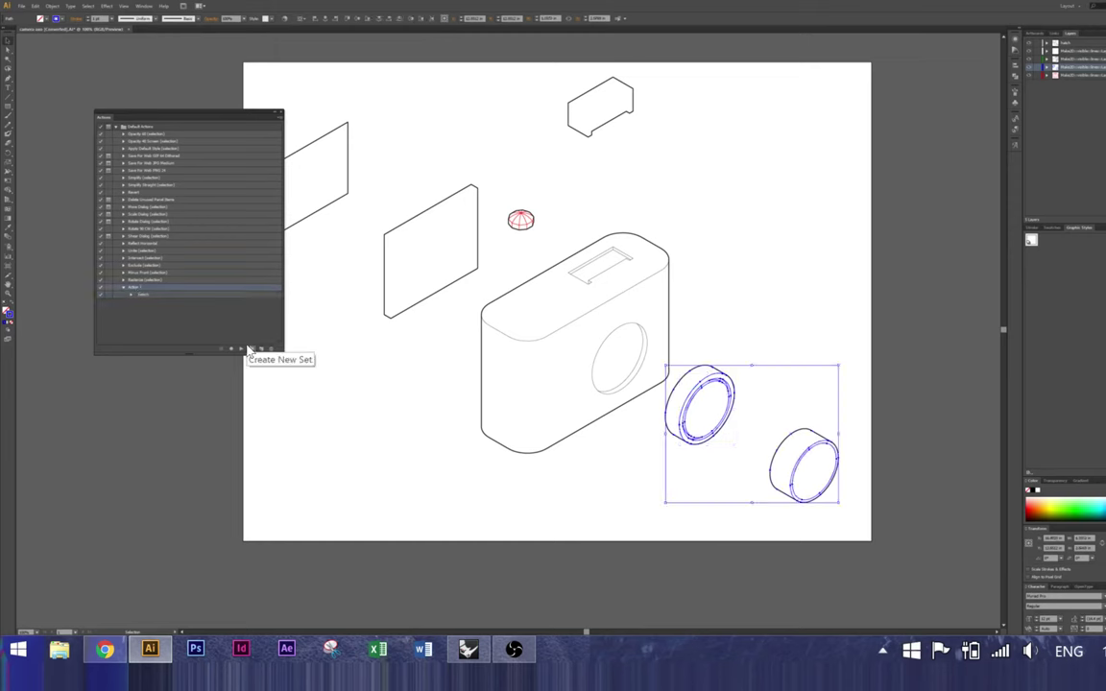
left_click(506, 269)
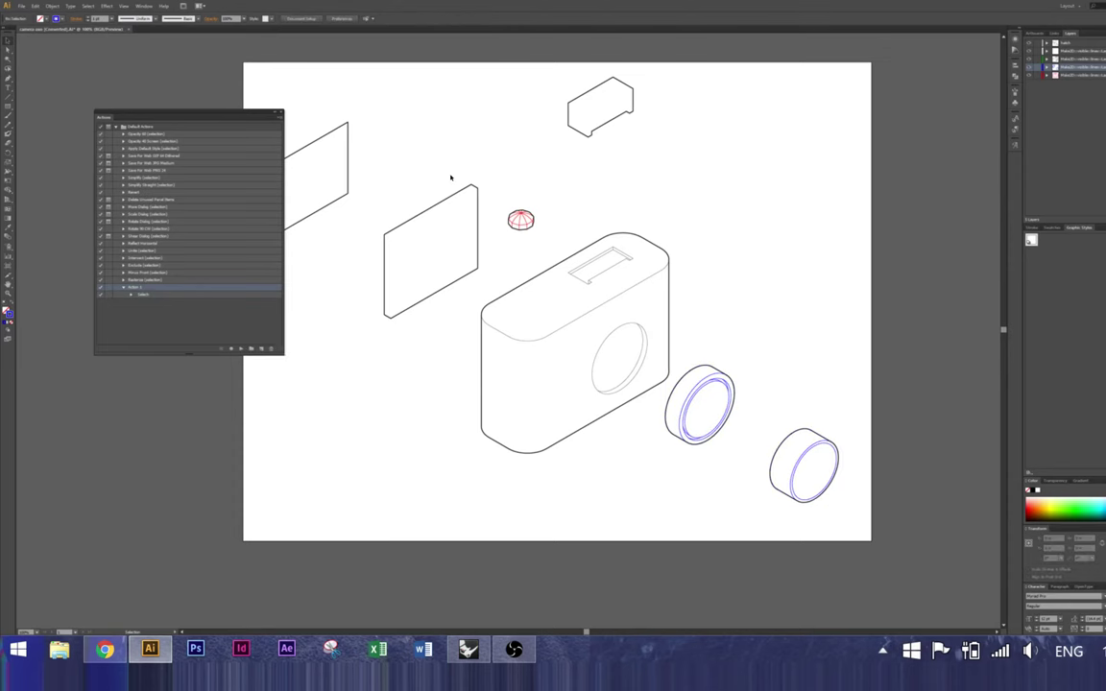
Step: Test the recorded action on the black outline of the plate nearest the camera body and clear the selection
left_click(420, 317)
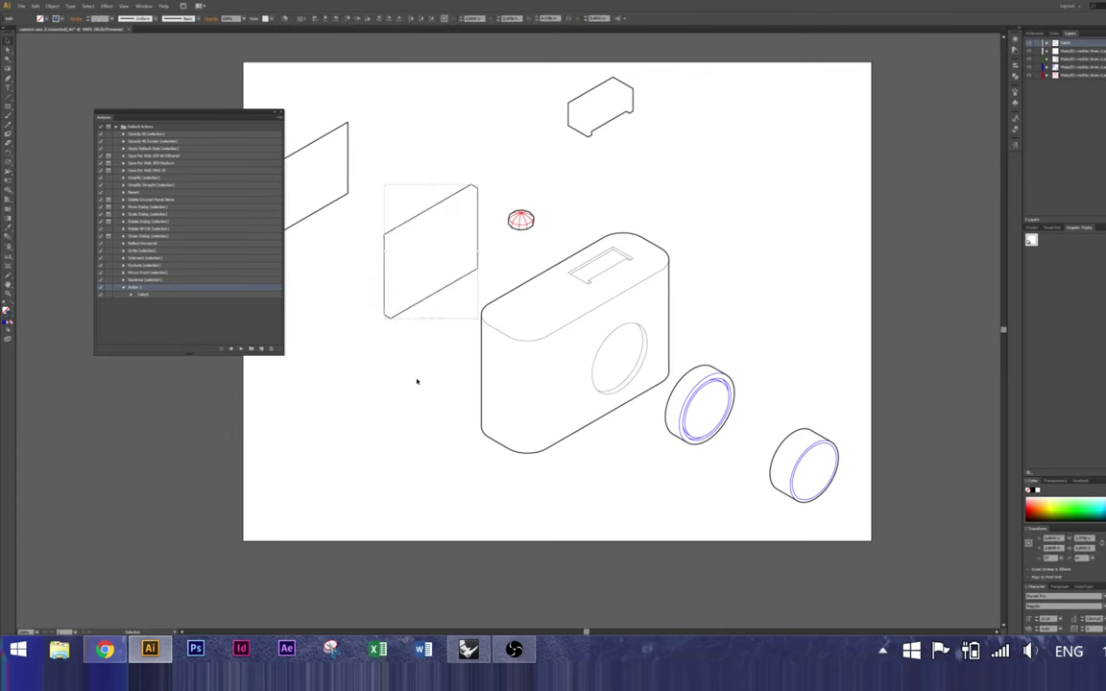
left_click(543, 150)
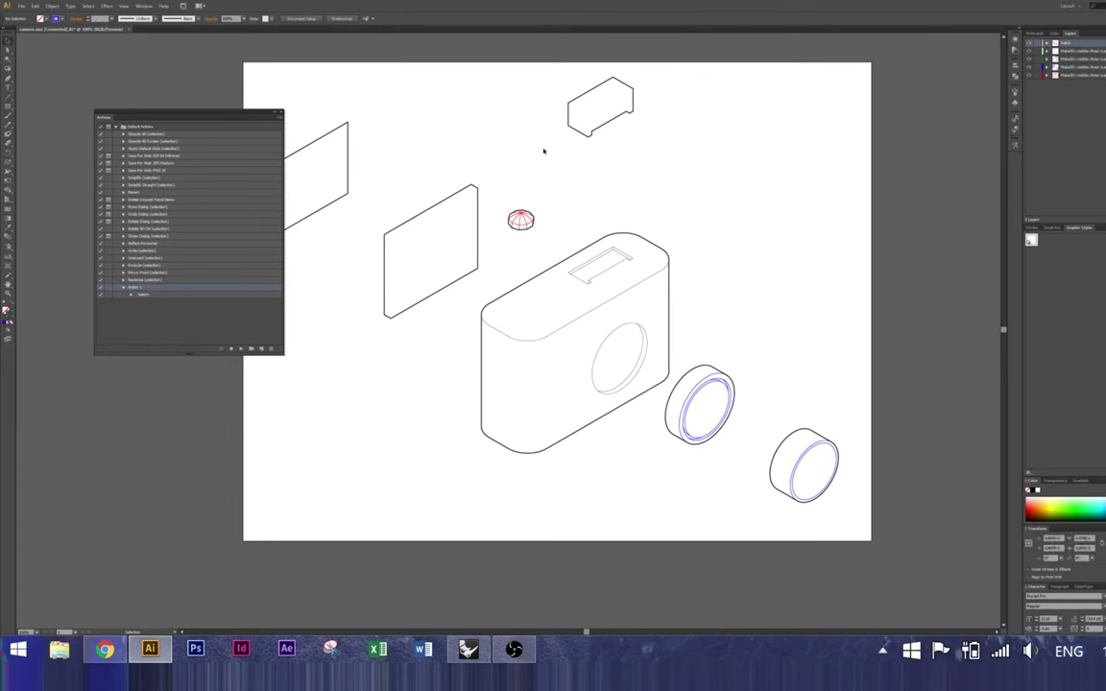
left_click(451, 196)
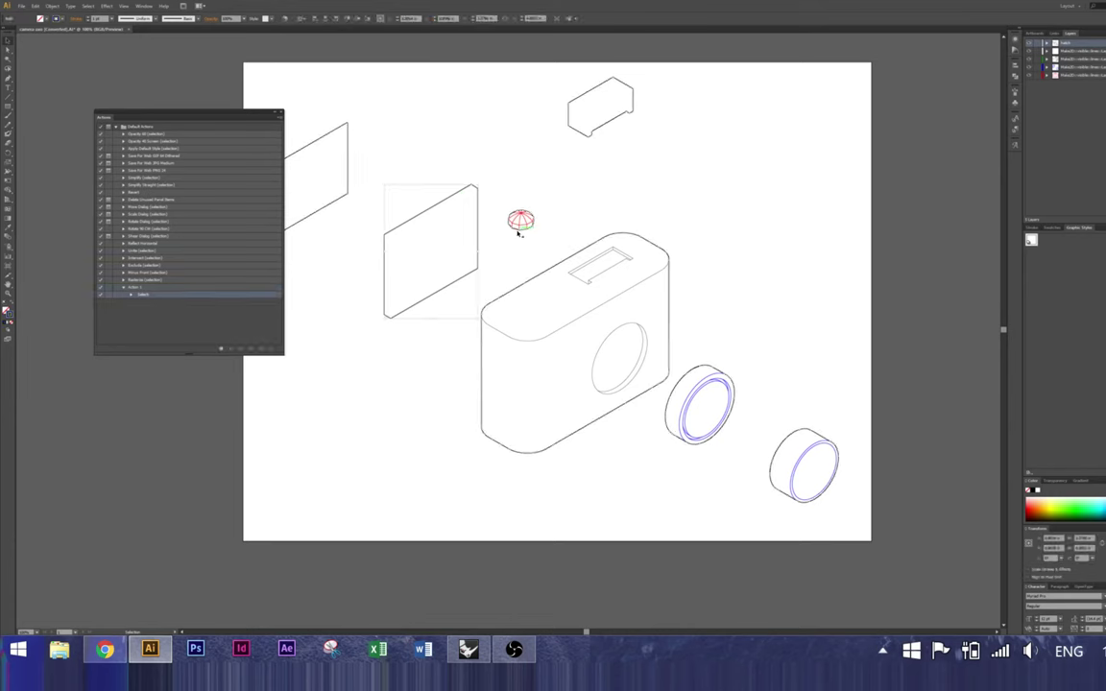
key("ctrl+a")
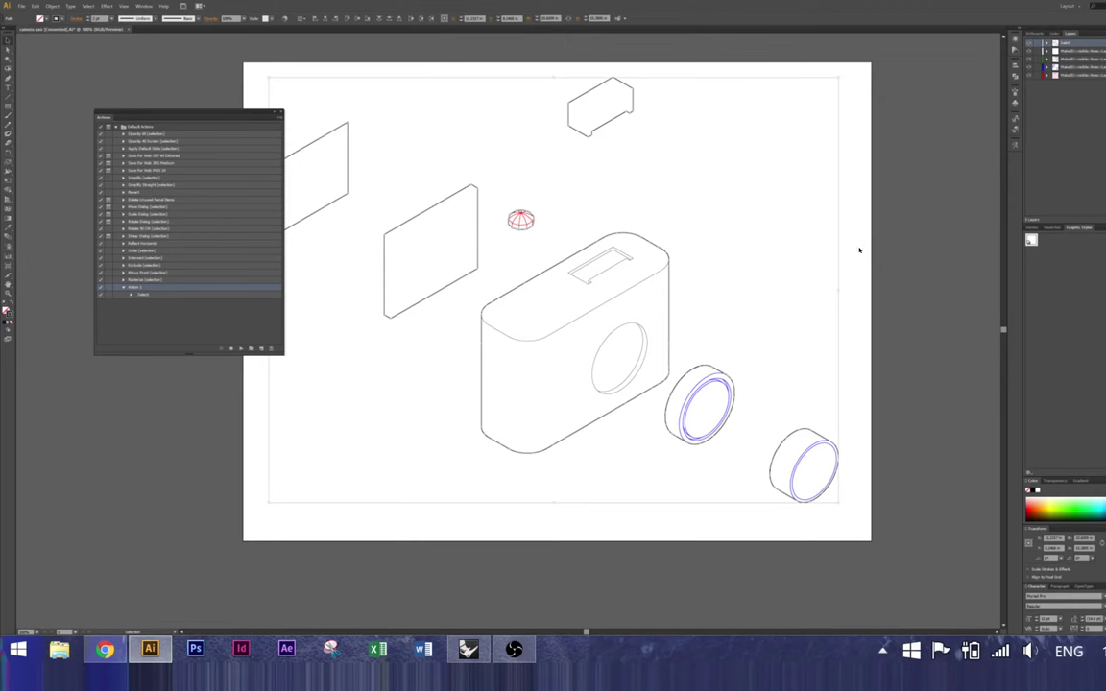
key("ctrl+shift+a")
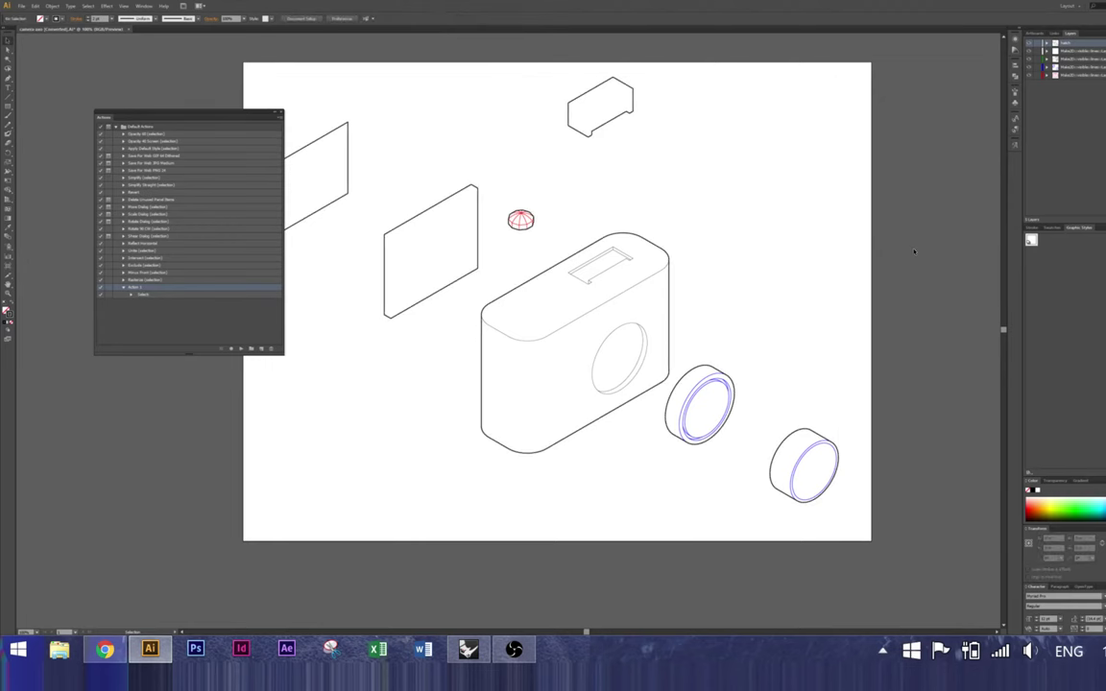
Step: Select the notched block outline above the camera body, close the Actions panel and clear the selection
left_click_drag(181, 116, 223, 94)
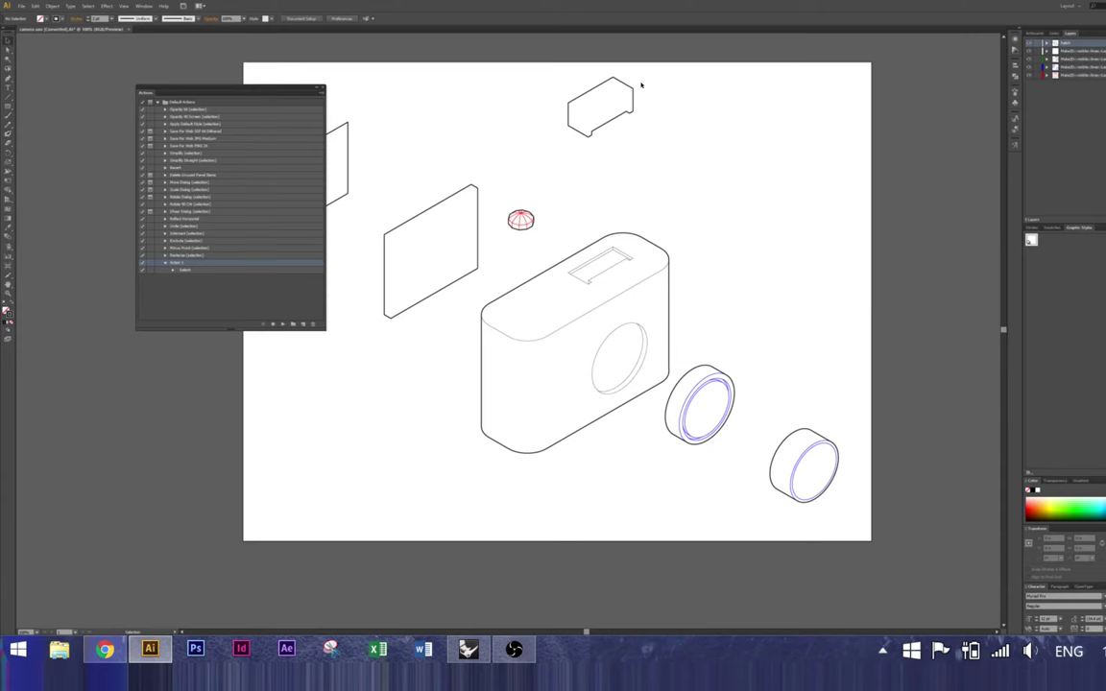
mouse_move(649, 81)
left_mouse_down()
mouse_move(613, 95)
mouse_move(657, 76)
left_mouse_up()
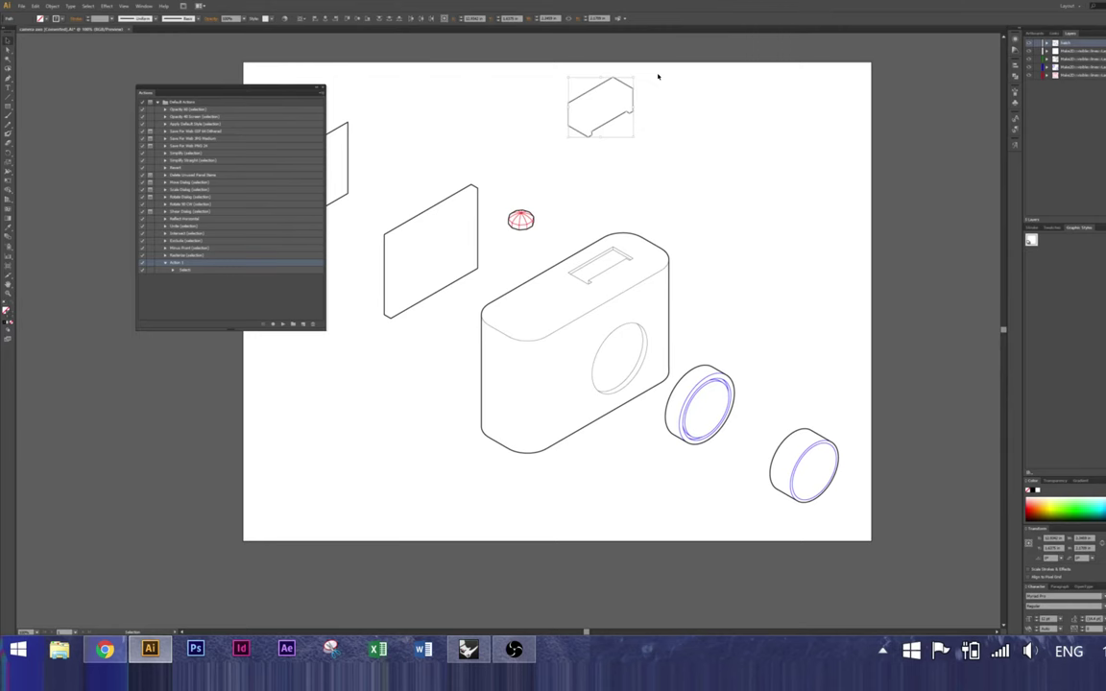
left_click(323, 88)
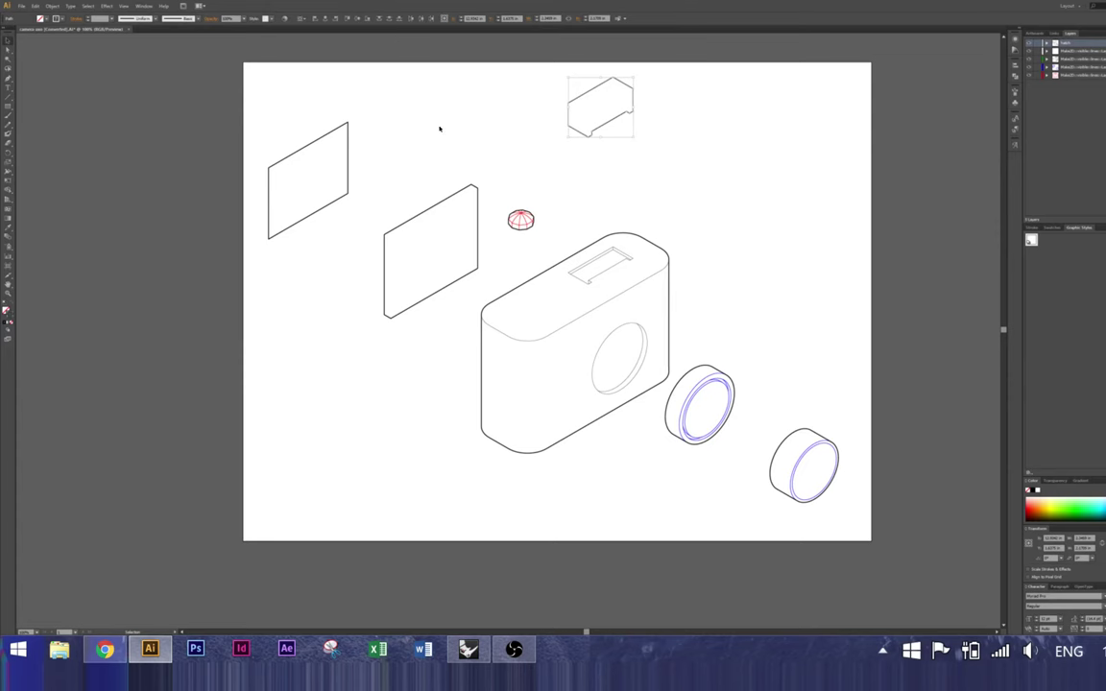
left_click(341, 99)
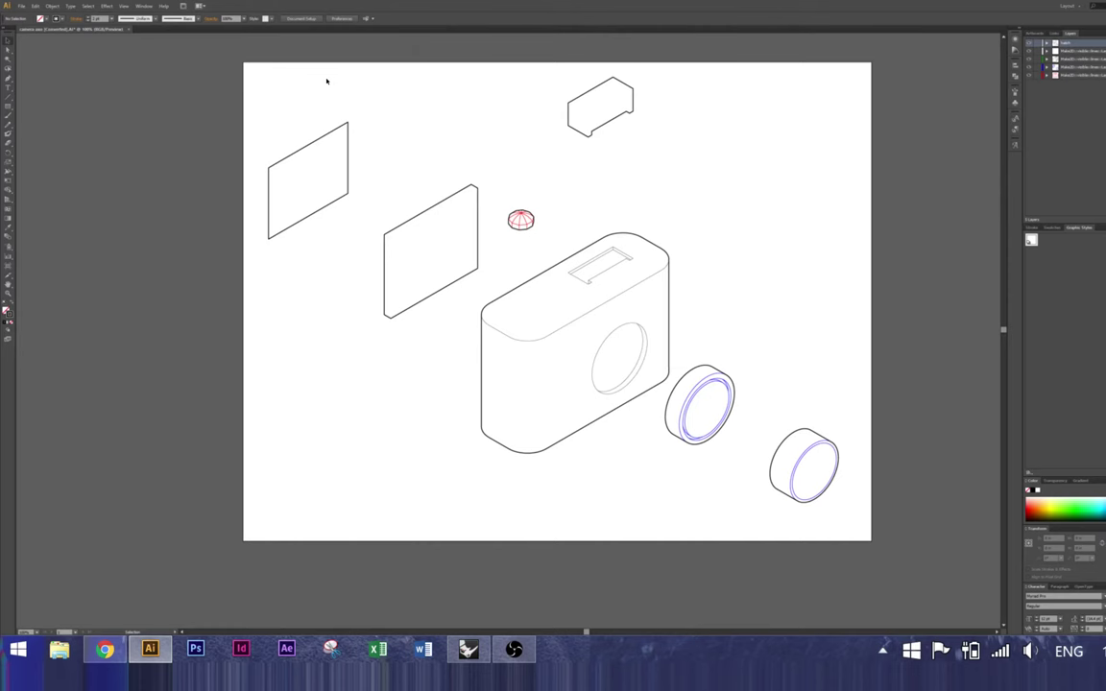
Step: Select all red lines of the shutter button with the recorded action and clear the selection
left_click(520, 220)
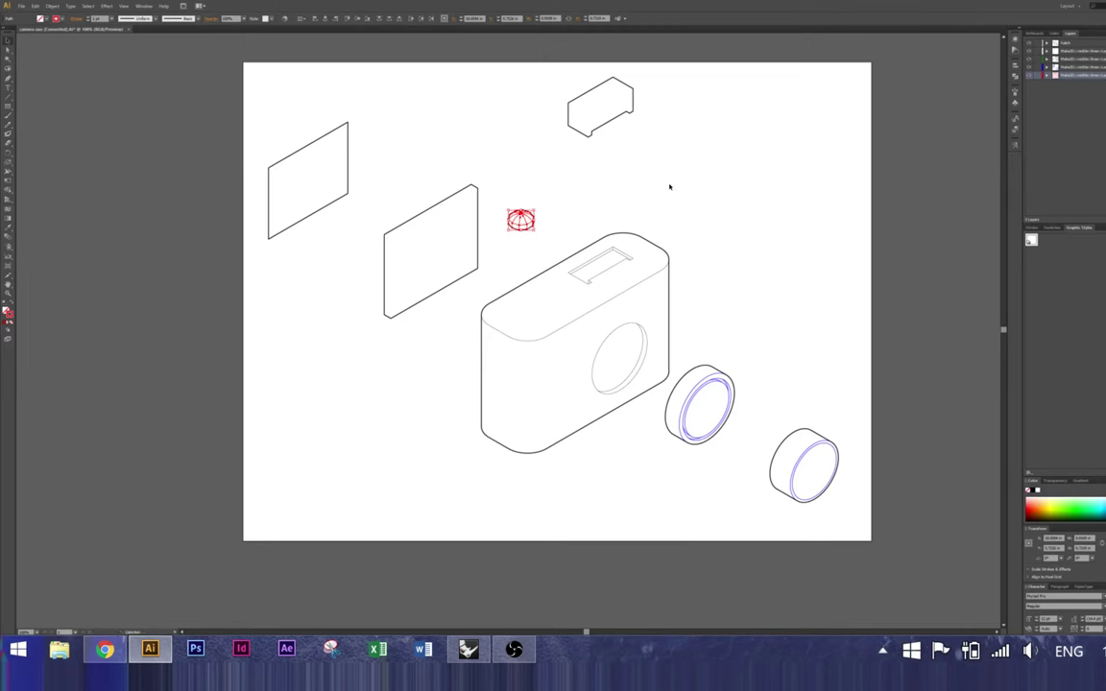
left_click(851, 205)
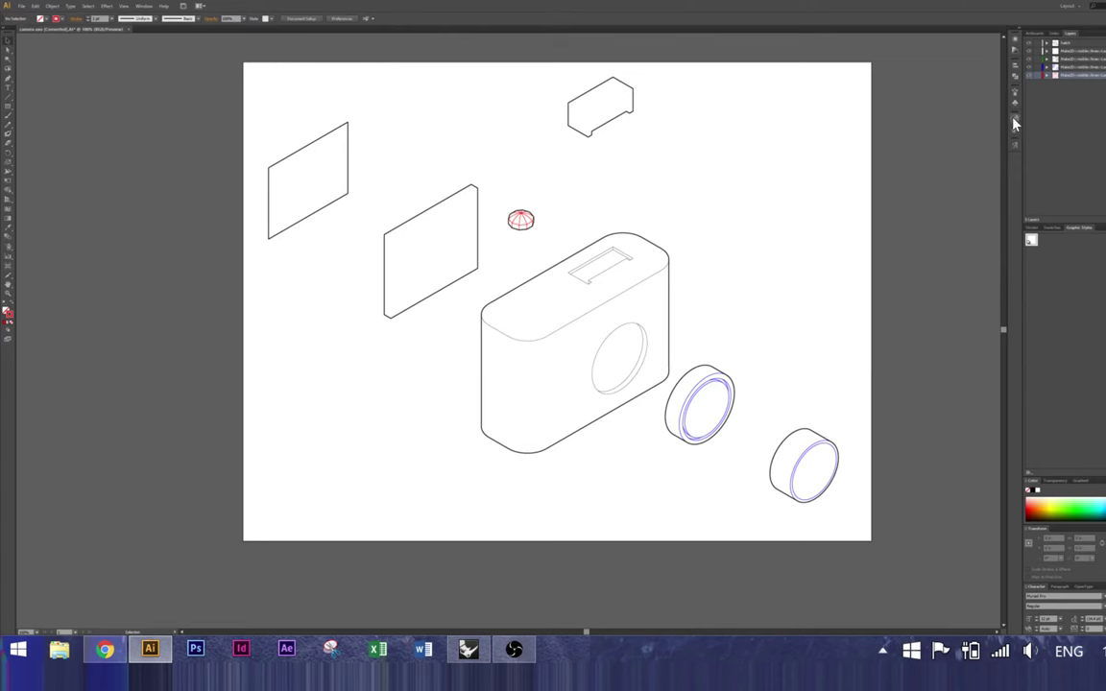
Step: Review the User Interface preferences, including brightness and canvas colour, and cancel the dialog
left_click(38, 8)
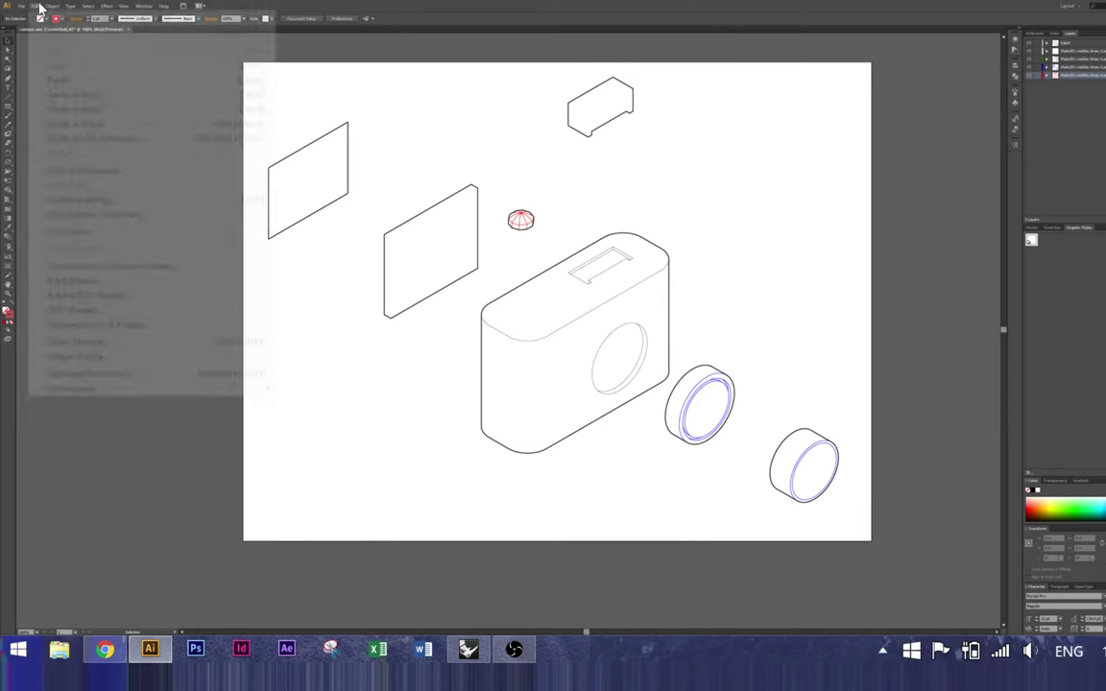
left_click(38, 7)
left_click(39, 7)
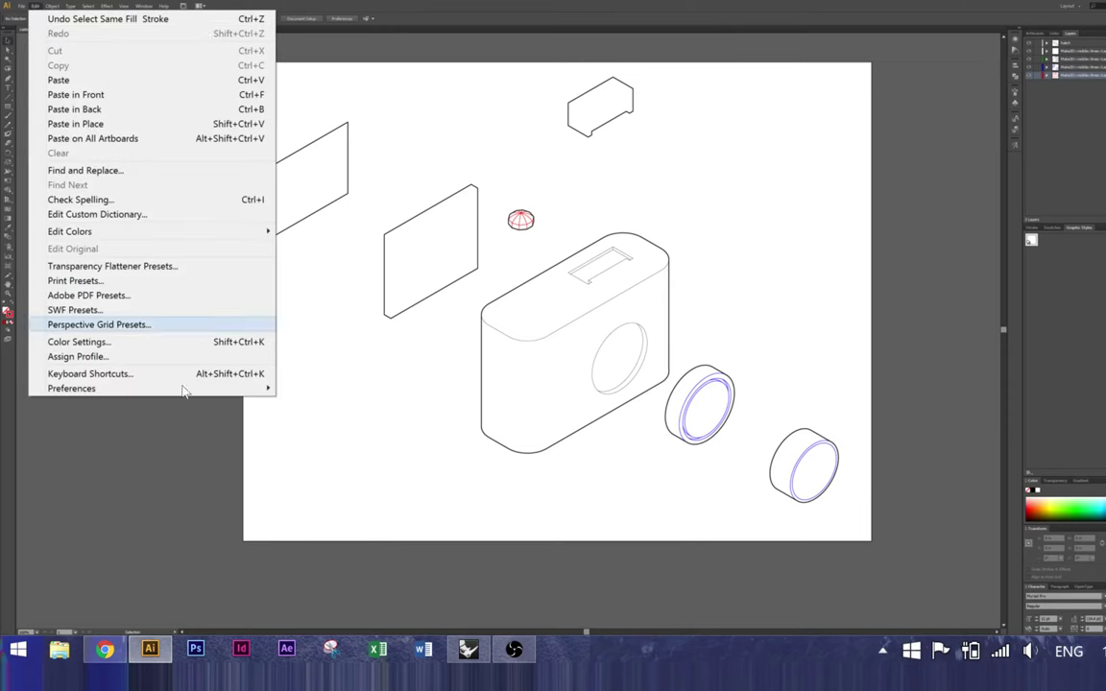
mouse_move(192, 389)
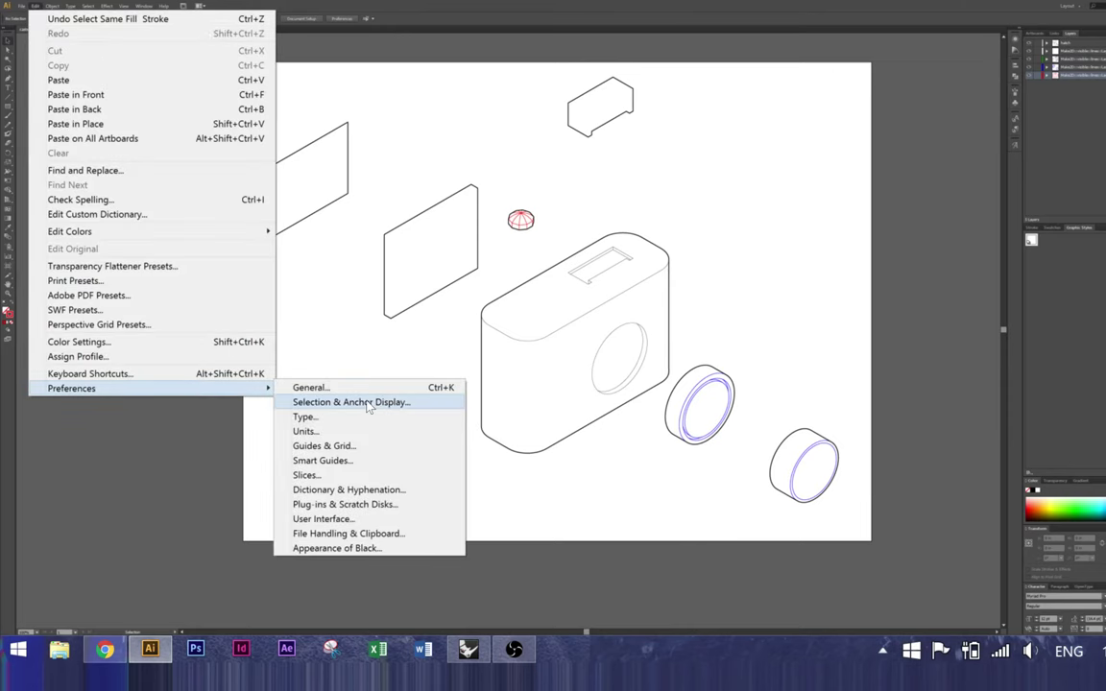
left_click(326, 519)
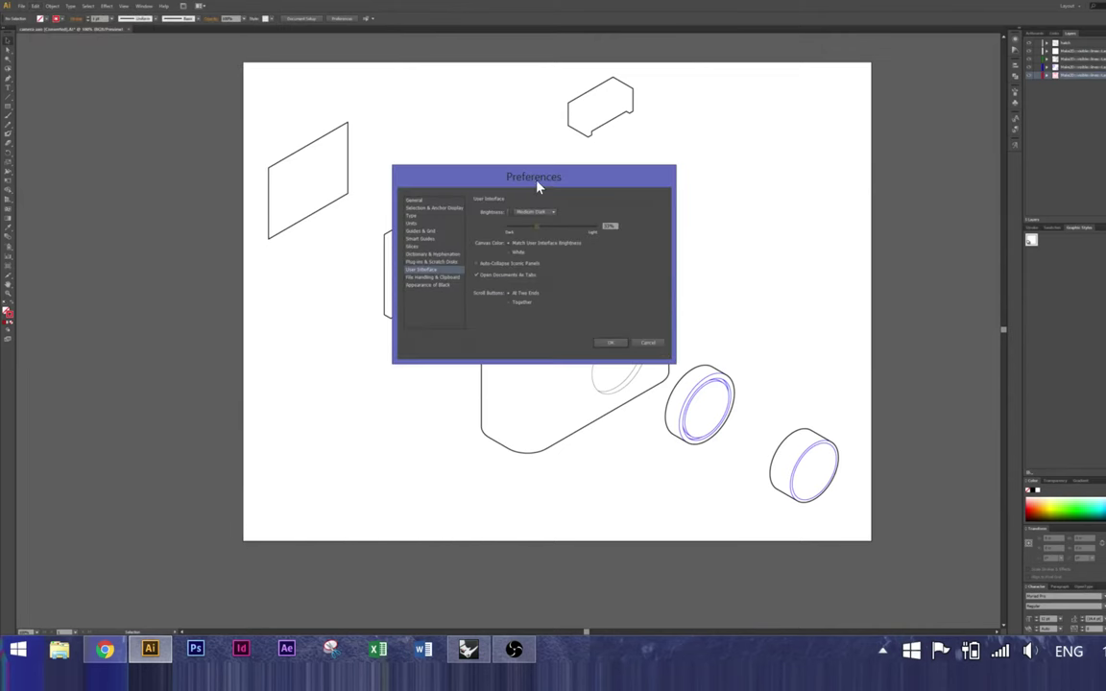
left_click_drag(536, 182, 519, 174)
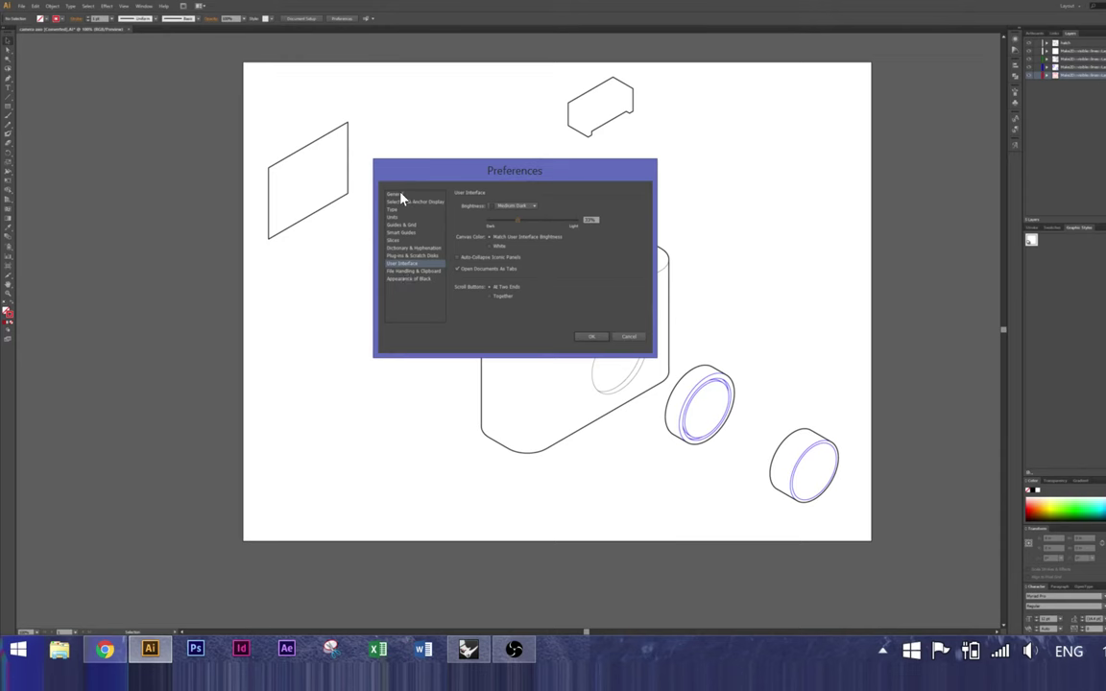
left_click(633, 338)
Step: Switch to Rhino and move the V-Ray frame buffer window above the camera model
left_click(22, 6)
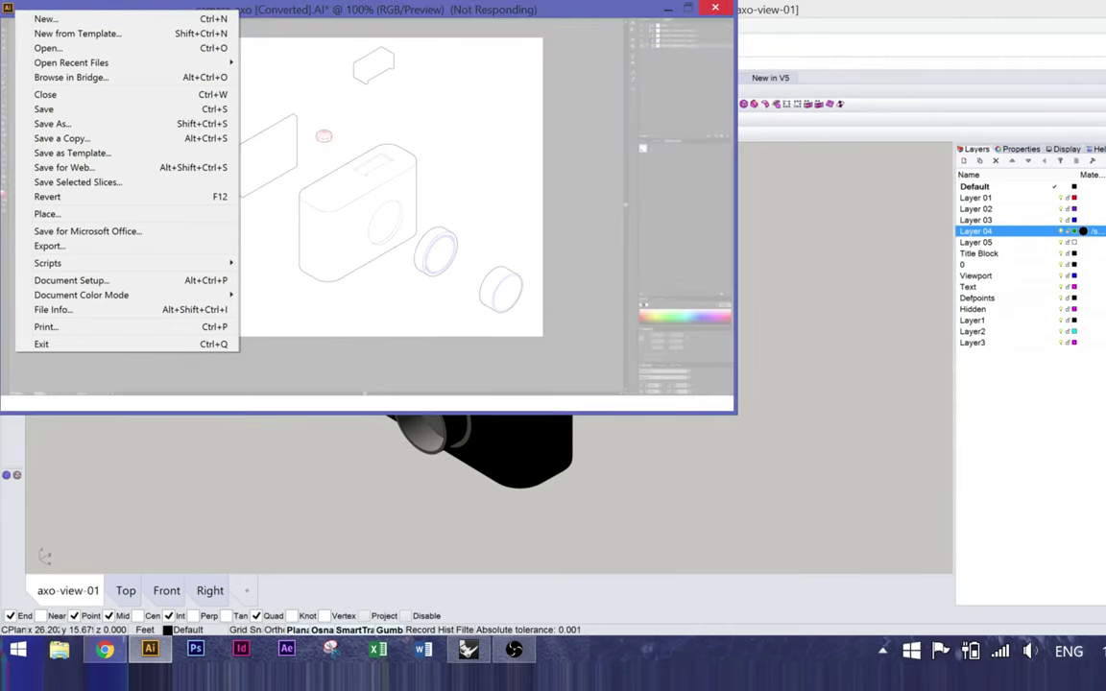
left_click(468, 651)
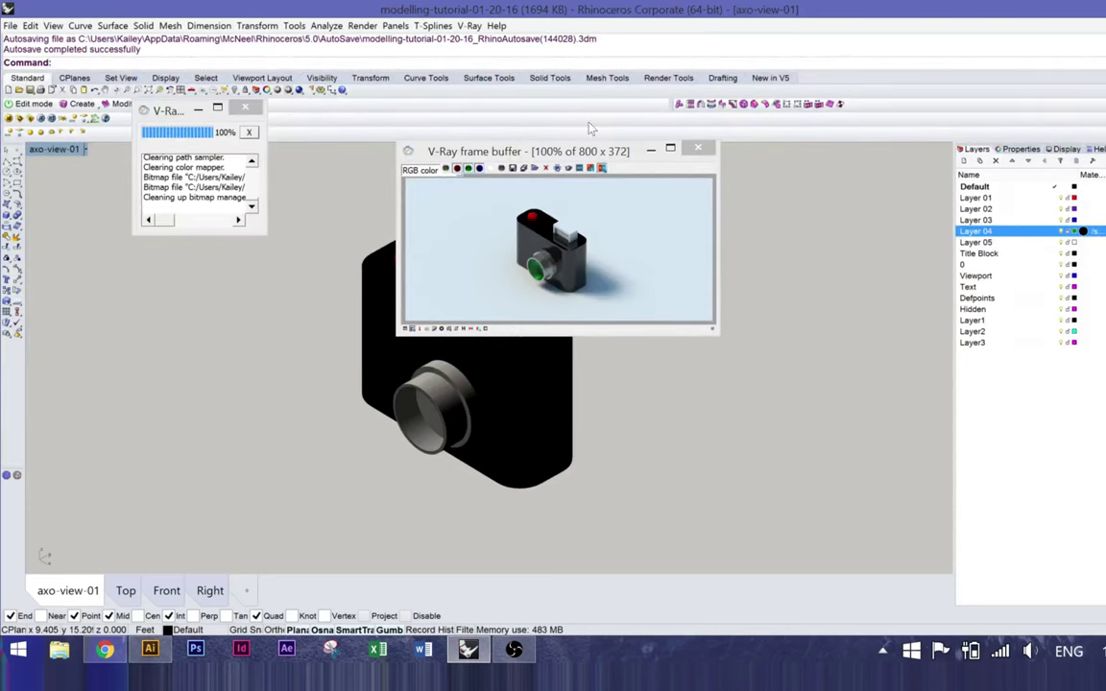
mouse_move(508, 151)
left_mouse_down()
mouse_move(536, 143)
mouse_move(517, 149)
left_mouse_up()
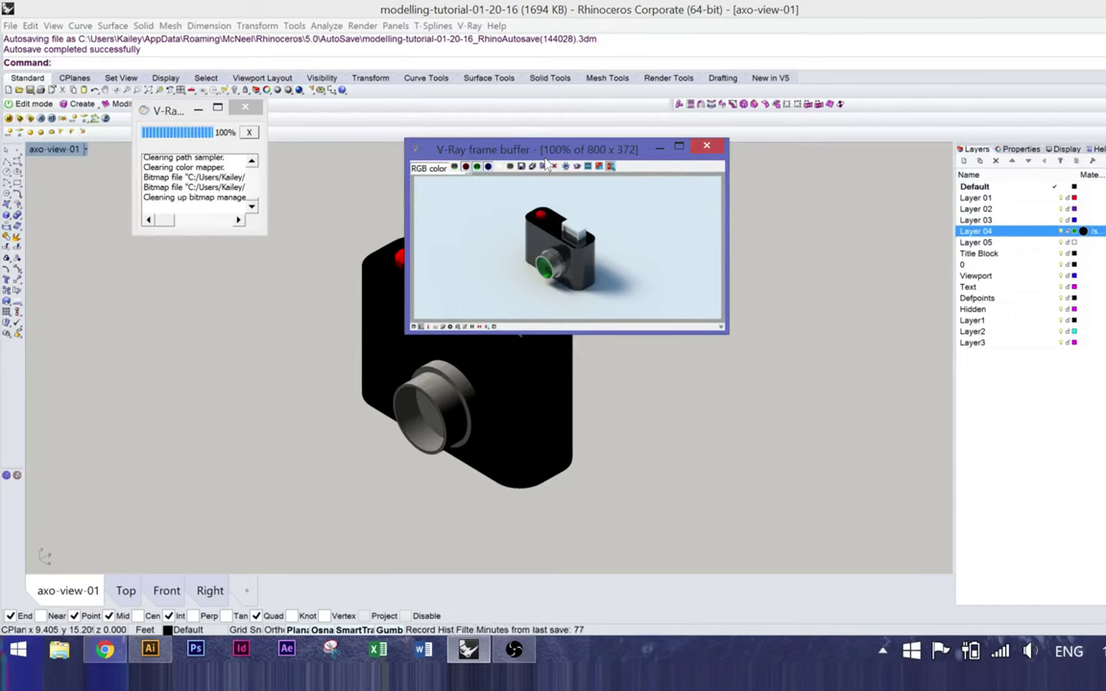
left_click_drag(634, 151, 595, 119)
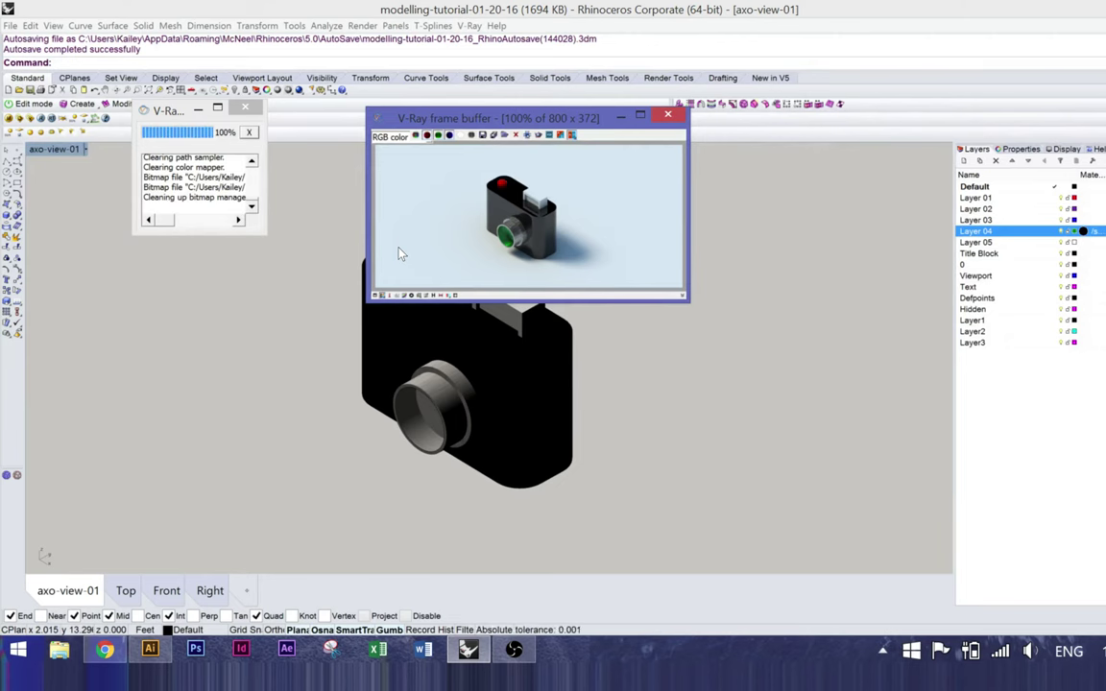
left_click_drag(583, 118, 657, 82)
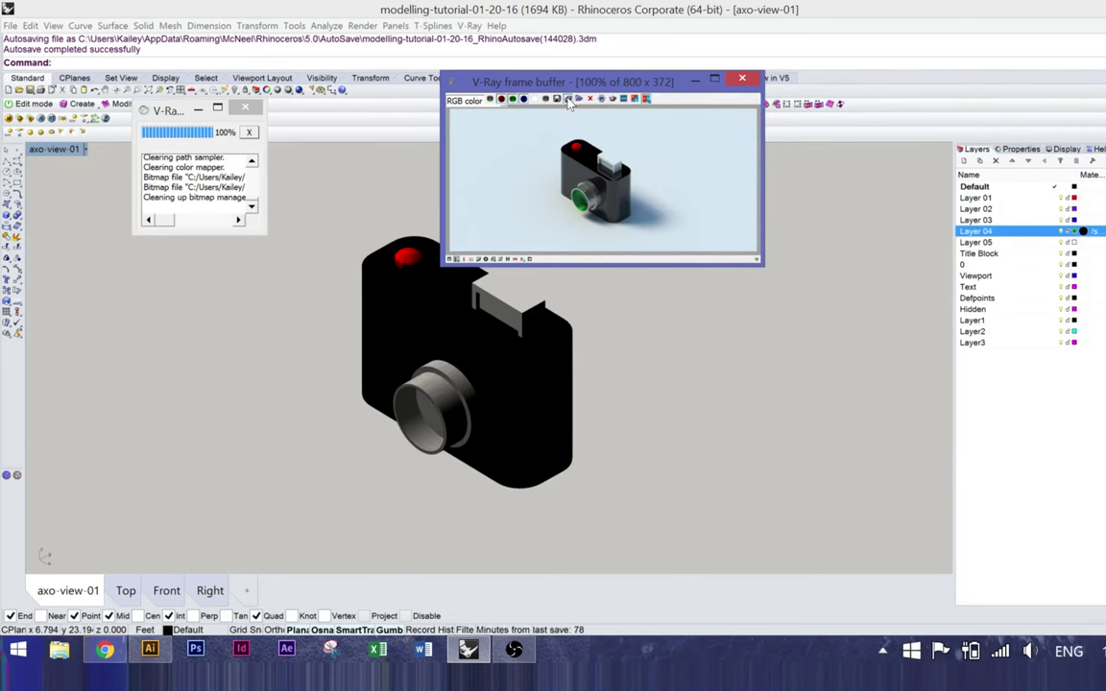
Step: Review the image formats available for saving the V-Ray render to the Desktop, and cancel the save
left_click(568, 101)
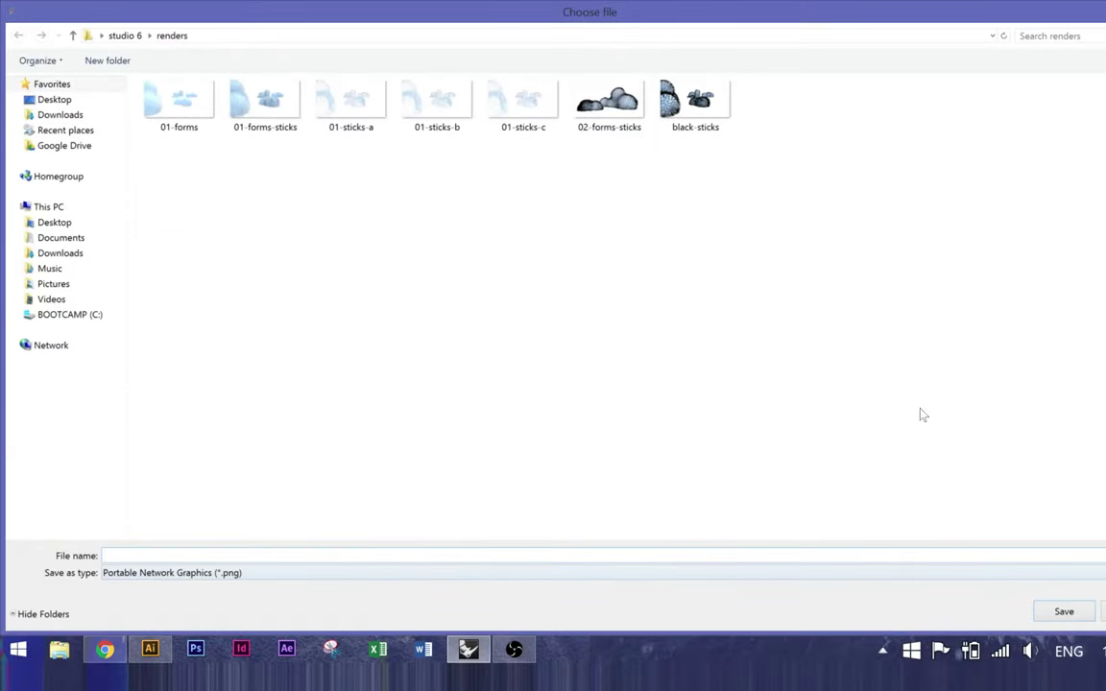
left_click(54, 99)
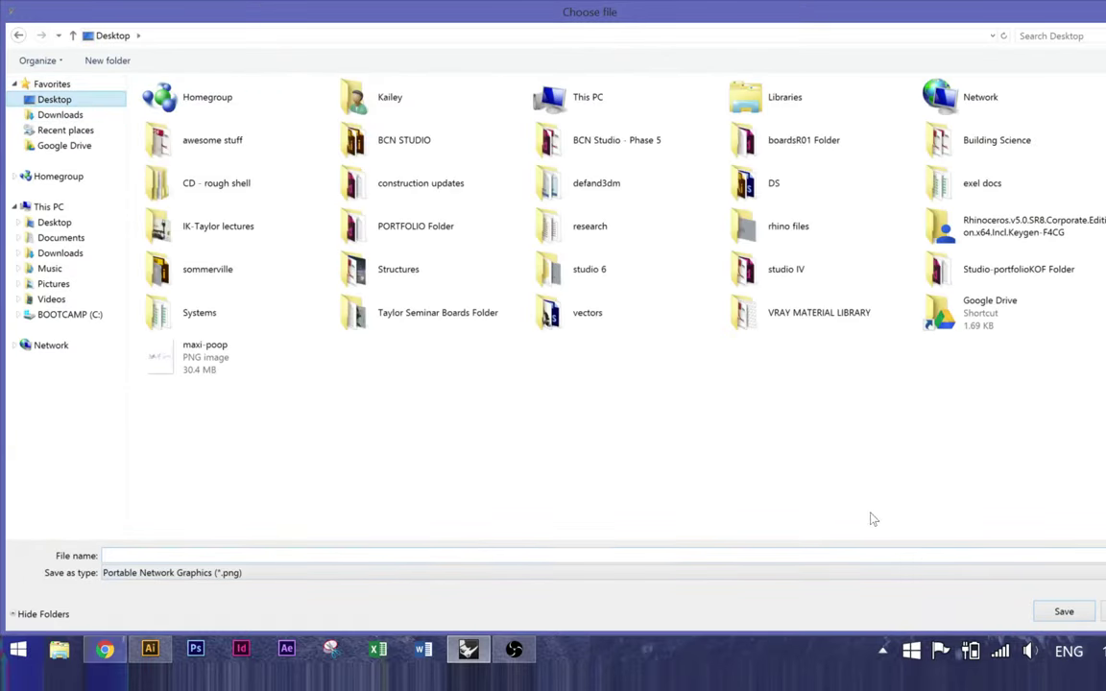
left_click(787, 572)
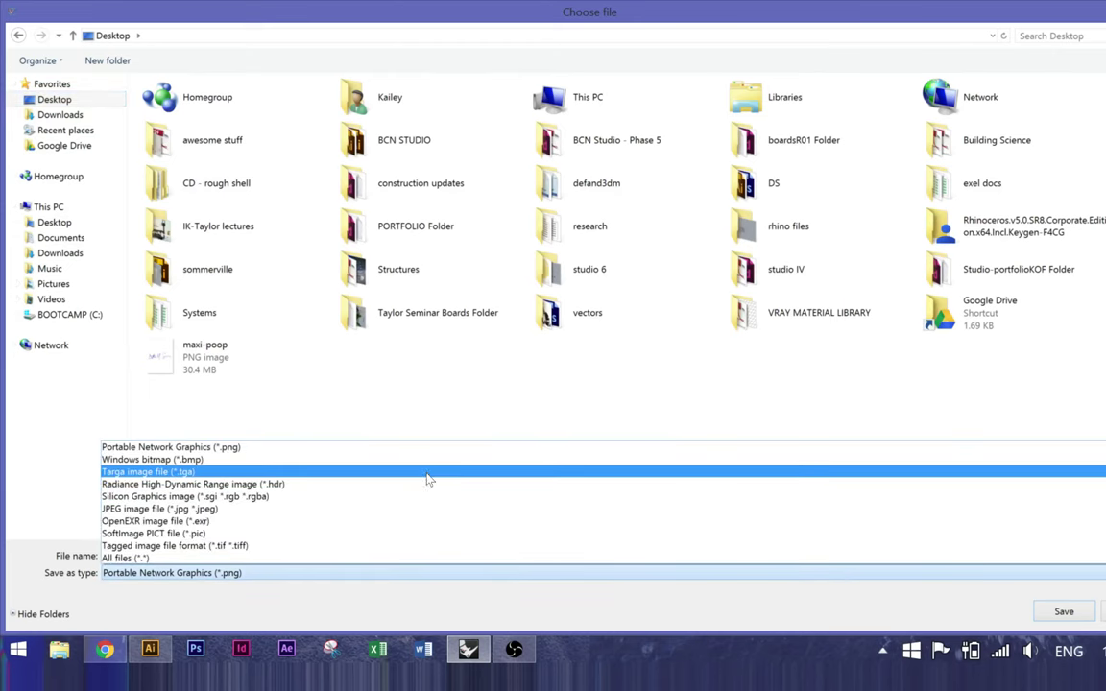
left_click(702, 389)
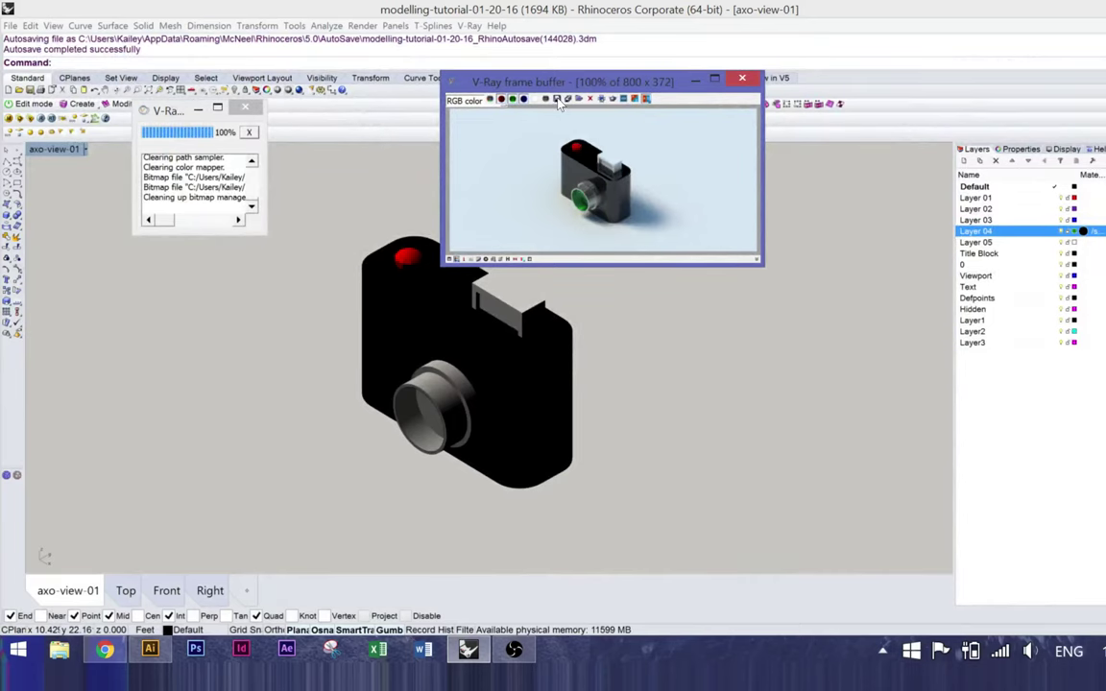
left_click(569, 97)
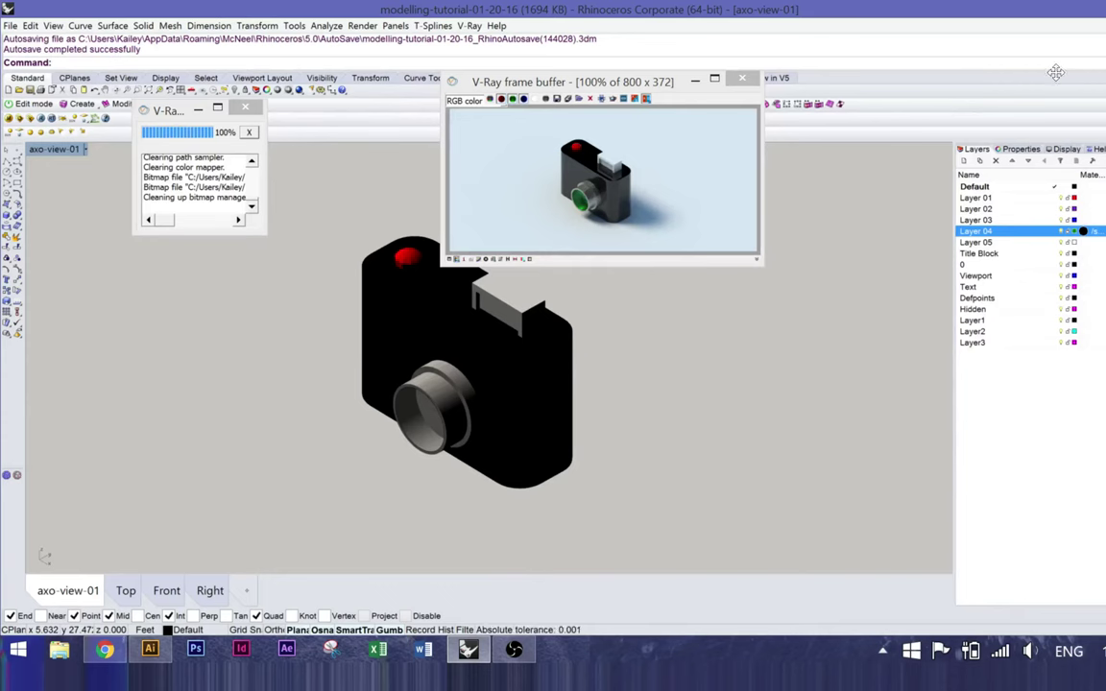
Step: Close the V-Ray frame buffer and the render progress window
left_click(742, 79)
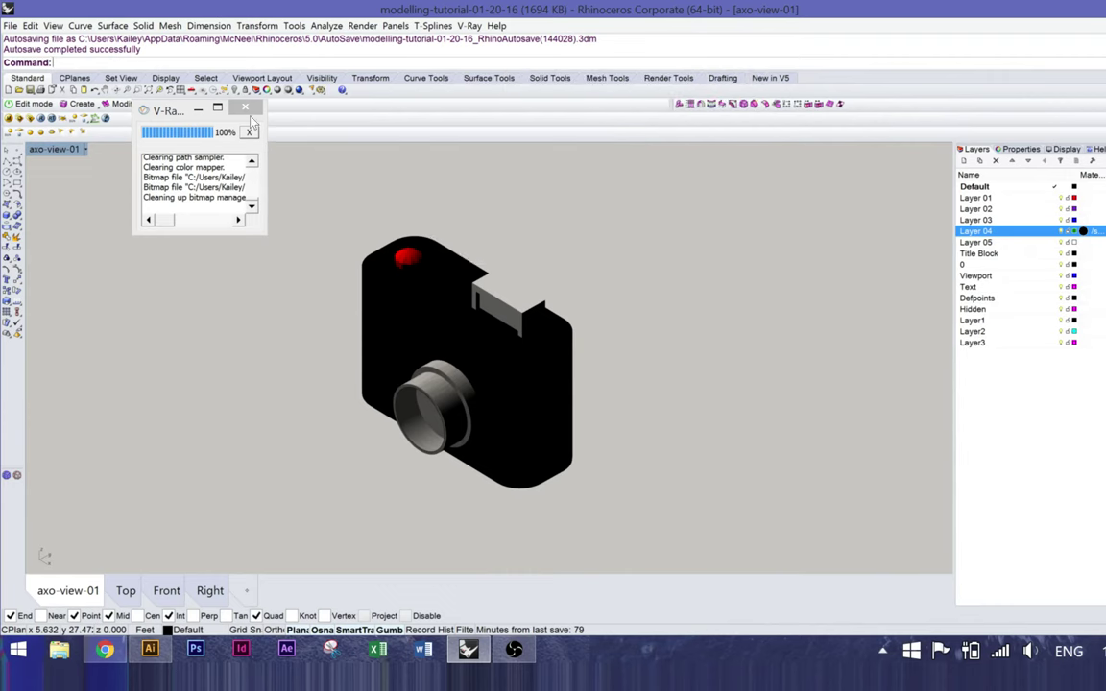
left_click(245, 107)
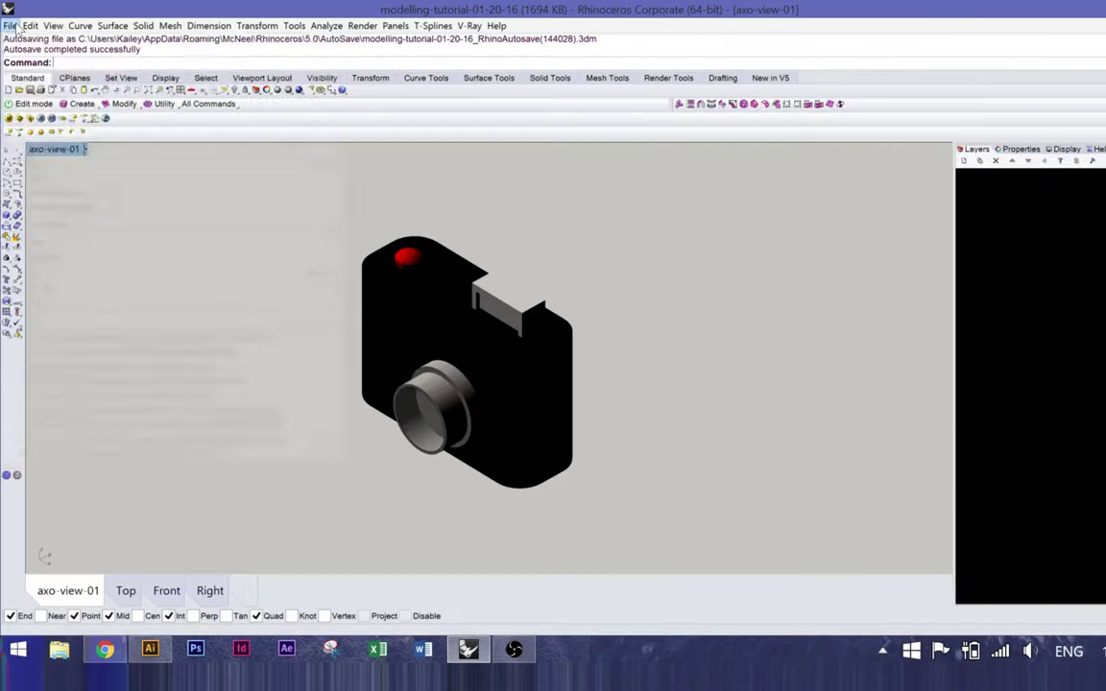
Step: Save the Rhino camera model and postpone the Rhino update
left_click(11, 26)
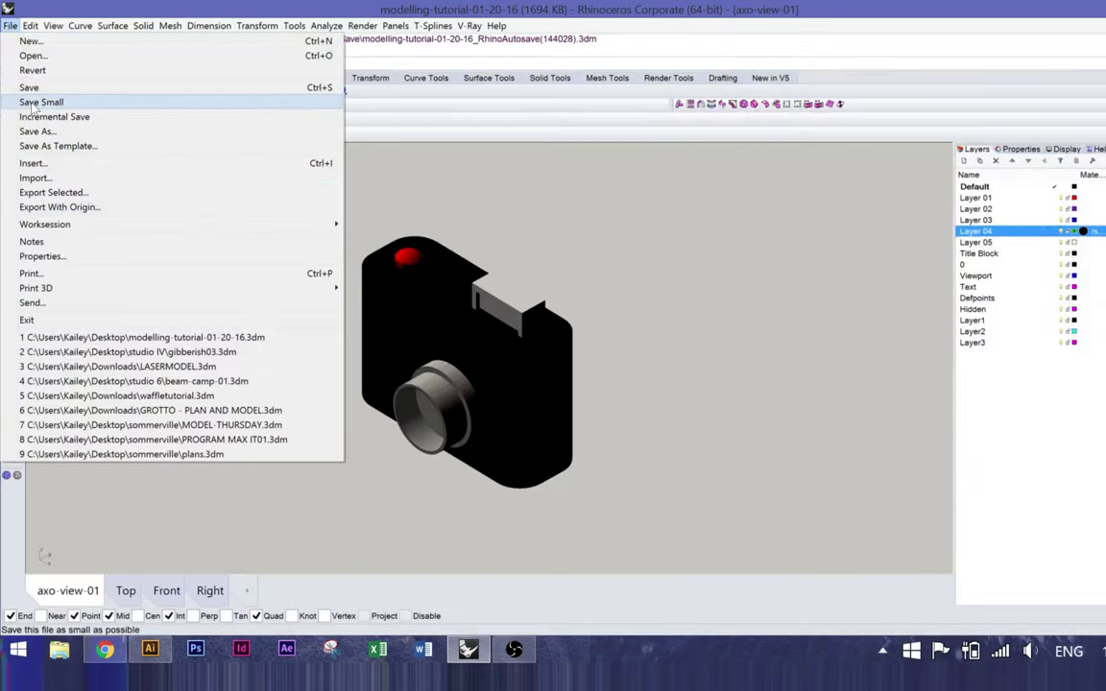
left_click(30, 87)
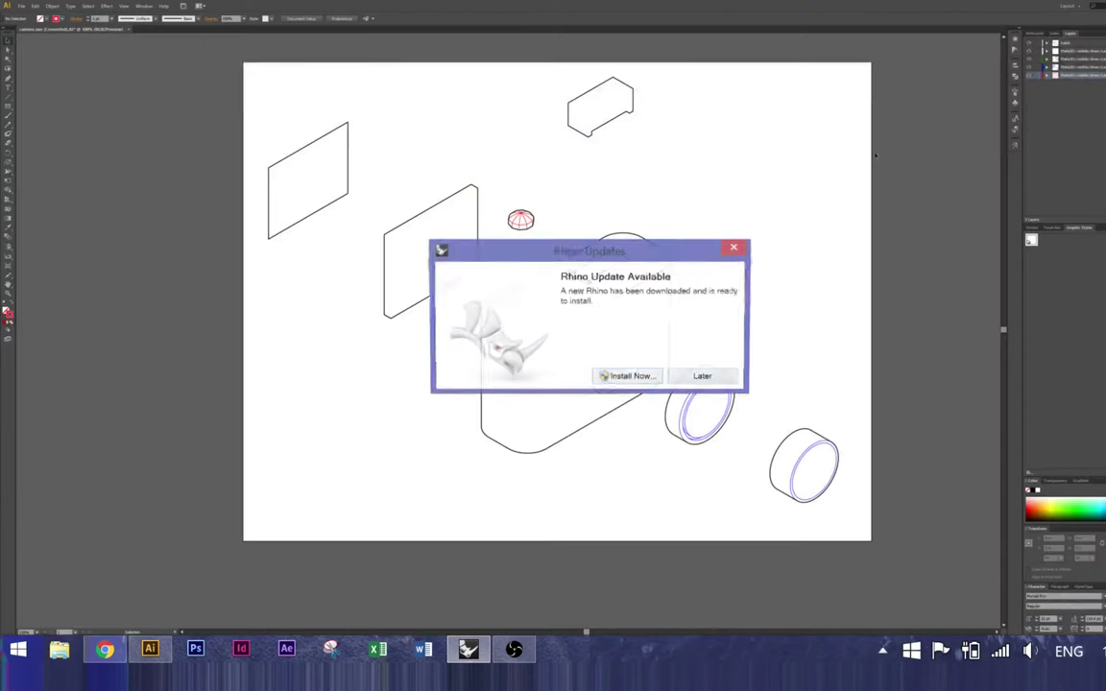
left_click(703, 378)
Step: Examine the list of tool shortcuts in Illustrator's Keyboard Shortcuts settings
left_click(35, 6)
mouse_move(20, 6)
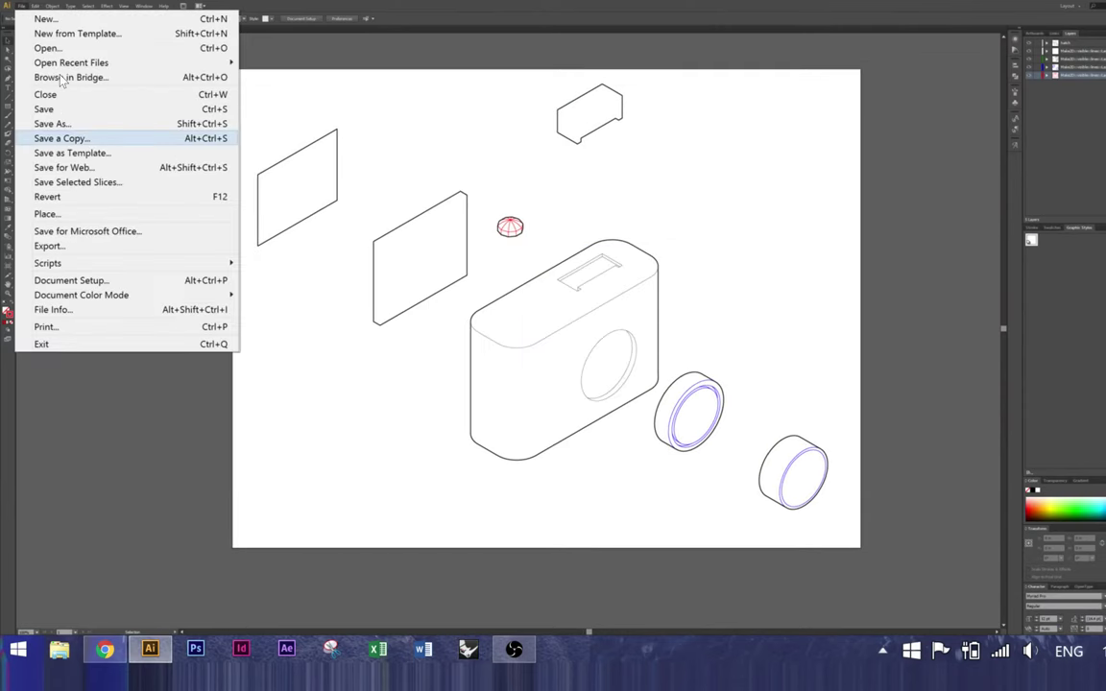
left_click(131, 144)
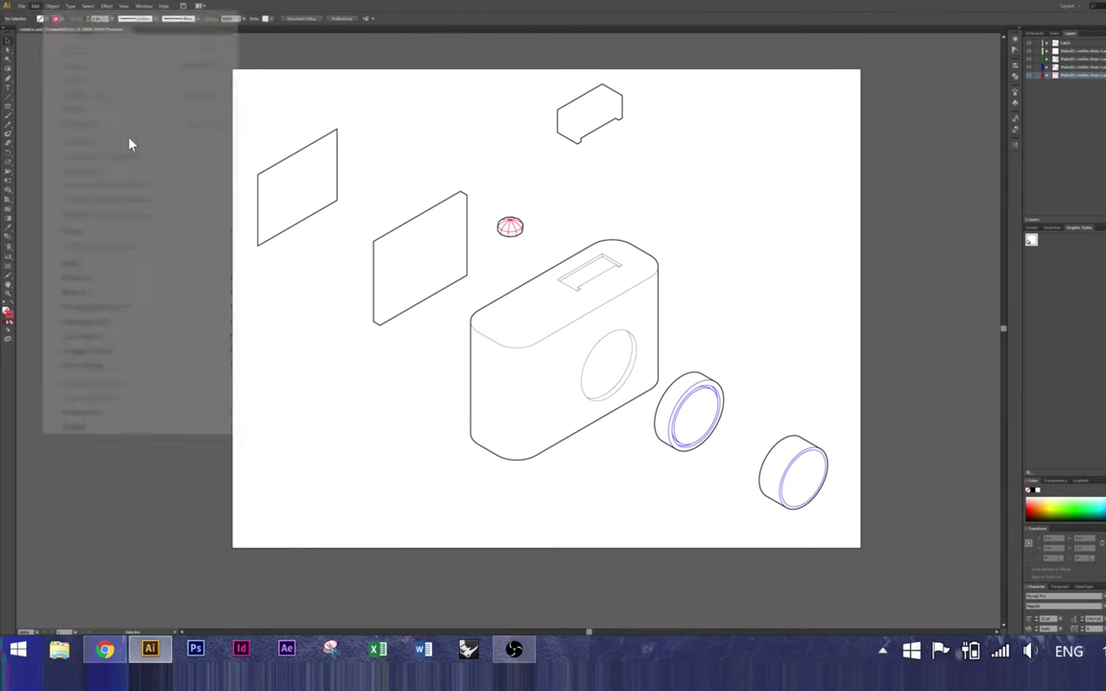
left_click(52, 6)
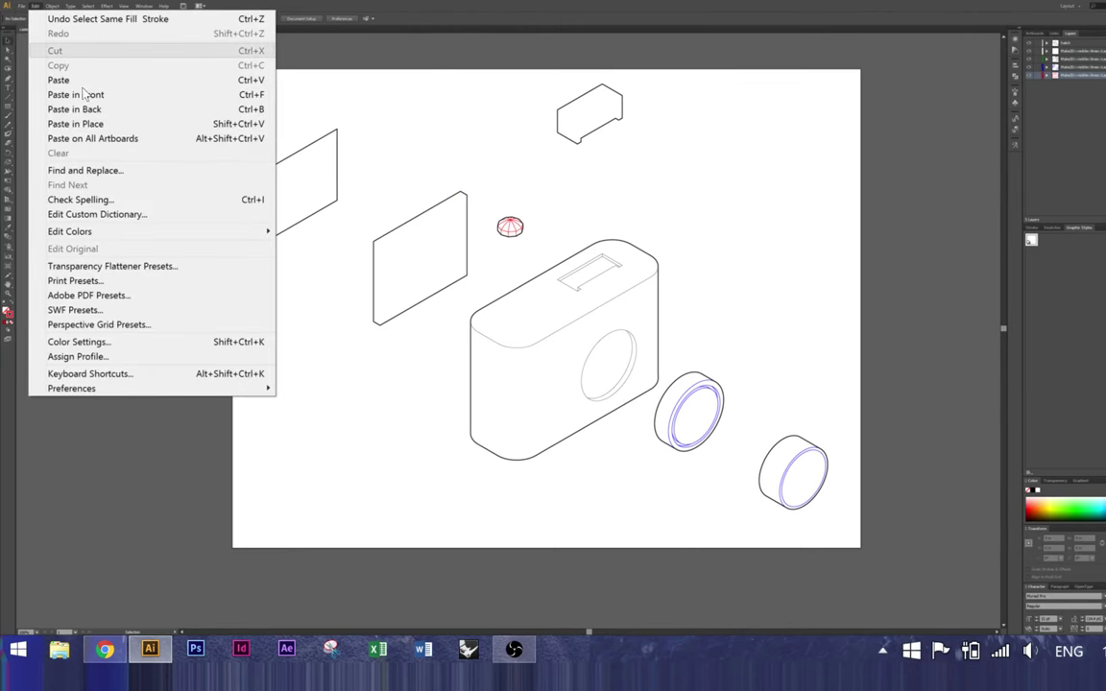
left_click(133, 374)
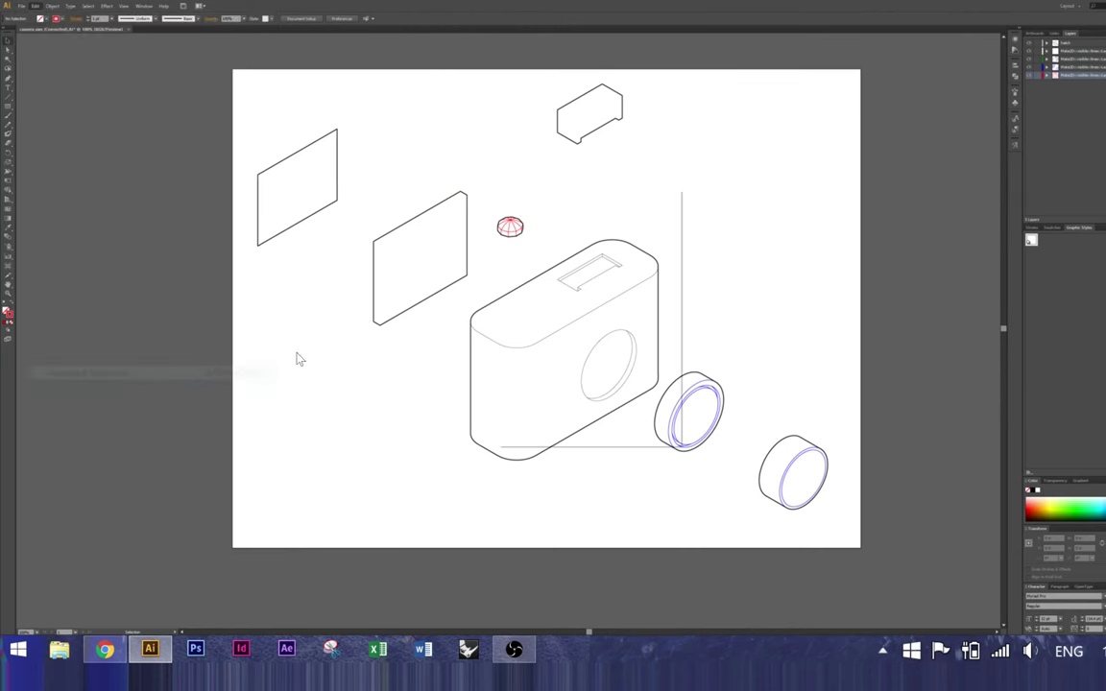
left_click_drag(610, 194, 494, 166)
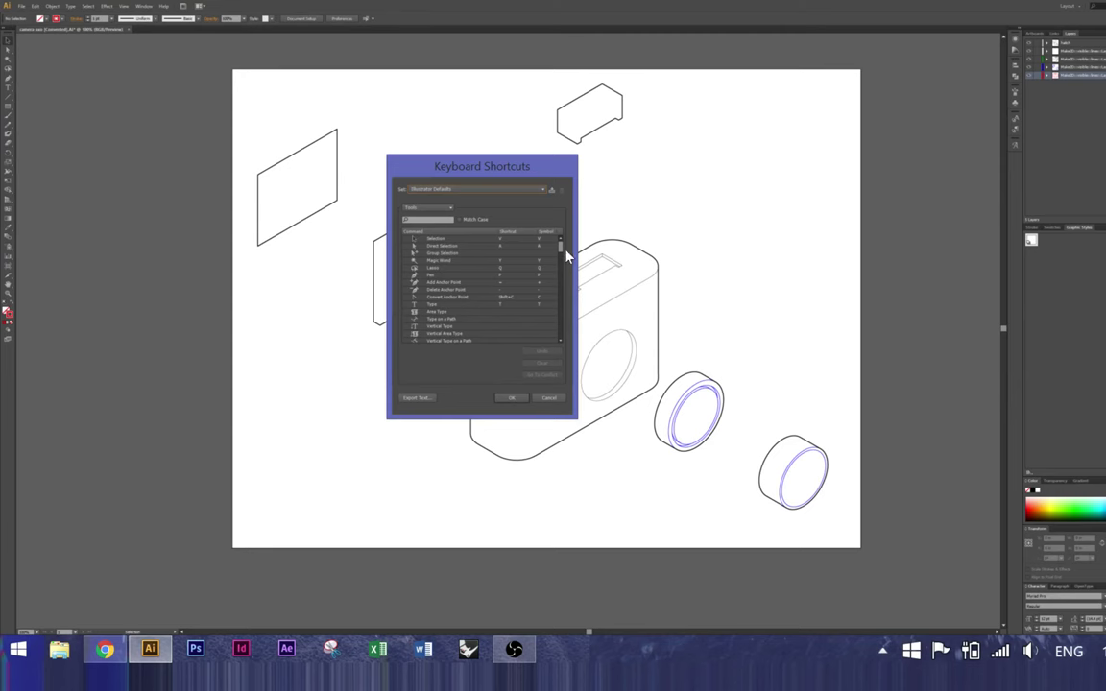
scroll(563, 256, "down", 5)
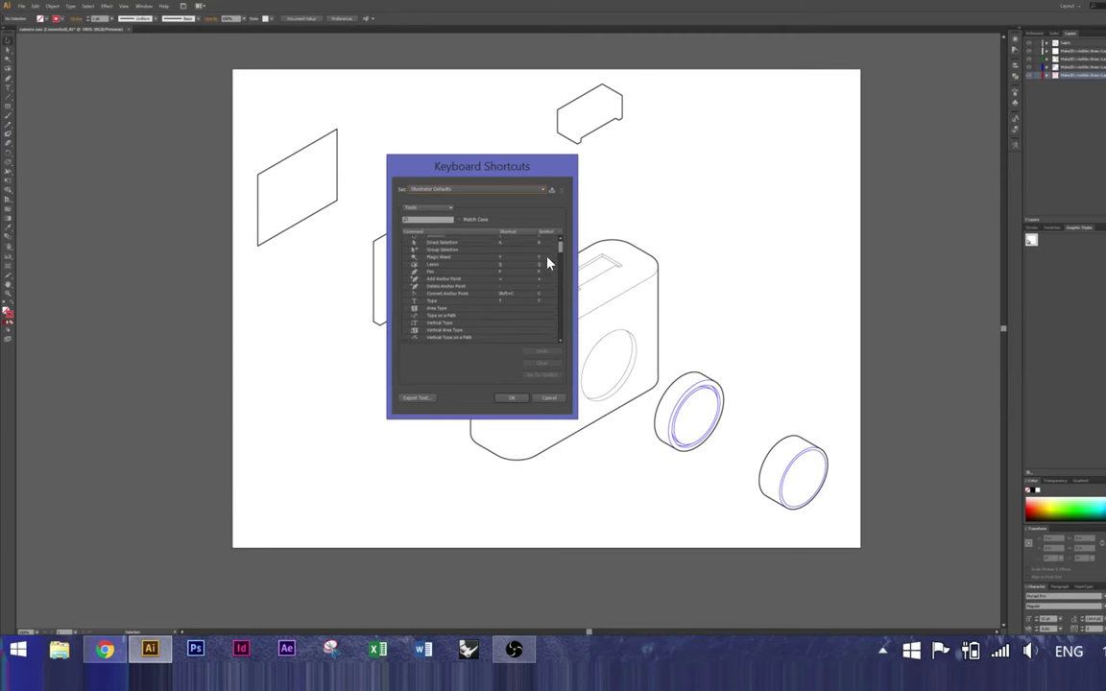
scroll(562, 346, "down", 5)
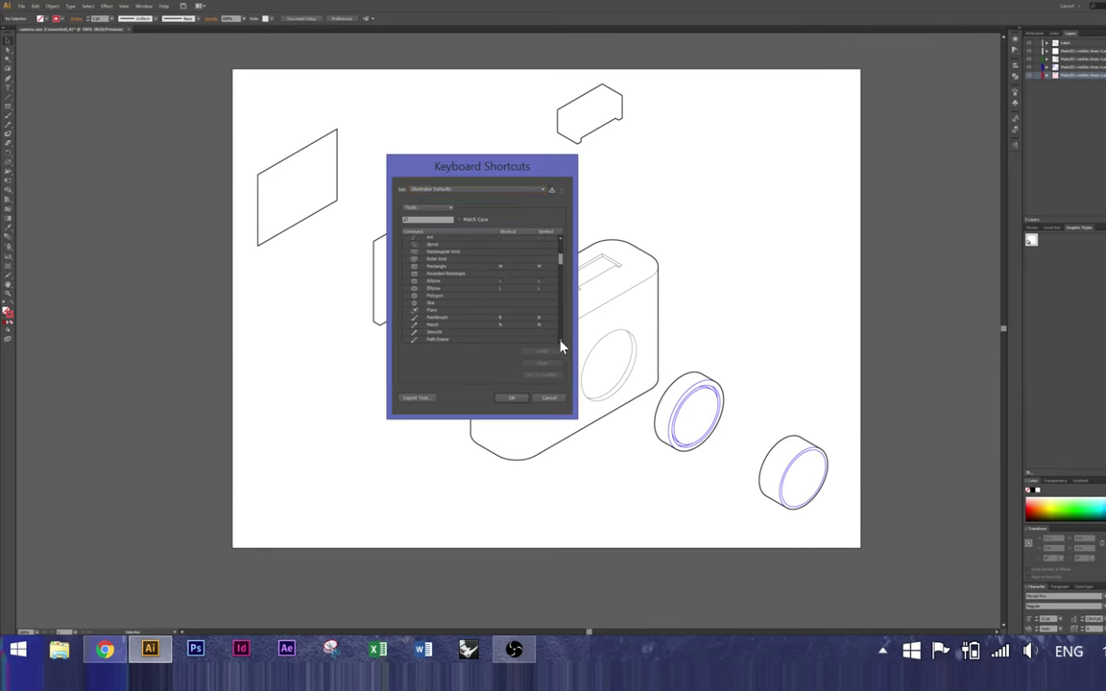
scroll(562, 346, "down", 3)
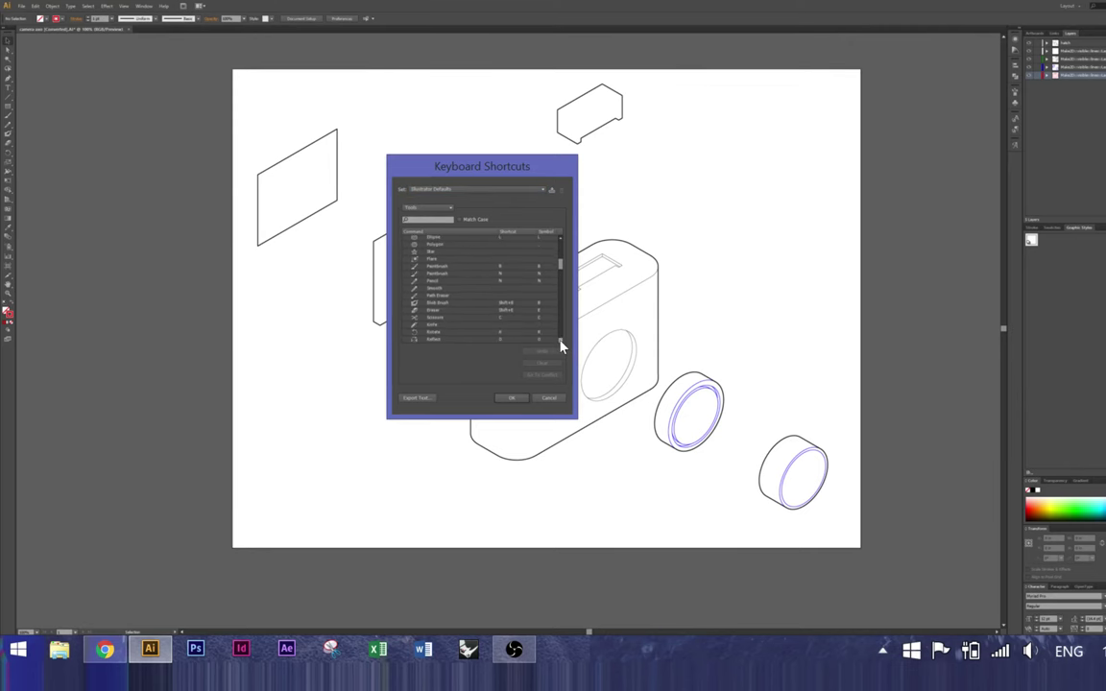
scroll(562, 346, "down", 4)
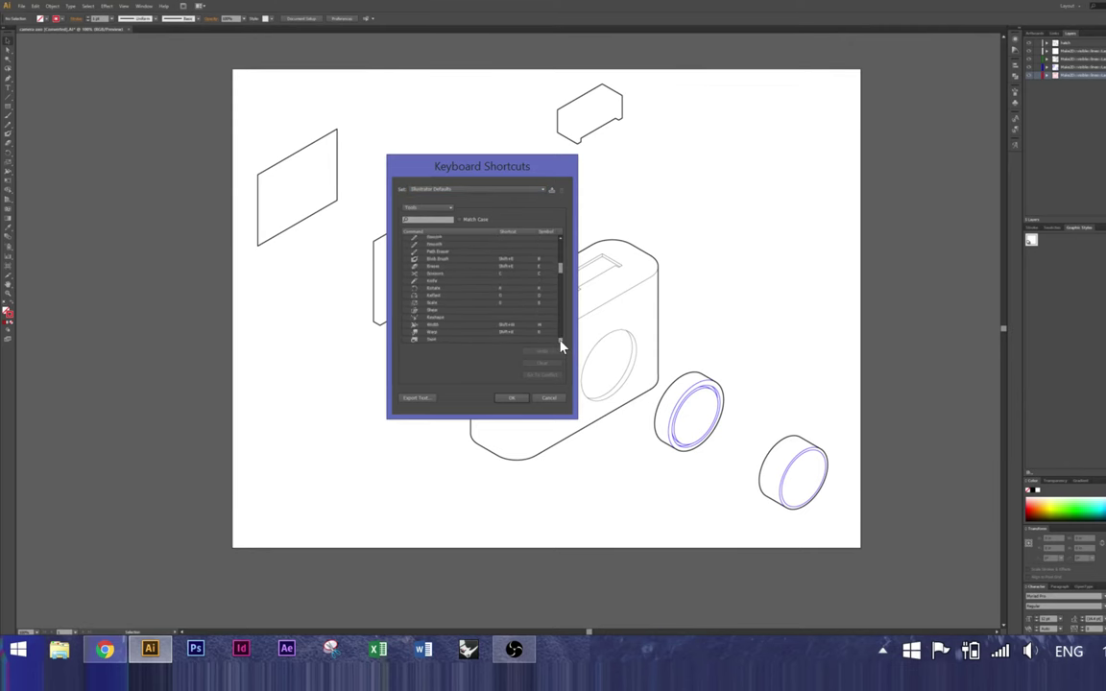
scroll(562, 346, "down", 3)
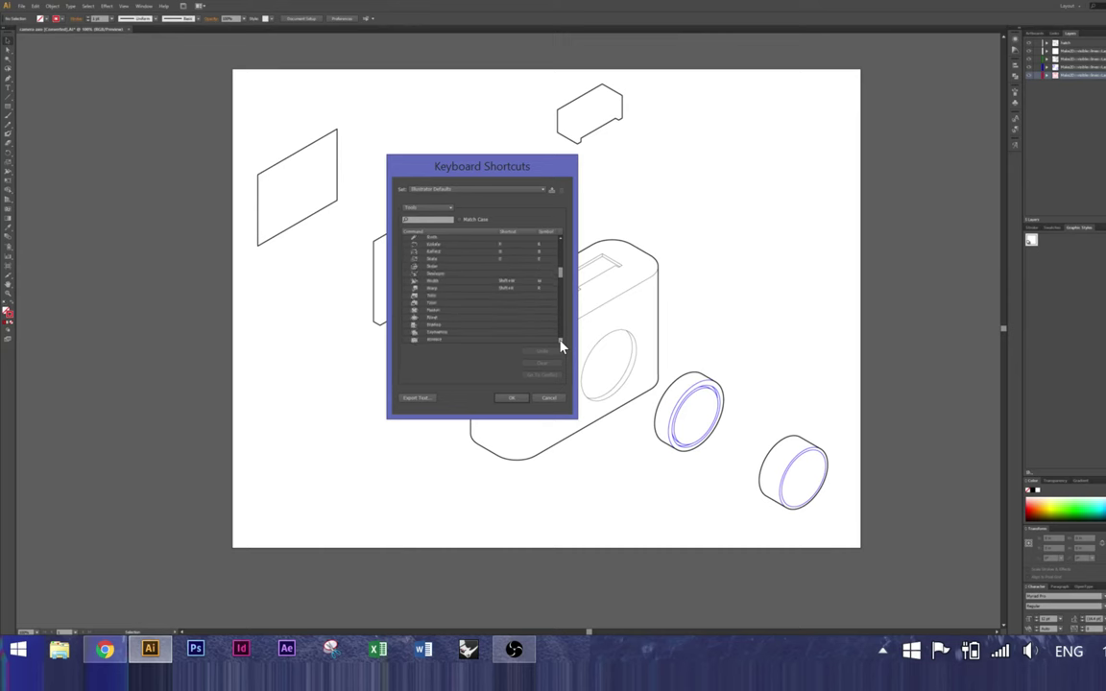
scroll(562, 347, "down", 2)
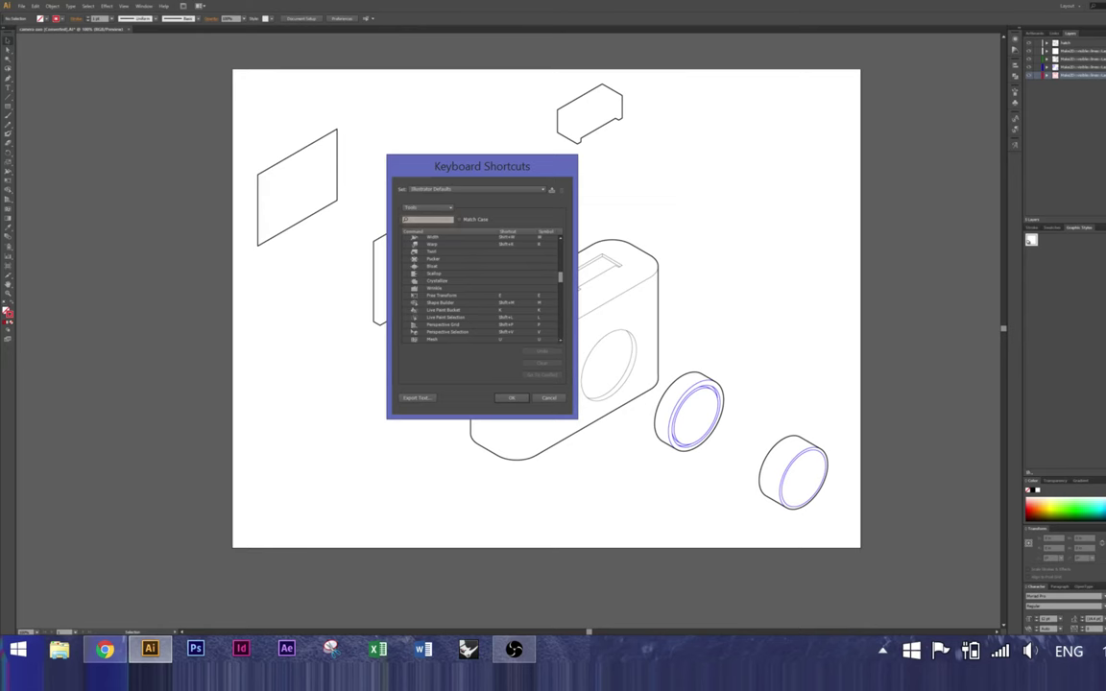
Step: Search the tool and menu command shortcuts for "sele", examine the selection commands, and cancel the dialog
left_click(449, 220)
type("se")
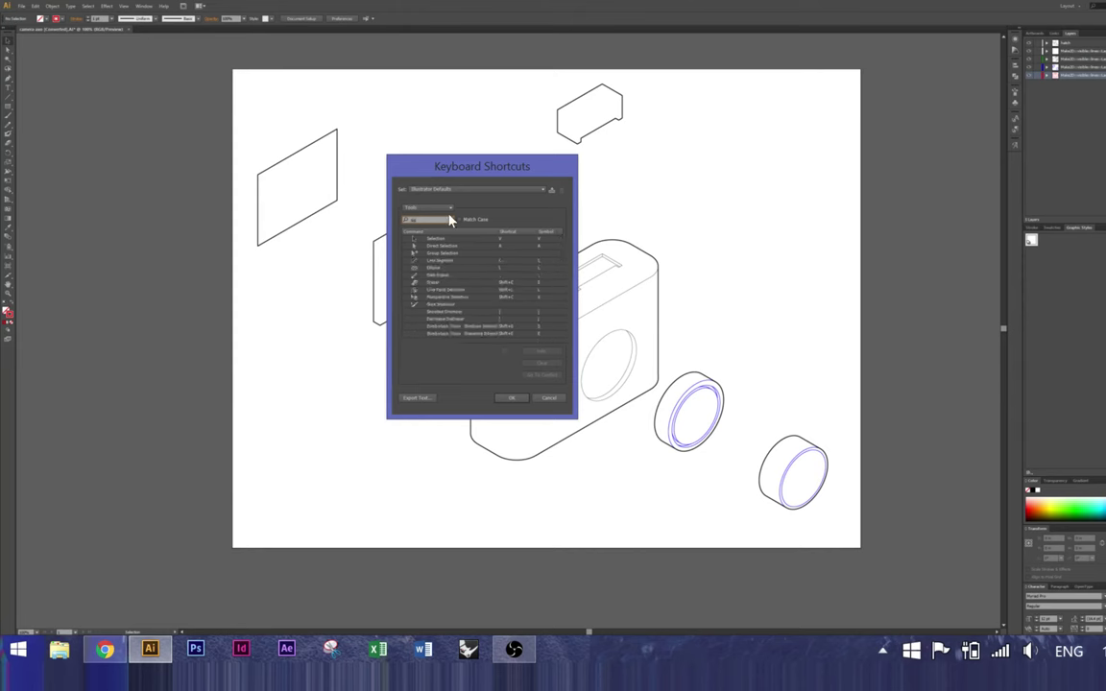
type("le")
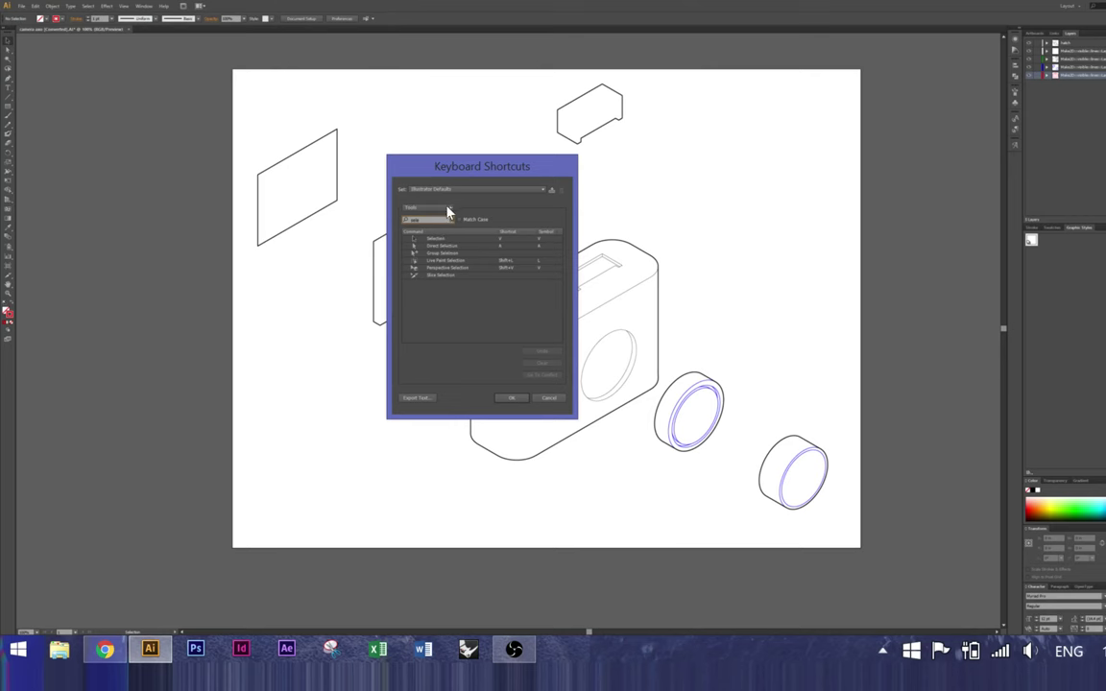
left_click(447, 209)
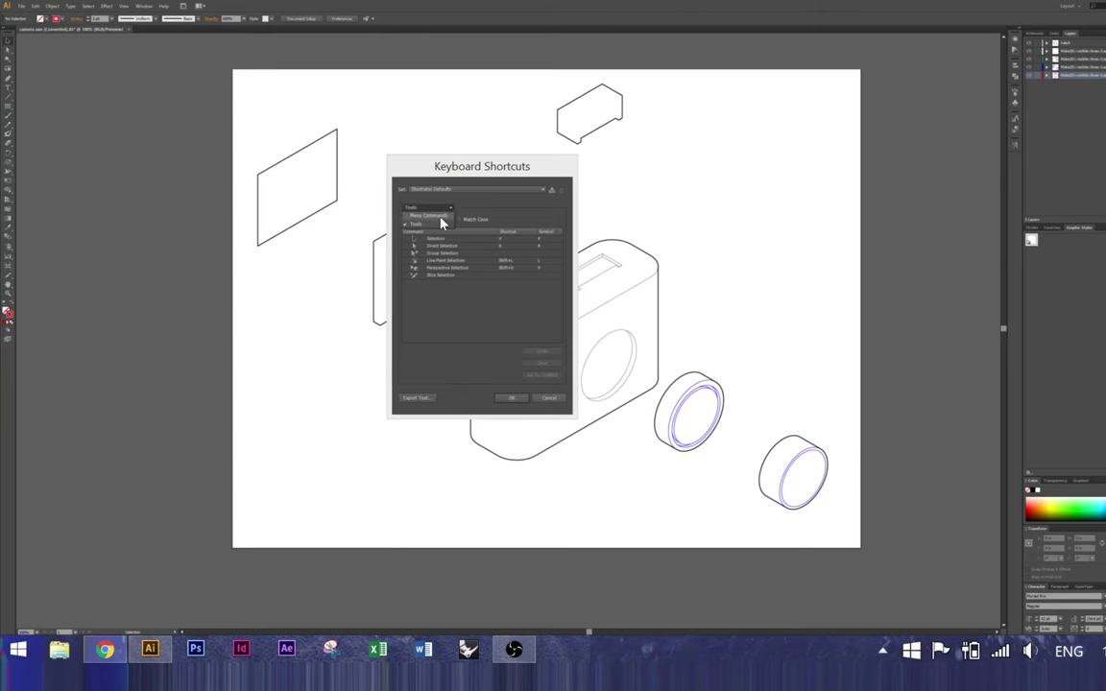
left_click(440, 217)
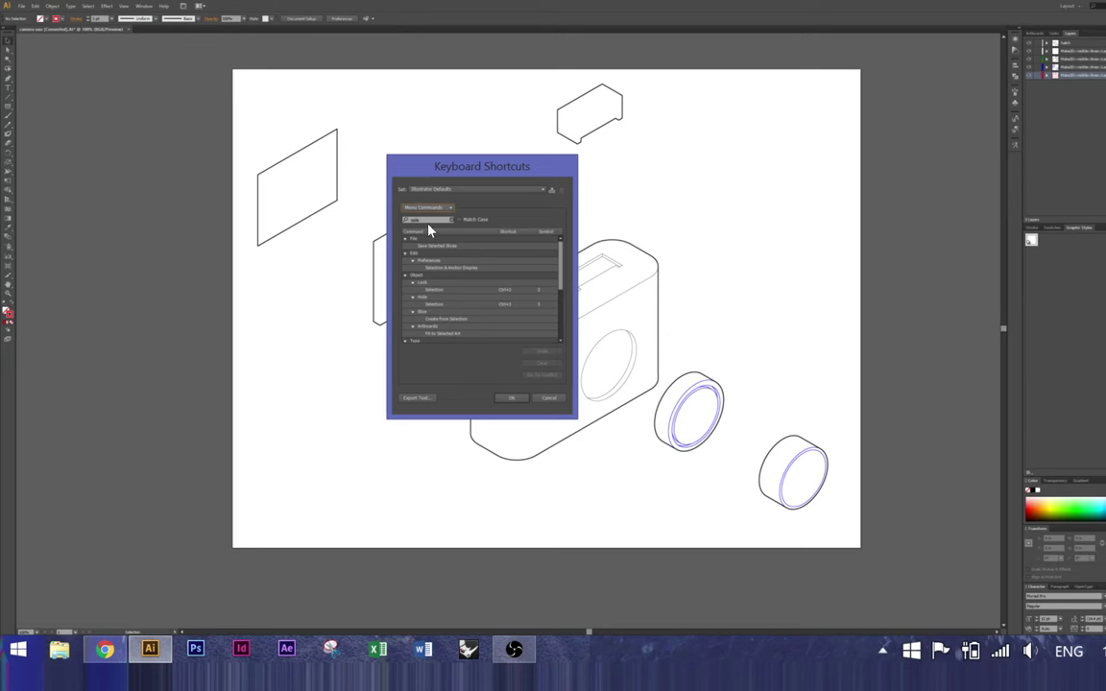
left_click_drag(562, 290, 534, 325)
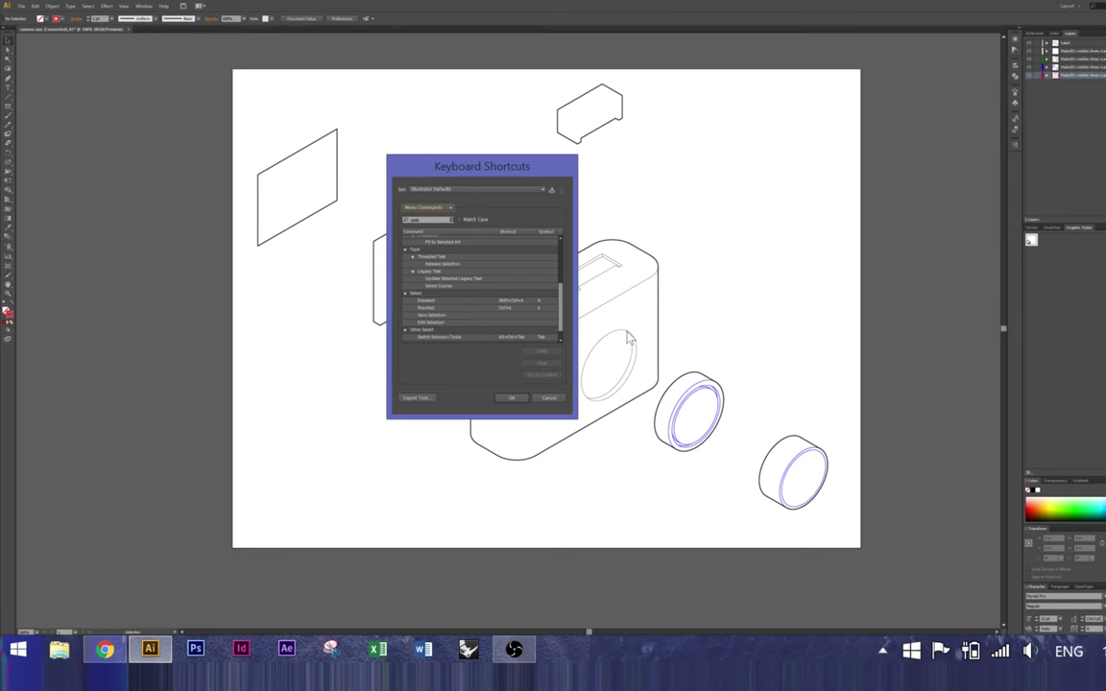
scroll(567, 327, "down", 1)
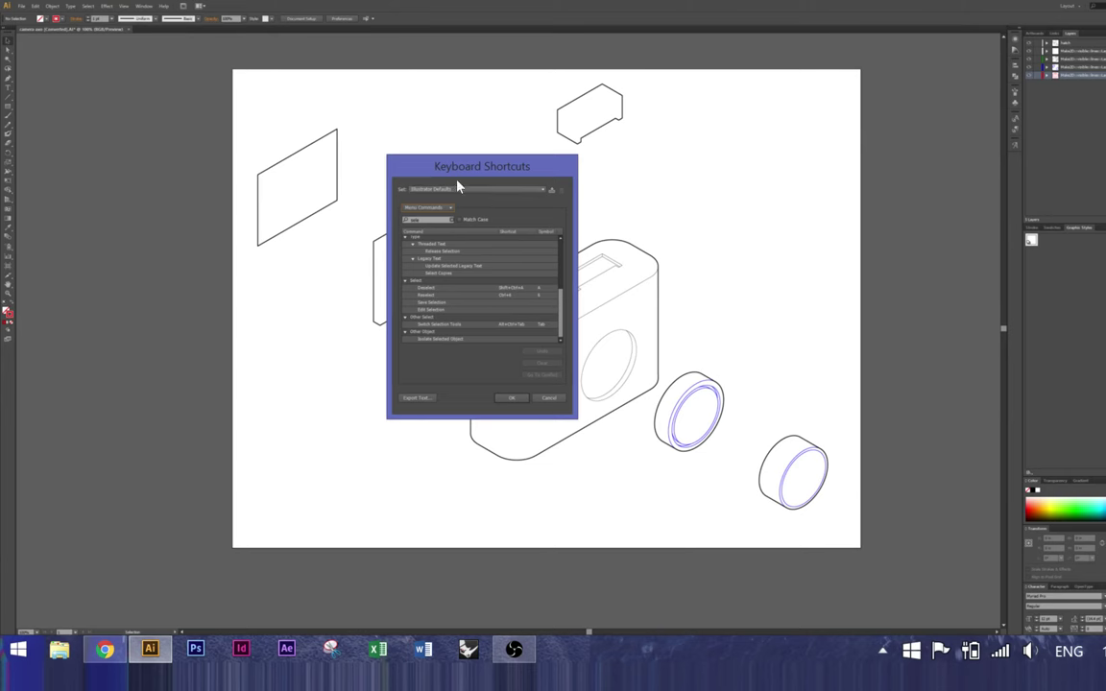
left_click_drag(476, 168, 451, 140)
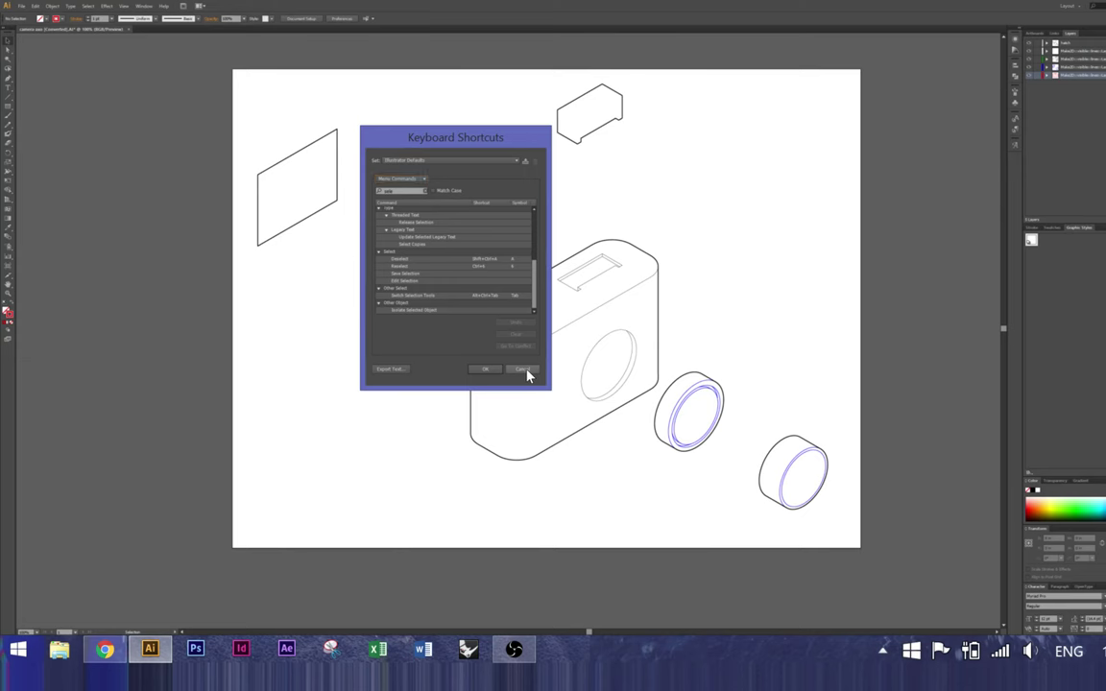
left_click(526, 373)
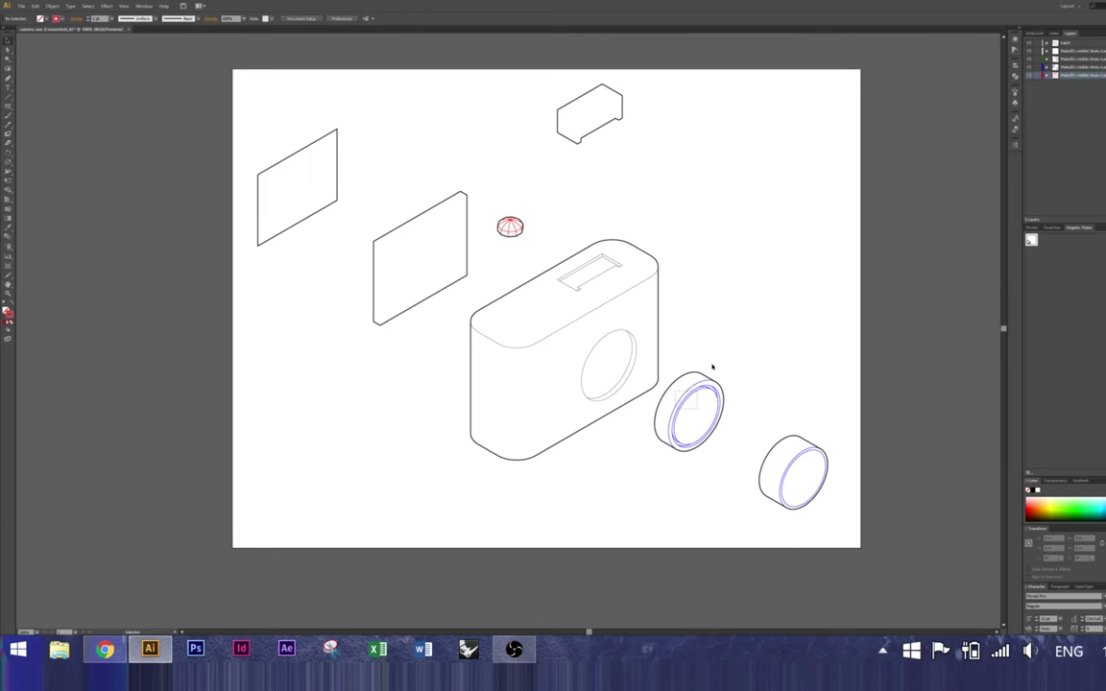
Step: Restore the Illustrator window to a smaller size over the desktop
key("super+Down")
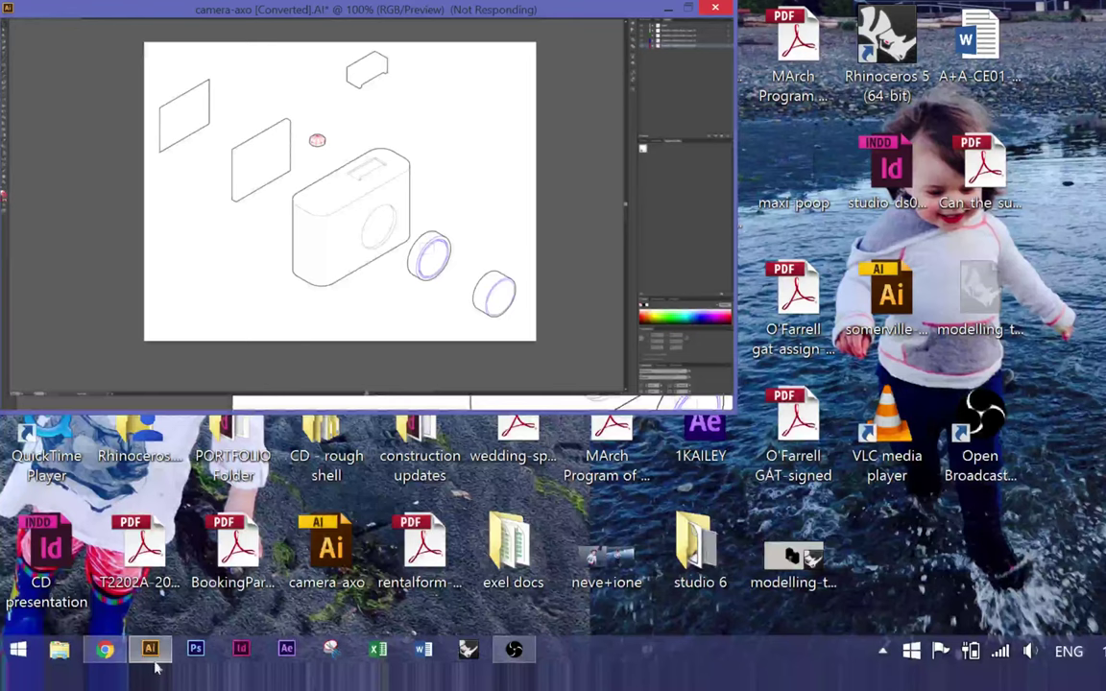